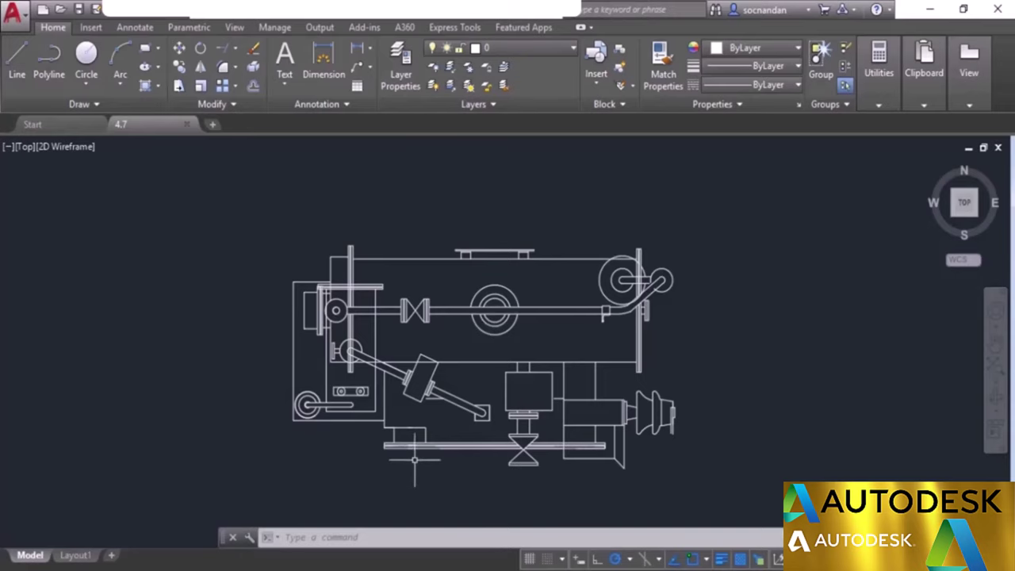
# Step: Zoom in on the bottom rail and slider arm of the machine drawing
pyautogui.scroll(4, 416, 459)
pyautogui.scroll(2, 415, 459)
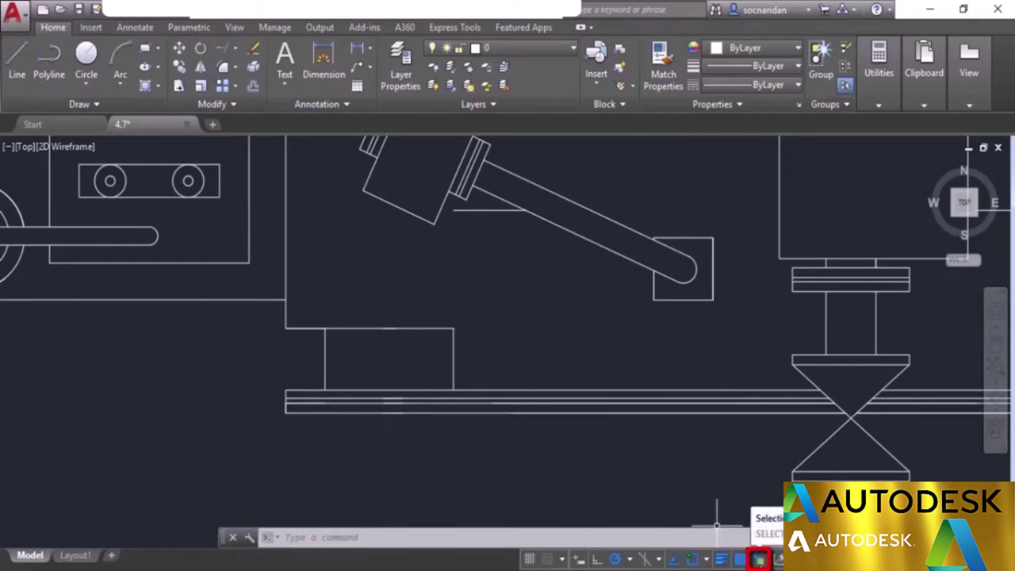
pyautogui.click(759, 560)
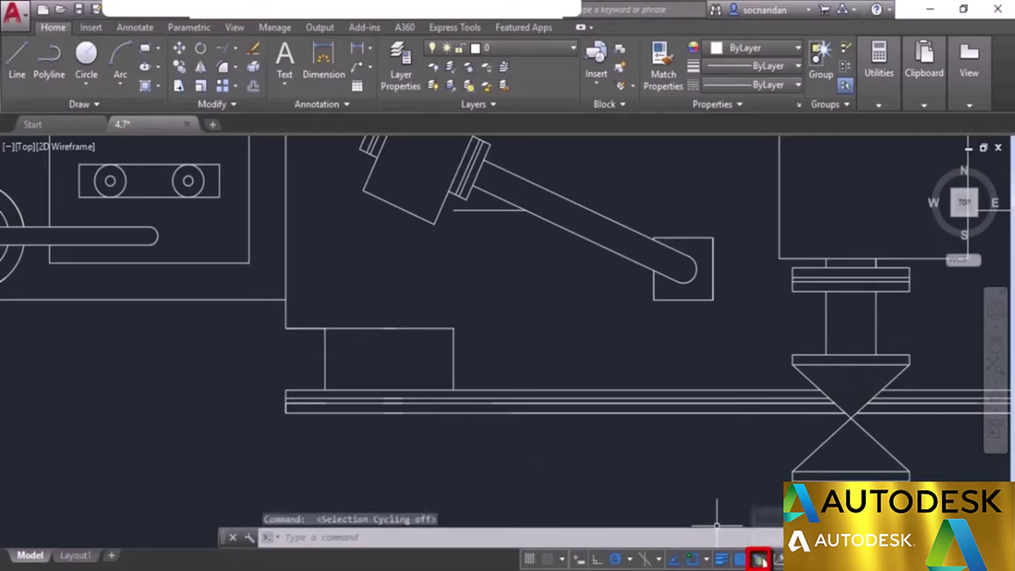
pyautogui.click(760, 560)
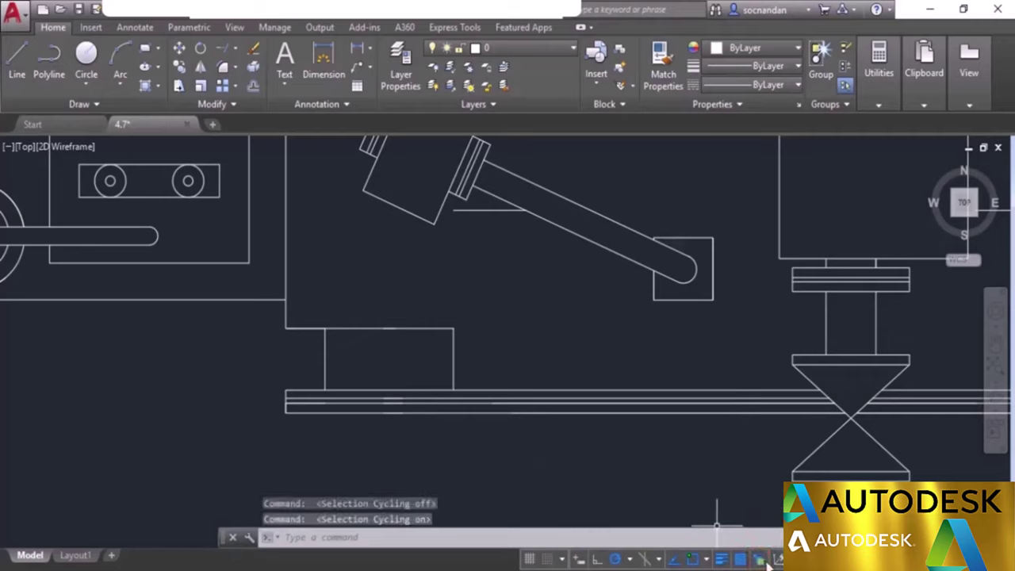
pyautogui.click(1003, 559)
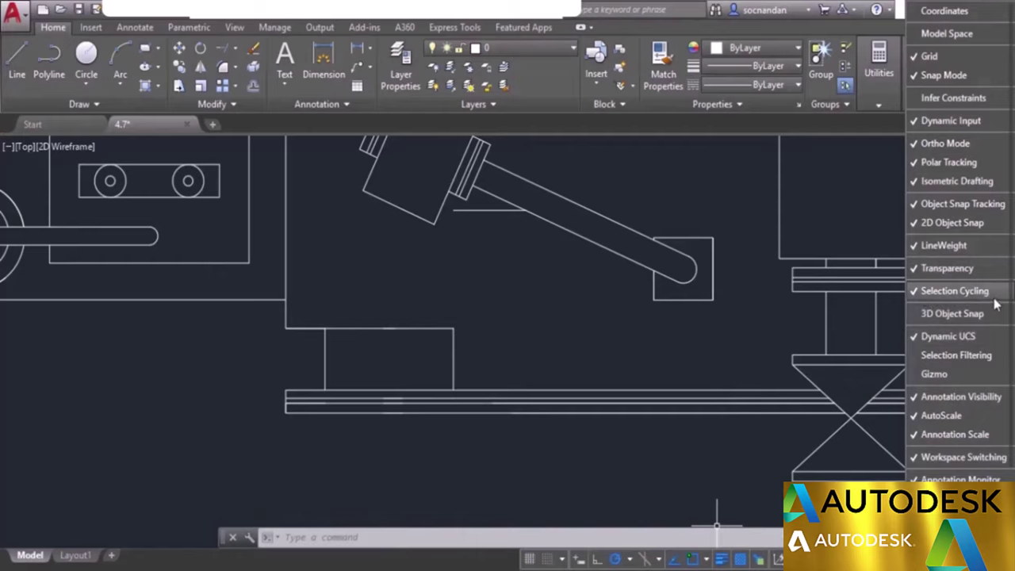
pyautogui.click(764, 307)
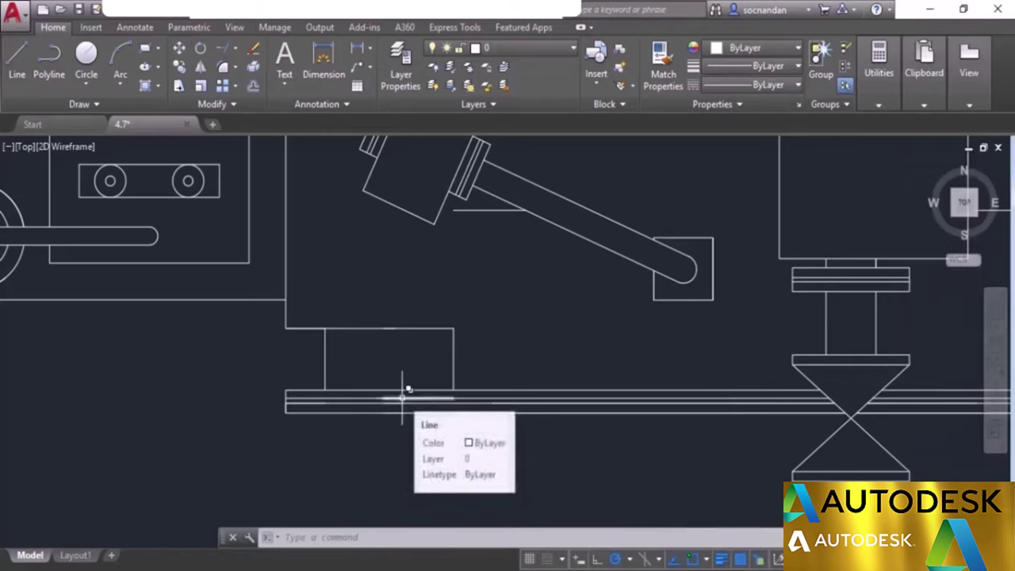
# Step: Erase the first of the overlapping lines on the bottom rail under the small block
pyautogui.click(402, 397)
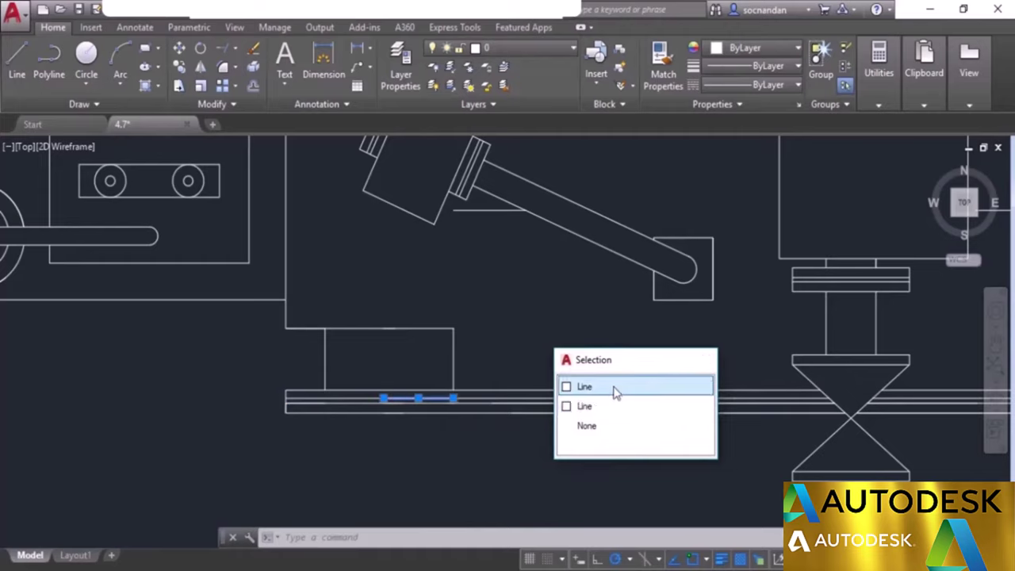
pyautogui.click(615, 387)
pyautogui.rightClick(532, 329)
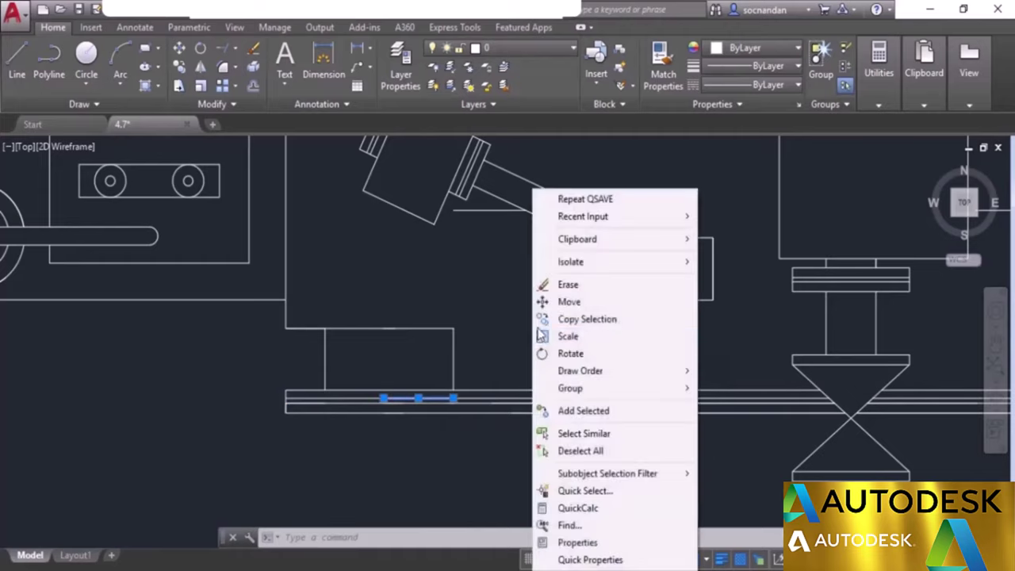
pyautogui.click(568, 285)
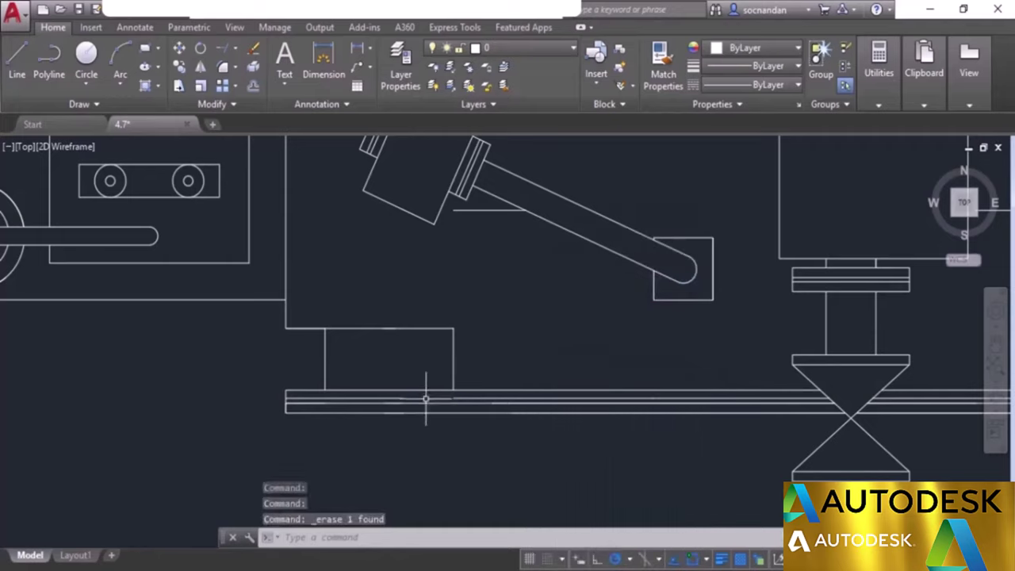
# Step: Draw a line along the bottom rail from the rail out to its endpoint
pyautogui.write('l')
pyautogui.press('Return')
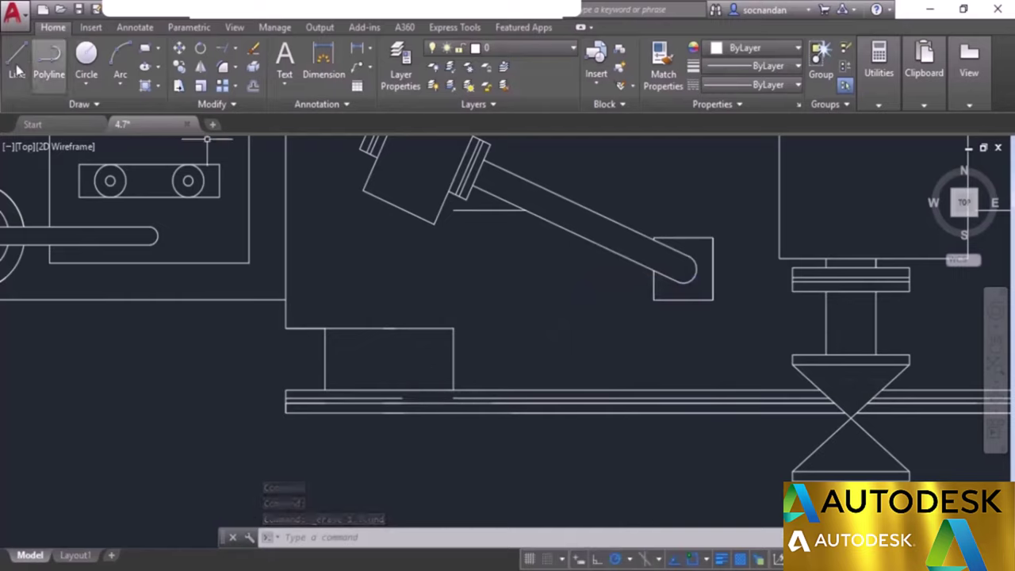
pyautogui.click(402, 399)
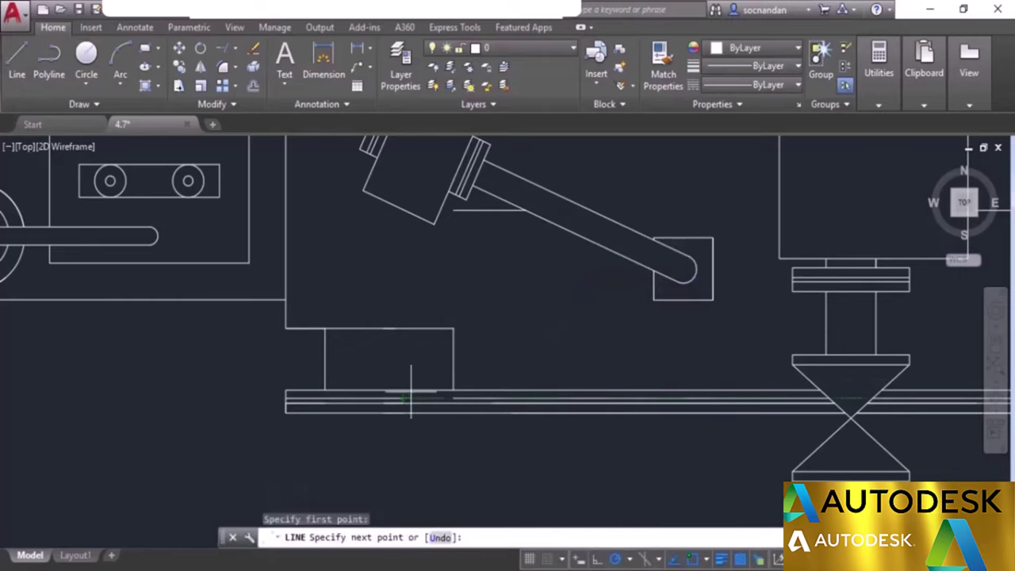
pyautogui.click(453, 399)
pyautogui.rightClick(499, 342)
pyautogui.click(509, 354)
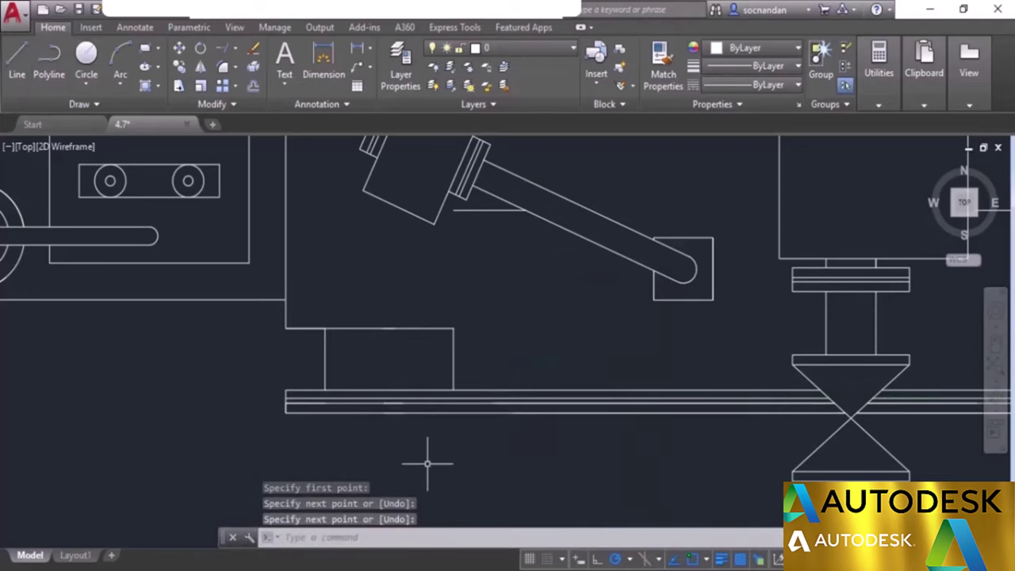
# Step: Zoom in close on the lower-left circle
pyautogui.scroll(-2, 426, 464)
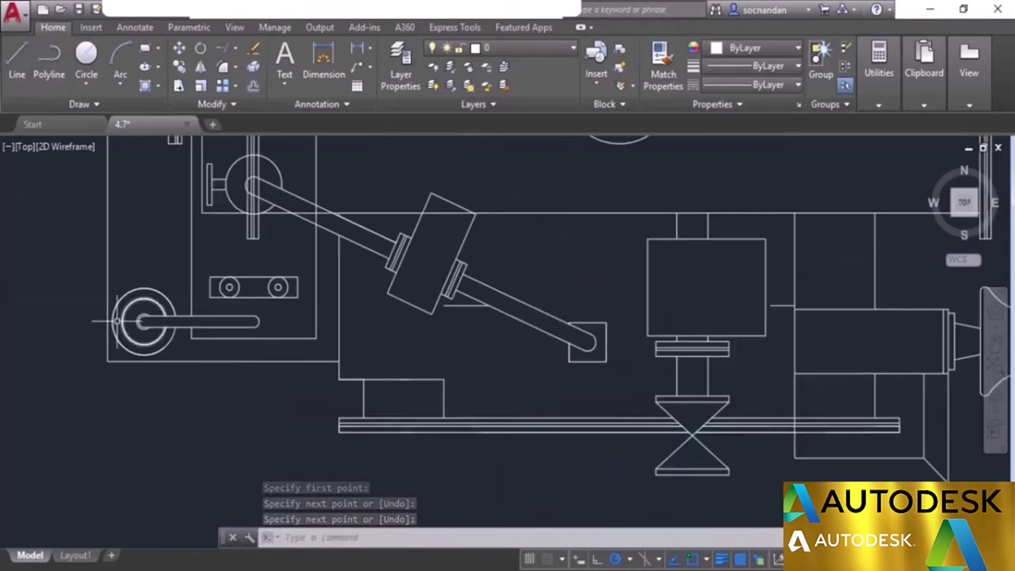
pyautogui.scroll(2, 109, 306)
pyautogui.scroll(2, 109, 306)
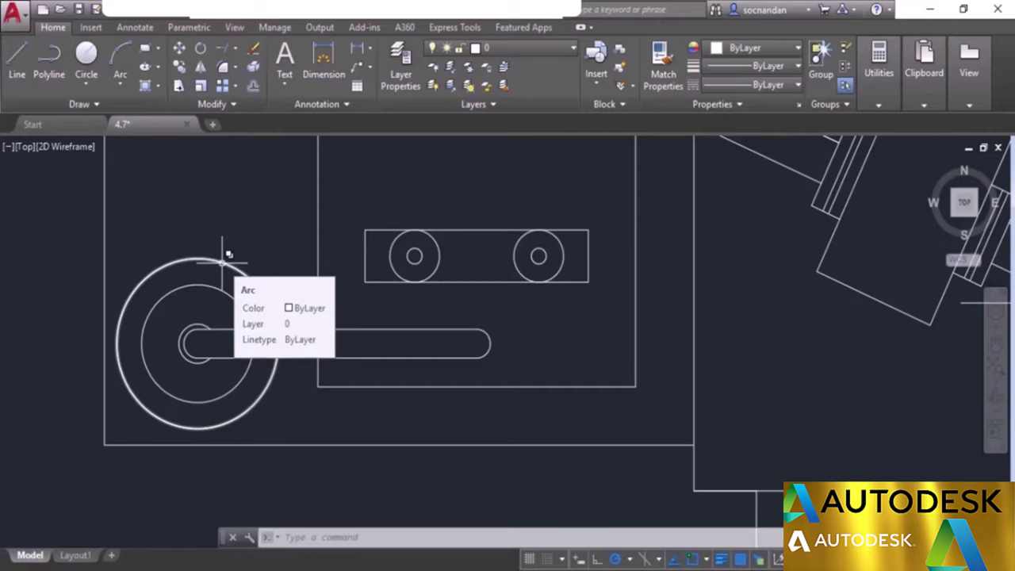
# Step: Erase the second, duplicate outer arc around the lower-left circle
pyautogui.click(222, 260)
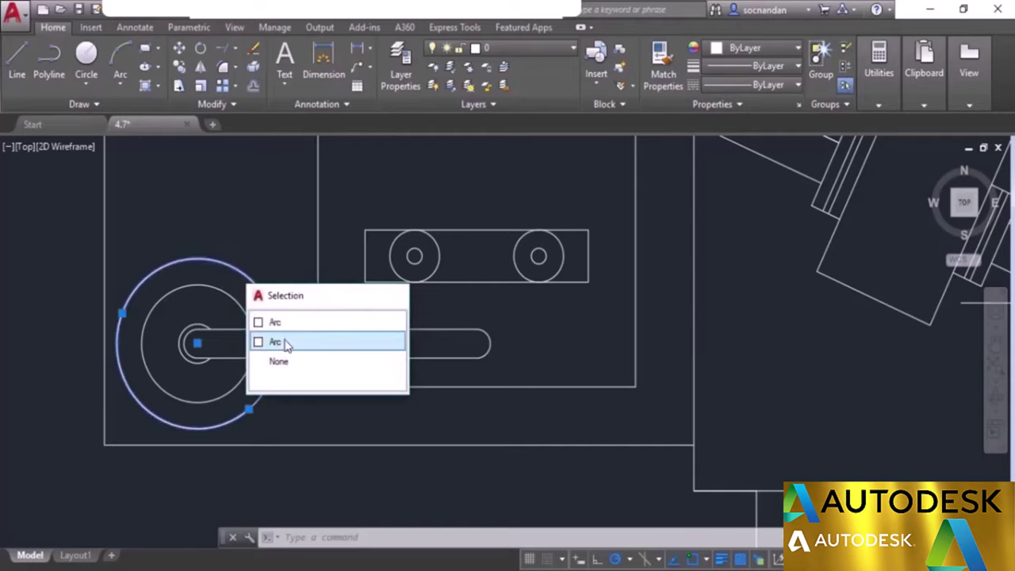
pyautogui.click(287, 343)
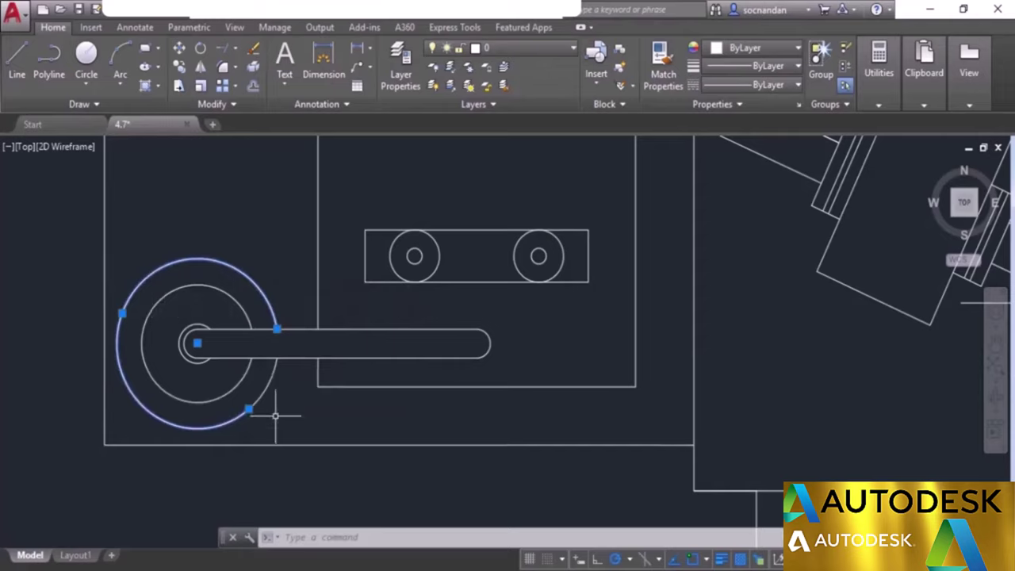
pyautogui.rightClick(275, 414)
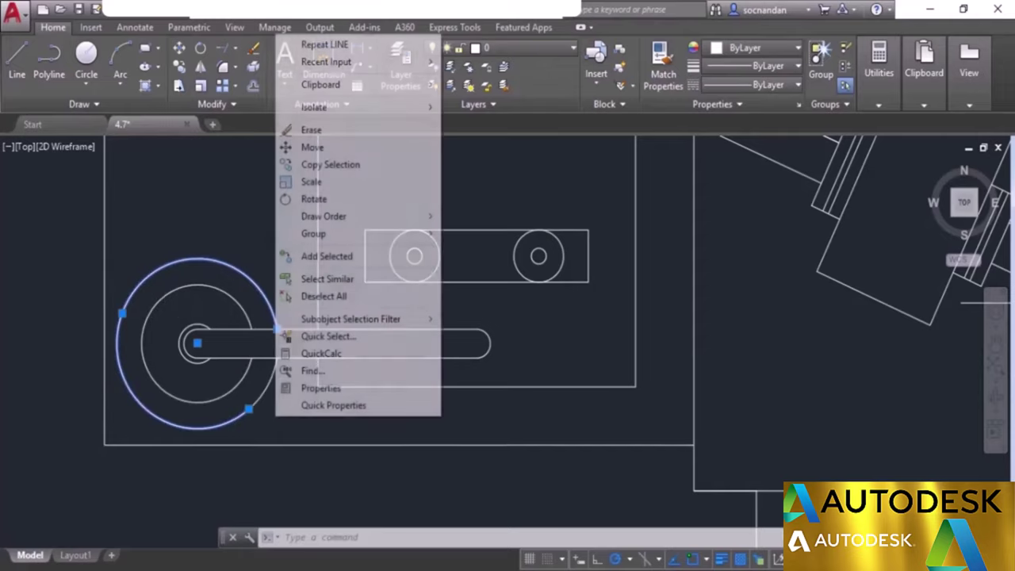
pyautogui.click(321, 132)
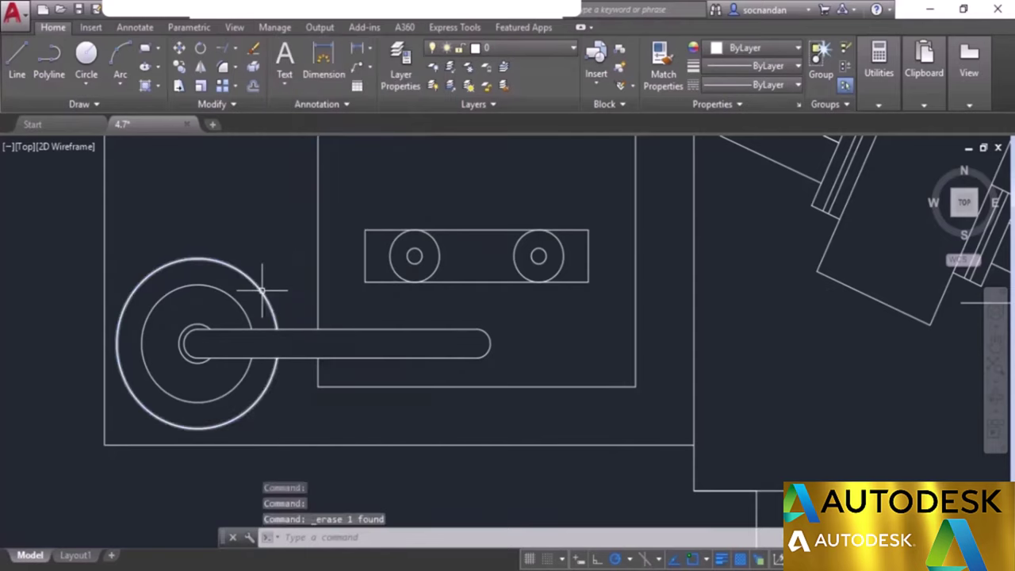
# Step: Zoom out and pan to bring the whole machine assembly back into view
pyautogui.scroll(-5, 262, 290)
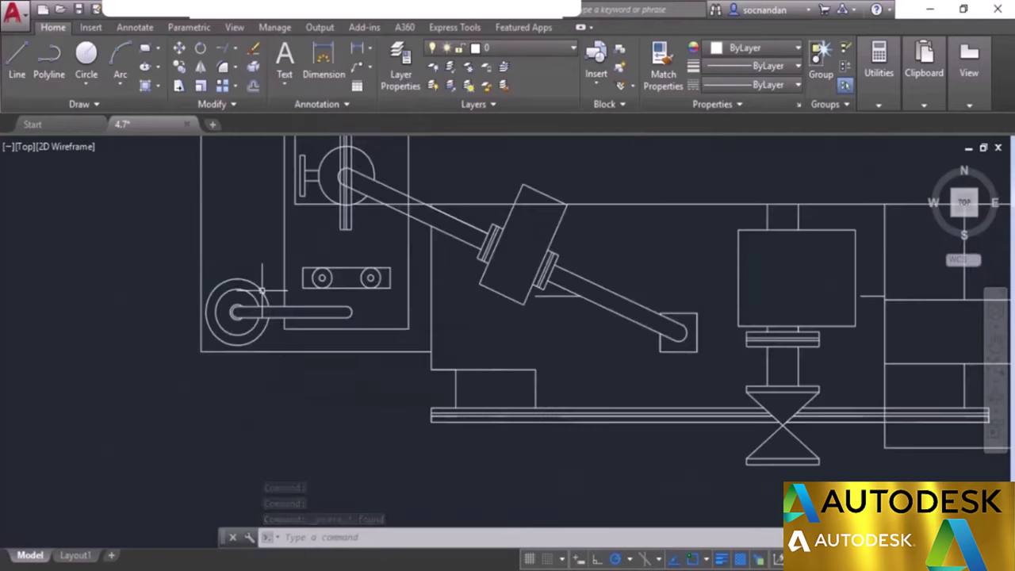
pyautogui.scroll(-2, 262, 290)
pyautogui.moveTo(262, 270)
pyautogui.mouseDown(button='middle')
pyautogui.moveTo(258, 308)
pyautogui.moveTo(218, 383)
pyautogui.mouseUp(button='middle')
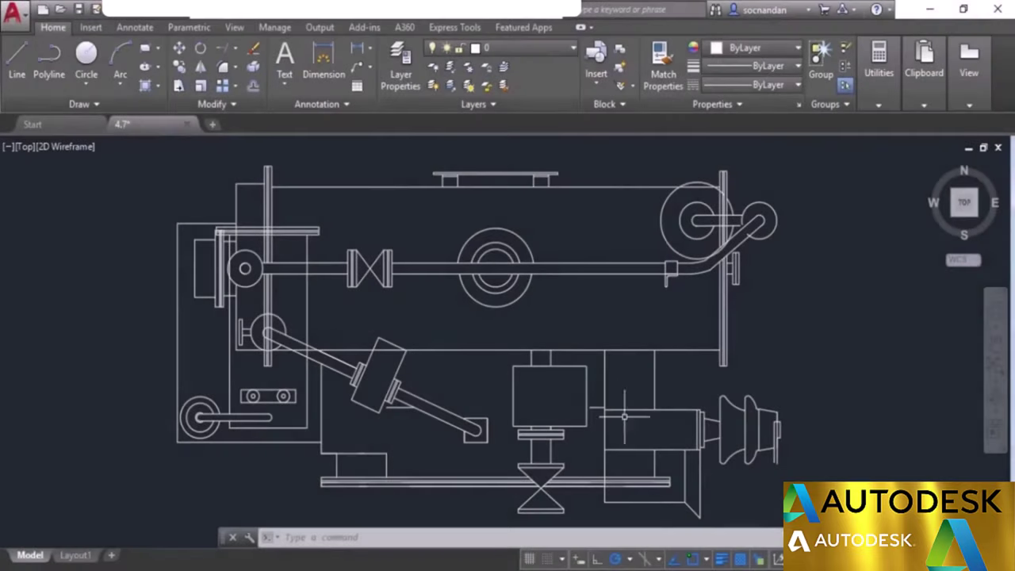
# Step: Turn on the status-bar Coordinates readout and check positions over the drawing
pyautogui.click(1004, 559)
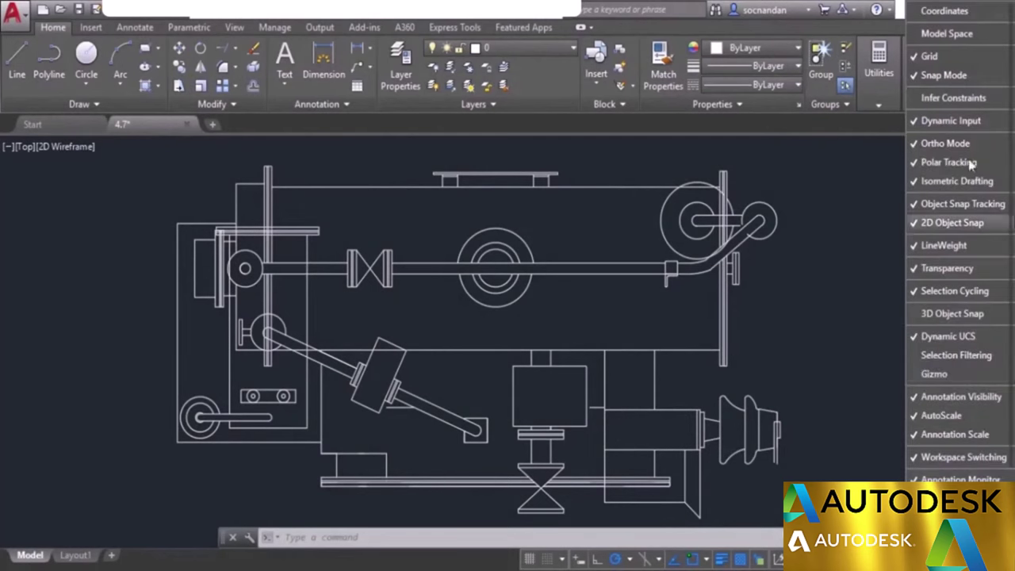
pyautogui.click(966, 11)
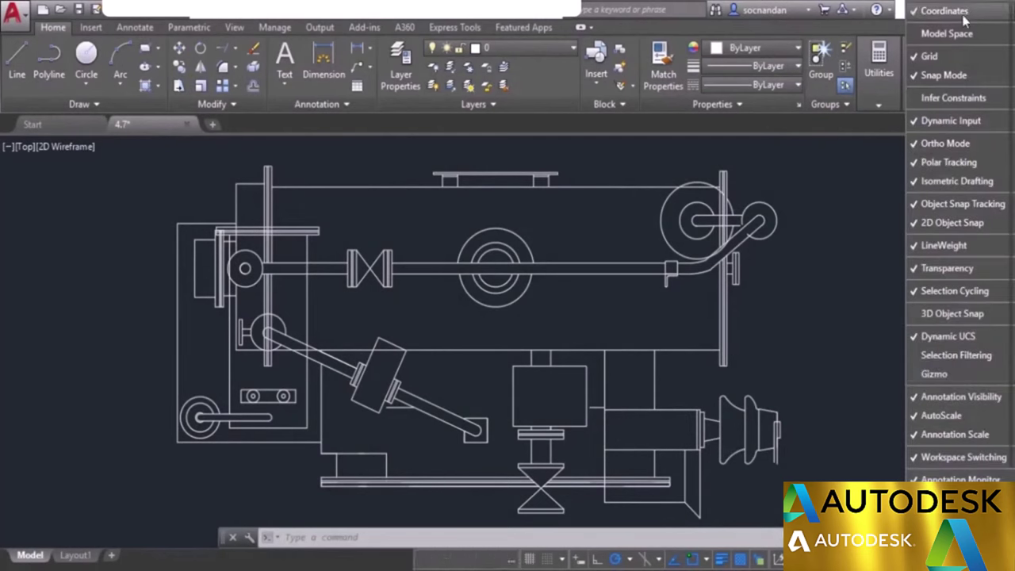
pyautogui.click(860, 209)
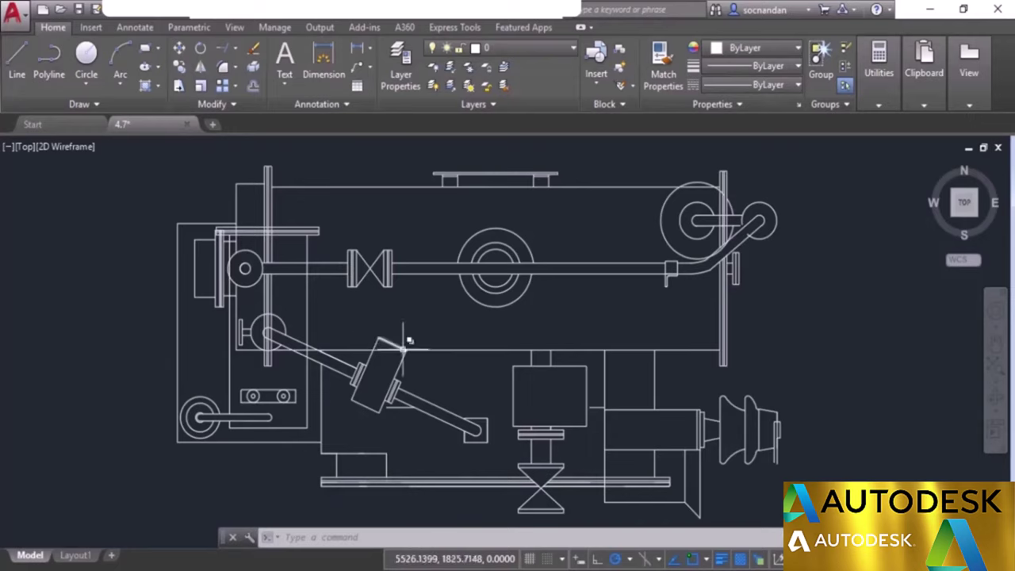
pyautogui.moveTo(412, 340)
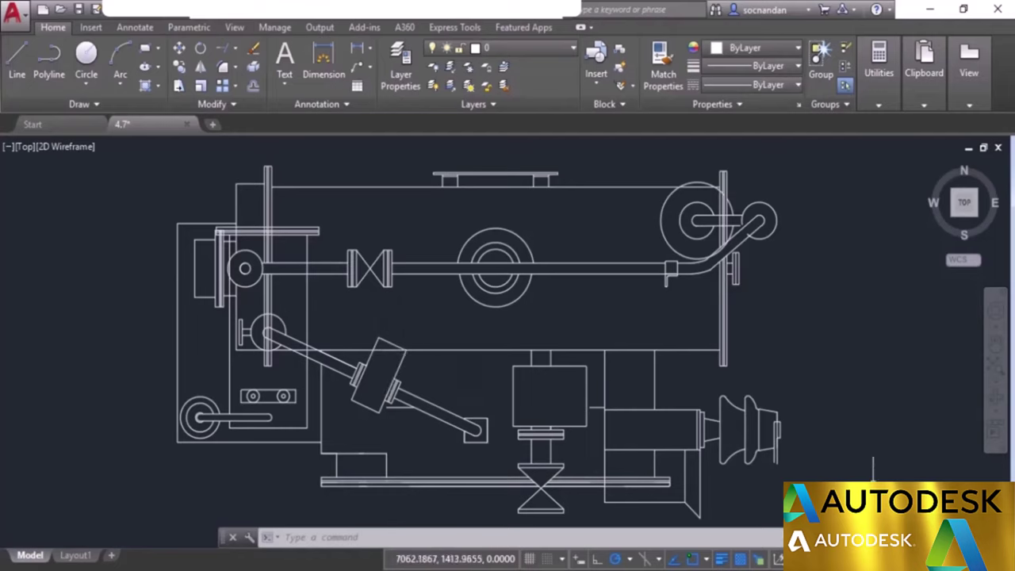
# Step: Switch the status-bar Coordinates readout back off
pyautogui.click(1004, 558)
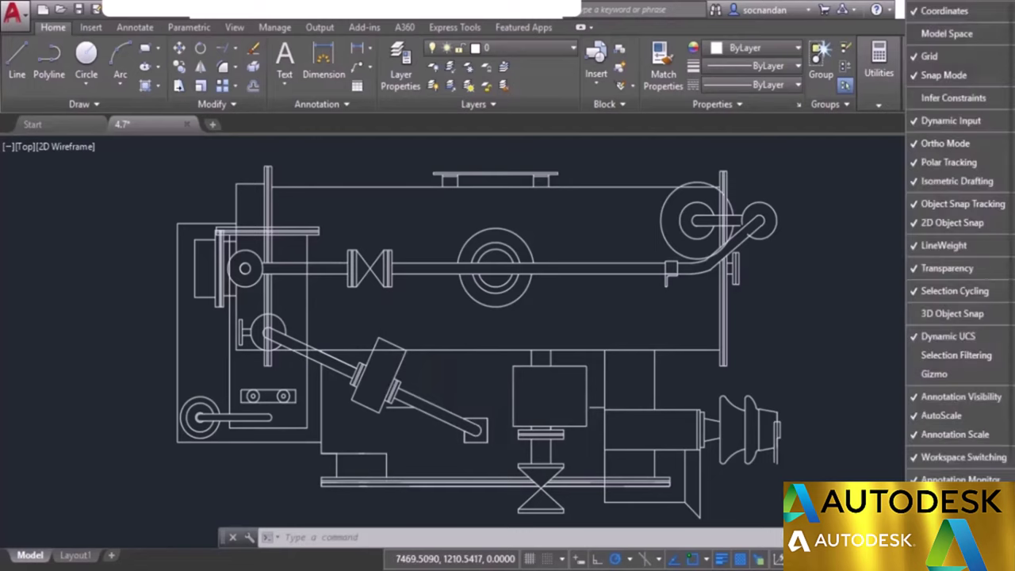
pyautogui.click(959, 500)
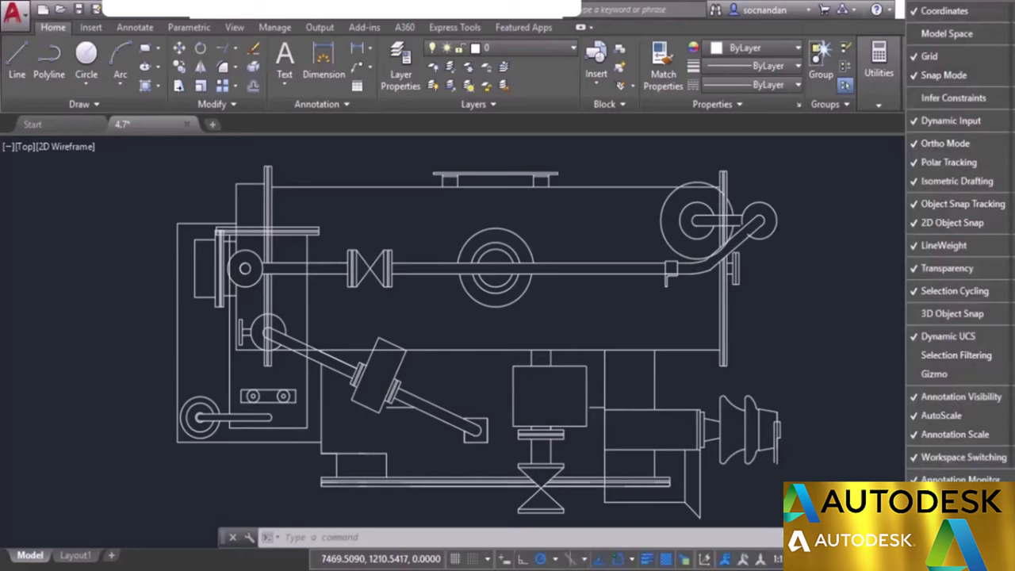
pyautogui.click(967, 12)
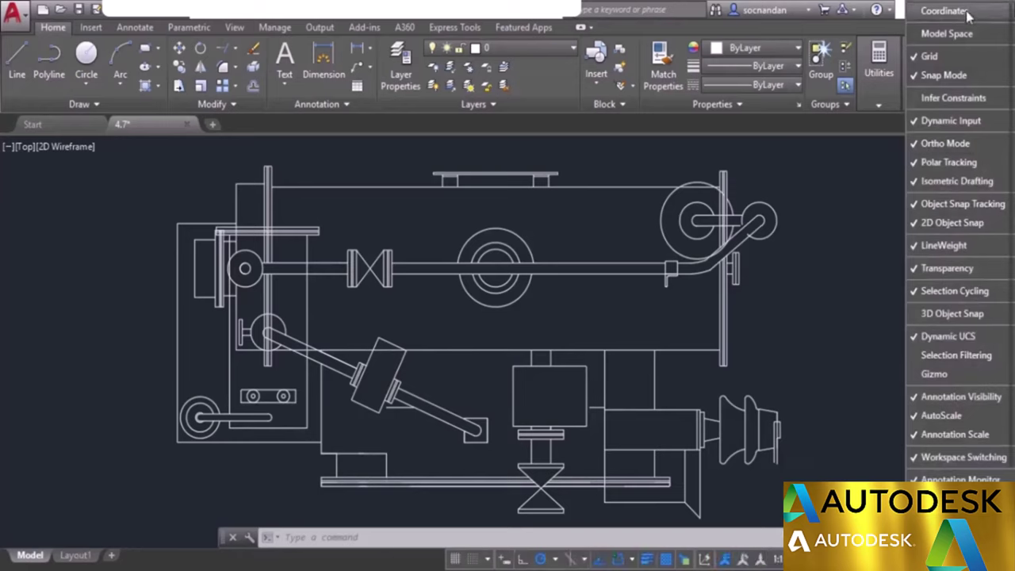
pyautogui.click(852, 289)
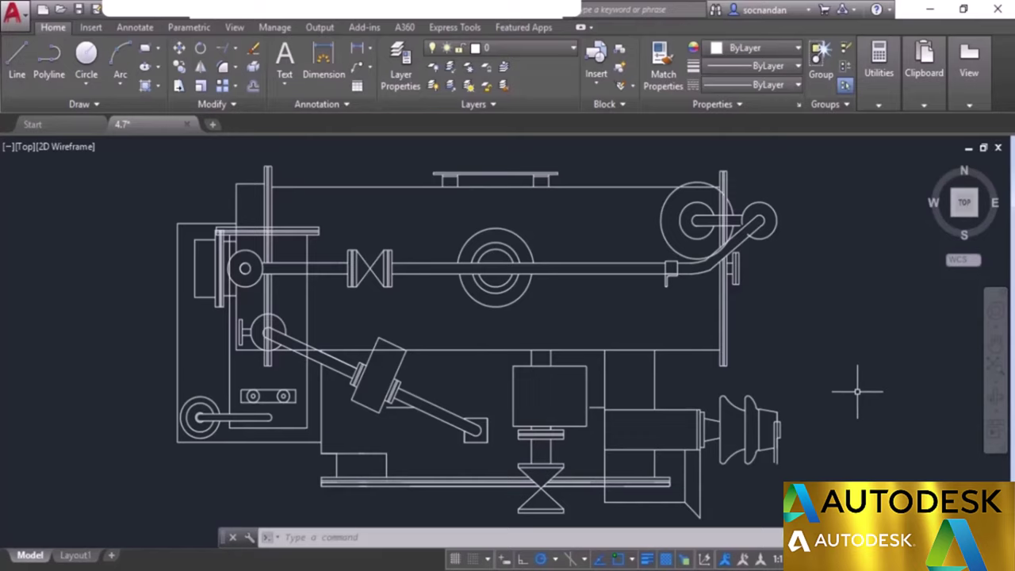
# Step: Show the Properties palette for the central lower arc (radius 120, 188° to 352°), docked nearer the drawing
pyautogui.click(528, 301)
pyautogui.rightClick(559, 297)
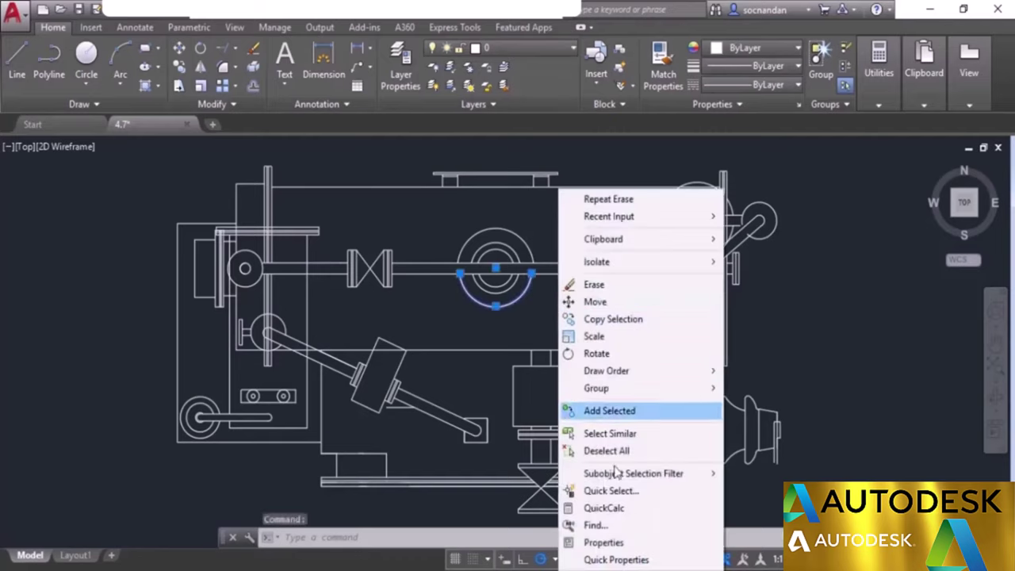
pyautogui.click(634, 544)
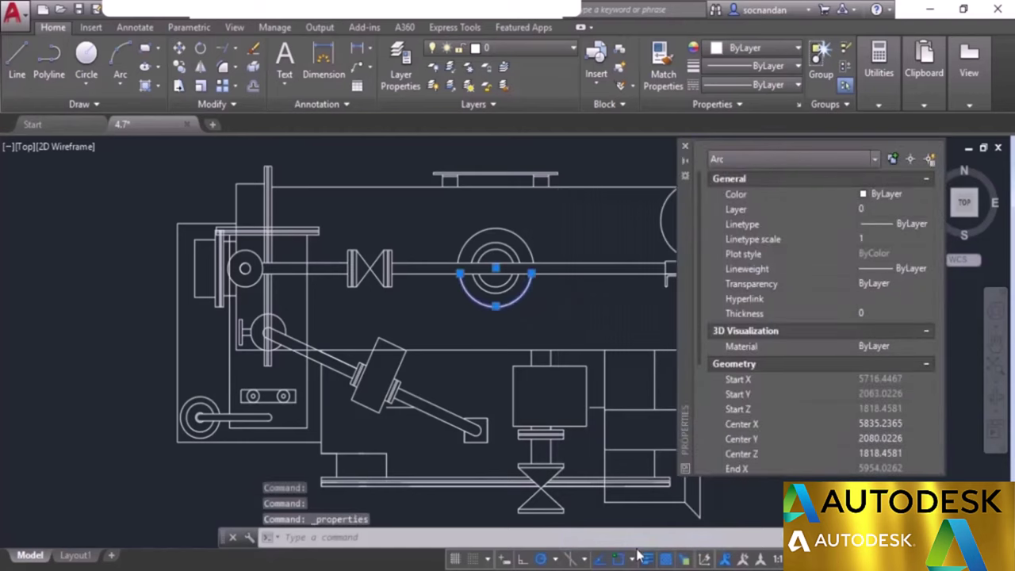
pyautogui.moveTo(684, 301); pyautogui.dragTo(603, 406)
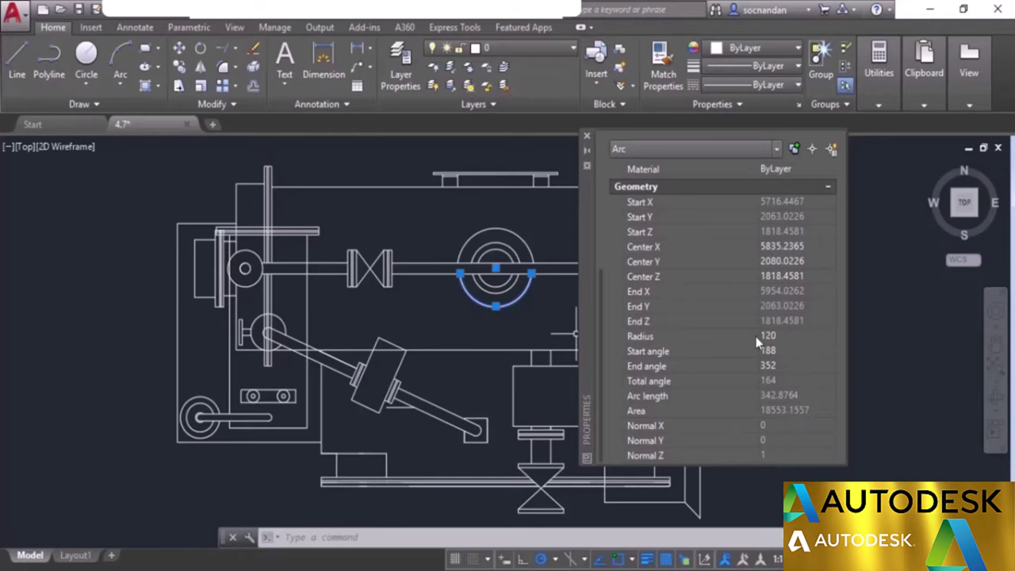
pyautogui.press('Escape')
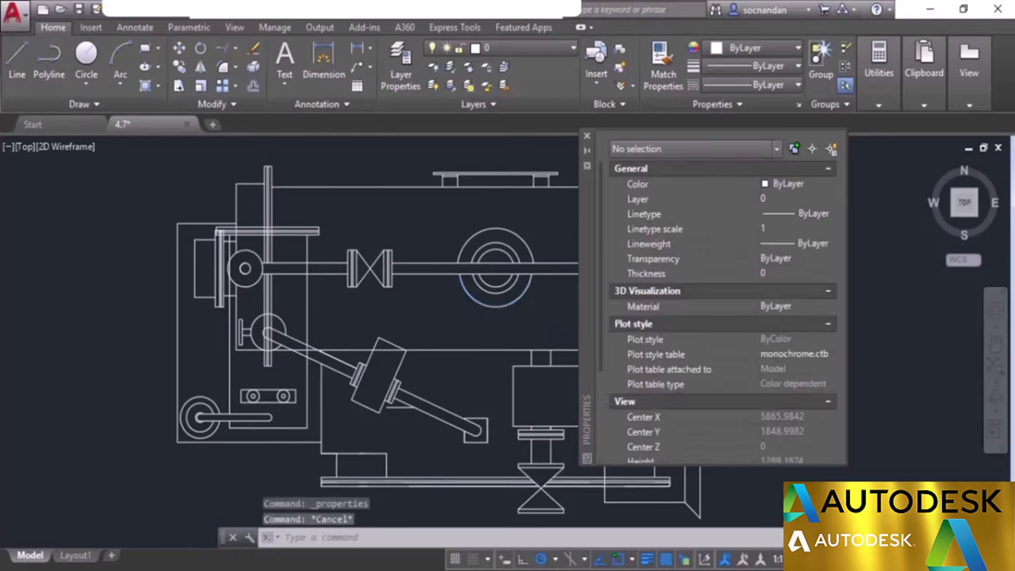
pyautogui.click(903, 559)
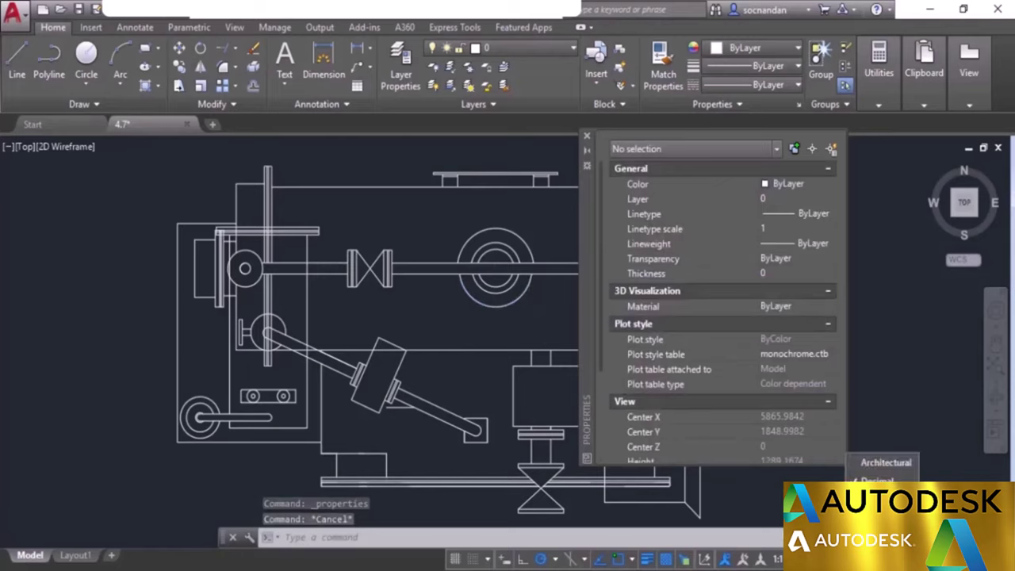
pyautogui.click(895, 463)
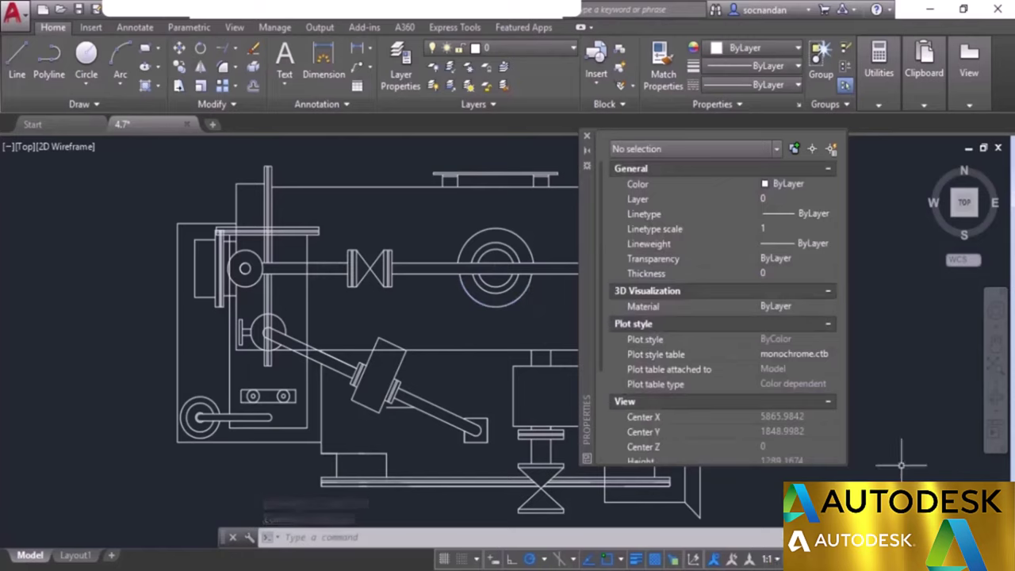
pyautogui.click(531, 296)
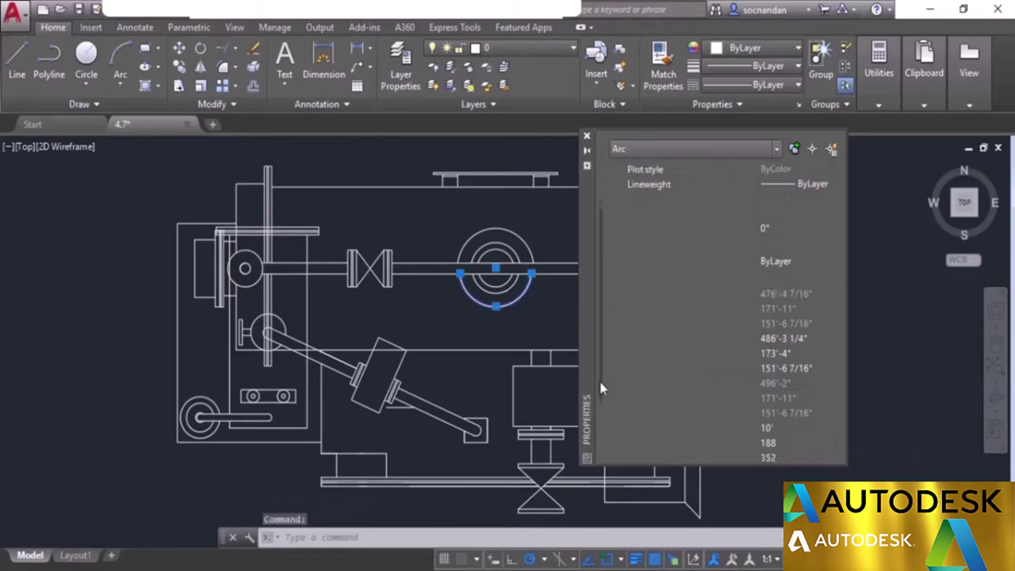
pyautogui.scroll(-1, 600, 389)
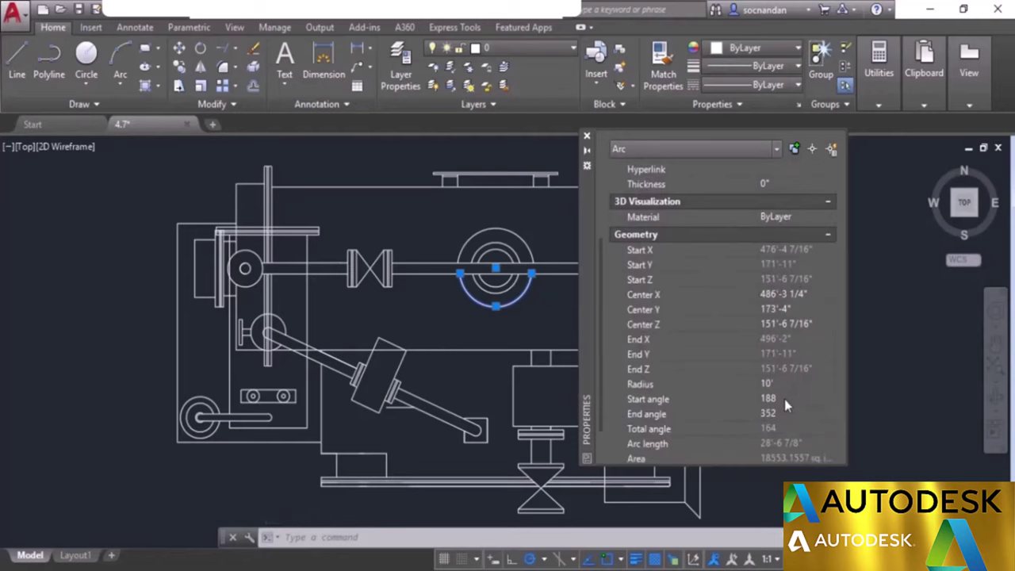
pyautogui.scroll(-3, 600, 398)
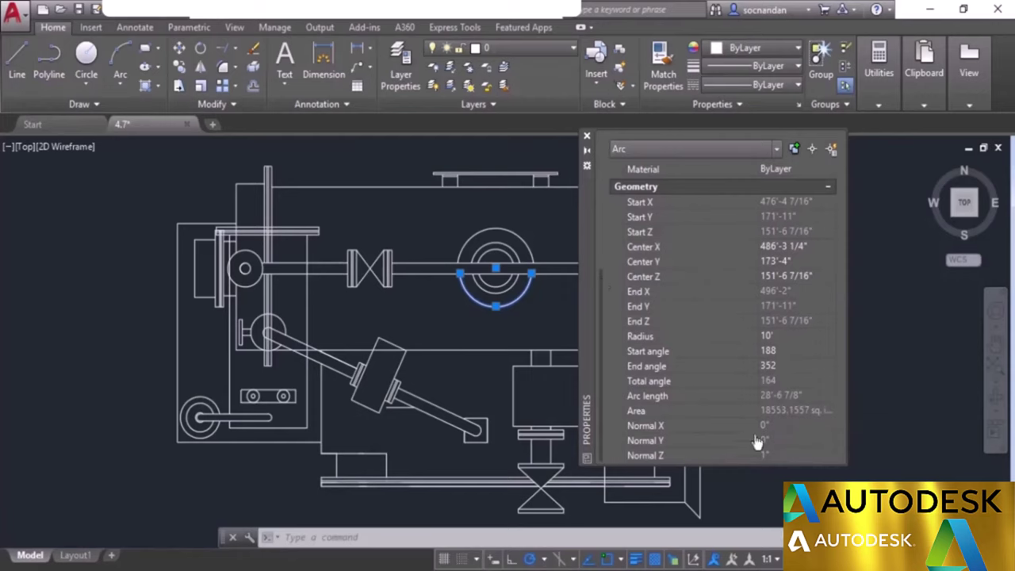
pyautogui.press('Escape')
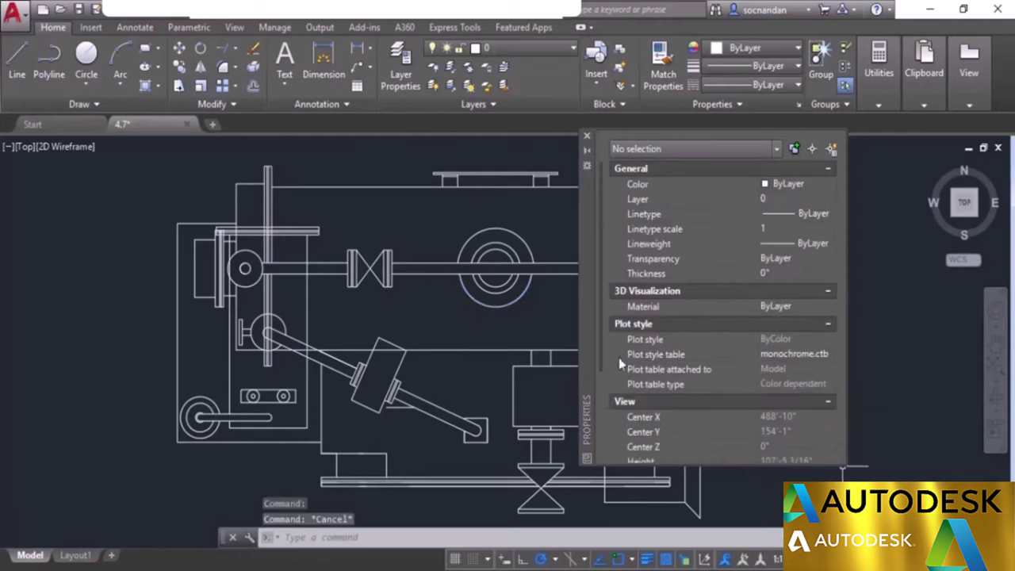
pyautogui.scroll(-3, 601, 364)
pyautogui.click(520, 294)
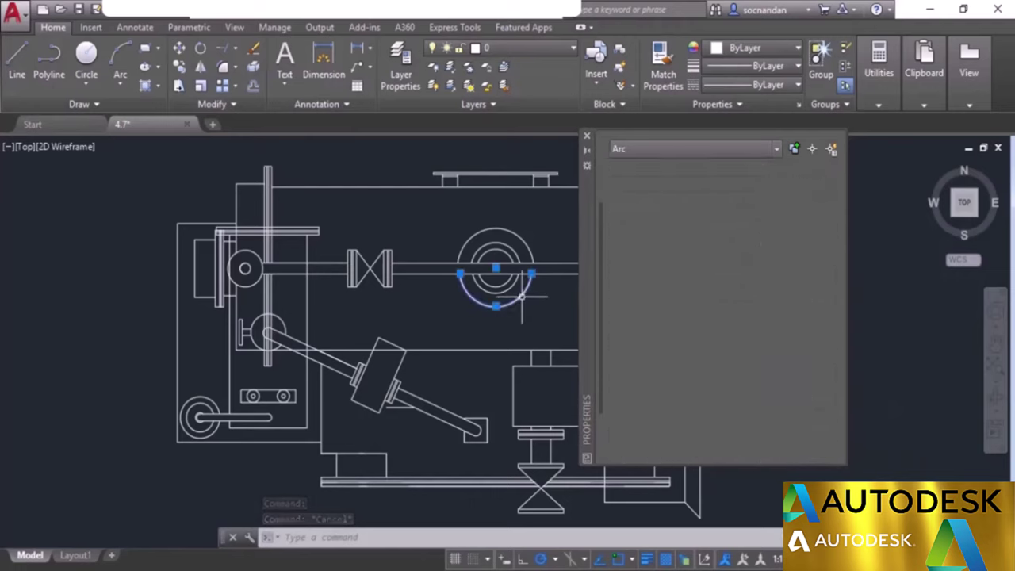
pyautogui.scroll(-5, 602, 357)
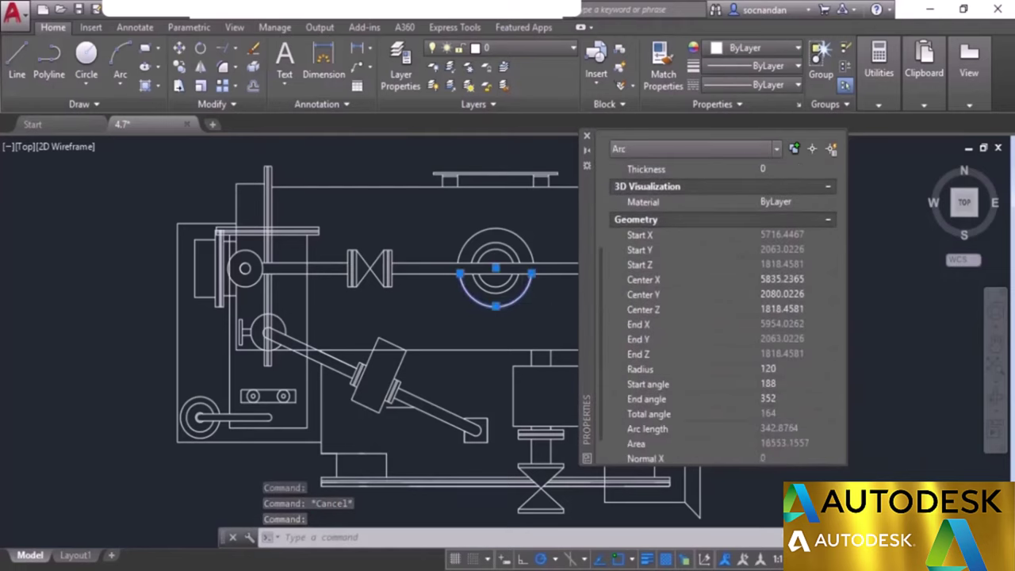
pyautogui.press('Escape')
pyautogui.click(880, 559)
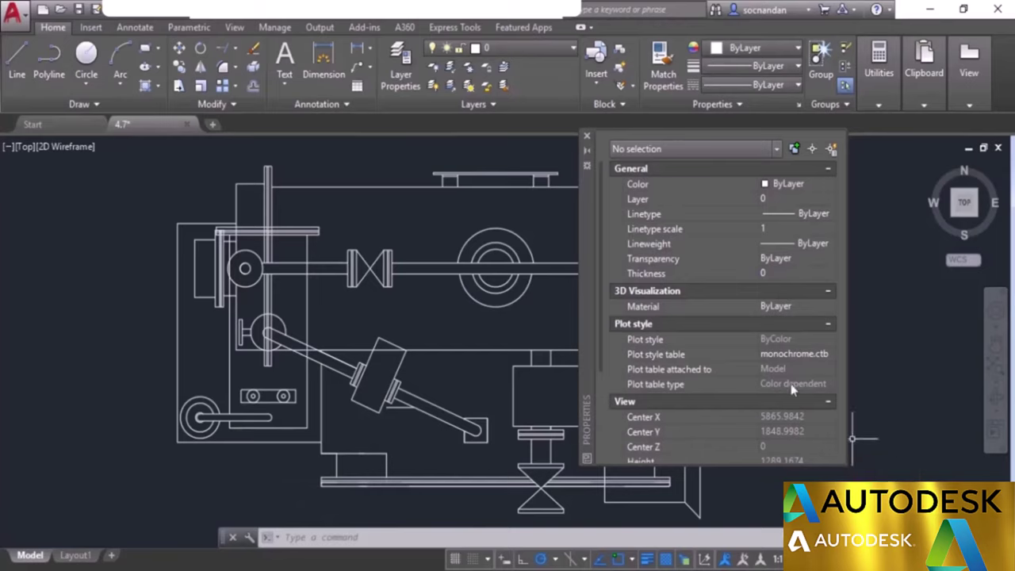
# Step: Close the Properties palette and enable Quick Properties with Ctrl+Shift+P
pyautogui.click(587, 138)
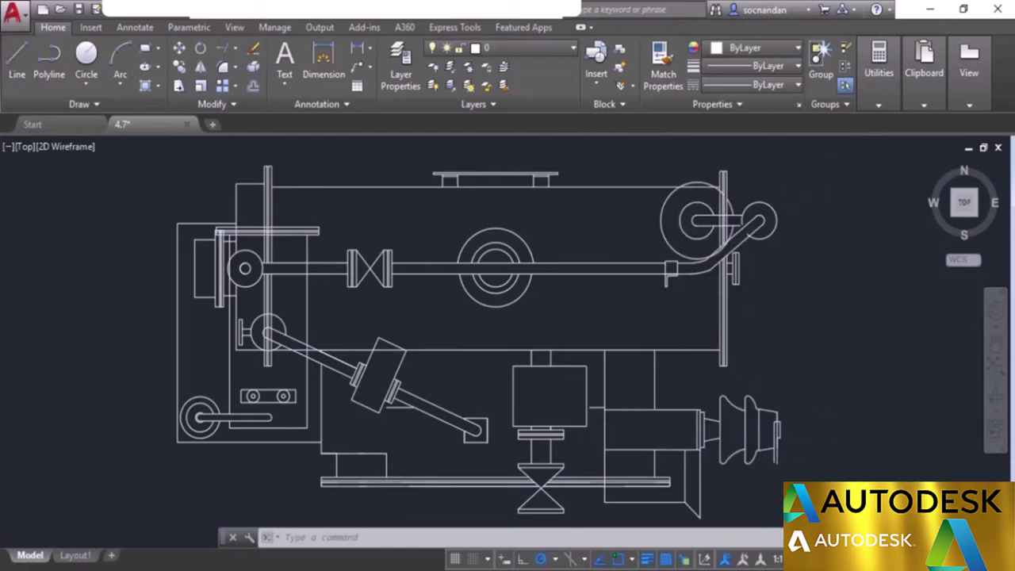
pyautogui.click(1004, 559)
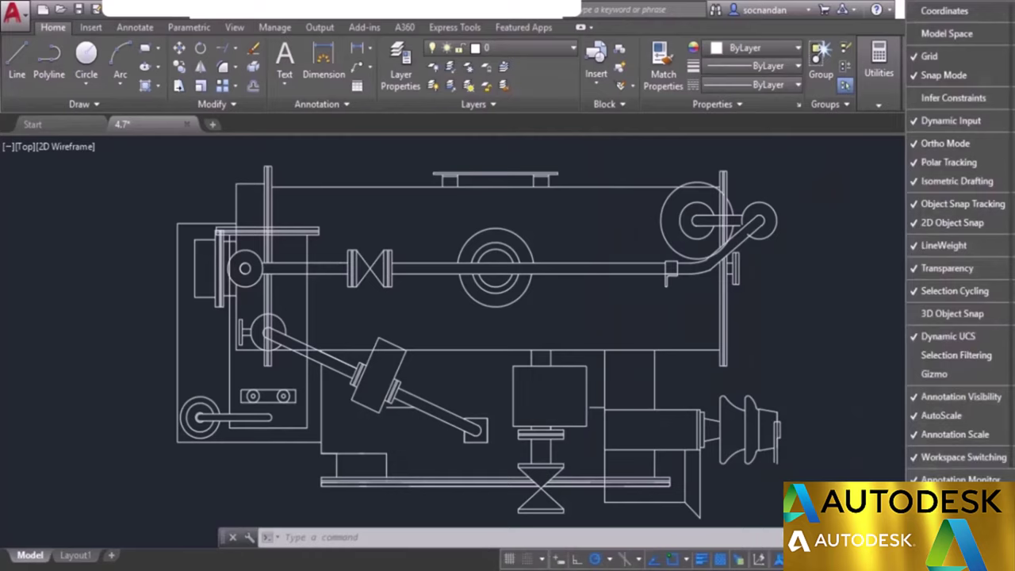
pyautogui.click(833, 475)
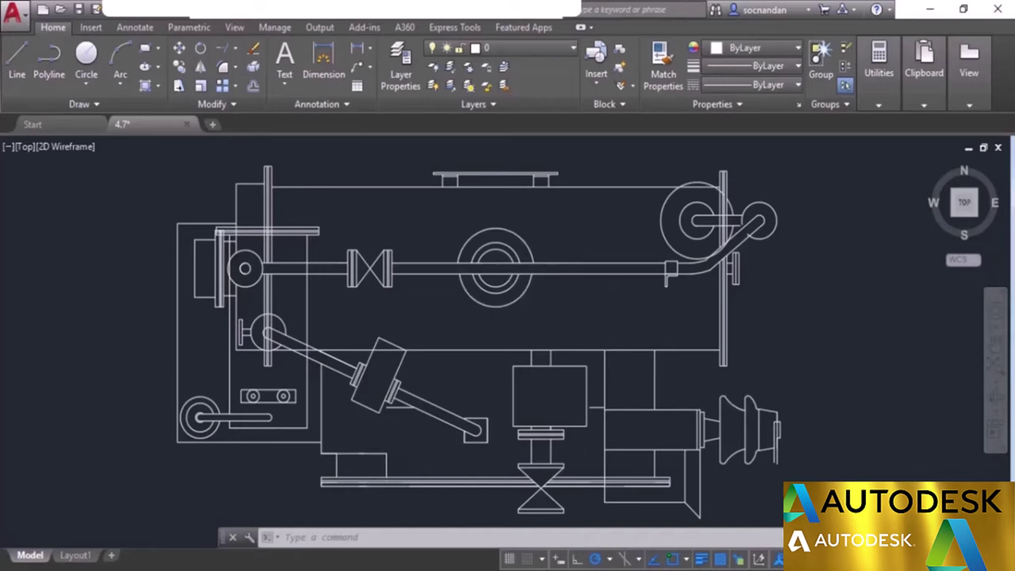
pyautogui.hotkey('ctrl', 'shift', 'p')
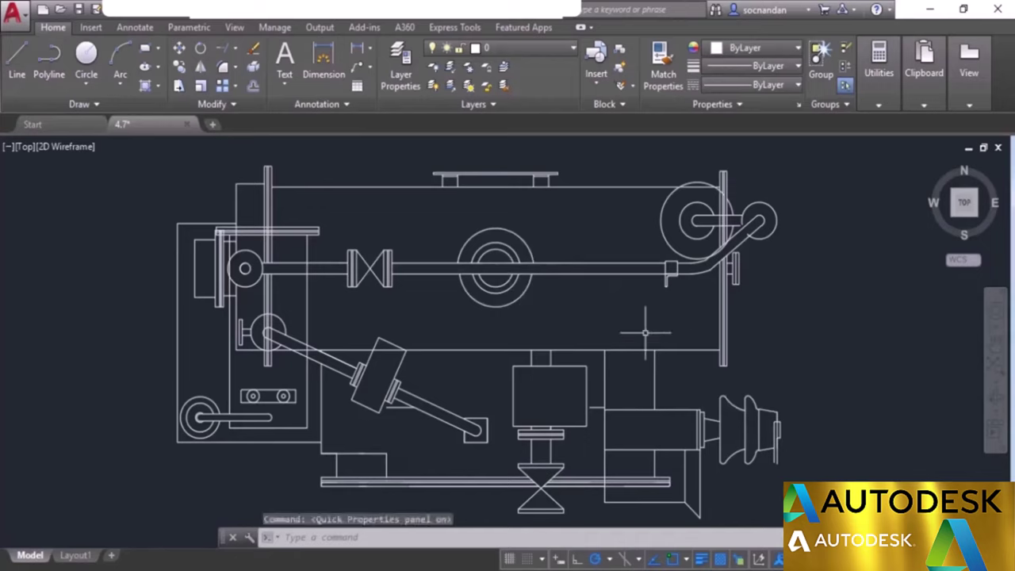
# Step: Pick the central arc to view its quick properties (radius 120), then close the popup
pyautogui.click(530, 287)
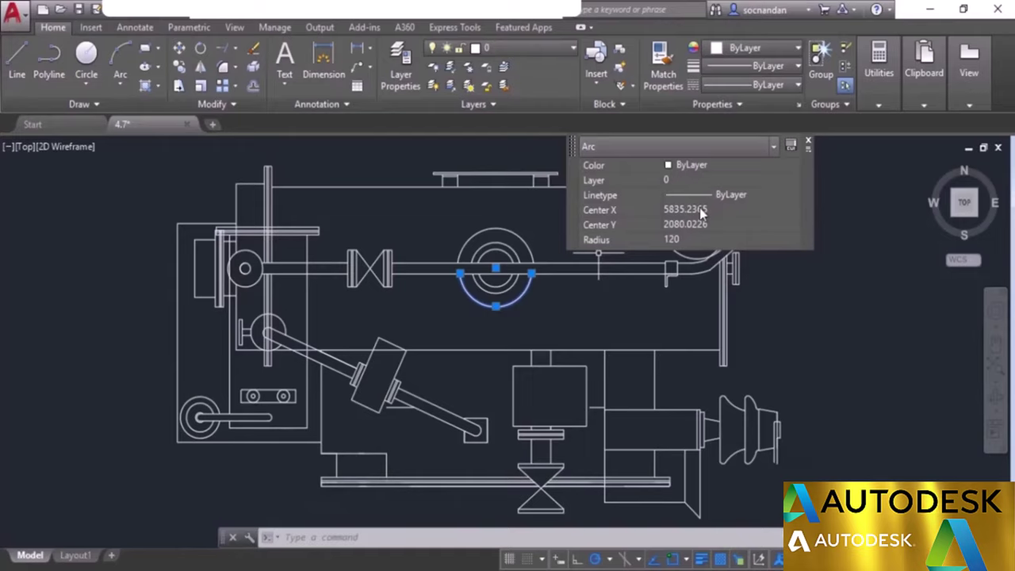
pyautogui.click(807, 141)
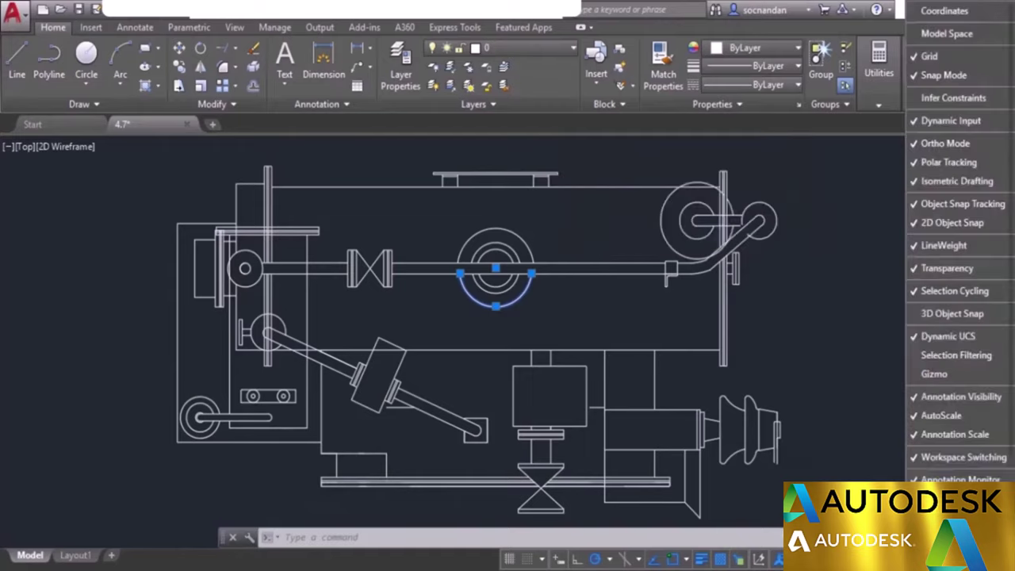
pyautogui.click(845, 430)
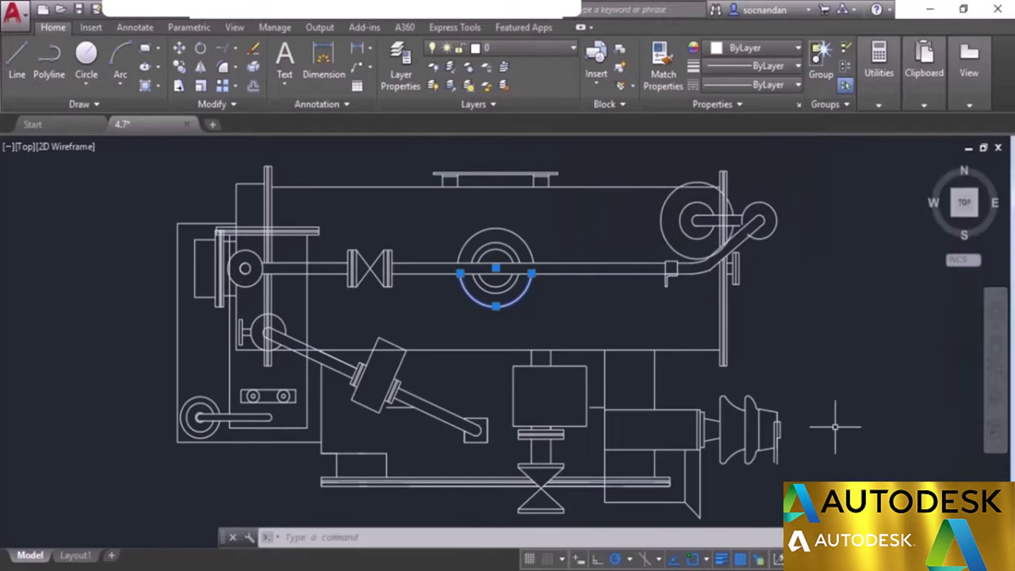
# Step: Clear the arc selection before moving on to the empty Drawing5
pyautogui.press('Escape')
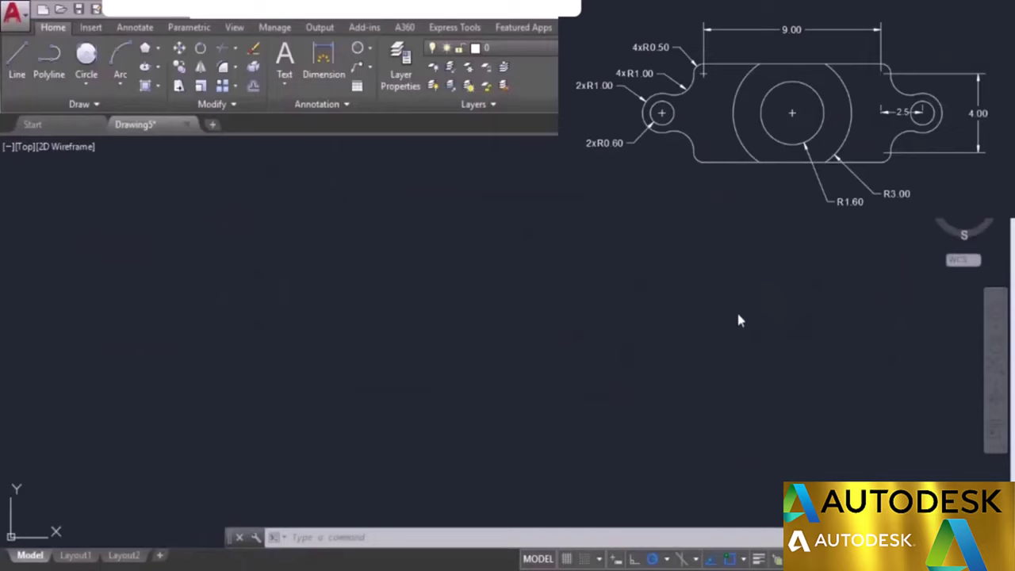
pyautogui.click(159, 51)
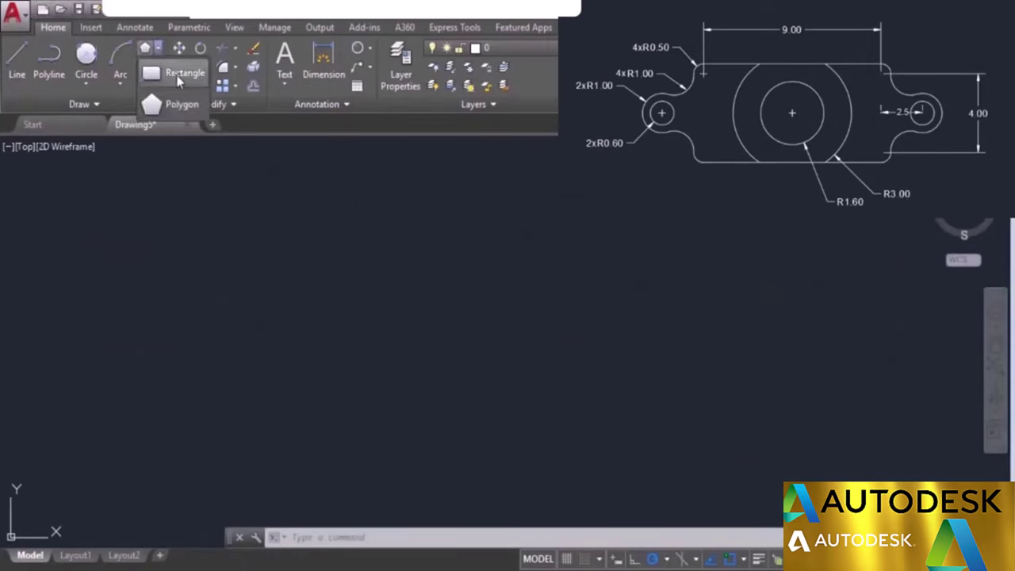
pyautogui.click(179, 80)
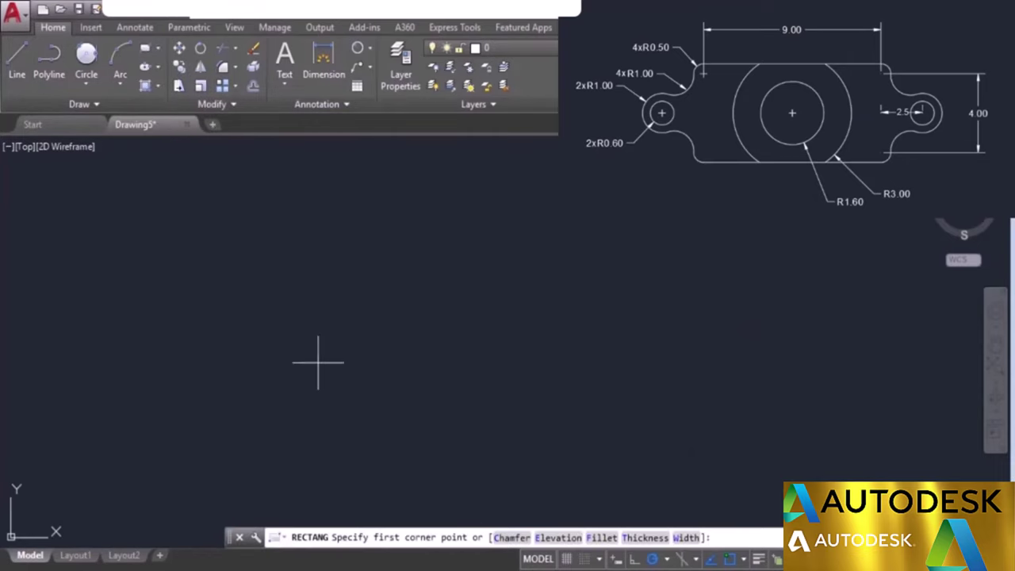
pyautogui.click(329, 409)
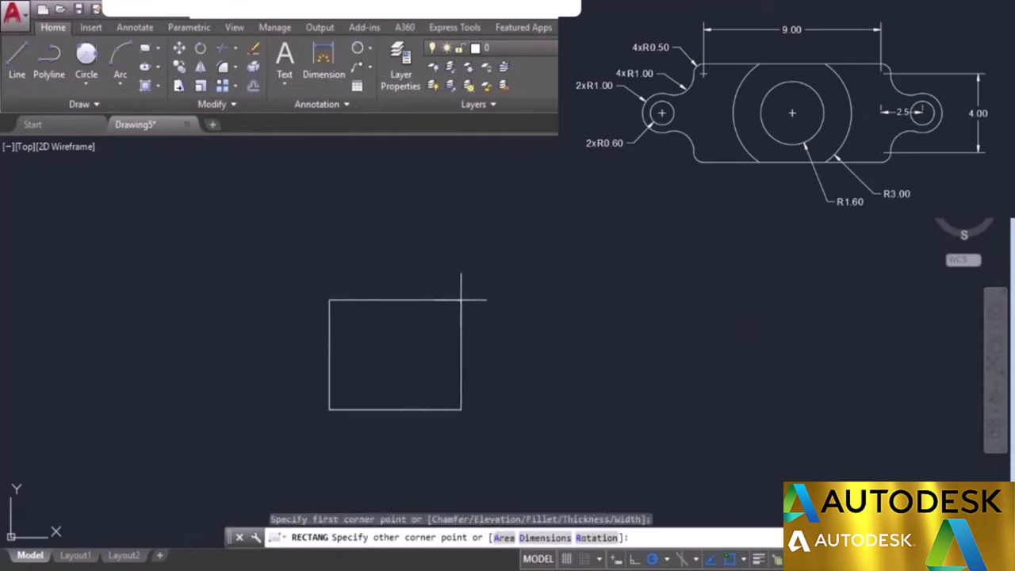
pyautogui.write('@')
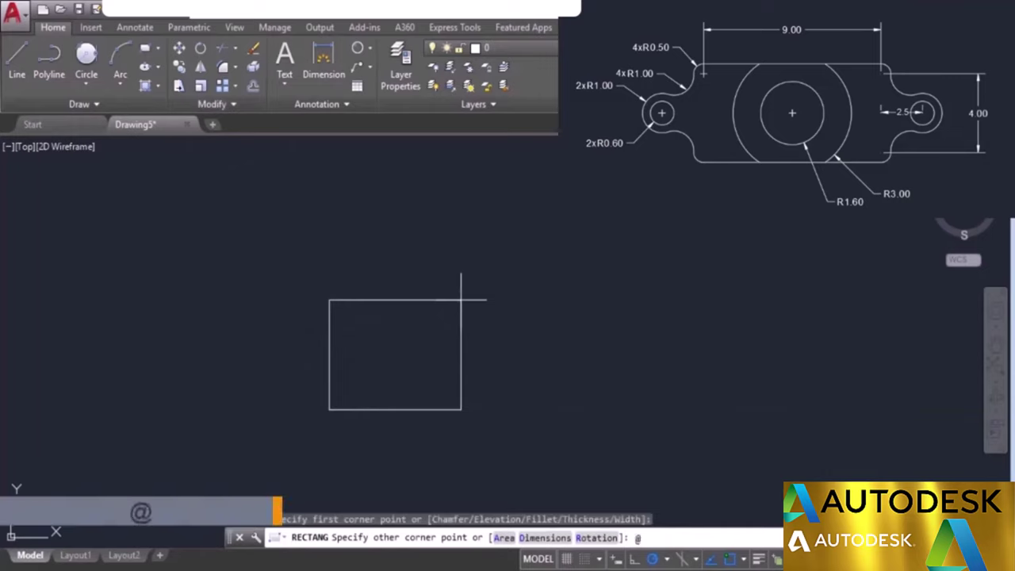
pyautogui.write('10,')
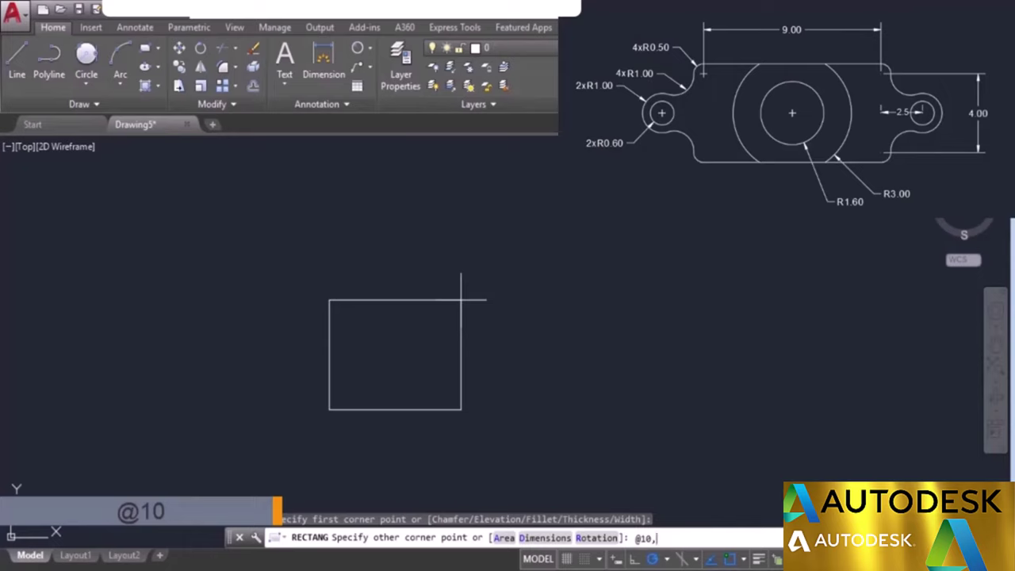
pyautogui.write('5')
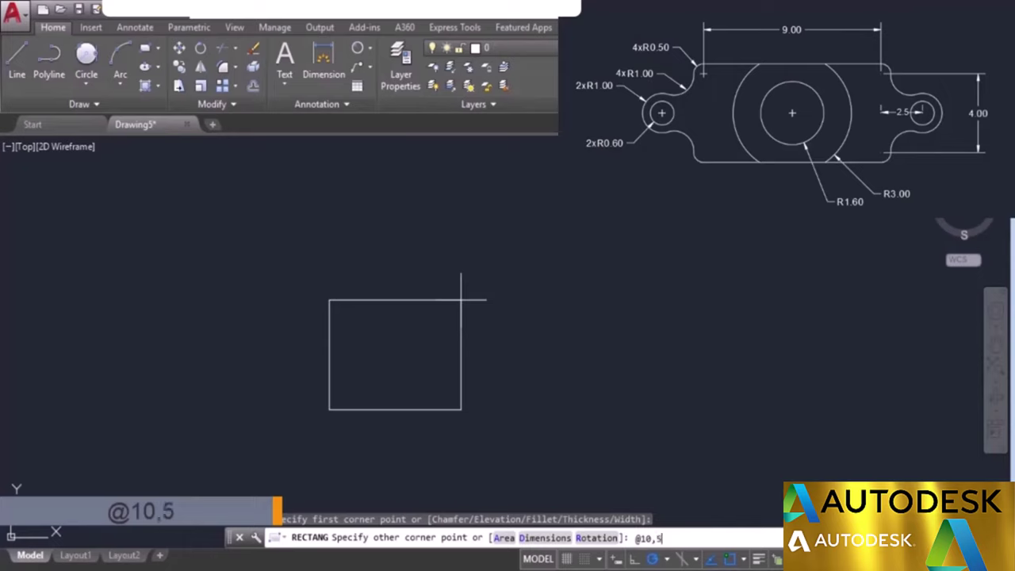
pyautogui.press('Return')
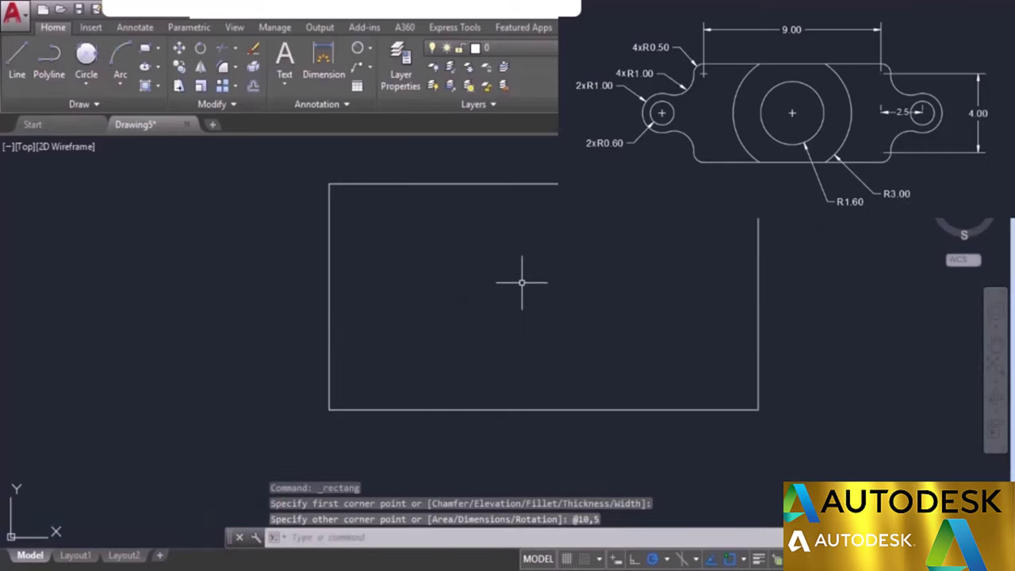
pyautogui.scroll(-2, 523, 287)
pyautogui.moveTo(544, 283); pyautogui.dragTo(531, 314, button='middle')
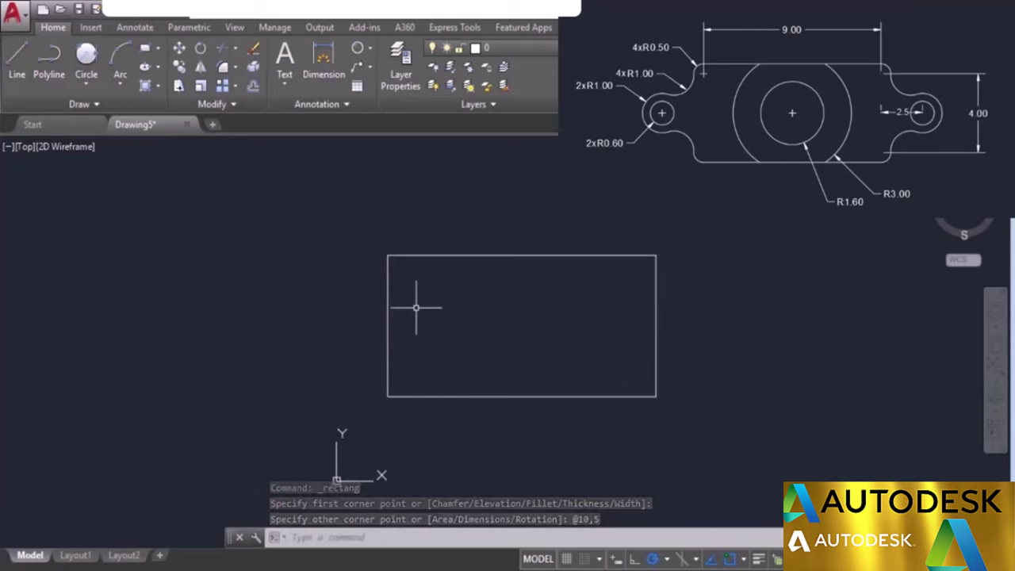
# Step: Fillet the rectangle as one polyline with radius 0.5, rounding all four corners
pyautogui.click(223, 67)
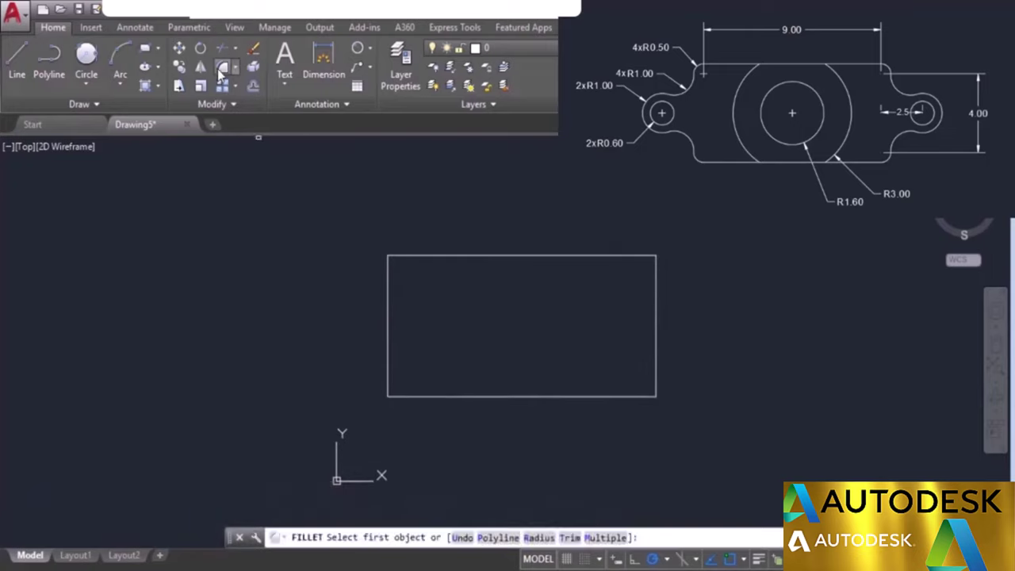
pyautogui.click(534, 536)
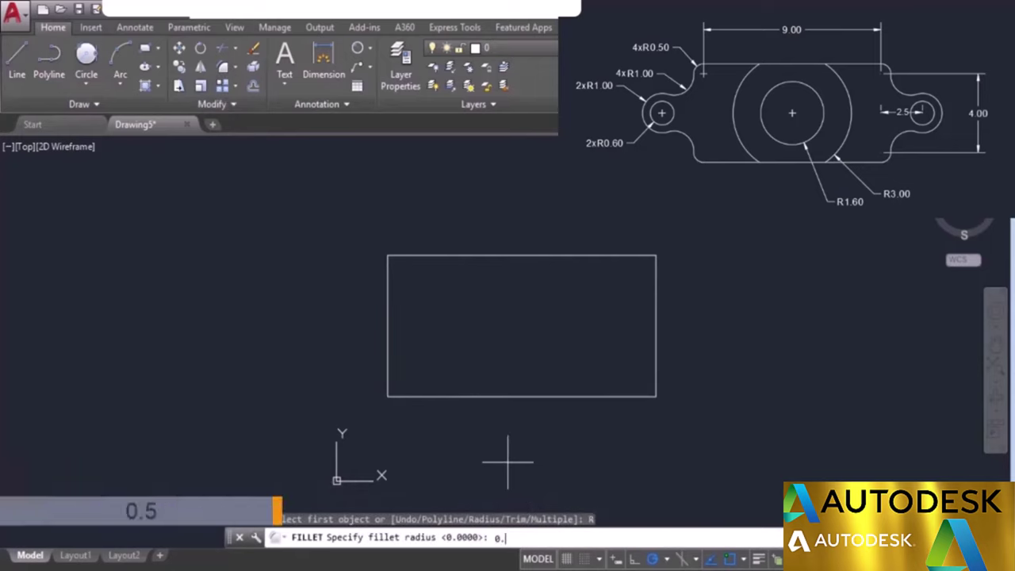
pyautogui.write('0.5')
pyautogui.press('Return')
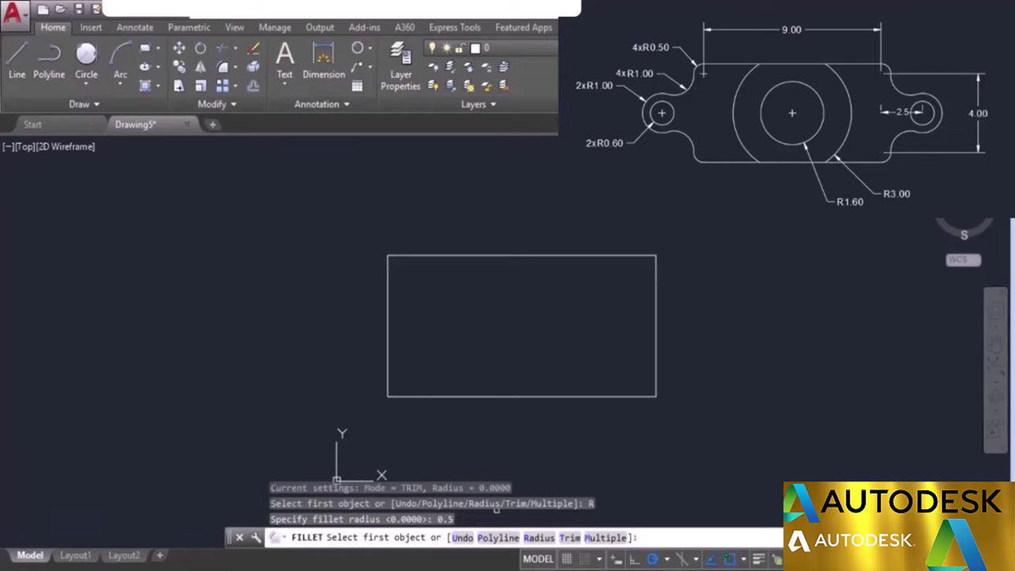
pyautogui.write('p')
pyautogui.press('Return')
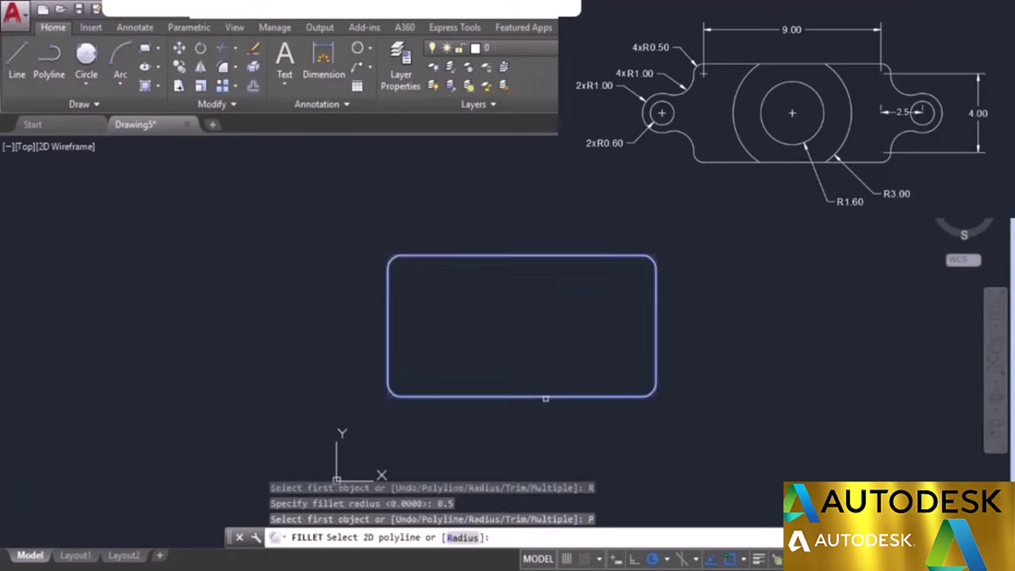
pyautogui.click(545, 398)
pyautogui.press('Escape')
pyautogui.press('Escape')
pyautogui.press('Escape')
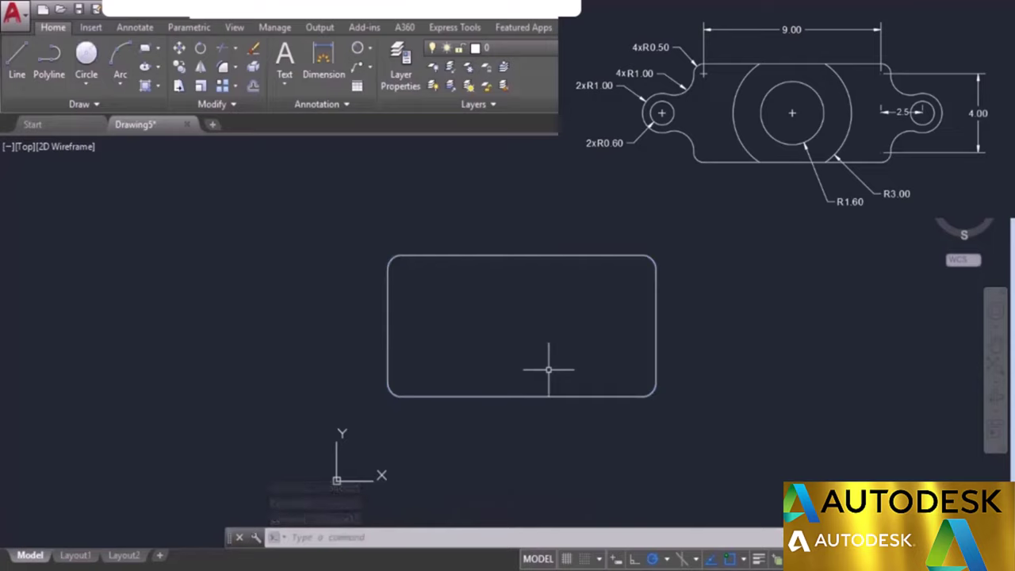
# Step: Draw a 2.5-unit guide line straight down from the top edge's midpoint
pyautogui.click(26, 74)
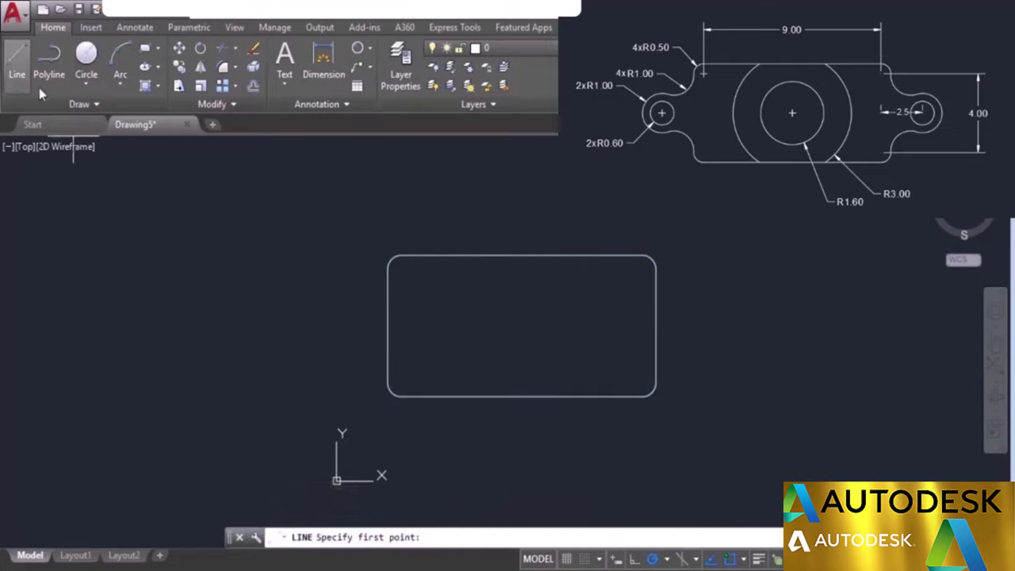
pyautogui.click(521, 255)
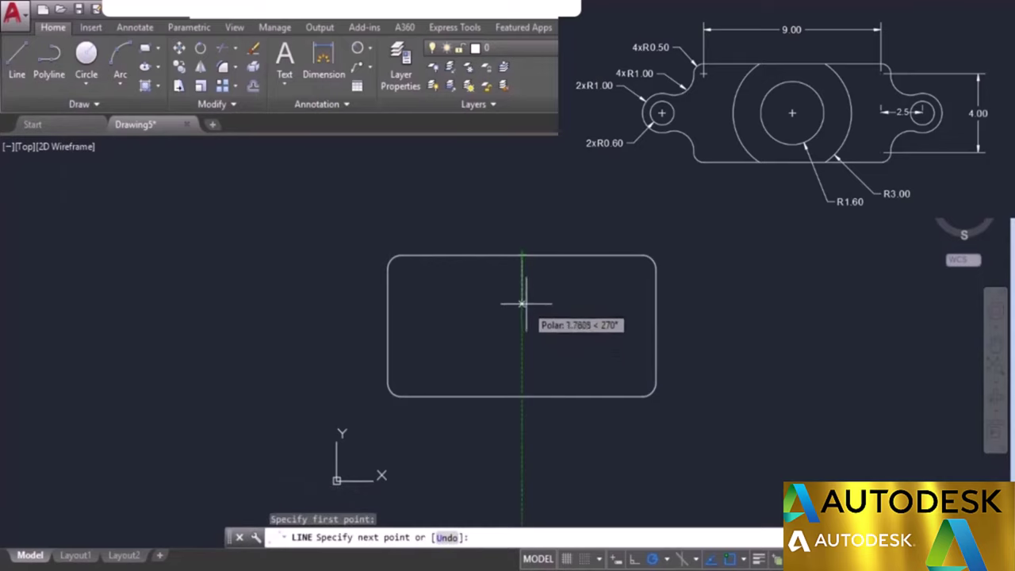
pyautogui.write('2.5')
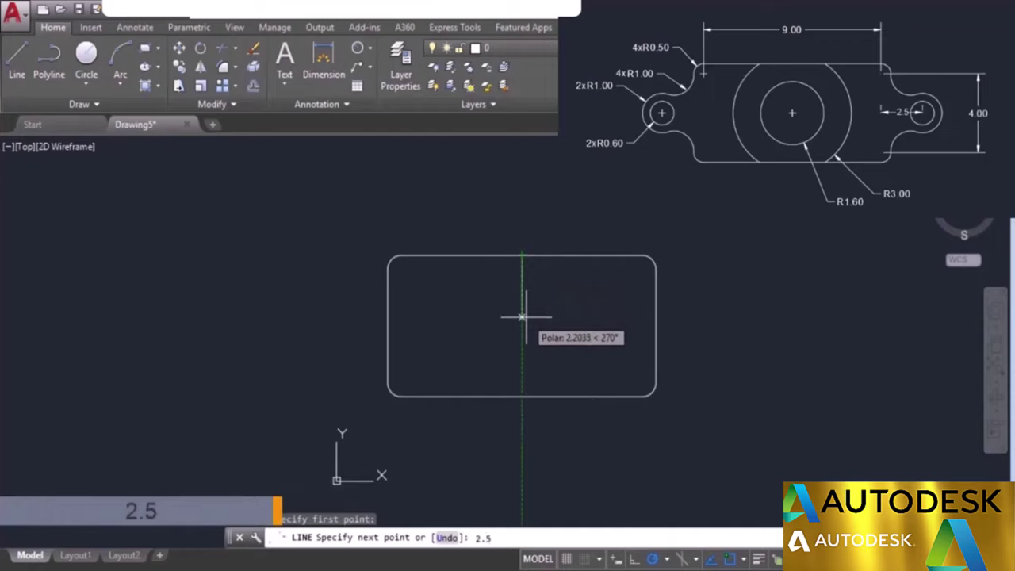
pyautogui.press('Return')
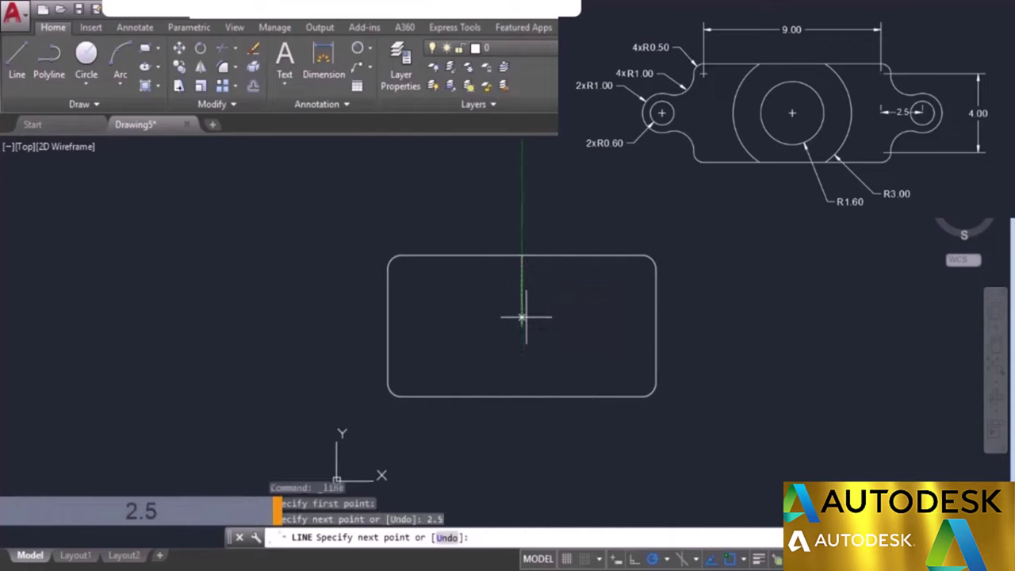
pyautogui.press('Return')
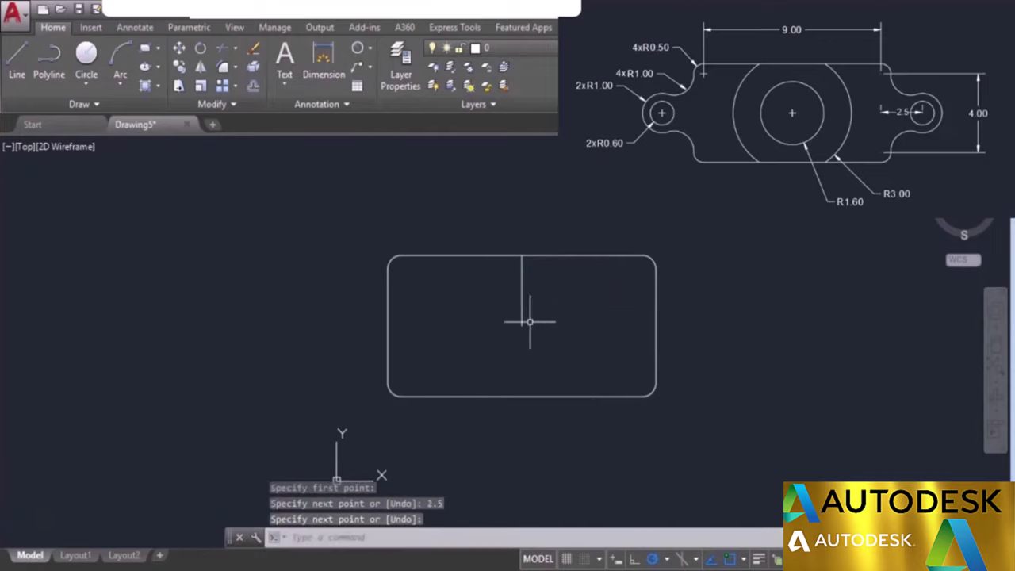
# Step: Draw concentric circles of radius 3 and 1.6 at the guide line's lower end, then select the line
pyautogui.click(85, 60)
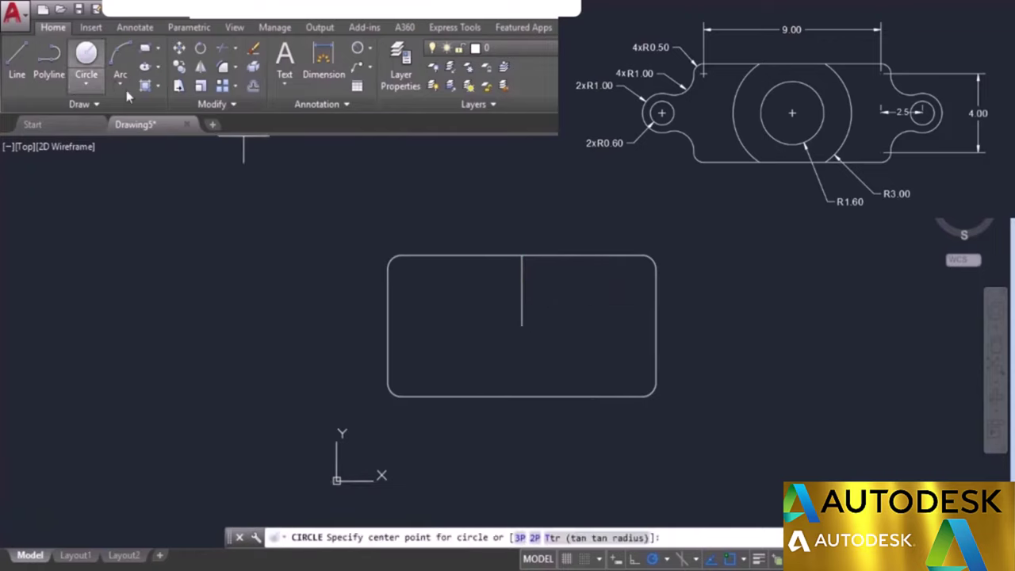
pyautogui.click(523, 326)
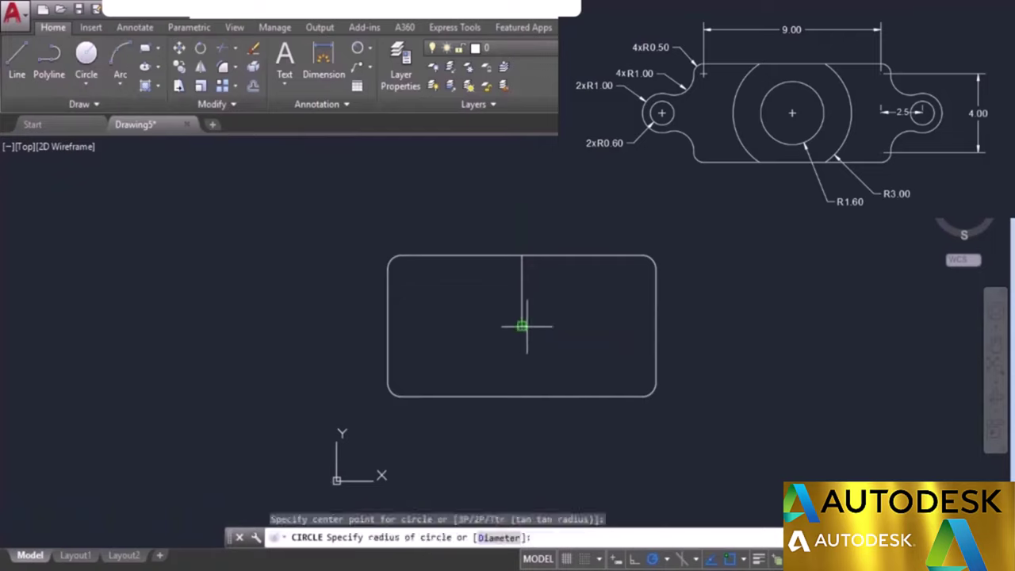
pyautogui.write('3')
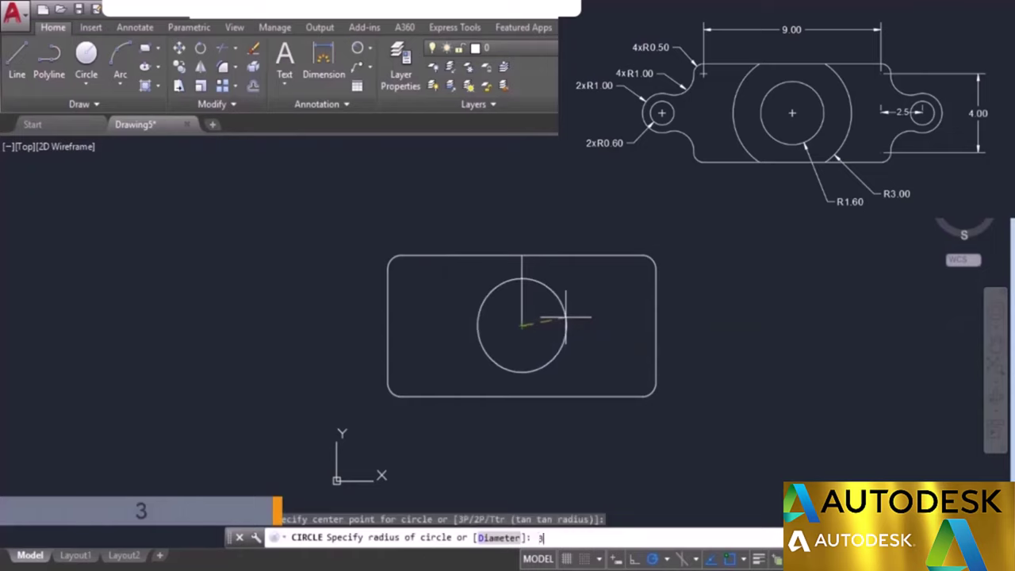
pyautogui.press('Return')
pyautogui.press('Return')
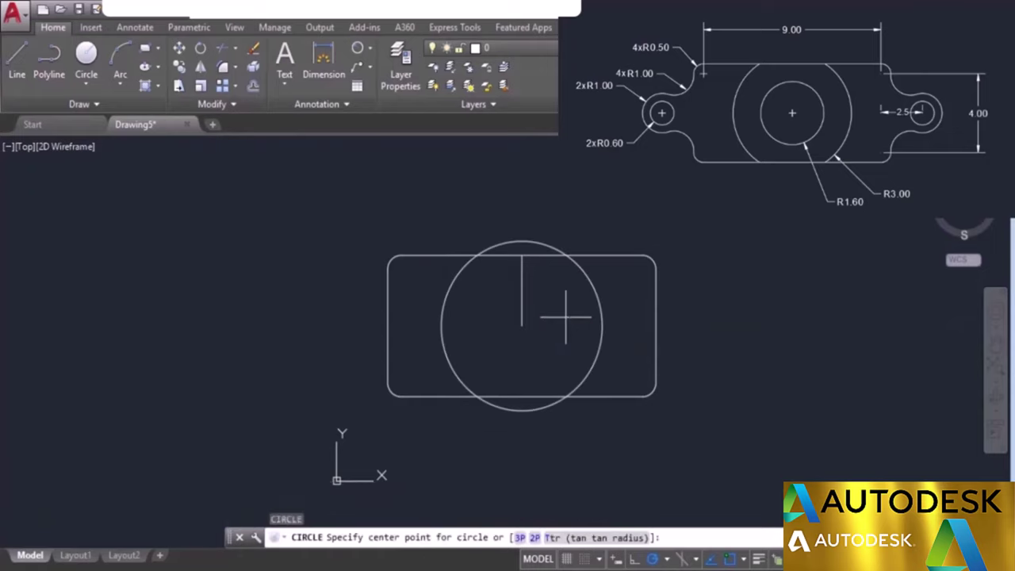
pyautogui.click(522, 325)
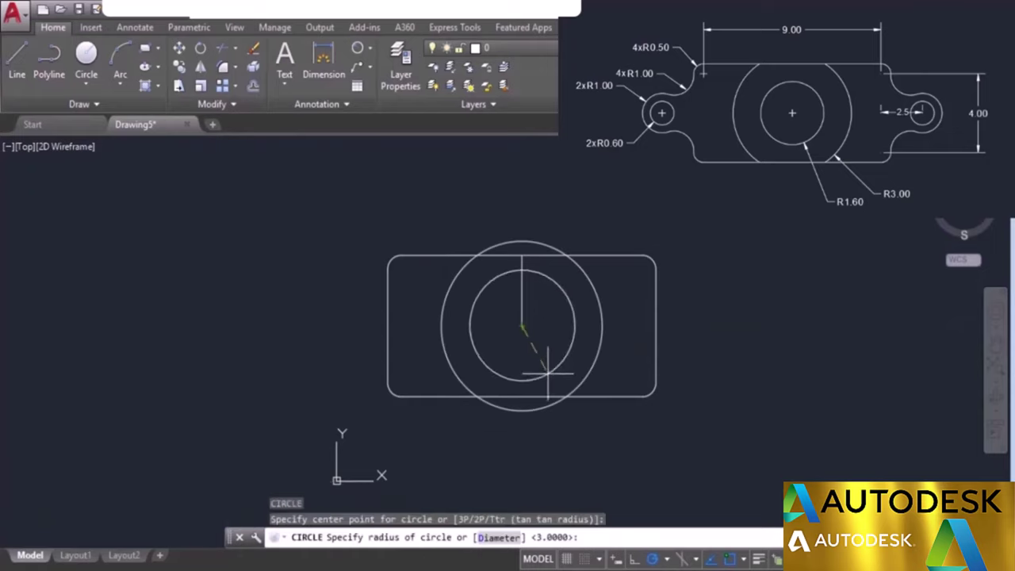
pyautogui.write('1.6')
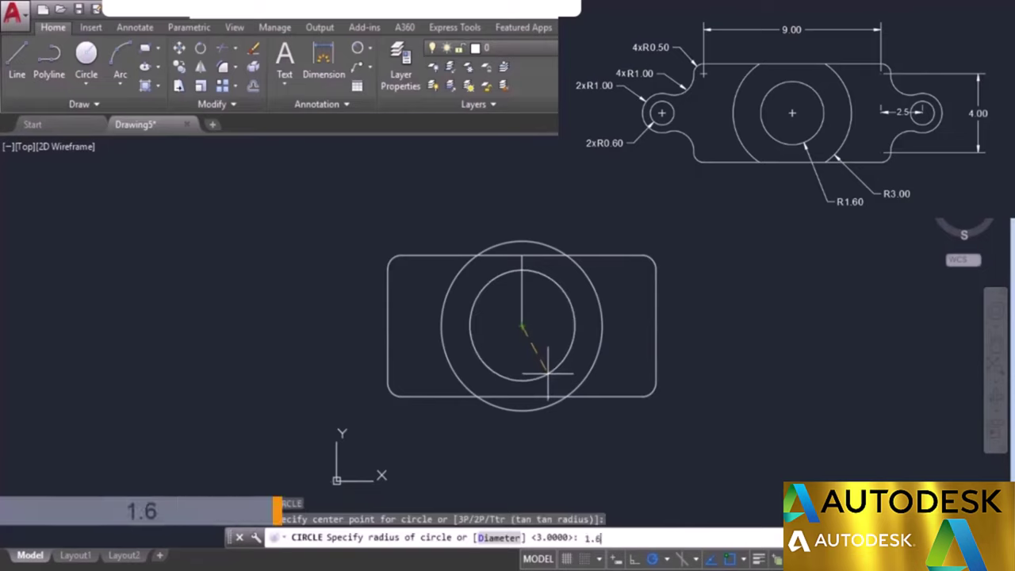
pyautogui.press('Return')
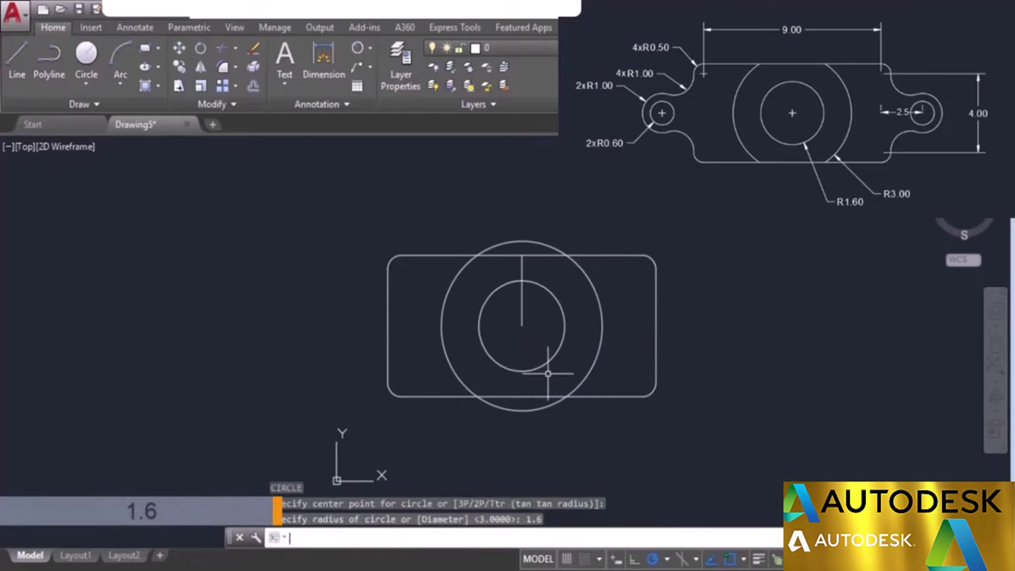
pyautogui.click(522, 299)
# Step: Erase the guide line and trim the radius-3 circle's top and bottom arcs outside the plate
pyautogui.rightClick(577, 226)
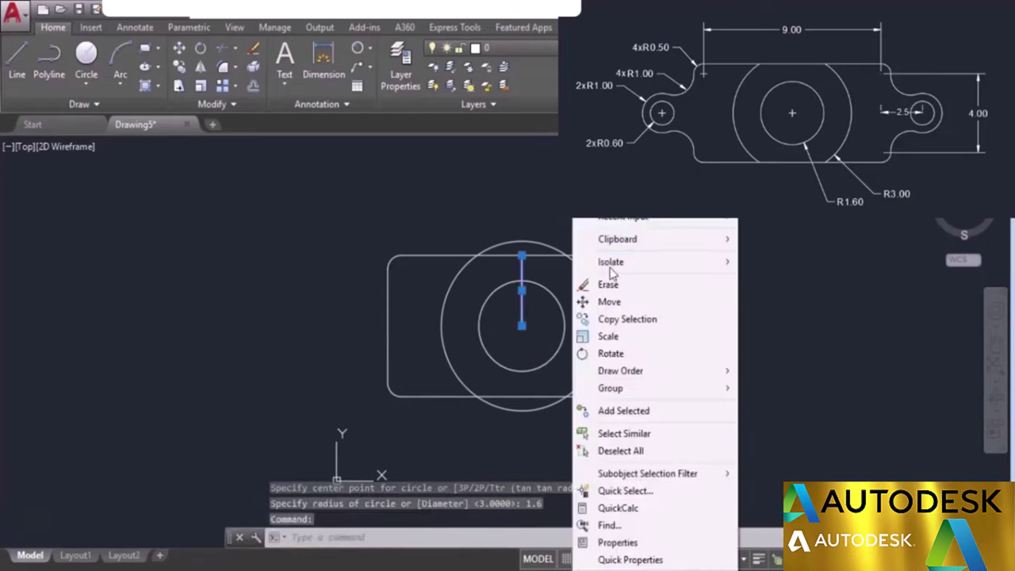
pyautogui.click(606, 284)
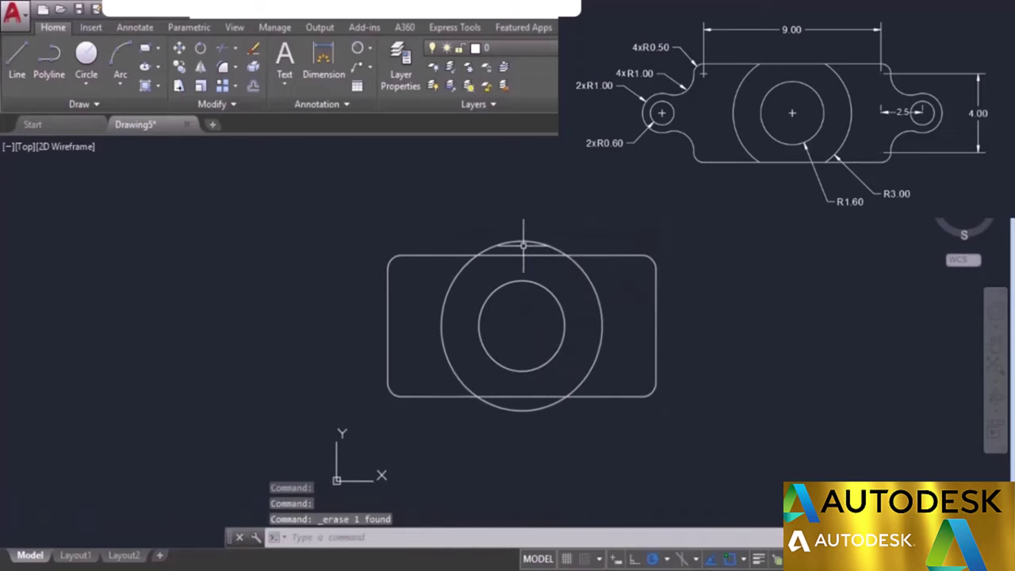
pyautogui.click(223, 50)
pyautogui.click(489, 243)
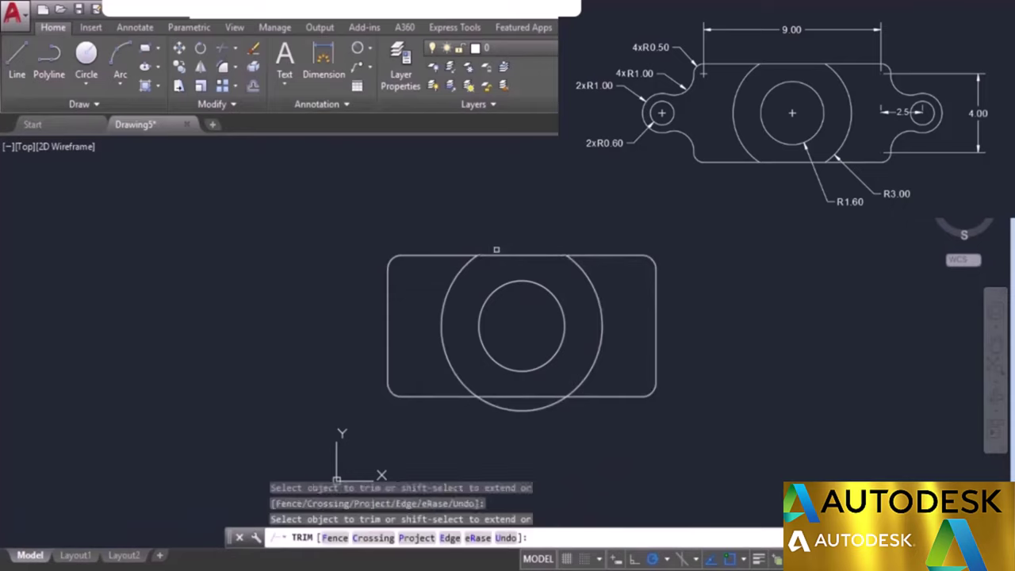
pyautogui.click(522, 402)
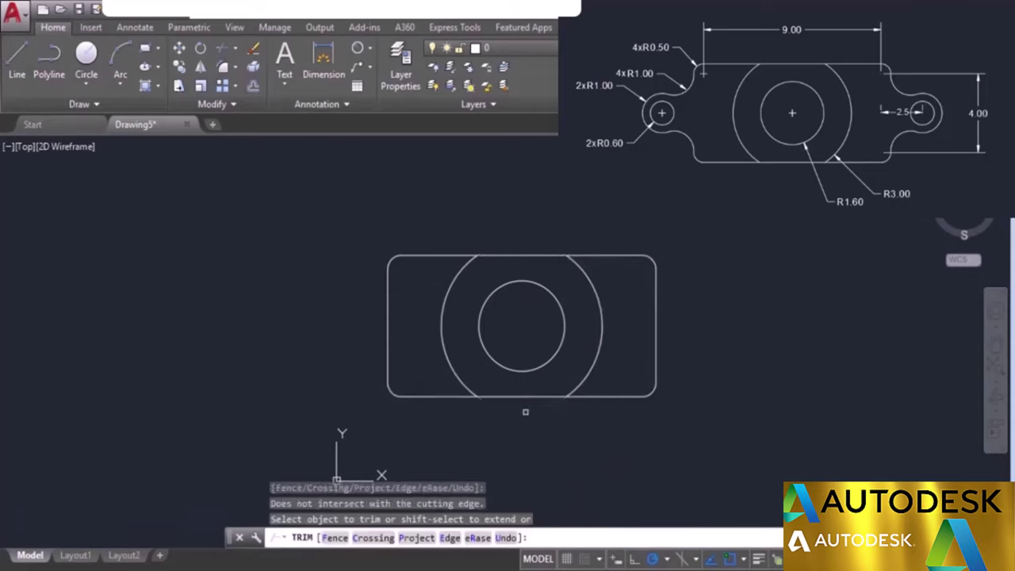
pyautogui.rightClick(548, 229)
pyautogui.click(559, 233)
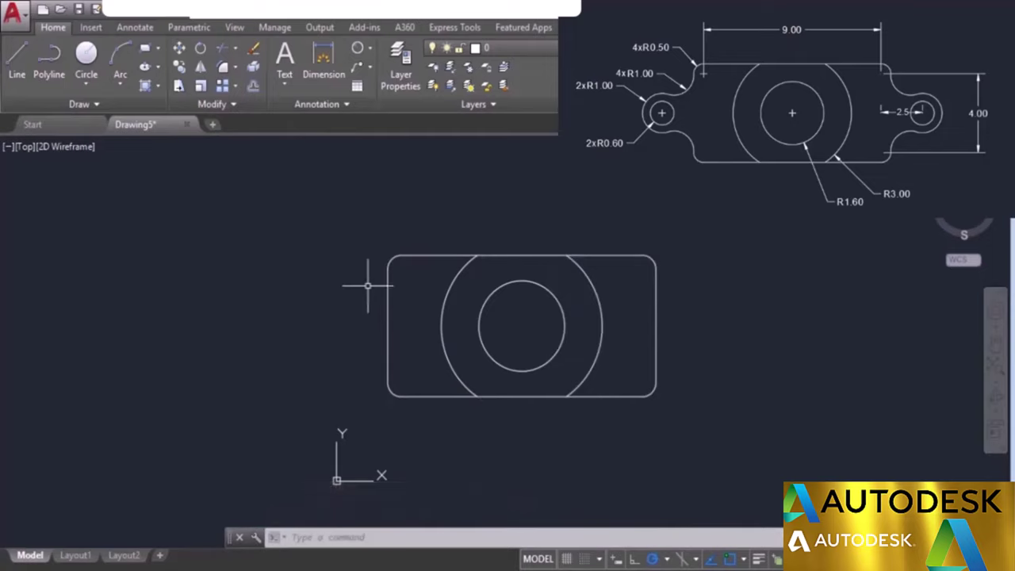
# Step: Draw a 2-unit line leftward from the left edge's midpoint
pyautogui.click(19, 79)
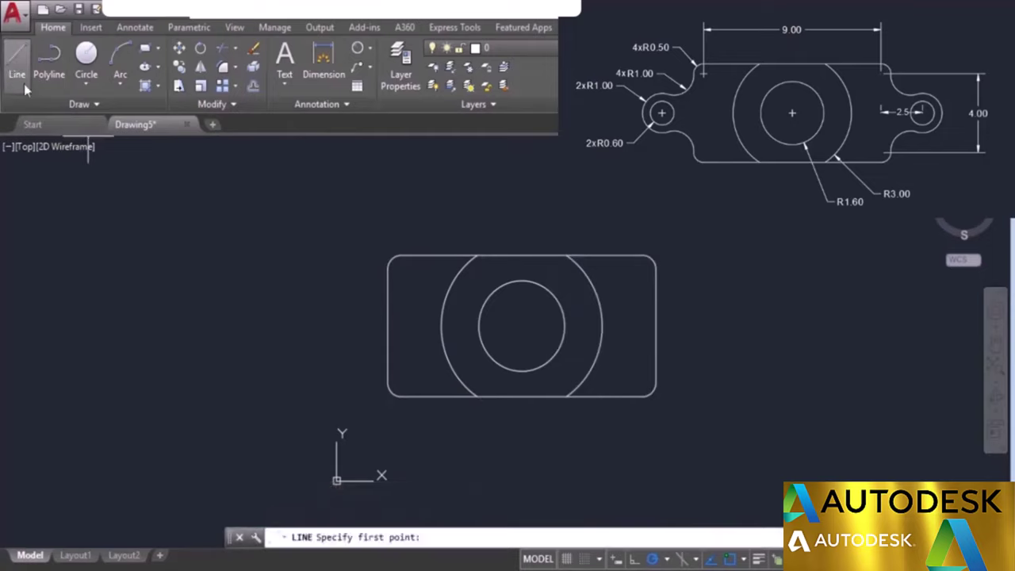
pyautogui.click(387, 325)
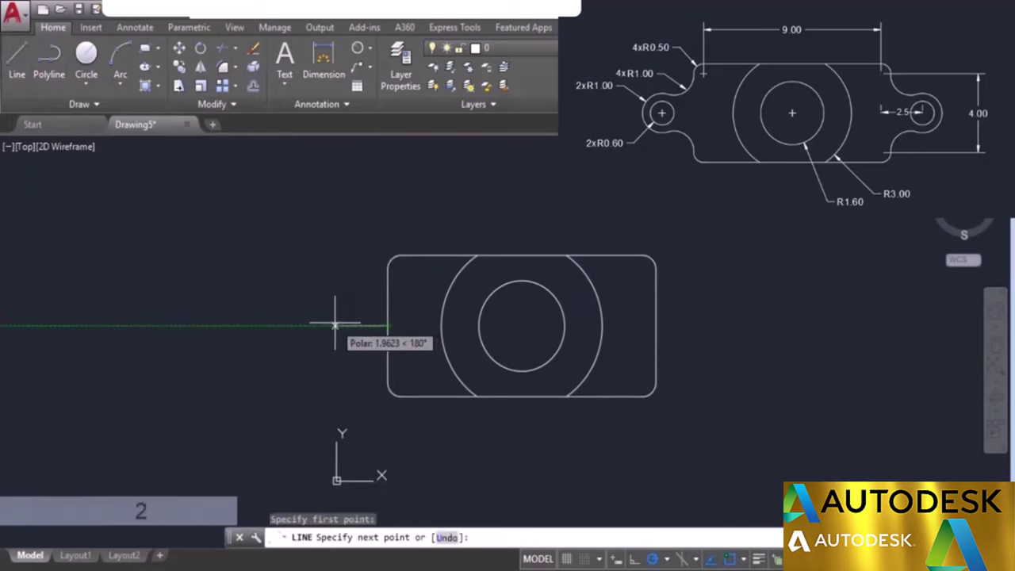
pyautogui.press('Return')
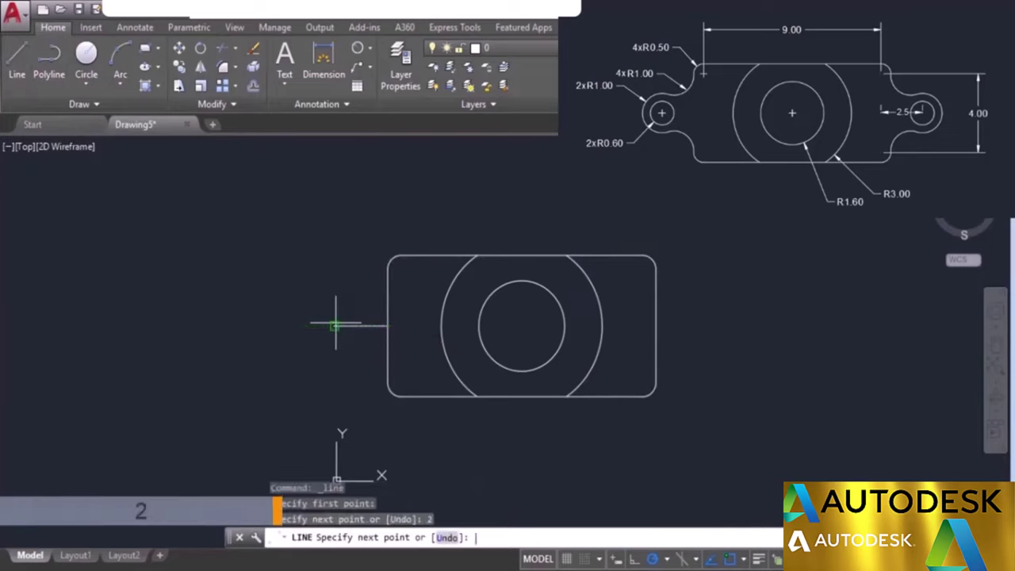
pyautogui.press('Return')
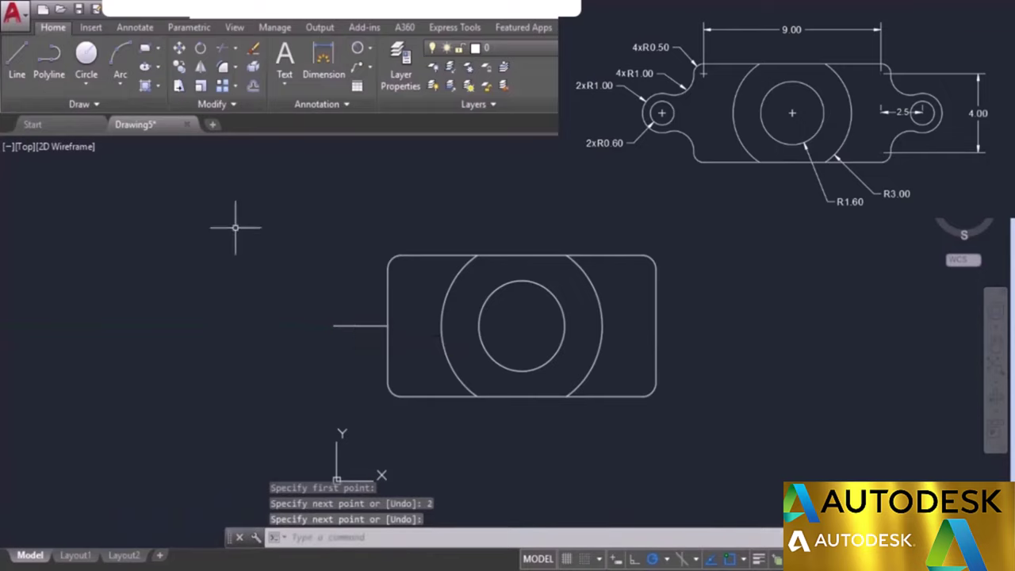
# Step: Draw concentric circles of radius 0.6 and 1 at the short line's left end
pyautogui.click(87, 55)
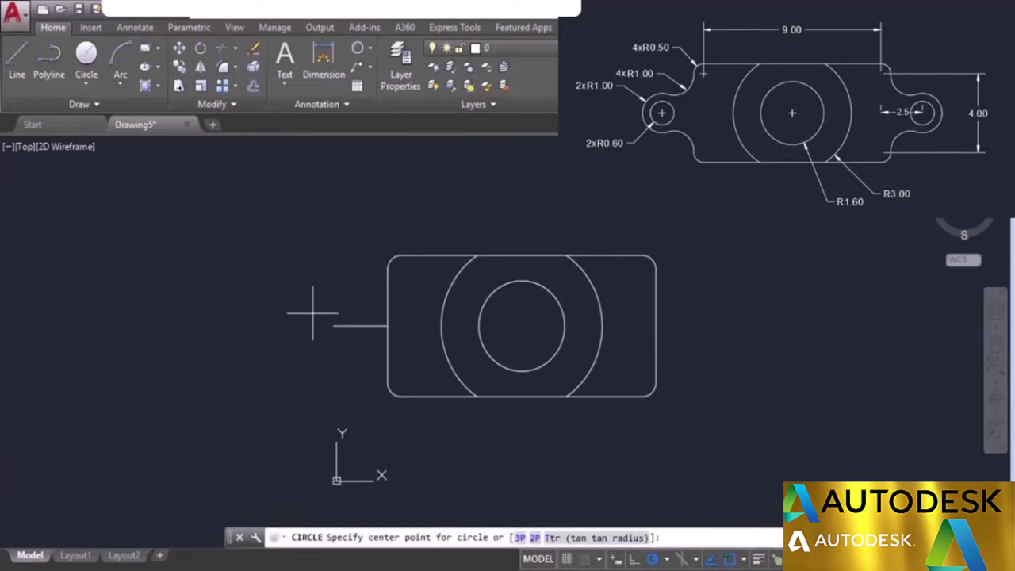
pyautogui.click(334, 325)
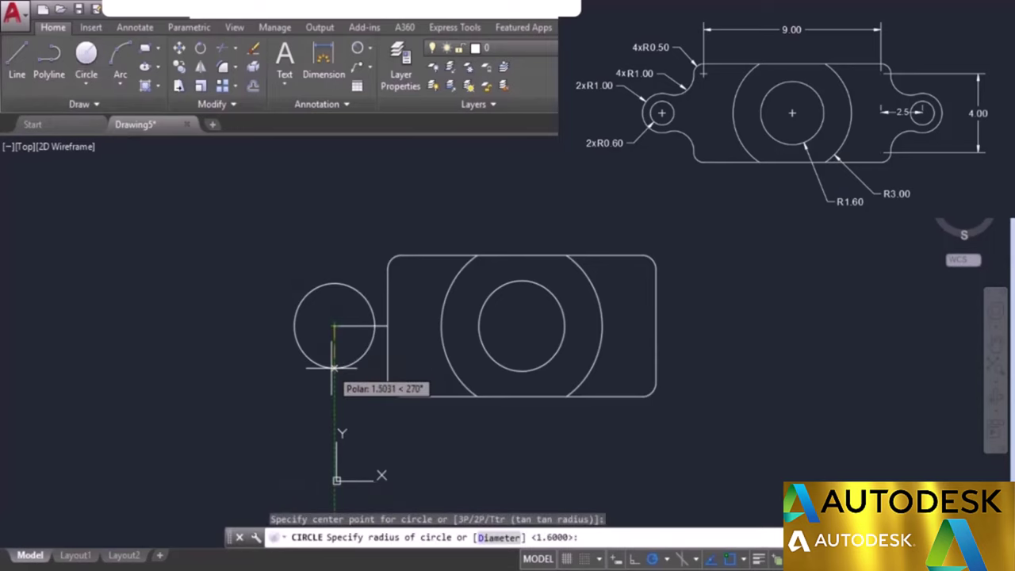
pyautogui.write('0.6')
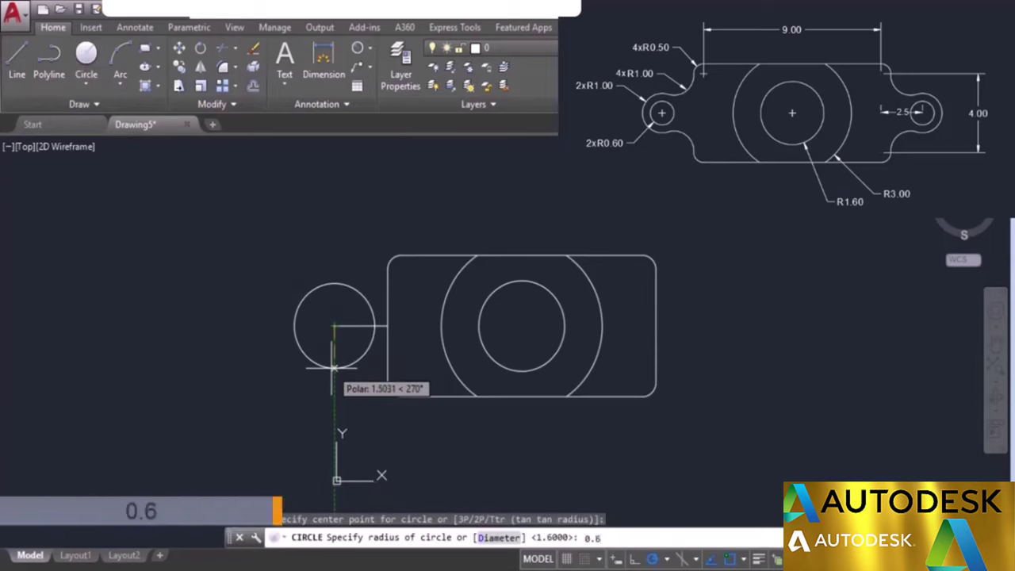
pyautogui.press('Return')
pyautogui.press('Return')
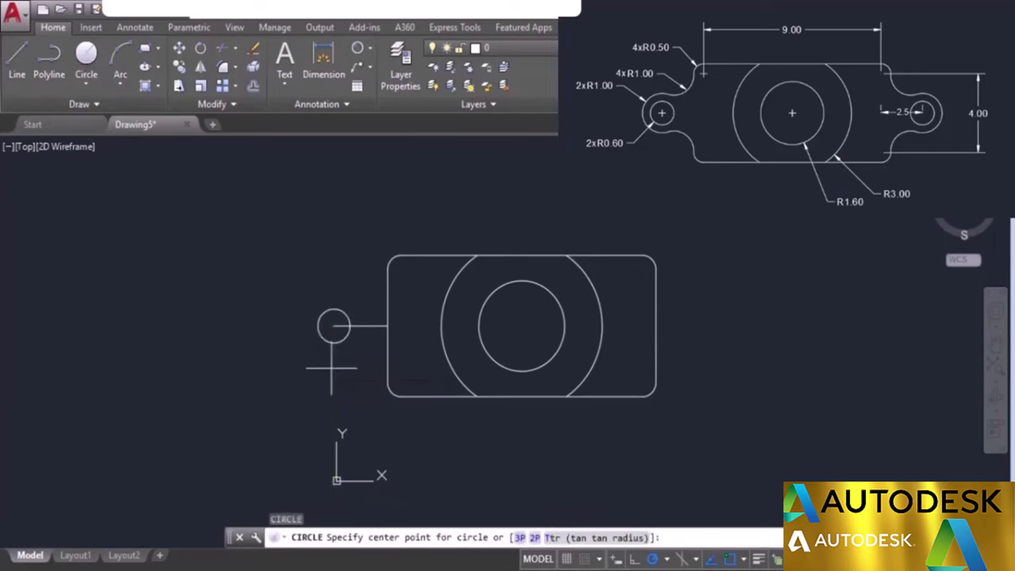
pyautogui.click(334, 326)
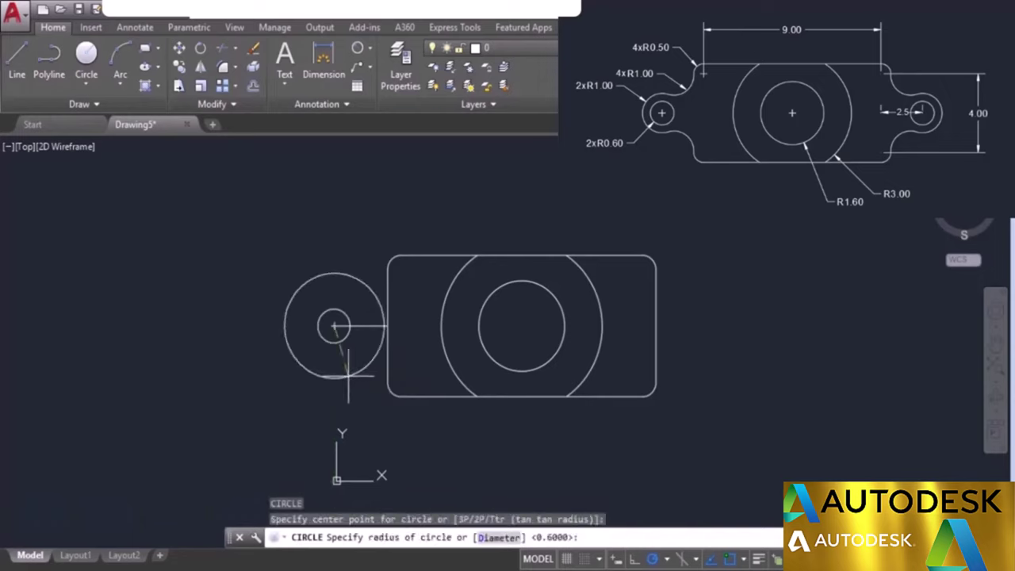
pyautogui.write('1')
pyautogui.press('Return')
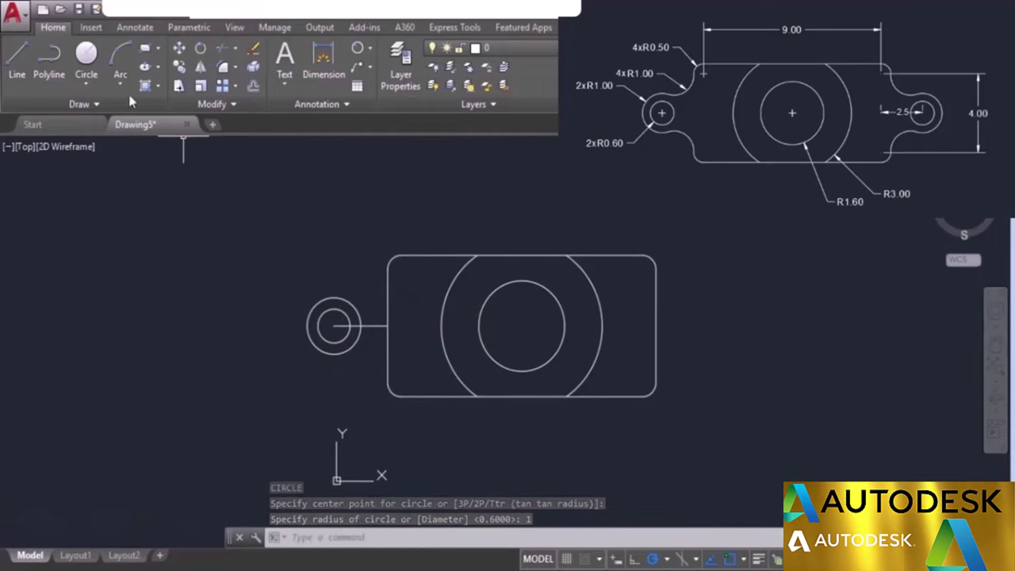
# Step: Add a radius-1 Tan, Tan, Radius circle touching the outer ring and the plate's left edge
pyautogui.click(96, 84)
pyautogui.click(131, 237)
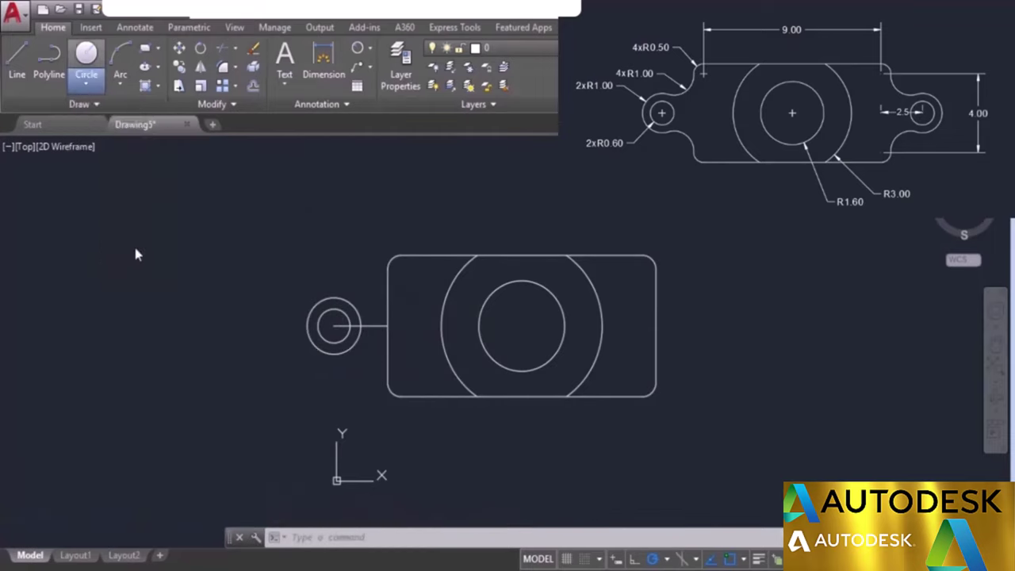
pyautogui.click(341, 300)
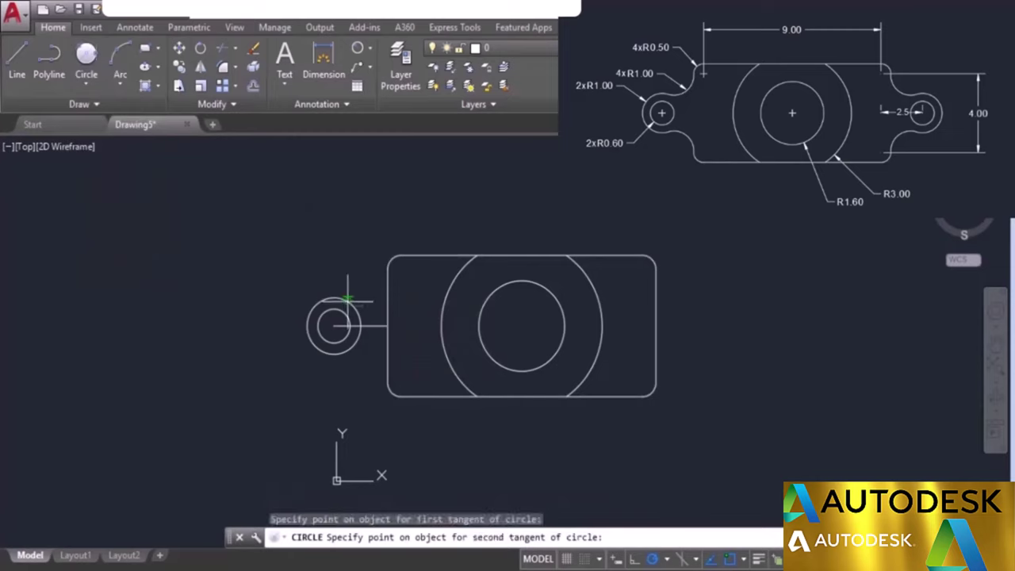
pyautogui.click(388, 280)
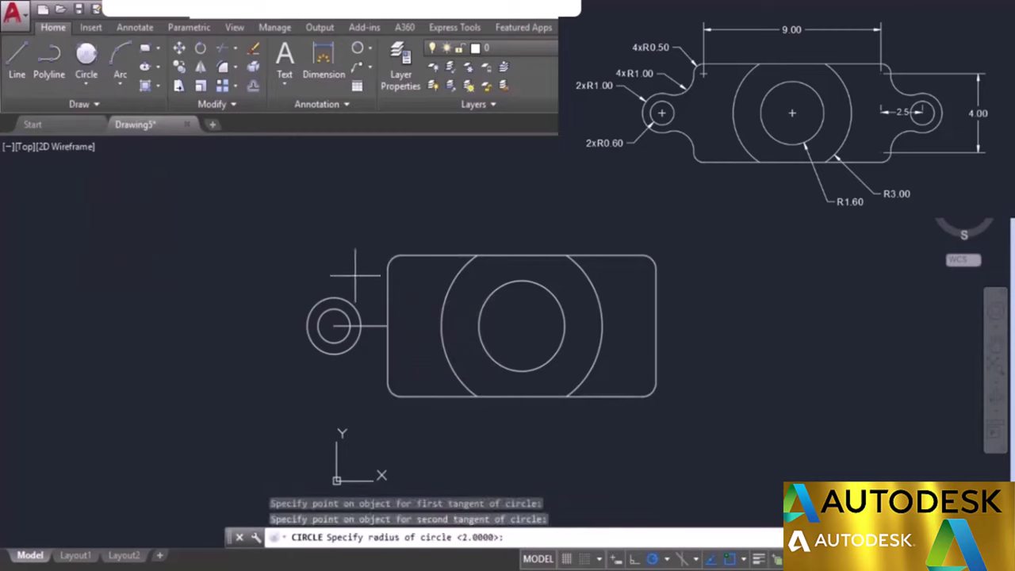
pyautogui.write('1')
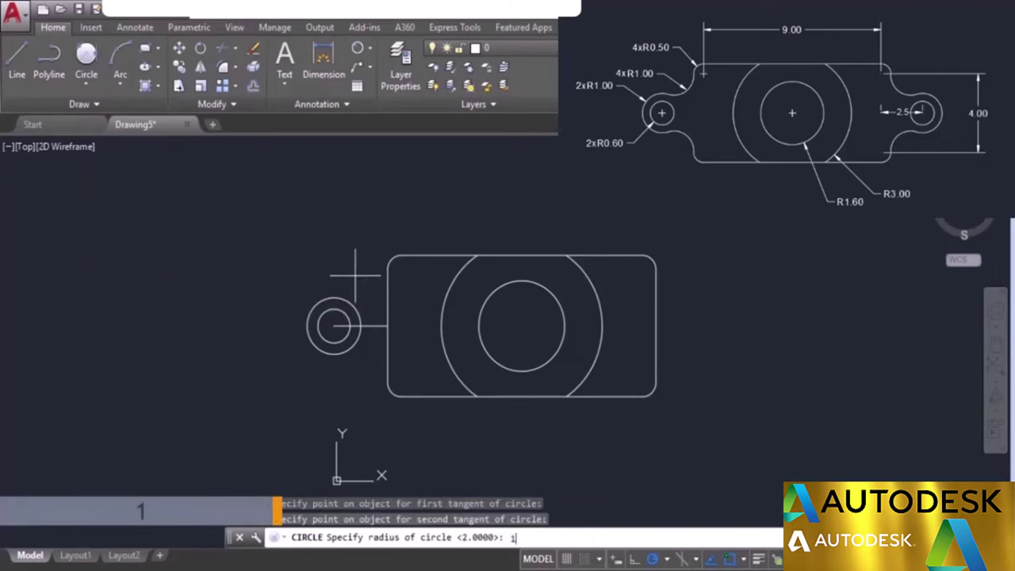
pyautogui.press('Return')
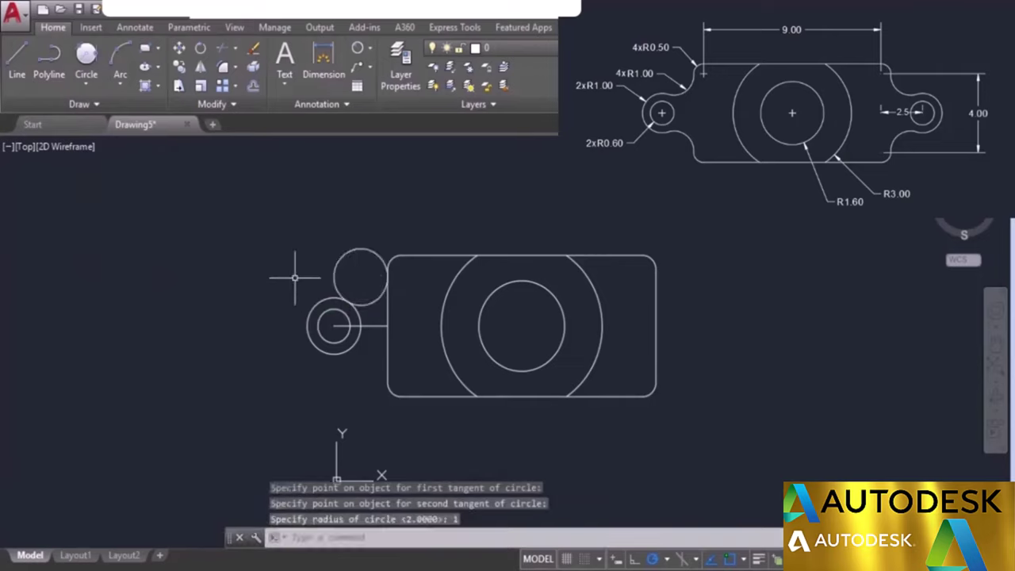
# Step: Trim the tangent circle's excess and leftover stubs so only the R1 fillet arc remains
pyautogui.click(223, 47)
pyautogui.press('Return')
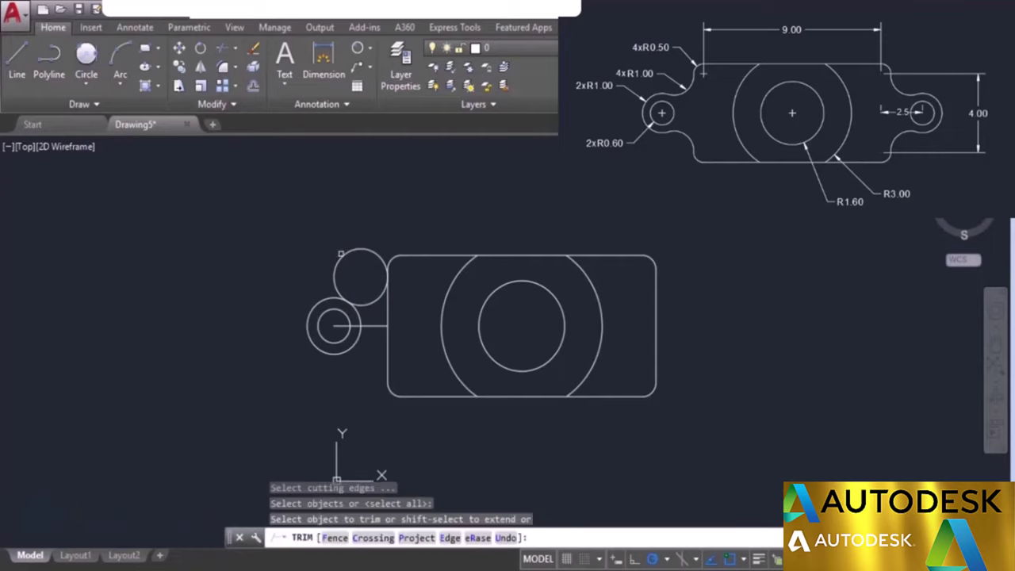
pyautogui.click(341, 253)
pyautogui.rightClick(327, 237)
pyautogui.click(350, 247)
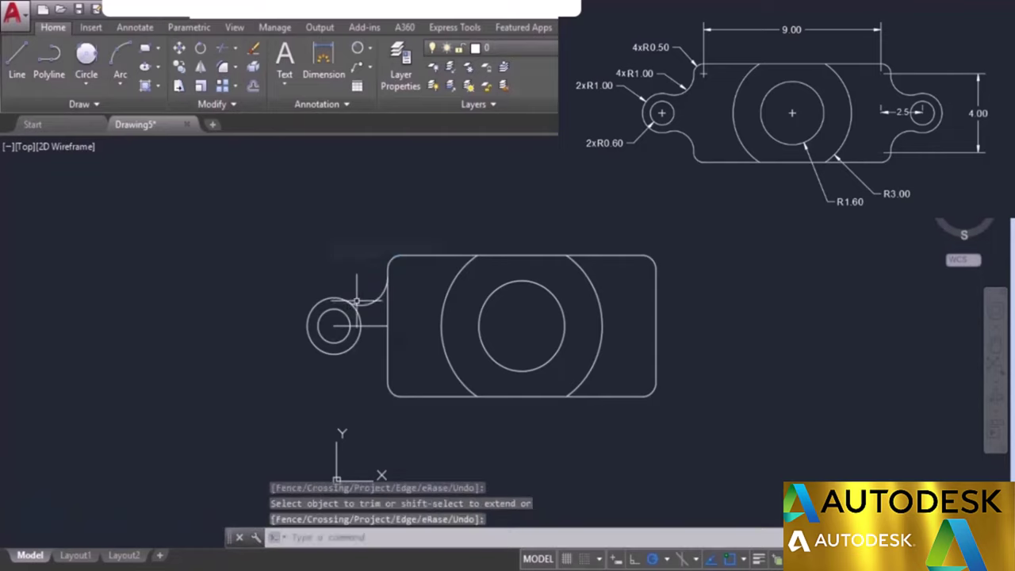
pyautogui.click(358, 295)
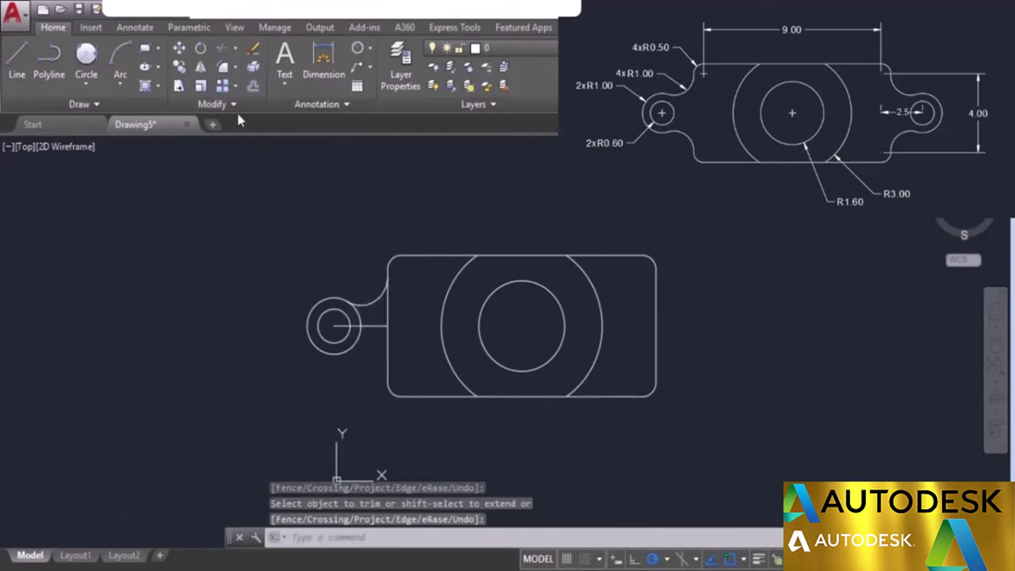
pyautogui.click(201, 68)
# Step: Mirror the upper fillet arc about the horizontal centre line, keeping the original, then erase that line
pyautogui.click(374, 301)
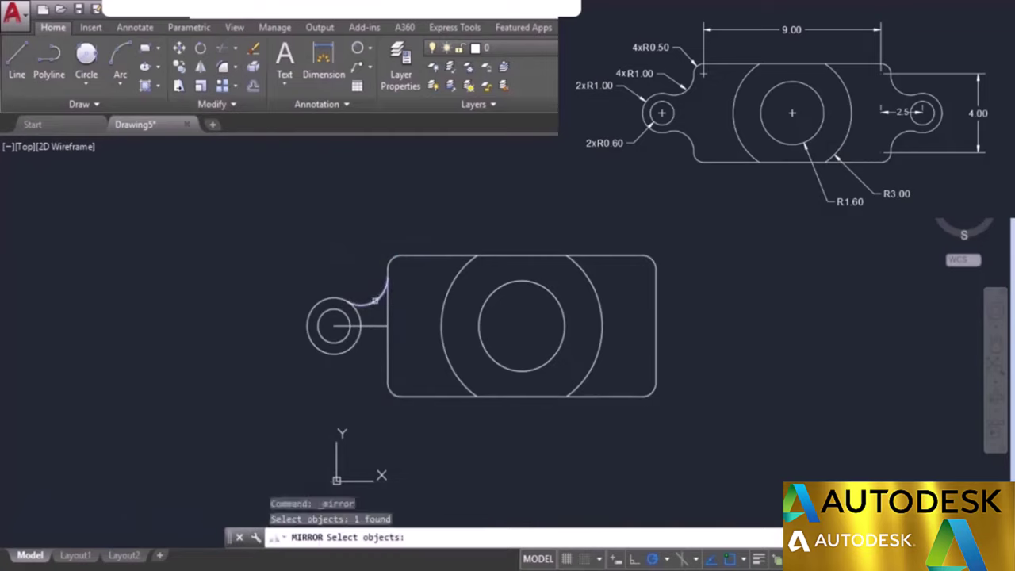
pyautogui.press('Return')
pyautogui.click(387, 325)
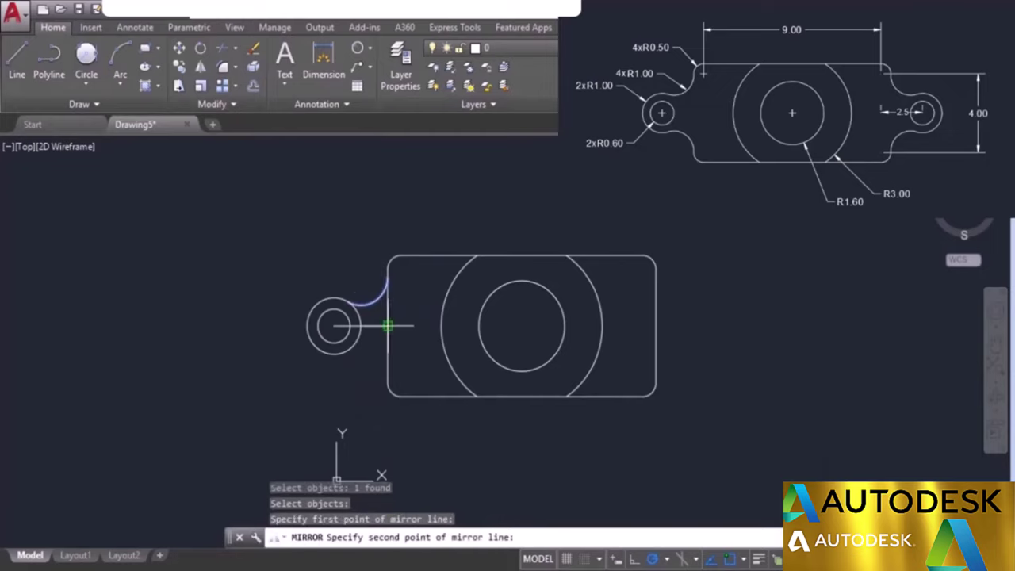
pyautogui.click(349, 325)
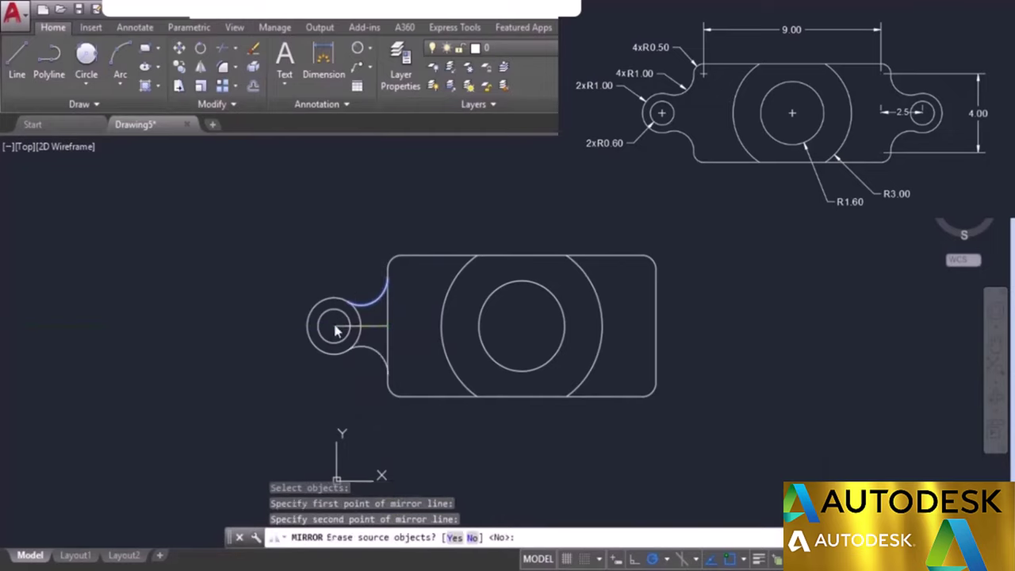
pyautogui.rightClick(335, 324)
pyautogui.click(343, 331)
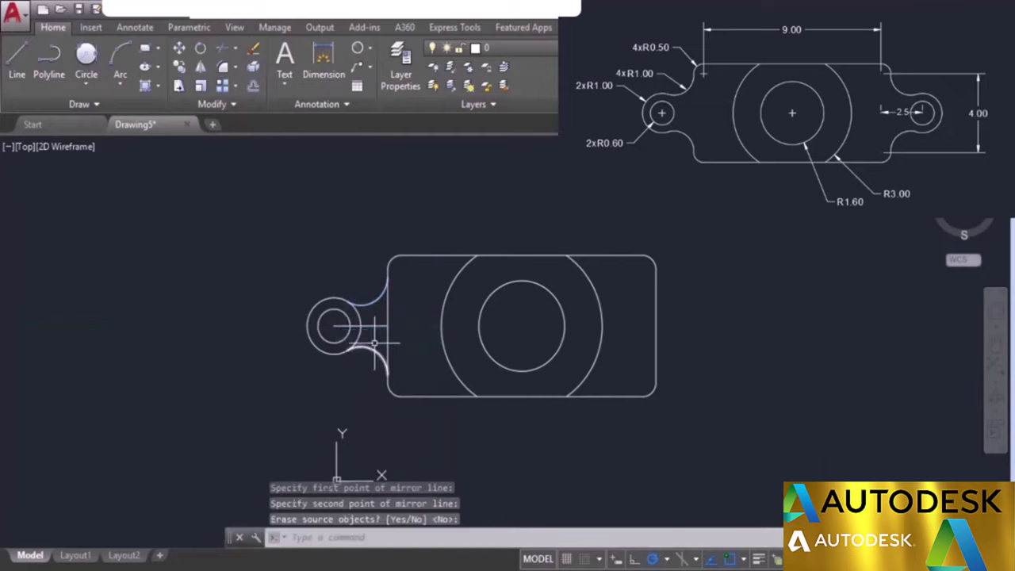
pyautogui.click(349, 325)
pyautogui.rightClick(352, 251)
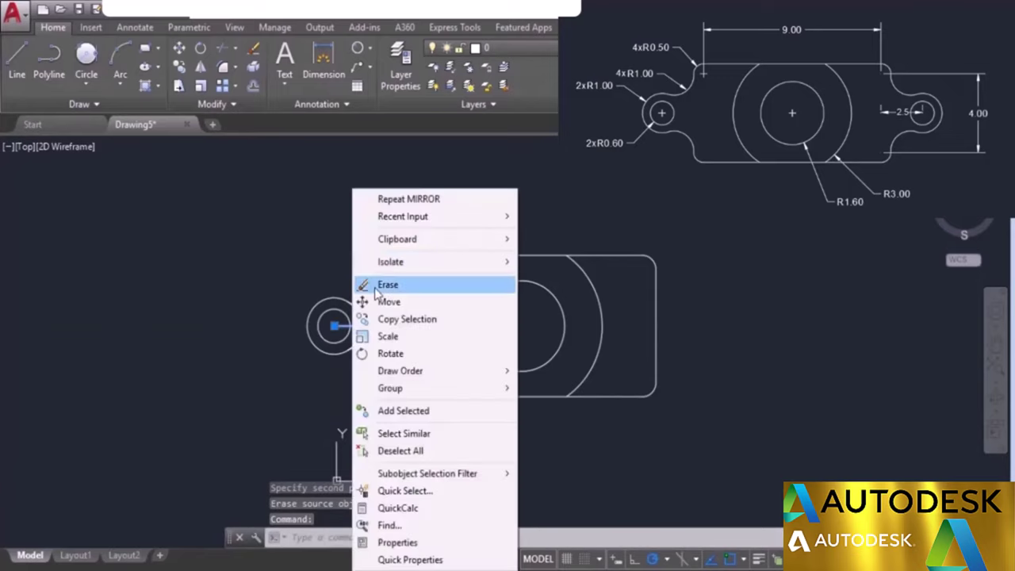
pyautogui.click(357, 285)
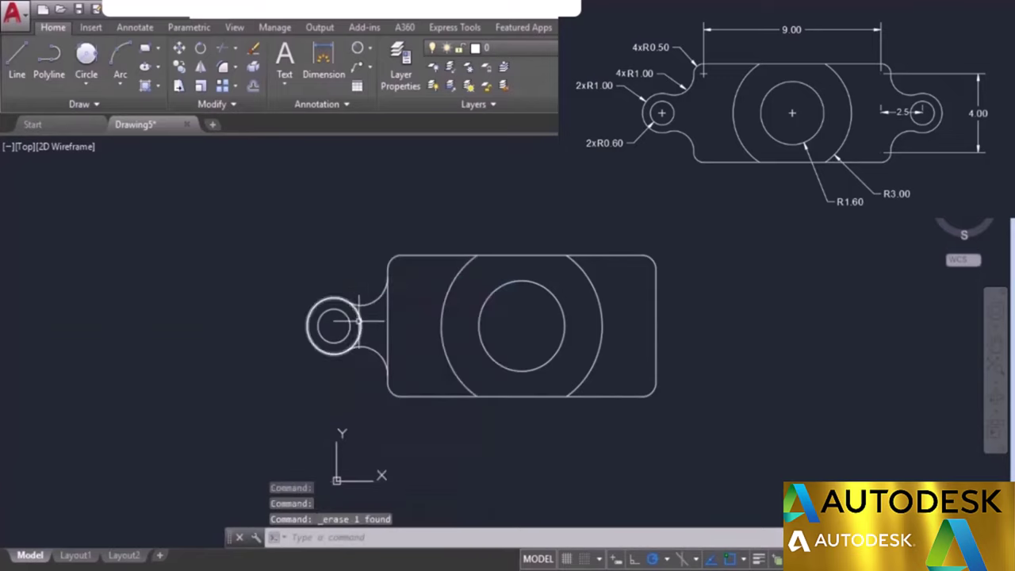
# Step: Trim the ring's arc between the two fillets and window-select the whole left lug
pyautogui.click(223, 48)
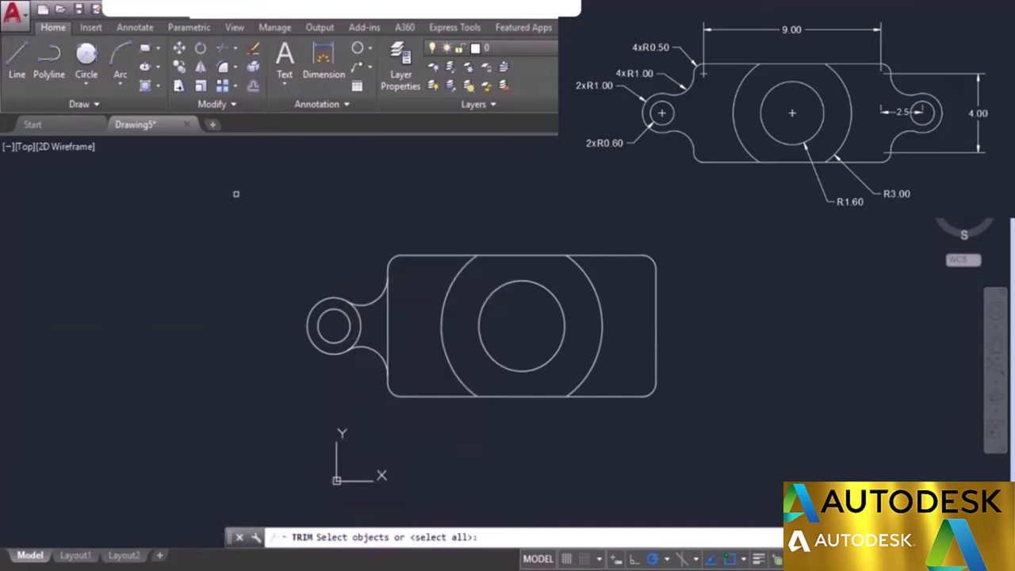
pyautogui.press('Return')
pyautogui.click(335, 310)
pyautogui.click(358, 317)
pyautogui.rightClick(341, 256)
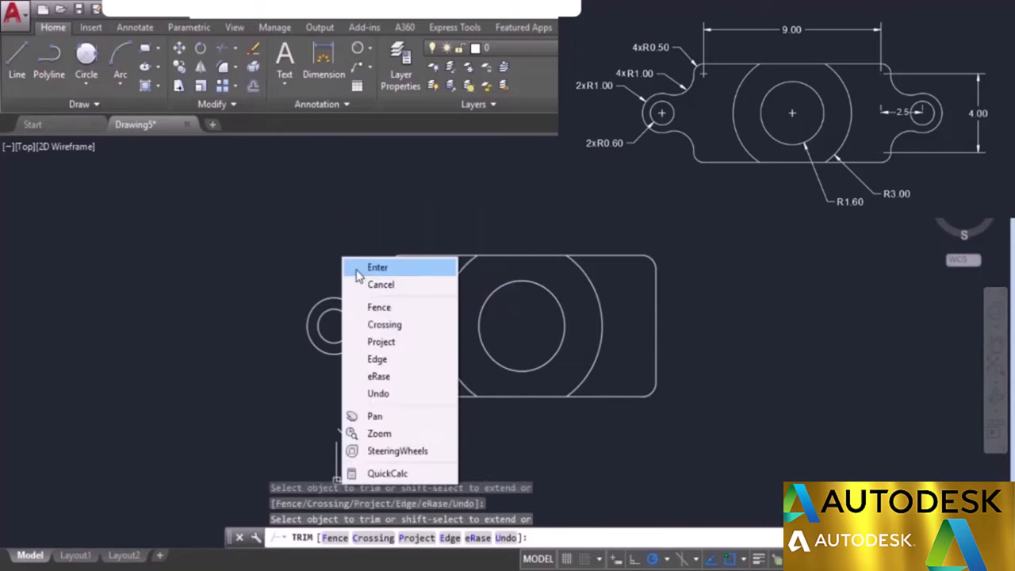
pyautogui.click(351, 266)
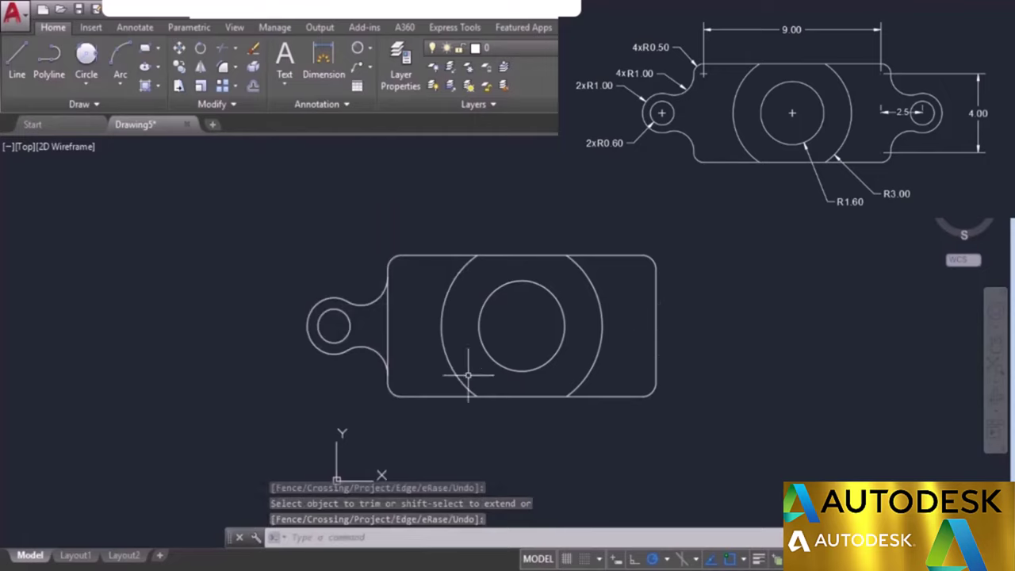
pyautogui.click(372, 368)
pyautogui.click(266, 248)
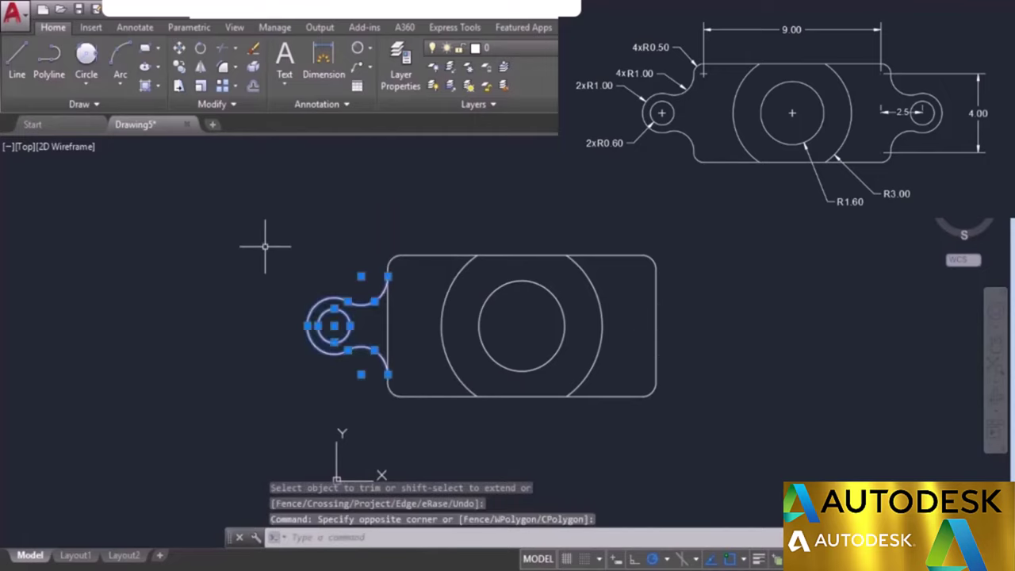
# Step: Mirror the left lug across the plate's vertical centre line, keeping the original
pyautogui.click(200, 67)
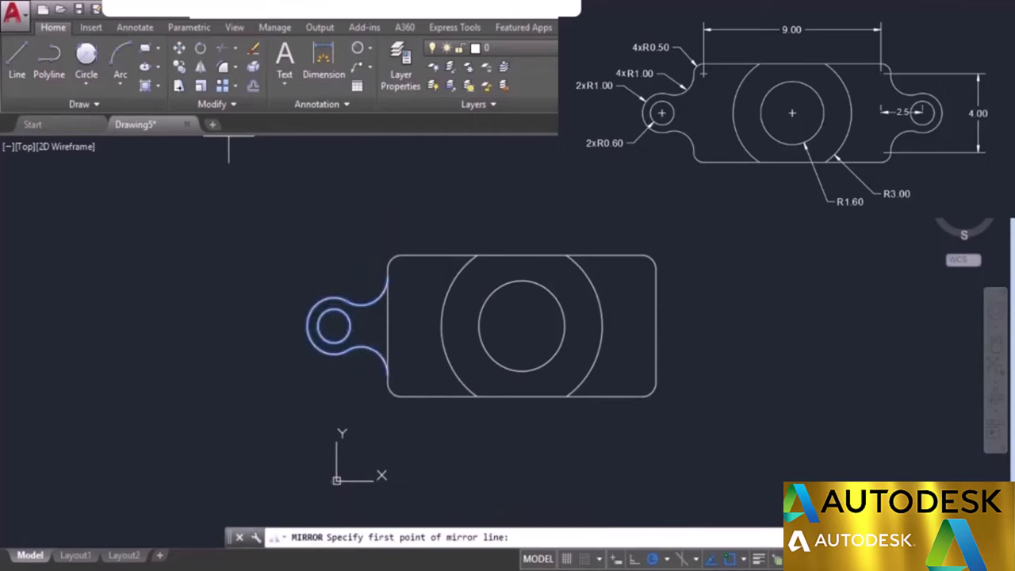
pyautogui.click(522, 326)
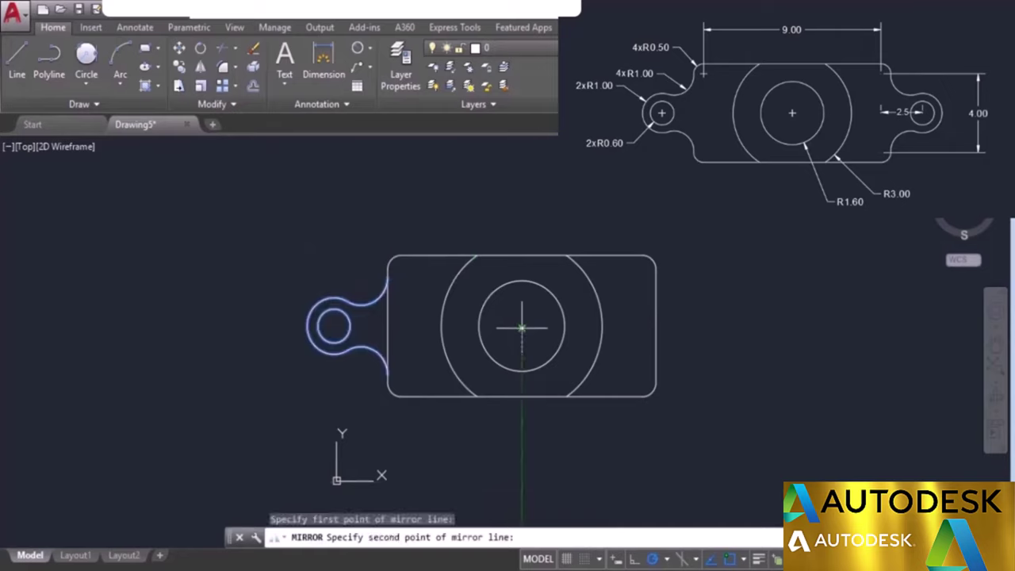
pyautogui.click(521, 255)
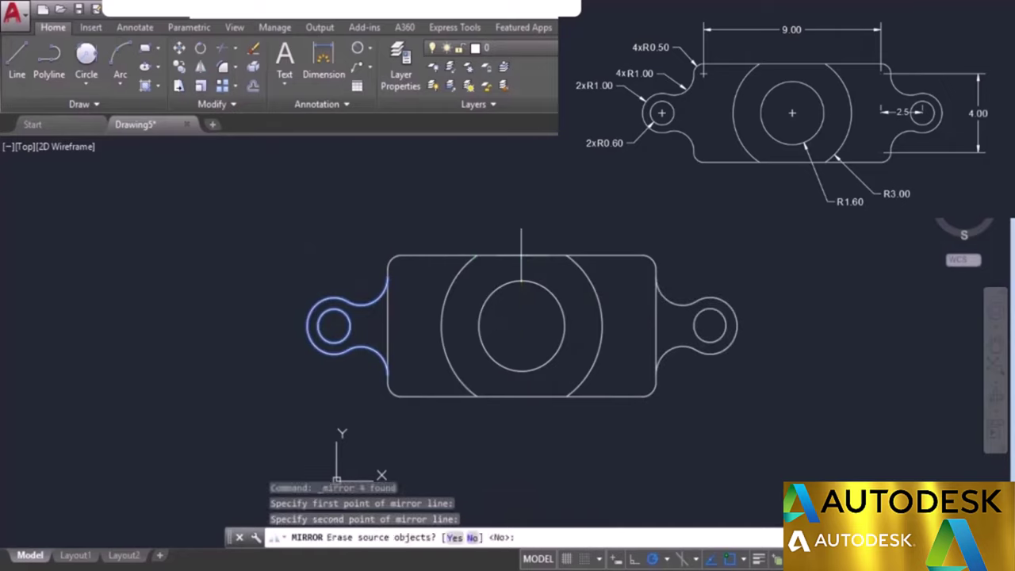
pyautogui.press('Return')
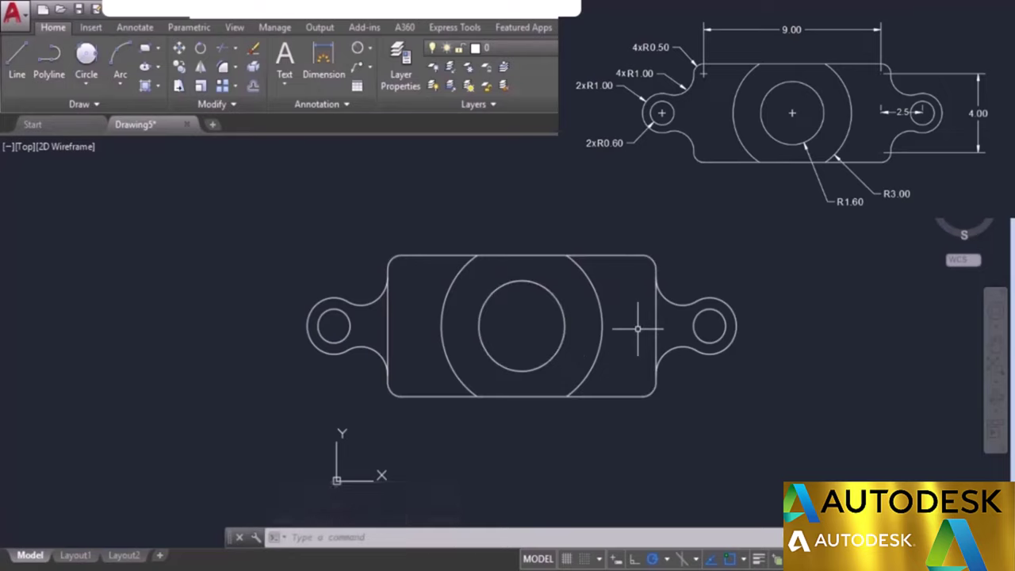
# Step: Trim the plate's edge segment crossing into the left tab so the outline flows into it
pyautogui.click(224, 52)
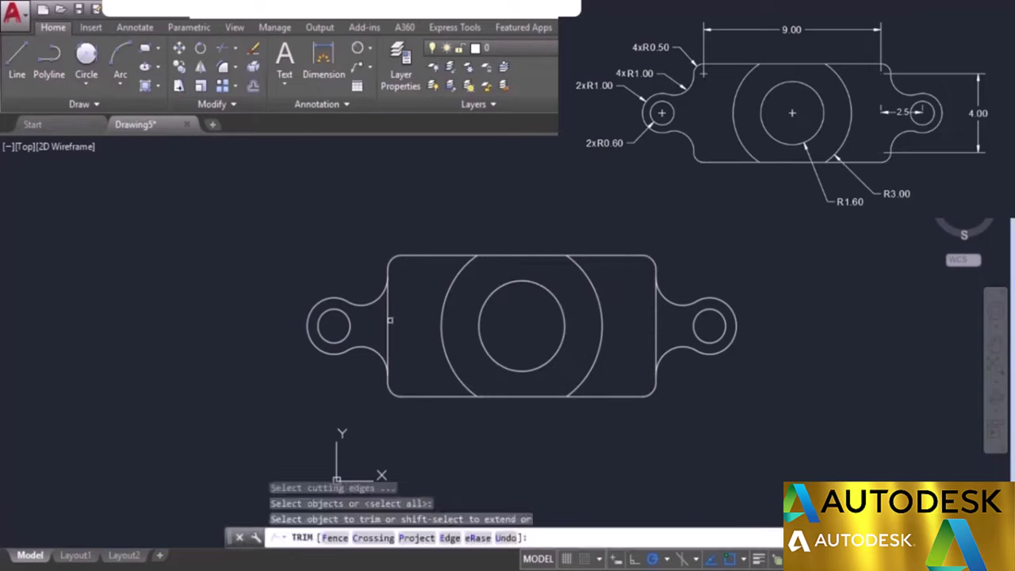
pyautogui.click(389, 319)
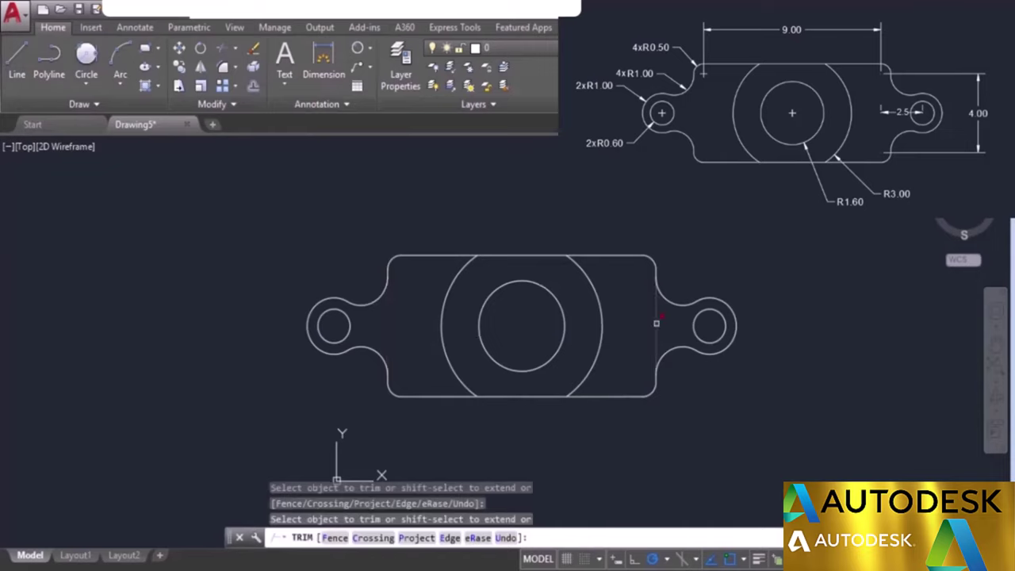
pyautogui.click(731, 255)
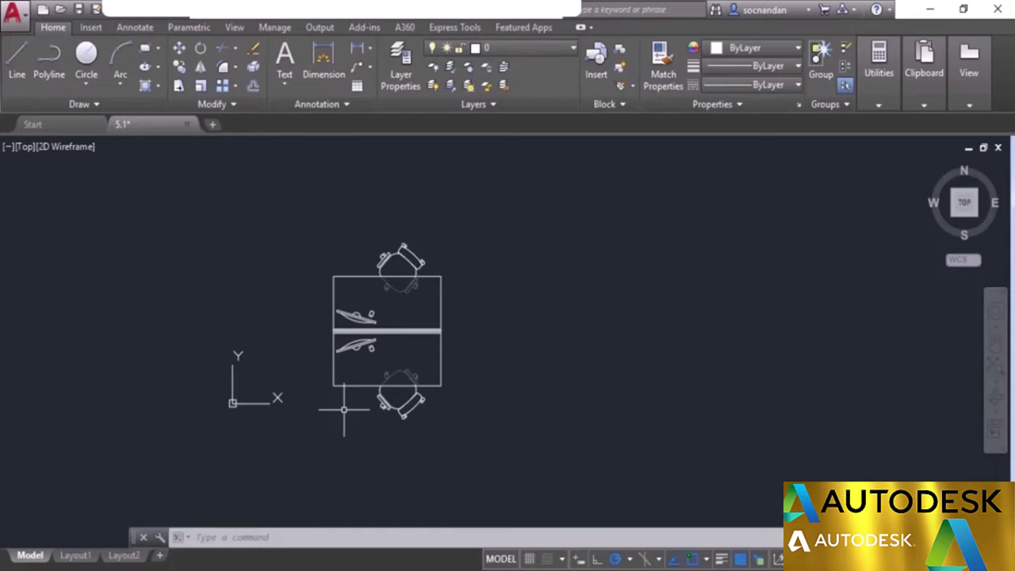
# Step: Create a rectangular array of the desk-and-chair set, previewing the default 4-column by 3-row grid
pyautogui.click(236, 87)
pyautogui.click(286, 108)
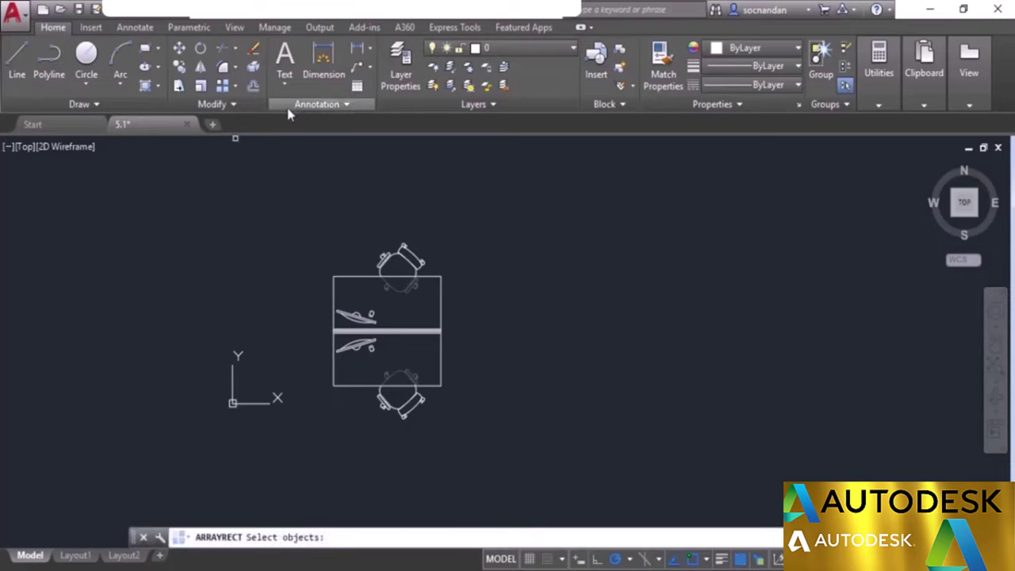
pyautogui.click(309, 221)
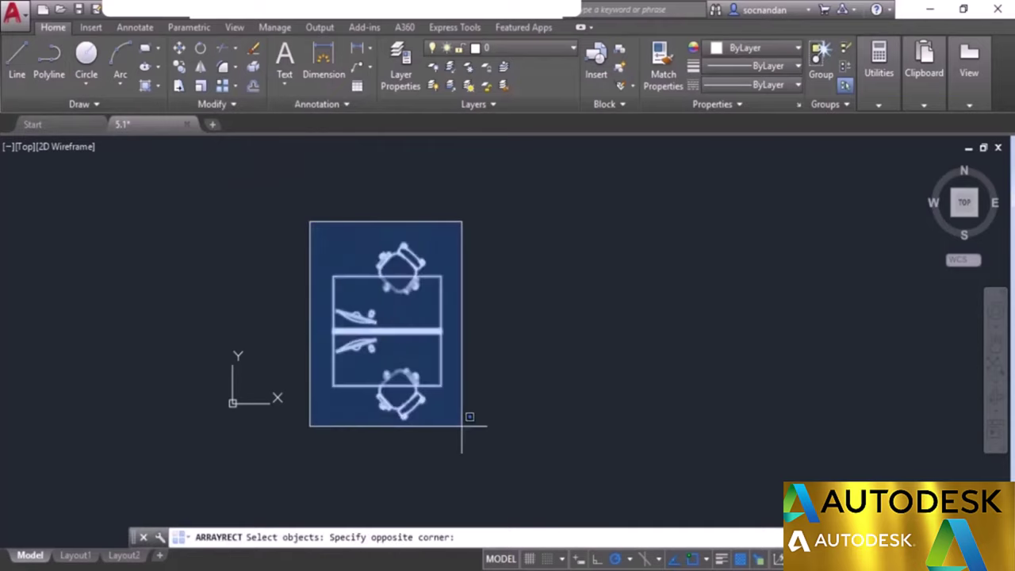
pyautogui.click(475, 447)
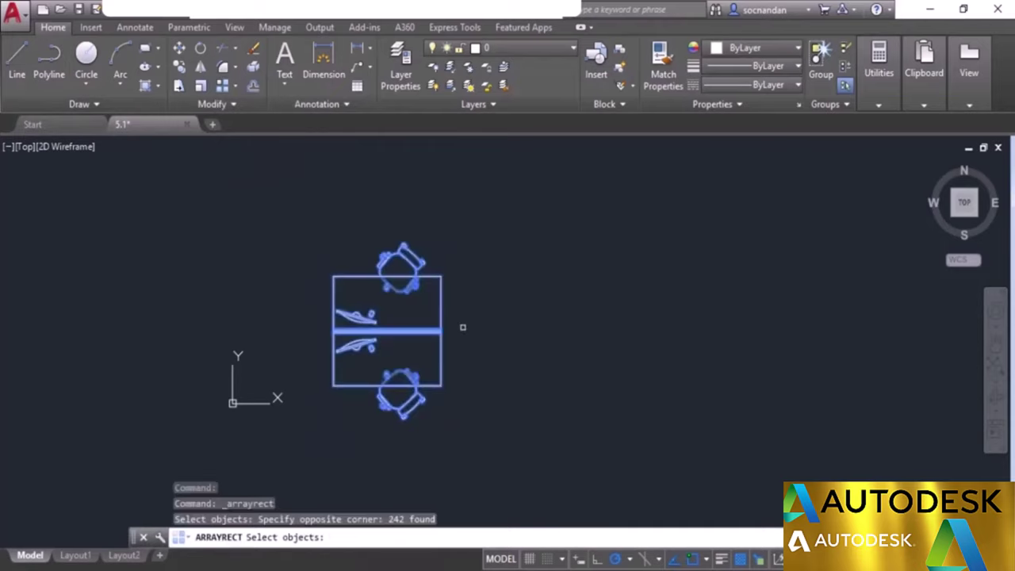
pyautogui.press('Return')
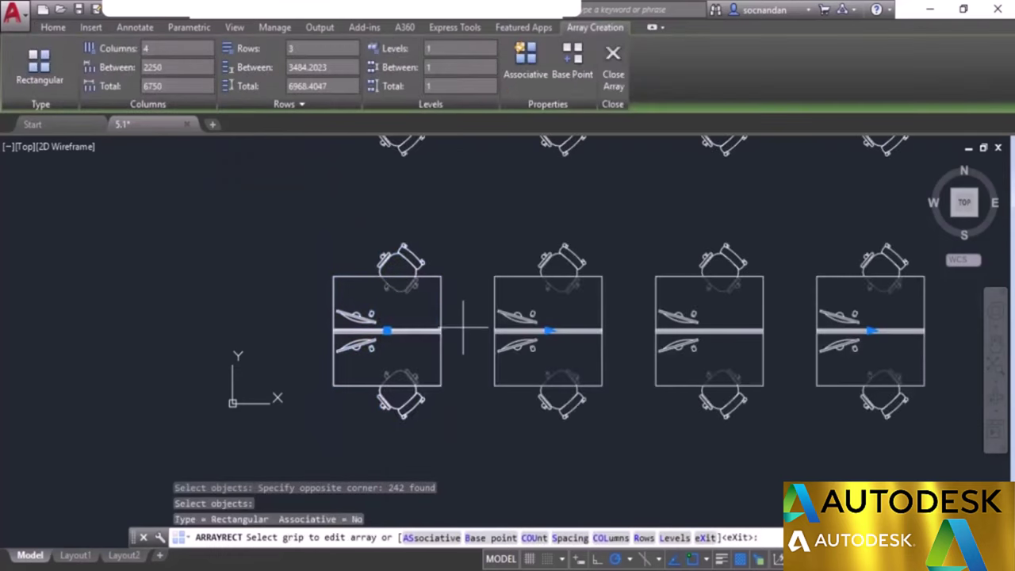
pyautogui.scroll(-4, 519, 273)
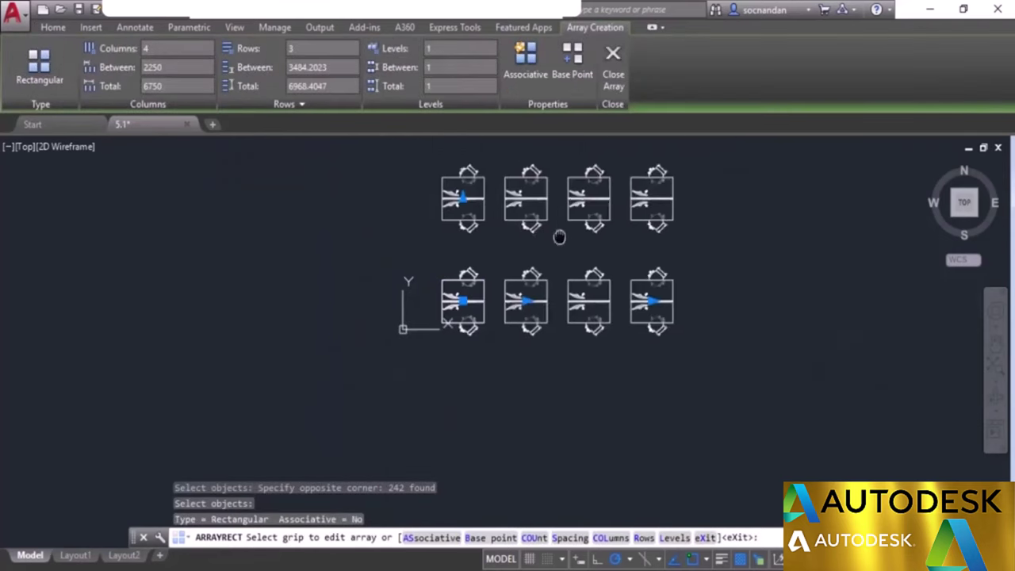
pyautogui.moveTo(560, 231); pyautogui.dragTo(475, 362, button='middle')
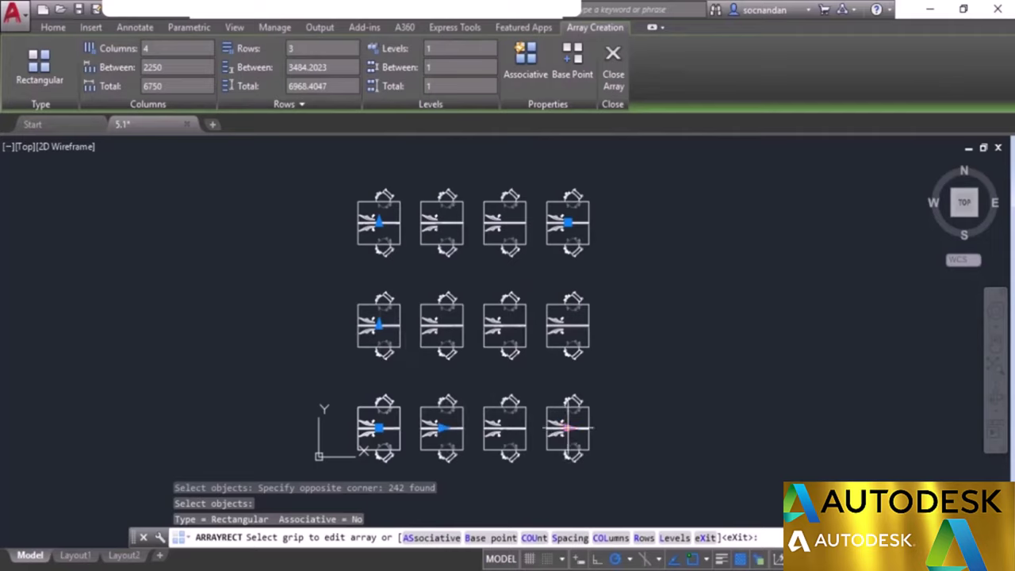
# Step: Increase the desk array to 7 columns and 4 rows
pyautogui.click(565, 428)
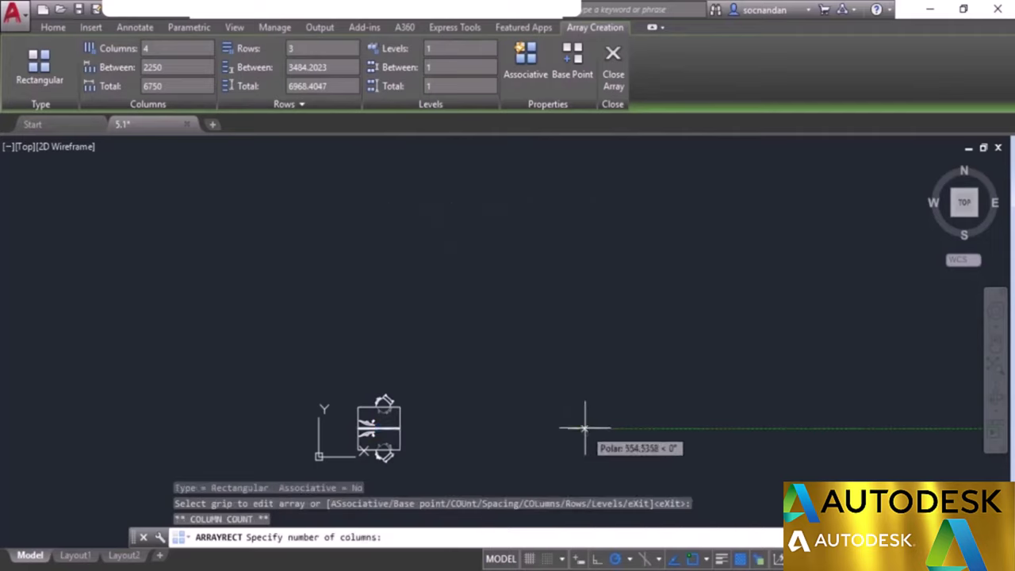
pyautogui.click(797, 428)
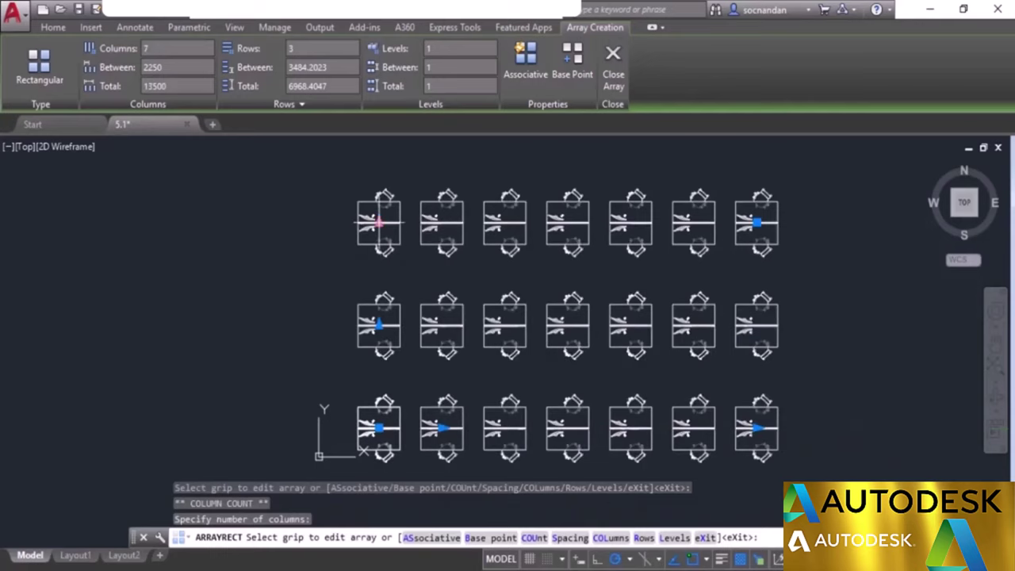
pyautogui.click(378, 222)
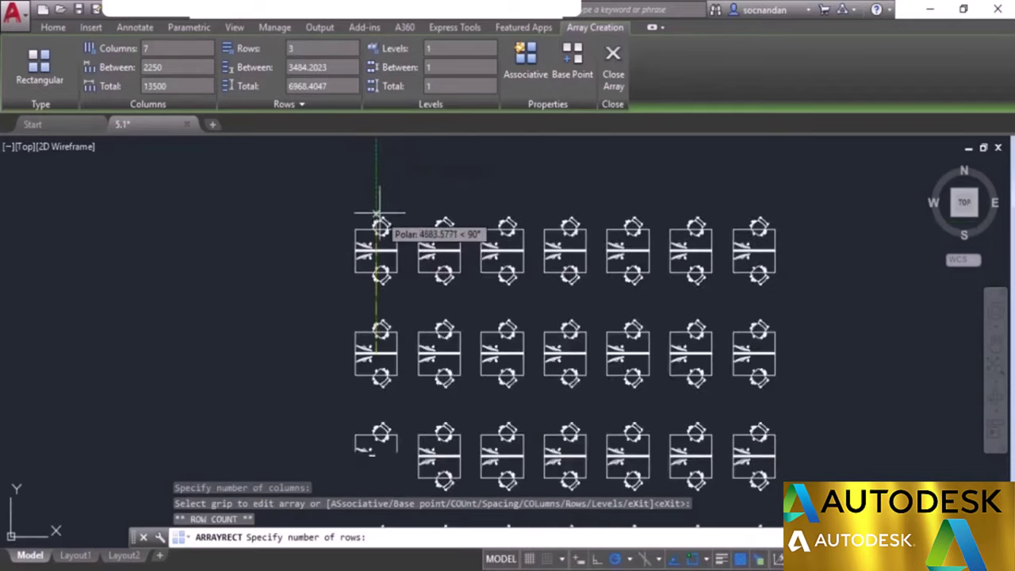
pyautogui.click(379, 212)
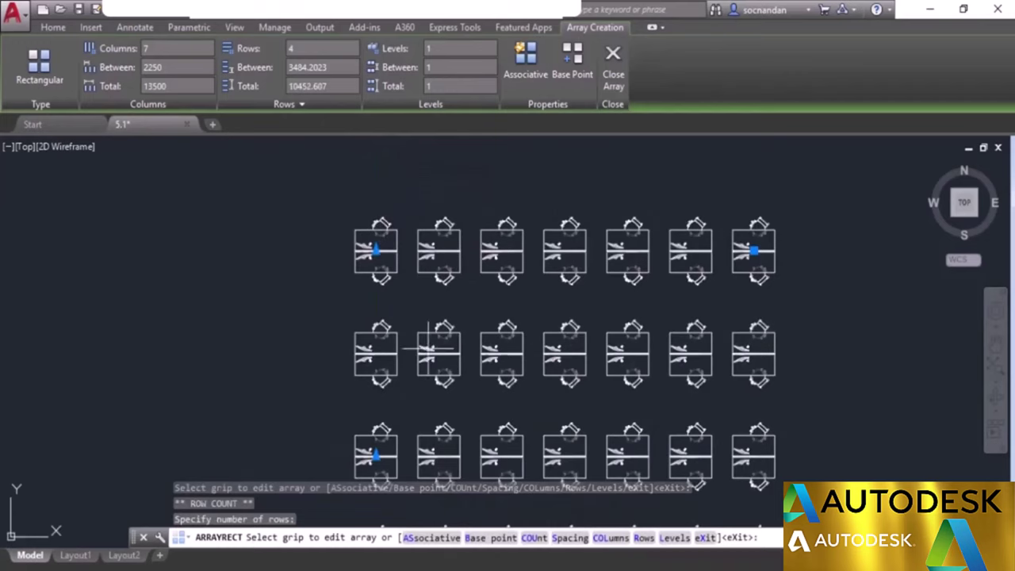
pyautogui.moveTo(470, 407)
pyautogui.mouseDown(button='middle')
pyautogui.moveTo(452, 240)
pyautogui.moveTo(469, 266)
pyautogui.mouseUp(button='middle')
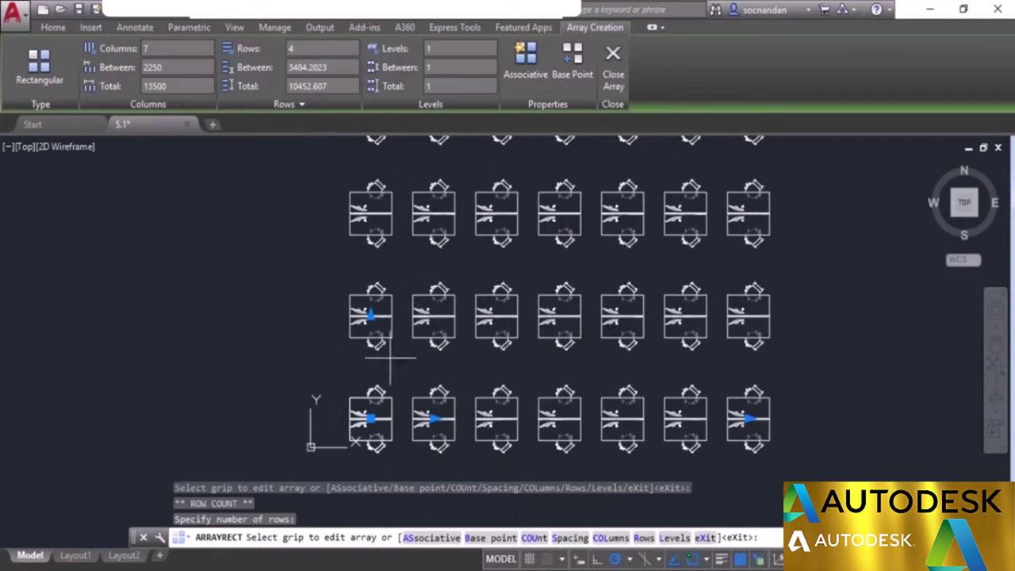
# Step: Tighten row spacing to 2696.6416 and widen column spacing to 2387.8524
pyautogui.click(369, 315)
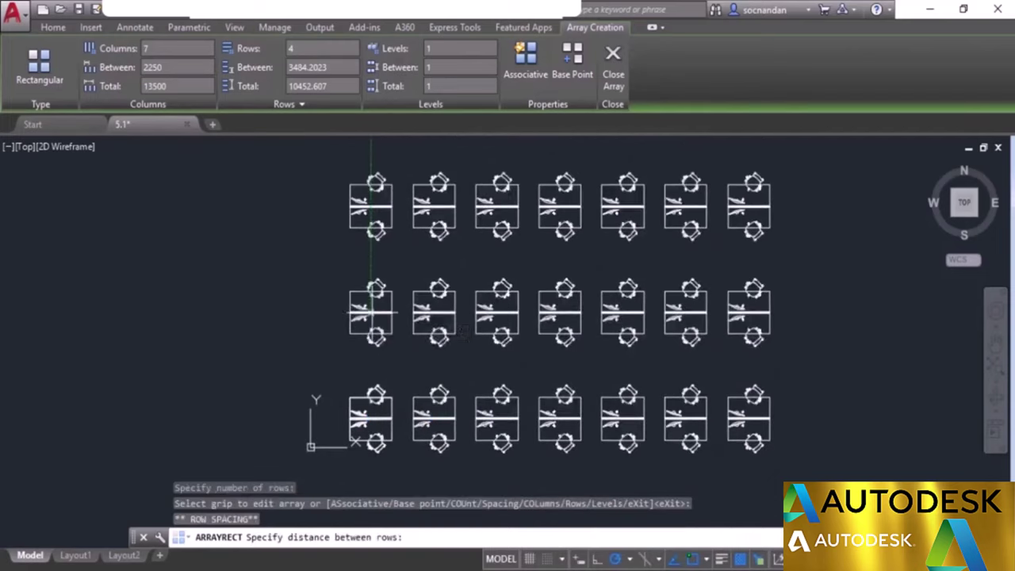
pyautogui.click(370, 349)
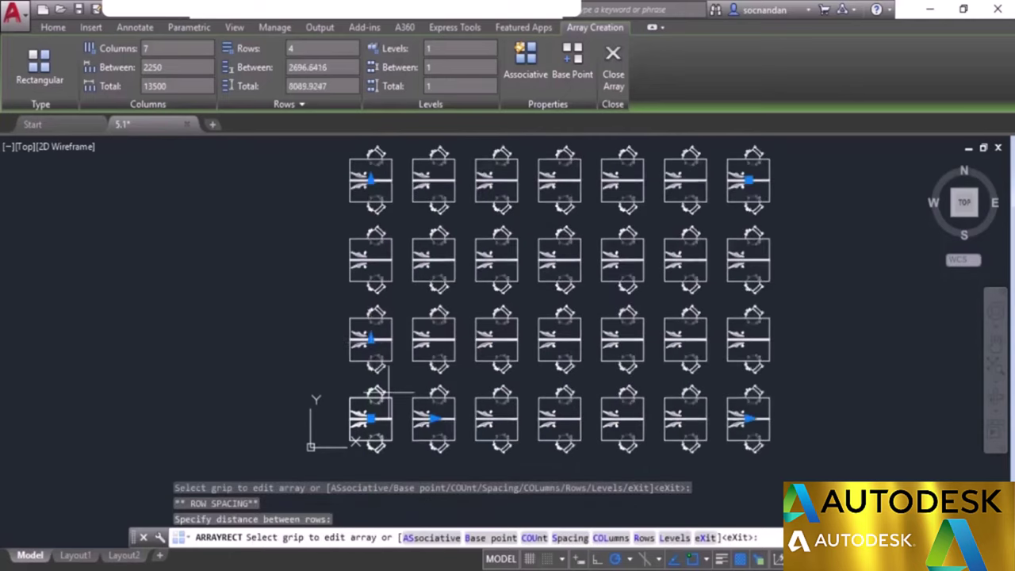
pyautogui.click(432, 418)
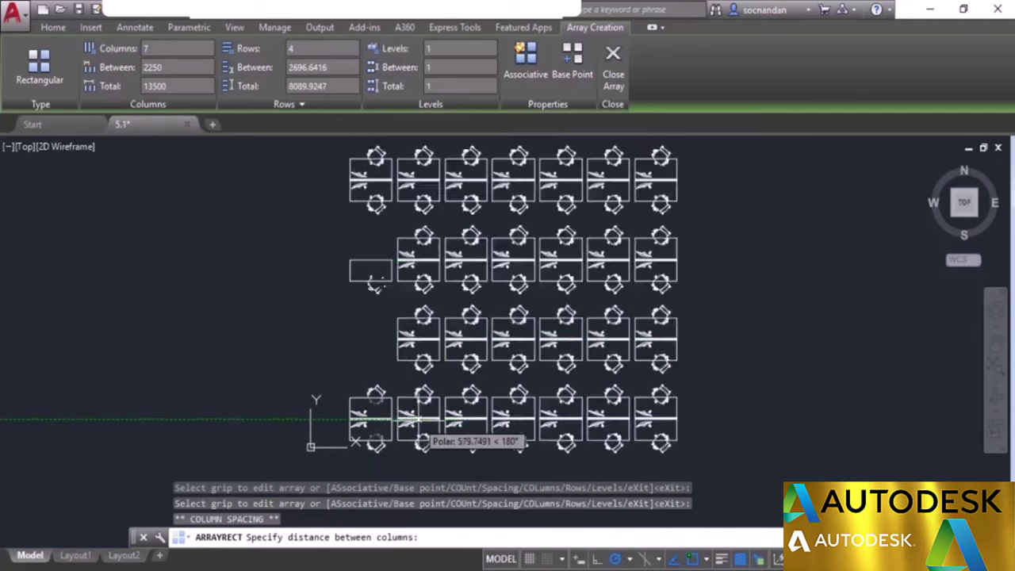
pyautogui.click(437, 418)
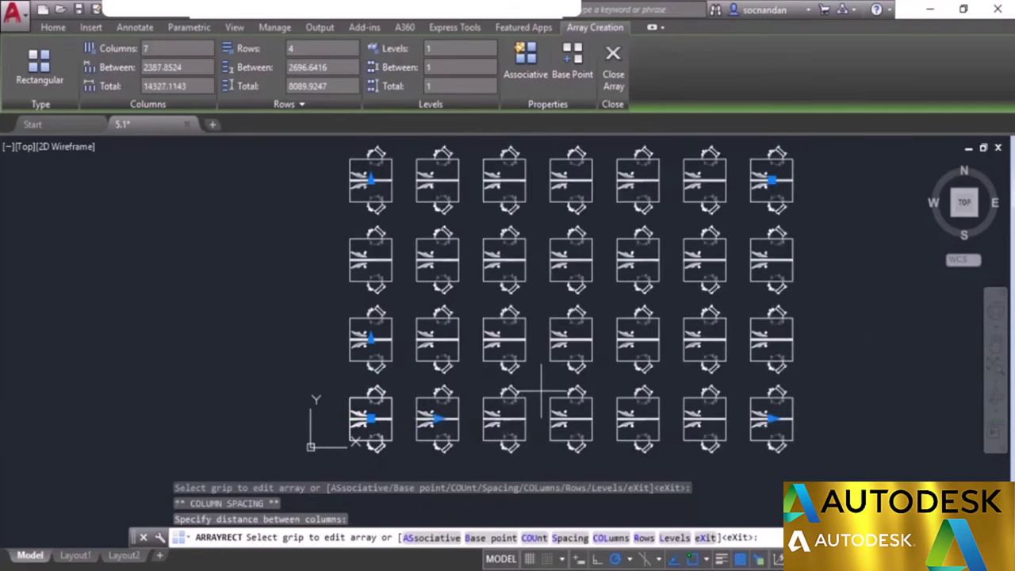
# Step: Set the array to 8 columns spaced 1500 apart
pyautogui.moveTo(542, 391)
pyautogui.mouseDown(button='middle')
pyautogui.moveTo(505, 427)
pyautogui.moveTo(497, 419)
pyautogui.mouseUp(button='middle')
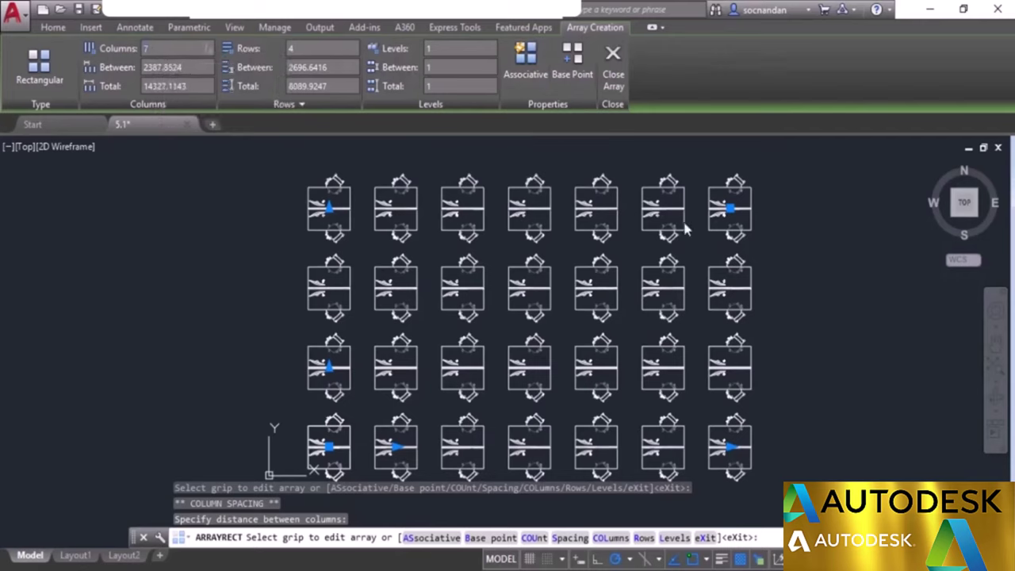
pyautogui.click(168, 51)
pyautogui.write('8')
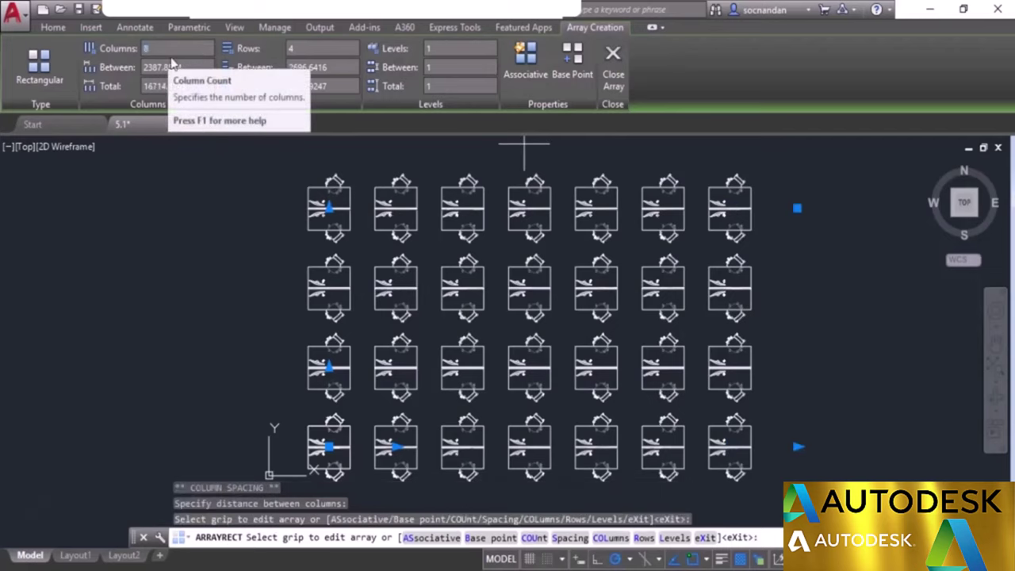
pyautogui.click(158, 72)
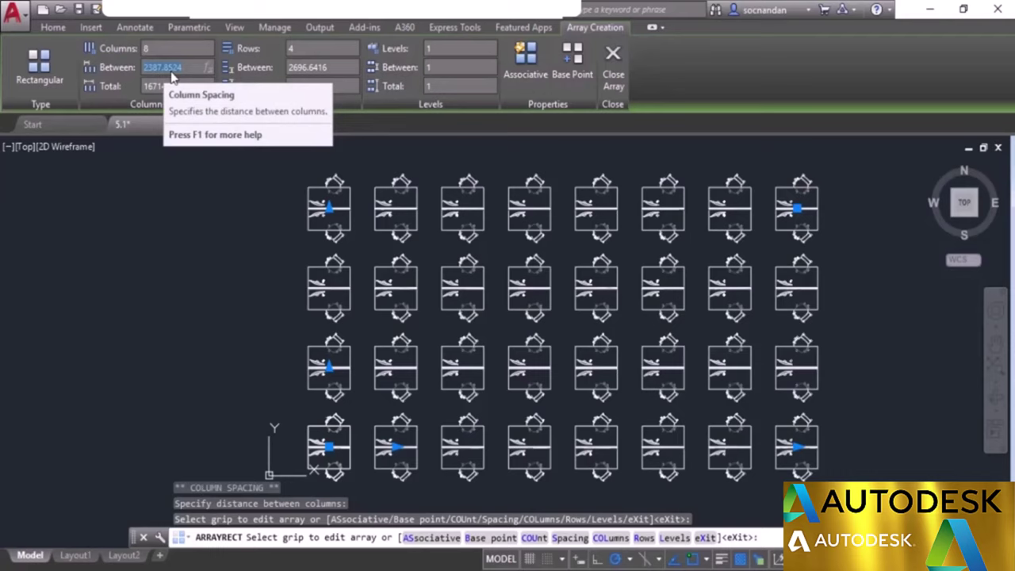
pyautogui.write('1500')
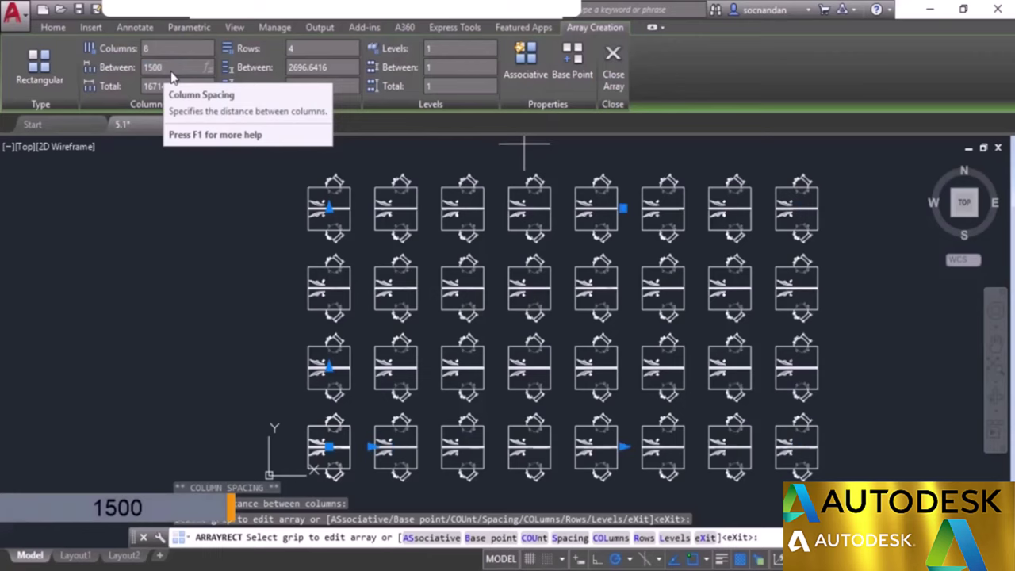
pyautogui.press('Return')
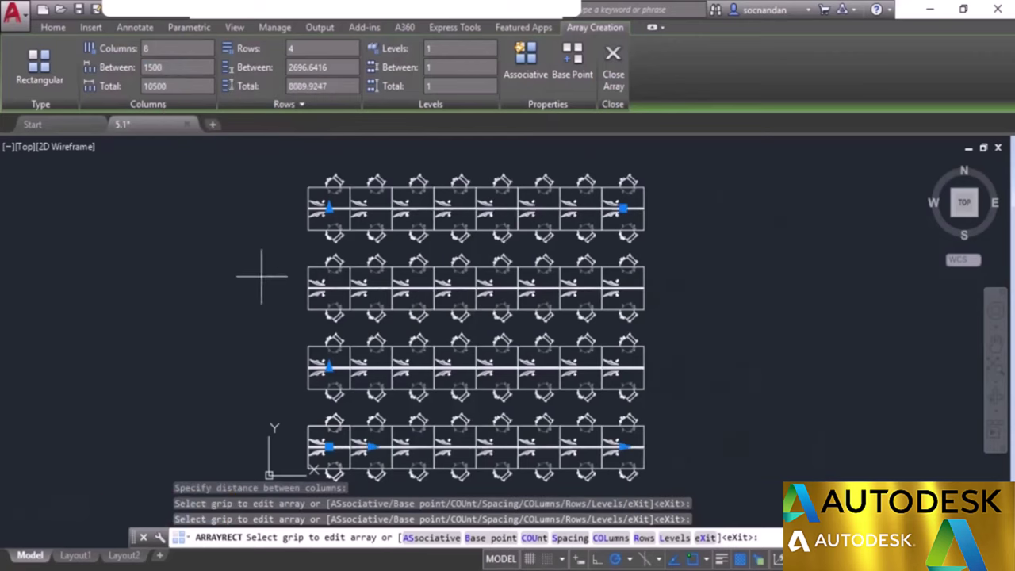
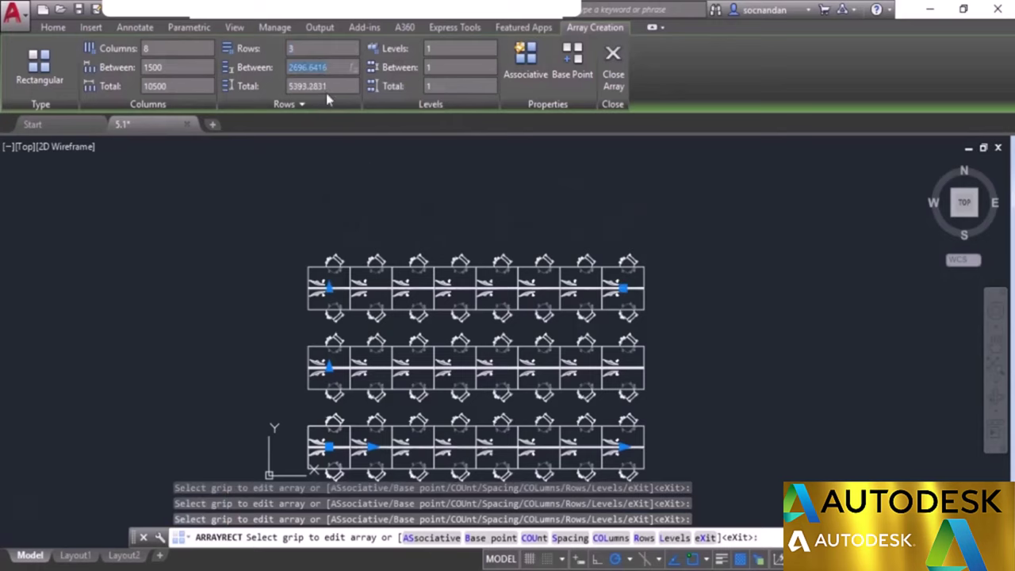
# Step: Give the desk array 3000 row spacing, make it associative, and close the 8×3 array
pyautogui.write('3000')
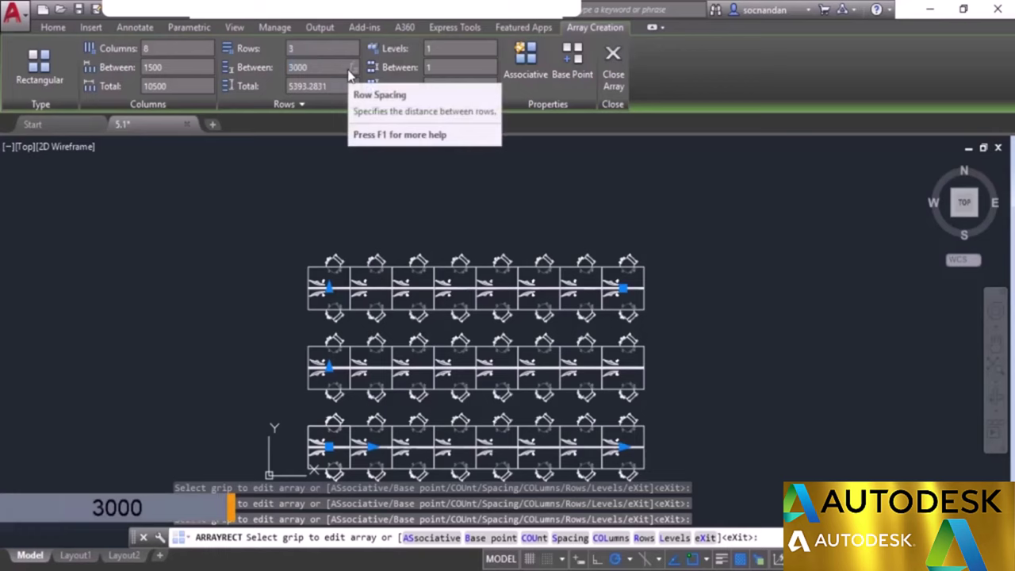
pyautogui.press('Return')
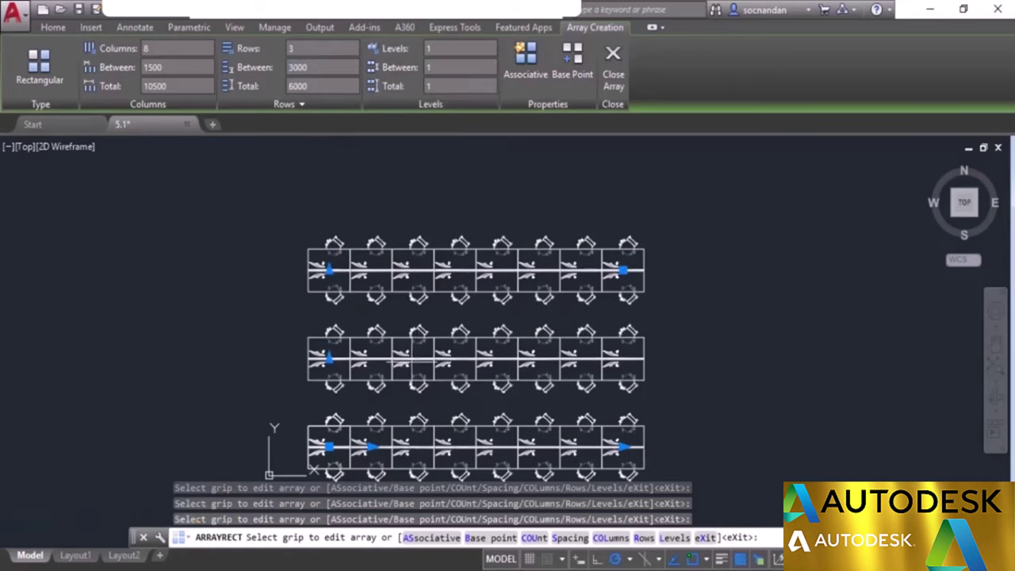
pyautogui.moveTo(454, 409); pyautogui.dragTo(475, 341, button='middle')
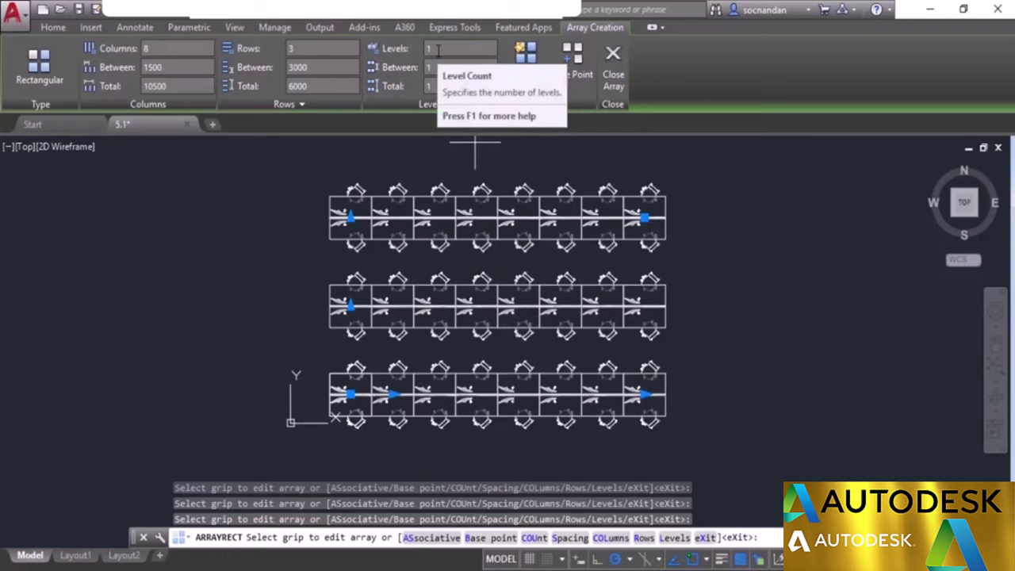
pyautogui.click(535, 53)
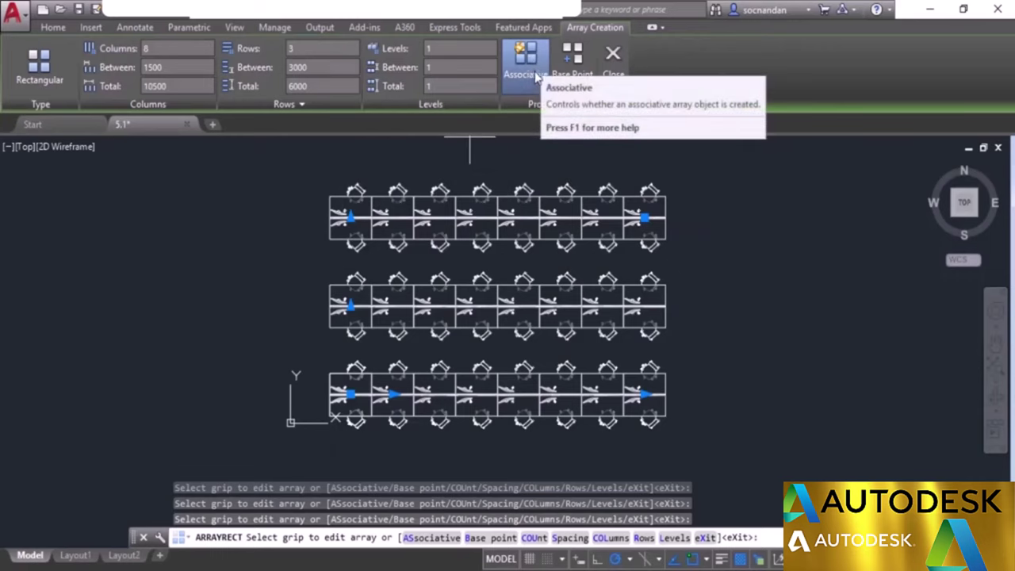
pyautogui.click(615, 63)
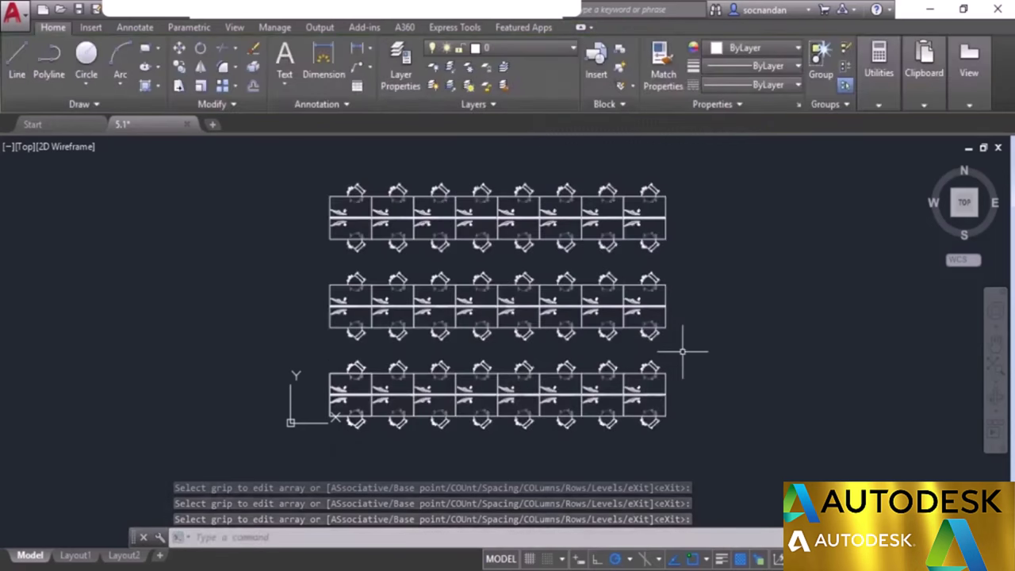
# Step: Select the desk array and choose Edit Source, picking the rectangular array from the overlapping objects
pyautogui.click(664, 286)
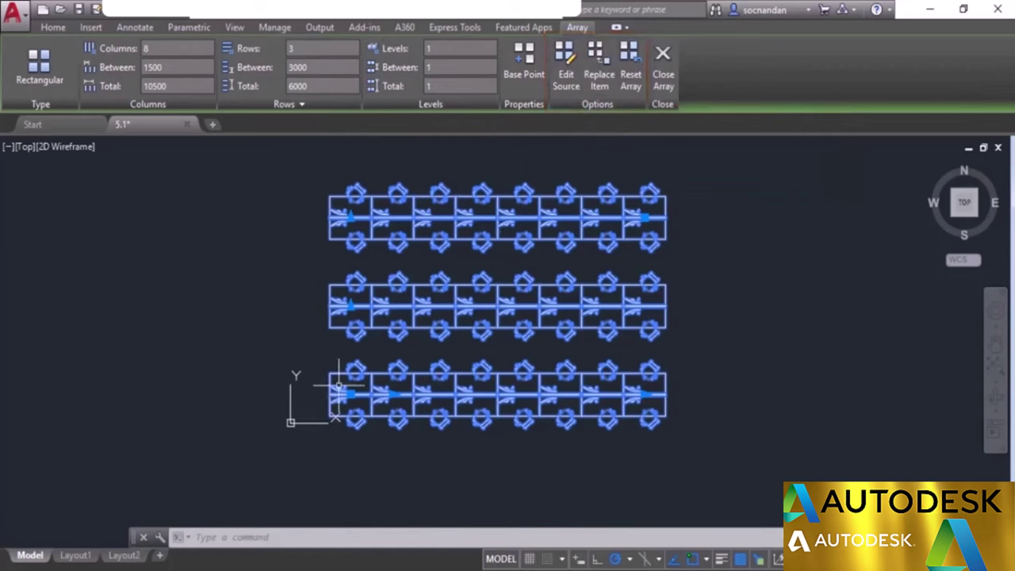
pyautogui.scroll(4, 338, 387)
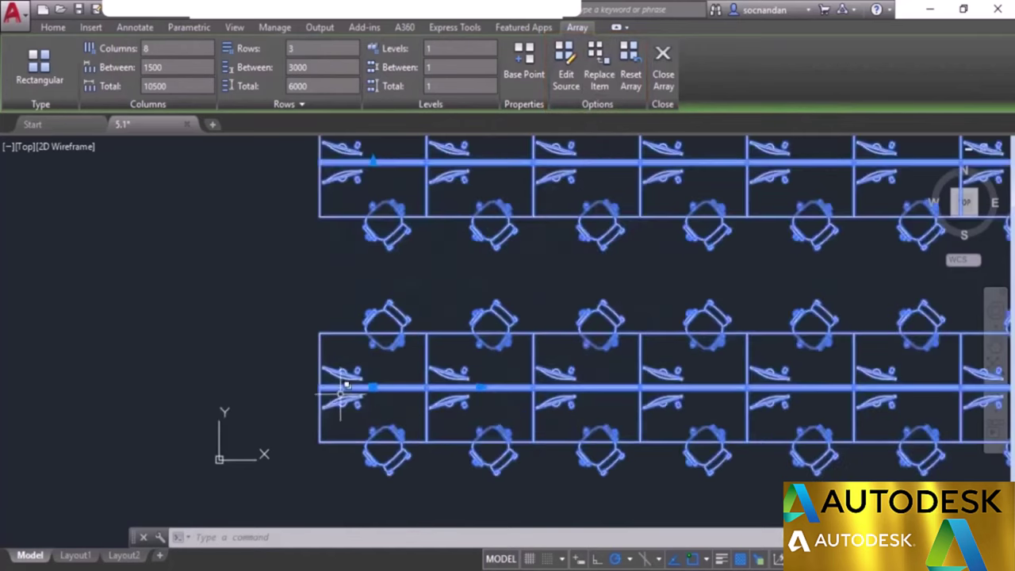
pyautogui.scroll(2, 346, 385)
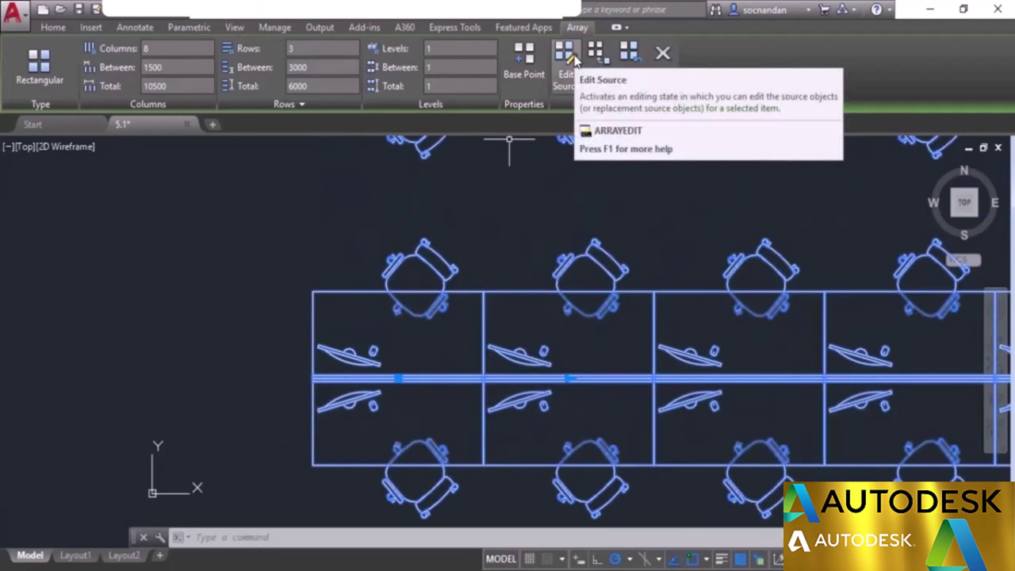
pyautogui.click(574, 56)
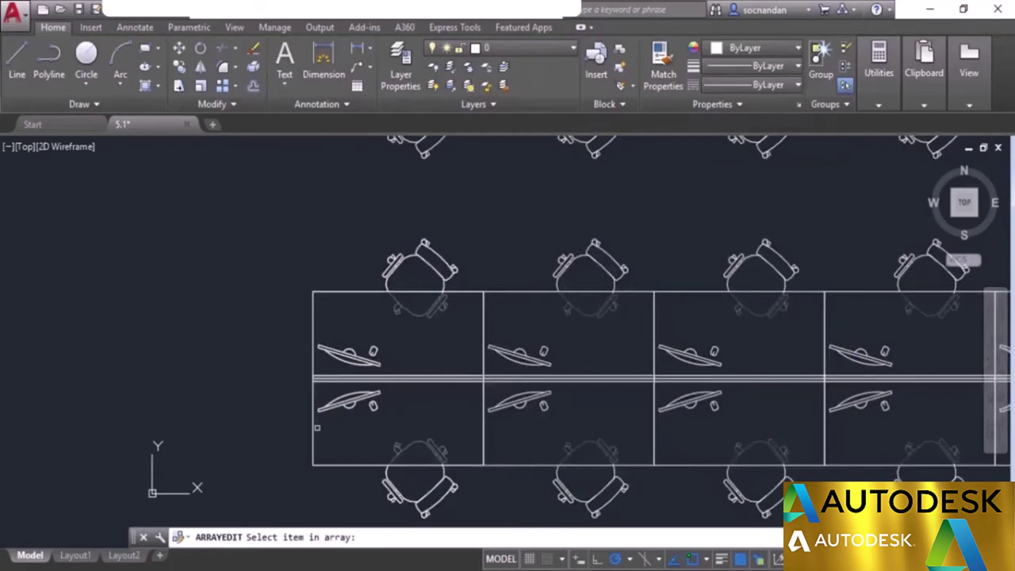
pyautogui.click(319, 415)
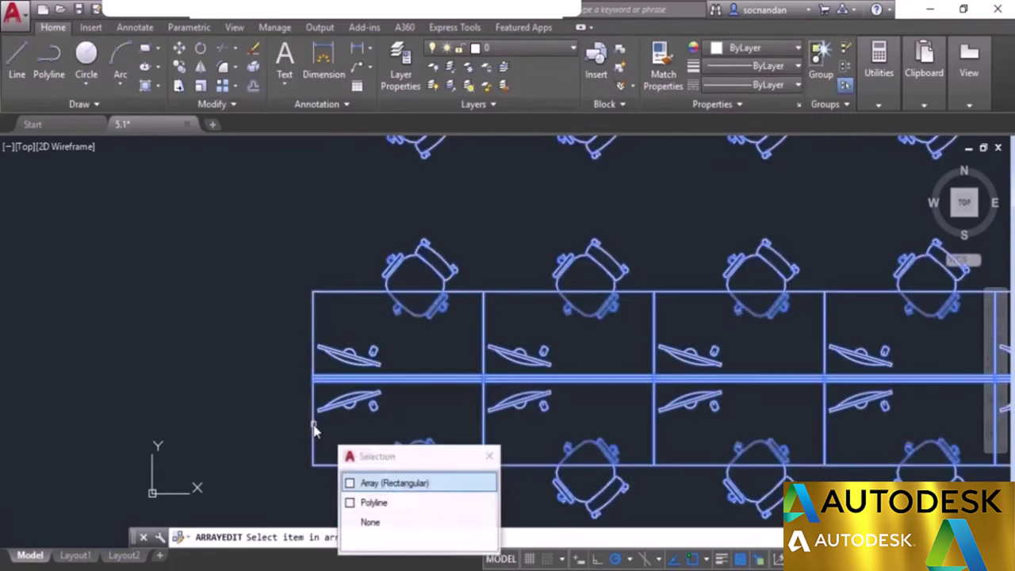
pyautogui.click(378, 480)
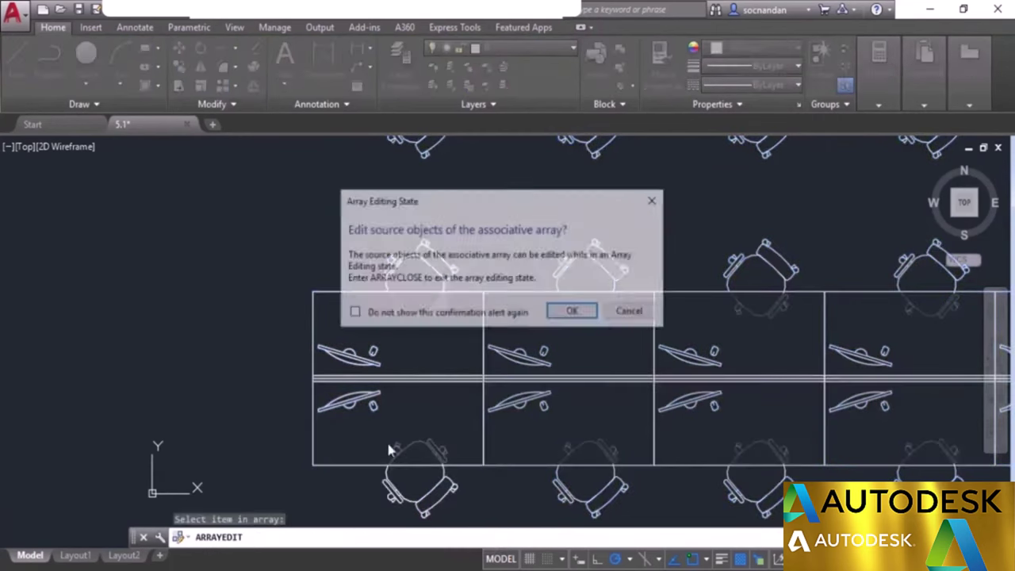
# Step: Enter the array editing state and draw a small circle on the upper desk
pyautogui.click(572, 314)
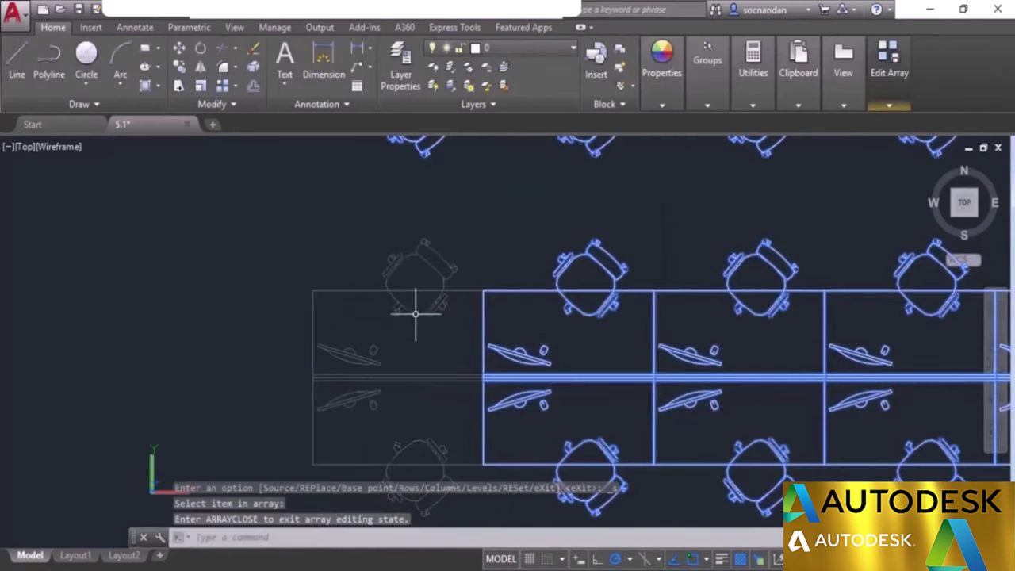
pyautogui.moveTo(428, 405); pyautogui.dragTo(436, 357, button='middle')
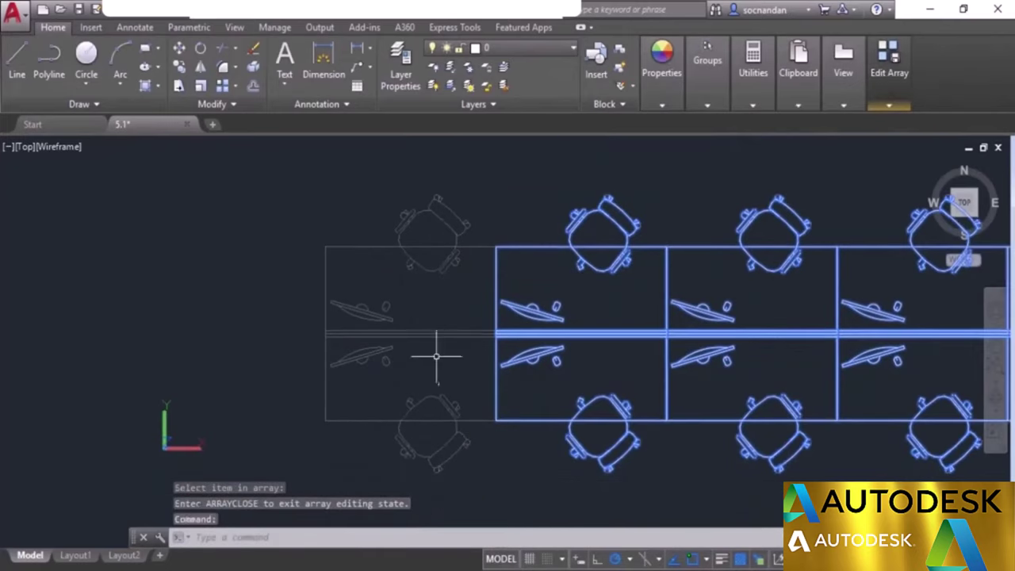
pyautogui.click(87, 55)
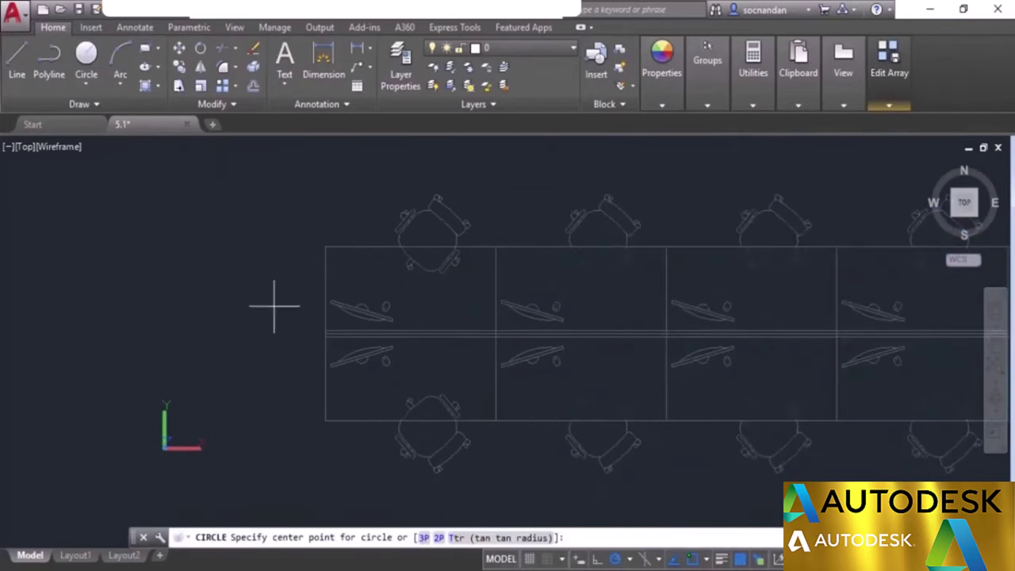
pyautogui.scroll(3, 335, 323)
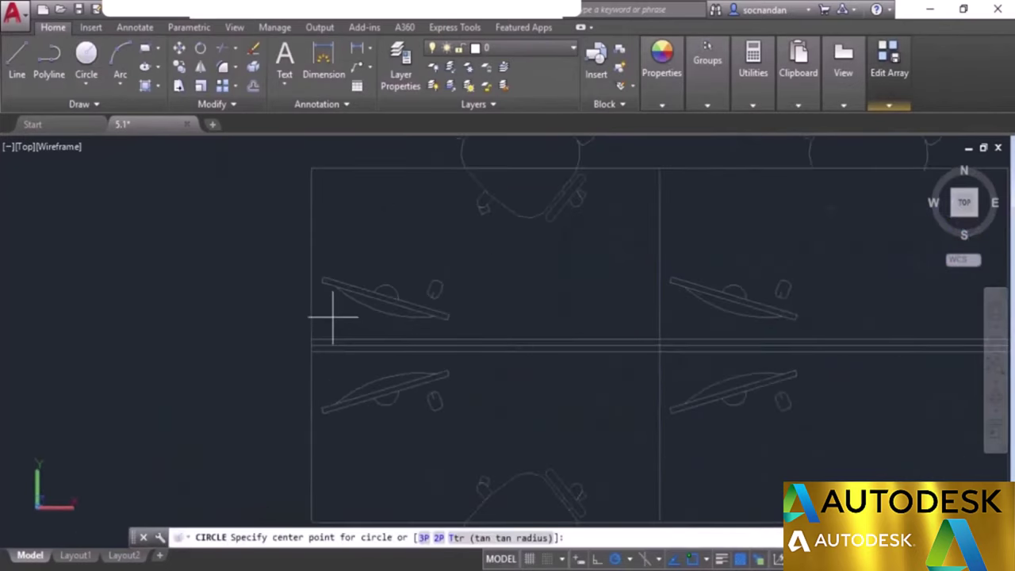
pyautogui.click(333, 317)
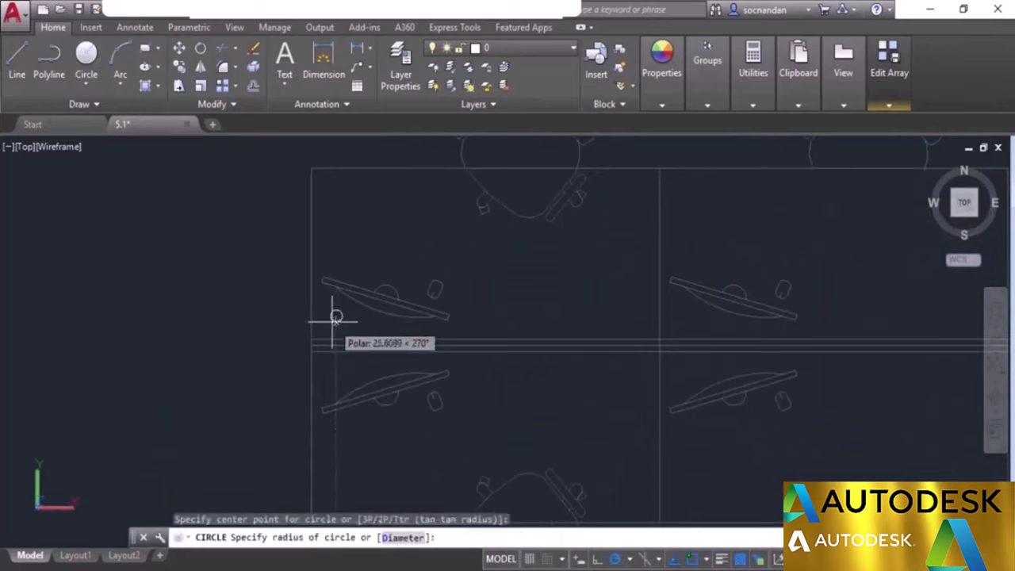
pyautogui.click(335, 322)
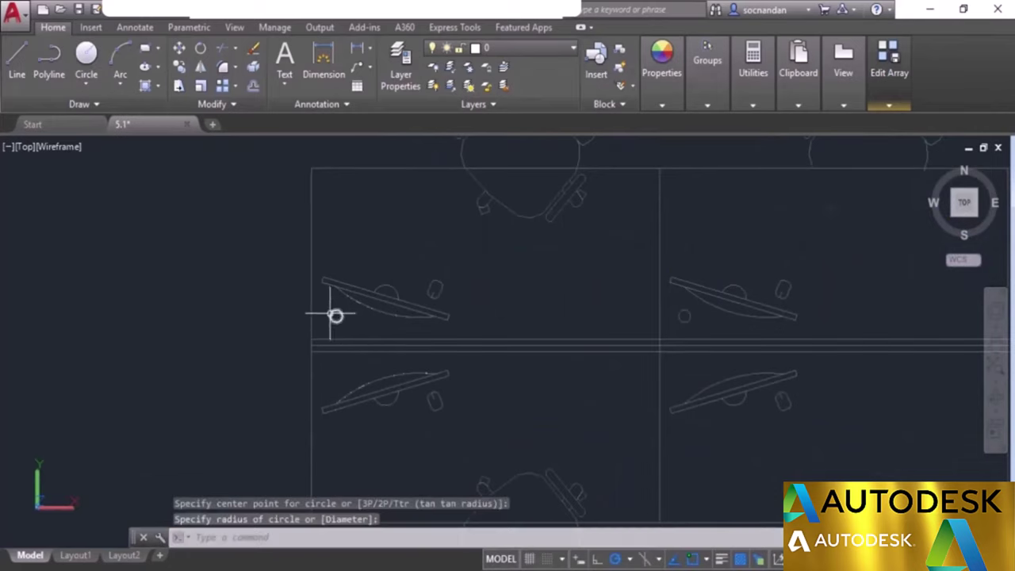
# Step: Copy the small circle onto the lower desk and save the array source changes
pyautogui.click(336, 315)
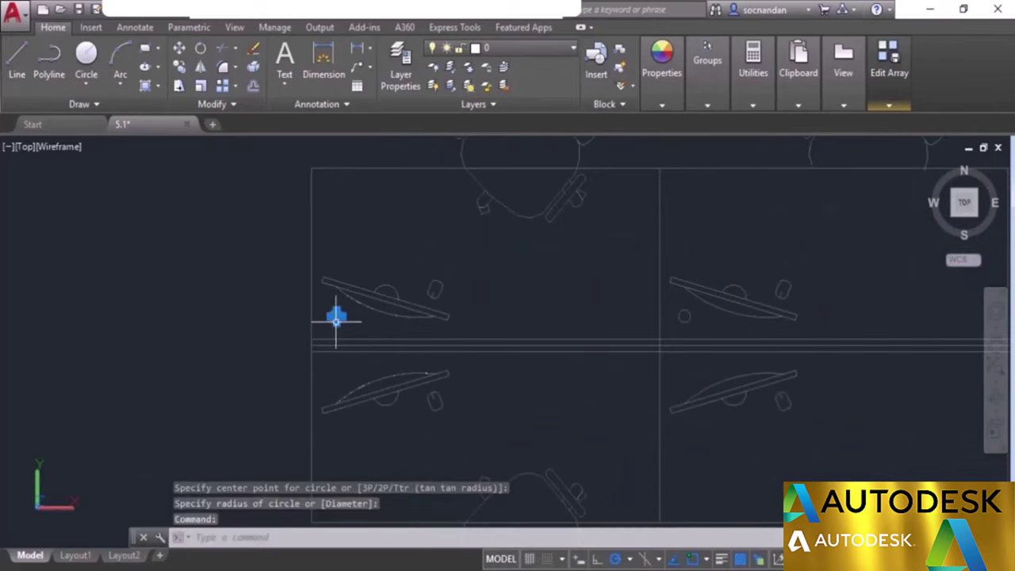
pyautogui.click(179, 66)
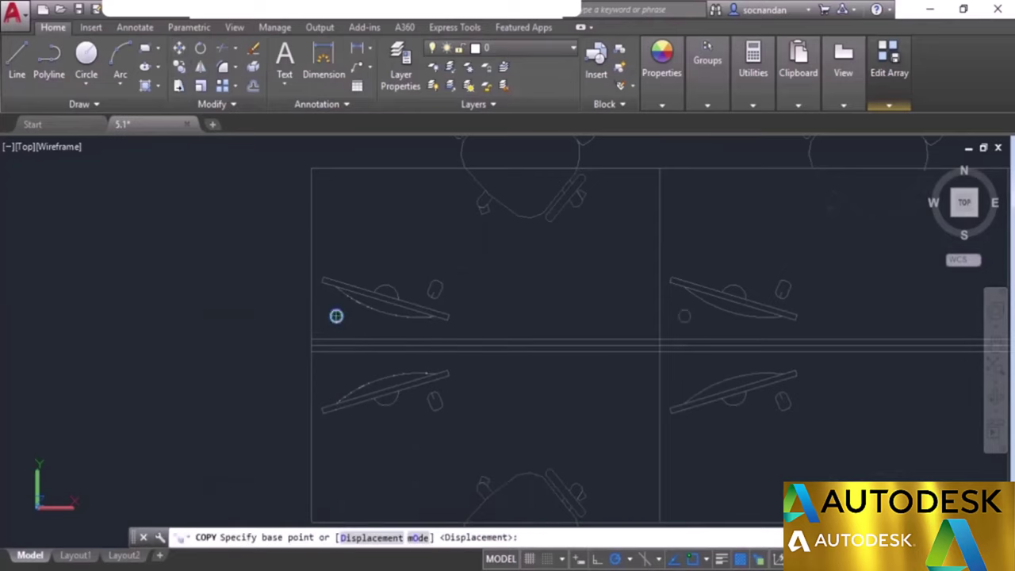
pyautogui.click(336, 315)
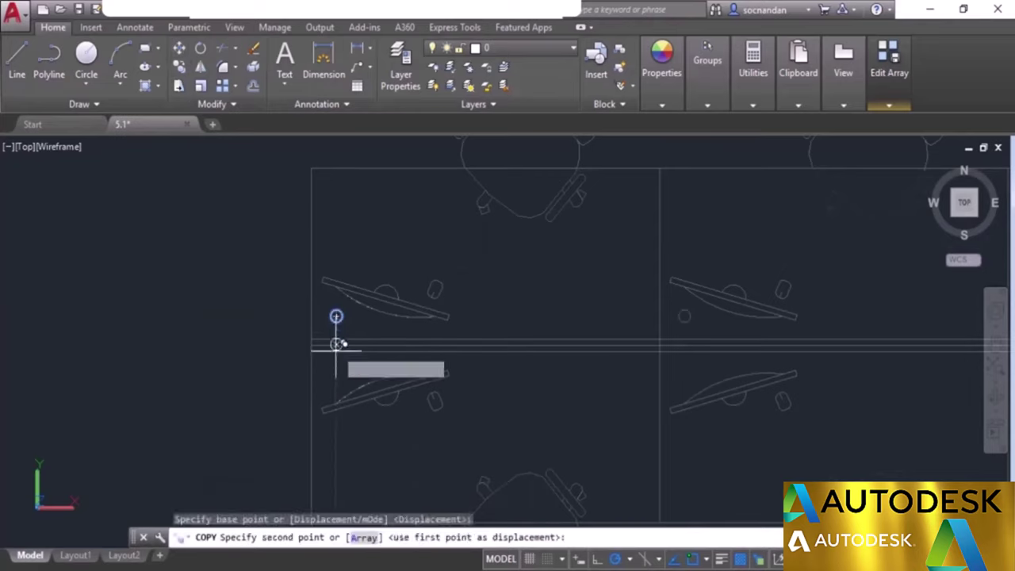
pyautogui.rightClick(251, 334)
pyautogui.click(279, 349)
pyautogui.scroll(-2, 340, 373)
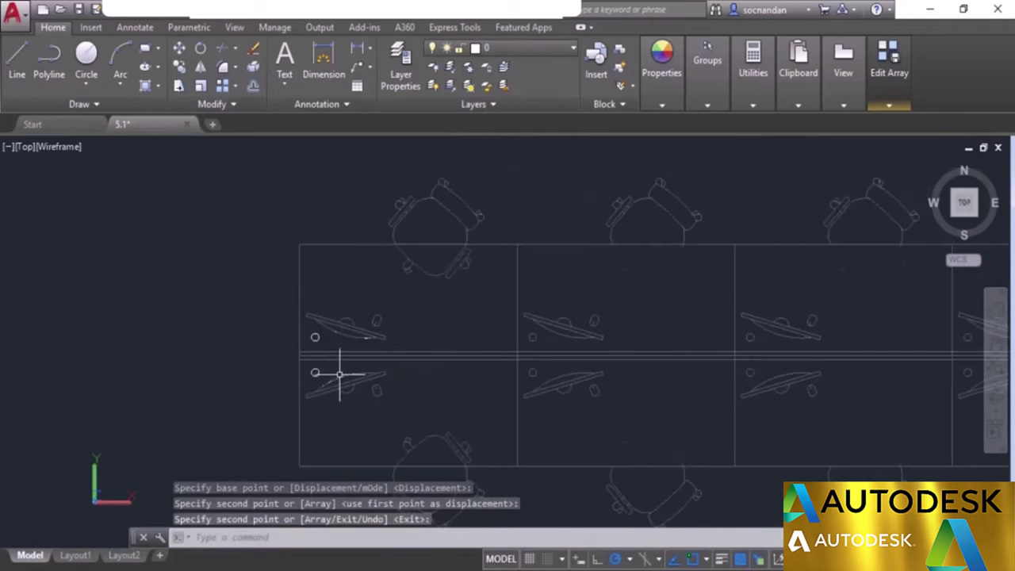
pyautogui.scroll(-2, 339, 372)
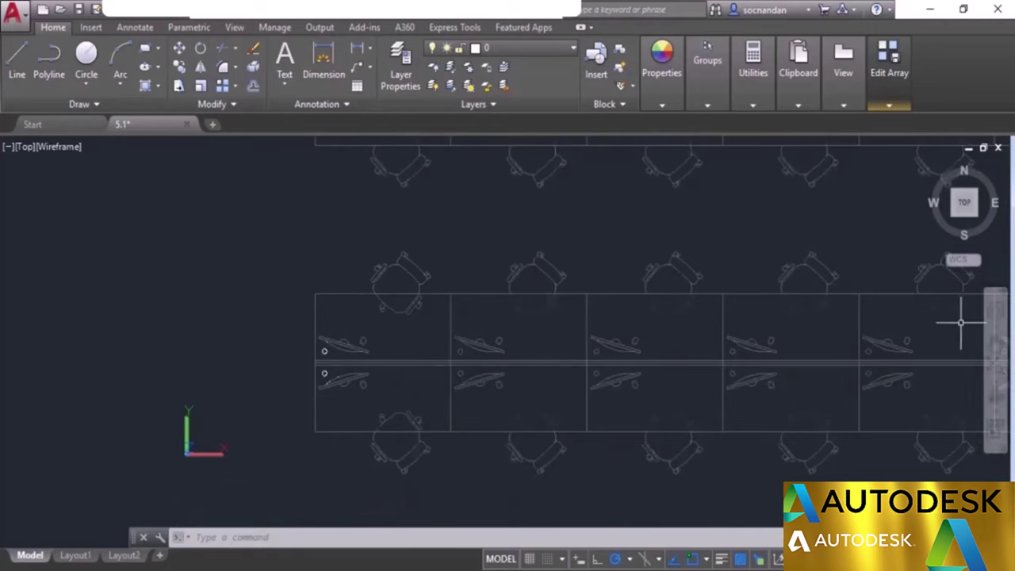
pyautogui.scroll(-2, 880, 253)
pyautogui.moveTo(827, 215); pyautogui.dragTo(587, 381, button='middle')
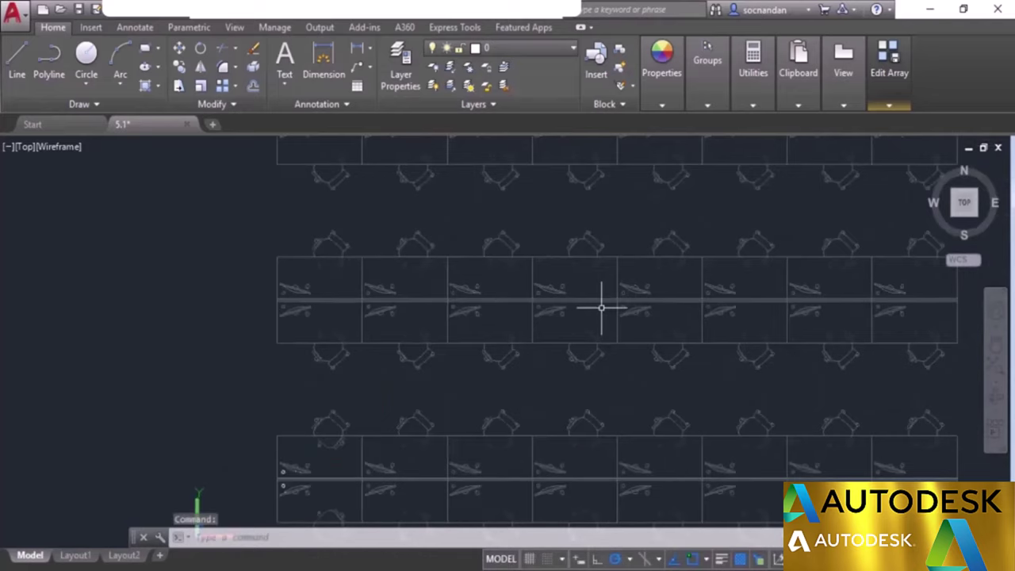
pyautogui.moveTo(900, 89)
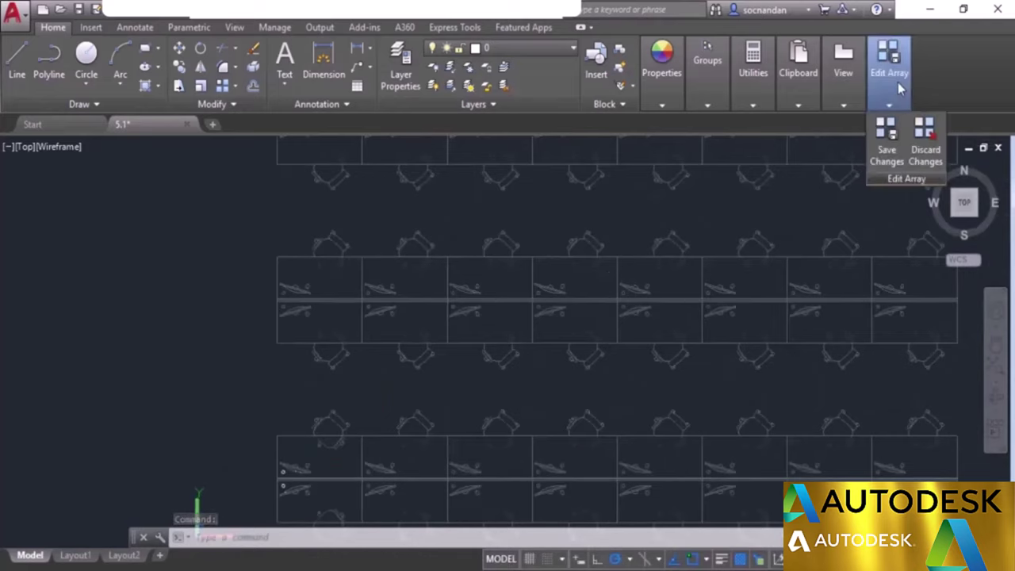
pyautogui.click(886, 141)
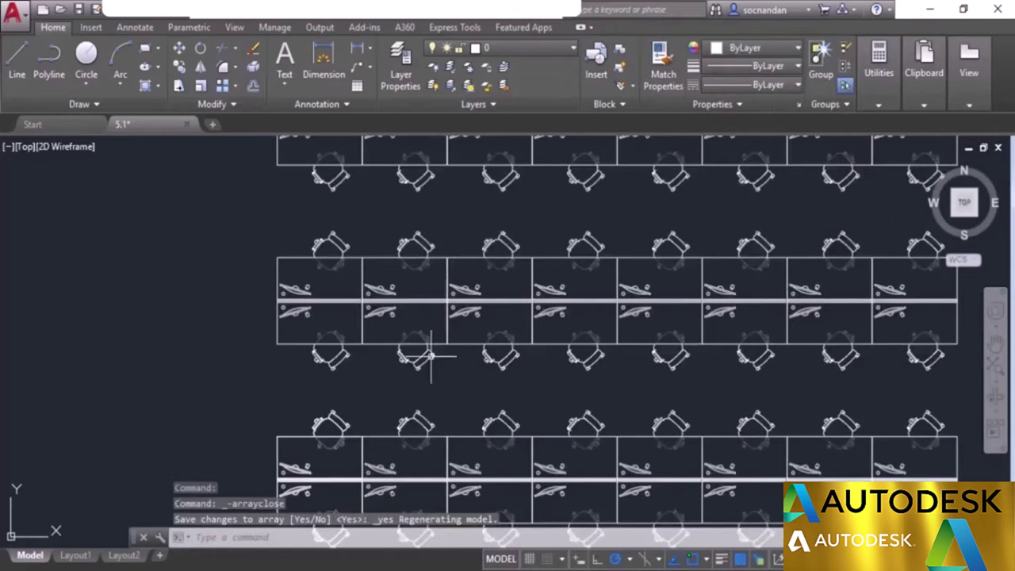
pyautogui.scroll(-3, 602, 301)
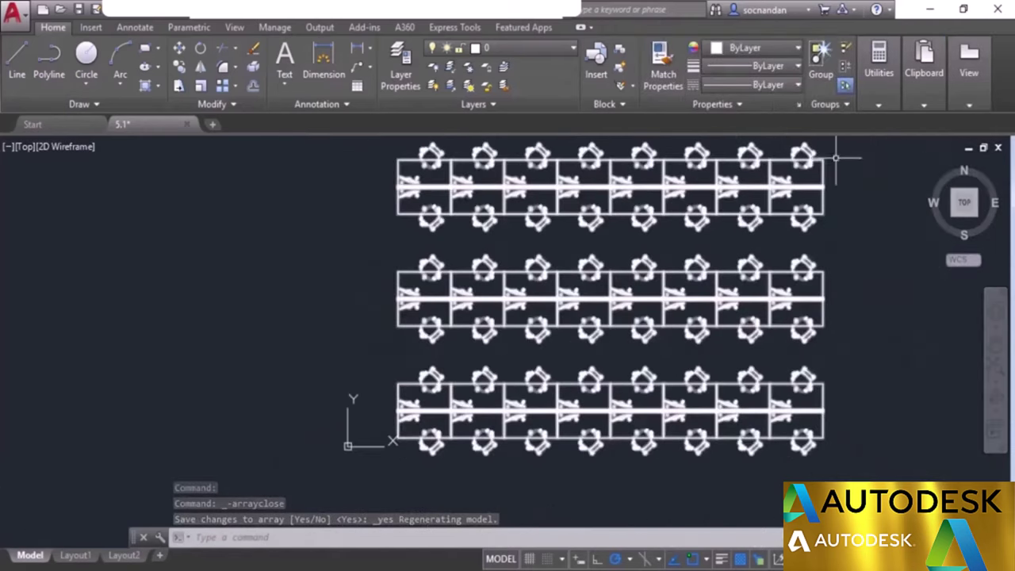
pyautogui.moveTo(867, 306); pyautogui.dragTo(745, 314, button='middle')
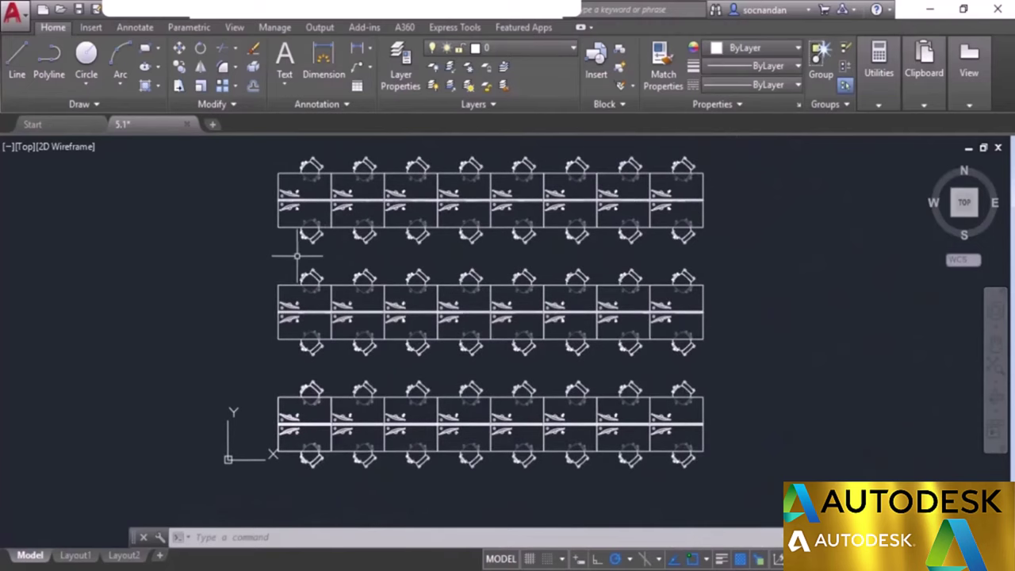
pyautogui.scroll(4, 297, 255)
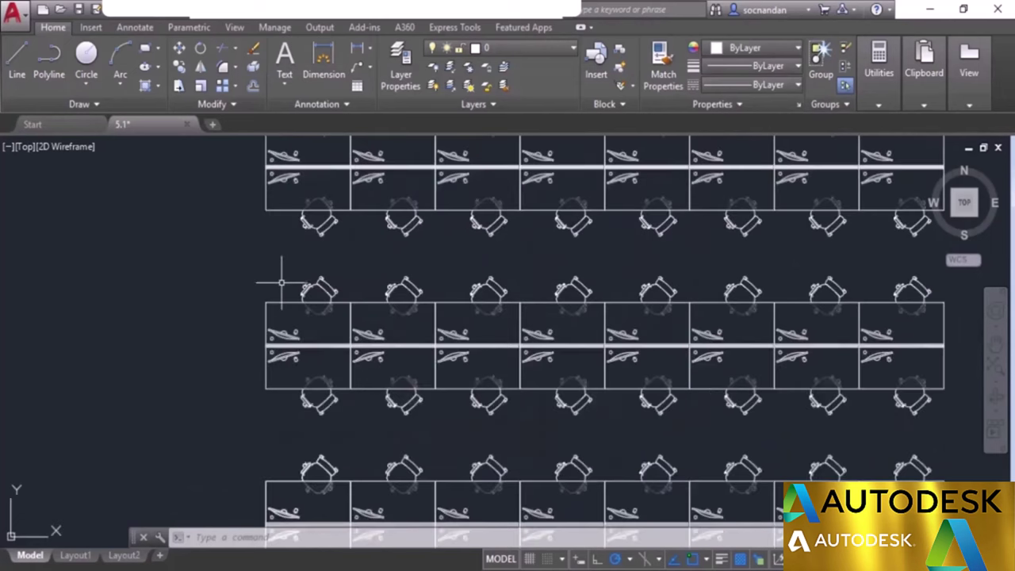
pyautogui.scroll(-3, 419, 289)
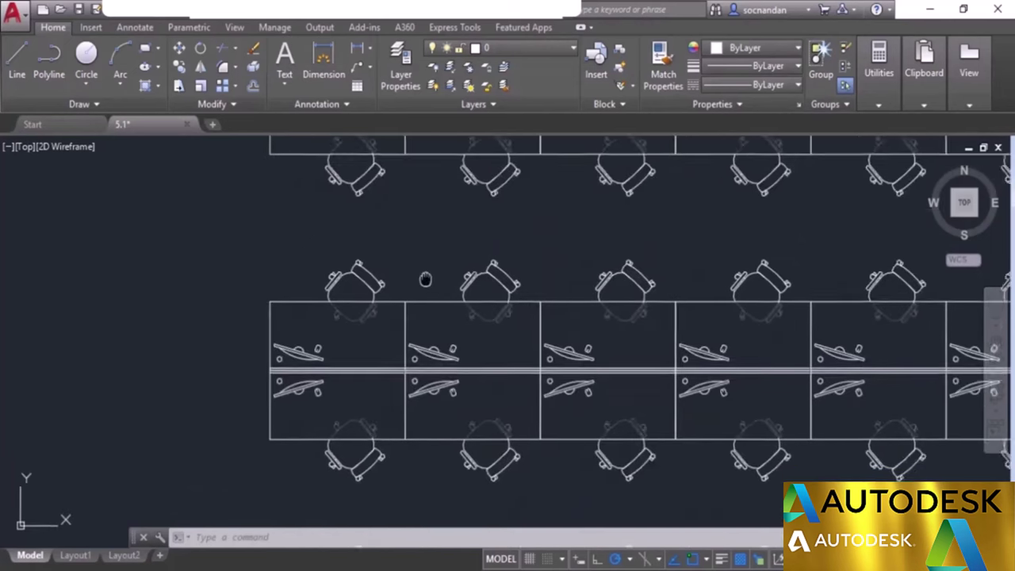
pyautogui.scroll(-3, 420, 371)
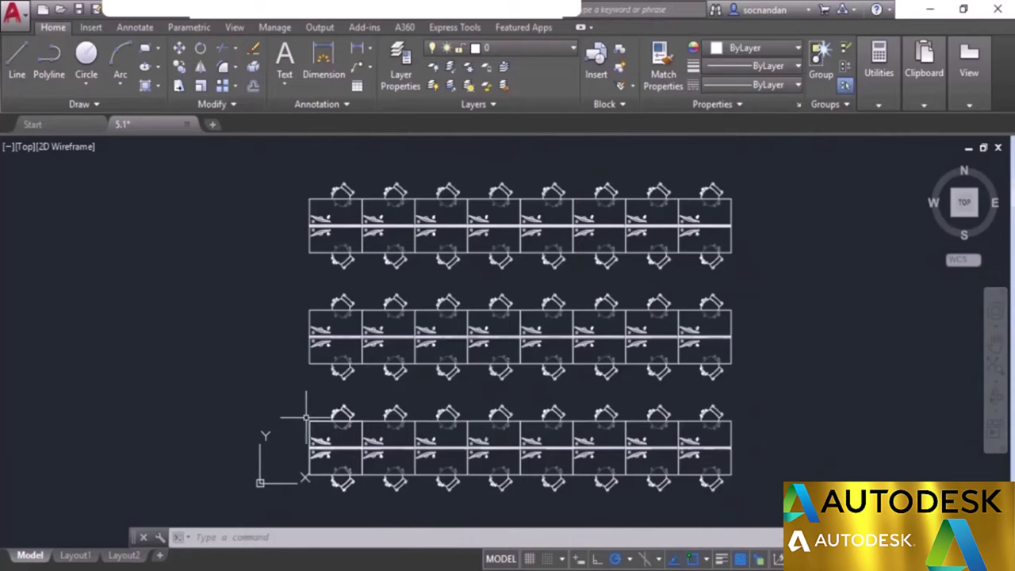
pyautogui.click(308, 420)
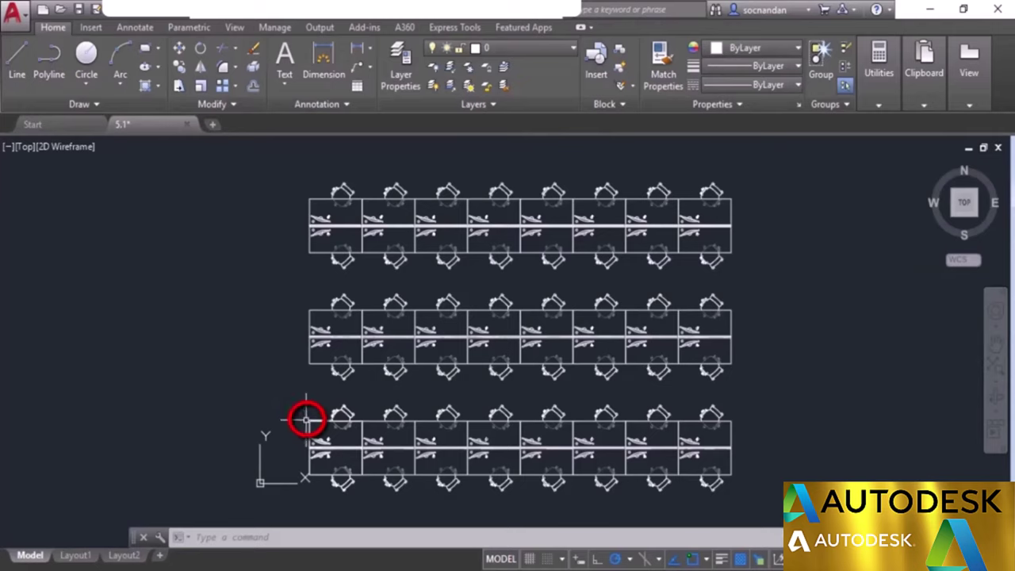
pyautogui.click(308, 310)
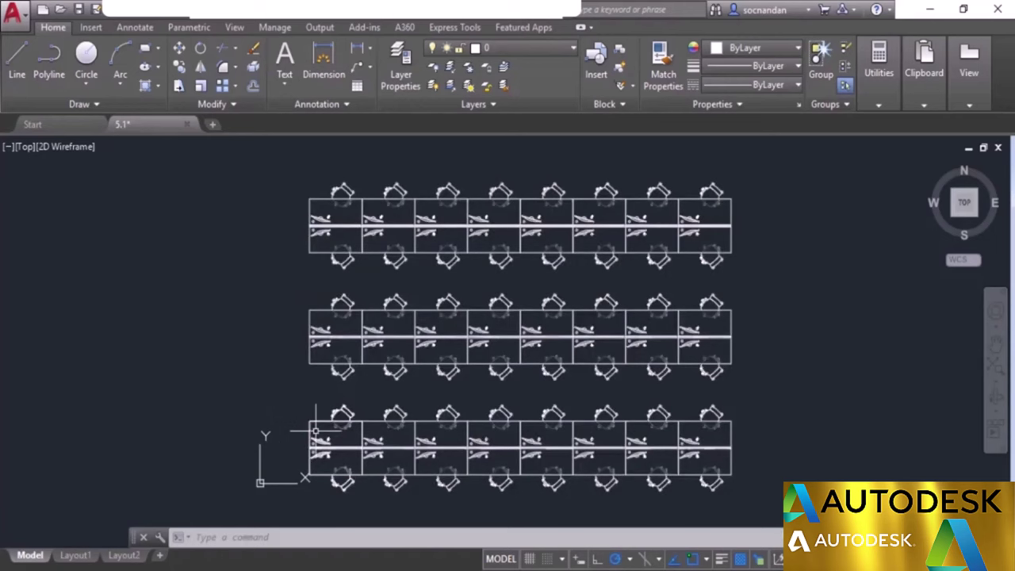
pyautogui.click(313, 420)
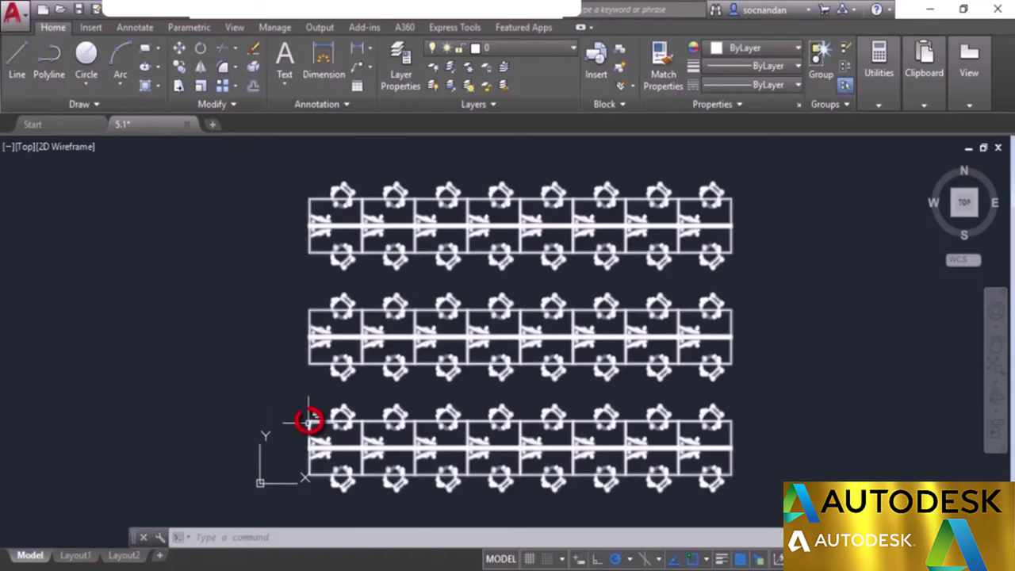
pyautogui.click(362, 420)
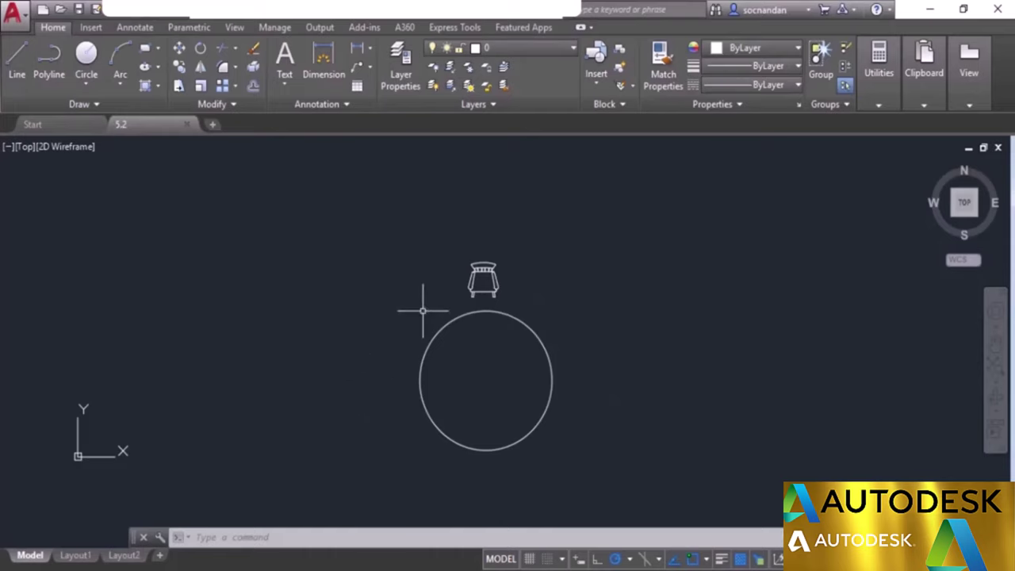
# Step: Create a polar array of the chair around the round table's centre with 8 items
pyautogui.click(235, 88)
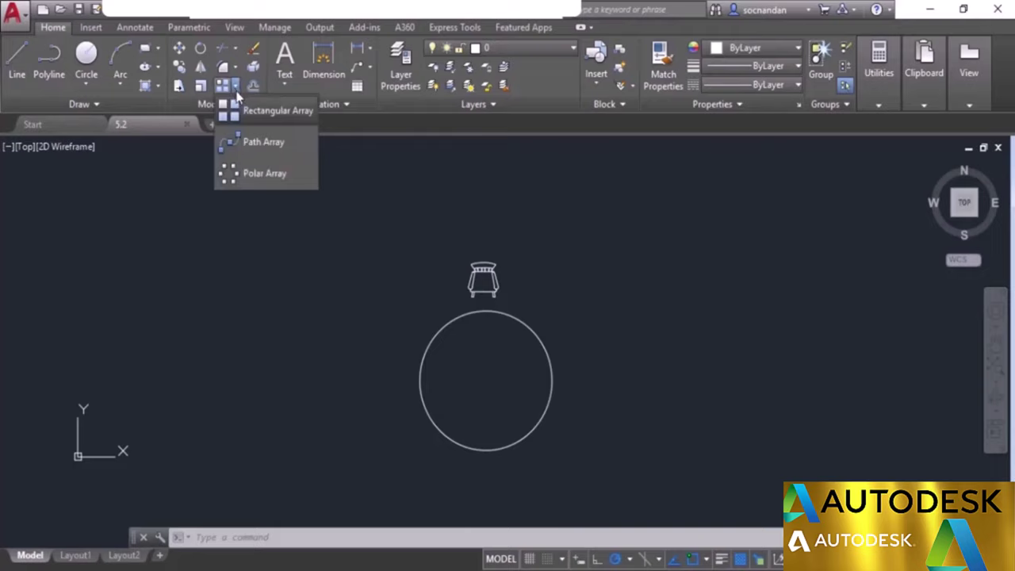
pyautogui.click(291, 176)
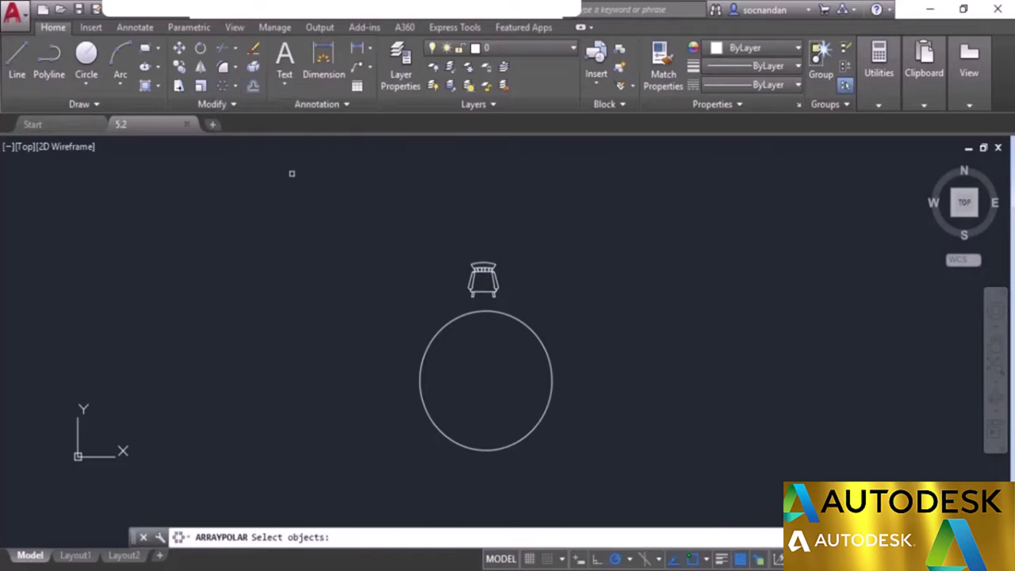
pyautogui.click(483, 279)
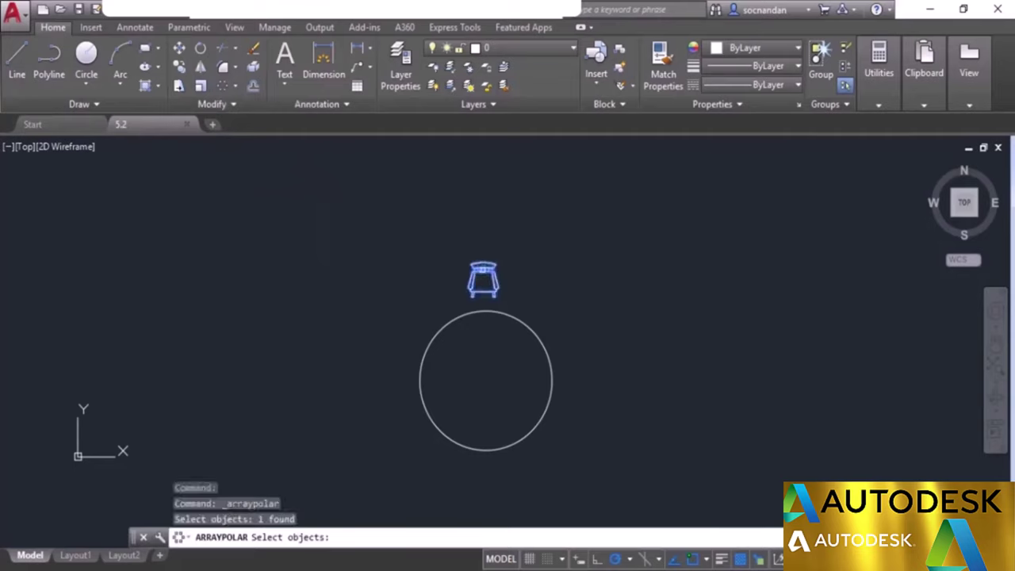
pyautogui.press('Return')
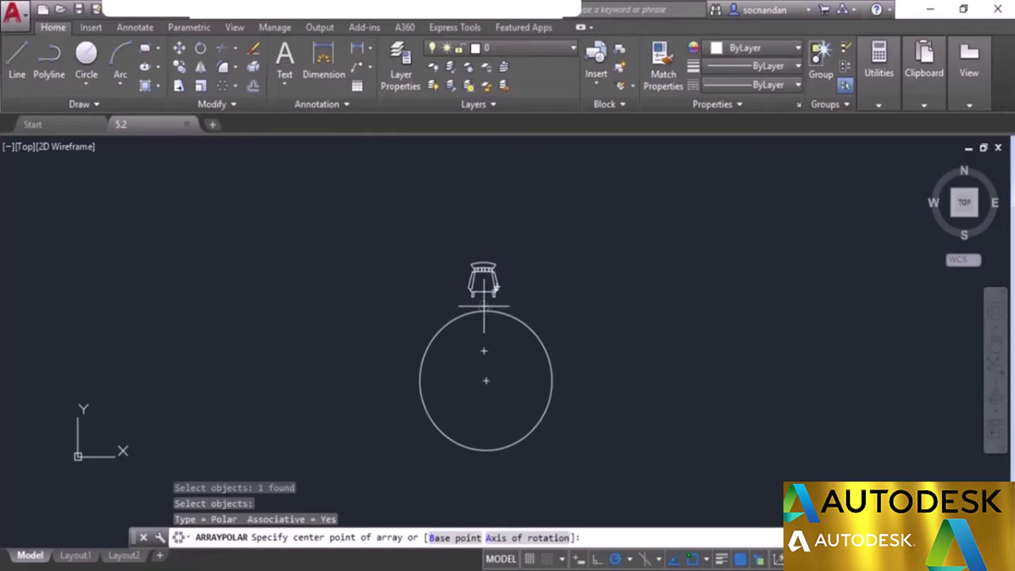
pyautogui.click(486, 380)
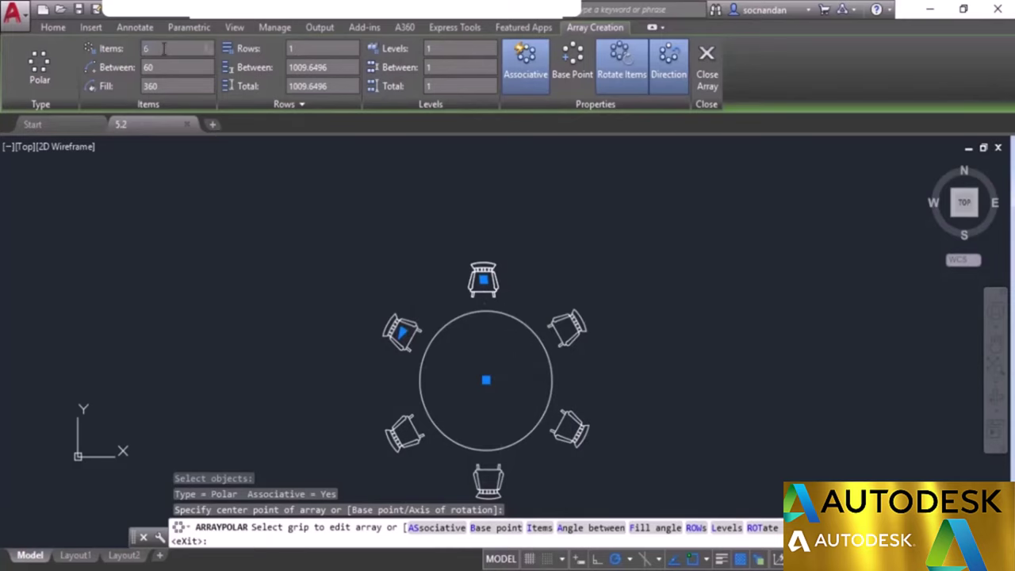
pyautogui.write('8')
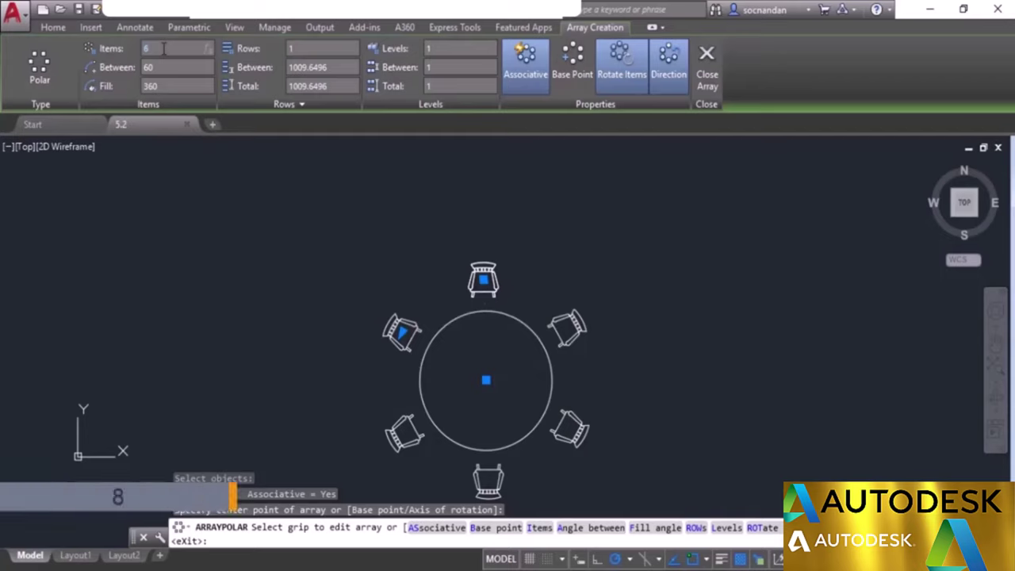
pyautogui.press('Return')
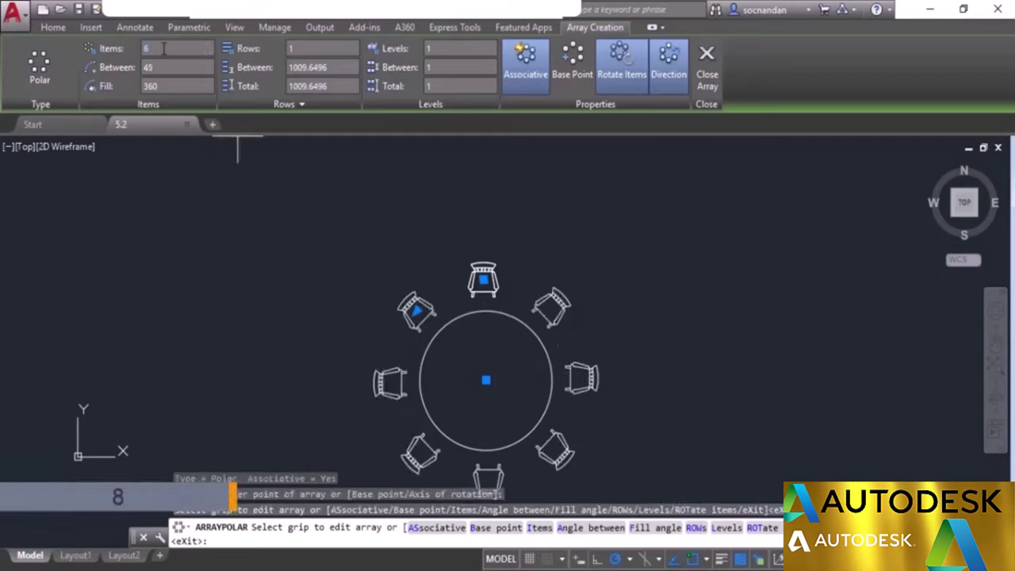
pyautogui.moveTo(508, 418); pyautogui.dragTo(489, 384, button='middle')
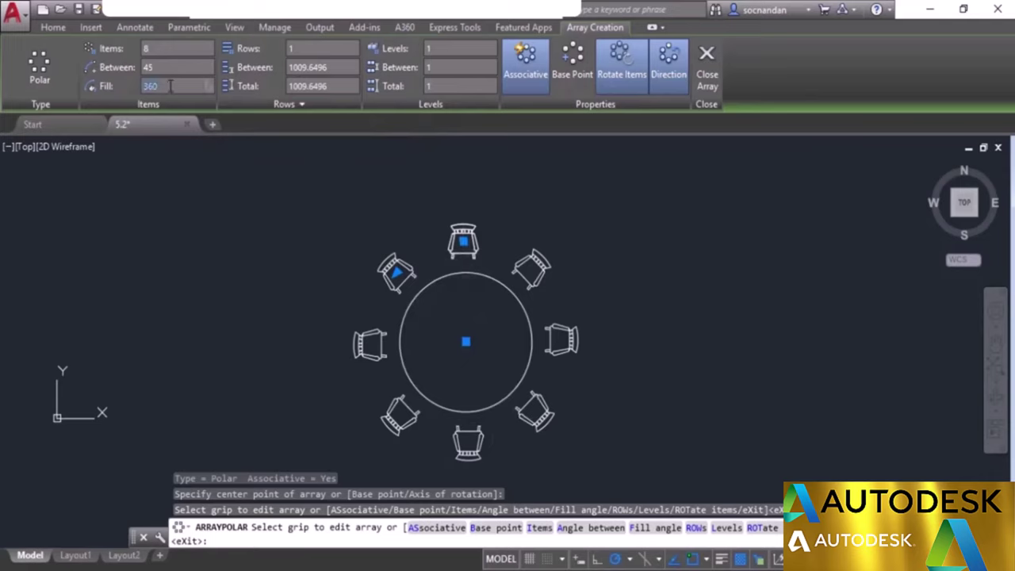
pyautogui.write('270')
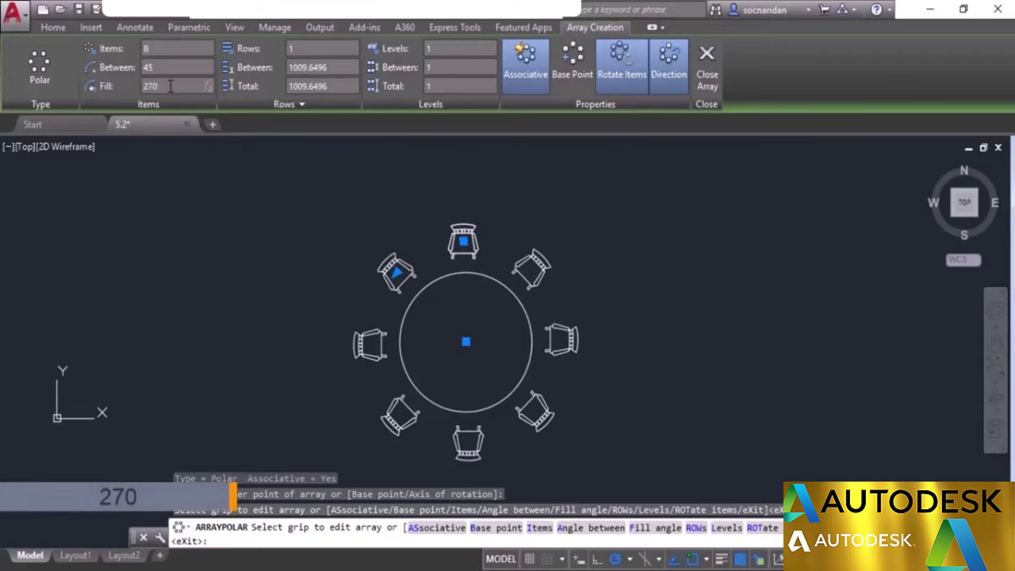
pyautogui.press('Return')
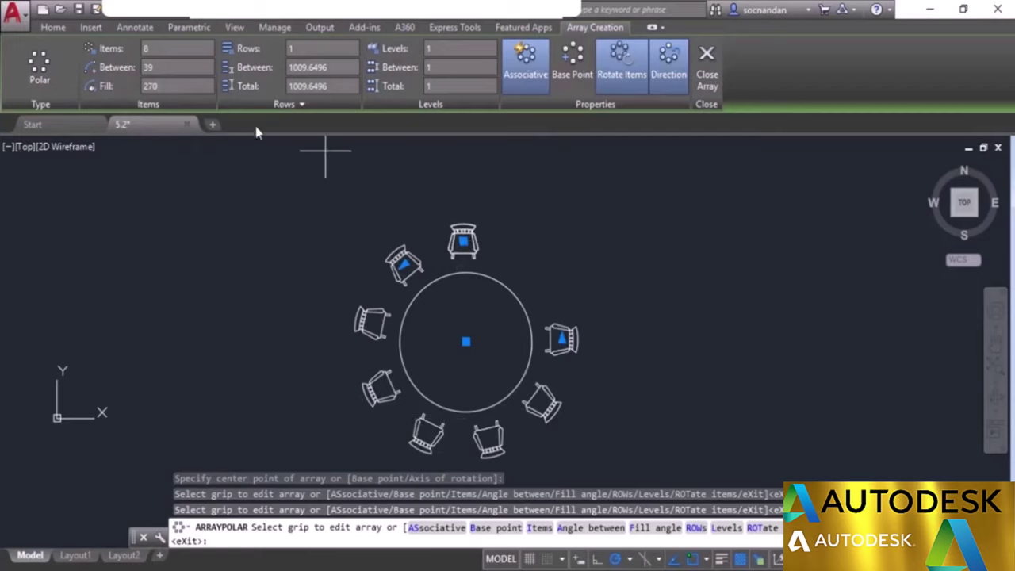
pyautogui.click(169, 87)
pyautogui.write('360')
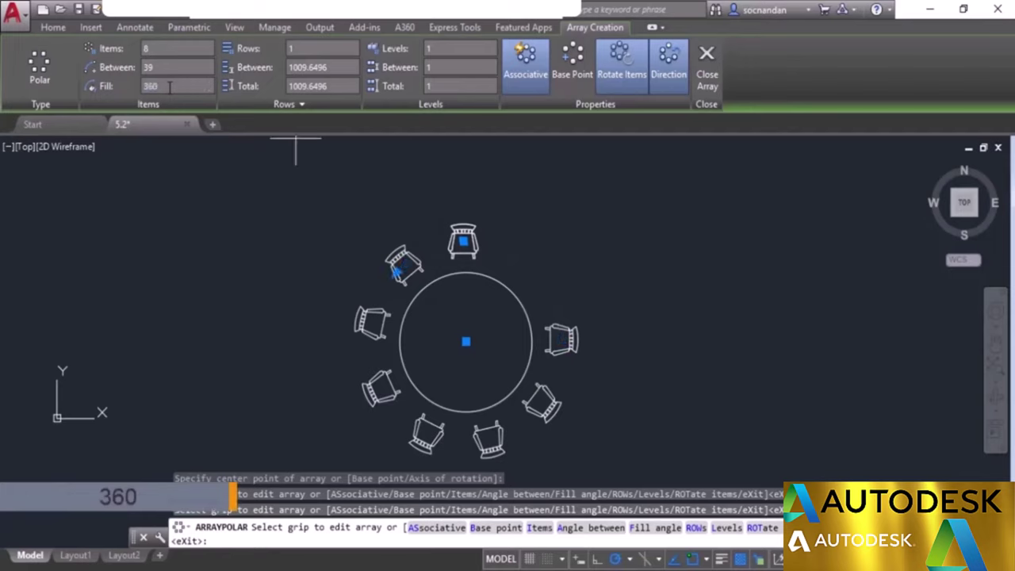
pyautogui.press('Return')
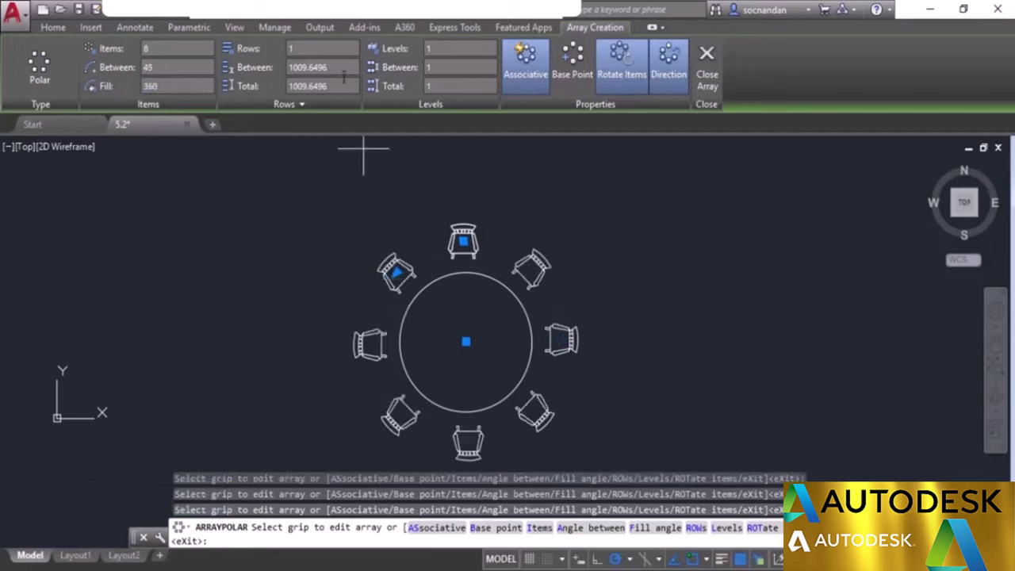
pyautogui.click(318, 48)
pyautogui.write('2')
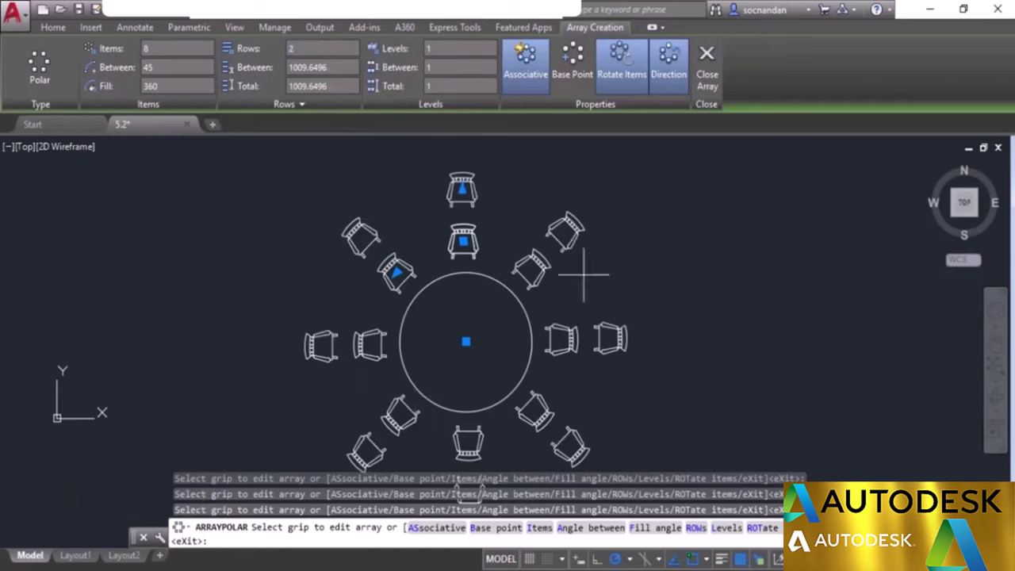
pyautogui.write('1')
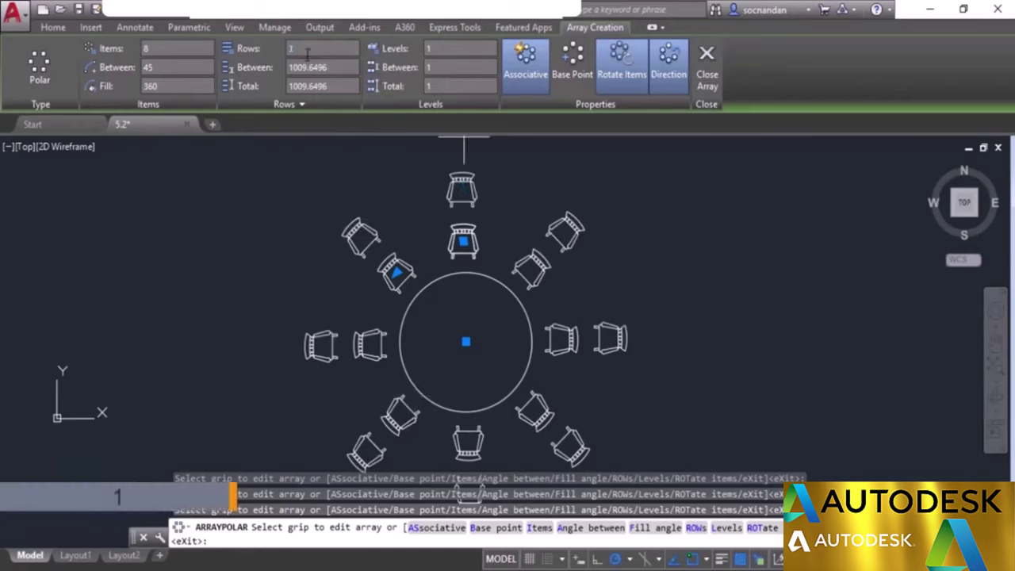
pyautogui.press('Return')
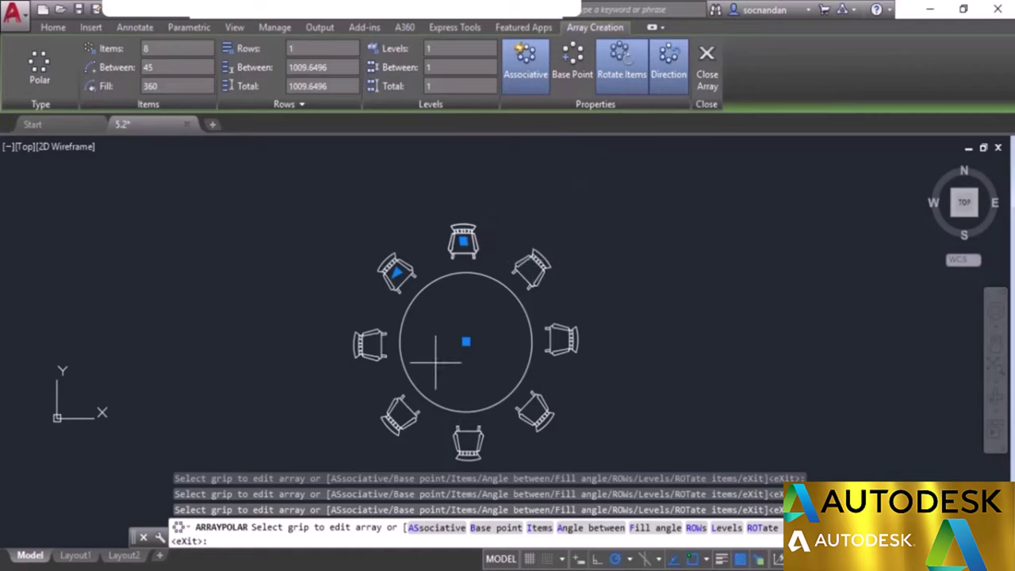
# Step: Leave Rotate Items on so the eight chairs face the table centre, and close the array
pyautogui.click(634, 75)
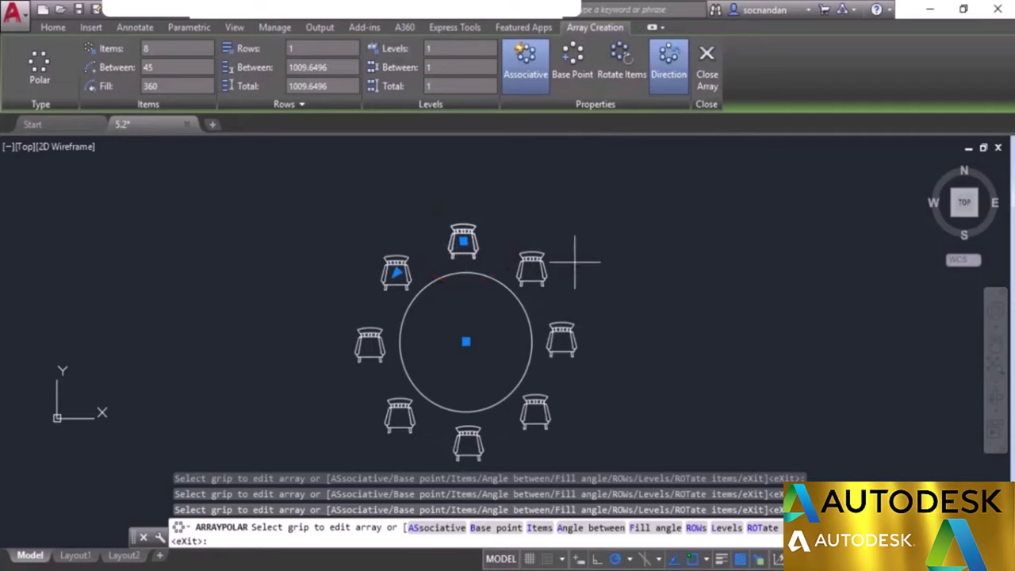
pyautogui.click(632, 71)
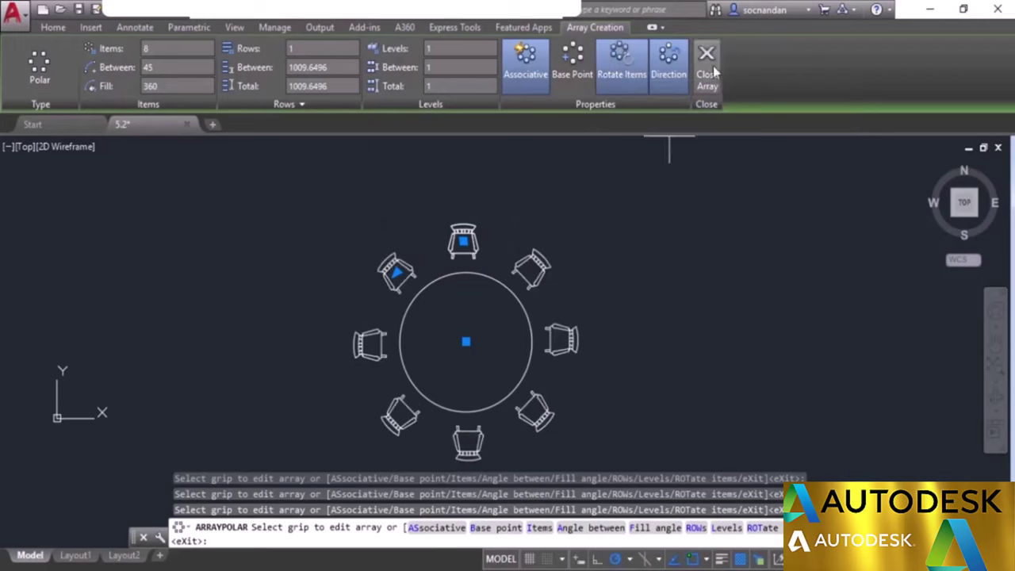
pyautogui.click(707, 65)
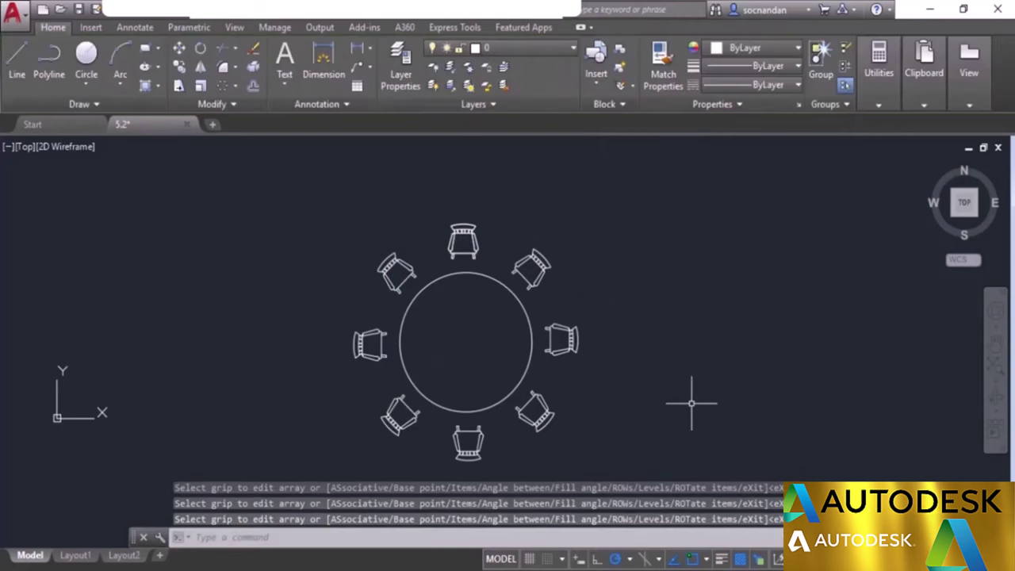
# Step: Open the chair polar array's source chair for editing
pyautogui.click(544, 258)
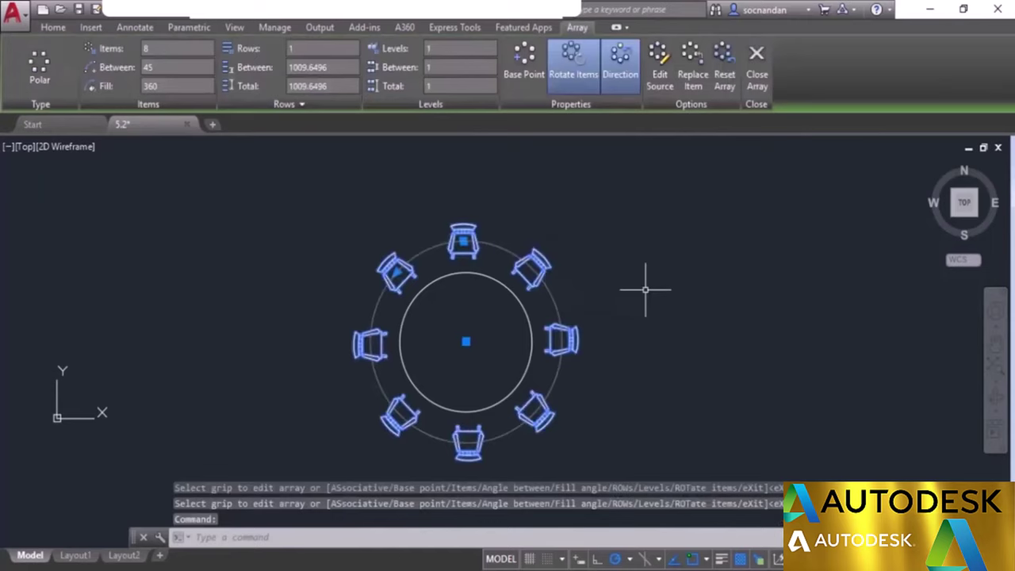
pyautogui.click(660, 60)
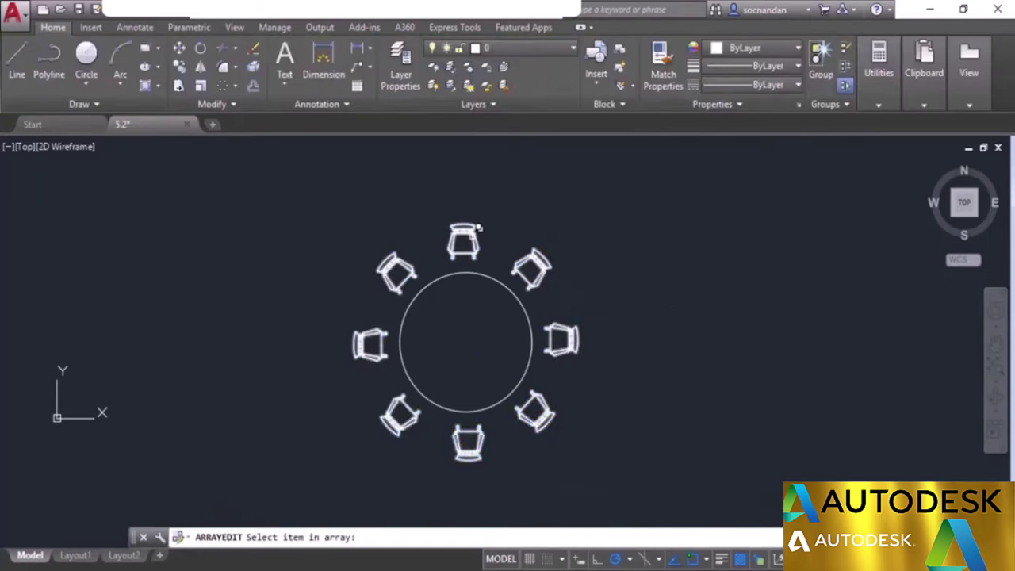
pyautogui.click(479, 227)
pyautogui.click(539, 292)
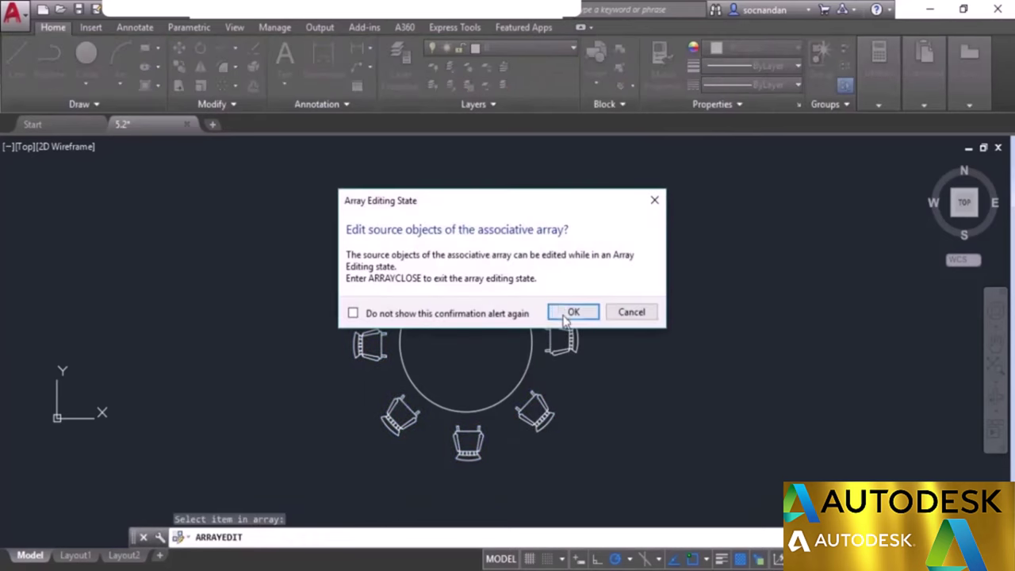
pyautogui.click(572, 312)
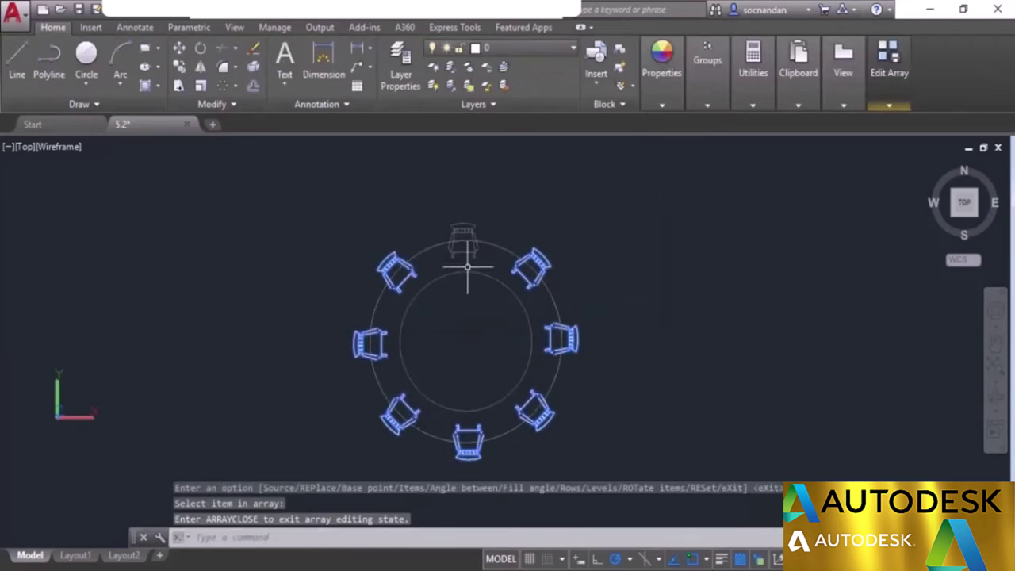
# Step: Draw a small circle on the top chair and save the array changes
pyautogui.scroll(4, 462, 235)
pyautogui.scroll(2, 462, 238)
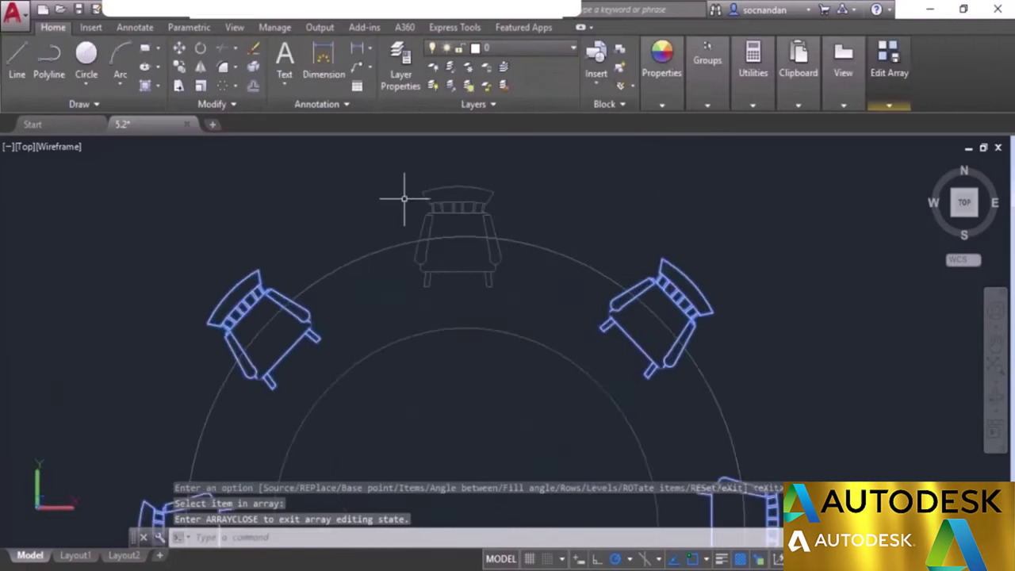
pyautogui.click(85, 57)
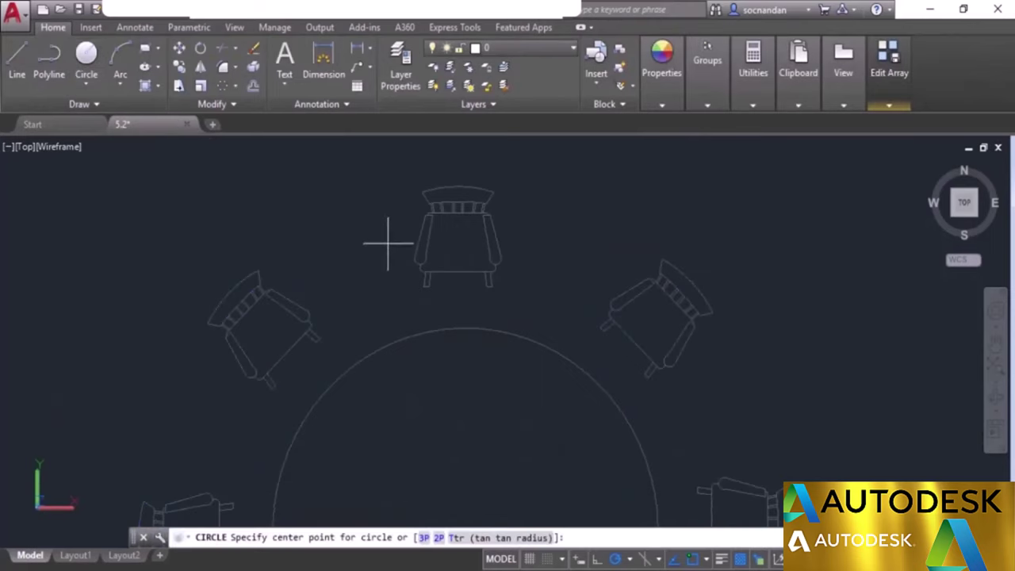
pyautogui.click(457, 240)
pyautogui.click(458, 256)
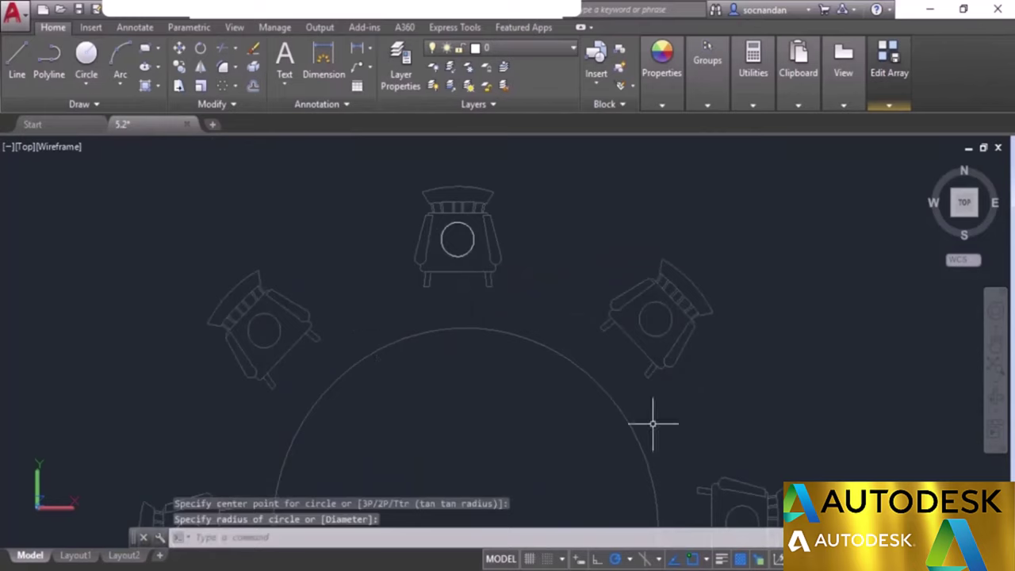
pyautogui.scroll(-2, 657, 419)
pyautogui.moveTo(614, 462); pyautogui.dragTo(538, 315, button='middle')
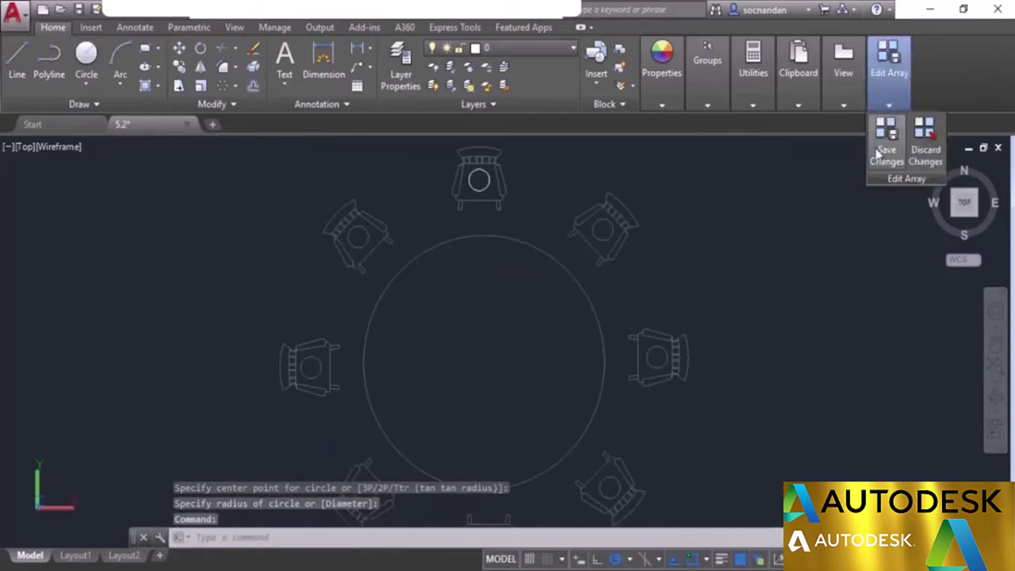
pyautogui.click(881, 152)
pyautogui.scroll(-2, 624, 345)
pyautogui.moveTo(720, 385); pyautogui.dragTo(661, 389, button='middle')
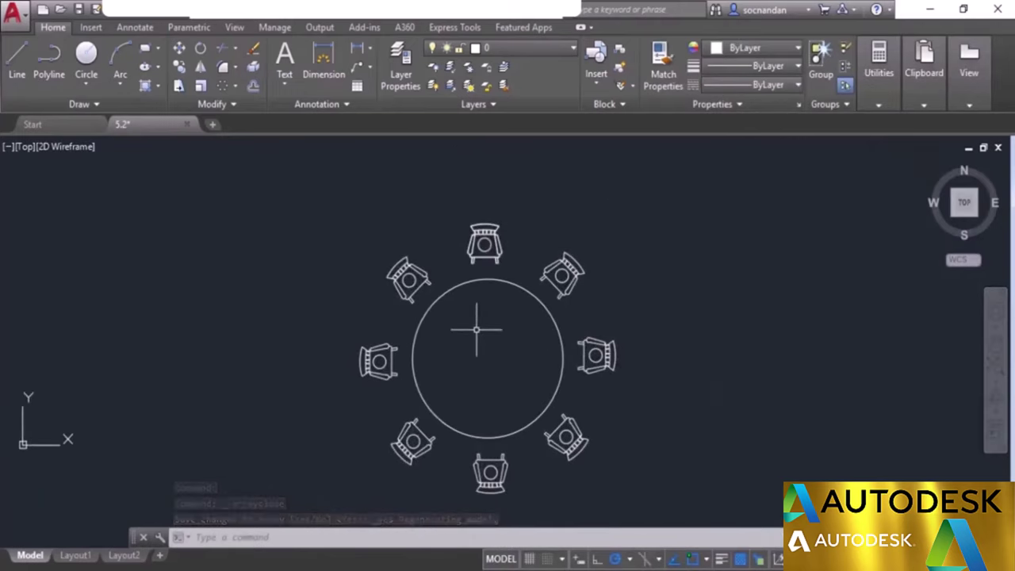
# Step: Insert a Chair - Desk block to the right of the round table
pyautogui.click(497, 247)
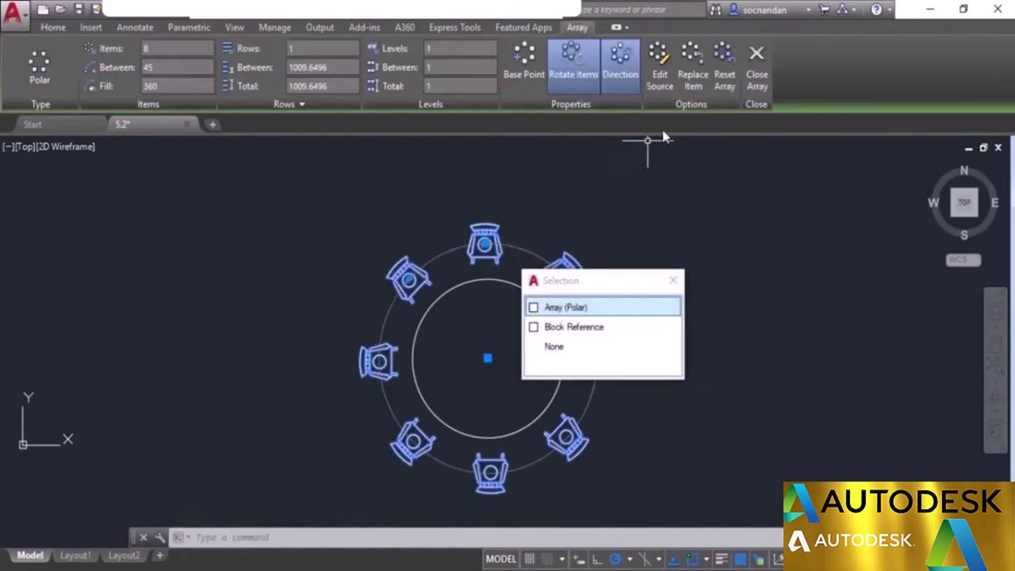
pyautogui.click(696, 57)
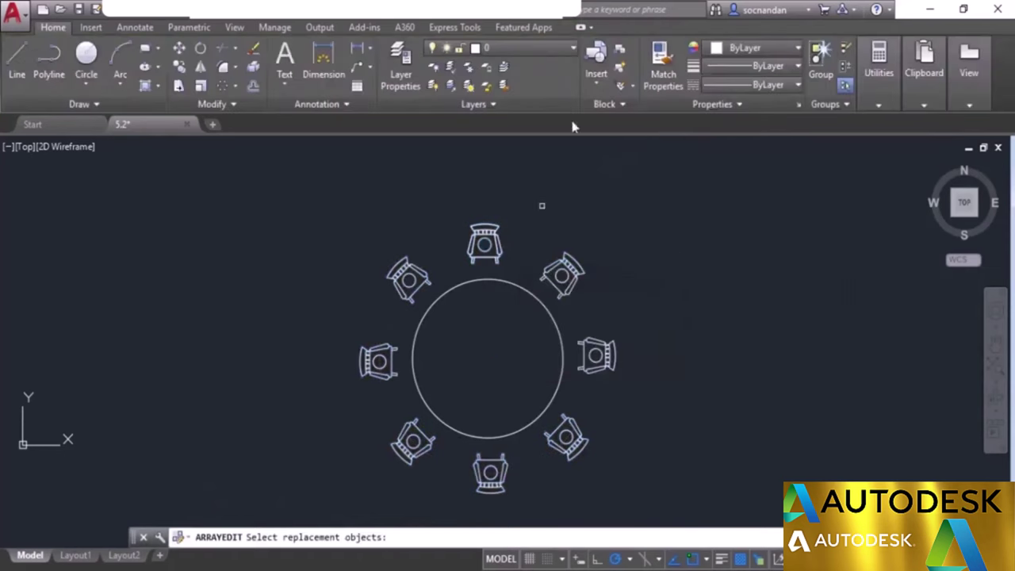
pyautogui.click(596, 73)
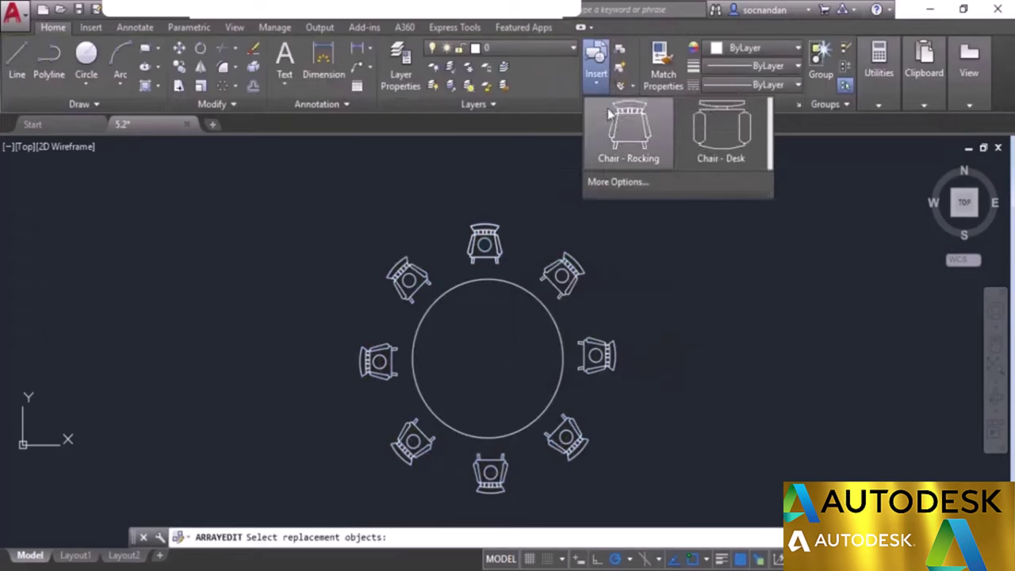
pyautogui.click(721, 141)
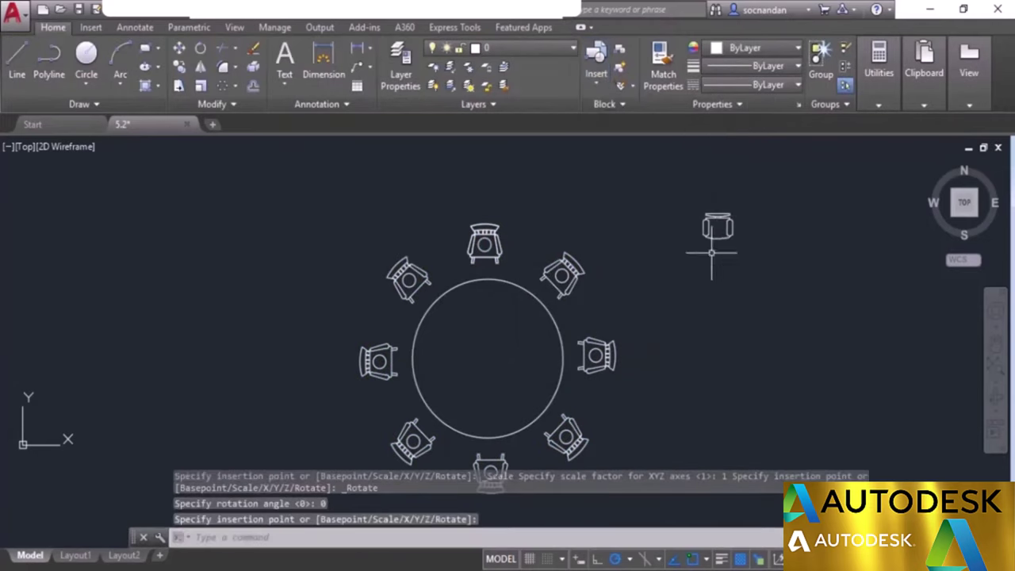
pyautogui.click(758, 227)
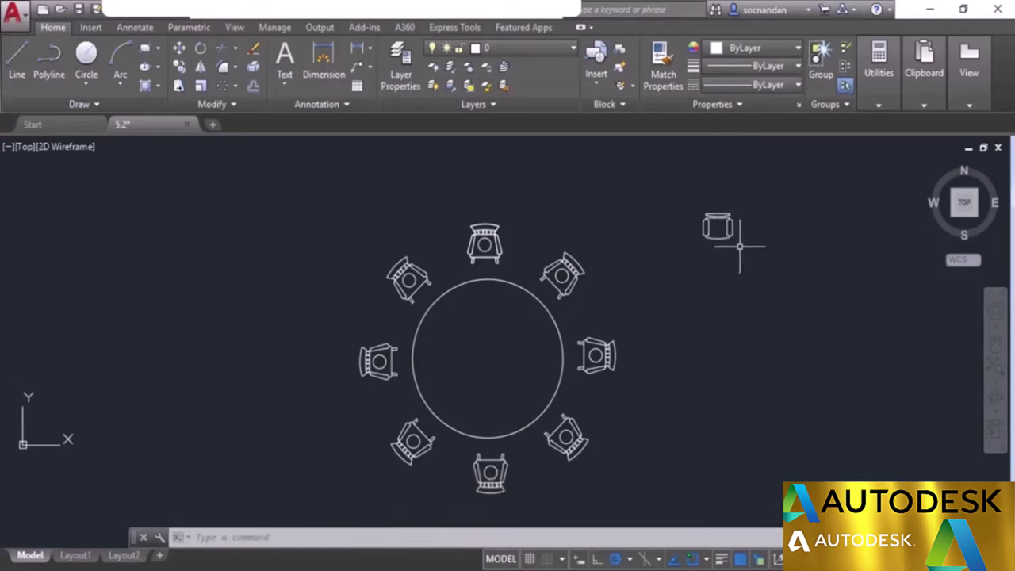
pyautogui.click(716, 249)
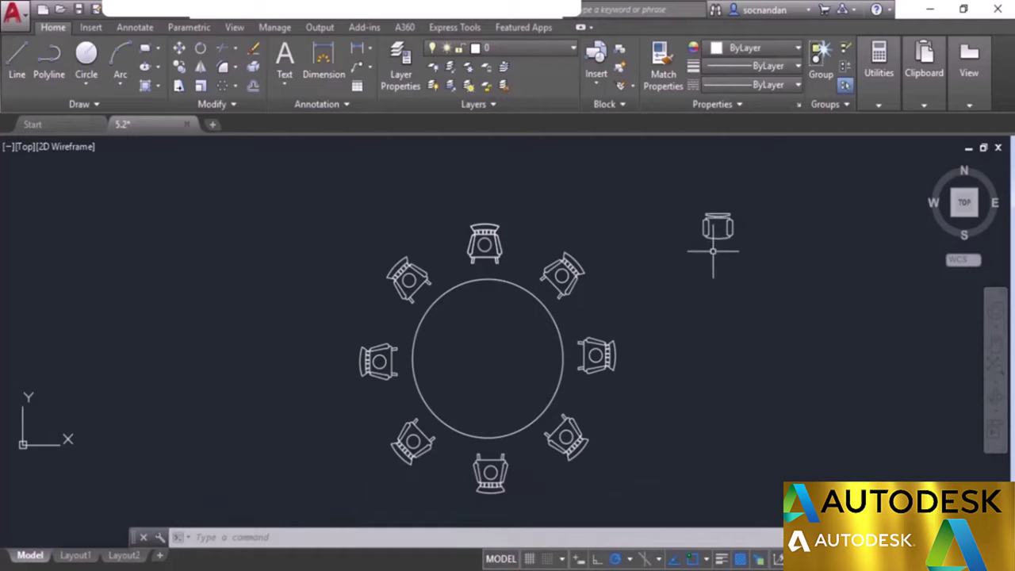
# Step: Replace the top chair of the polar array with the desk chair and close the array
pyautogui.click(582, 275)
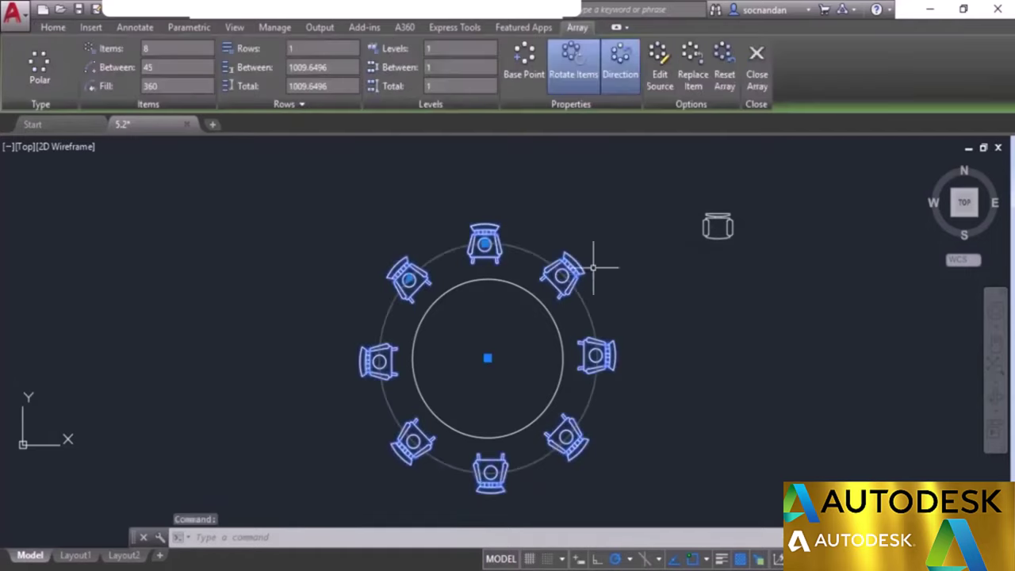
pyautogui.click(689, 74)
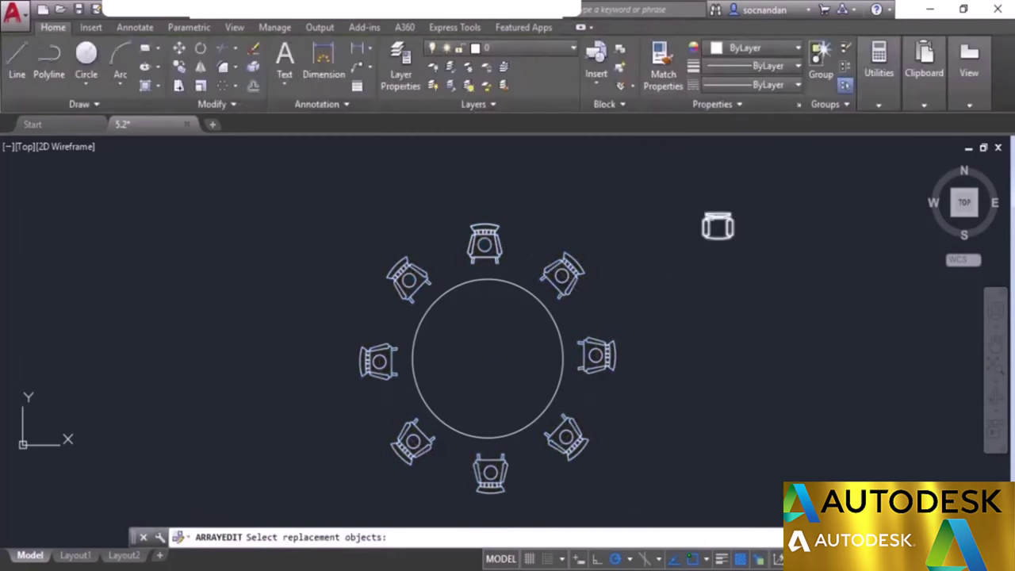
pyautogui.click(712, 219)
pyautogui.press('Return')
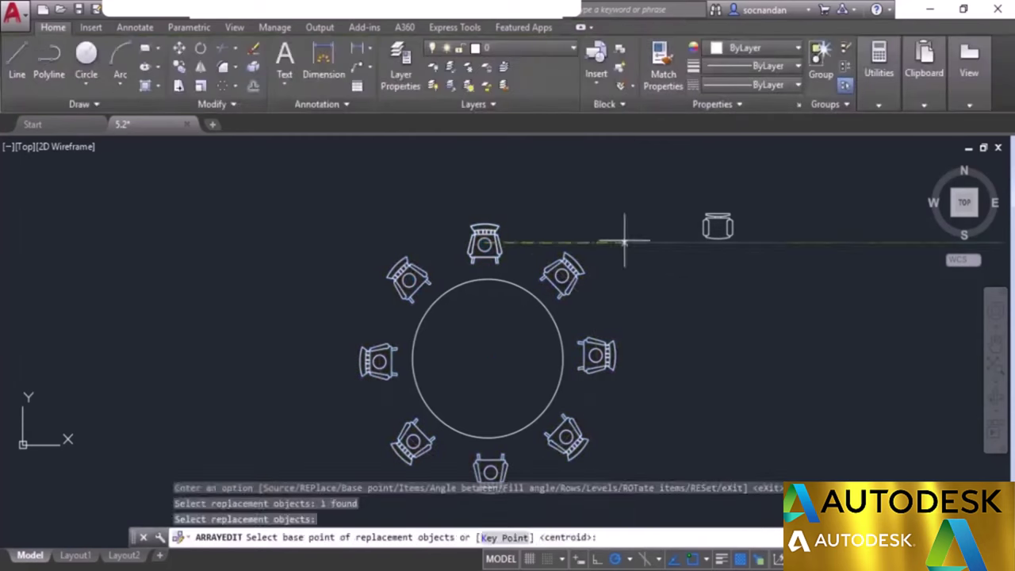
pyautogui.click(717, 228)
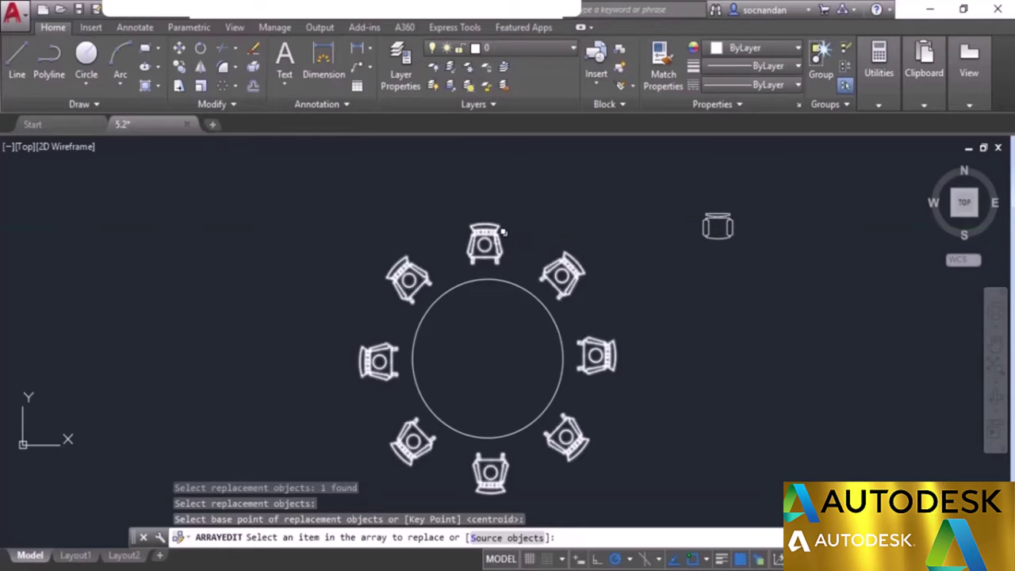
pyautogui.click(502, 230)
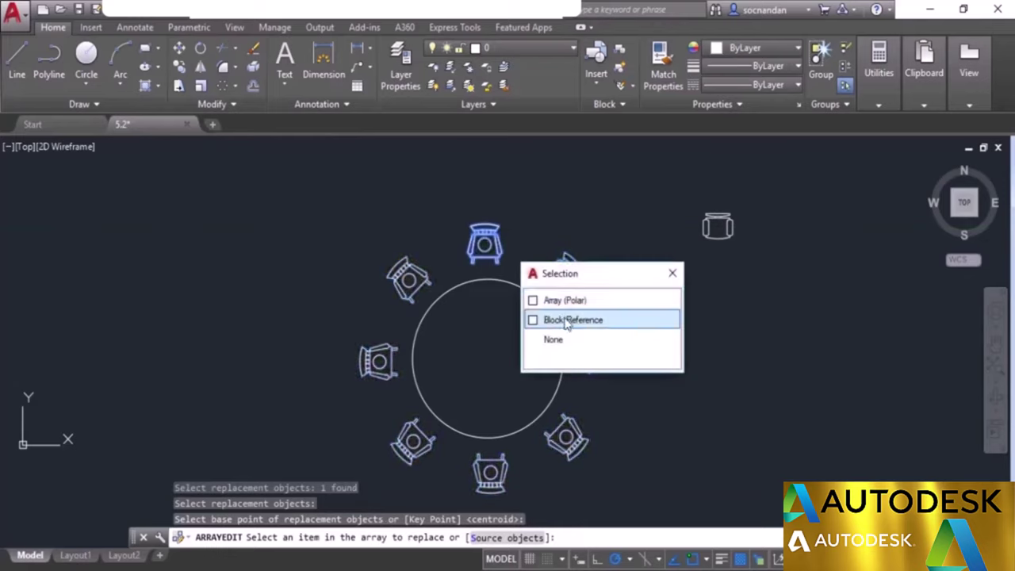
pyautogui.click(566, 302)
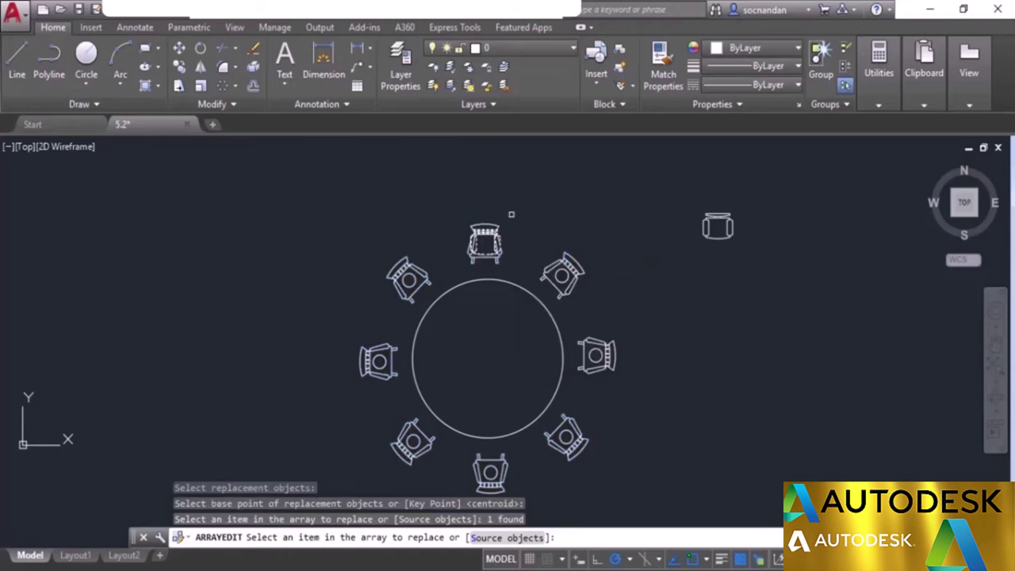
pyautogui.press('Return')
pyautogui.press('Return')
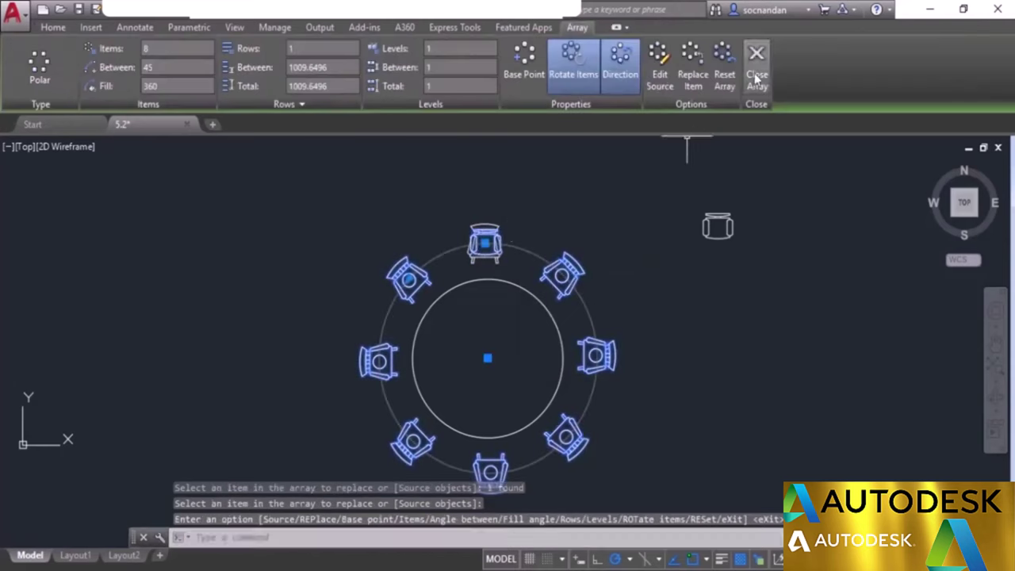
pyautogui.click(756, 64)
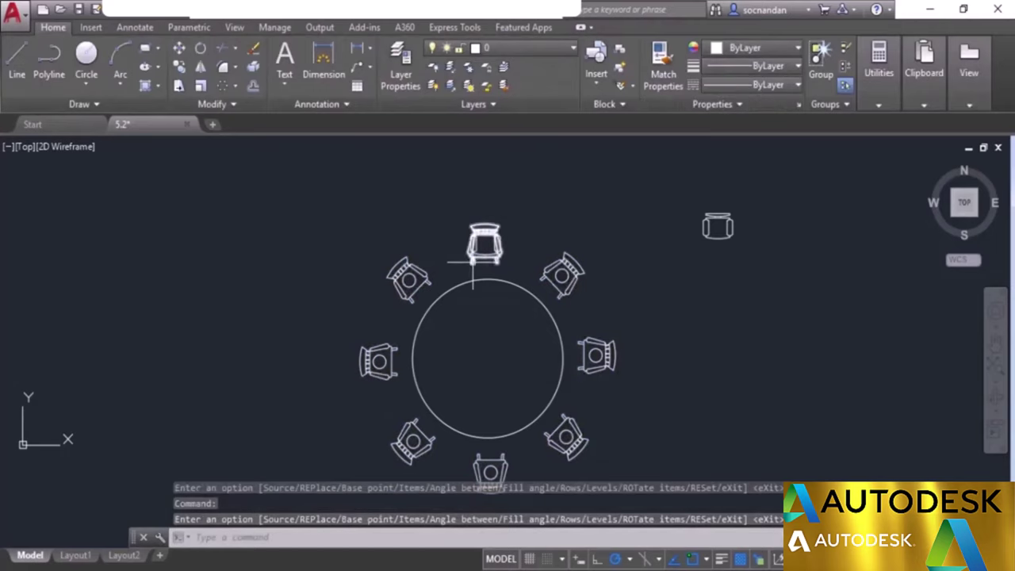
# Step: Erase the picked object at the table's top and finish editing the chair array
pyautogui.click(472, 261)
pyautogui.rightClick(420, 234)
pyautogui.click(456, 266)
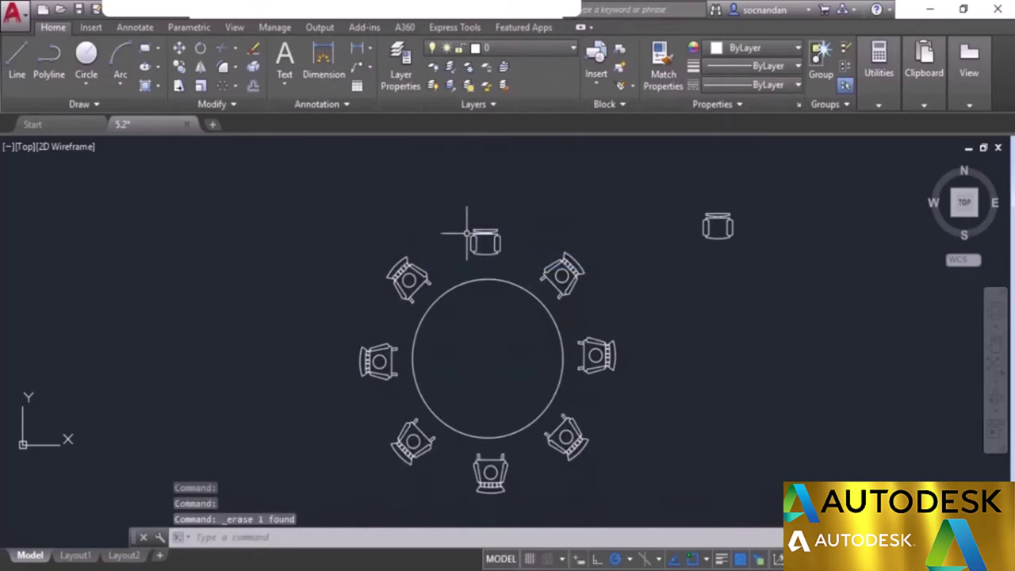
pyautogui.click(491, 238)
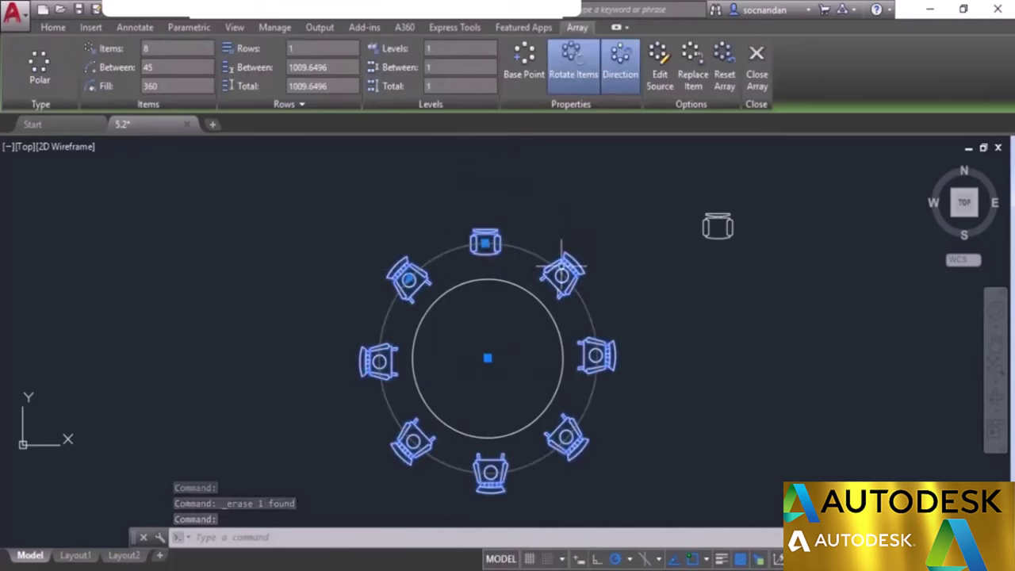
pyautogui.click(757, 79)
# Step: Erase the leftover standalone desk chair and reselect the ring of chairs
pyautogui.click(725, 272)
pyautogui.click(690, 185)
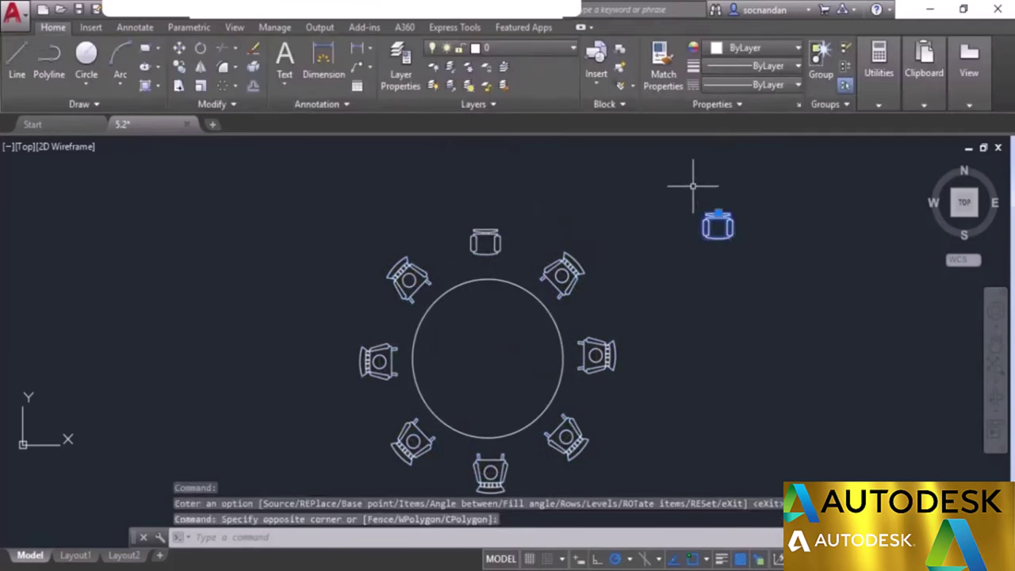
pyautogui.rightClick(694, 190)
pyautogui.click(728, 262)
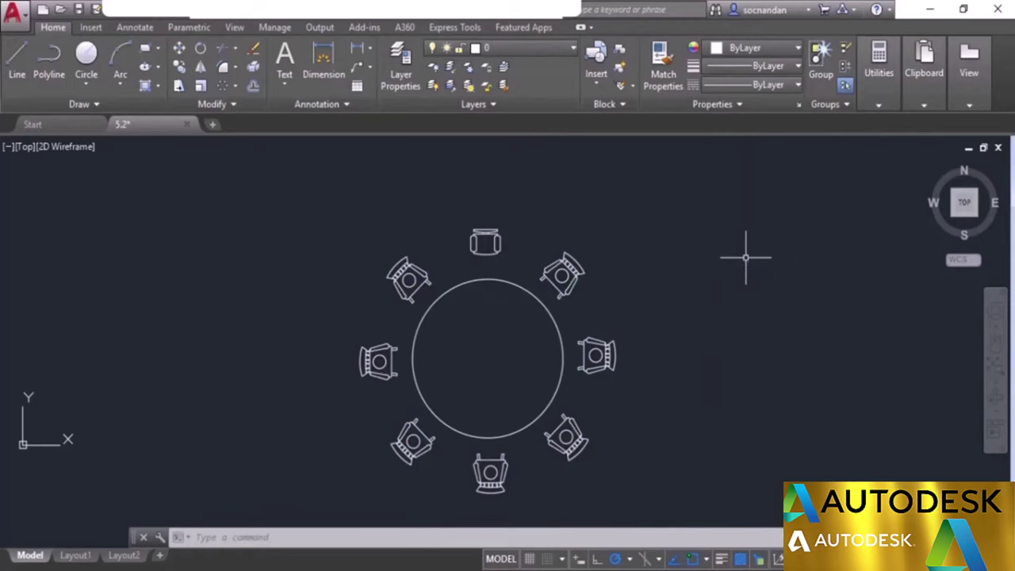
pyautogui.click(562, 258)
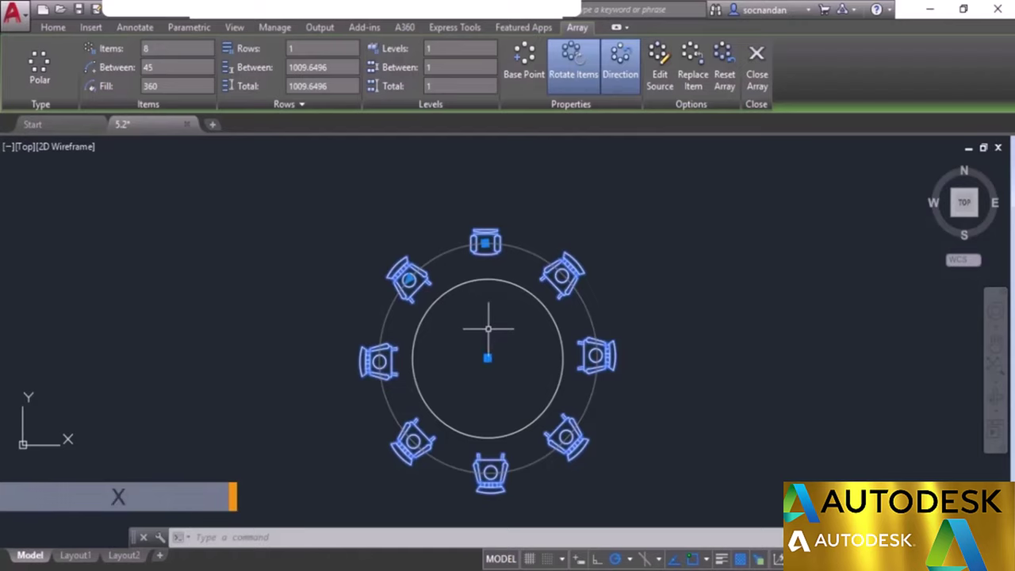
# Step: Explode the chair ring into separate chairs with X (EXPLODE)
pyautogui.write('x')
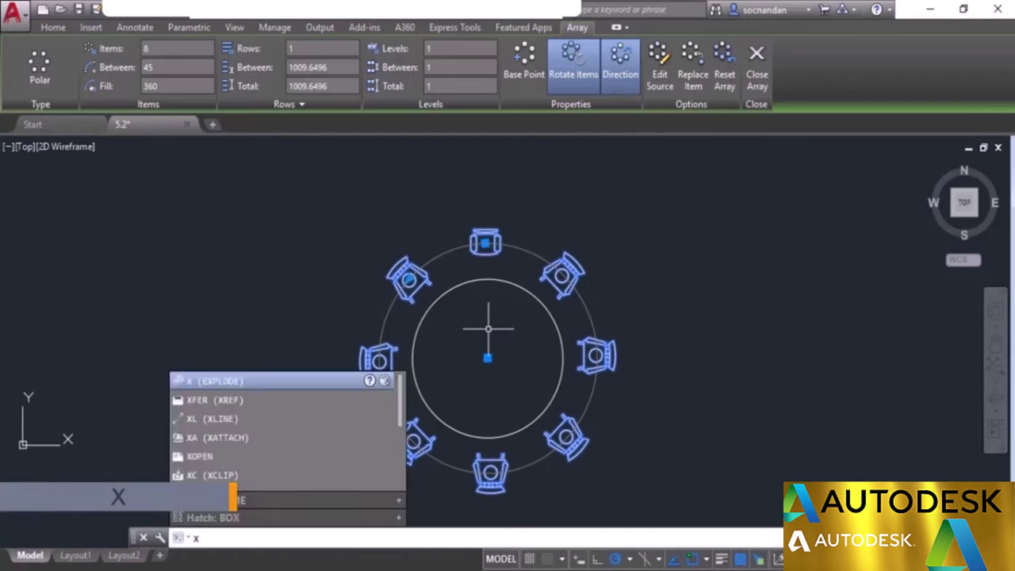
pyautogui.press('Return')
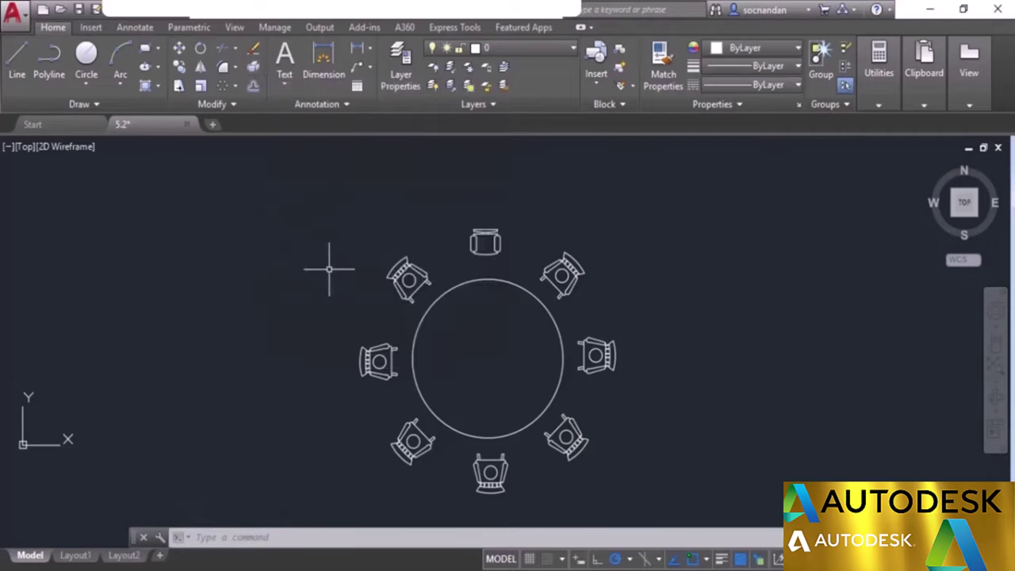
pyautogui.click(404, 277)
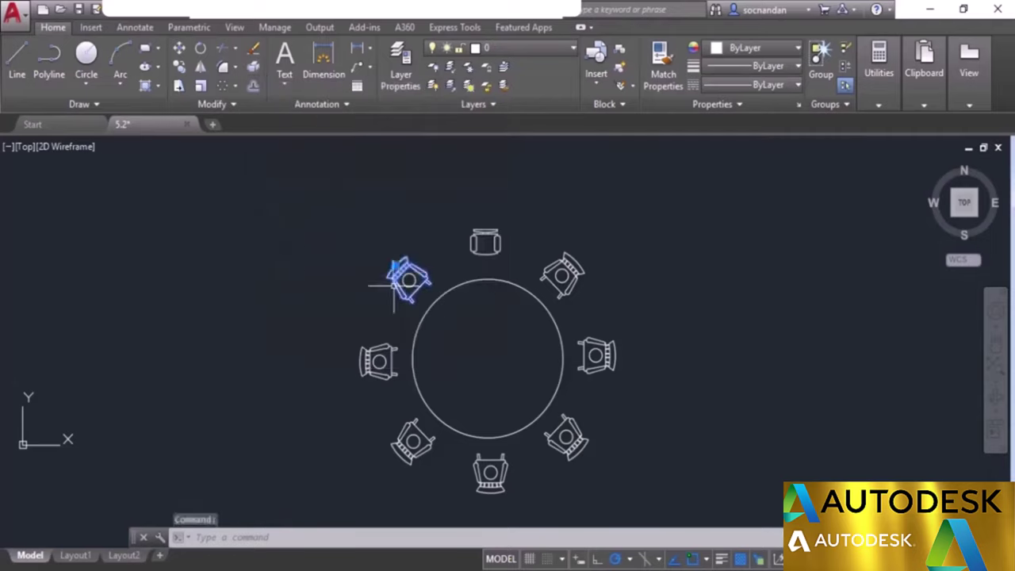
pyautogui.click(375, 358)
pyautogui.click(411, 436)
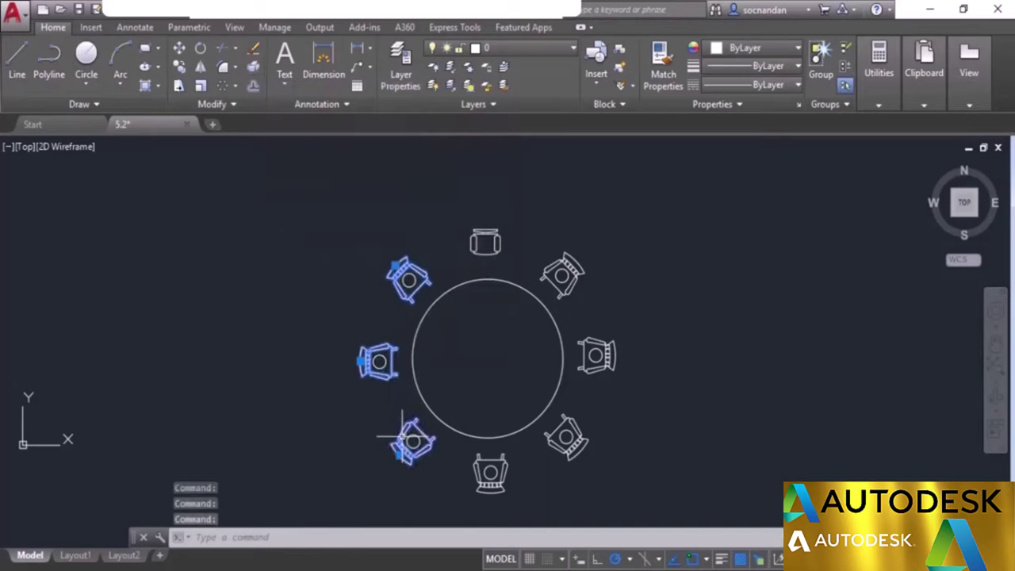
pyautogui.press('Escape')
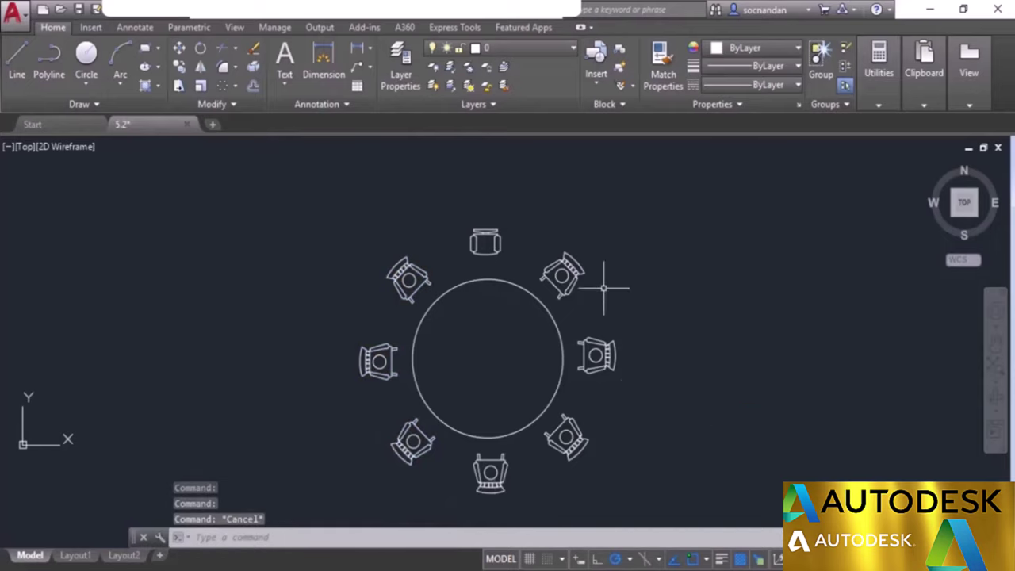
# Step: Erase the desk chair at the top of the round table
pyautogui.click(487, 236)
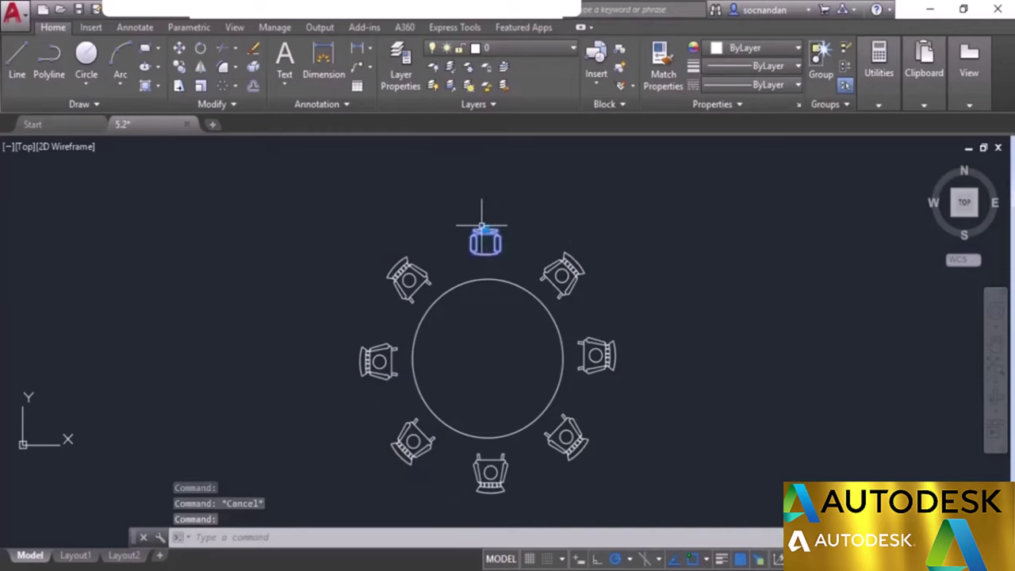
pyautogui.rightClick(478, 203)
pyautogui.click(527, 260)
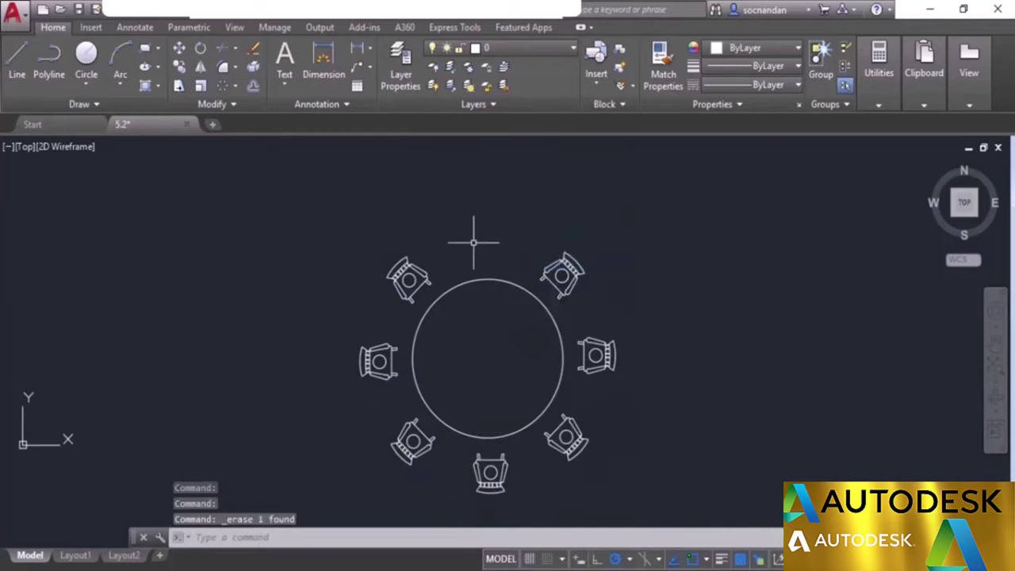
pyautogui.click(598, 91)
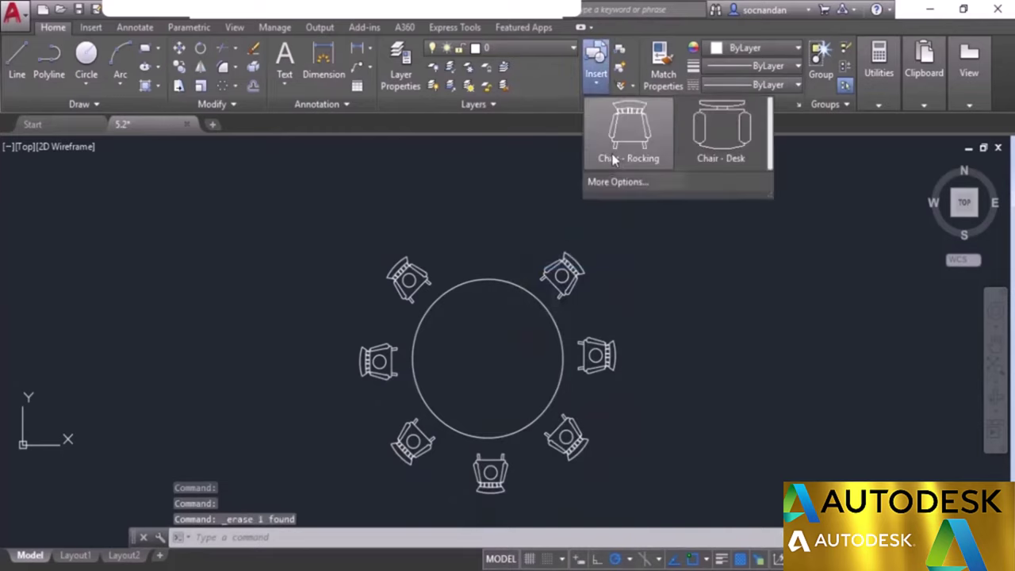
# Step: Place a Chair - Rocking block at the top of the round table
pyautogui.click(608, 150)
pyautogui.click(488, 220)
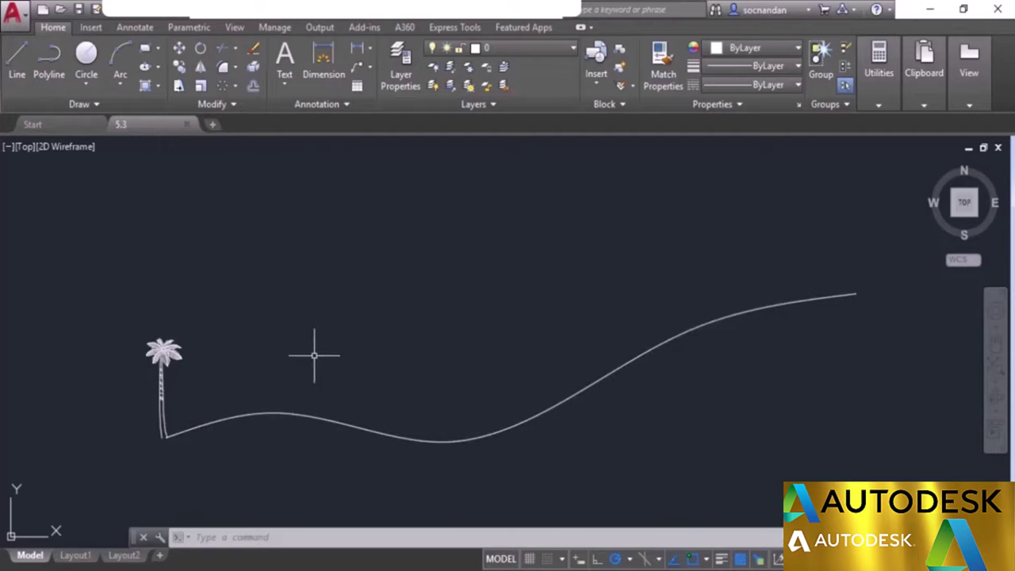
# Step: Create a path array of the palm tree block along the wavy curve
pyautogui.click(236, 87)
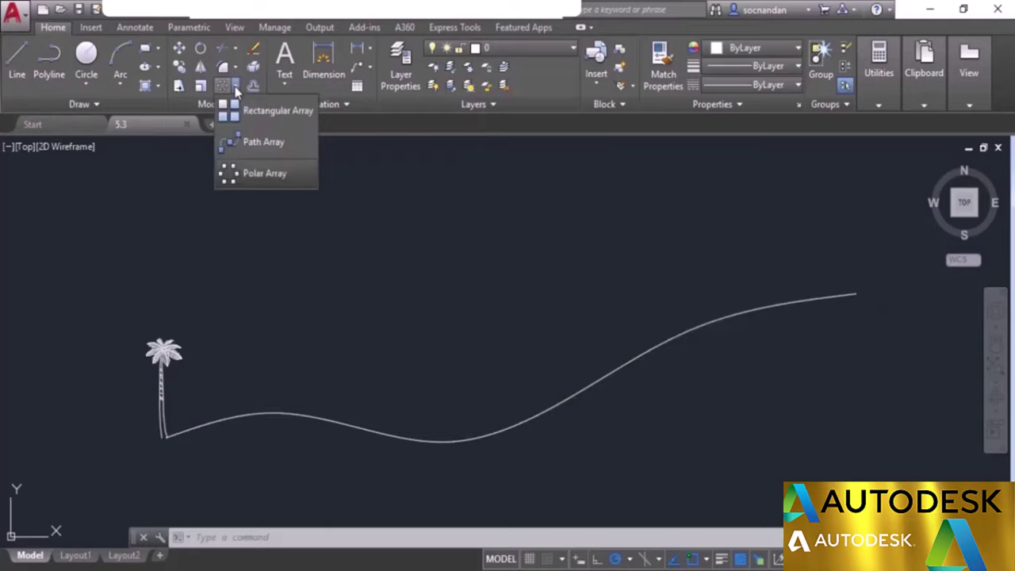
pyautogui.click(262, 141)
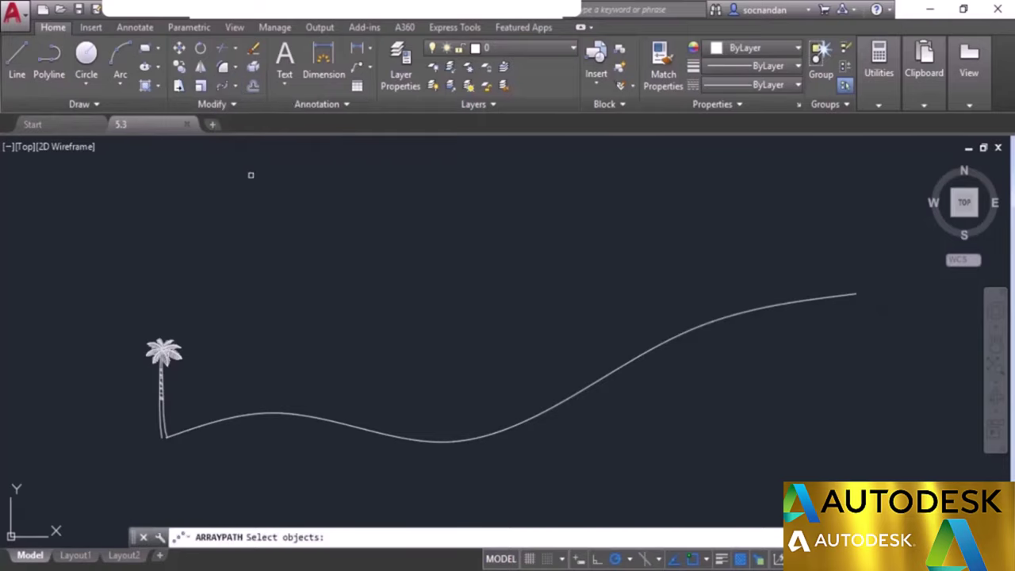
pyautogui.click(179, 345)
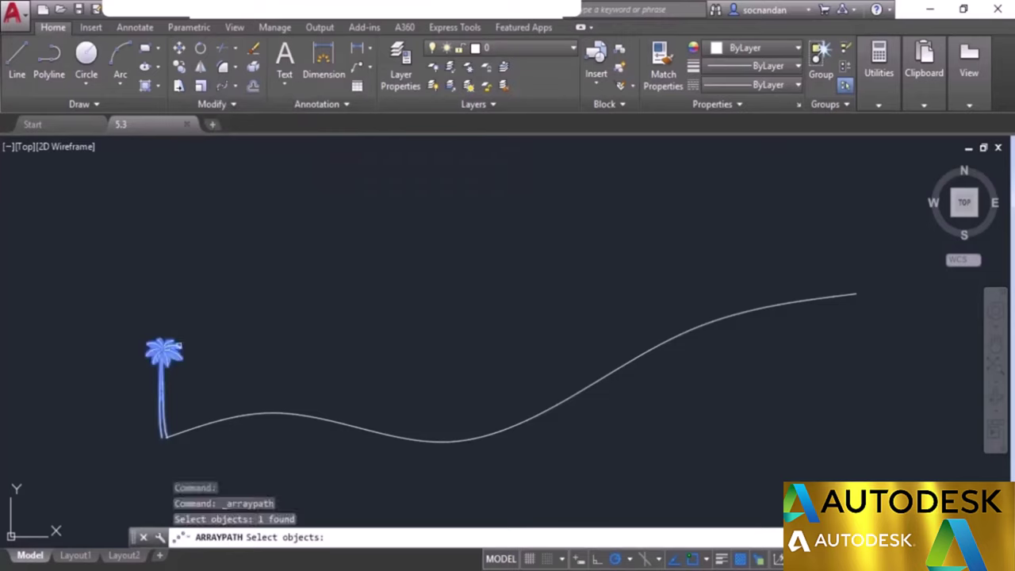
pyautogui.press('Return')
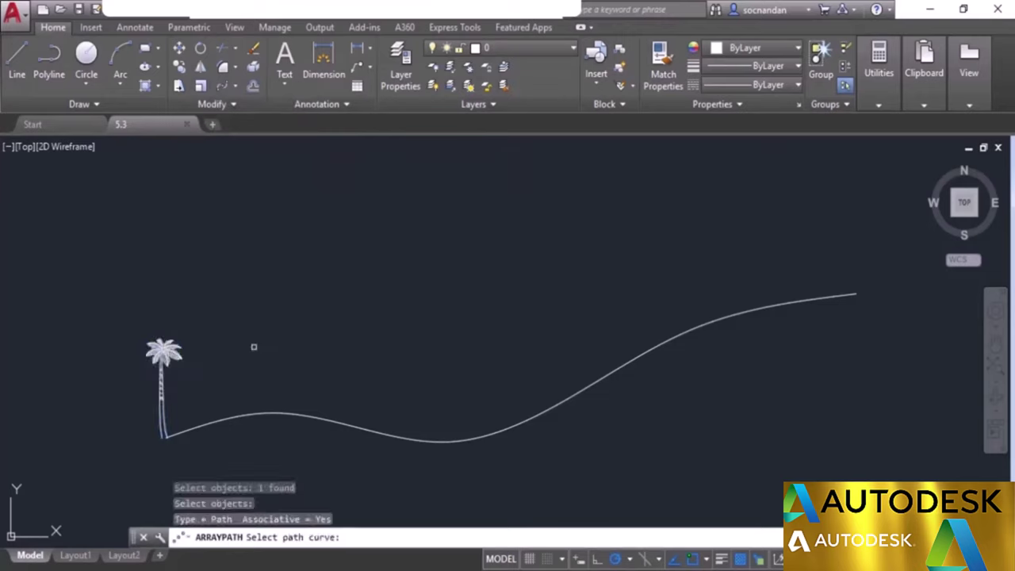
pyautogui.click(285, 413)
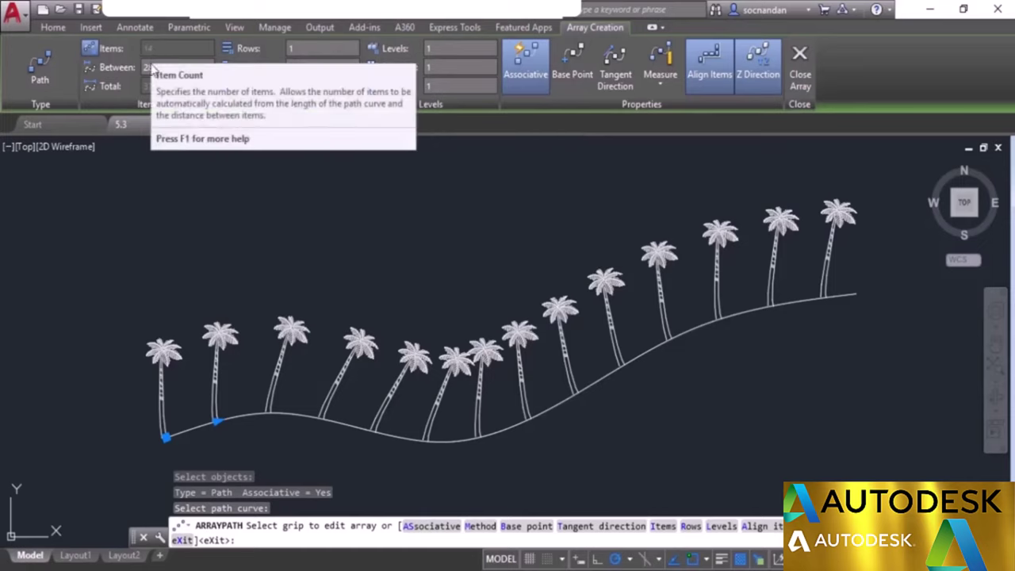
# Step: Set the array spacing to 4000, then switch to Divide with 8 items
pyautogui.click(183, 67)
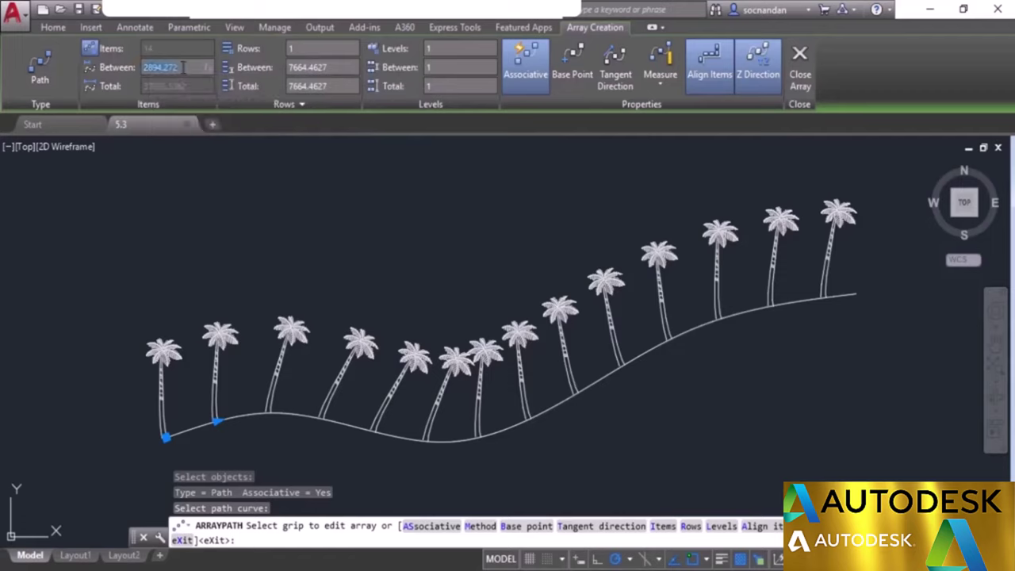
pyautogui.write('4000')
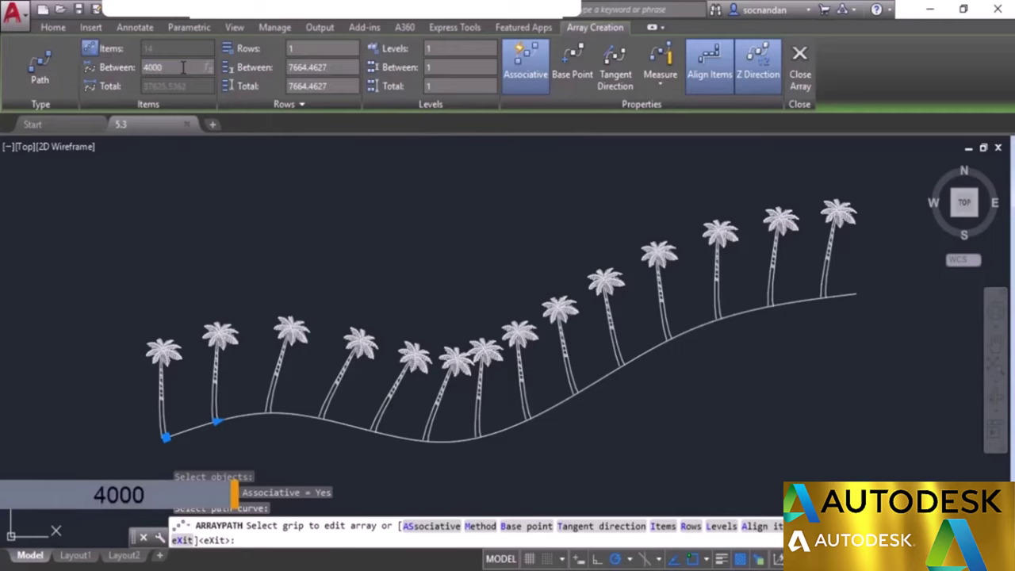
pyautogui.press('Return')
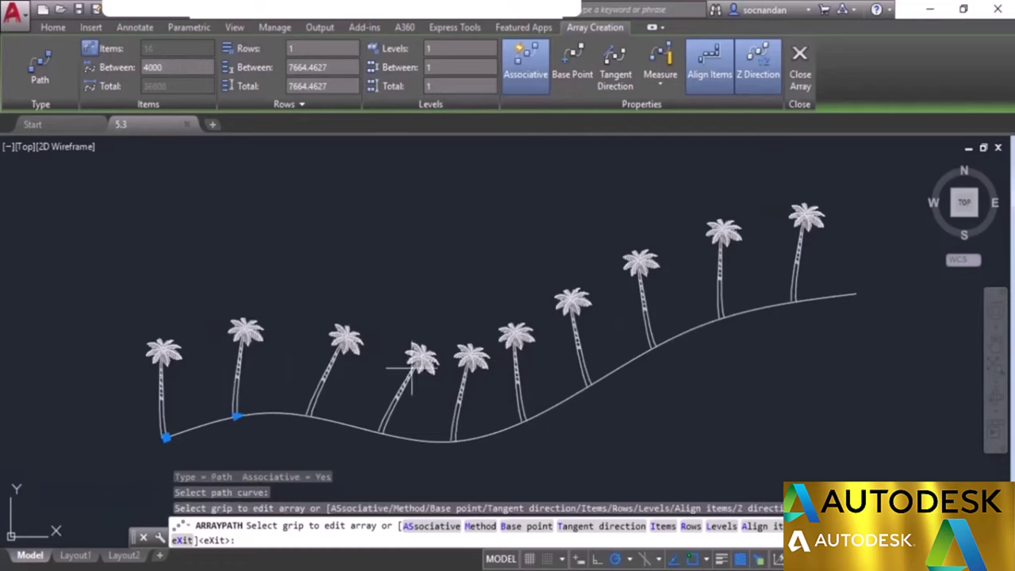
pyautogui.click(664, 82)
pyautogui.click(666, 117)
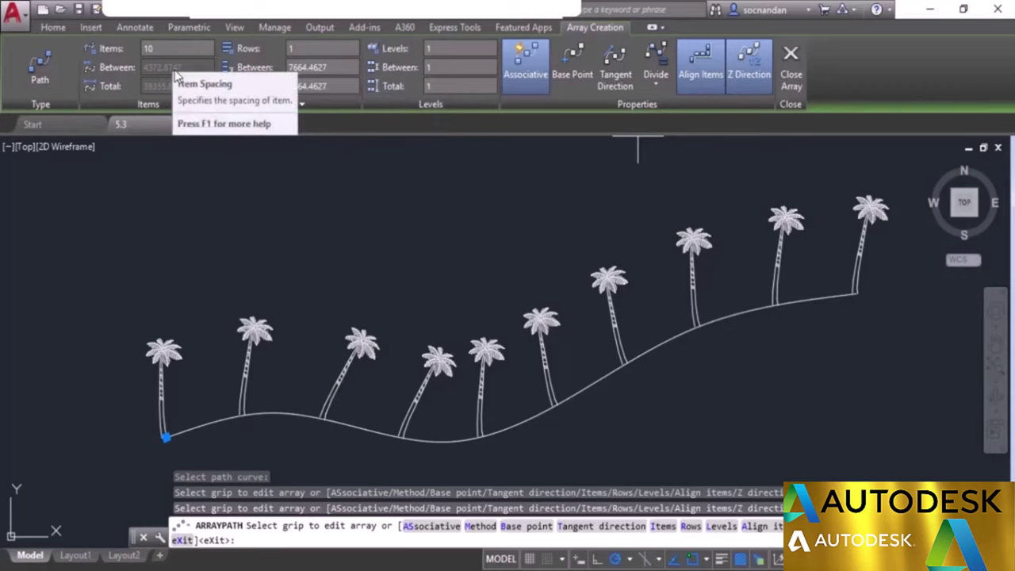
pyautogui.click(174, 48)
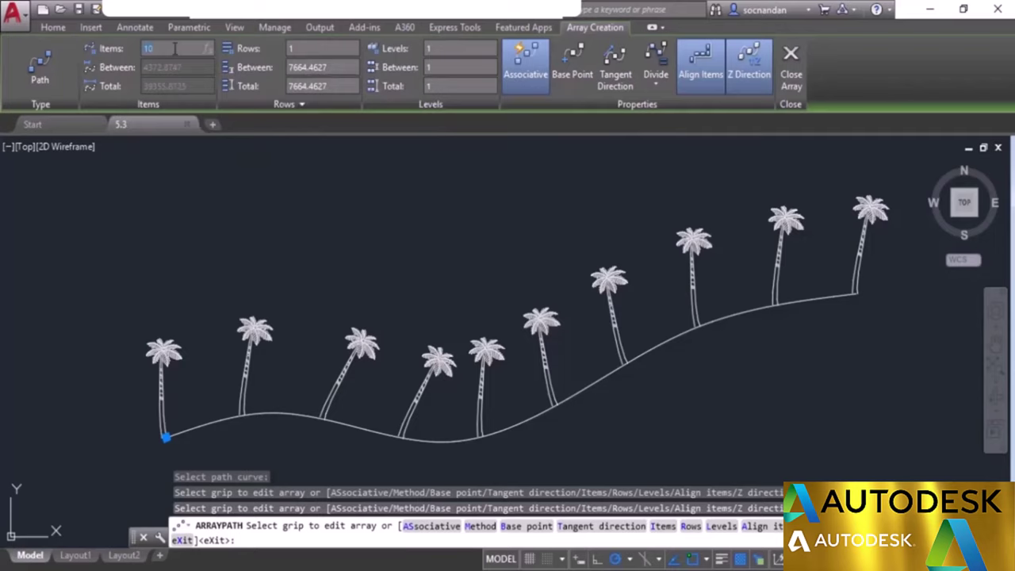
pyautogui.write('8')
pyautogui.press('Return')
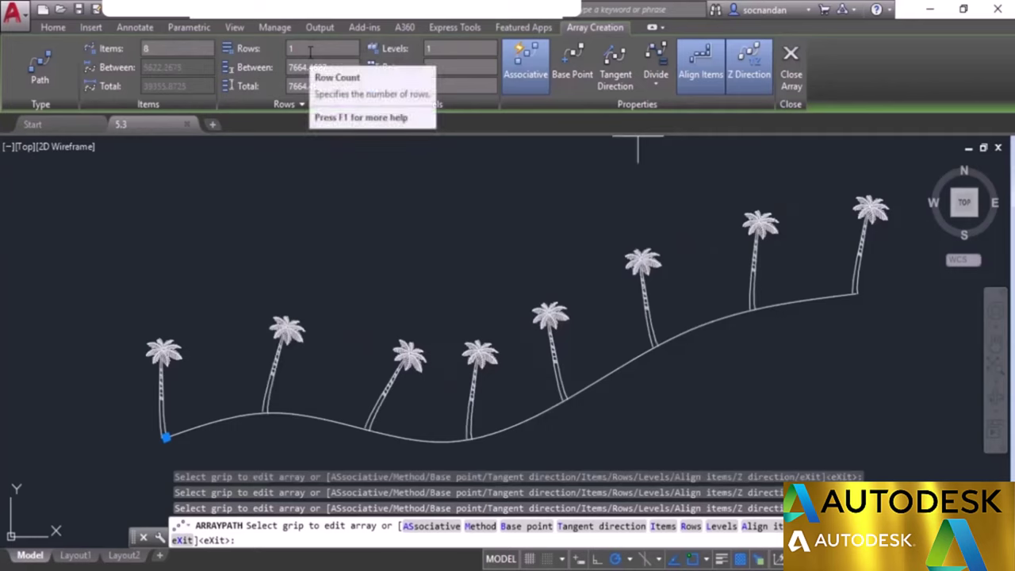
pyautogui.click(310, 50)
pyautogui.write('3')
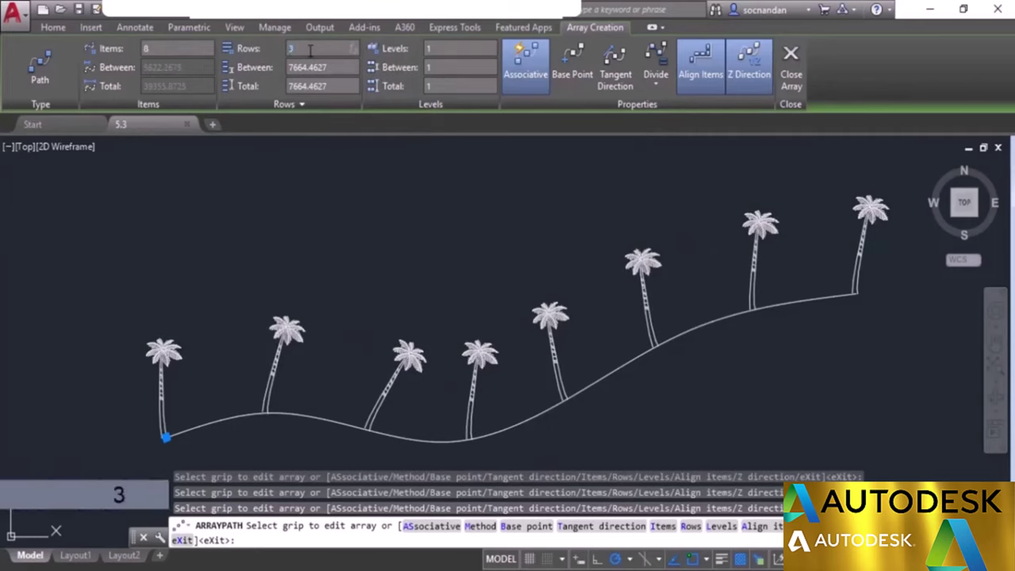
pyautogui.press('Return')
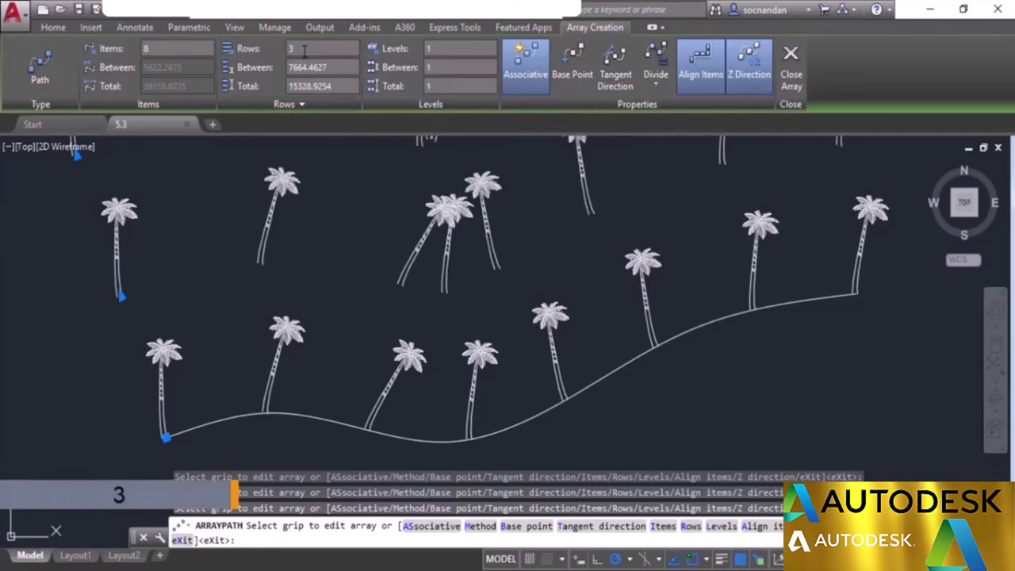
pyautogui.scroll(-2, 448, 235)
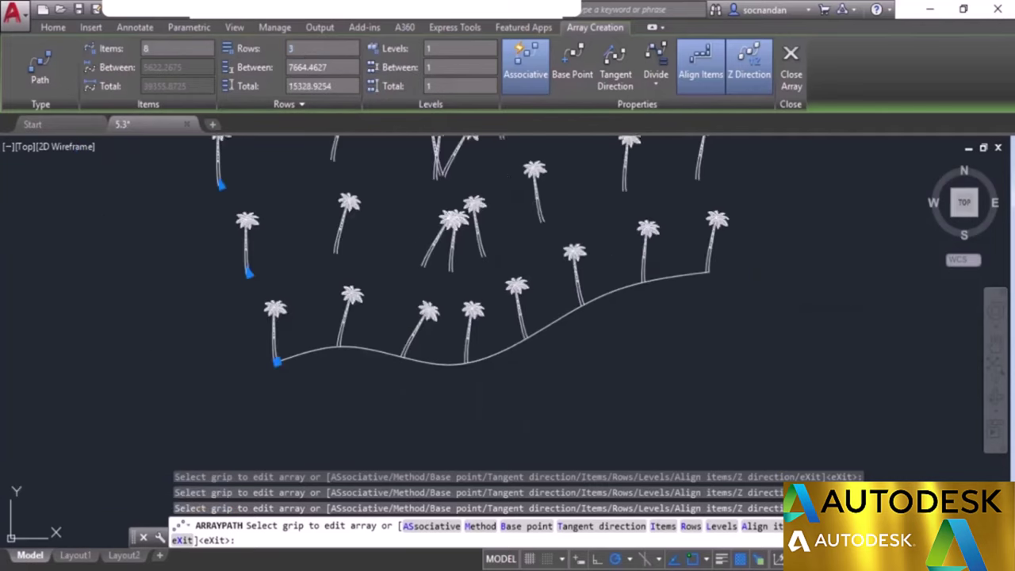
pyautogui.moveTo(436, 163); pyautogui.dragTo(419, 233, button='middle')
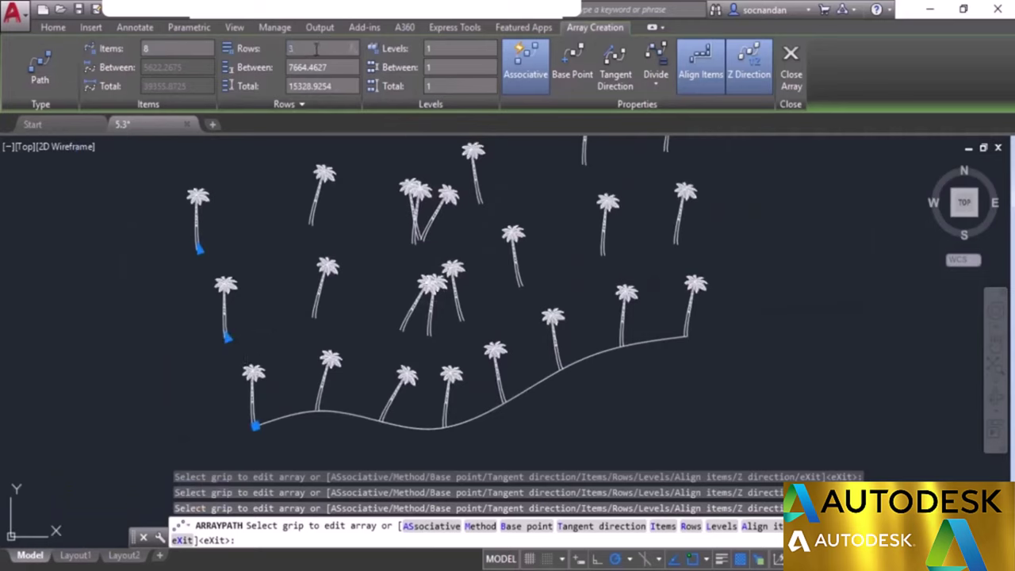
pyautogui.write('1')
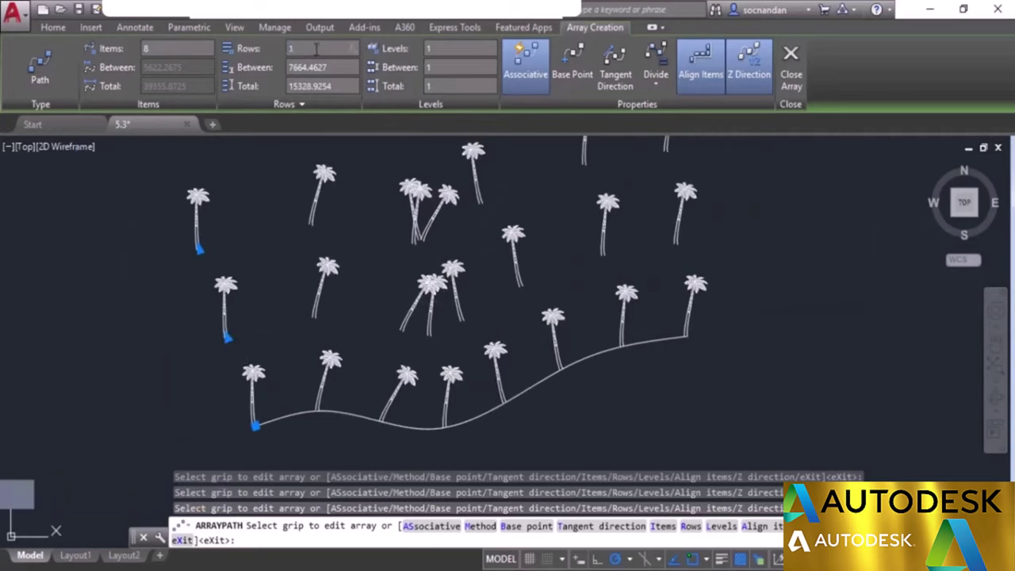
pyautogui.press('Return')
pyautogui.scroll(3, 527, 364)
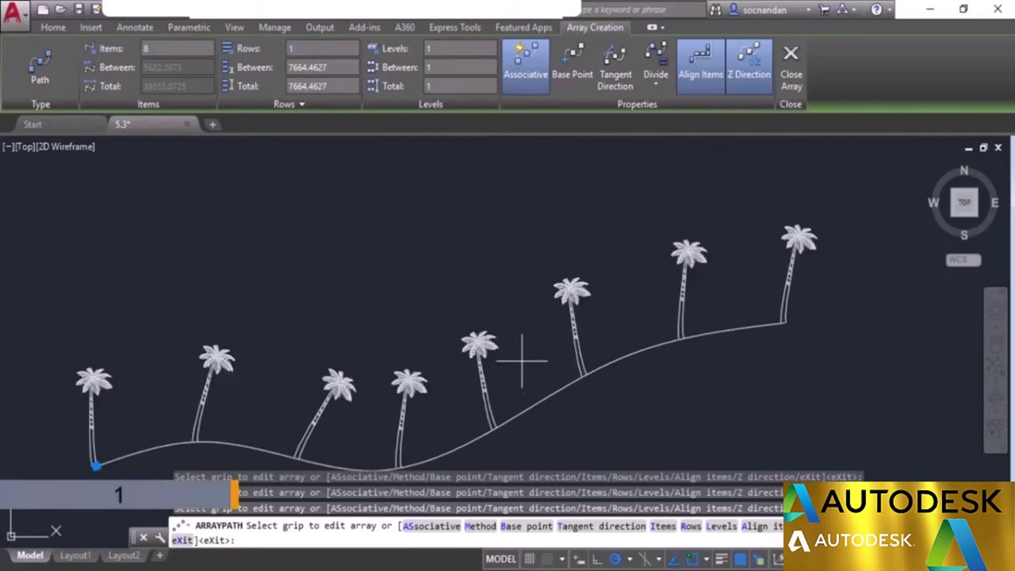
pyautogui.moveTo(521, 380)
pyautogui.mouseDown(button='middle')
pyautogui.moveTo(582, 331)
pyautogui.moveTo(582, 340)
pyautogui.mouseUp(button='middle')
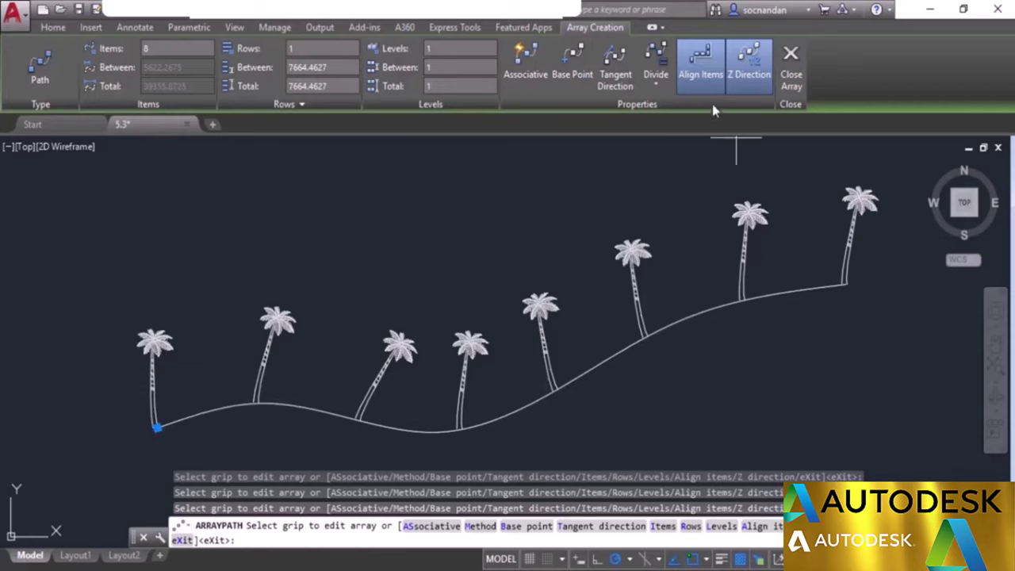
# Step: Turn Align Items off and back on, then close the palm tree array
pyautogui.click(702, 63)
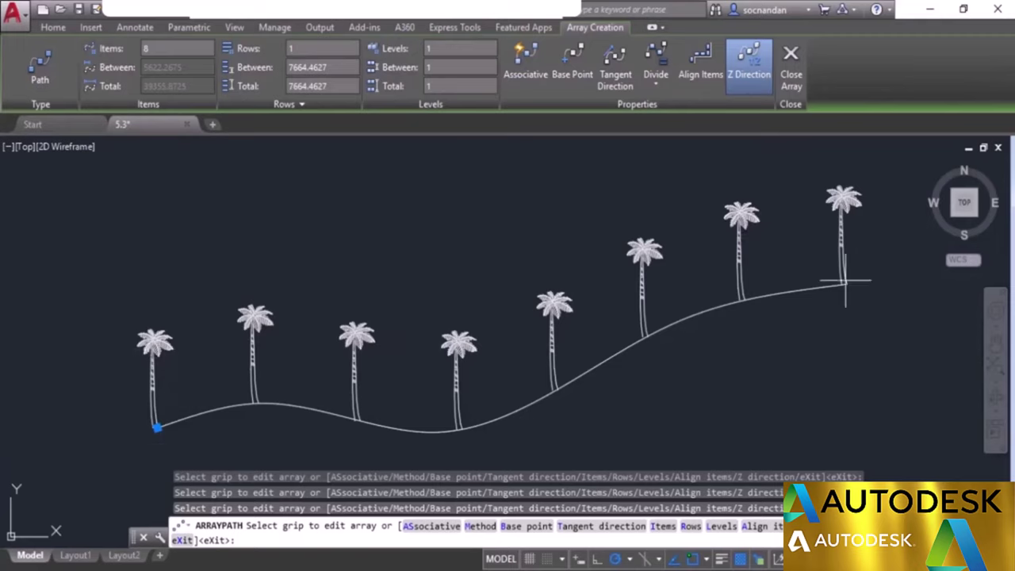
pyautogui.click(699, 64)
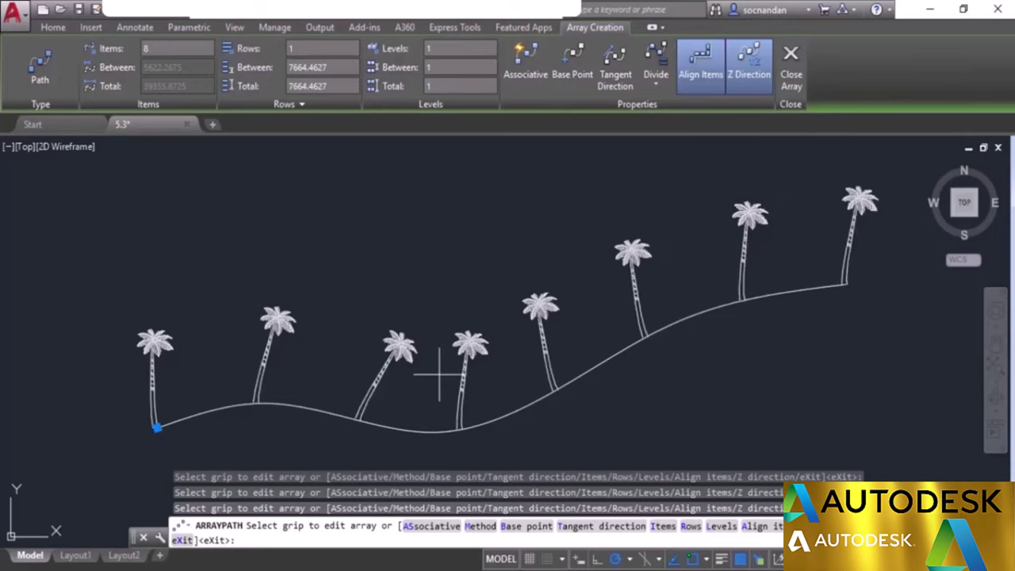
pyautogui.click(792, 71)
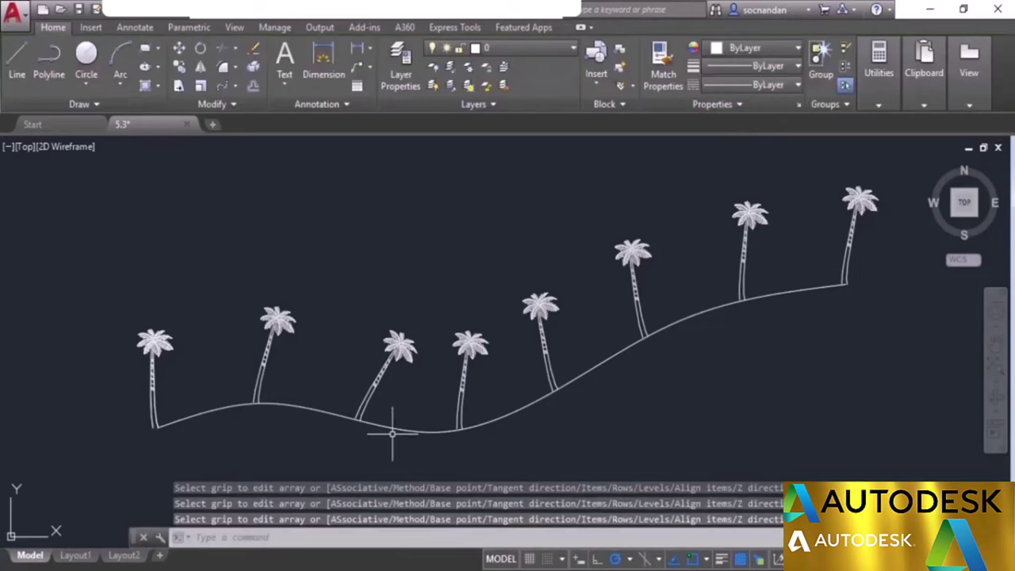
# Step: Select the leftmost palm tree through selection cycling, then clear the selection
pyautogui.click(161, 340)
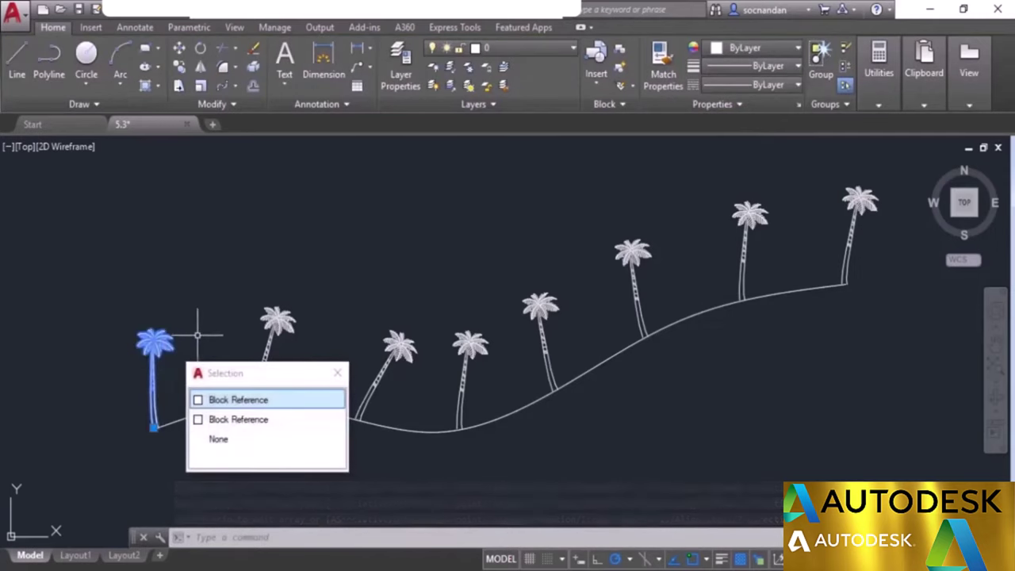
pyautogui.click(198, 335)
pyautogui.click(202, 310)
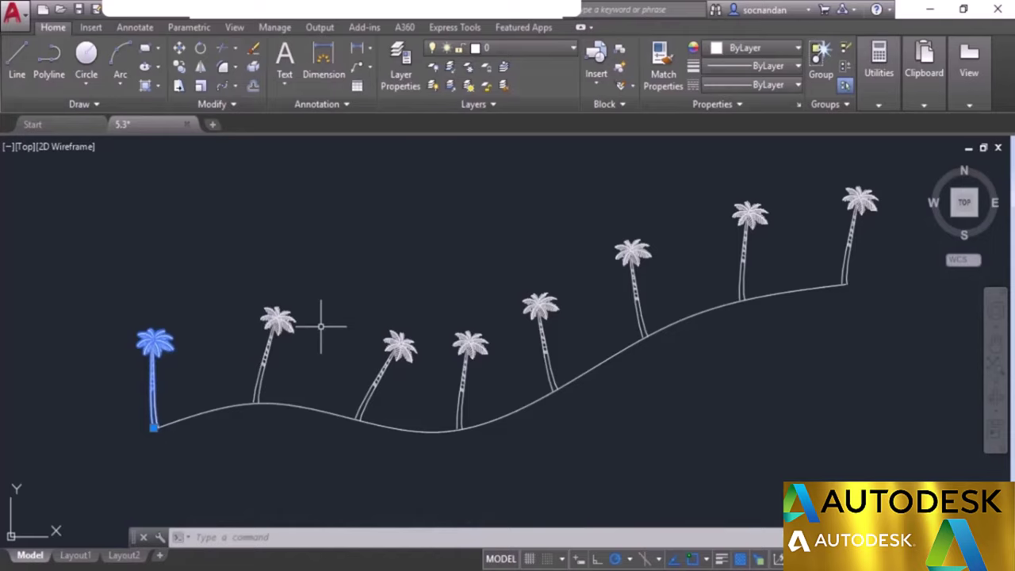
pyautogui.press('Escape')
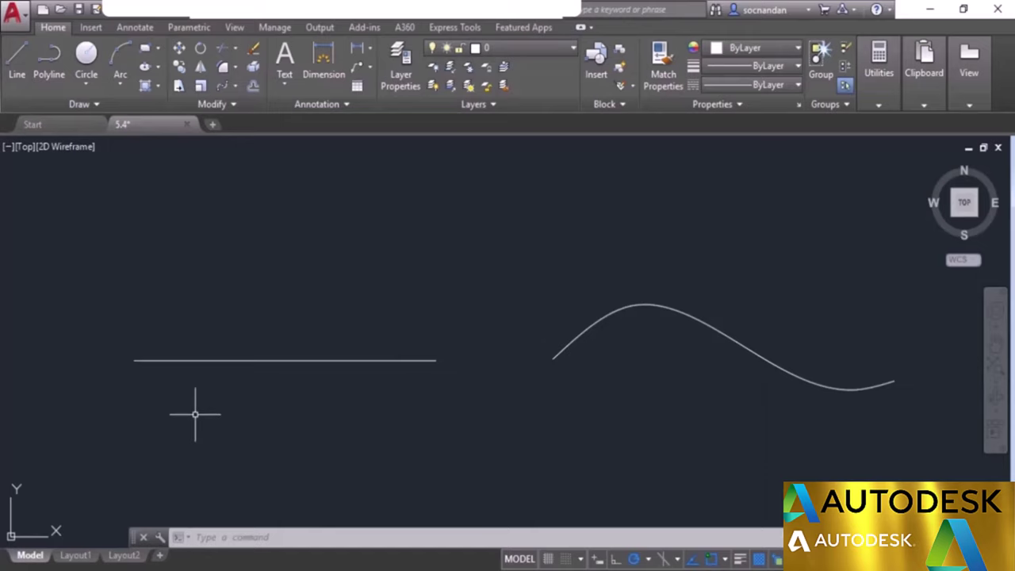
# Step: Divide the horizontal straight line into 6 equal segments
pyautogui.click(59, 103)
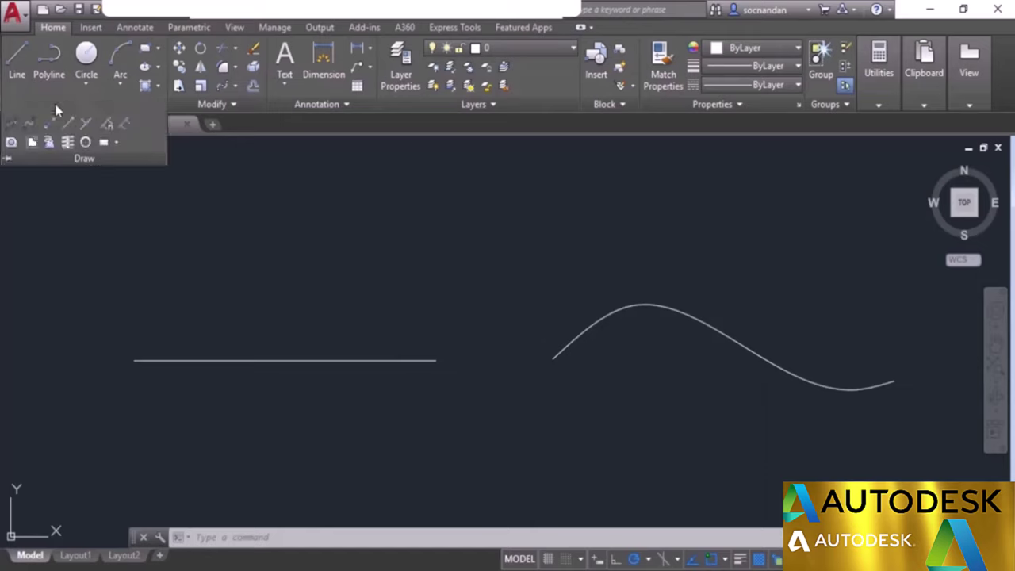
pyautogui.click(107, 126)
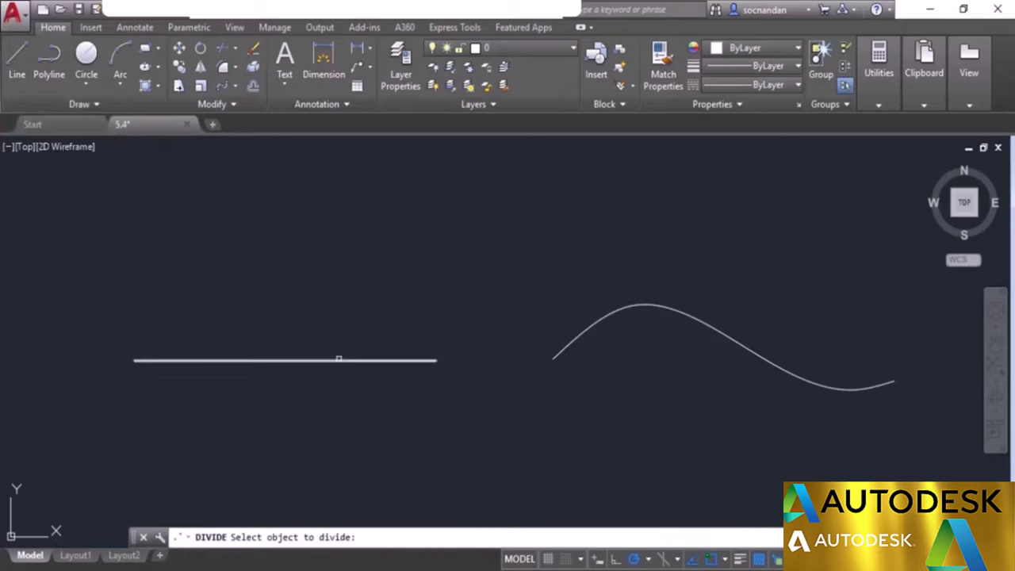
pyautogui.click(338, 359)
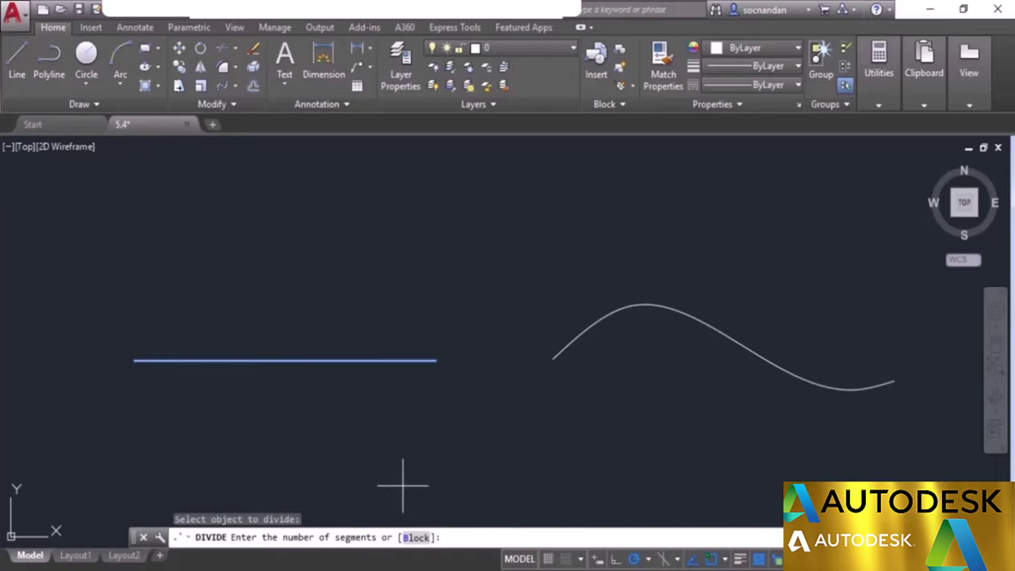
pyautogui.write('6')
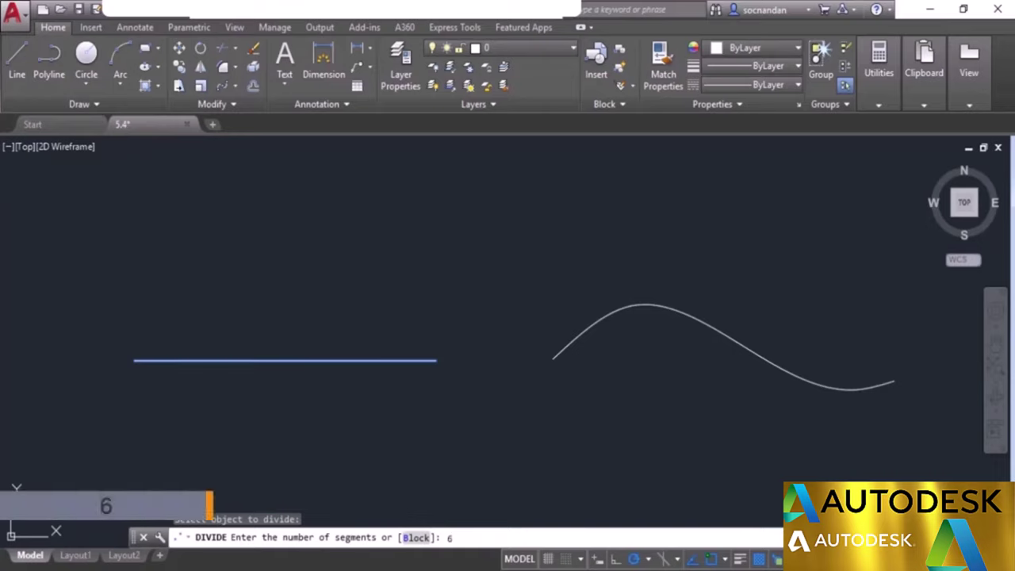
pyautogui.press('Return')
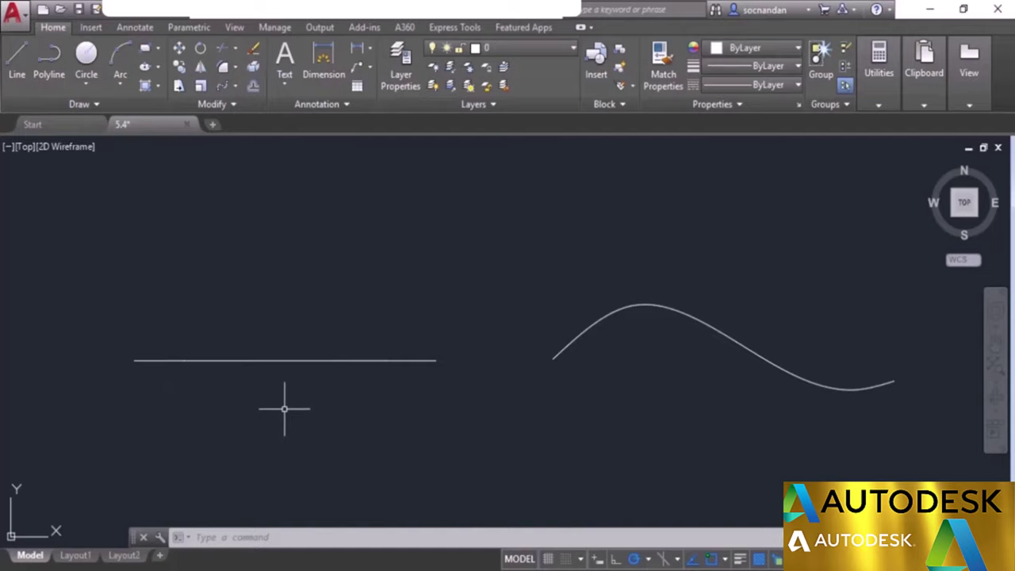
# Step: Set the point style to X through PTYPE and apply it
pyautogui.write('PTYPE')
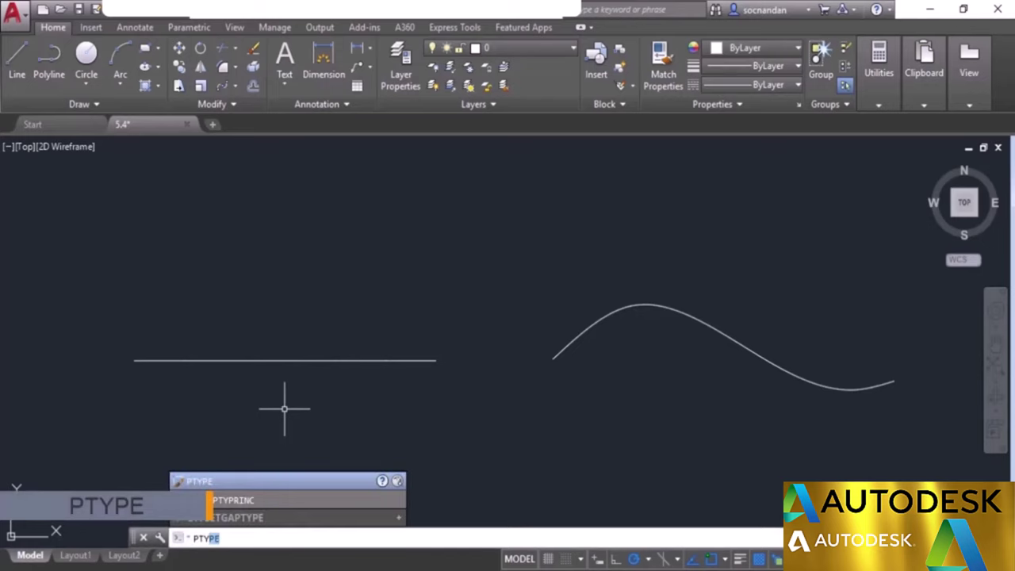
pyautogui.press('Return')
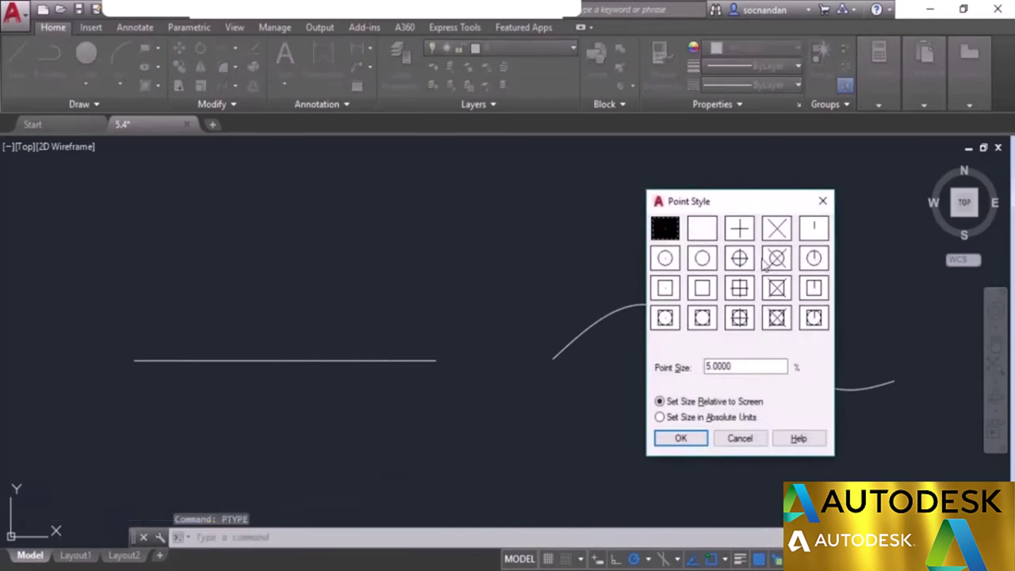
pyautogui.click(779, 229)
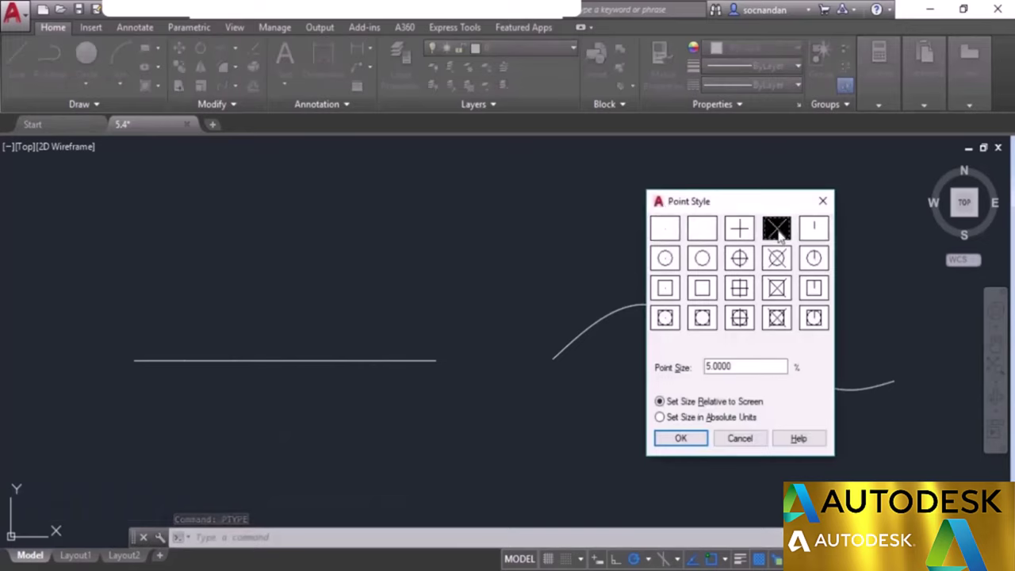
pyautogui.click(683, 438)
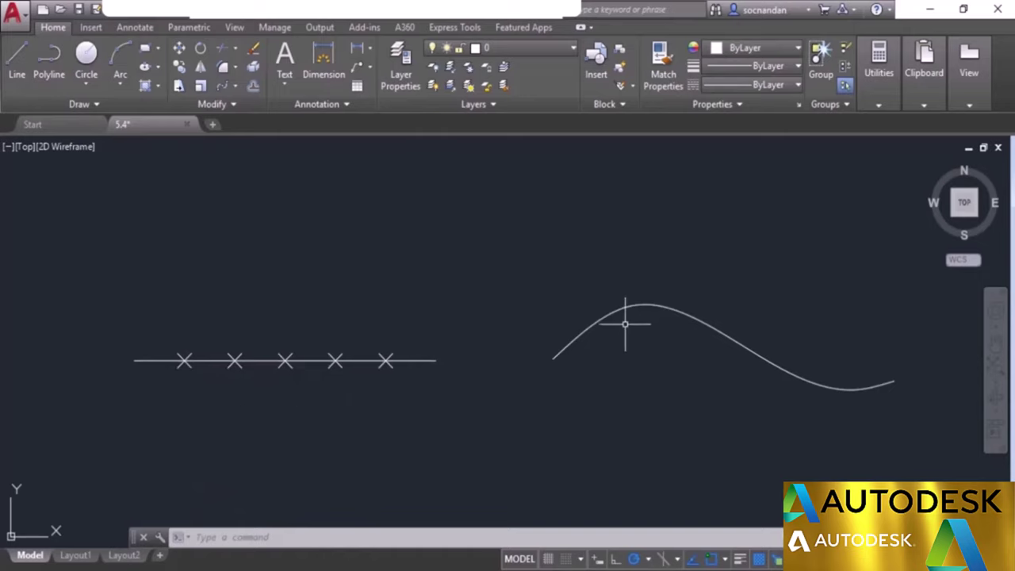
# Step: Divide the wavy curve into 9 equal parts, then undo the division
pyautogui.click(102, 104)
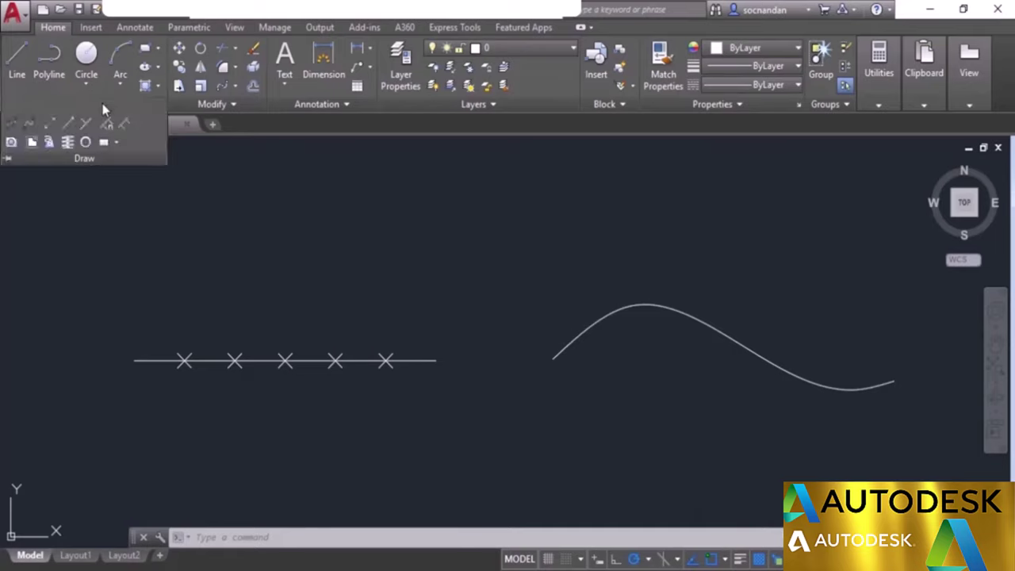
pyautogui.click(122, 127)
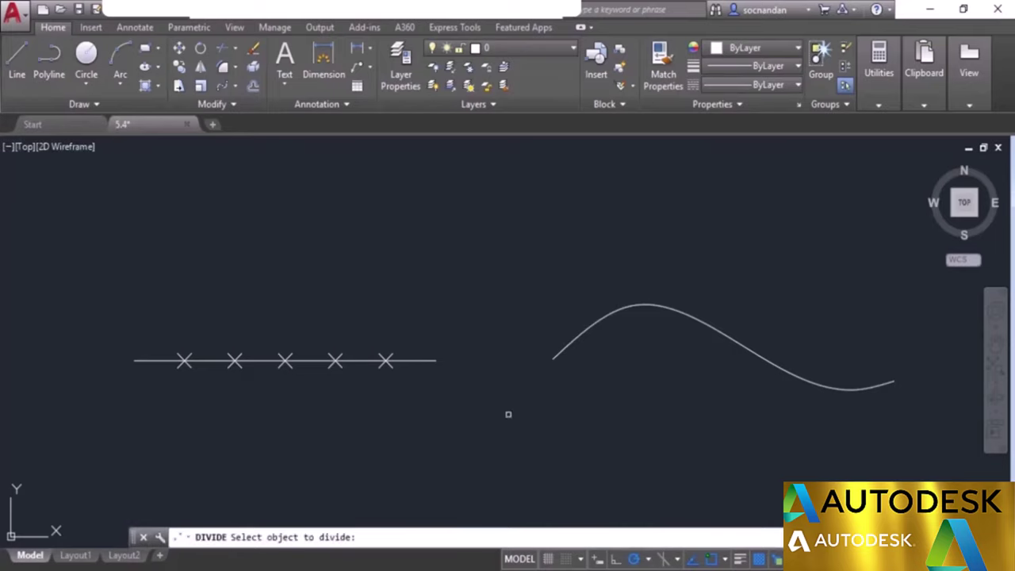
pyautogui.click(559, 353)
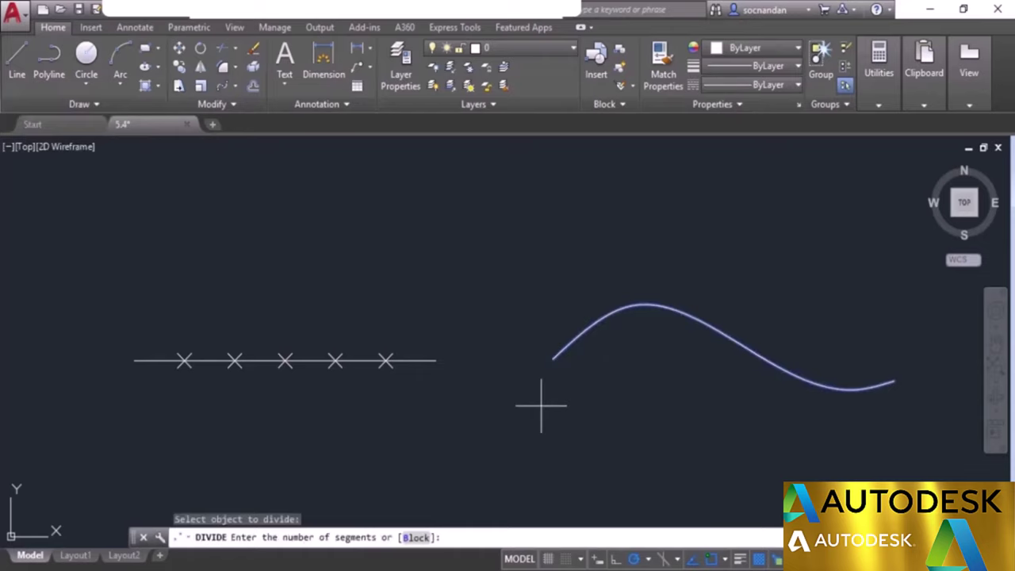
pyautogui.write('9')
pyautogui.press('Return')
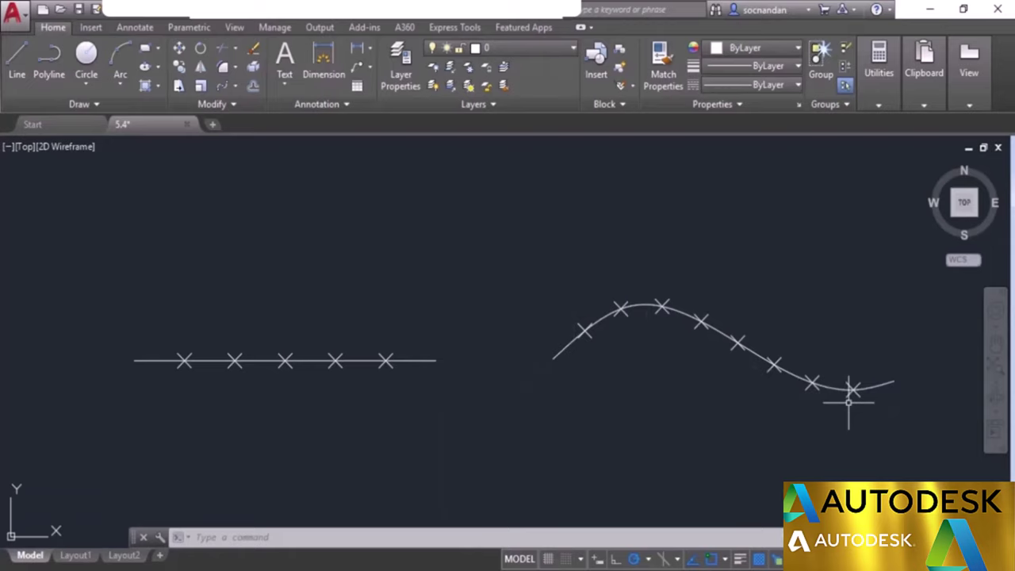
pyautogui.hotkey('ctrl', 'z')
pyautogui.hotkey('ctrl', 'z')
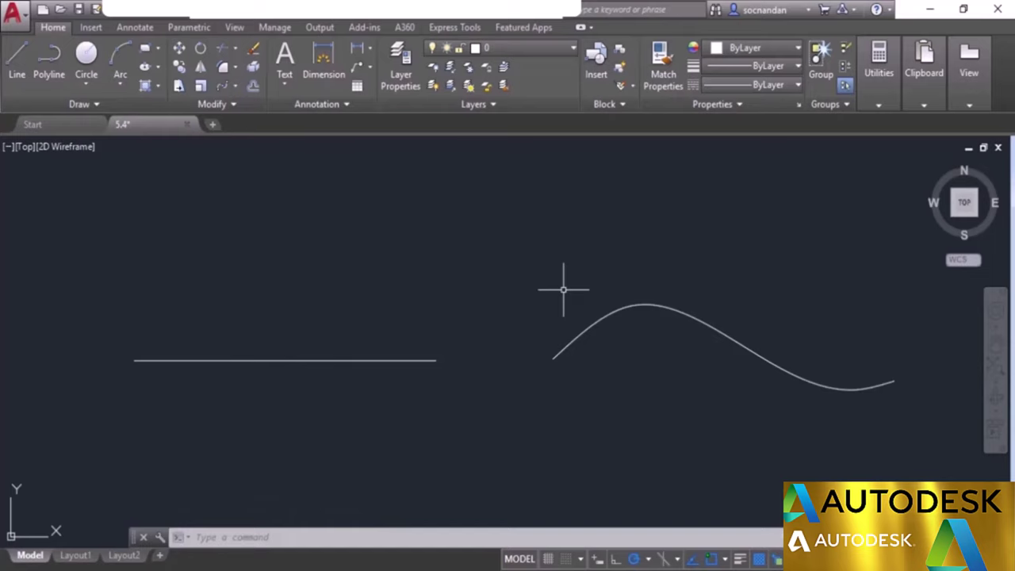
pyautogui.click(111, 104)
pyautogui.click(126, 127)
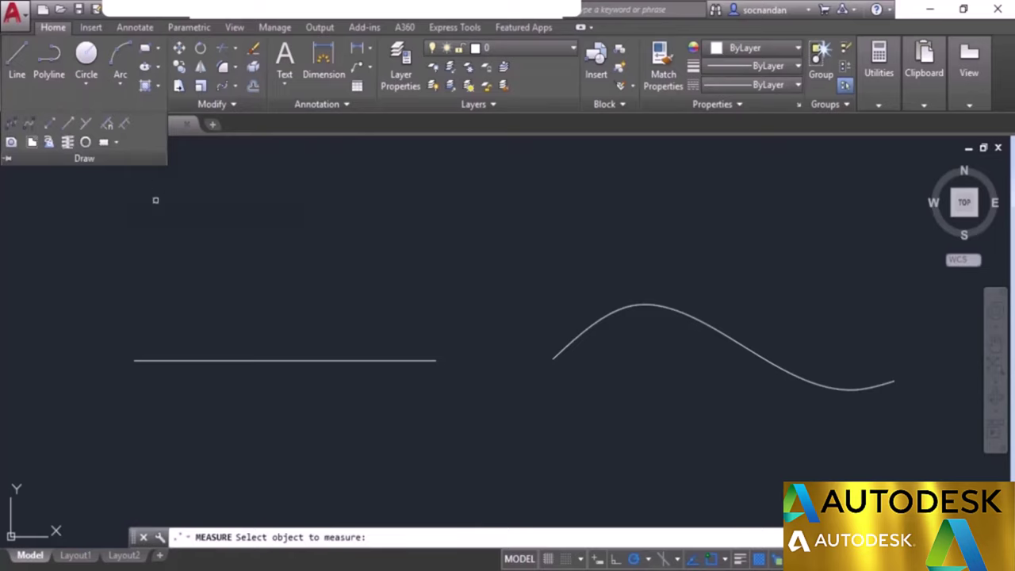
pyautogui.click(233, 361)
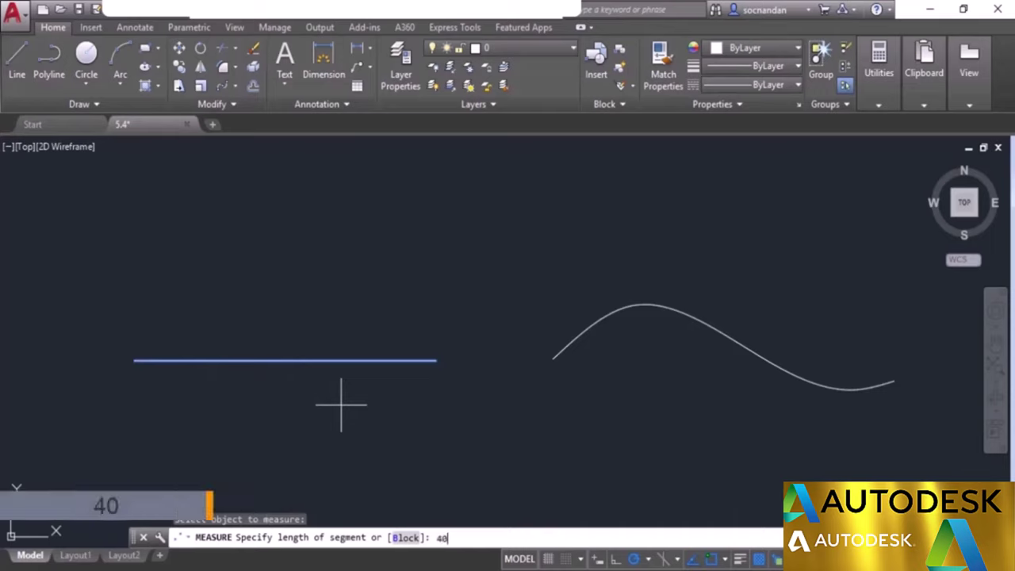
pyautogui.press('Return')
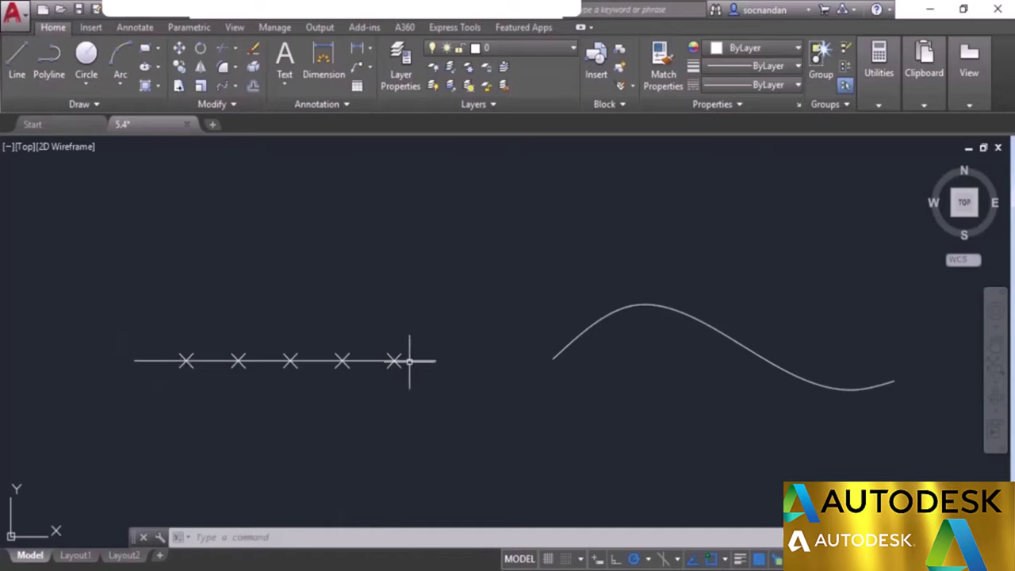
pyautogui.click(150, 320)
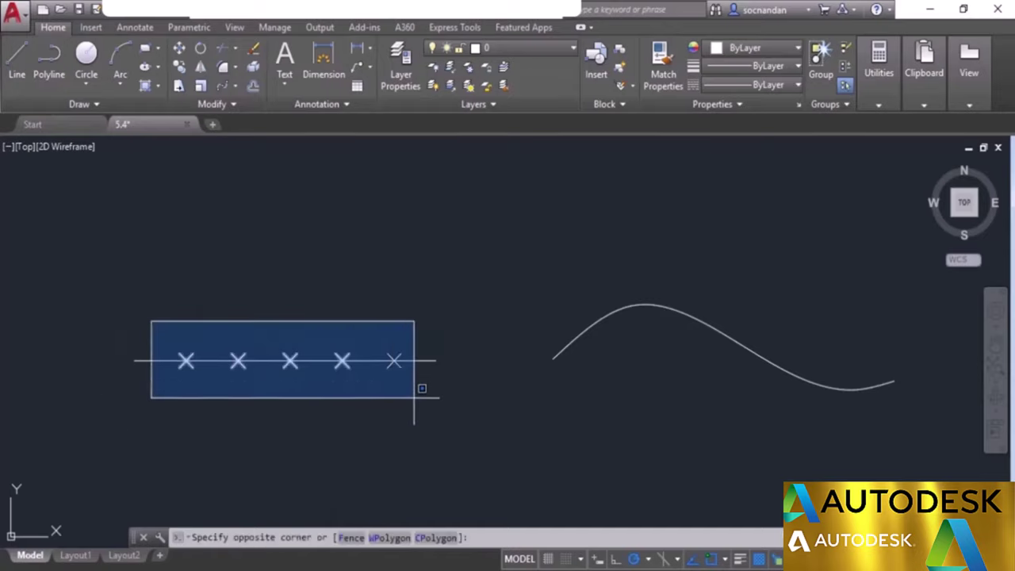
pyautogui.click(421, 397)
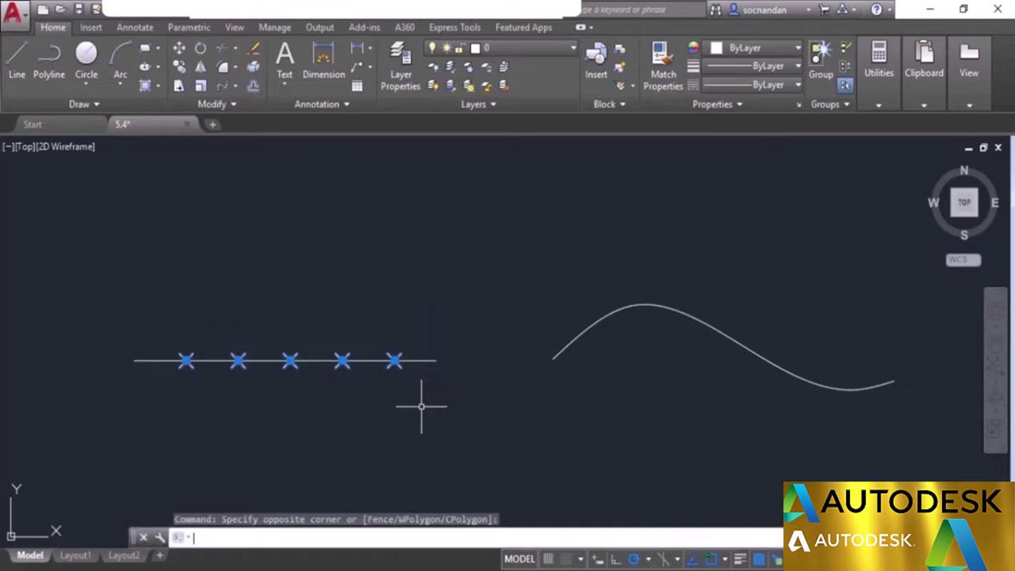
pyautogui.press('Delete')
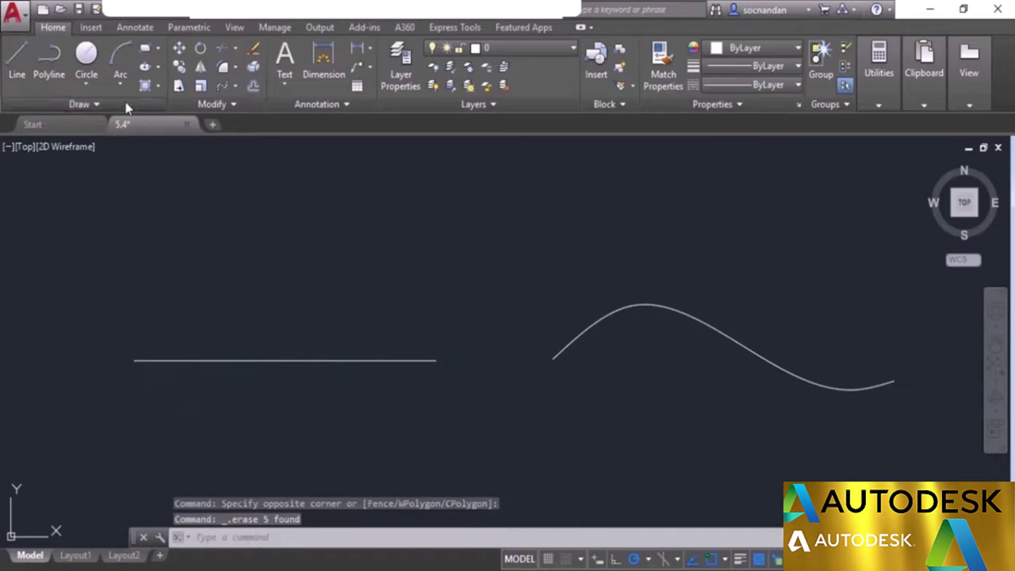
pyautogui.click(128, 106)
# Step: Measure the straight line, placing a point every 40 units
pyautogui.click(125, 123)
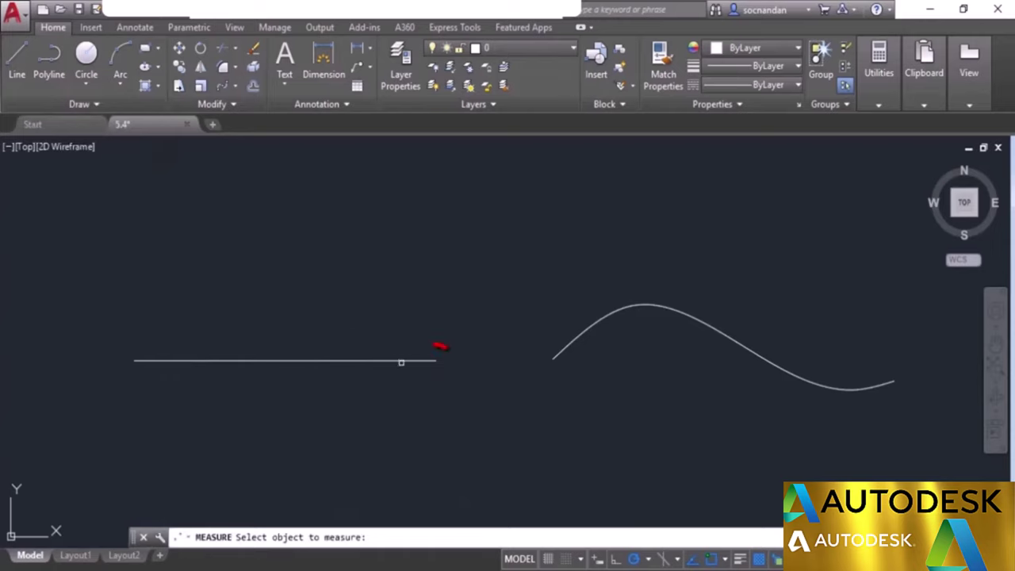
pyautogui.click(397, 361)
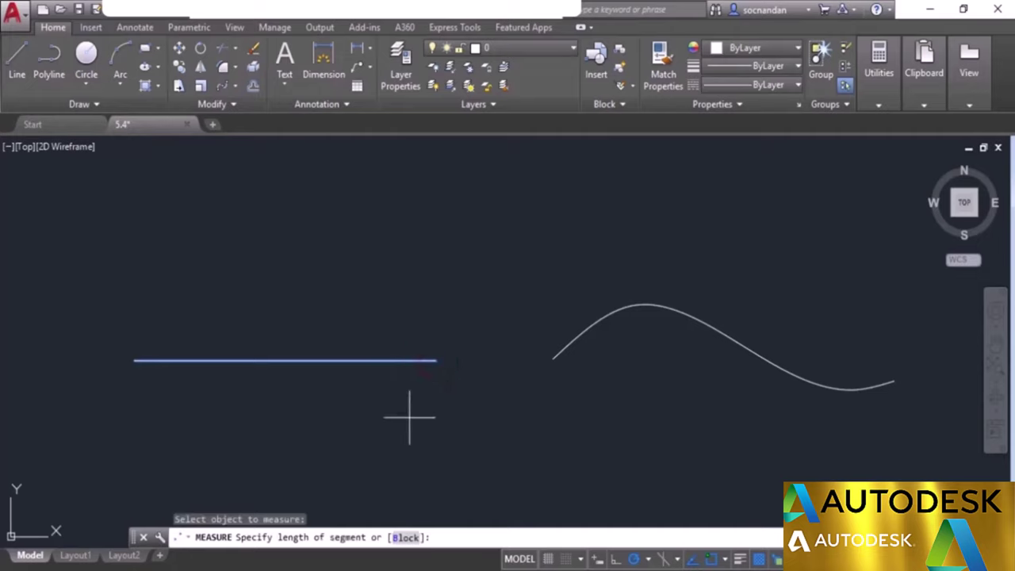
pyautogui.write('40')
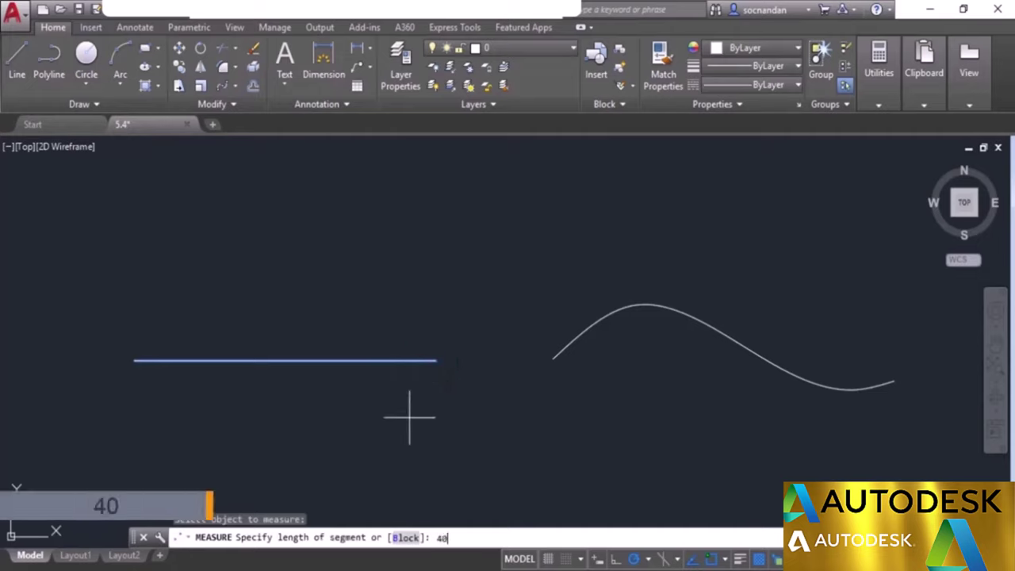
pyautogui.press('Return')
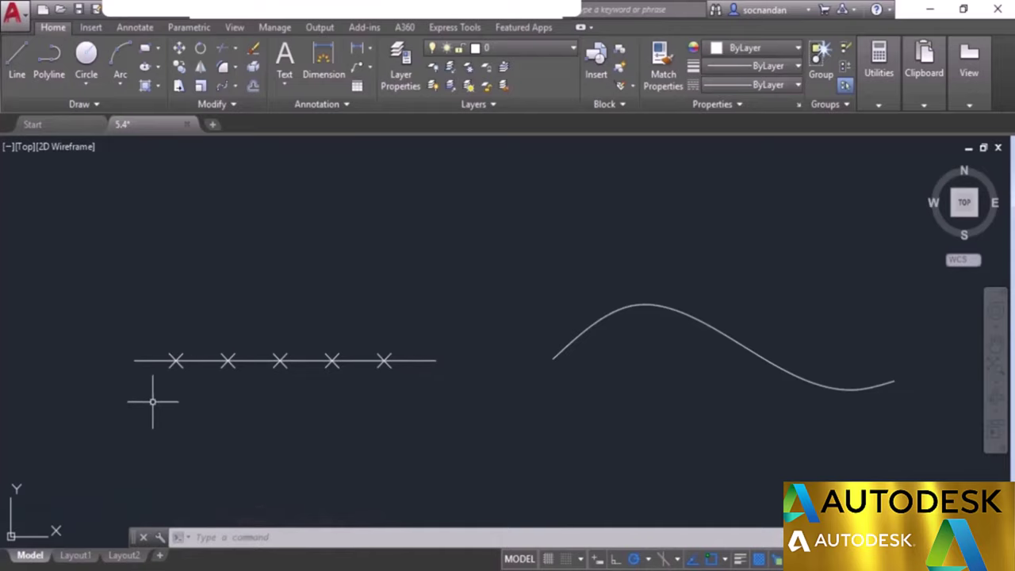
pyautogui.click(99, 103)
# Step: Measure the wavy curve, placing a point every 60 units
pyautogui.click(124, 125)
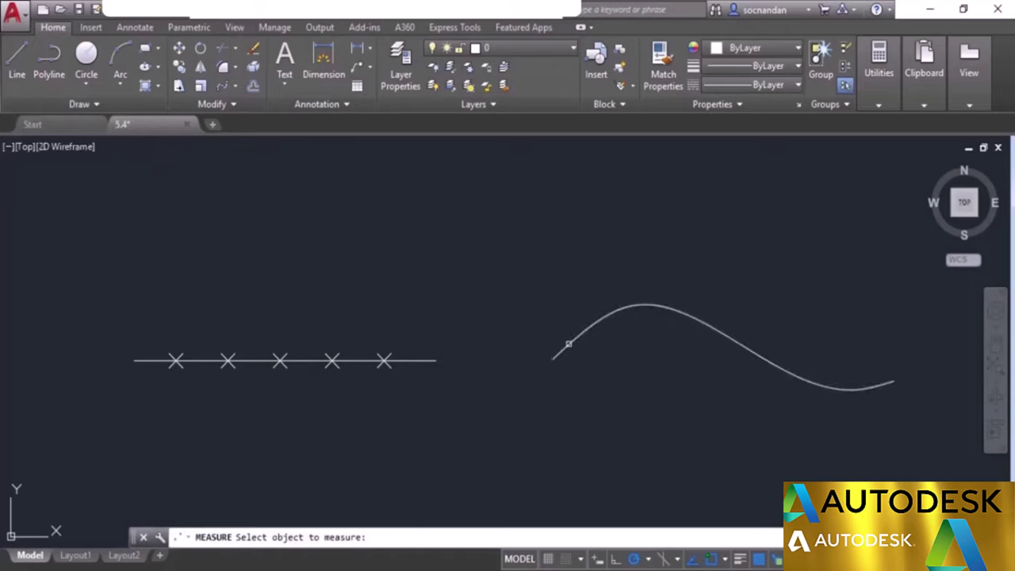
pyautogui.click(566, 344)
pyautogui.write('60')
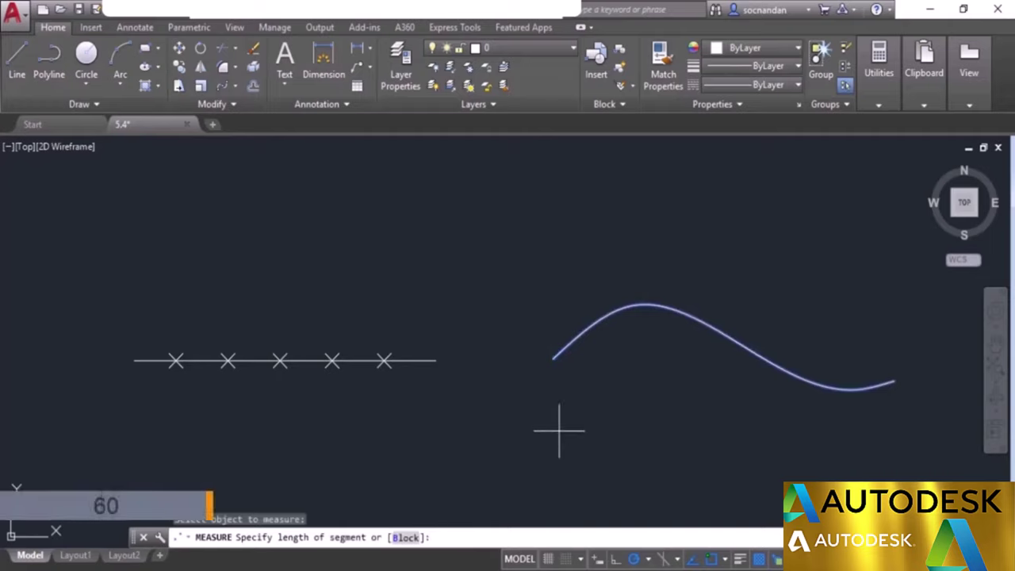
pyautogui.press('Return')
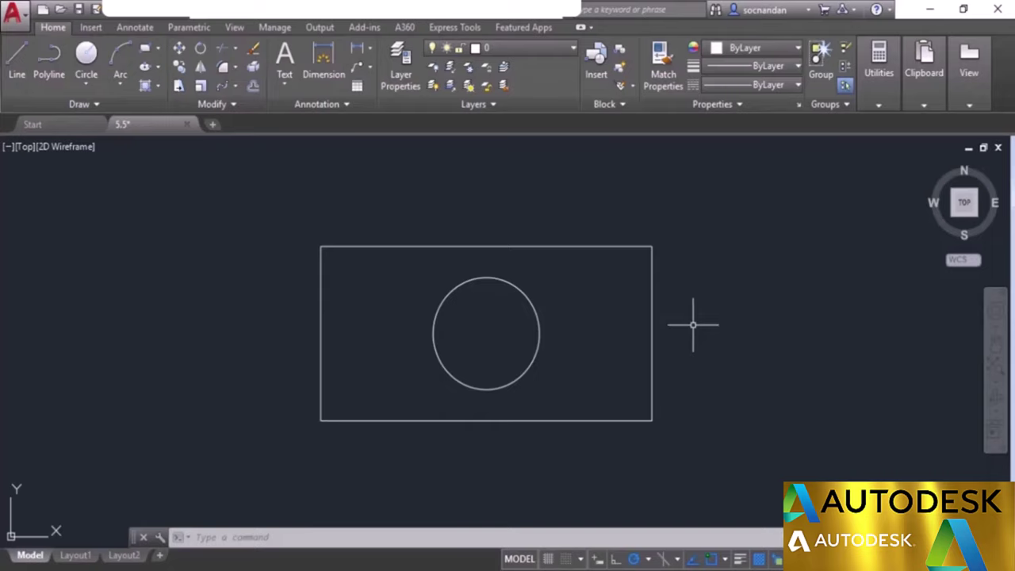
# Step: Select the rectangle and circle, clear the selection, then reselect only the rectangle
pyautogui.click(653, 273)
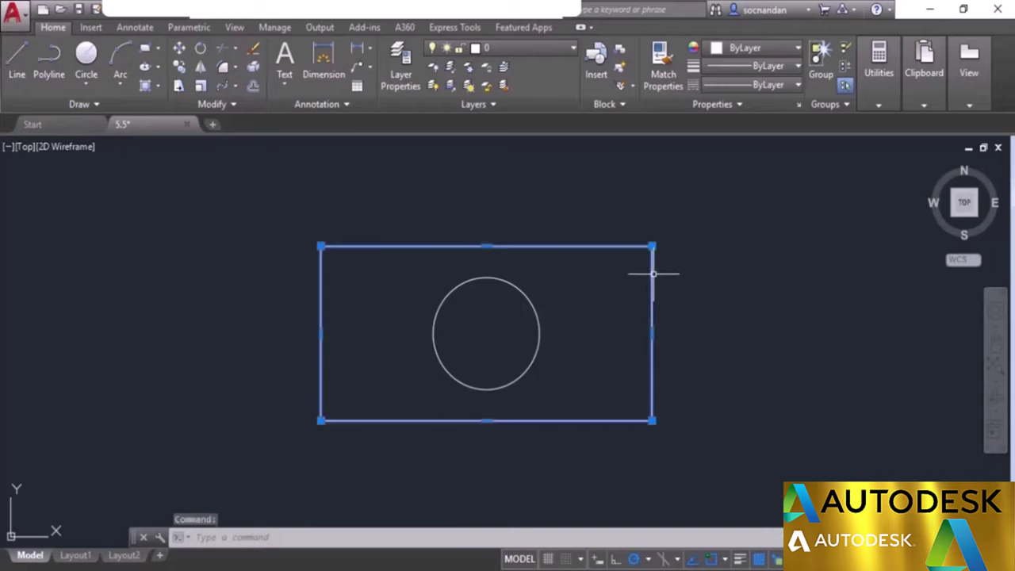
pyautogui.moveTo(651, 246)
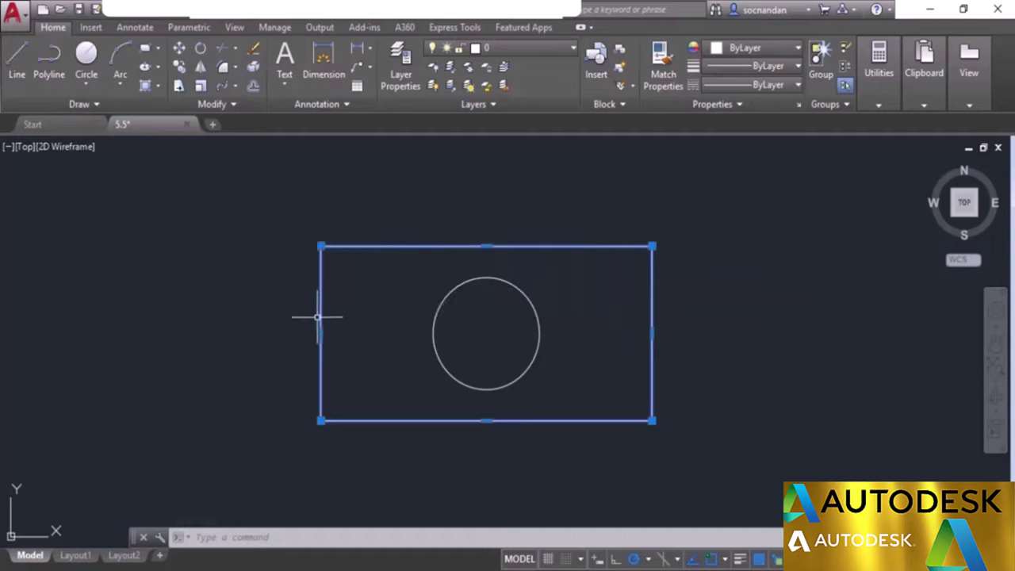
pyautogui.moveTo(320, 421)
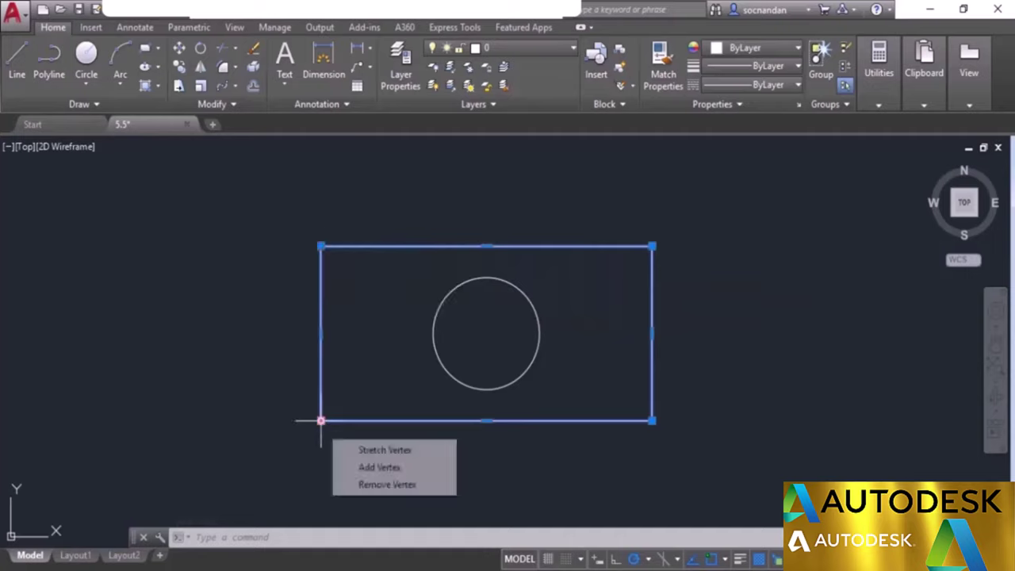
pyautogui.click(437, 316)
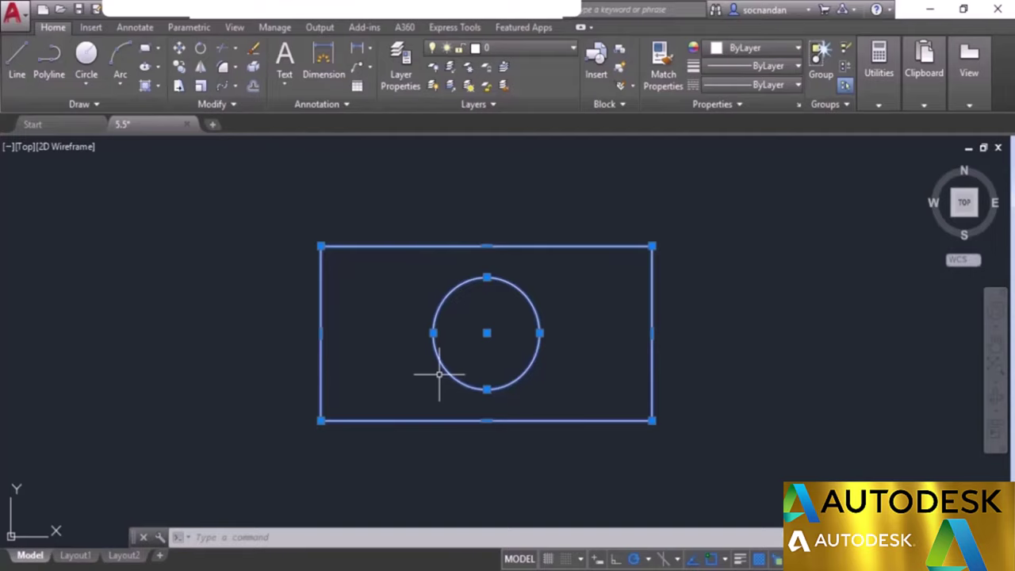
pyautogui.press('Escape')
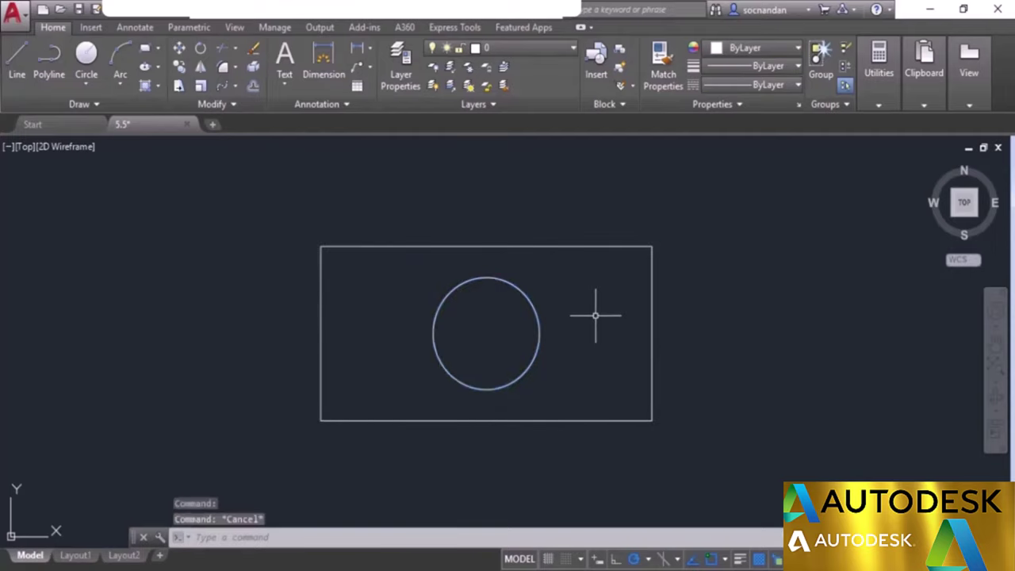
pyautogui.click(608, 245)
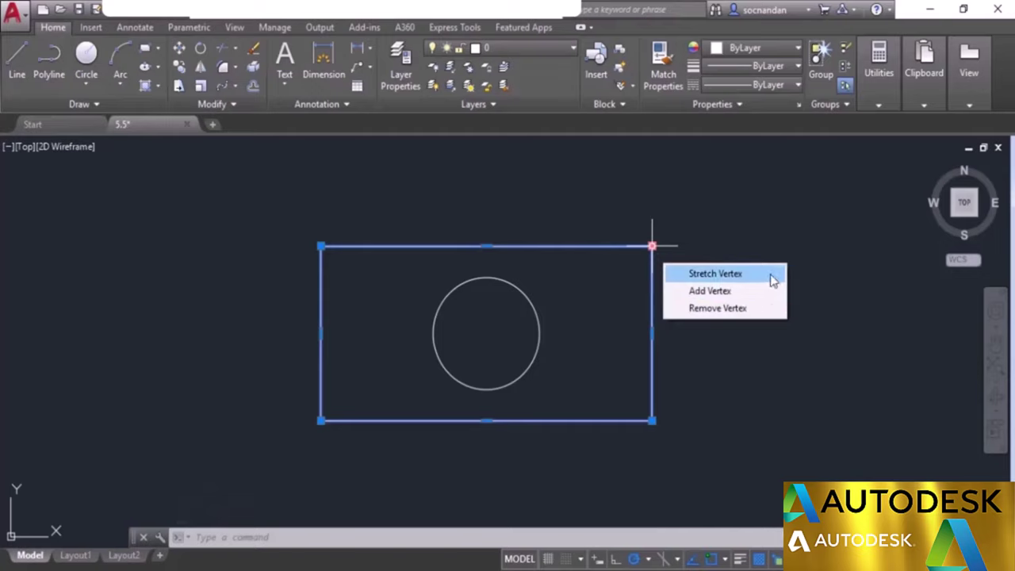
# Step: Stretch the rectangle's top-right corner outward and add a new vertex below the top edge
pyautogui.click(772, 274)
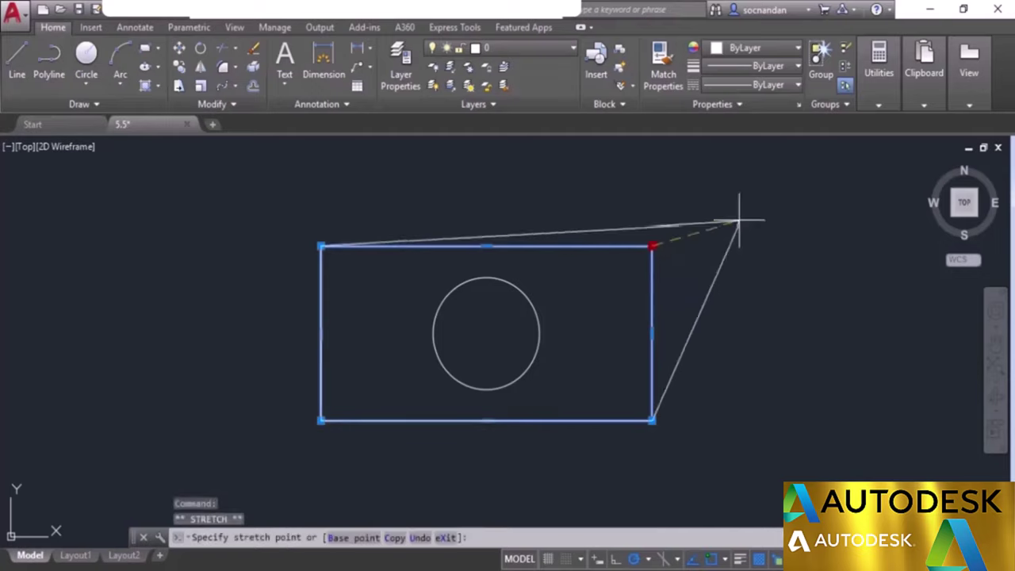
pyautogui.click(729, 172)
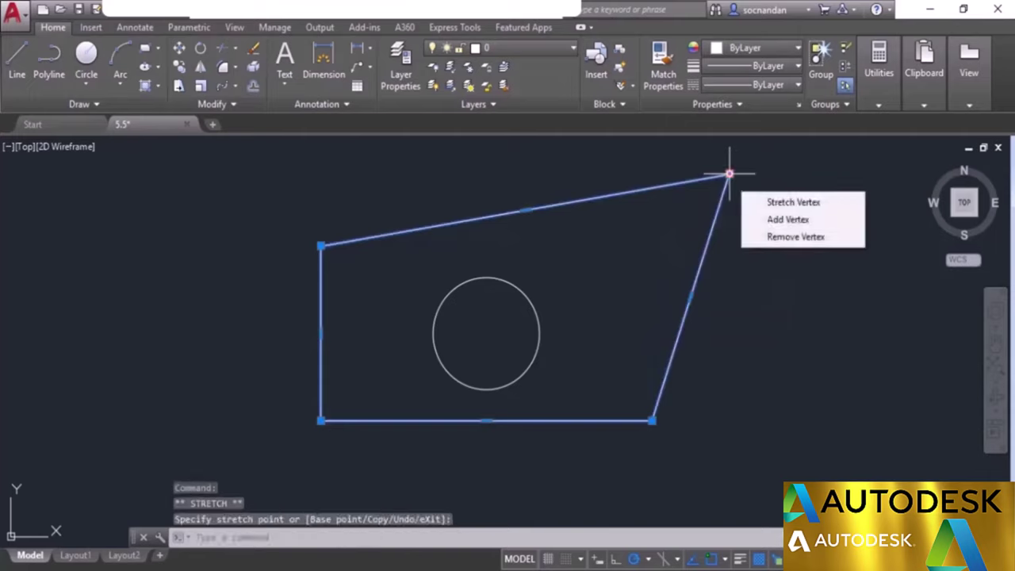
pyautogui.click(786, 222)
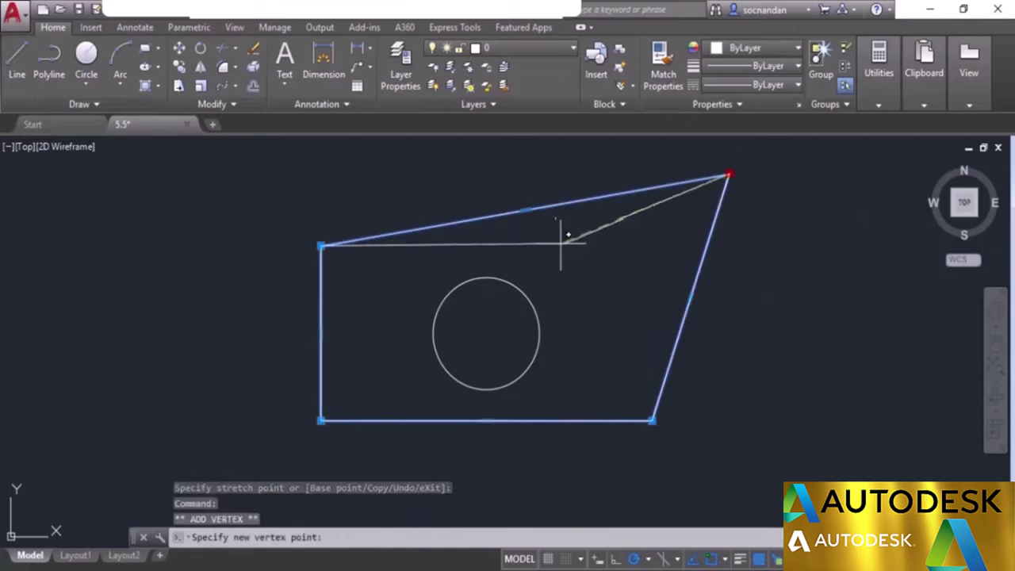
pyautogui.click(600, 250)
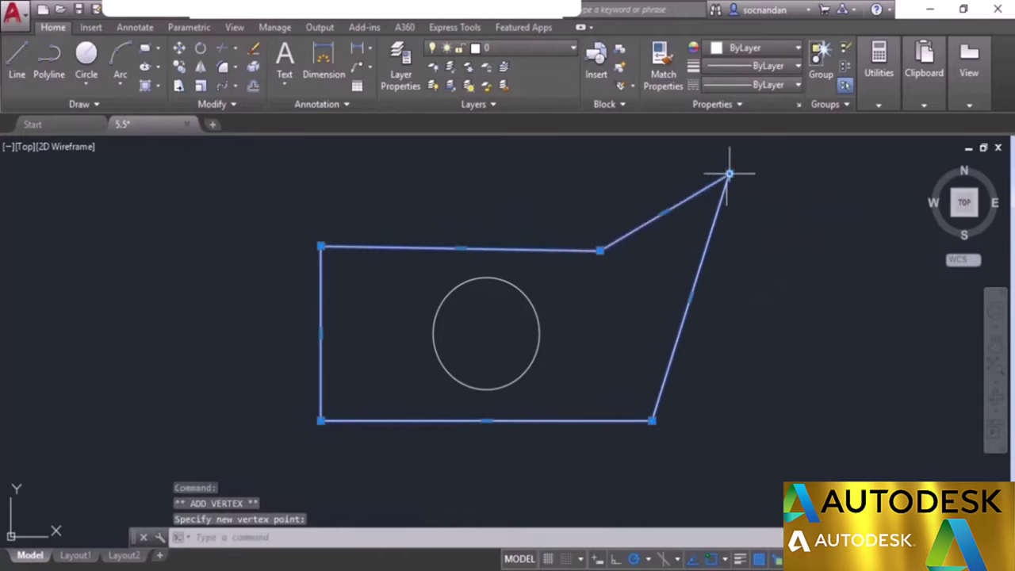
# Step: Remove the extra top-right vertex using the grip menu's Remove Vertex
pyautogui.moveTo(600, 251)
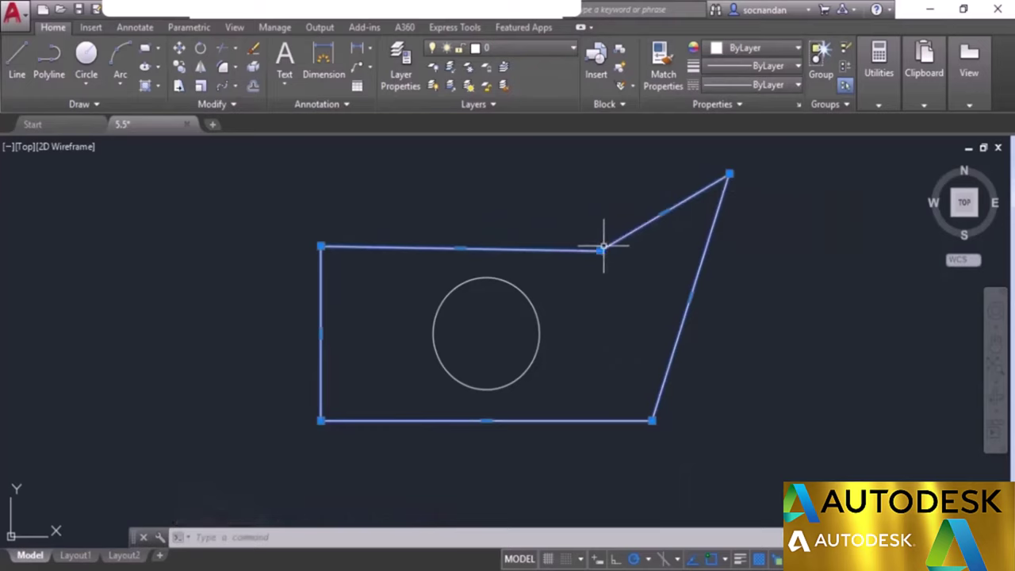
pyautogui.moveTo(729, 173)
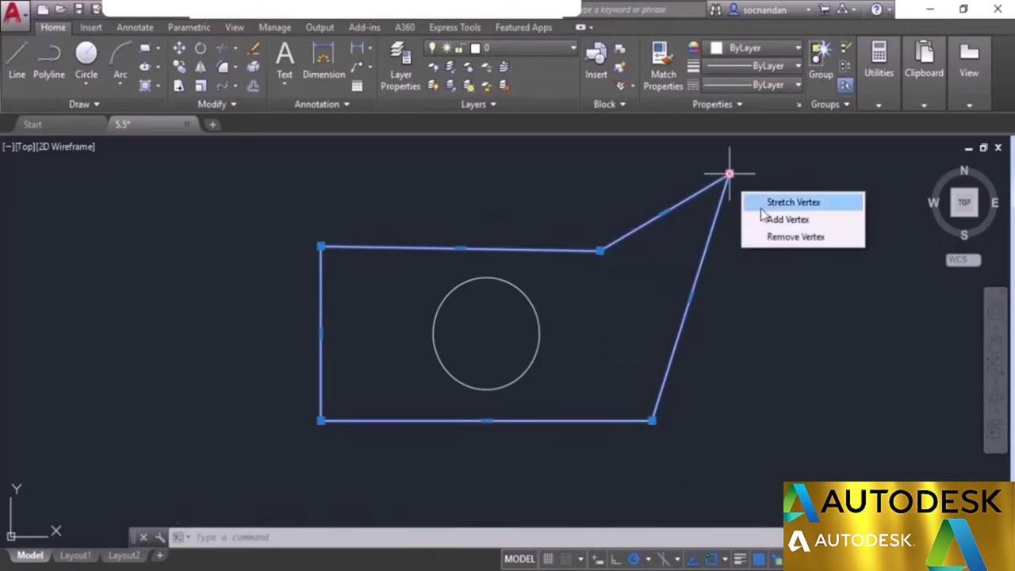
pyautogui.click(791, 236)
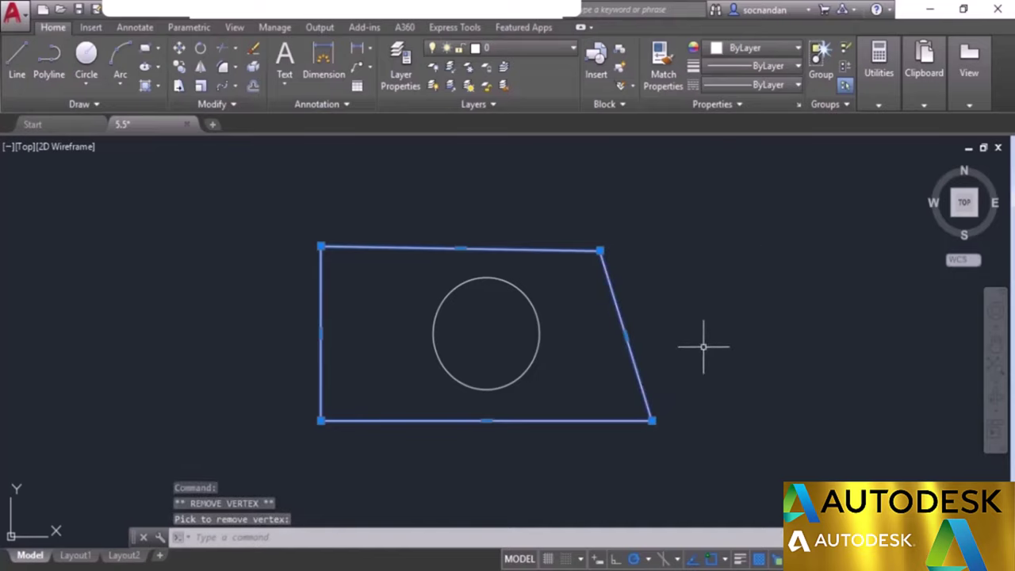
pyautogui.moveTo(626, 335)
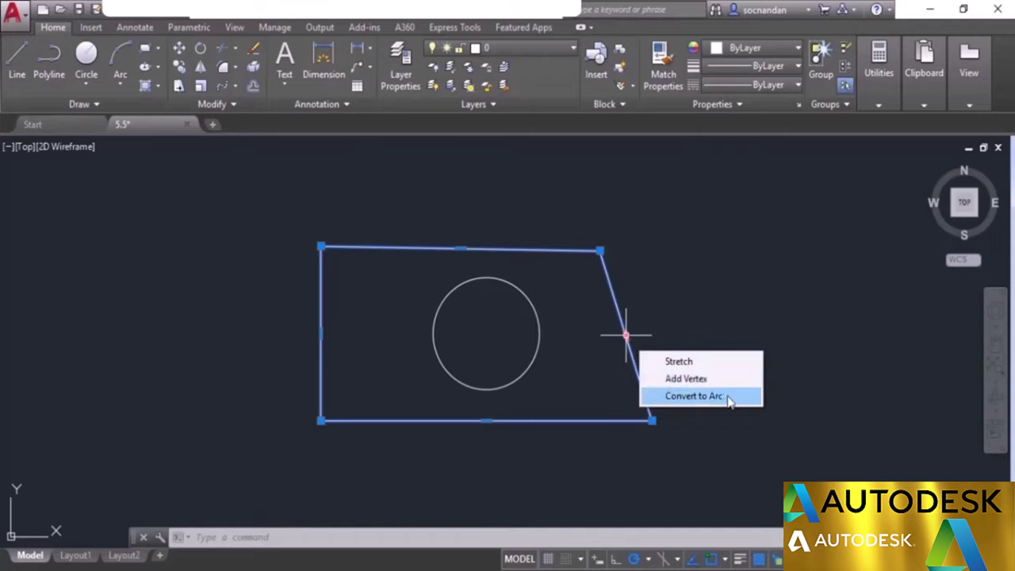
# Step: Convert the slanted right edge into an arc, then convert it back to a straight line
pyautogui.click(728, 399)
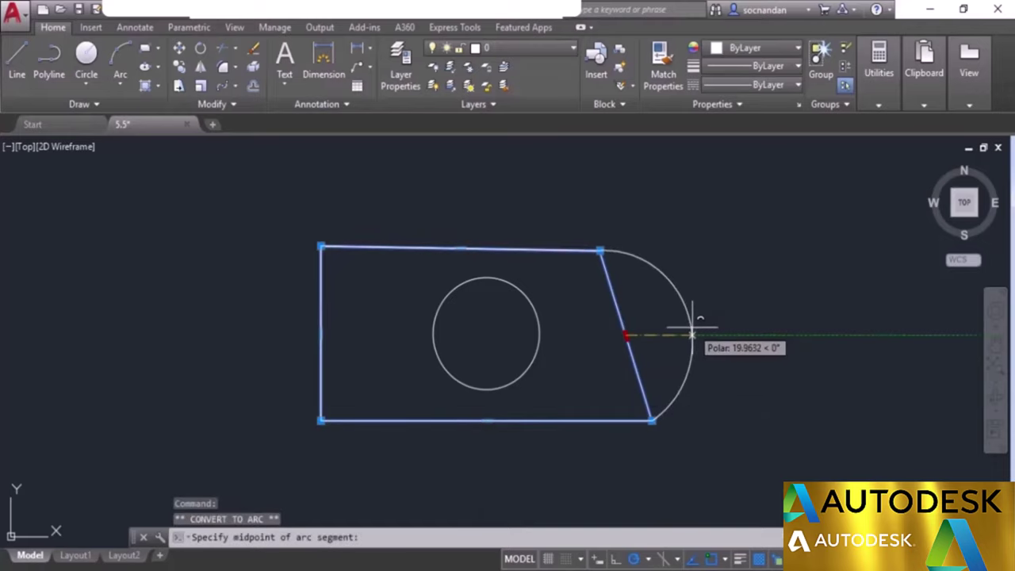
pyautogui.click(691, 333)
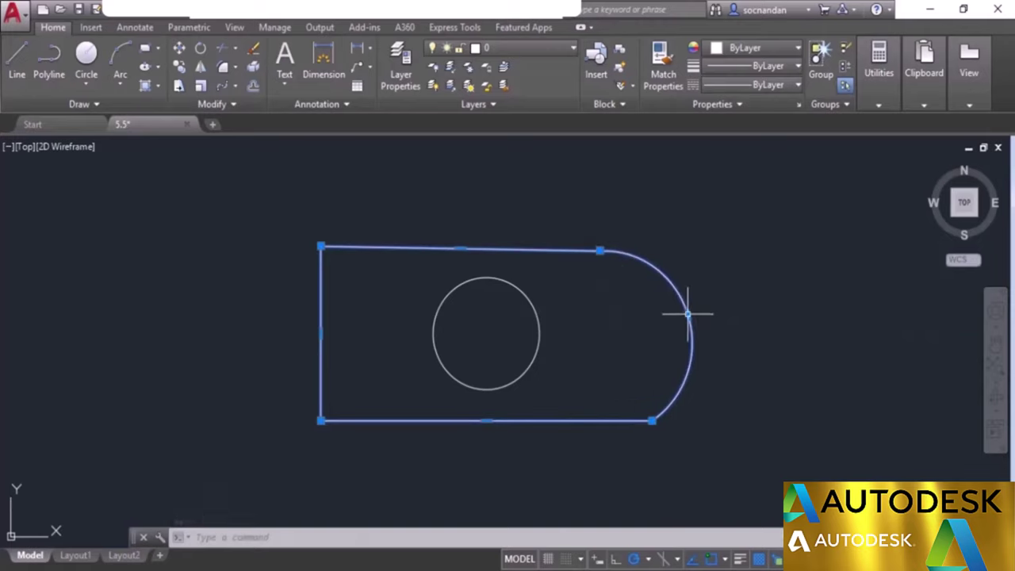
pyautogui.moveTo(687, 314)
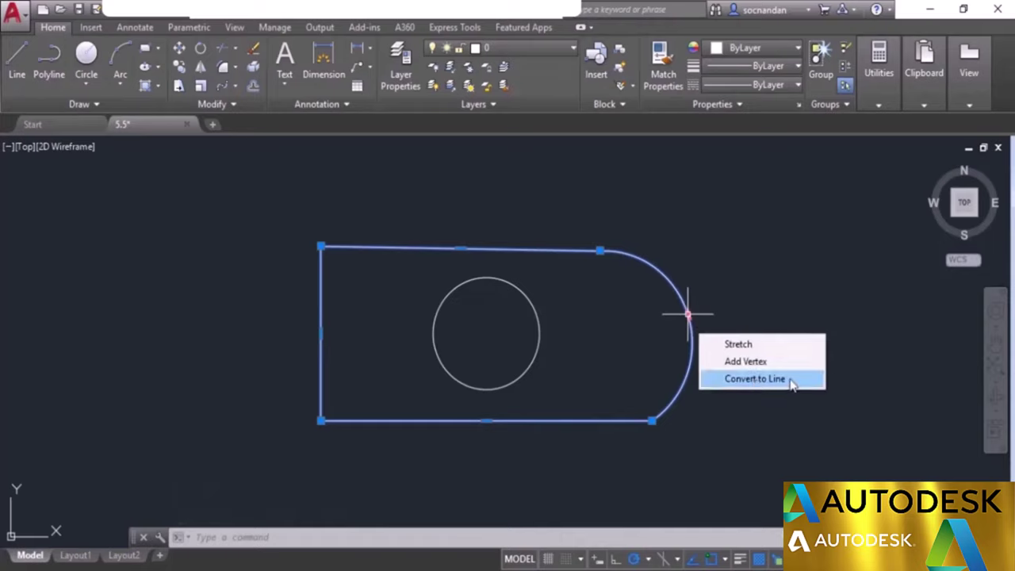
pyautogui.click(791, 379)
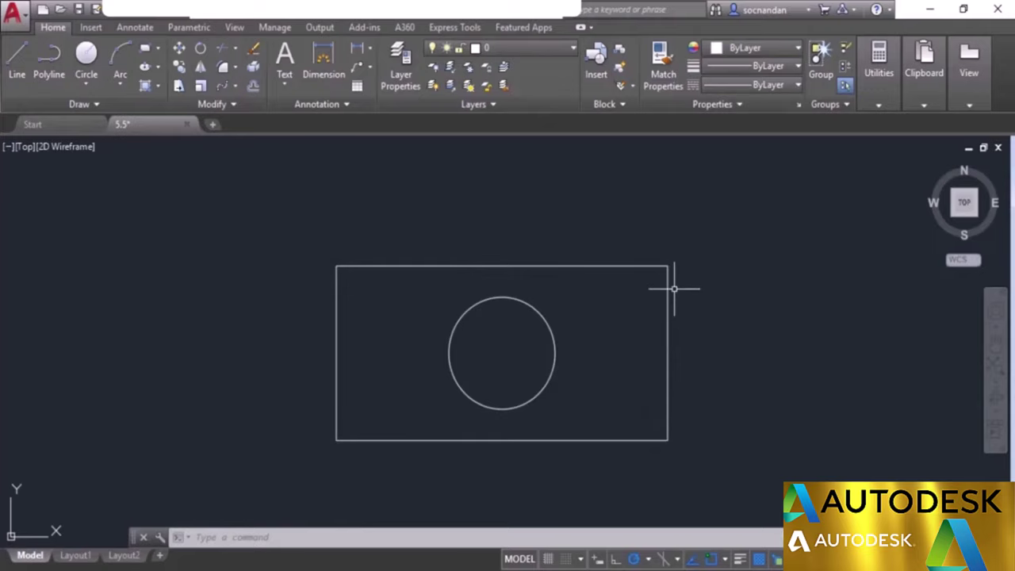
pyautogui.click(665, 284)
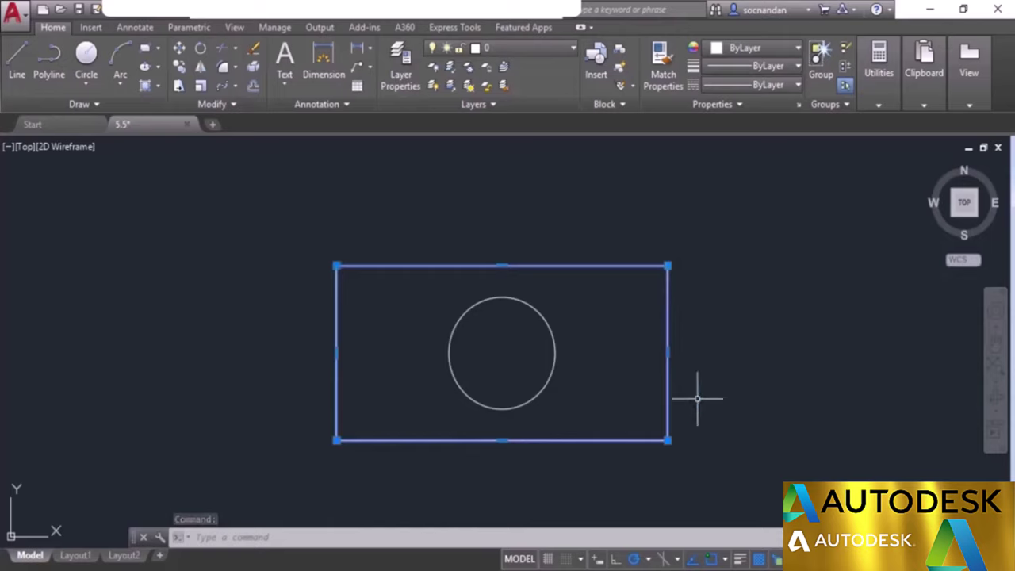
pyautogui.press('shift')
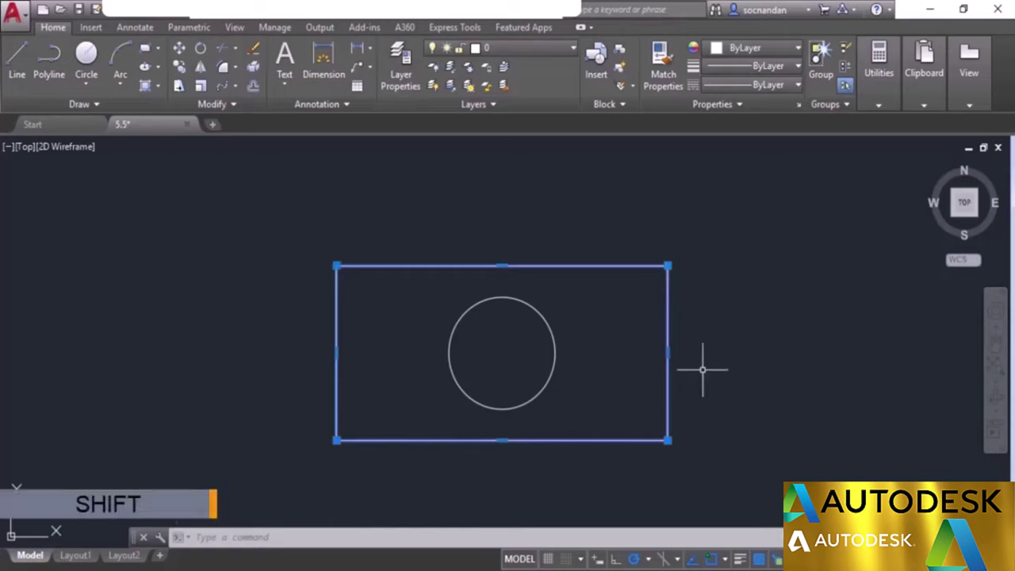
pyautogui.keyDown('shift'); pyautogui.click(670, 266); pyautogui.keyUp('shift')
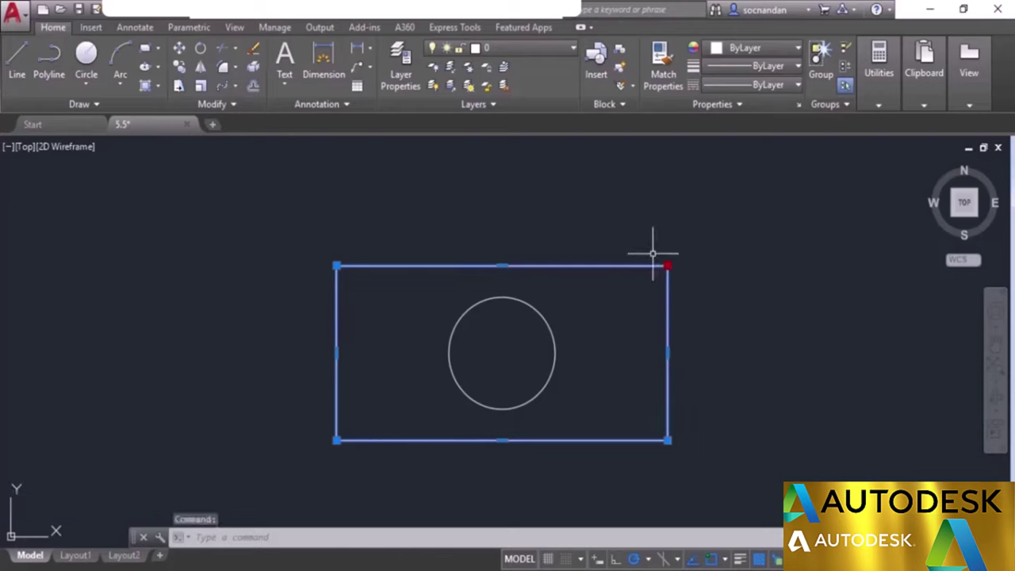
pyautogui.keyDown('shift'); pyautogui.click(668, 438); pyautogui.keyUp('shift')
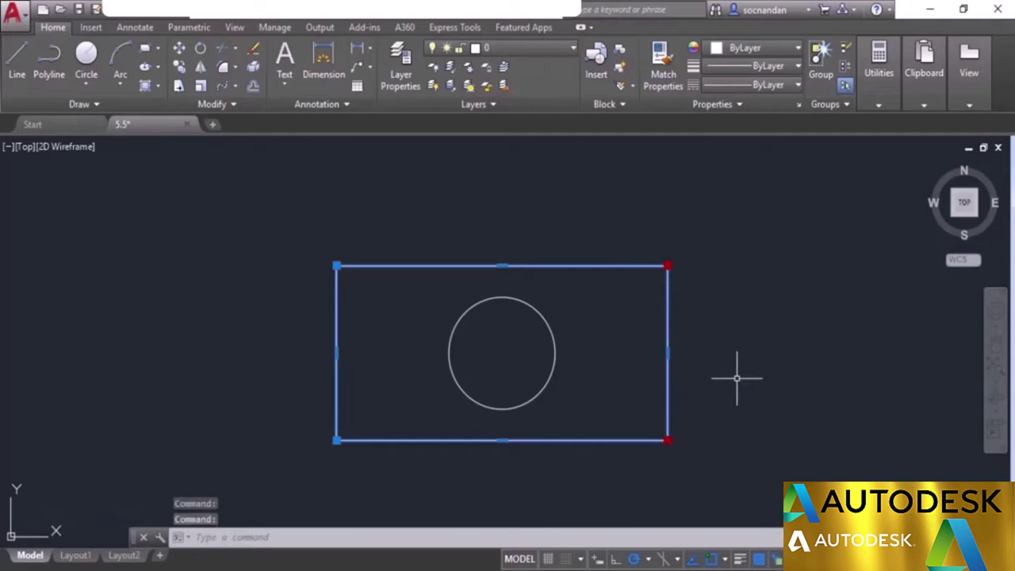
pyautogui.click(668, 266)
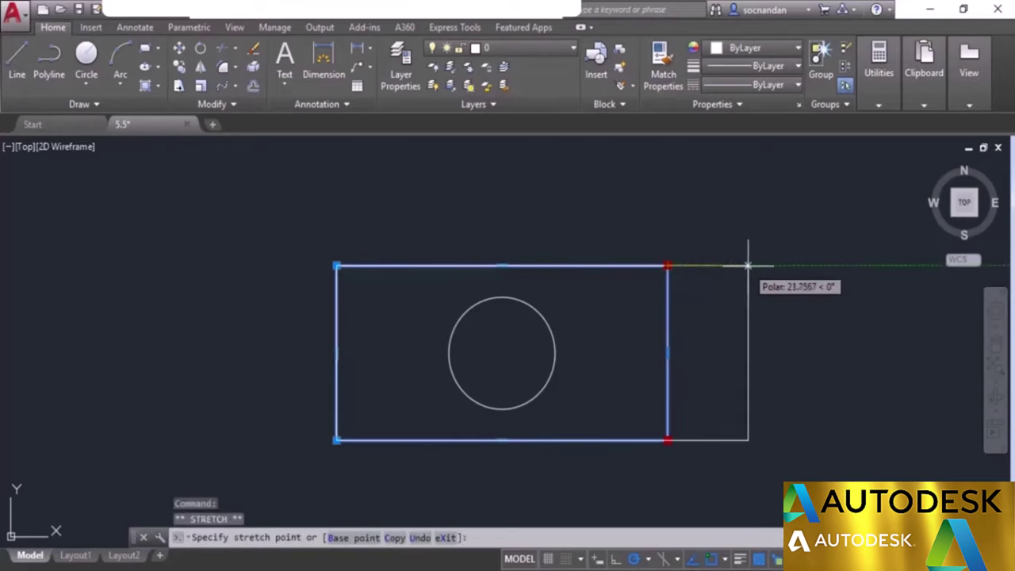
pyautogui.click(785, 265)
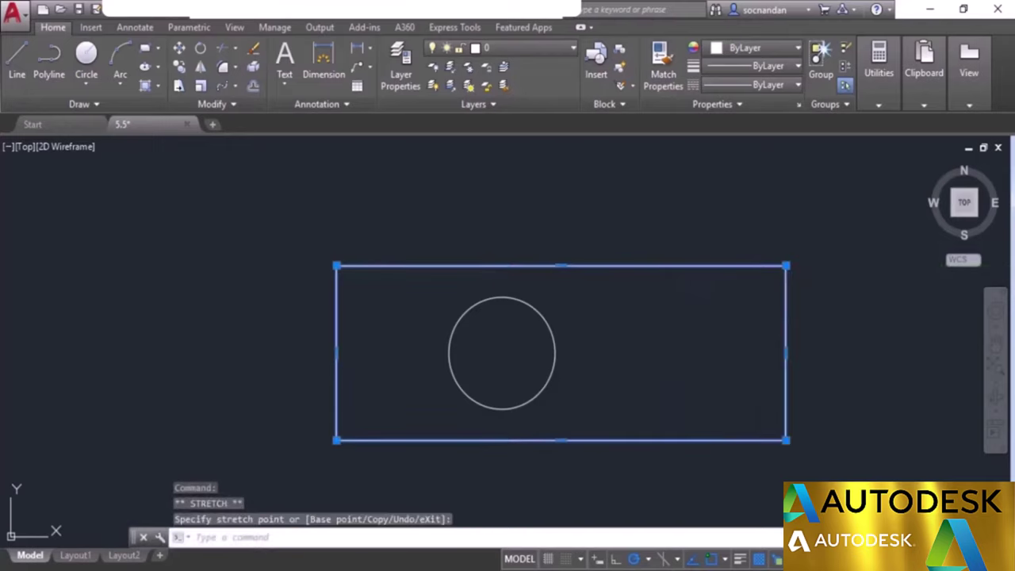
pyautogui.click(786, 266)
pyautogui.click(600, 215)
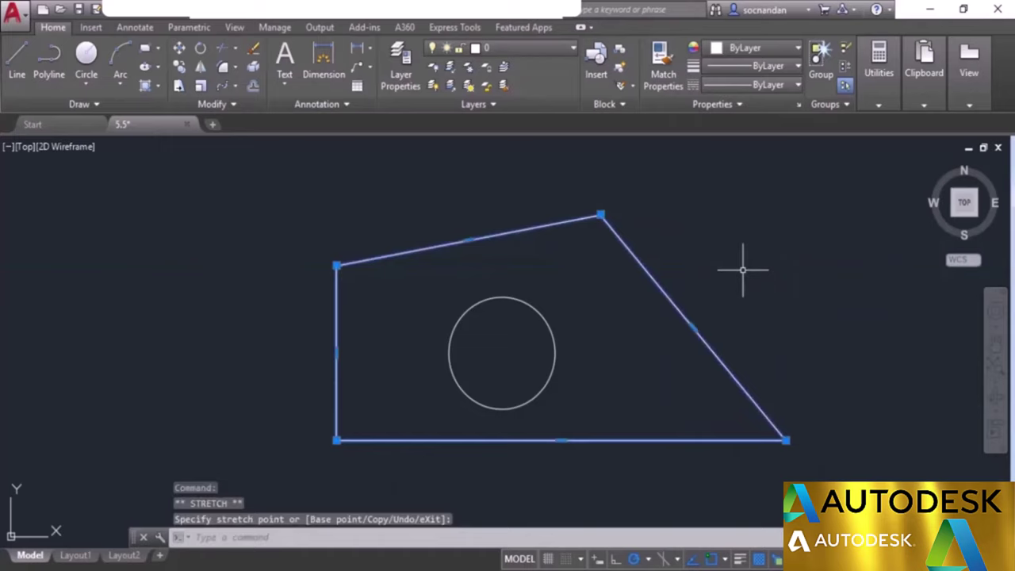
pyautogui.hotkey('ctrl', 'z')
pyautogui.hotkey('ctrl', 'z')
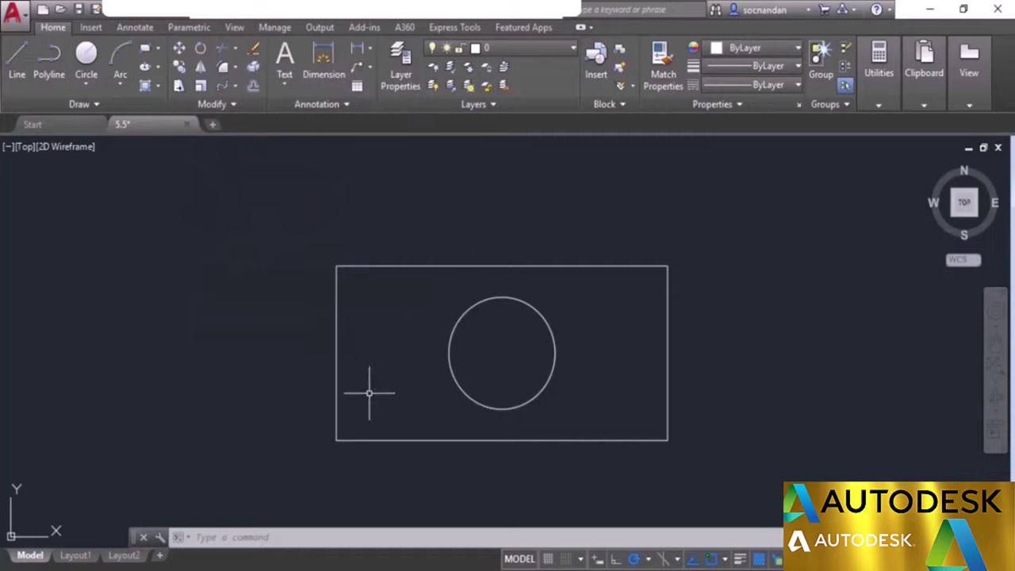
pyautogui.click(424, 439)
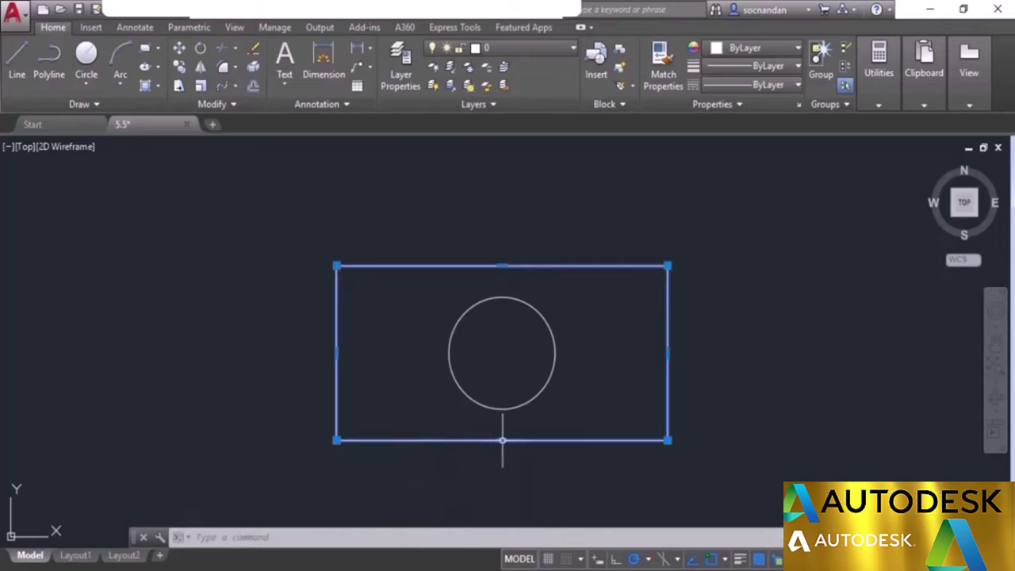
pyautogui.moveTo(502, 441)
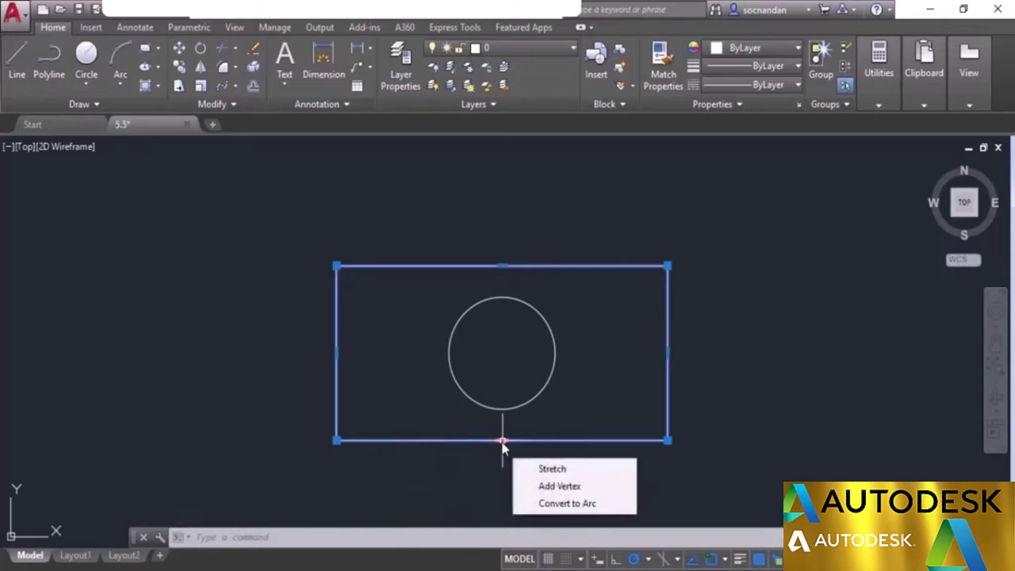
pyautogui.click(502, 440)
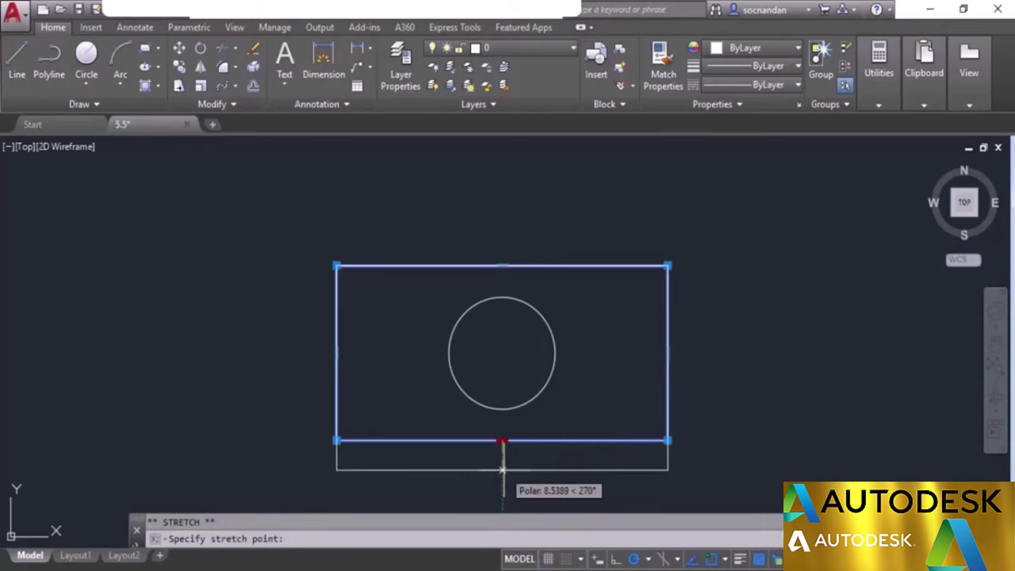
pyautogui.press('space')
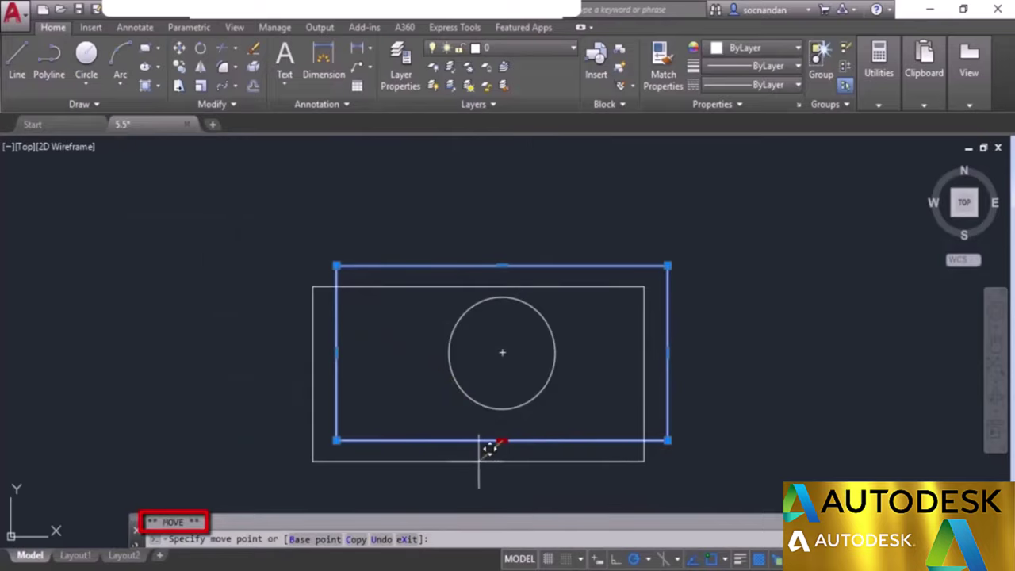
pyautogui.press('space')
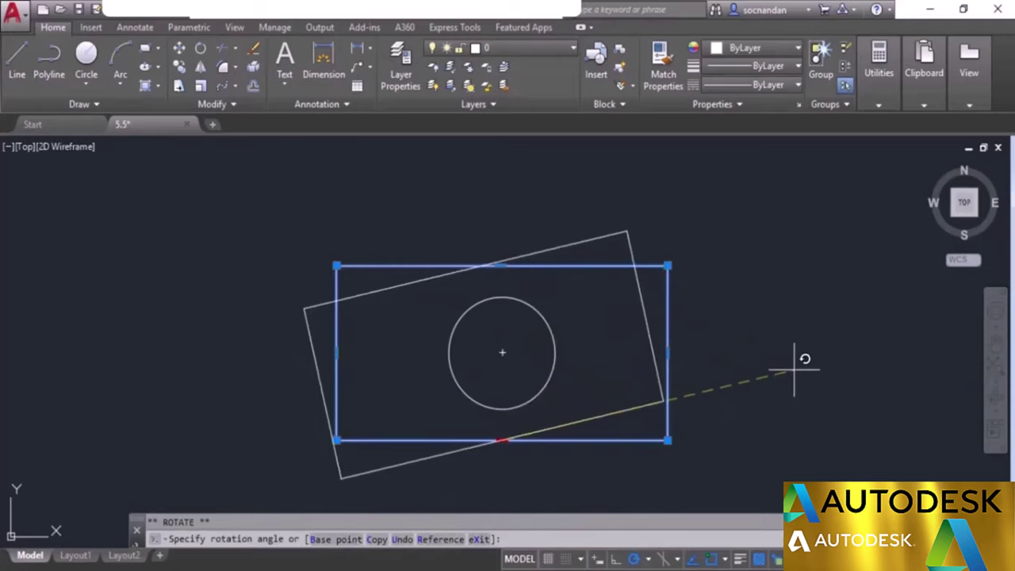
pyautogui.press('space')
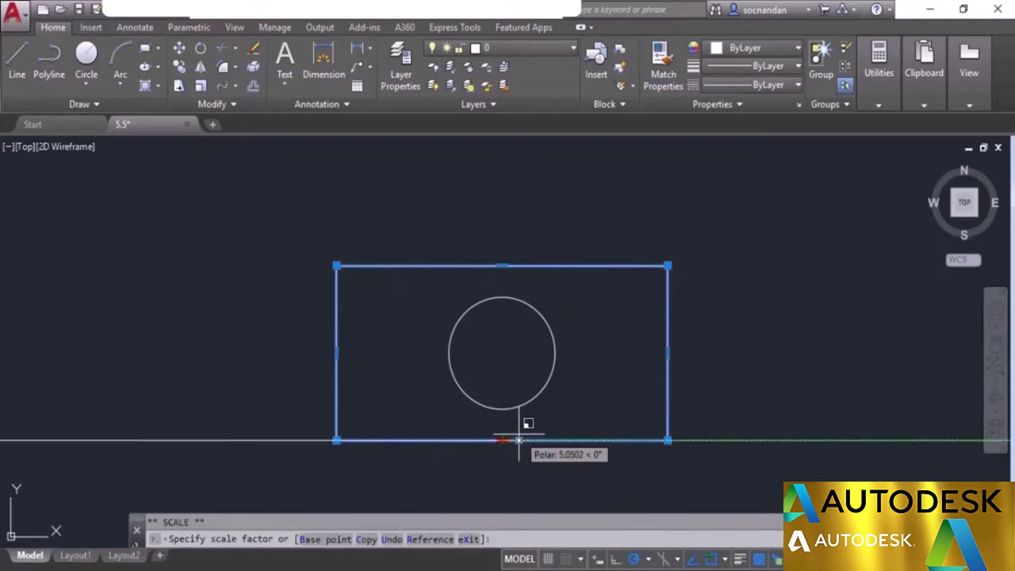
pyautogui.press('space')
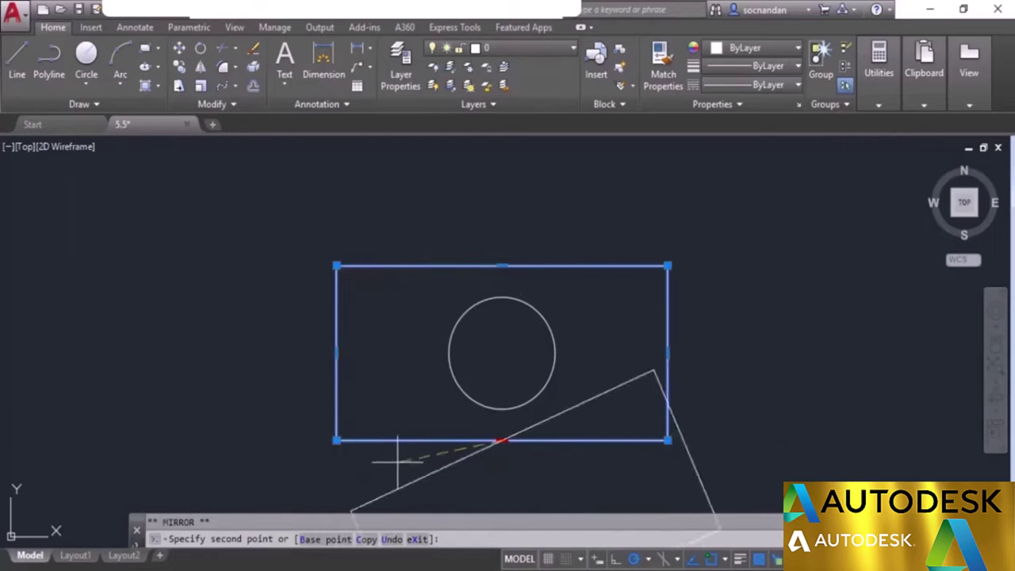
pyautogui.press('space')
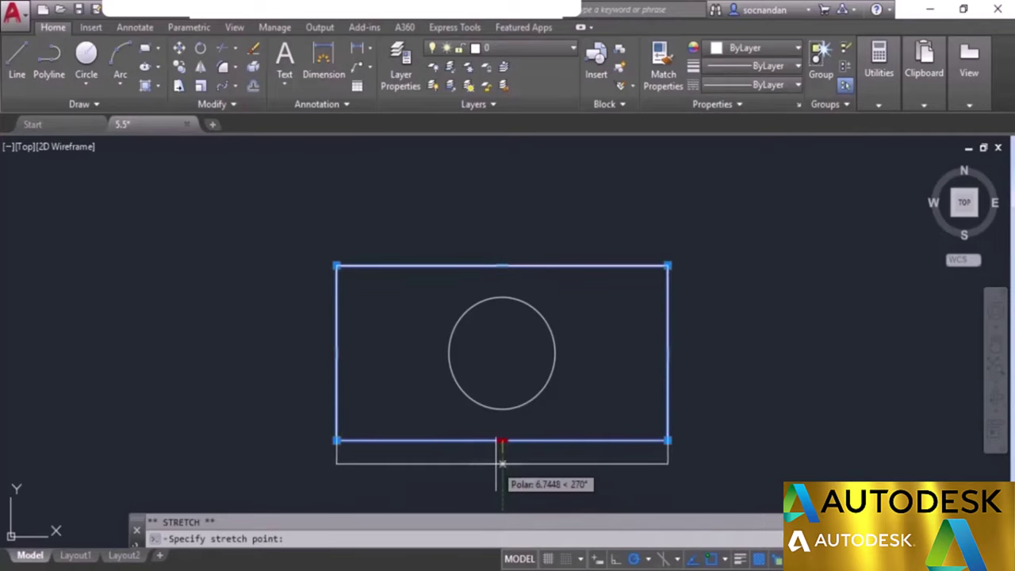
pyautogui.press('Escape')
pyautogui.press('Escape')
# Step: Select the rectangle and circle and cycle the centre grip through move, rotate, scale, mirror and stretch
pyautogui.click(551, 475)
pyautogui.click(498, 376)
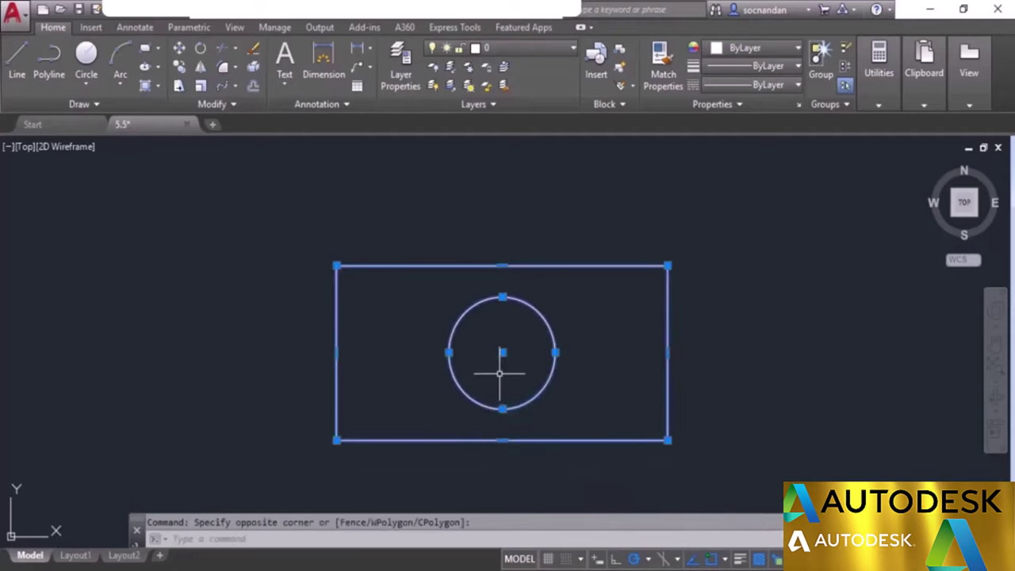
pyautogui.click(502, 351)
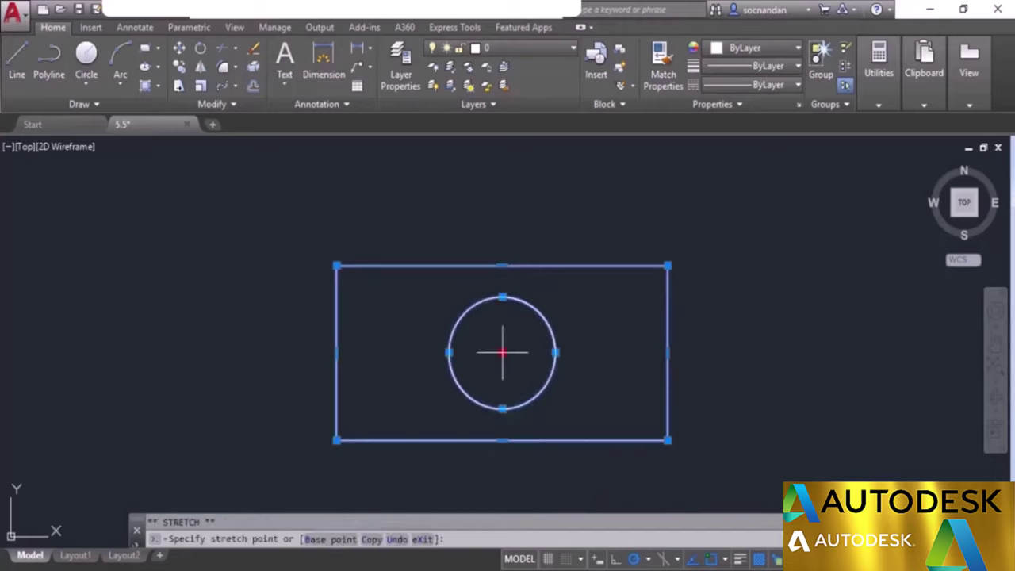
pyautogui.press('space')
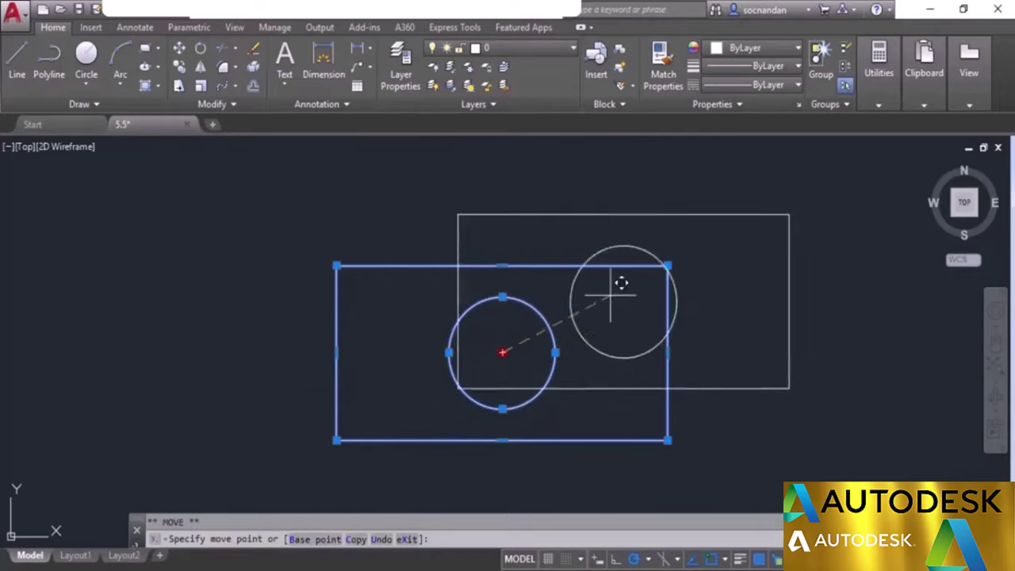
pyautogui.press('space')
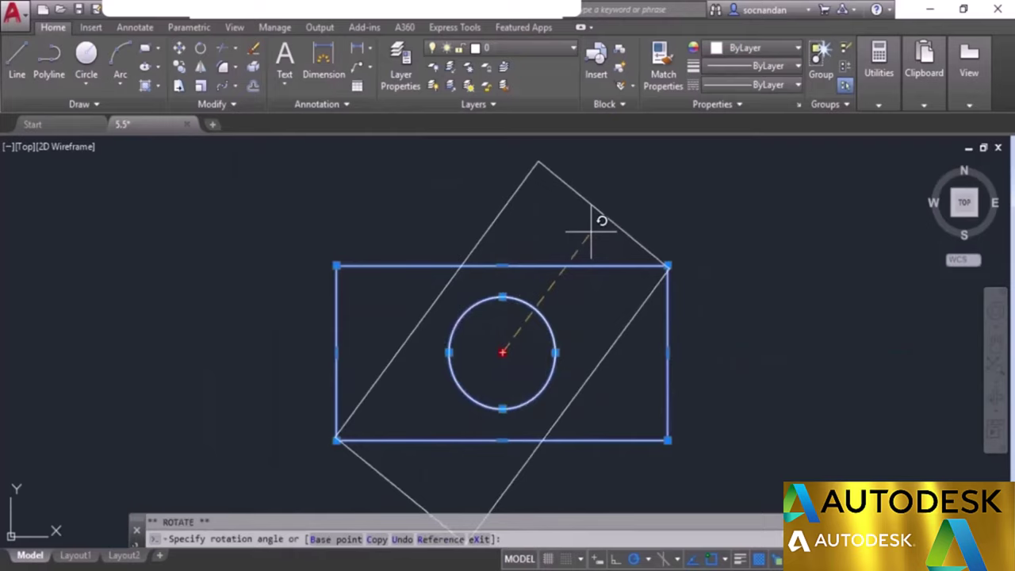
pyautogui.press('space')
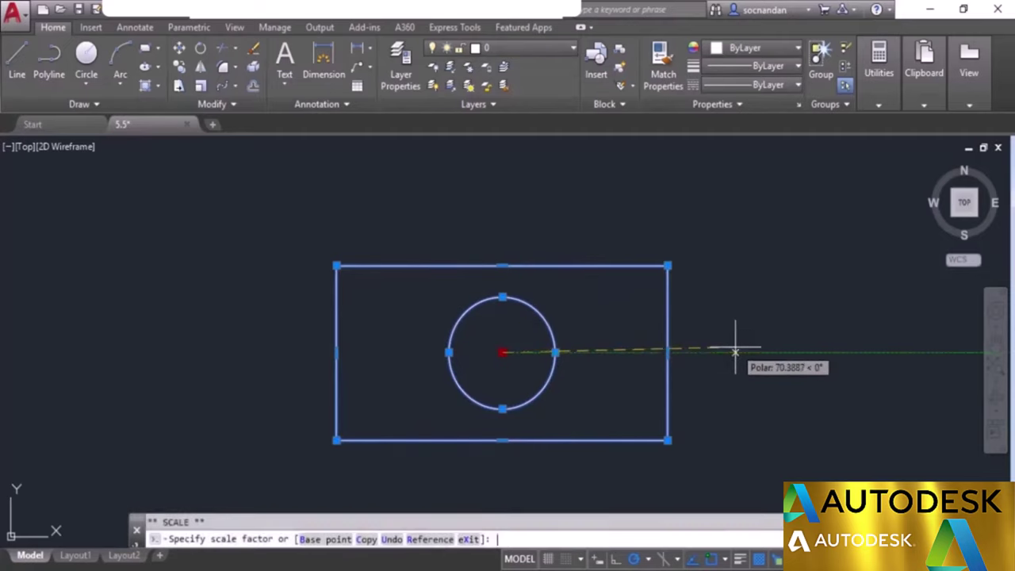
pyautogui.press('space')
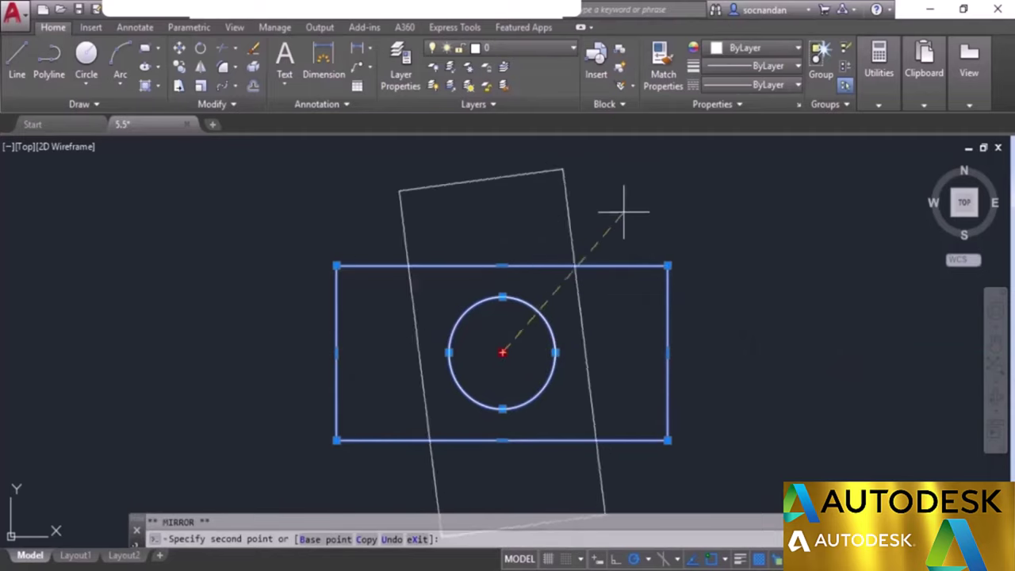
pyautogui.press('space')
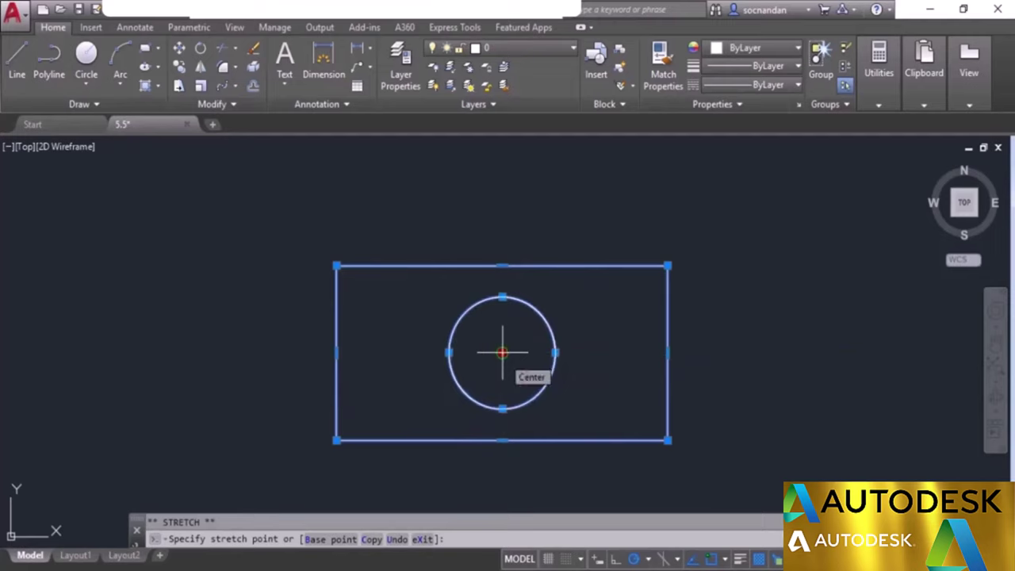
# Step: Cancel the circle's stretch, quadrant resize and centre move grip edits, clearing the grips
pyautogui.press('Escape')
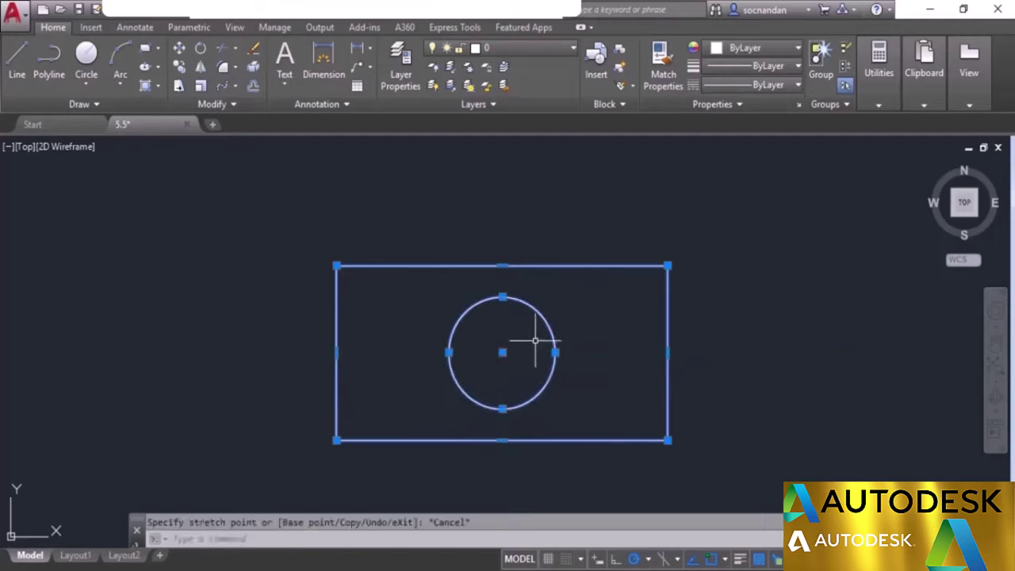
pyautogui.click(555, 352)
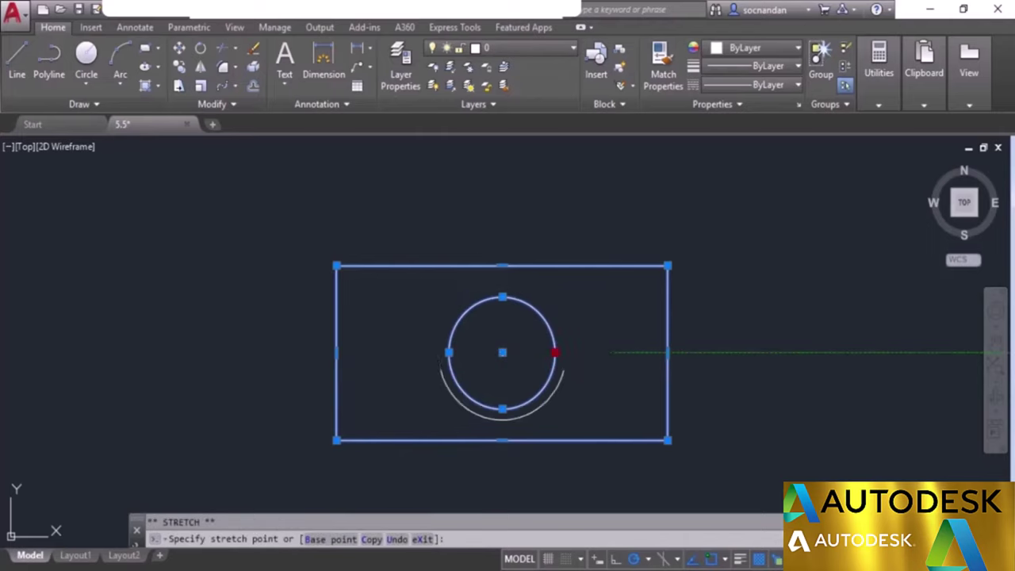
pyautogui.press('Escape')
pyautogui.click(502, 351)
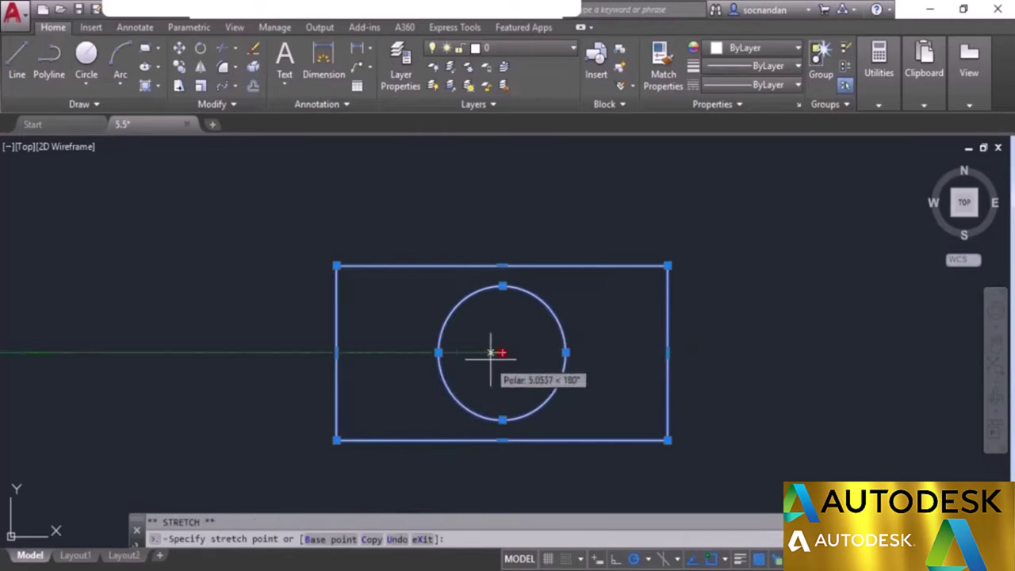
pyautogui.press('Escape')
pyautogui.press('Escape')
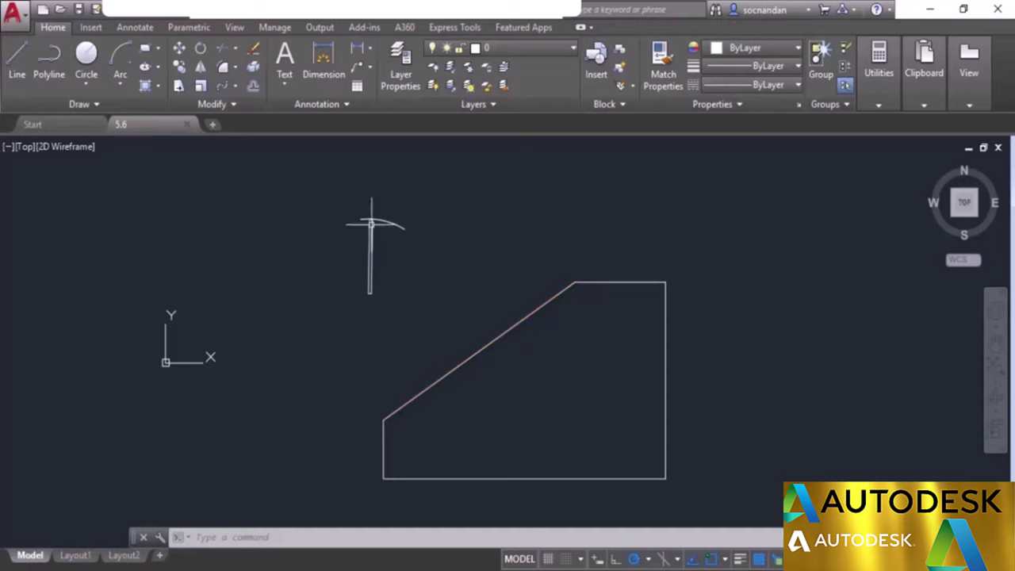
# Step: Start the Align command and select the line and arc piece with a crossing window
pyautogui.click(239, 104)
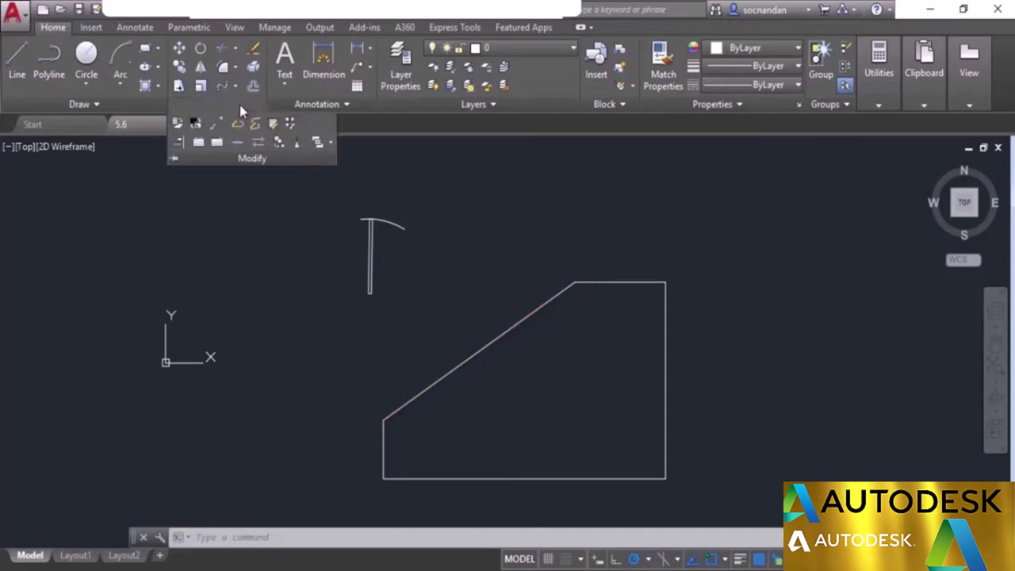
pyautogui.click(178, 144)
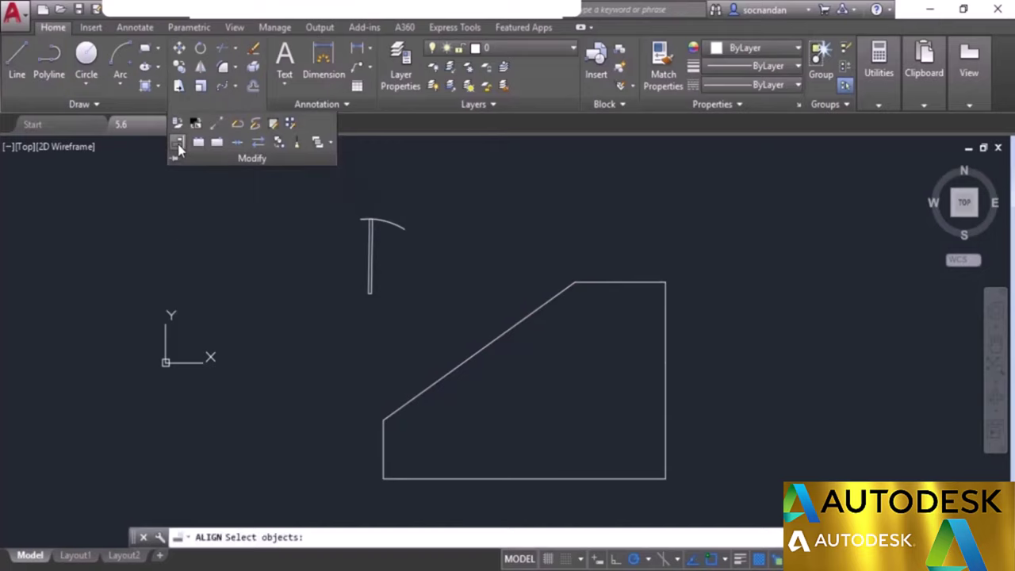
pyautogui.click(425, 309)
pyautogui.click(332, 204)
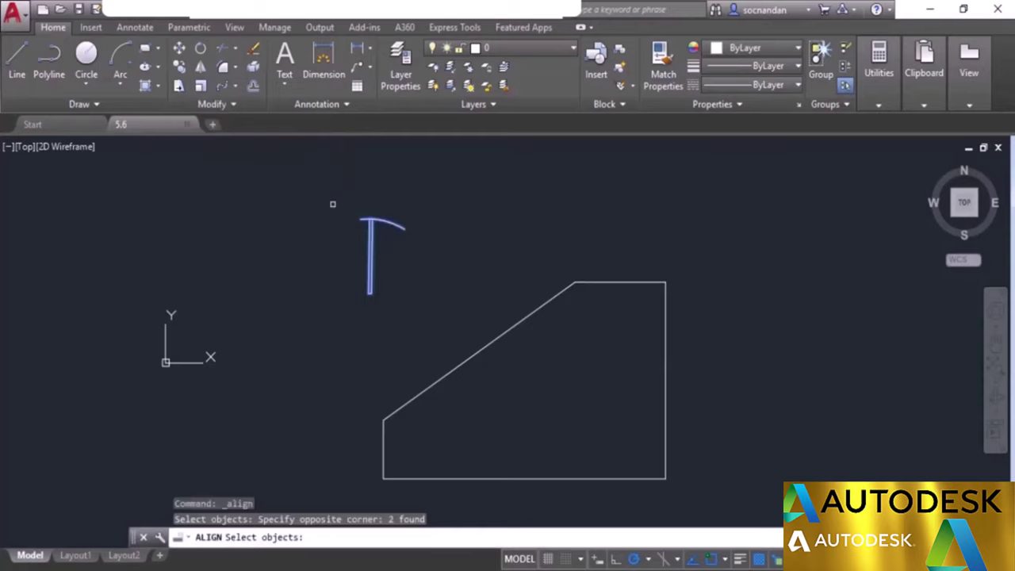
pyautogui.press('Return')
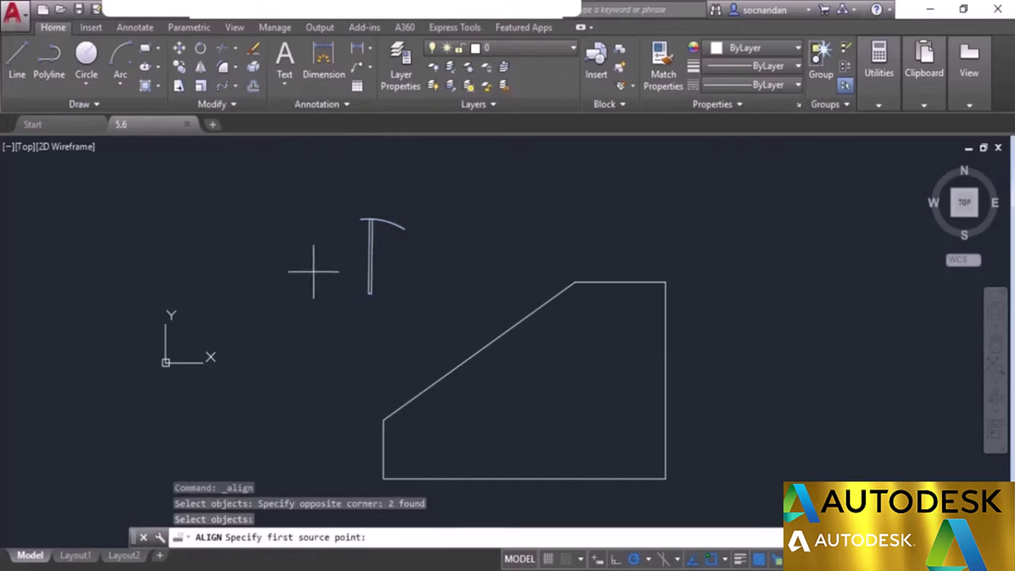
# Step: Match the line's bottom end to the slanted edge's top corner and the arc's end to its midpoint
pyautogui.scroll(2, 369, 291)
pyautogui.click(368, 292)
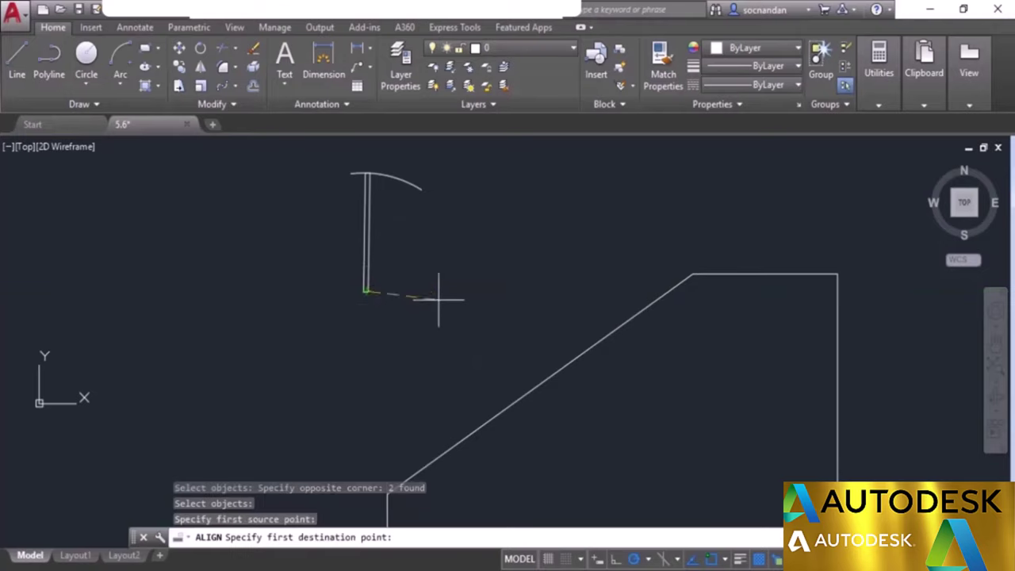
pyautogui.click(692, 273)
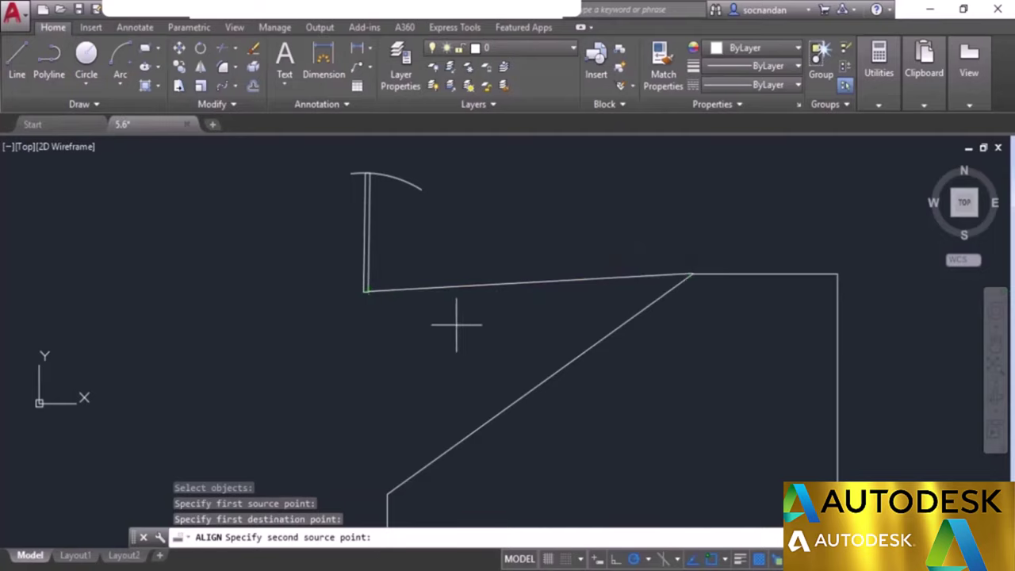
pyautogui.click(421, 189)
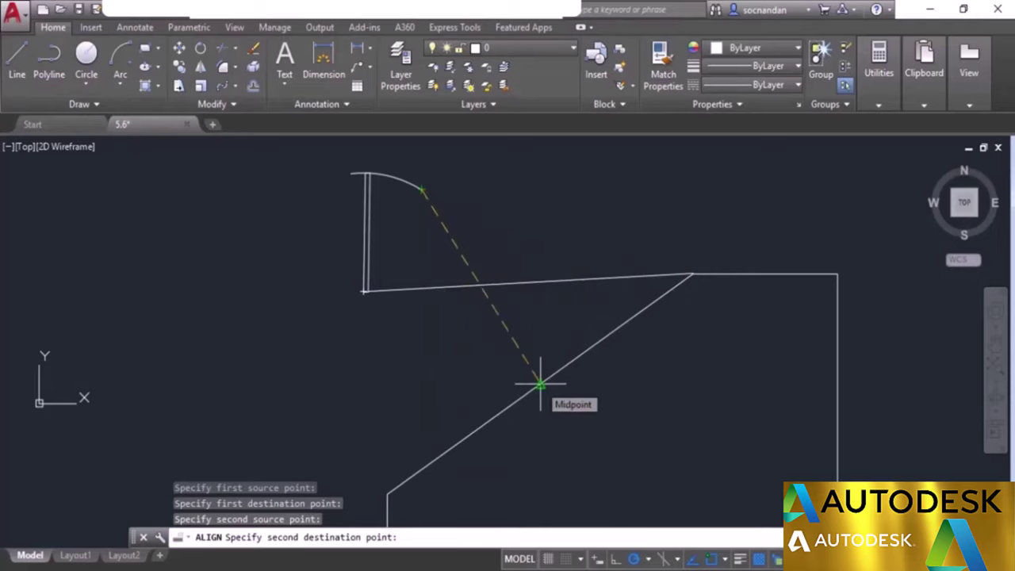
pyautogui.click(540, 385)
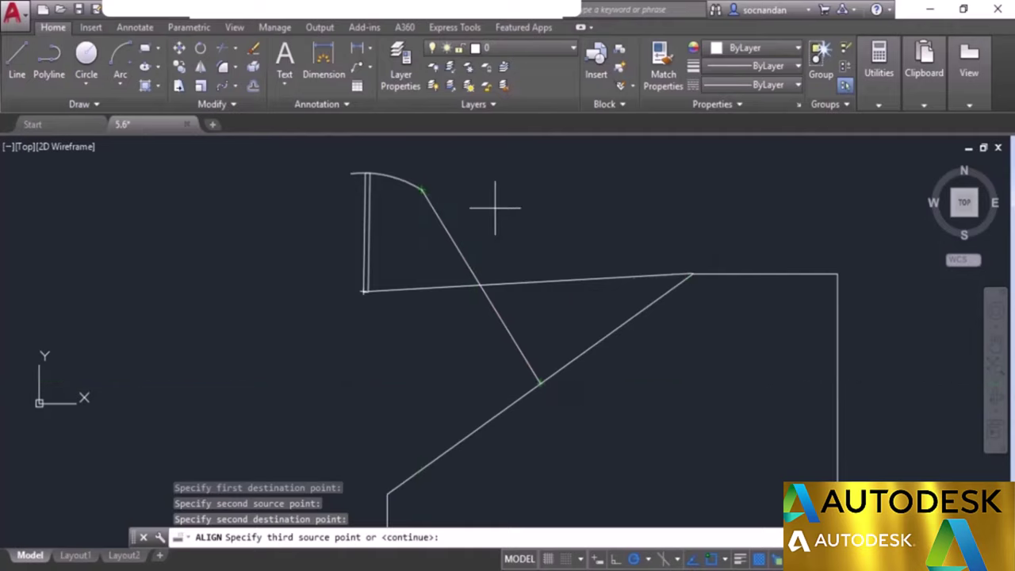
# Step: Set the piece's top corner as third source point, place its destination and finish aligning
pyautogui.click(351, 173)
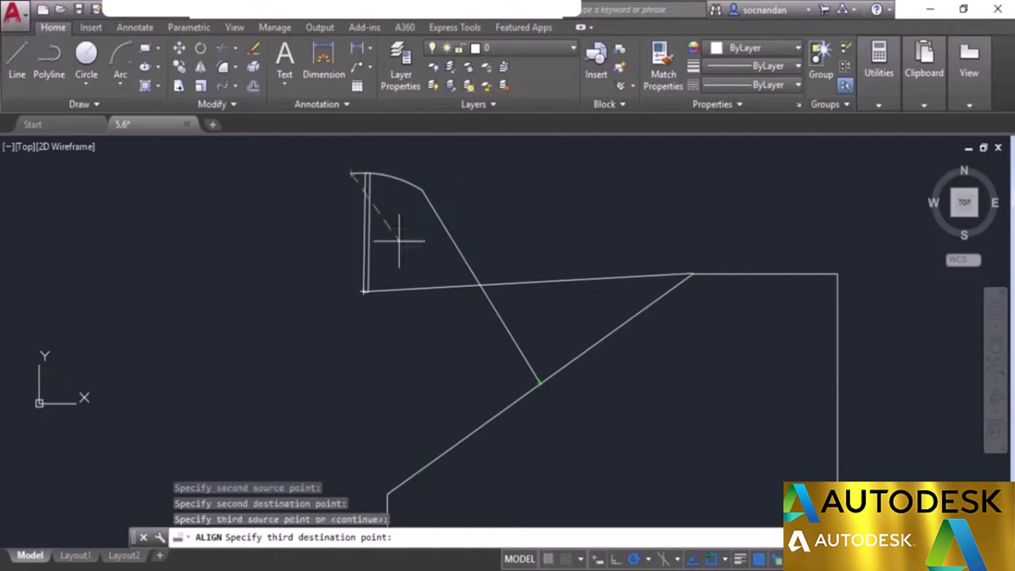
pyautogui.scroll(-3, 673, 420)
pyautogui.moveTo(676, 430); pyautogui.dragTo(565, 337, button='middle')
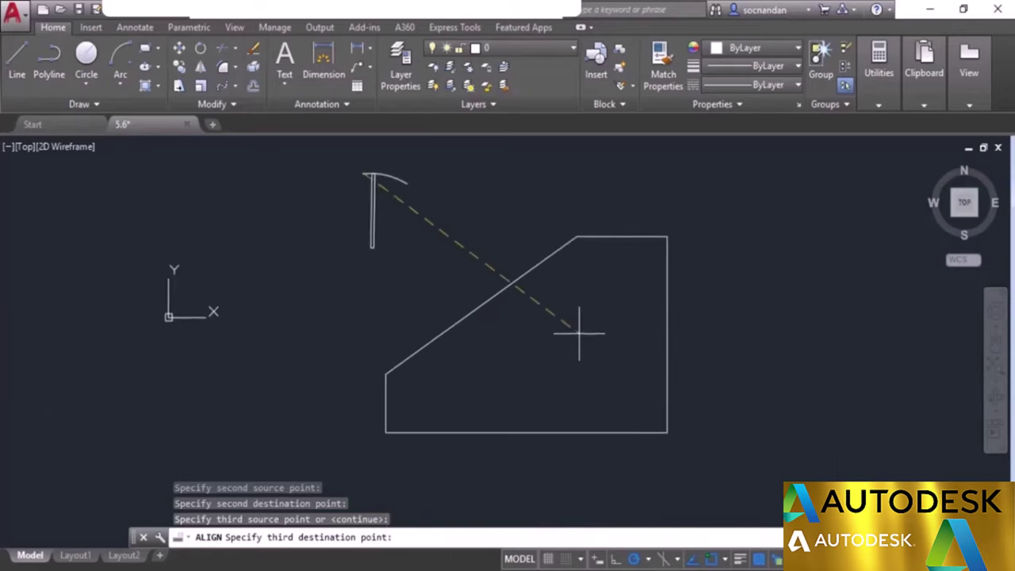
pyautogui.click(586, 317)
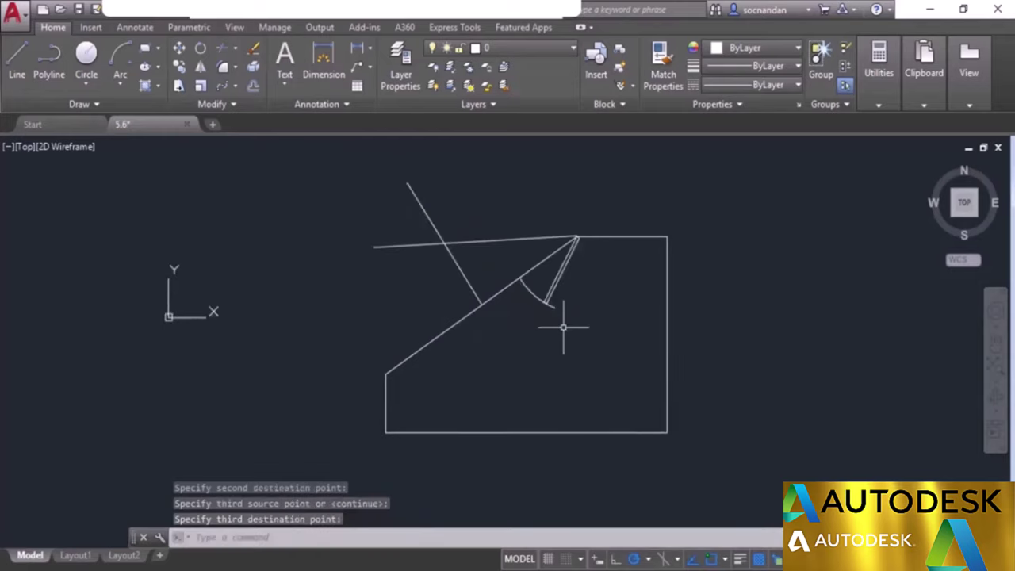
pyautogui.scroll(2, 555, 281)
pyautogui.scroll(-2, 556, 282)
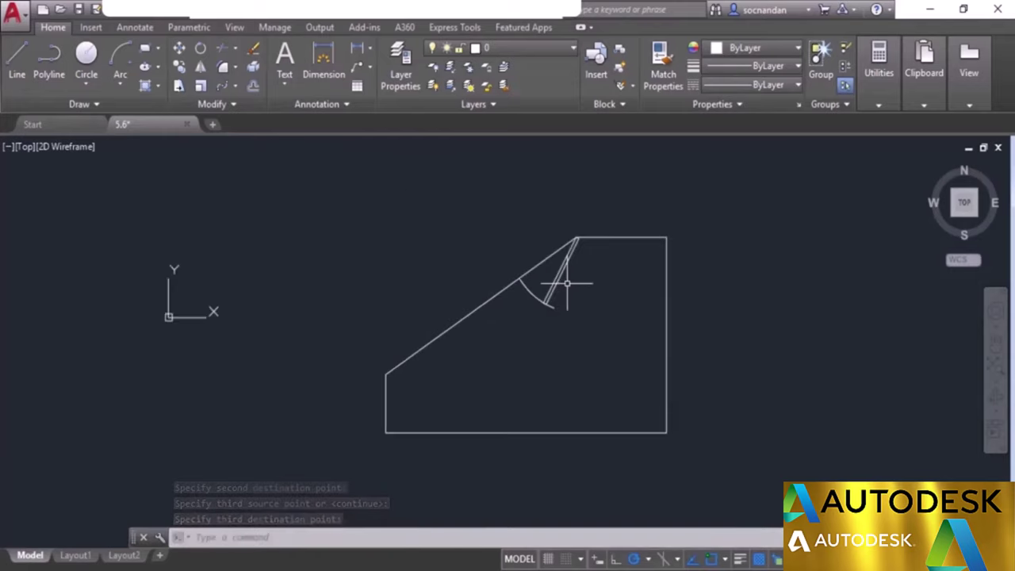
pyautogui.moveTo(562, 283); pyautogui.dragTo(532, 311, button='middle')
pyautogui.scroll(2, 537, 307)
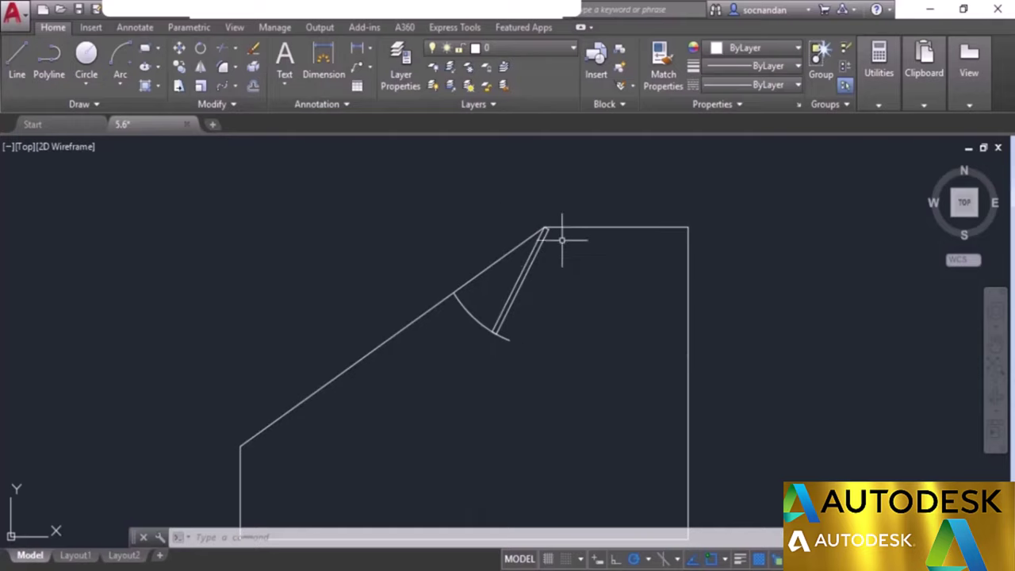
# Step: Zoom out to review the aligned piece before moving to drawing 5.7-distance,radius angle
pyautogui.scroll(-2, 582, 346)
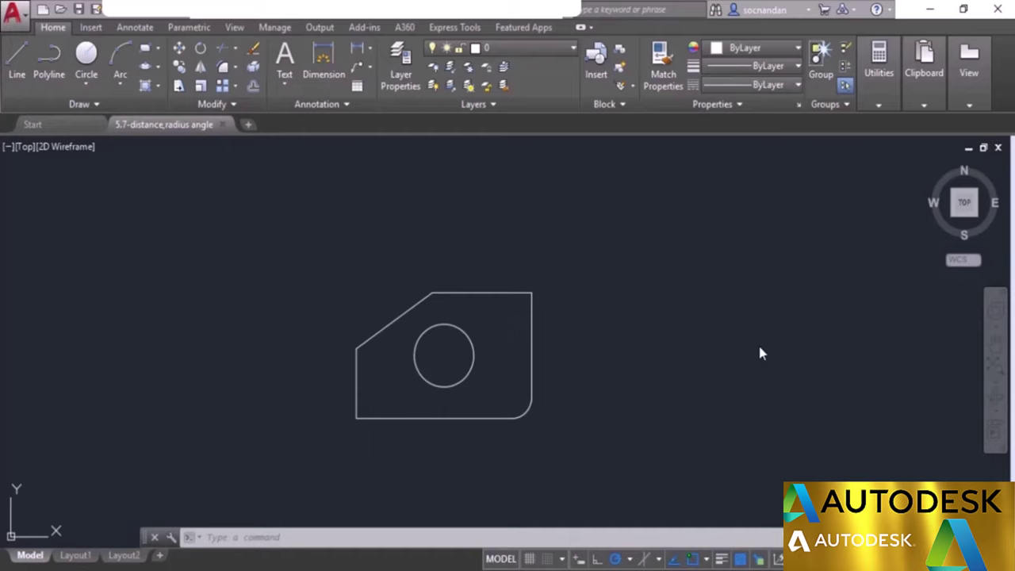
# Step: Measure the chamfered edge with Measure > Distance, getting 28.0000 long at 35 degrees
pyautogui.moveTo(502, 357); pyautogui.dragTo(542, 340, button='middle')
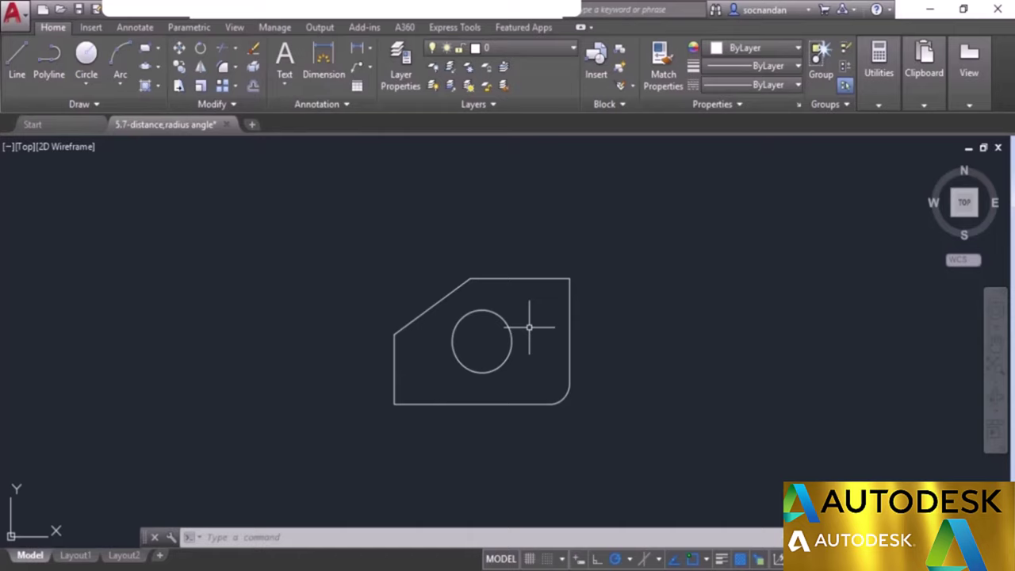
pyautogui.click(878, 77)
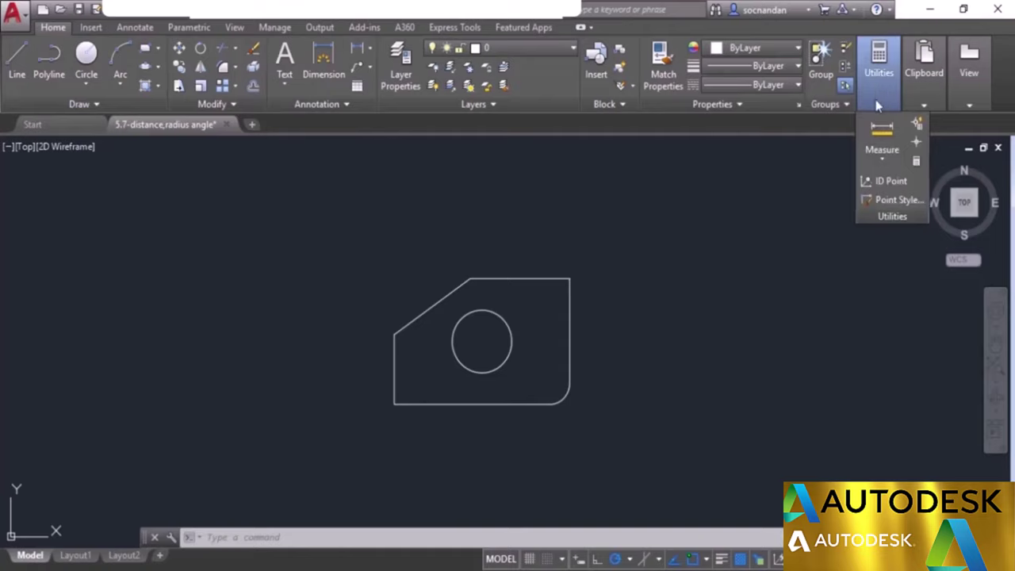
pyautogui.click(886, 161)
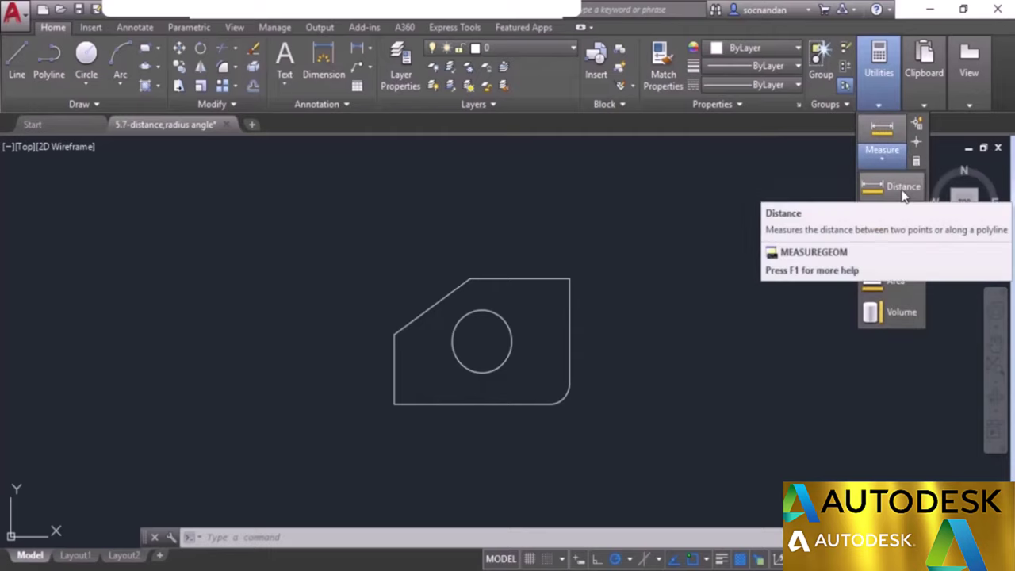
pyautogui.click(902, 190)
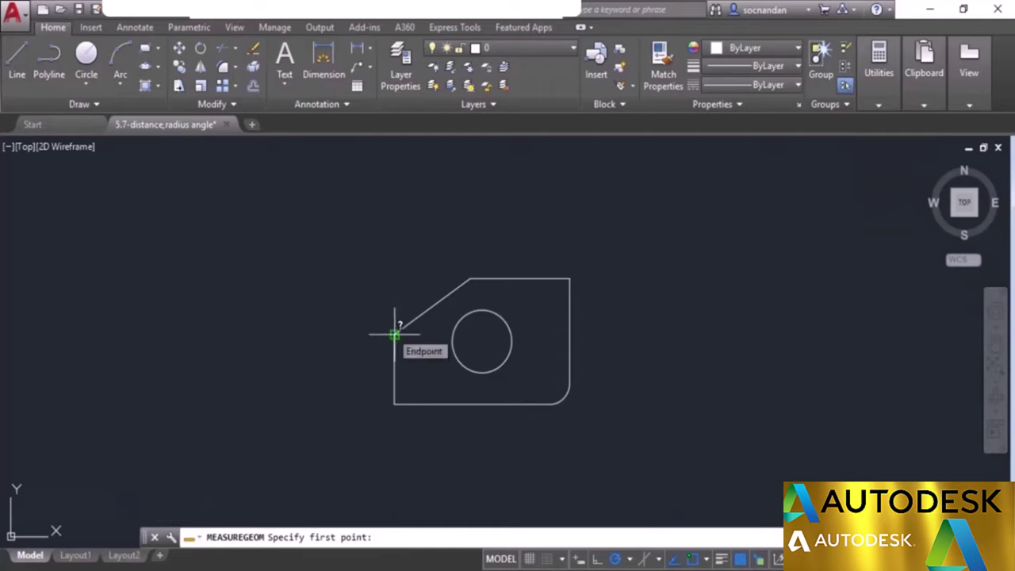
pyautogui.click(394, 335)
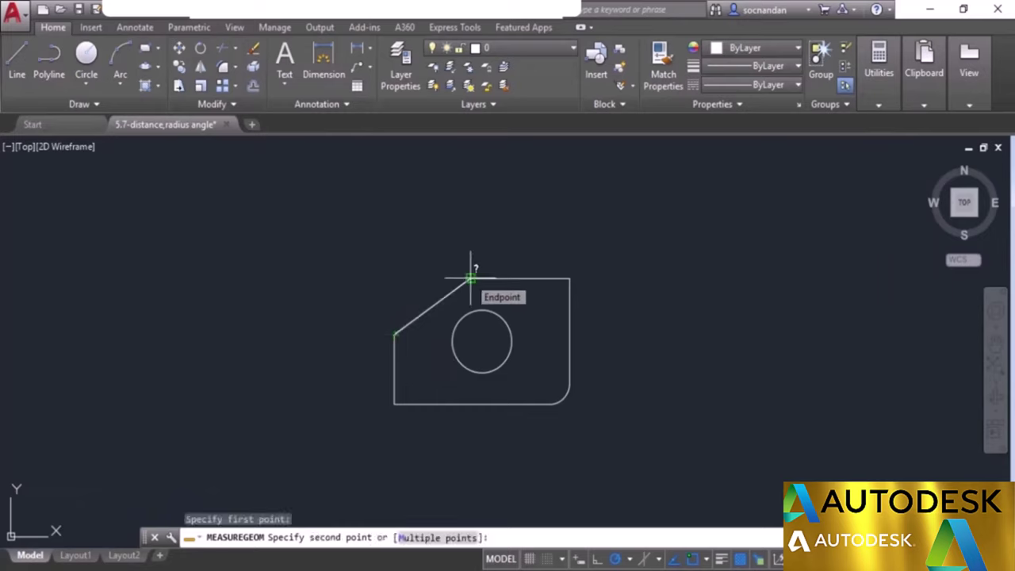
pyautogui.click(470, 278)
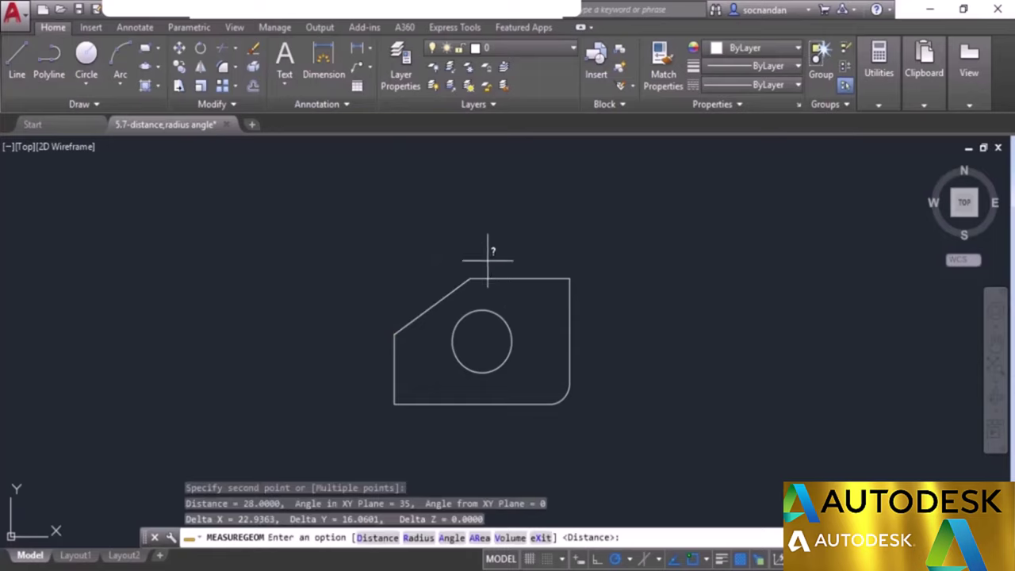
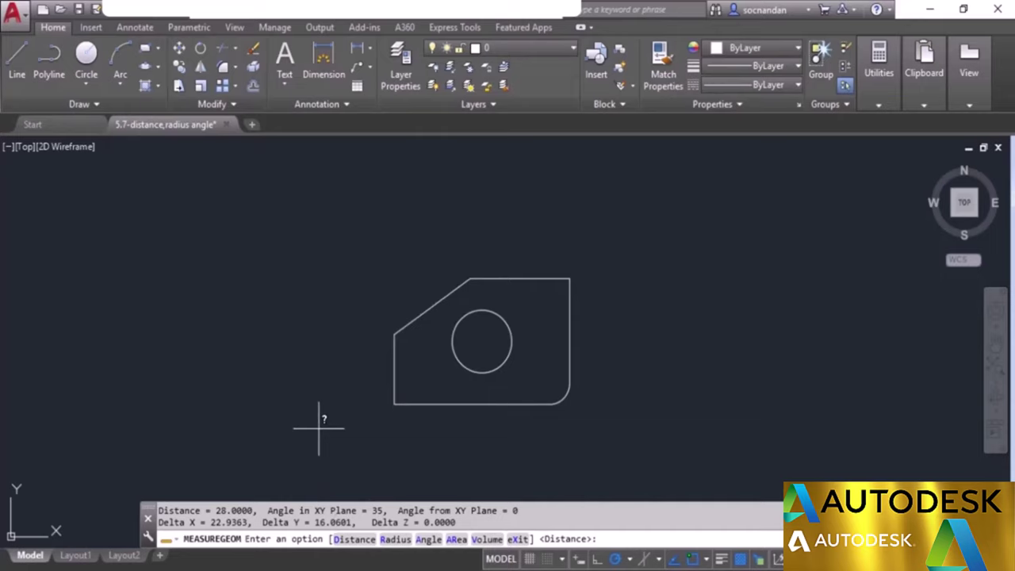
# Step: Measure the central circle's radius, which is 8.9803
pyautogui.press('Escape')
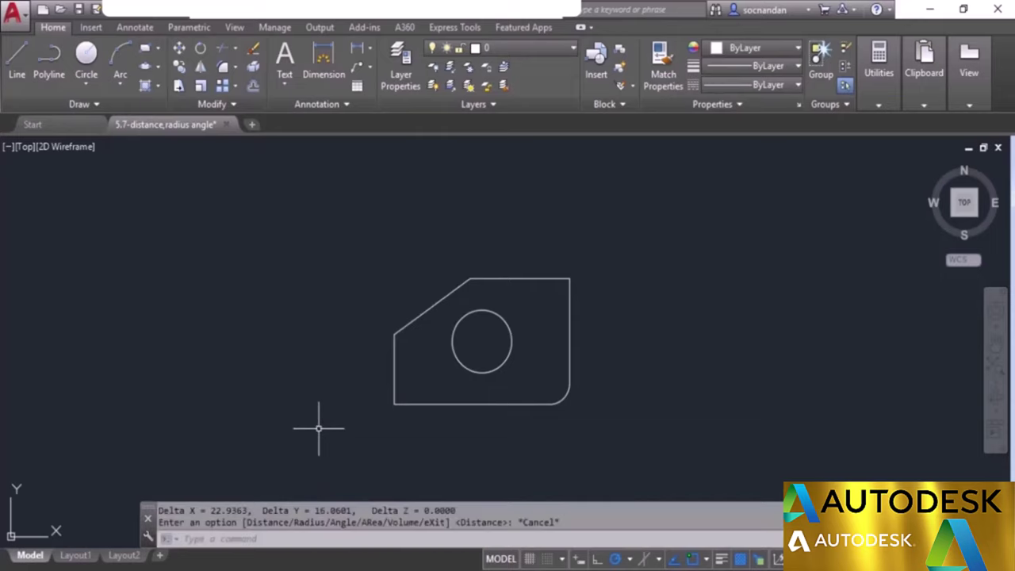
pyautogui.click(878, 67)
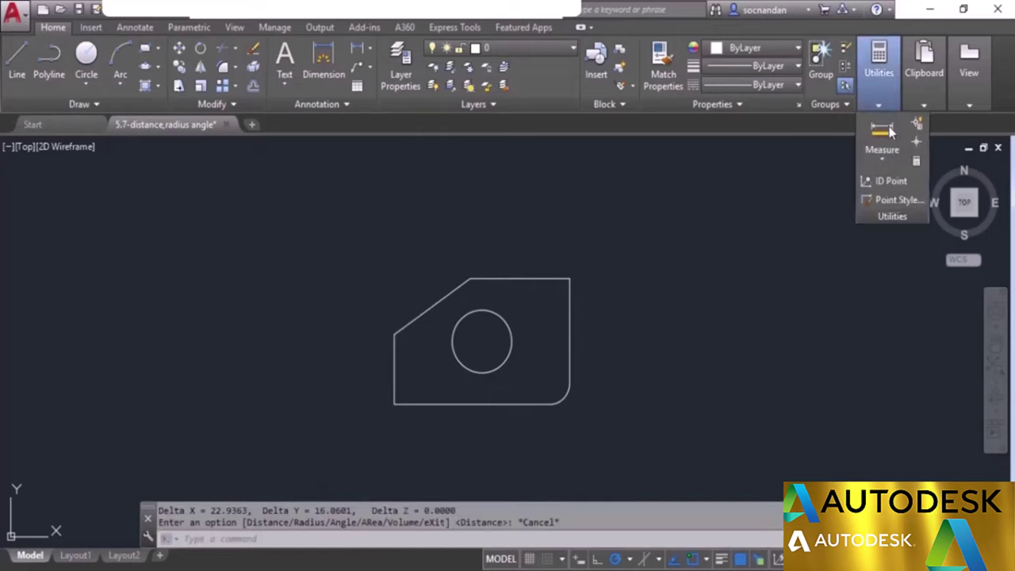
pyautogui.click(887, 162)
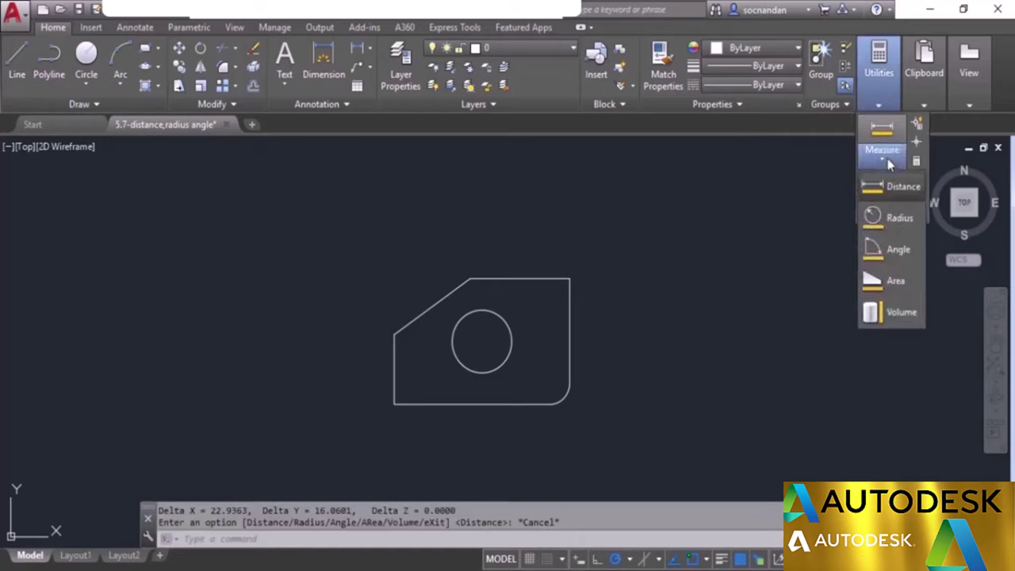
pyautogui.click(898, 220)
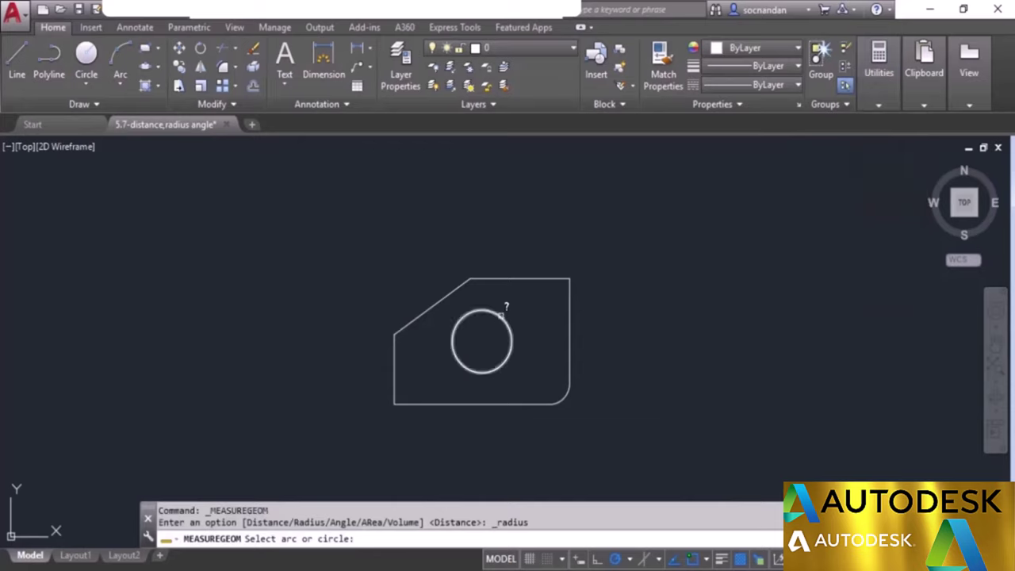
pyautogui.click(500, 314)
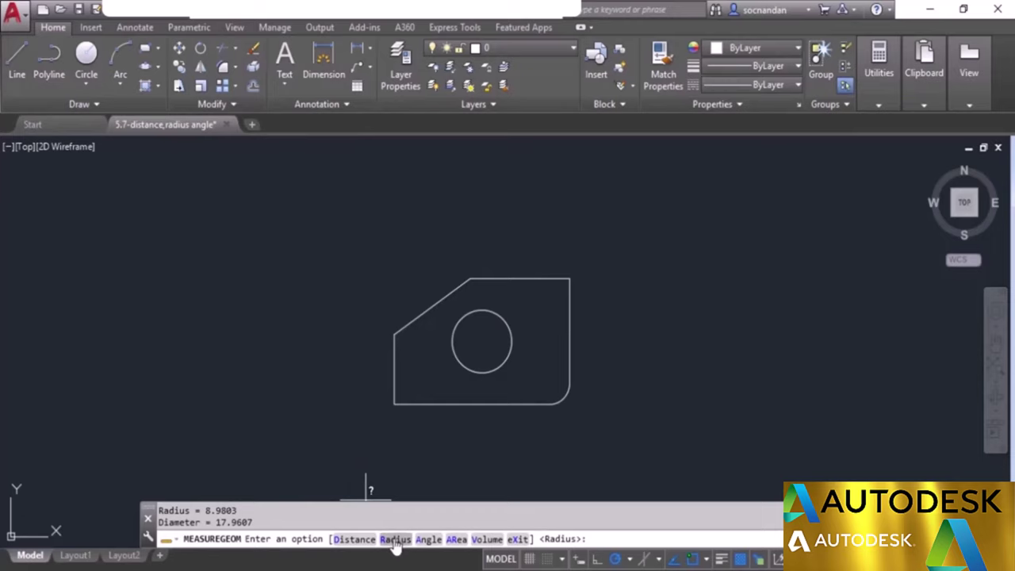
# Step: Measure the rounded lower-right corner arc: radius 6.0000, diameter 12.0000
pyautogui.click(394, 540)
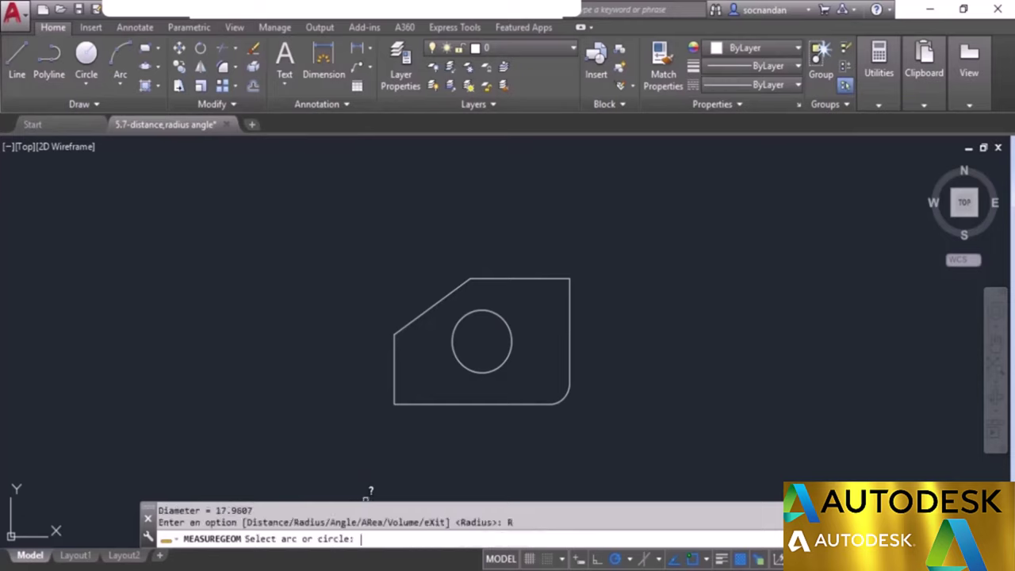
pyautogui.click(565, 397)
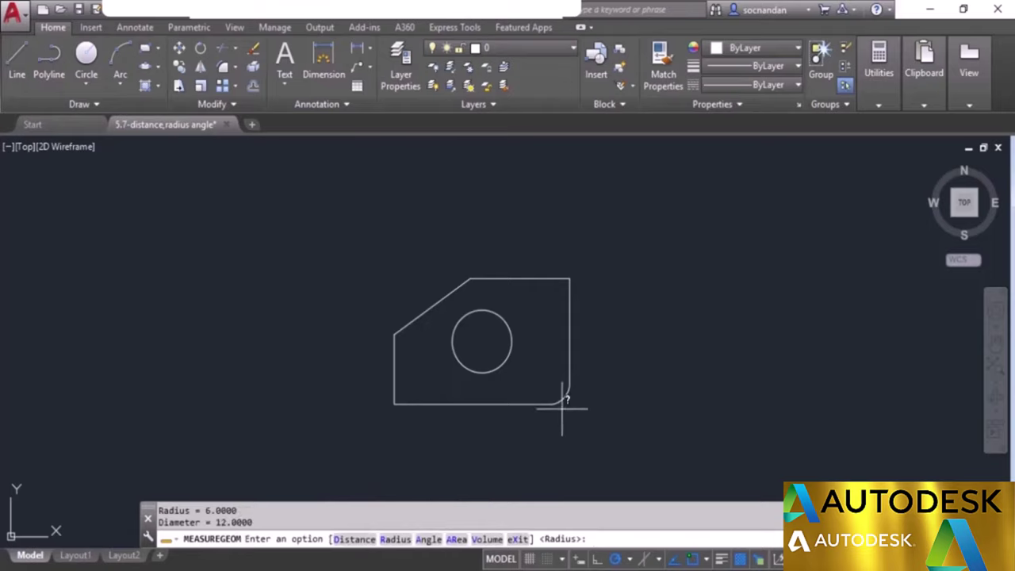
pyautogui.press('Escape')
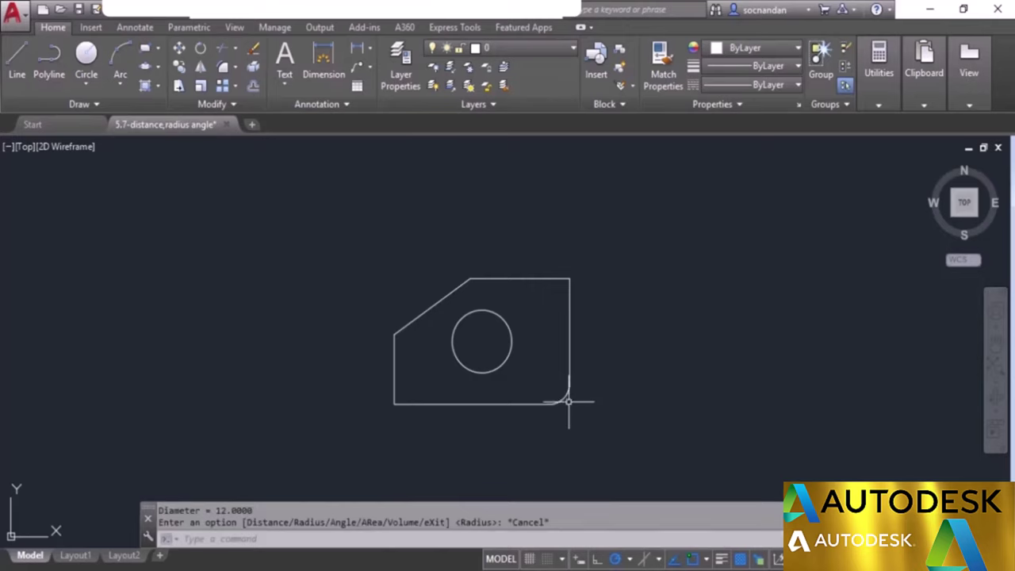
# Step: Measure the angle between the slanted edge and the left side: 125°
pyautogui.click(882, 88)
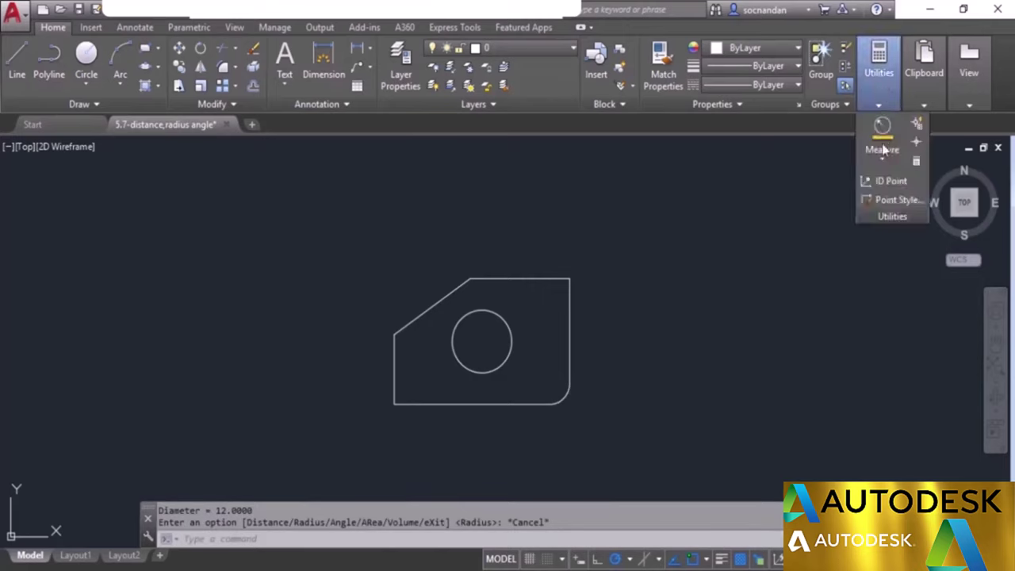
pyautogui.click(884, 157)
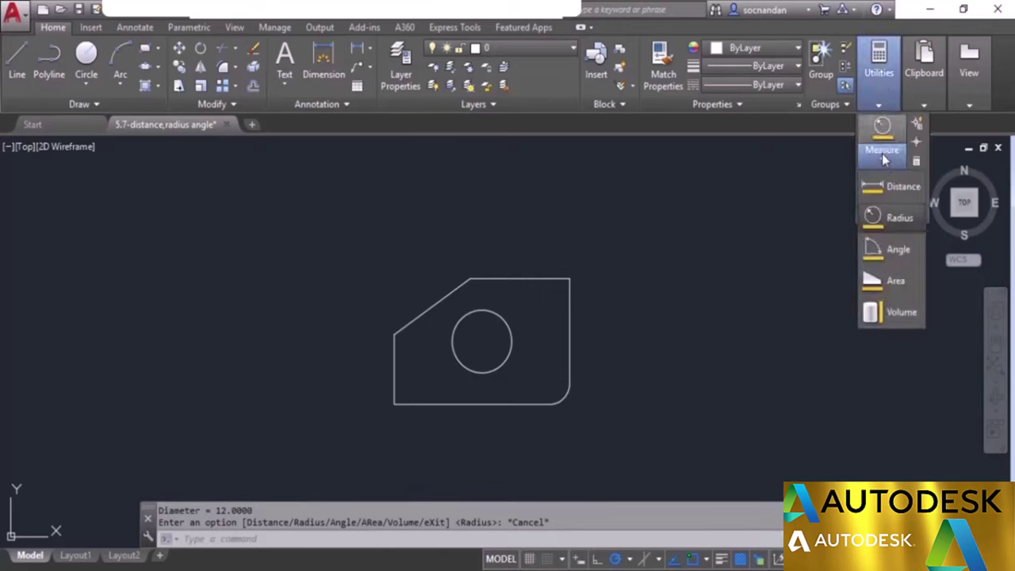
pyautogui.click(906, 250)
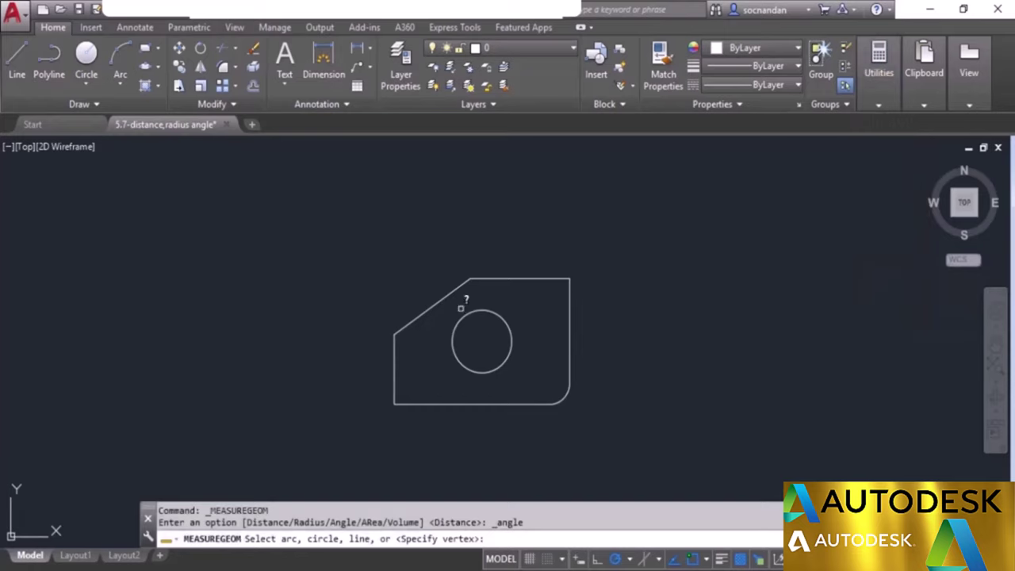
pyautogui.click(420, 315)
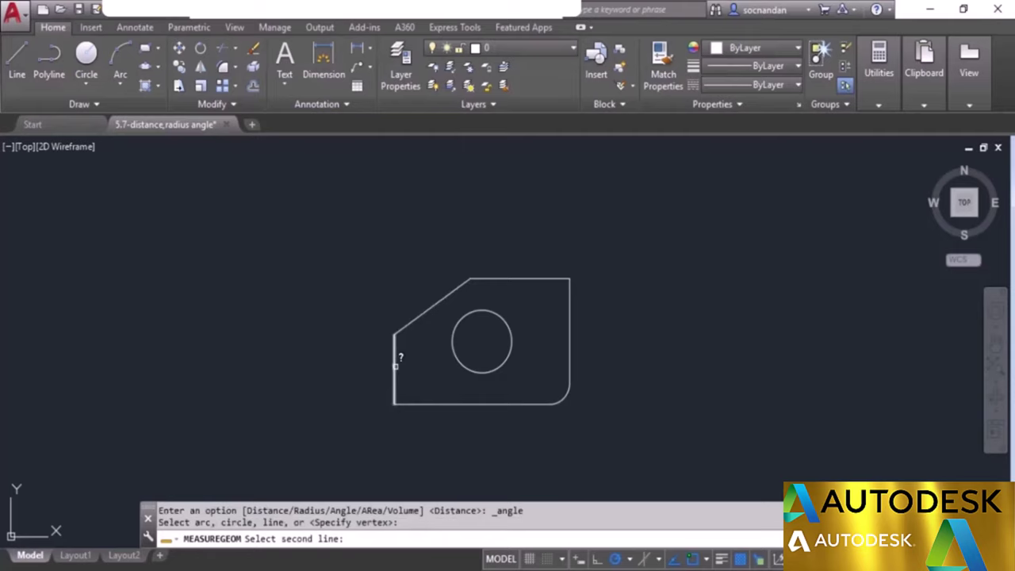
pyautogui.click(395, 365)
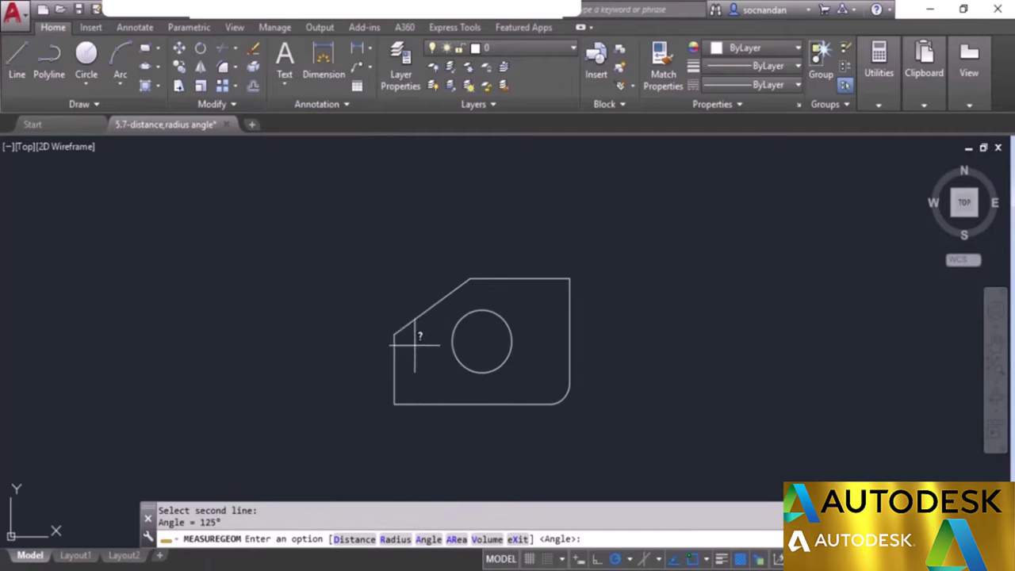
# Step: Measure the angle between the slanted edge and the top edge: 145°
pyautogui.click(427, 541)
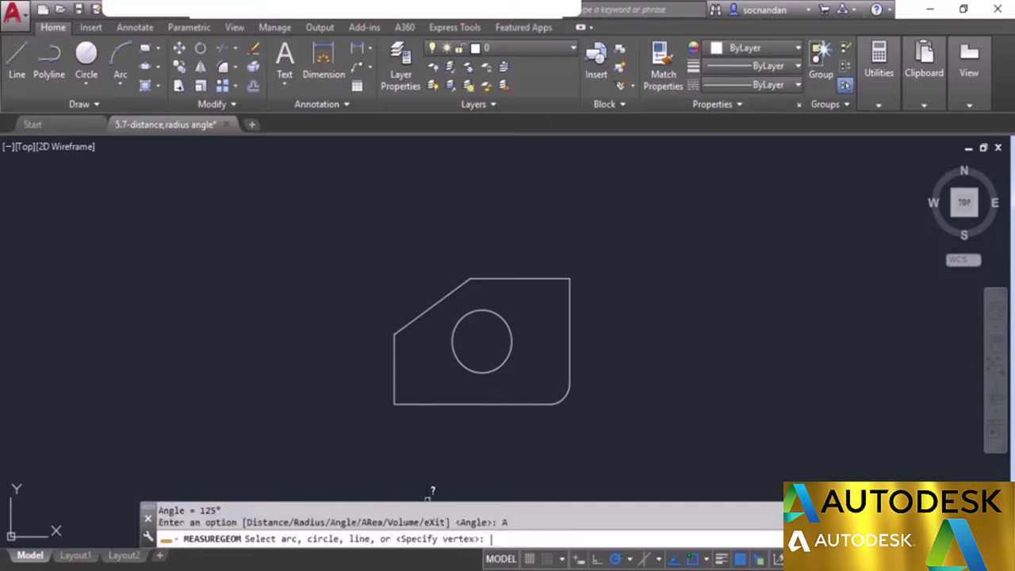
pyautogui.click(442, 298)
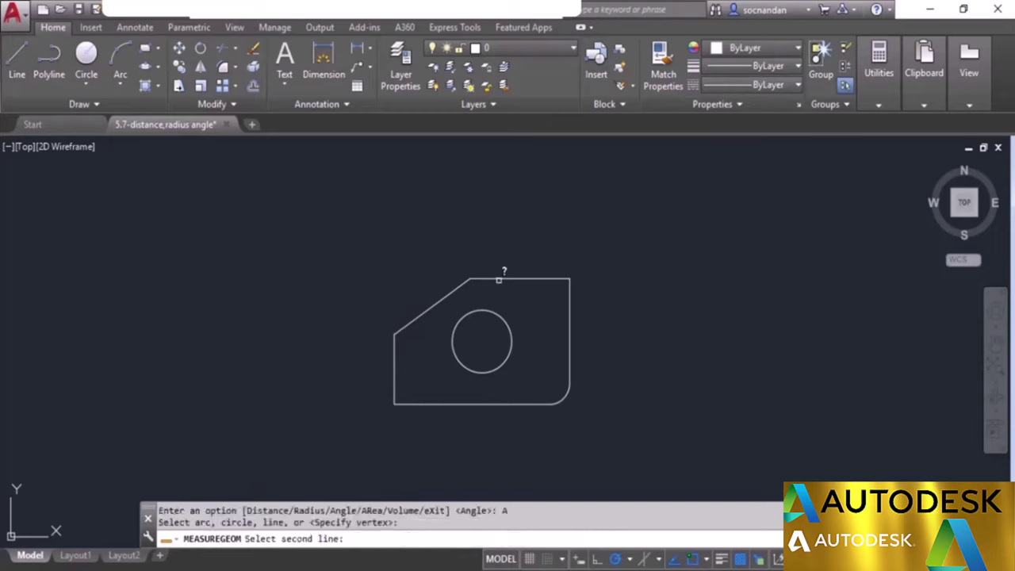
pyautogui.click(501, 279)
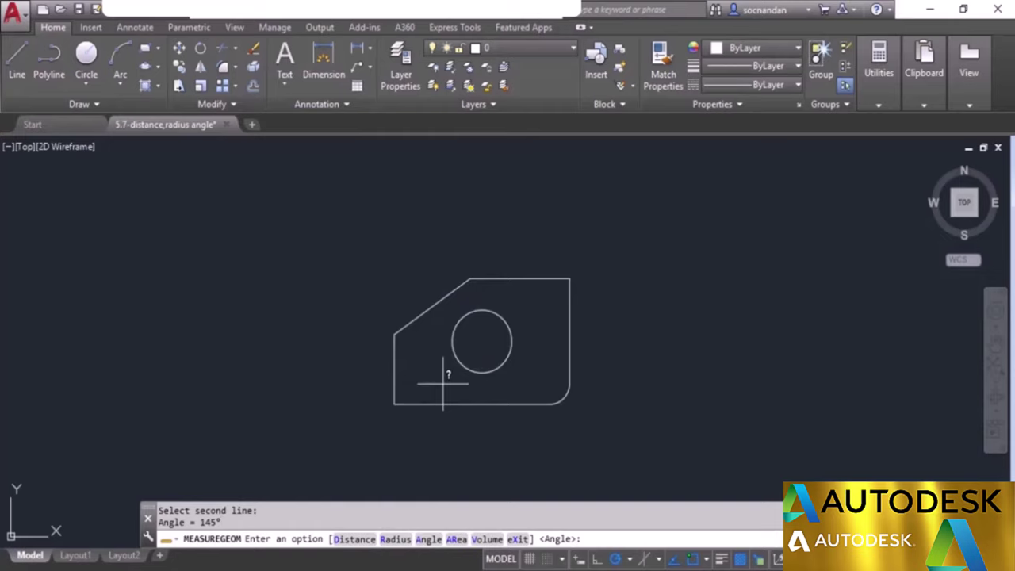
pyautogui.press('Escape')
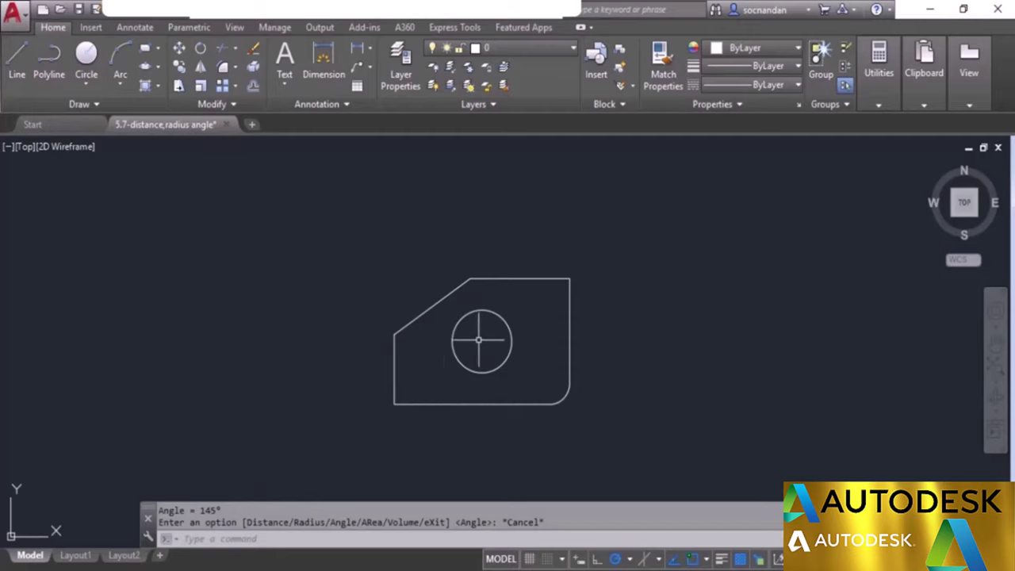
# Step: Report the circle centre's coordinates with ID Point: X 90.9588, Y 141.6881
pyautogui.click(883, 99)
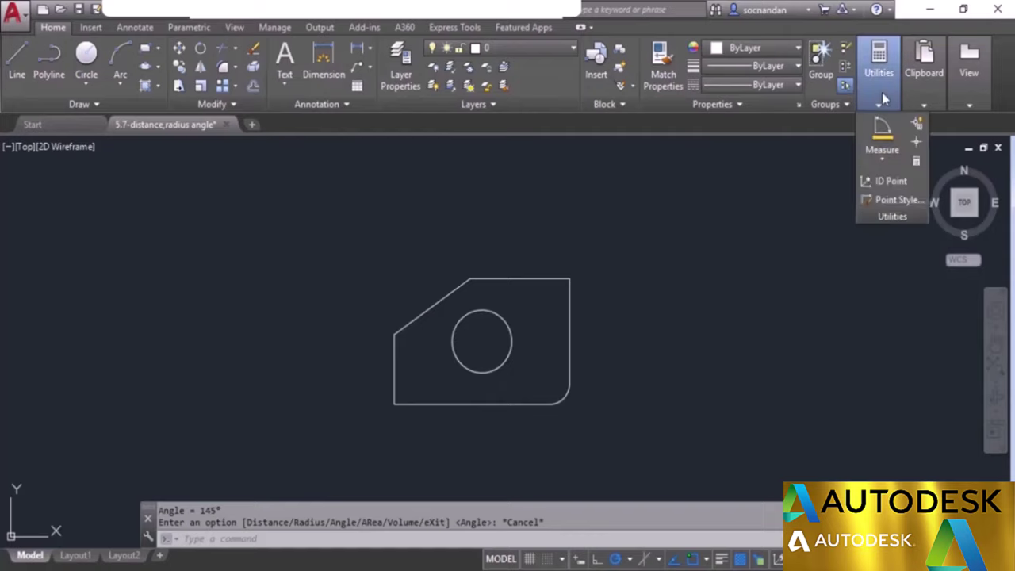
pyautogui.click(890, 184)
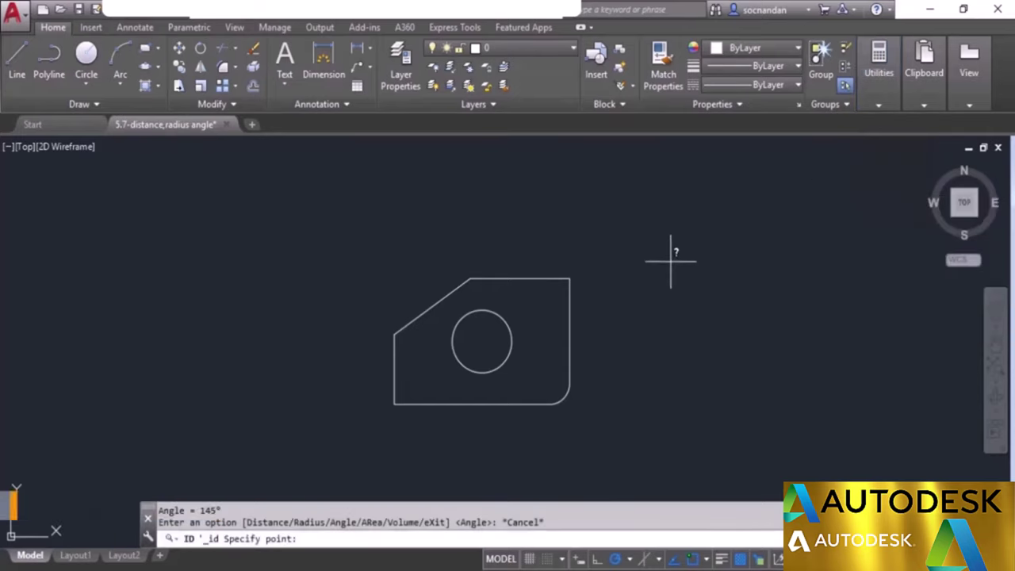
pyautogui.click(482, 341)
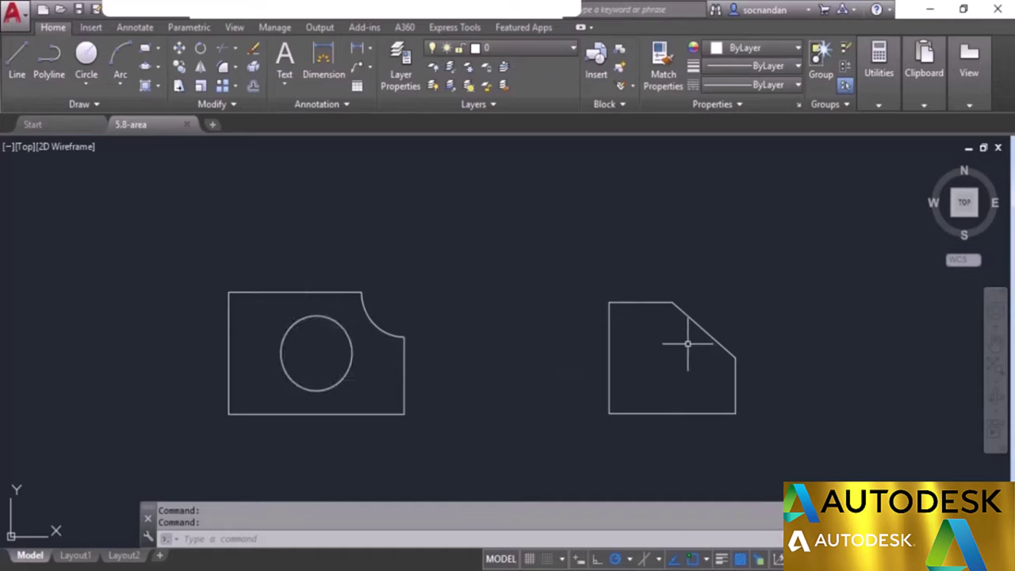
# Step: Measure the chamfered plate's area corner by corner: area 6896.7586, perimeter 330.7268
pyautogui.click(880, 94)
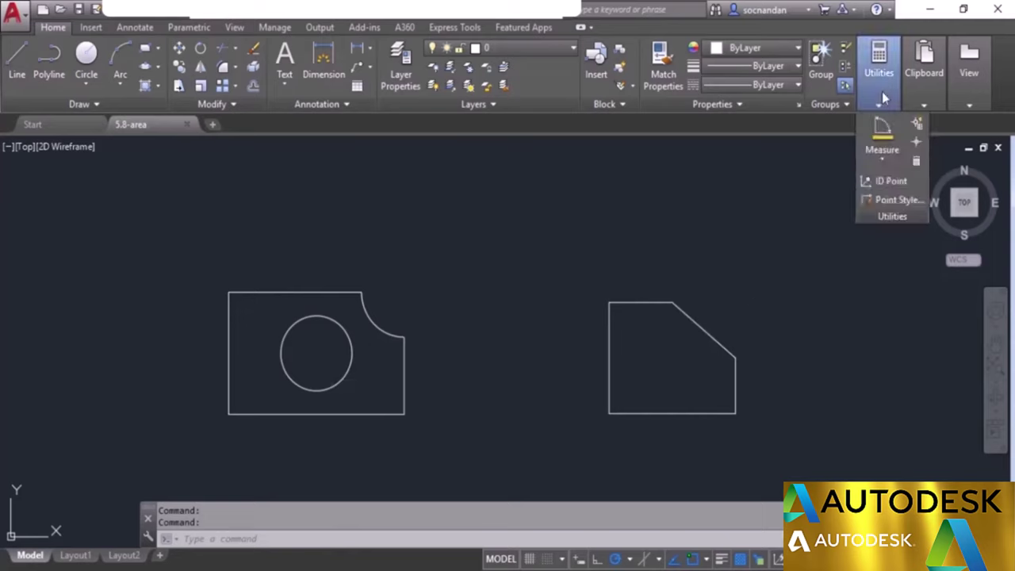
pyautogui.click(885, 160)
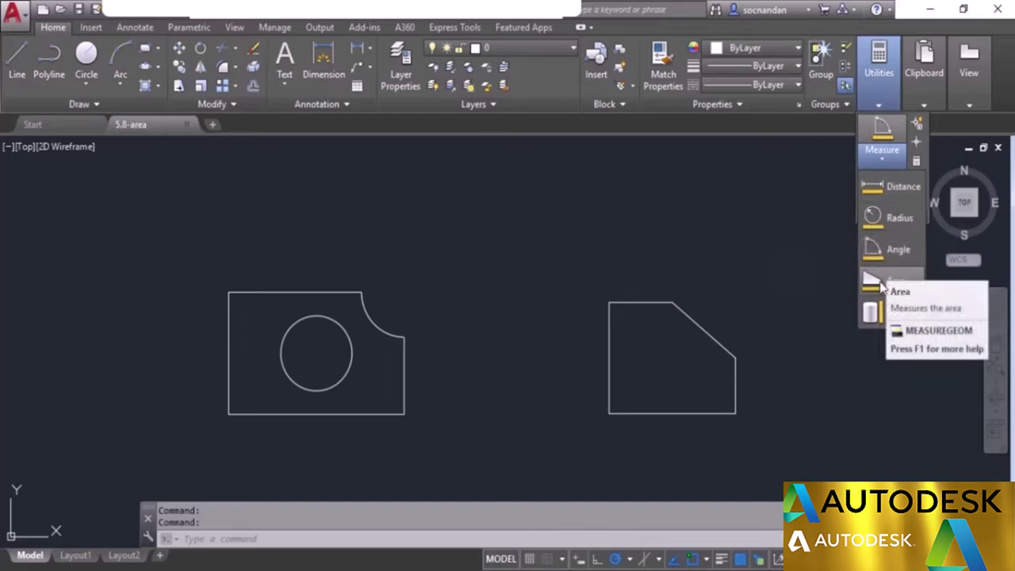
pyautogui.click(896, 282)
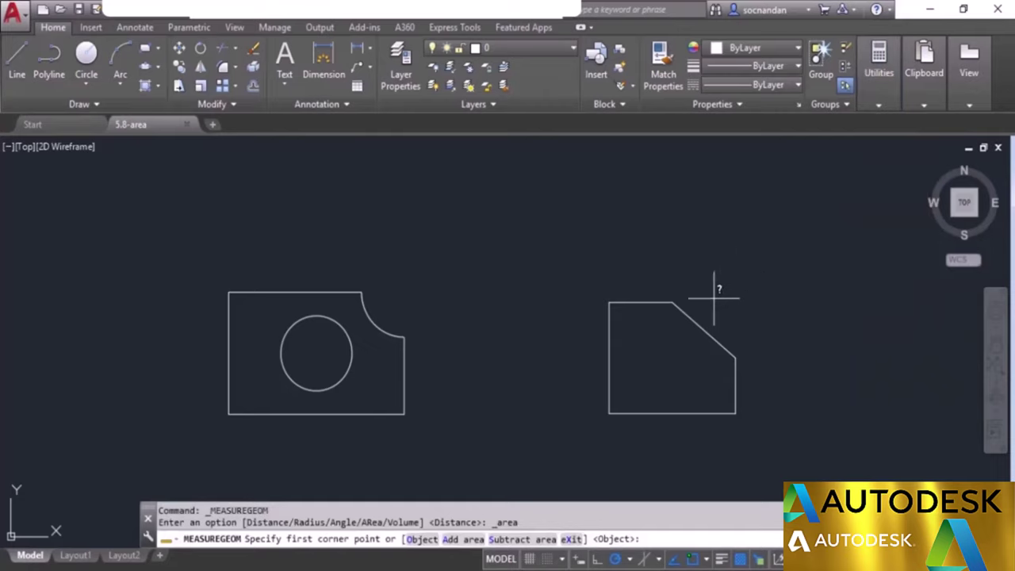
pyautogui.moveTo(691, 342)
pyautogui.mouseDown(button='middle')
pyautogui.moveTo(686, 353)
pyautogui.moveTo(576, 342)
pyautogui.moveTo(517, 349)
pyautogui.mouseUp(button='middle')
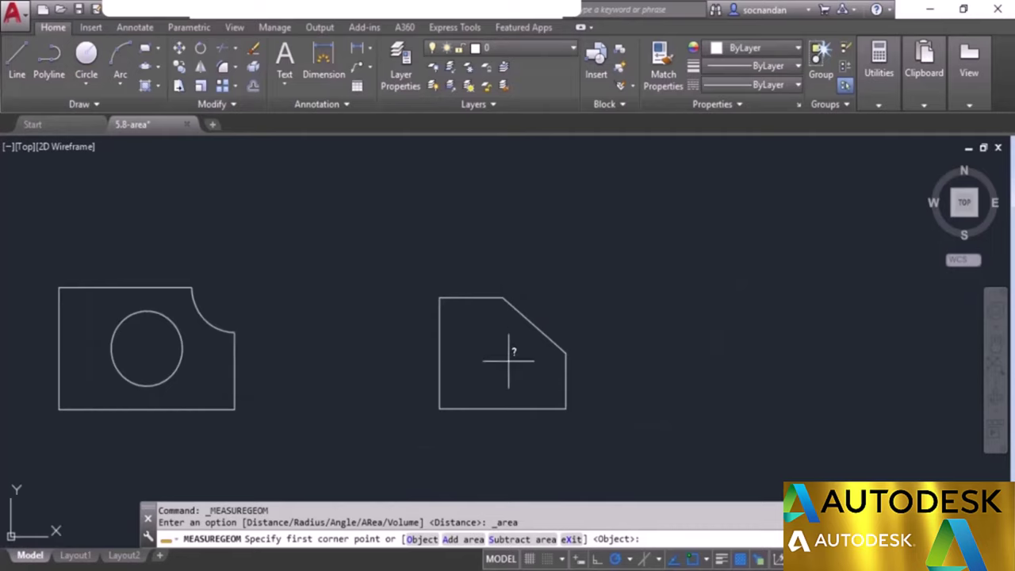
pyautogui.click(439, 409)
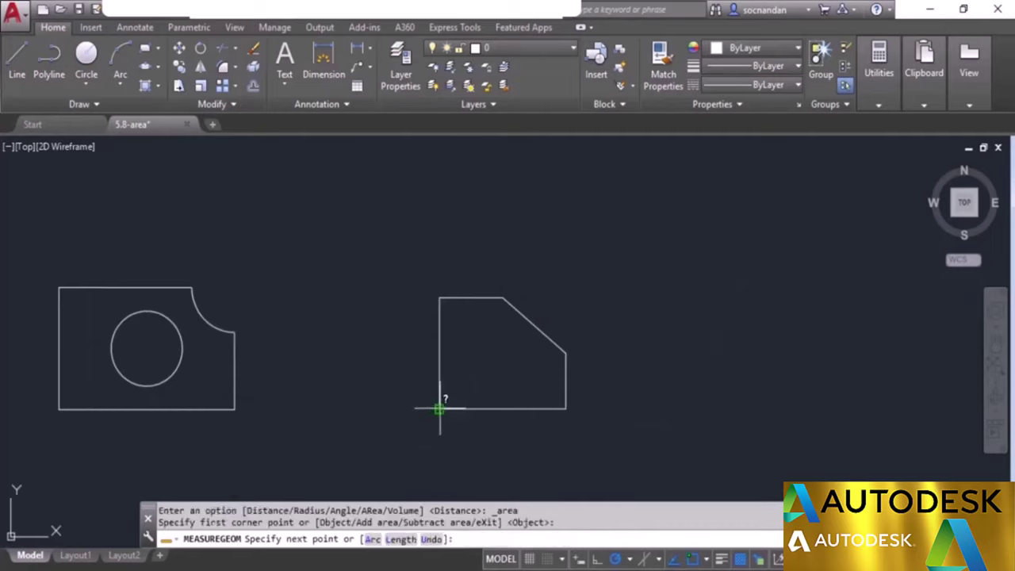
pyautogui.click(439, 297)
pyautogui.click(503, 297)
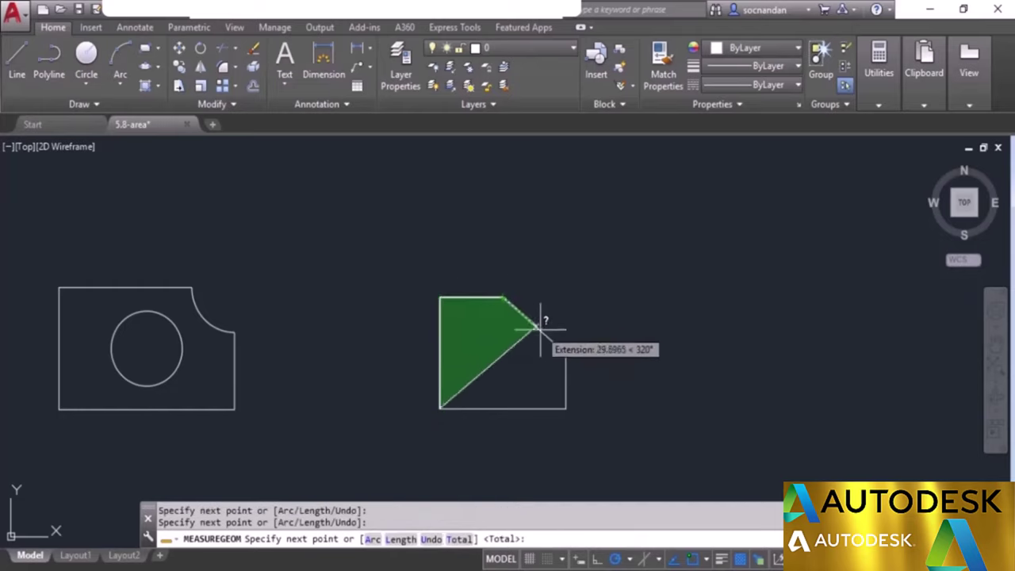
pyautogui.click(566, 352)
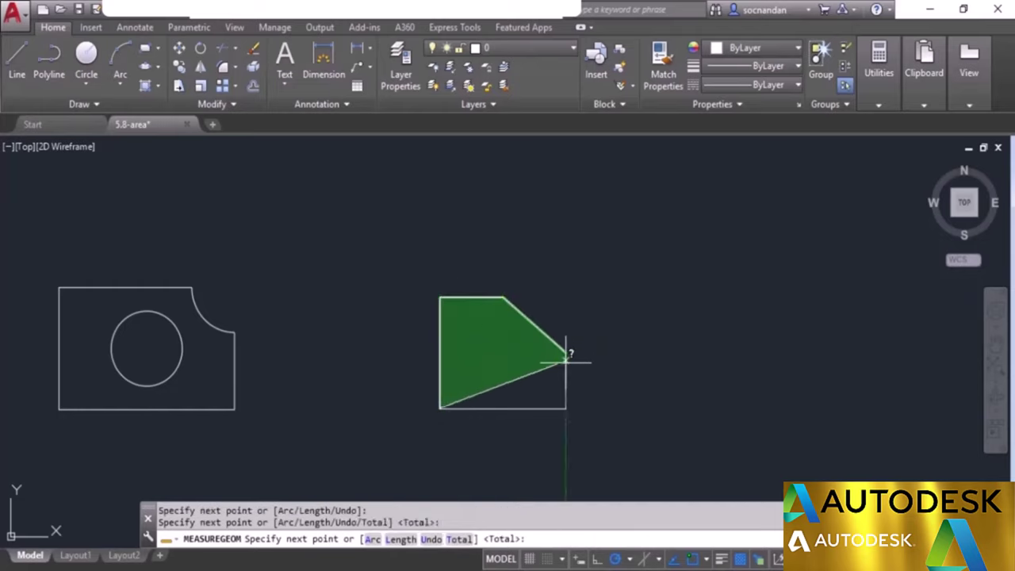
pyautogui.click(566, 408)
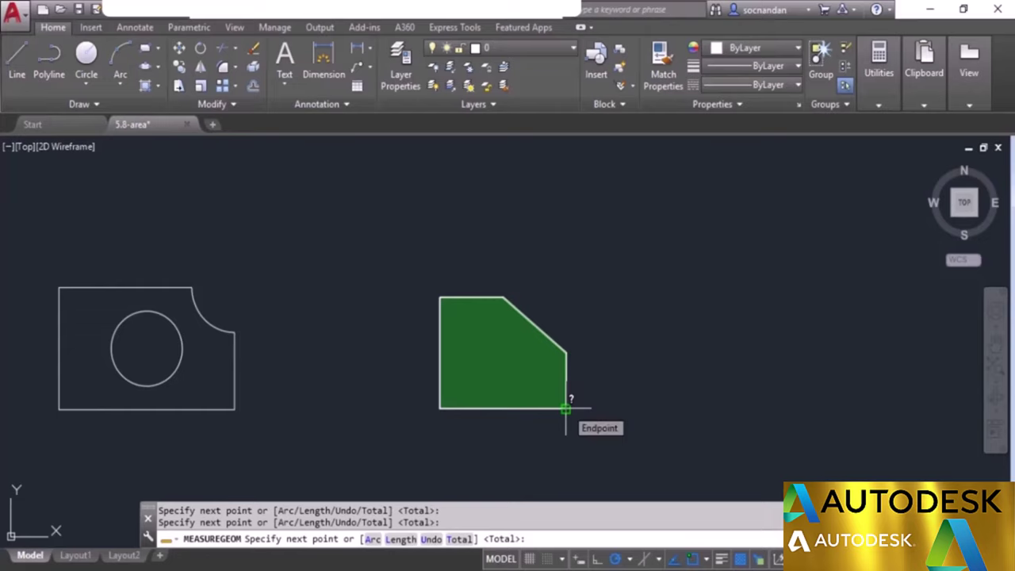
pyautogui.click(565, 408)
pyautogui.press('Return')
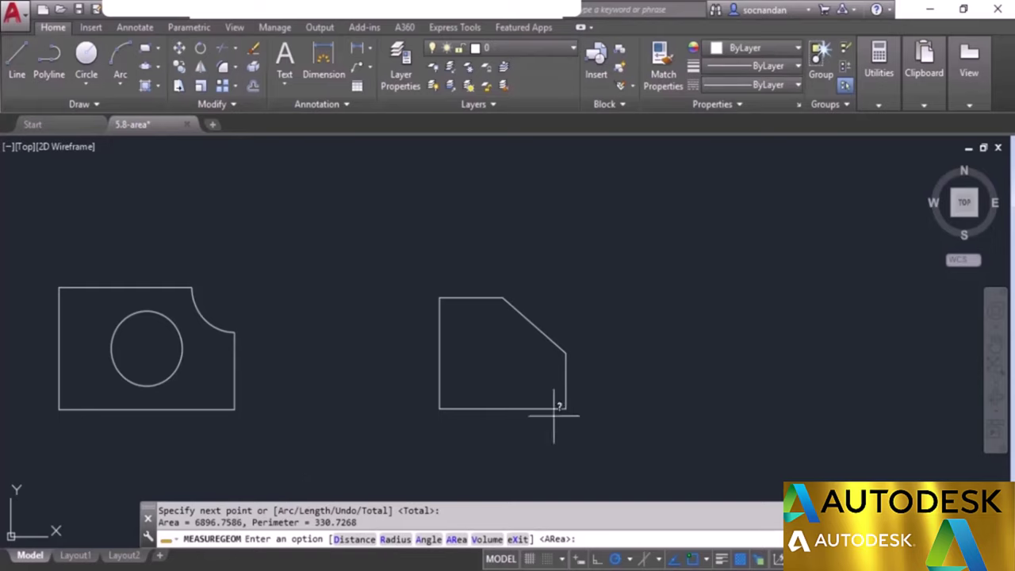
# Step: Pan the view back, cancel the area measurement and bring up the Utilities tools
pyautogui.moveTo(485, 370)
pyautogui.mouseDown(button='middle')
pyautogui.moveTo(657, 359)
pyautogui.moveTo(674, 372)
pyautogui.mouseUp(button='middle')
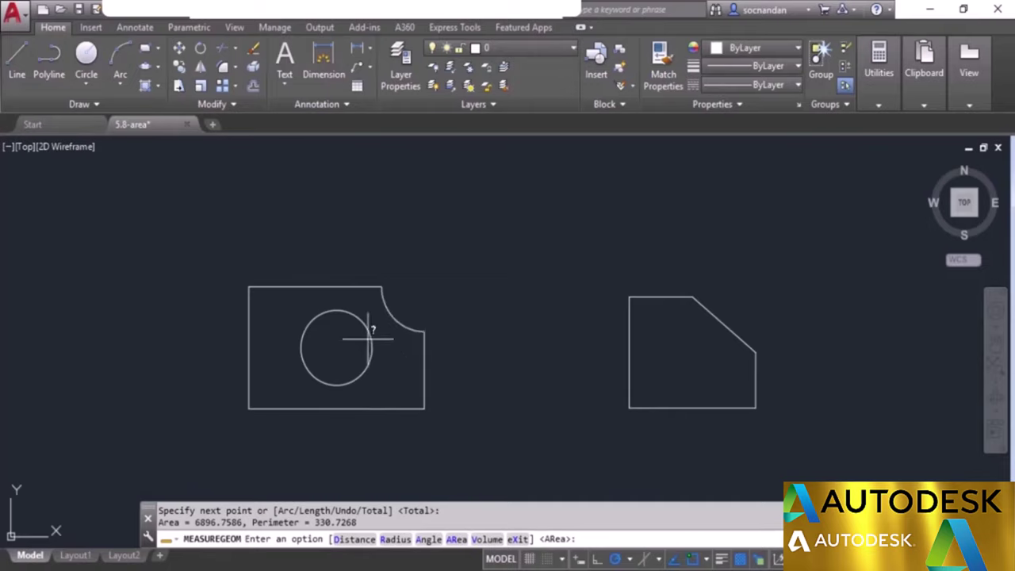
pyautogui.press('Escape')
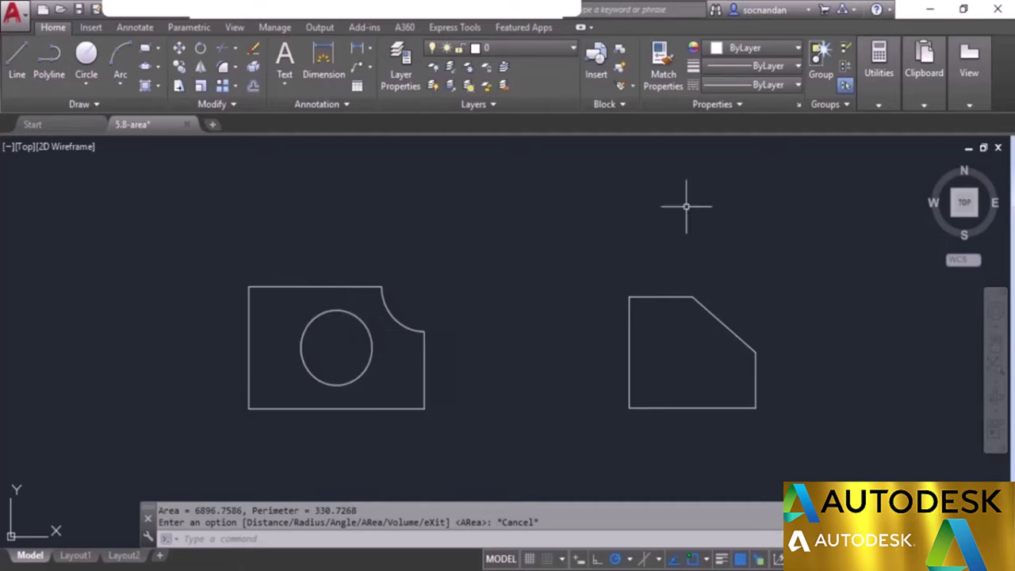
pyautogui.click(878, 83)
# Step: Measure the left plate outline as an object: area 11179.5179, perimeter 433.9930
pyautogui.click(882, 155)
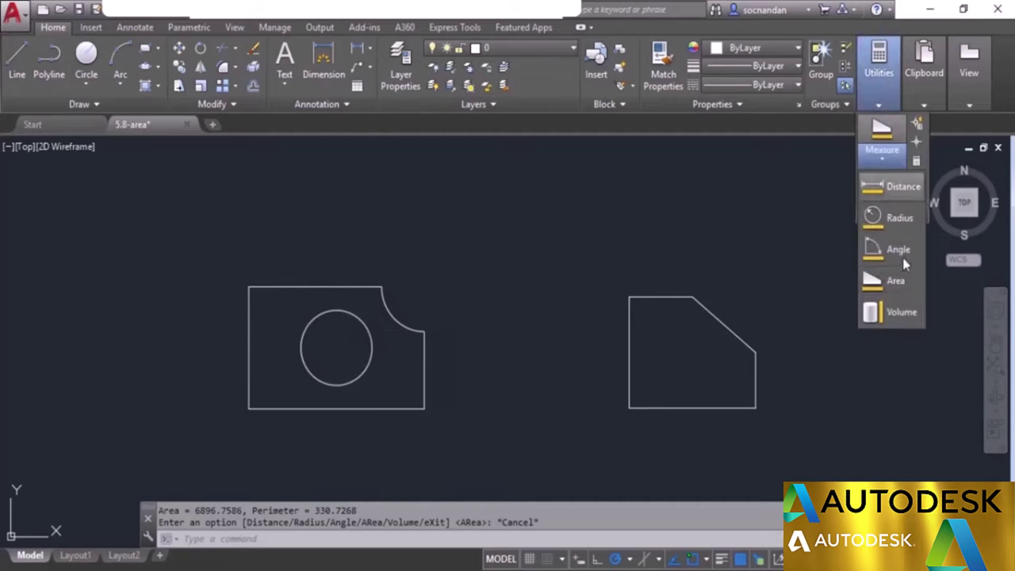
pyautogui.click(906, 282)
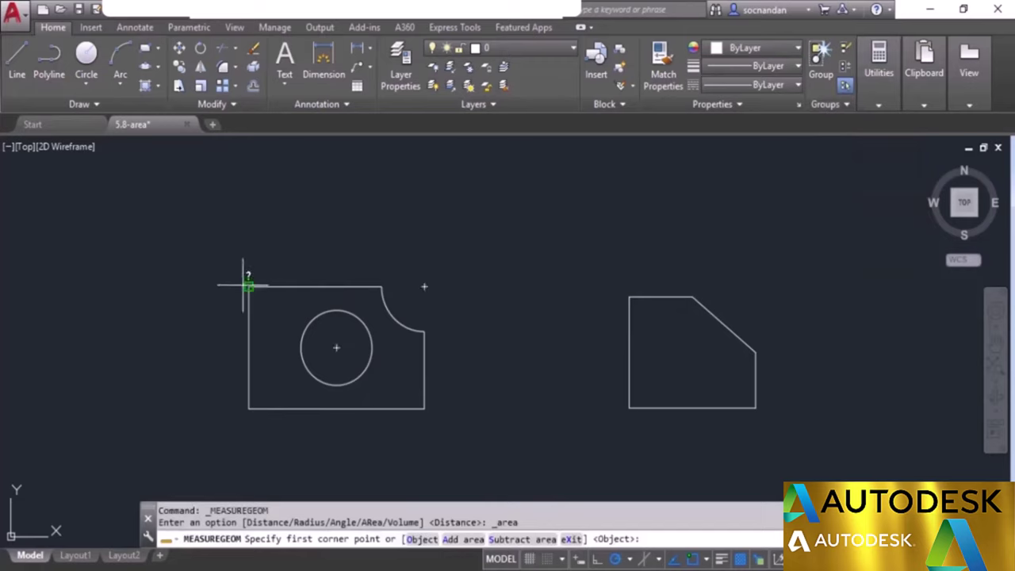
pyautogui.click(419, 542)
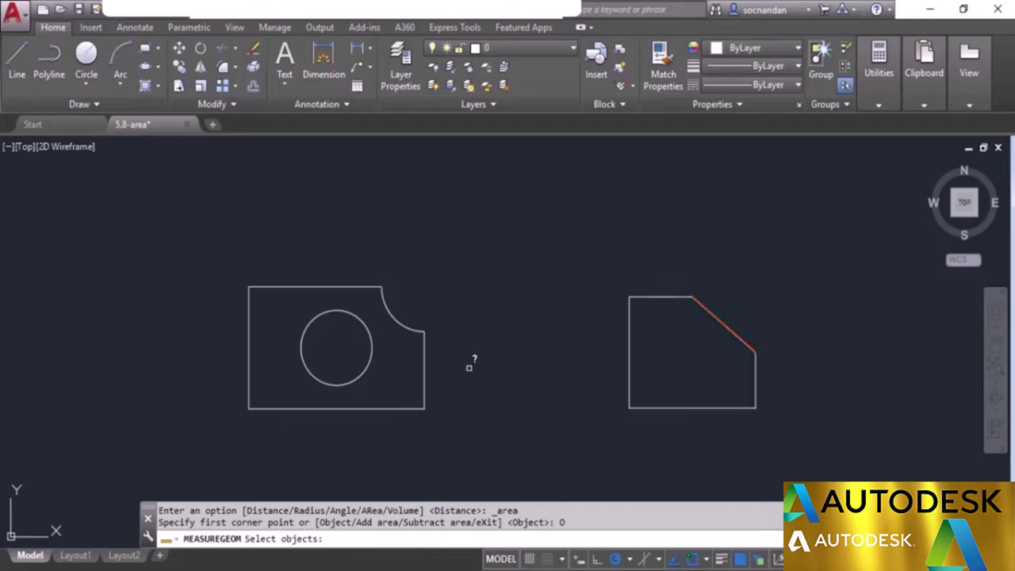
pyautogui.click(424, 381)
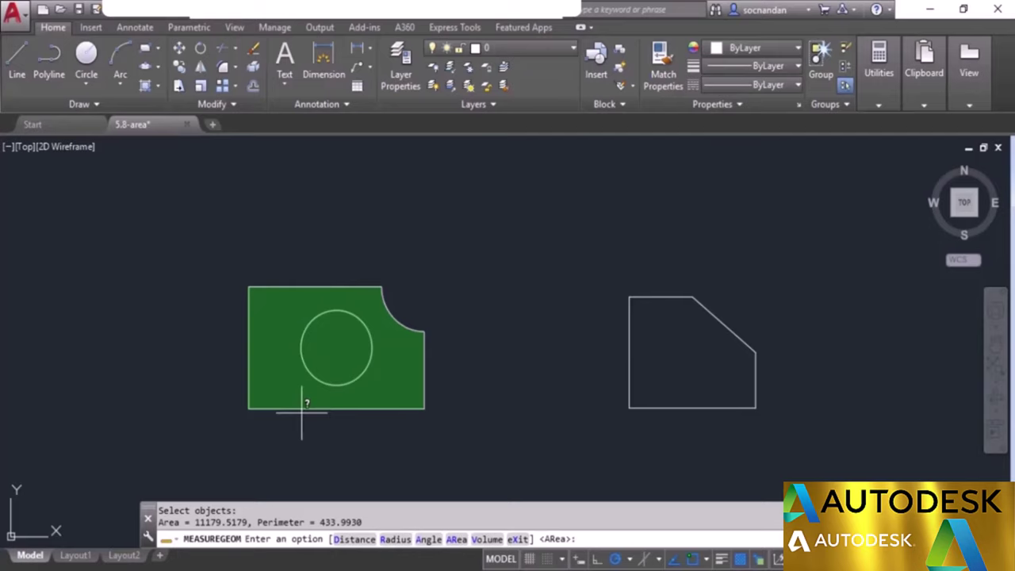
pyautogui.press('Escape')
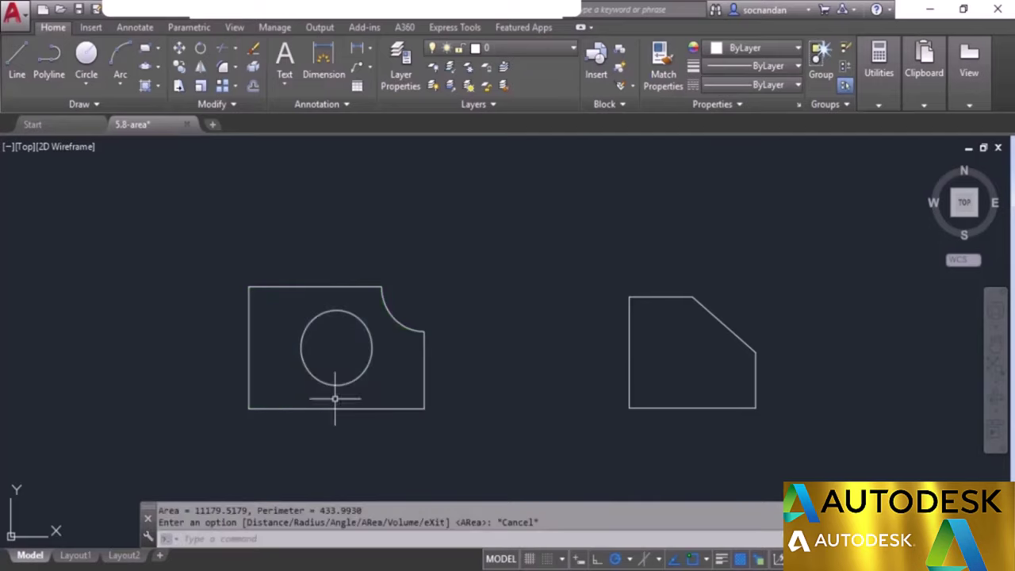
pyautogui.click(879, 60)
# Step: Subtract the circular hole from the left plate outline, giving a net area of 8828.9054
pyautogui.click(881, 158)
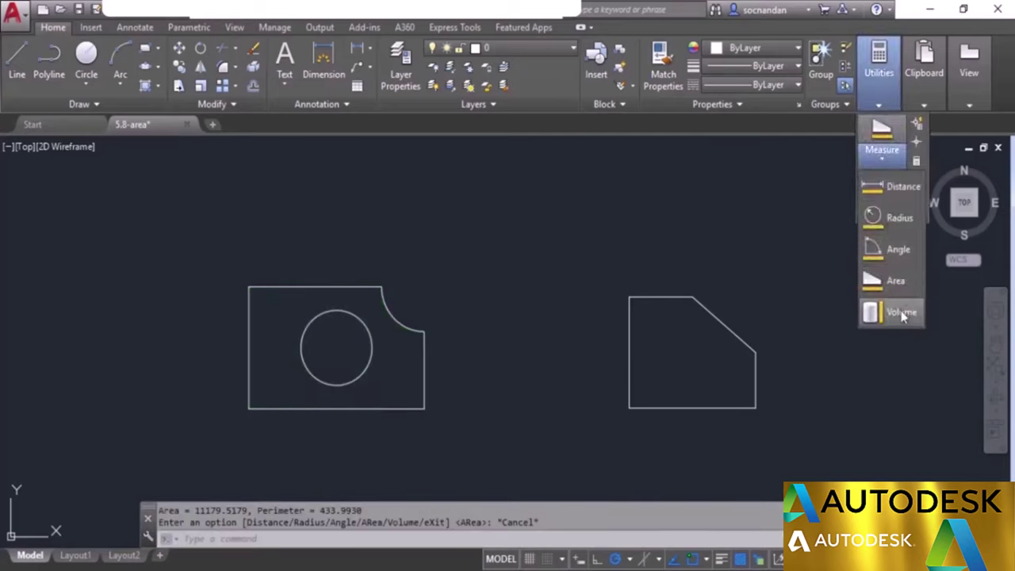
pyautogui.click(892, 293)
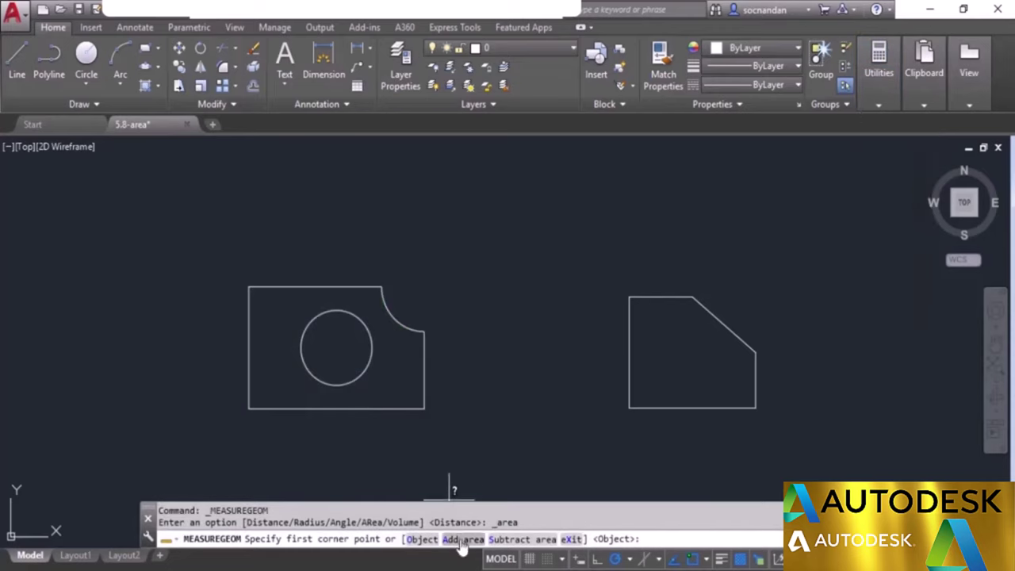
pyautogui.click(527, 540)
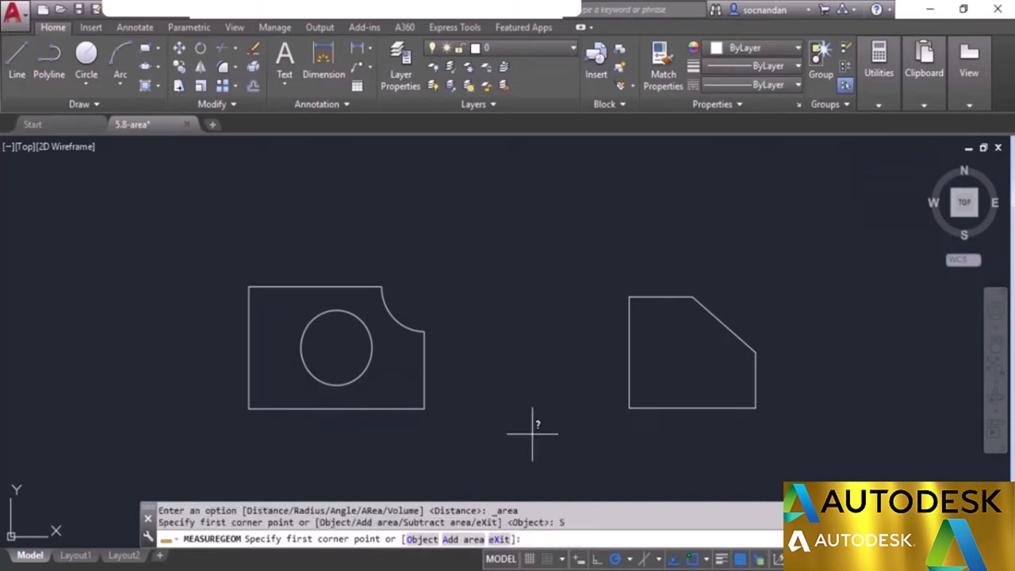
pyautogui.click(420, 539)
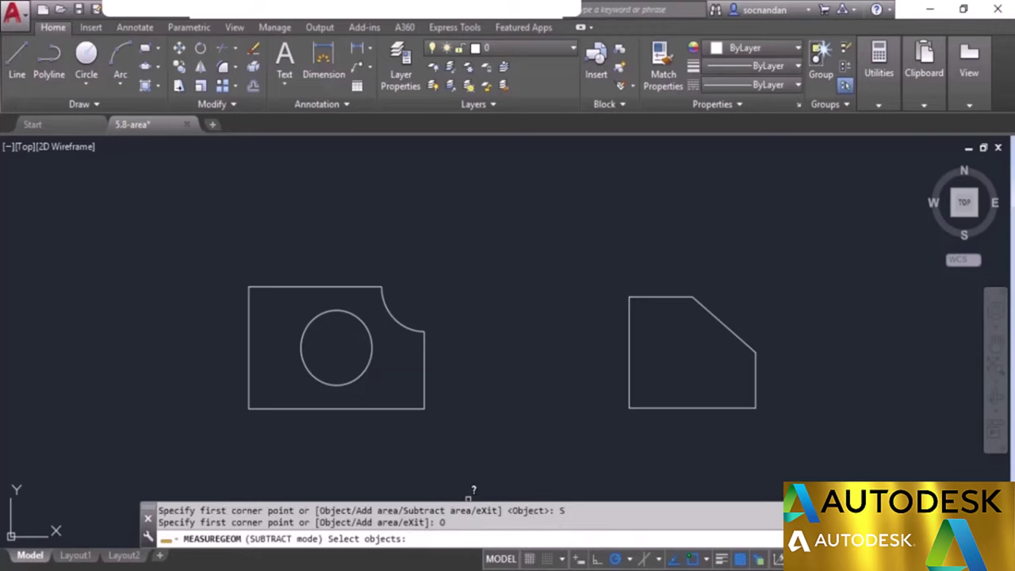
pyautogui.click(361, 373)
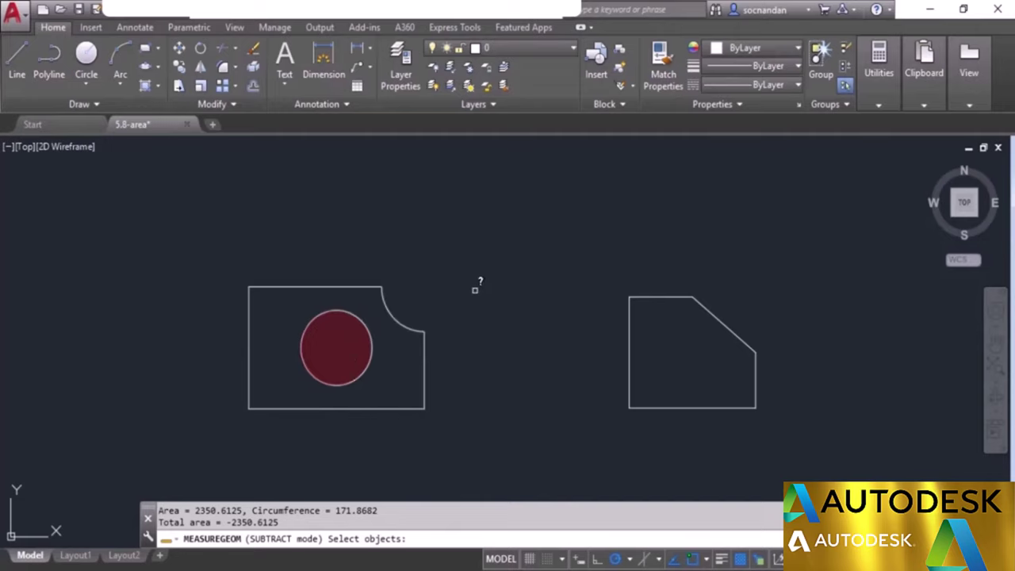
pyautogui.press('Return')
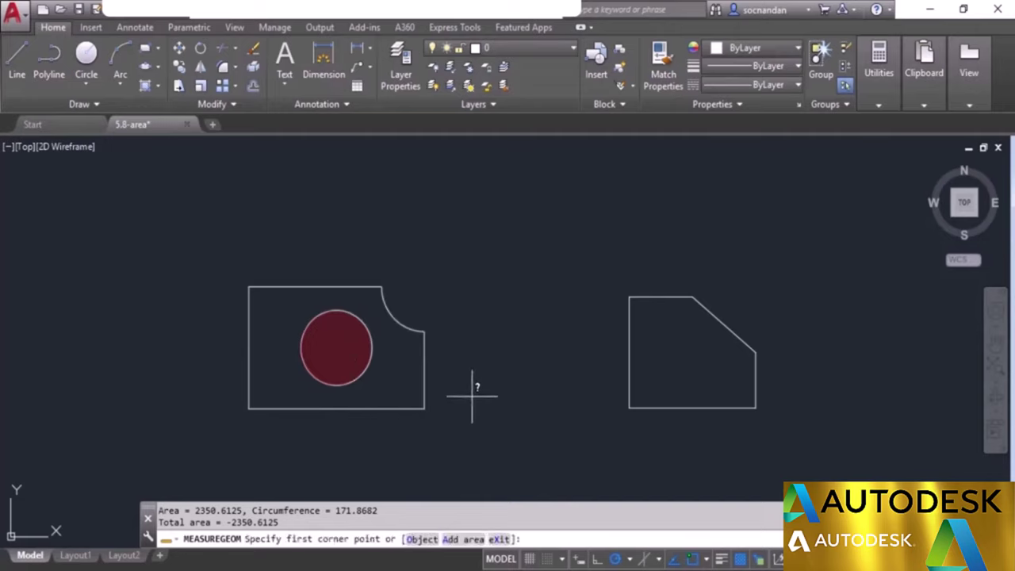
pyautogui.click(467, 538)
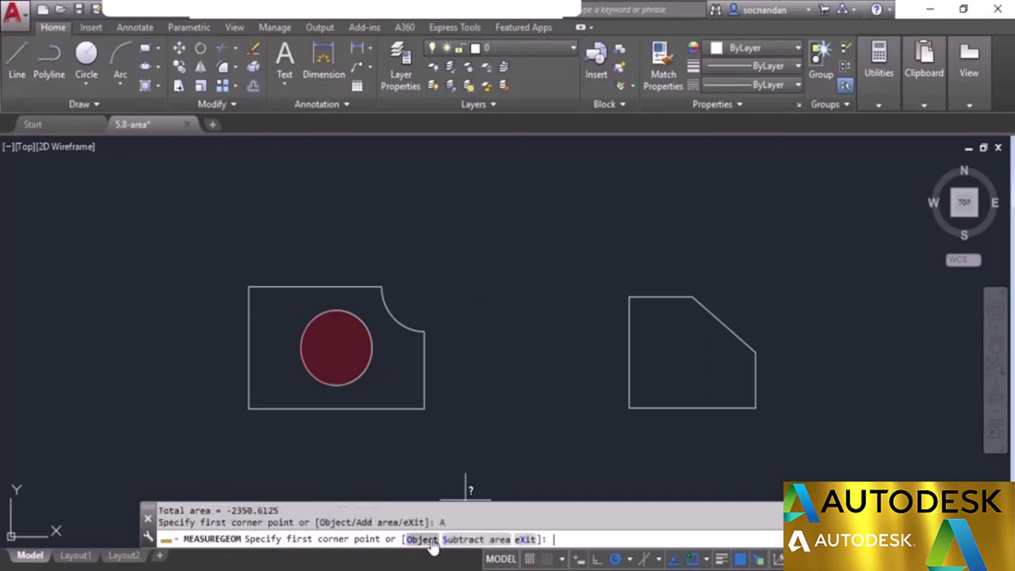
pyautogui.click(422, 539)
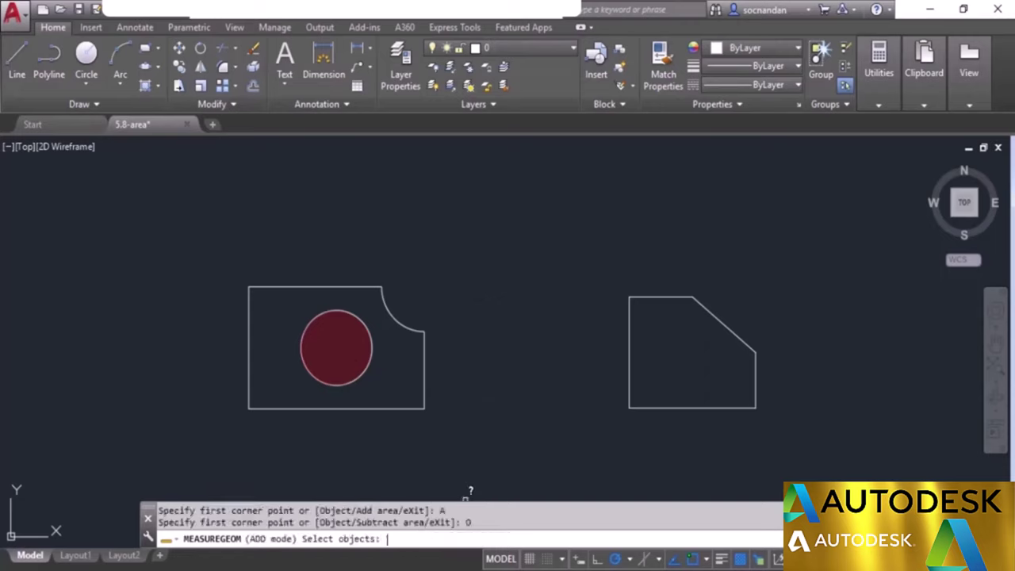
pyautogui.click(413, 408)
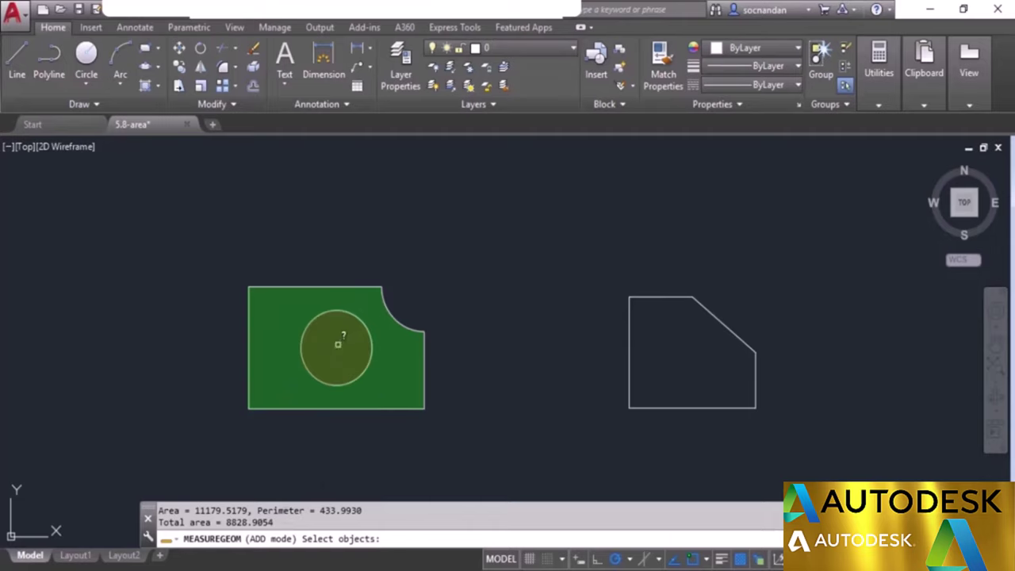
pyautogui.press('Return')
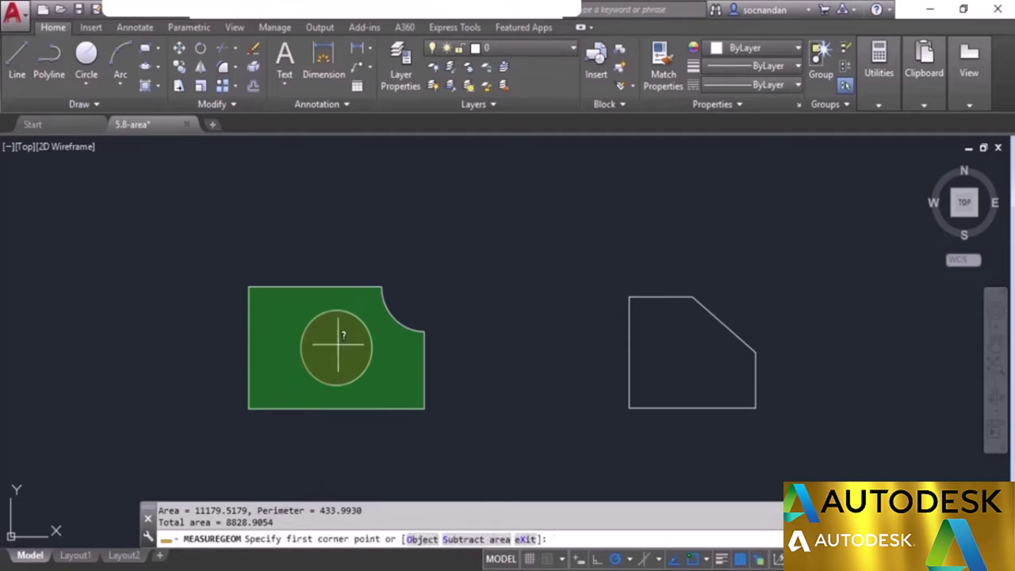
pyautogui.press('Escape')
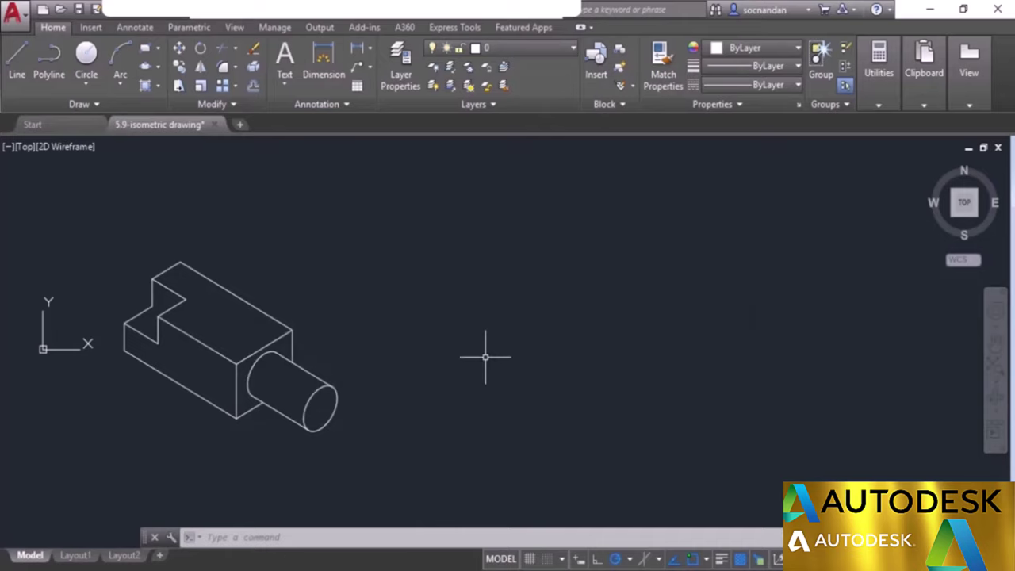
# Step: Turn on the grid in the 5.9-isometric drawing
pyautogui.click(529, 559)
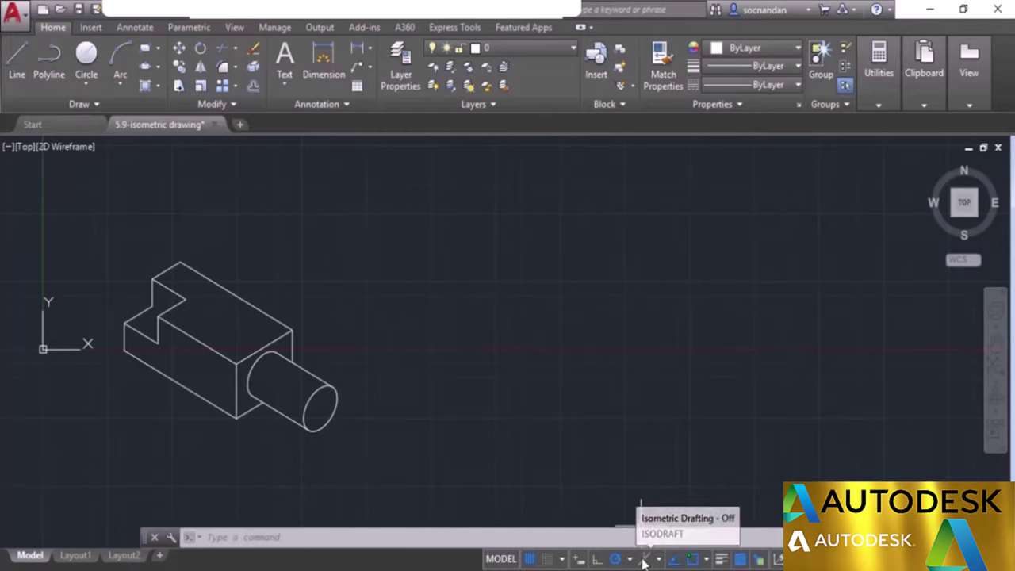
# Step: Enable isometric drafting and make Top the current isoplane, cycling isoplanes with F5
pyautogui.click(643, 560)
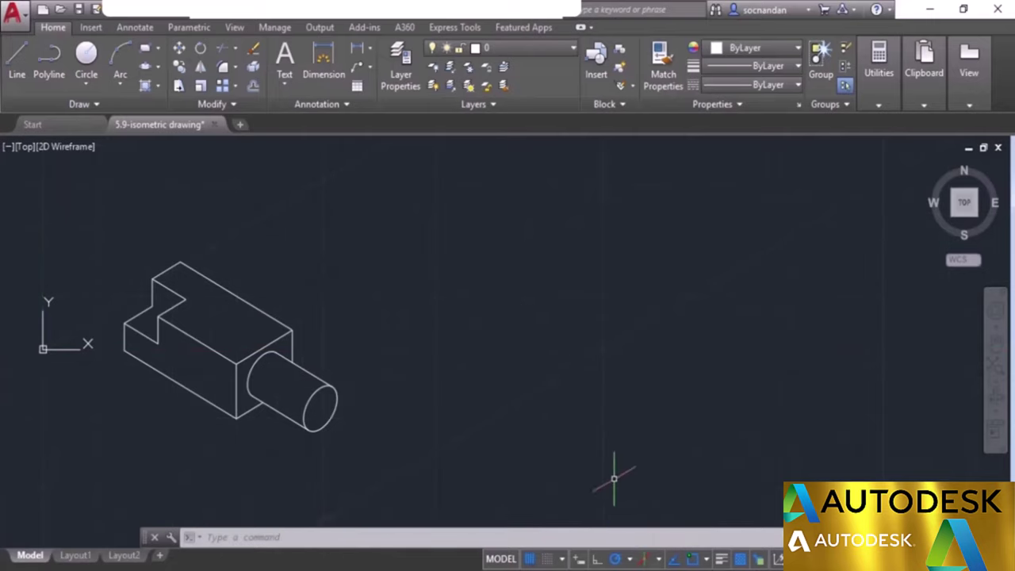
pyautogui.click(658, 558)
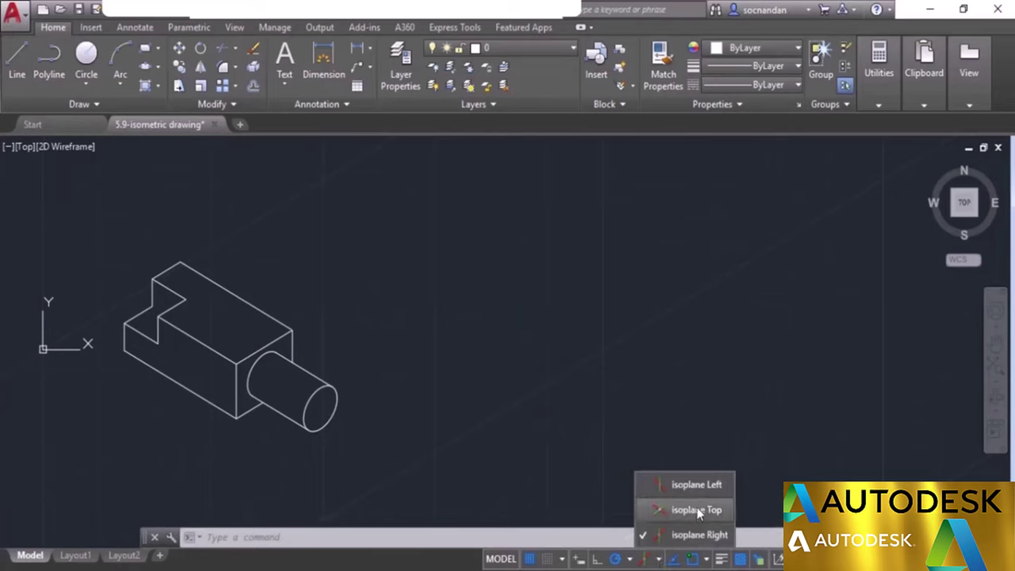
pyautogui.click(688, 486)
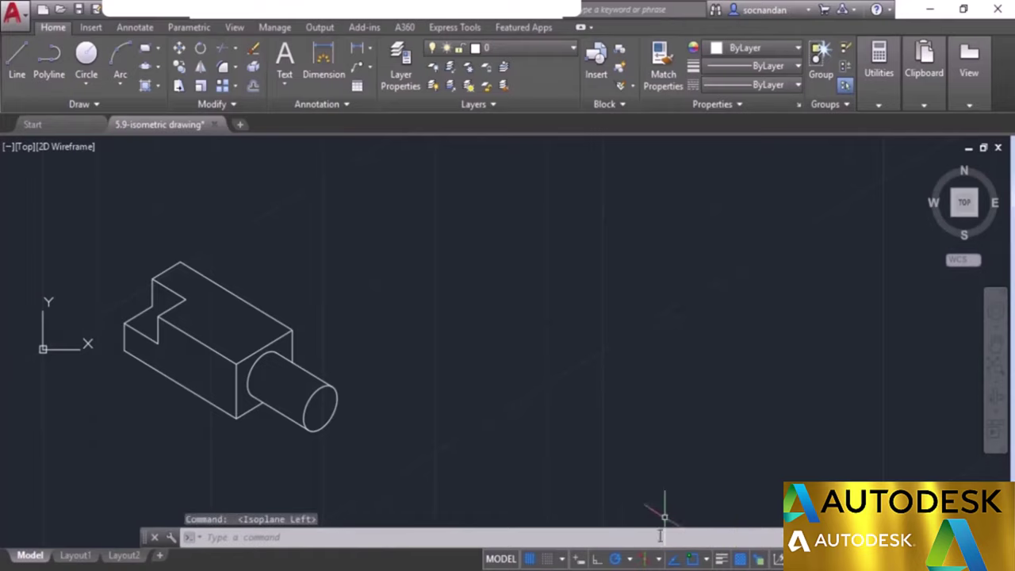
pyautogui.click(660, 559)
pyautogui.click(690, 510)
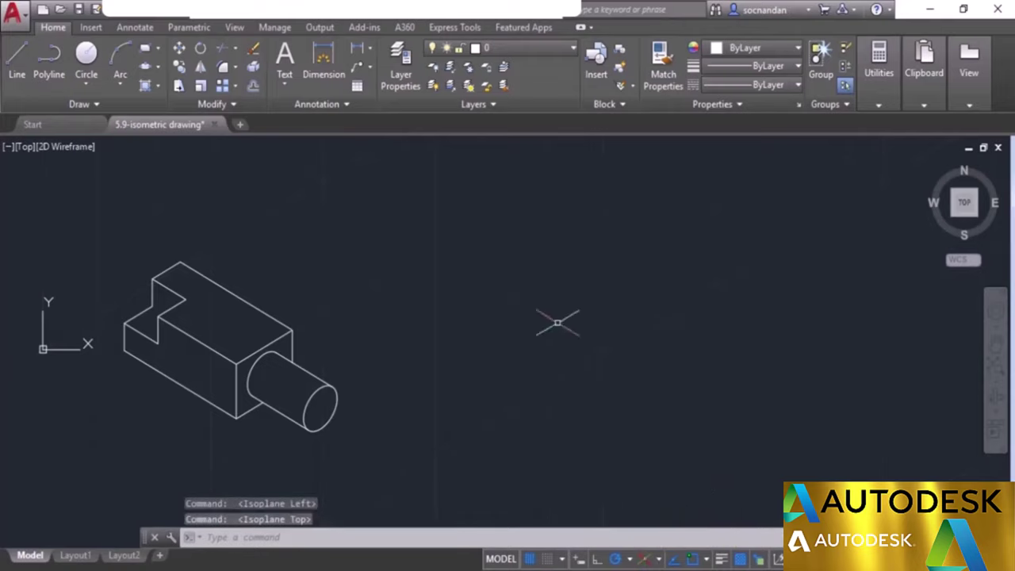
pyautogui.click(657, 560)
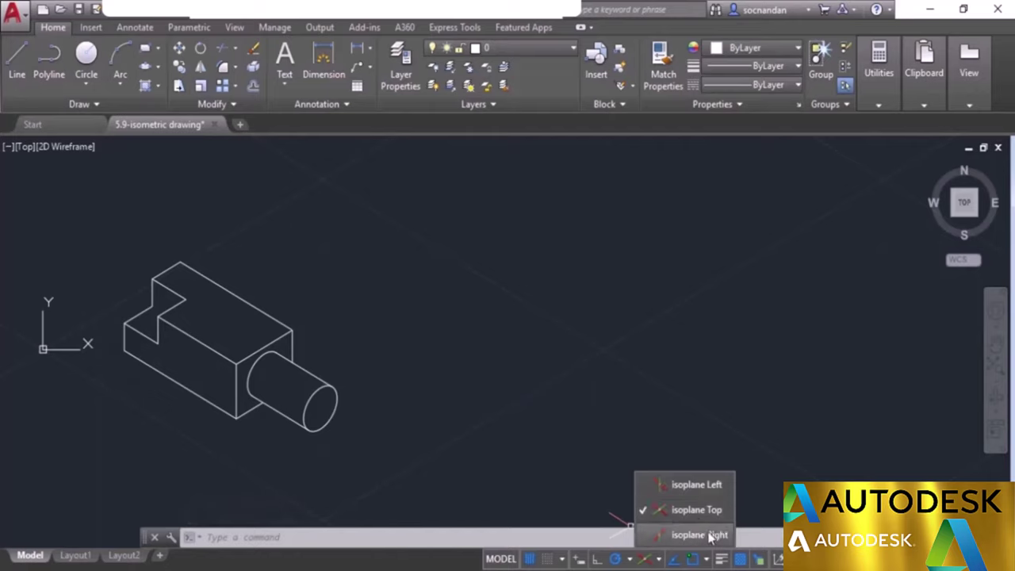
pyautogui.click(767, 508)
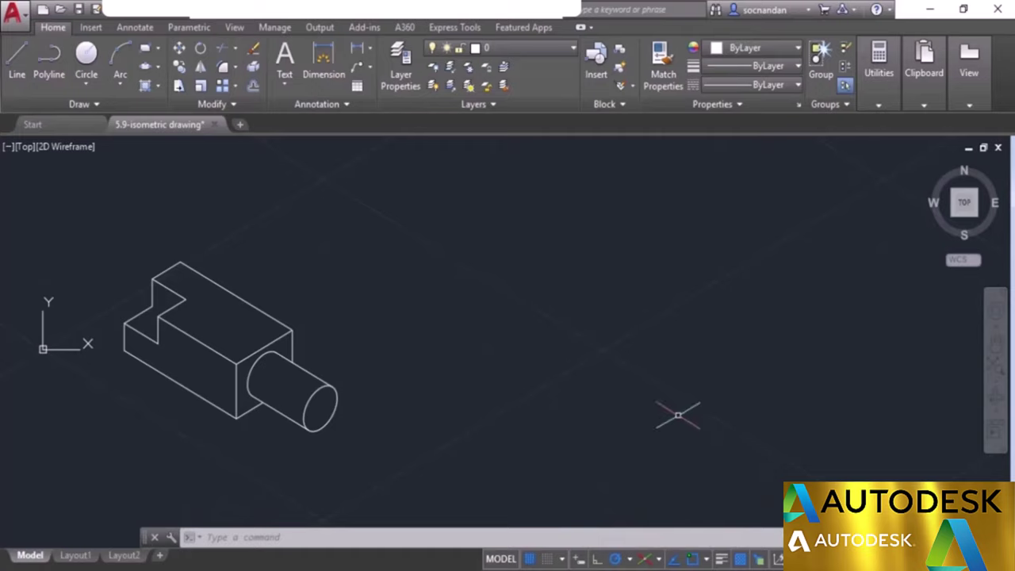
pyautogui.press('F5')
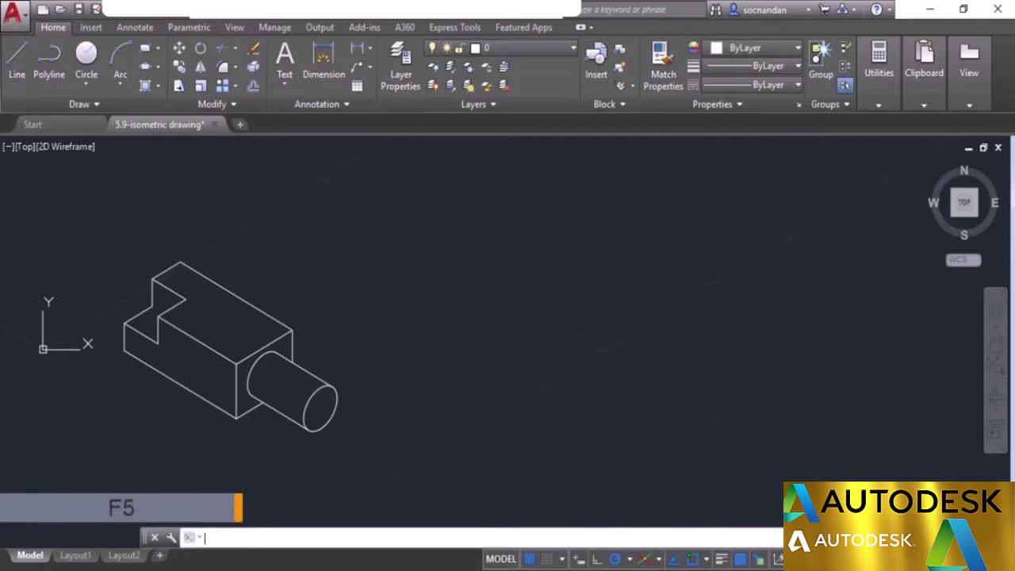
pyautogui.press('F5')
pyautogui.press('F5')
pyautogui.press('F5')
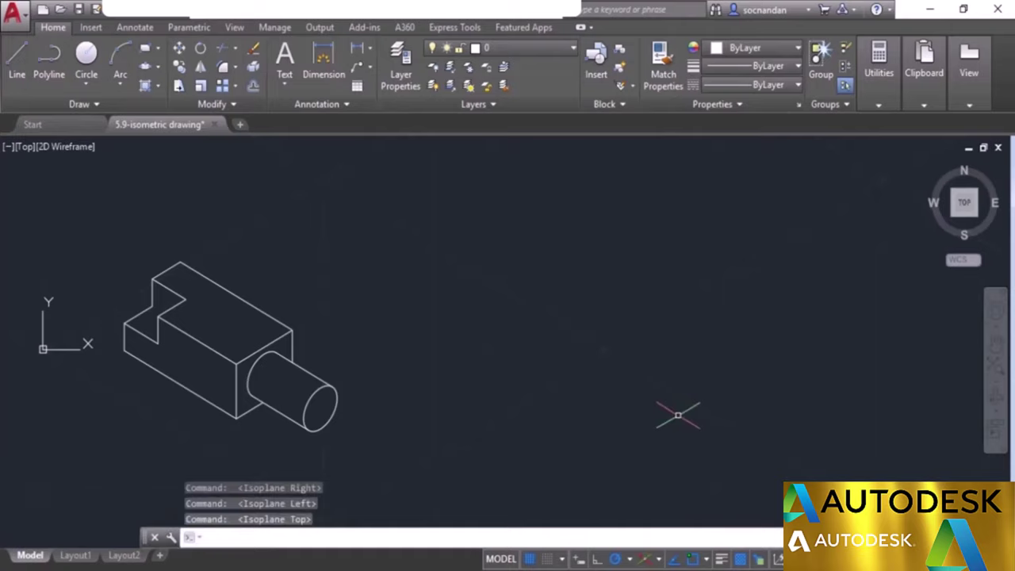
# Step: Draw a closed isometric polyline rectangle with 50 and 100 sides beside the block, then select it
pyautogui.click(49, 57)
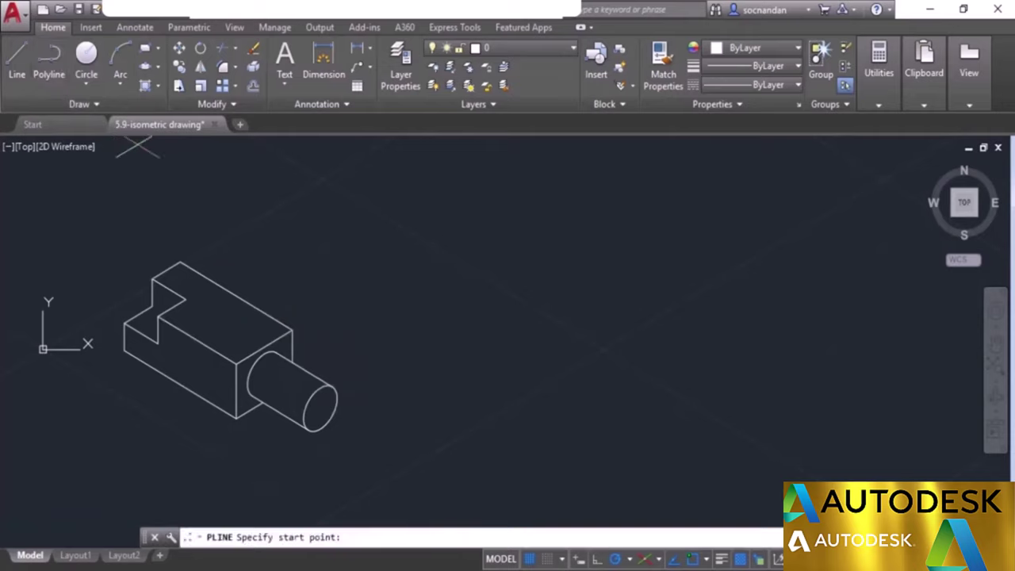
pyautogui.click(501, 282)
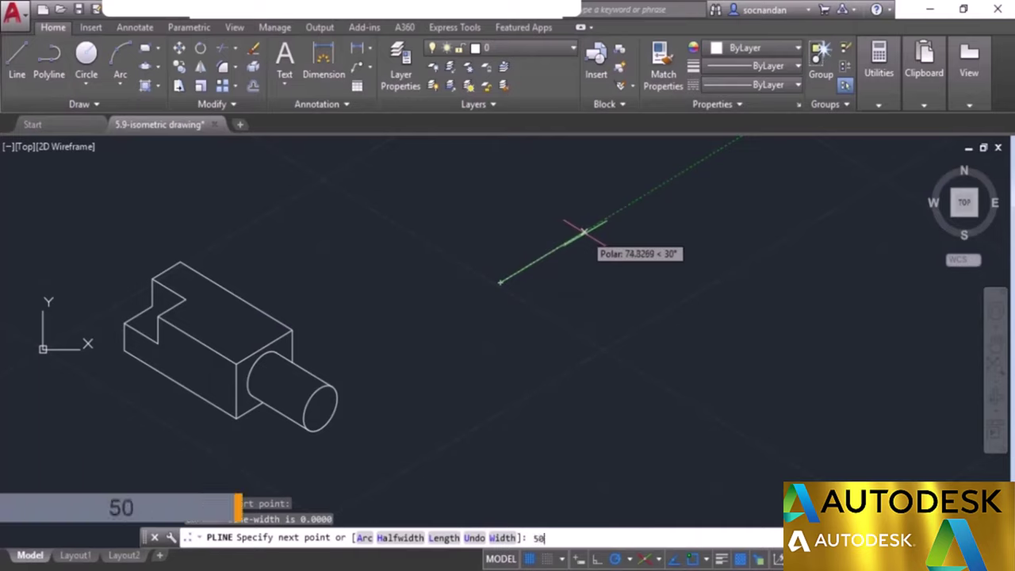
pyautogui.press('Return')
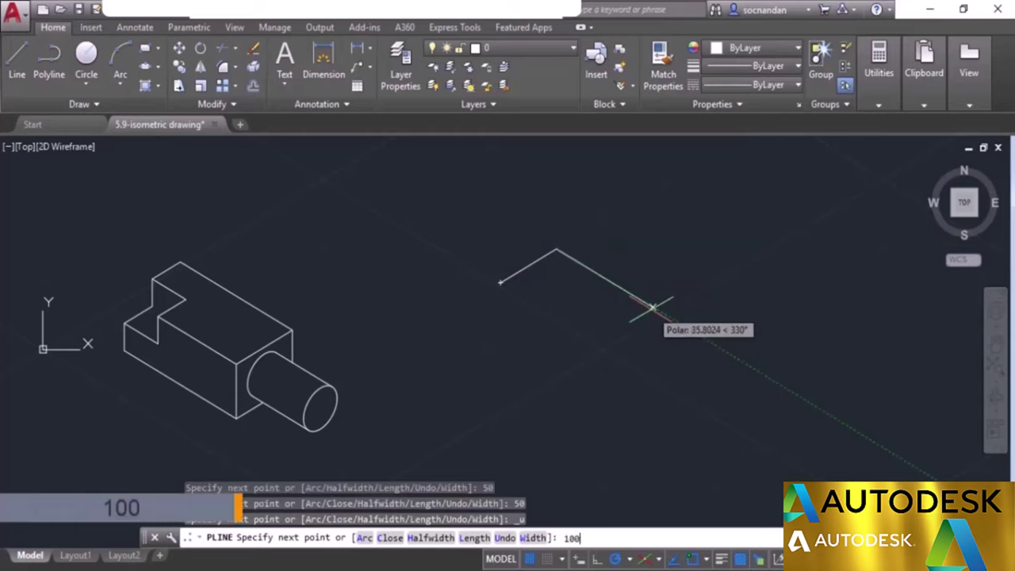
pyautogui.write('100')
pyautogui.press('Return')
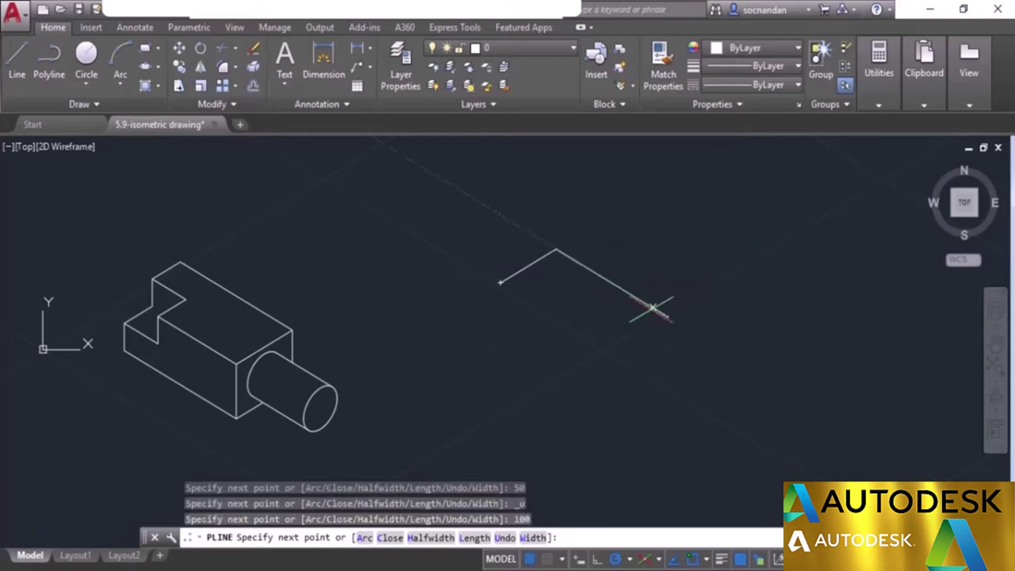
pyautogui.write('50')
pyautogui.press('Return')
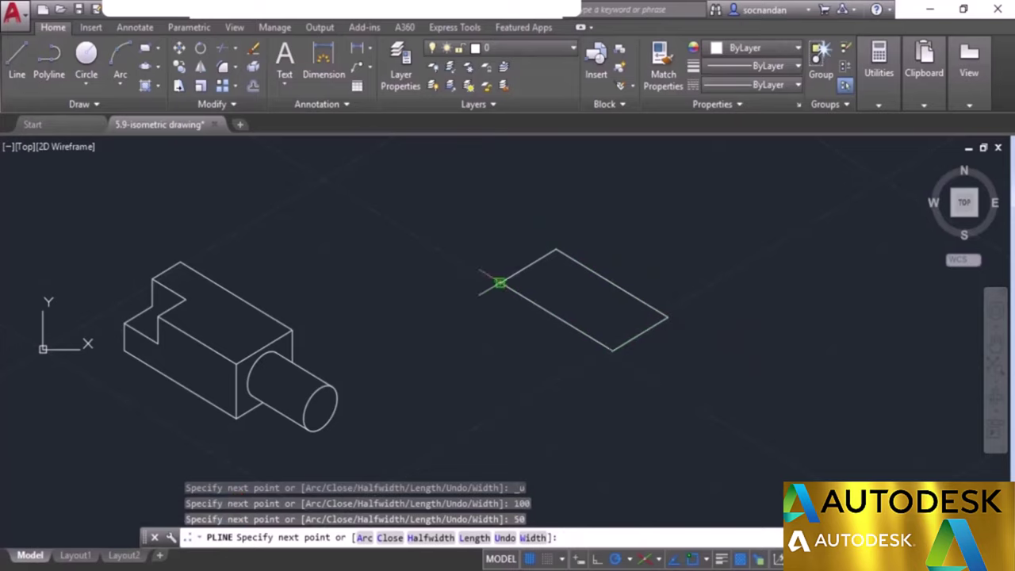
pyautogui.click(500, 282)
pyautogui.press('Return')
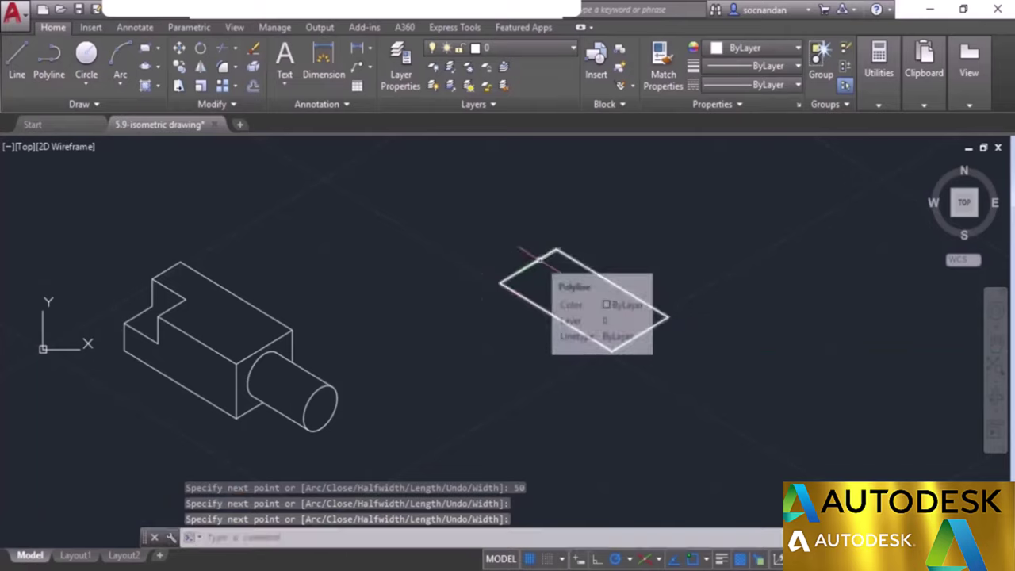
pyautogui.click(547, 254)
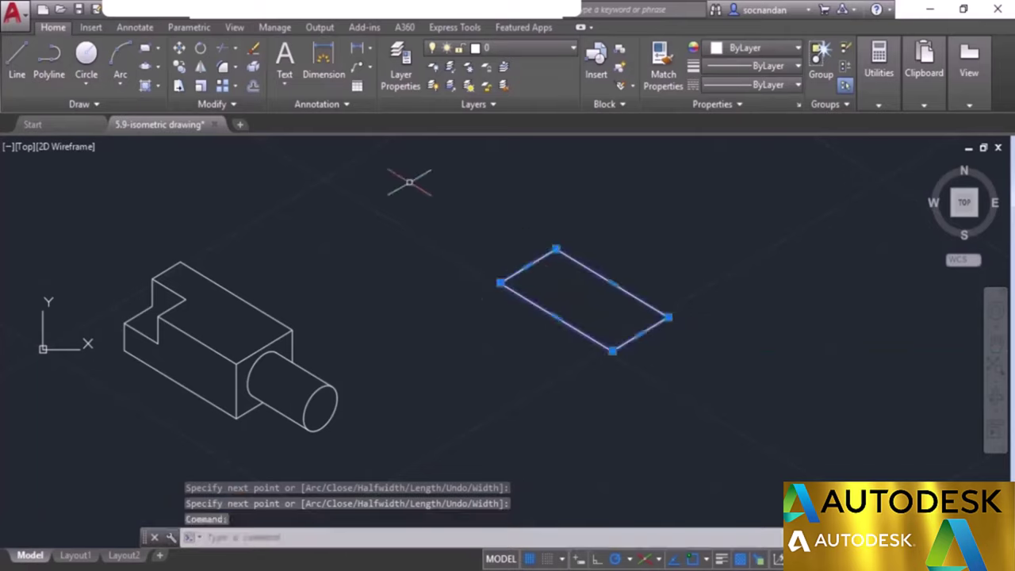
# Step: Copy the rectangle 40 units straight down
pyautogui.click(179, 68)
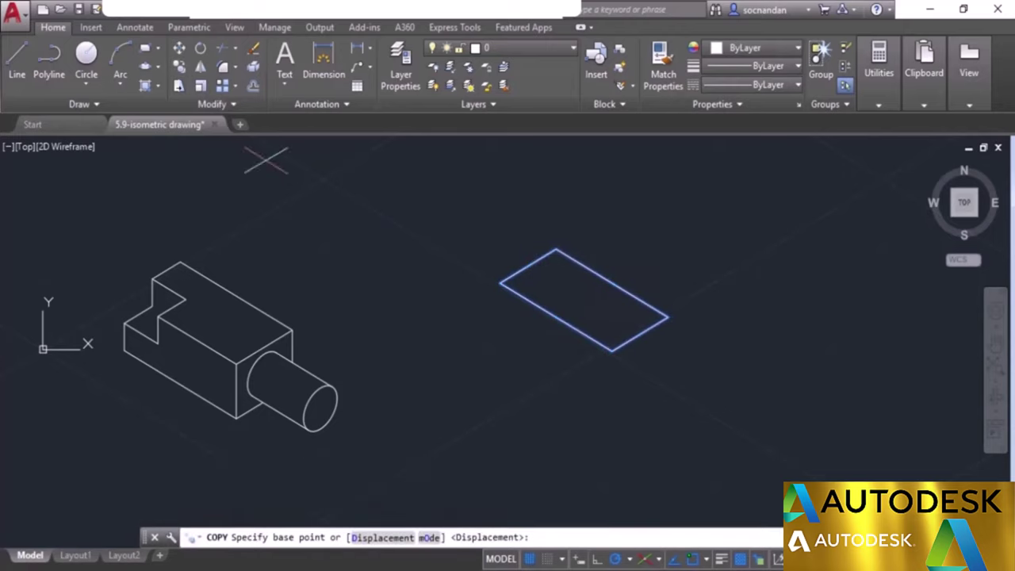
pyautogui.click(499, 283)
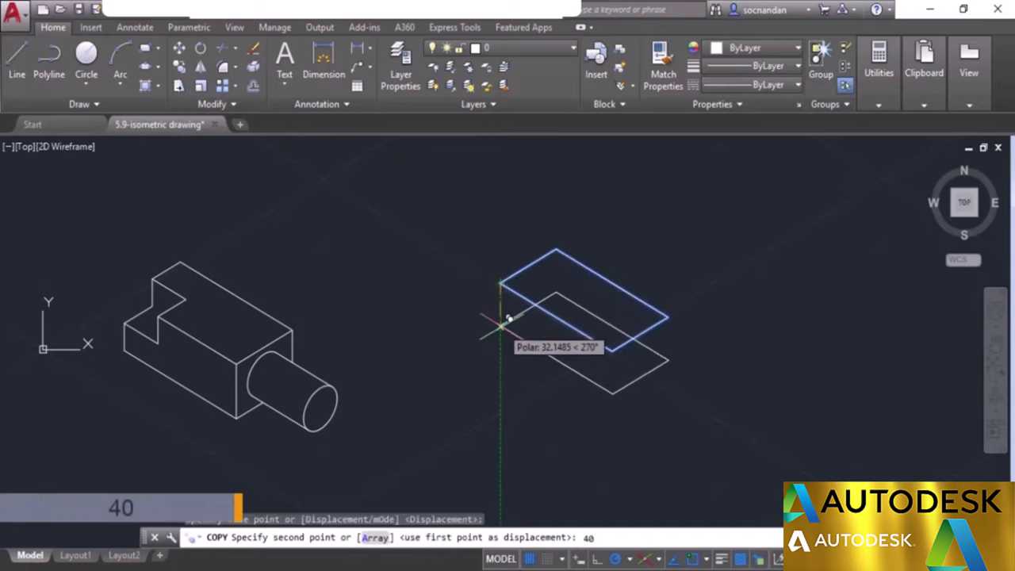
pyautogui.press('Return')
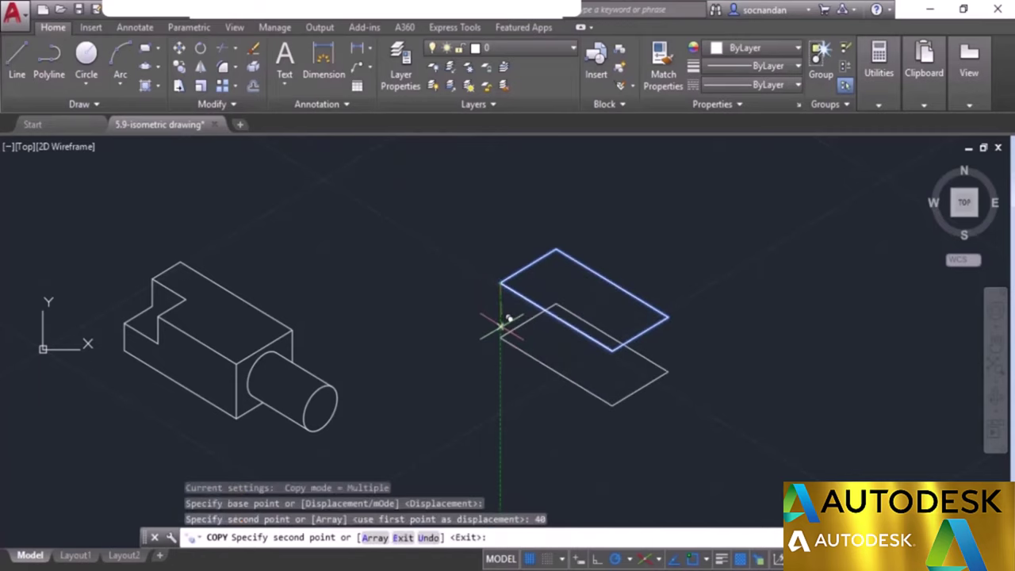
pyautogui.press('Return')
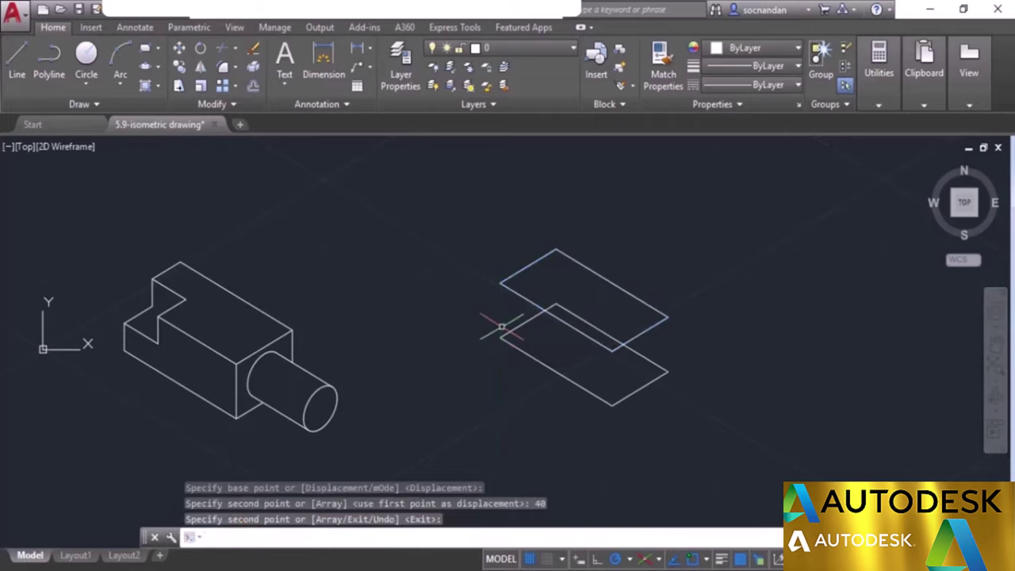
# Step: Draw three vertical edges joining the matching corners of the two rectangles
pyautogui.click(16, 59)
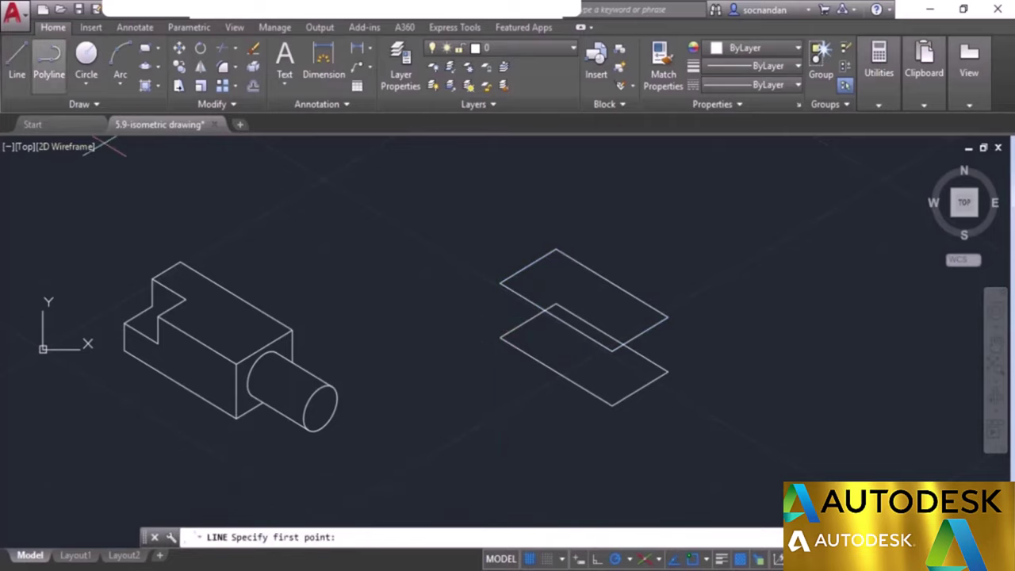
pyautogui.click(499, 282)
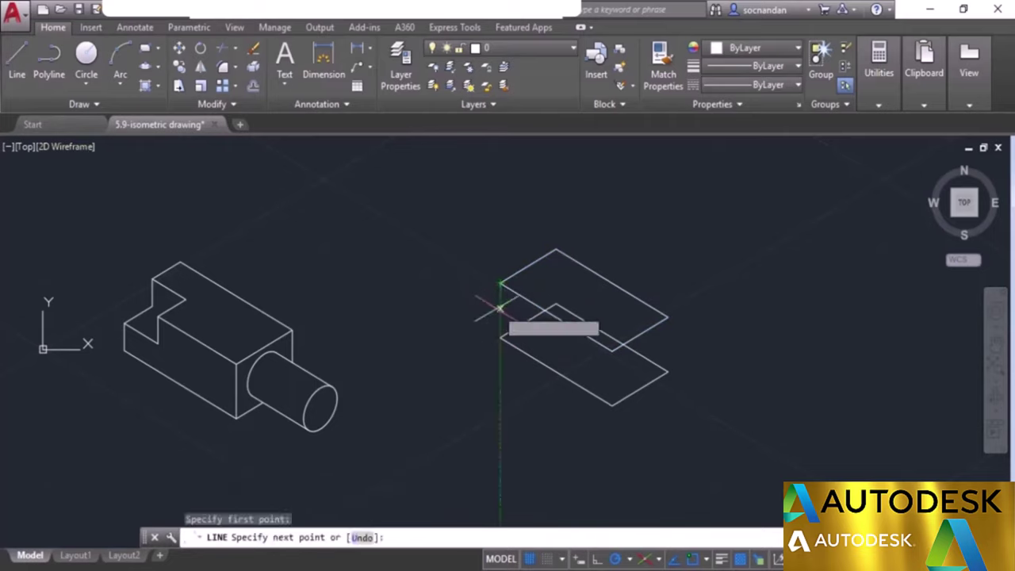
pyautogui.click(499, 338)
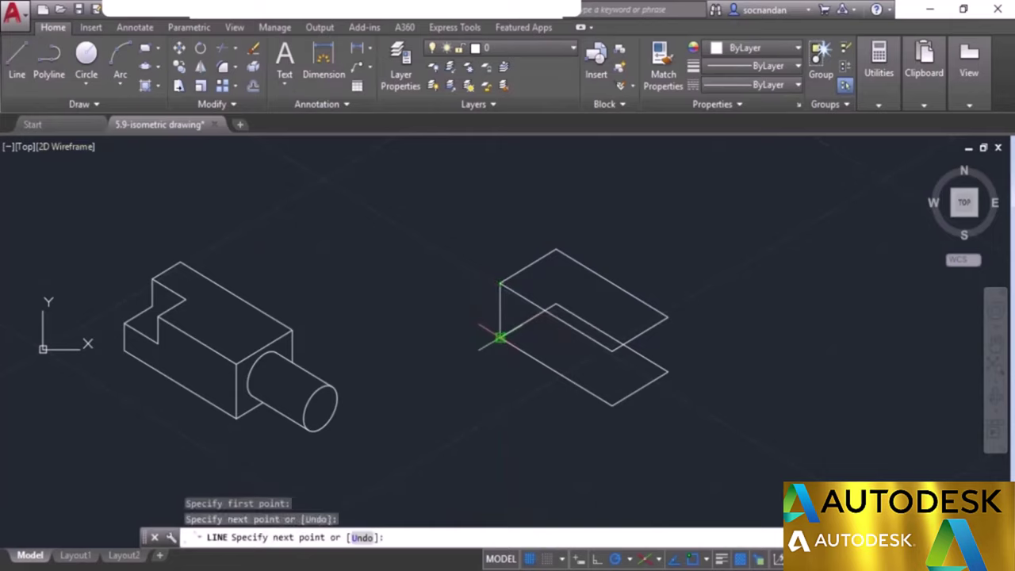
pyautogui.press('Return')
pyautogui.press('Return')
pyautogui.click(612, 406)
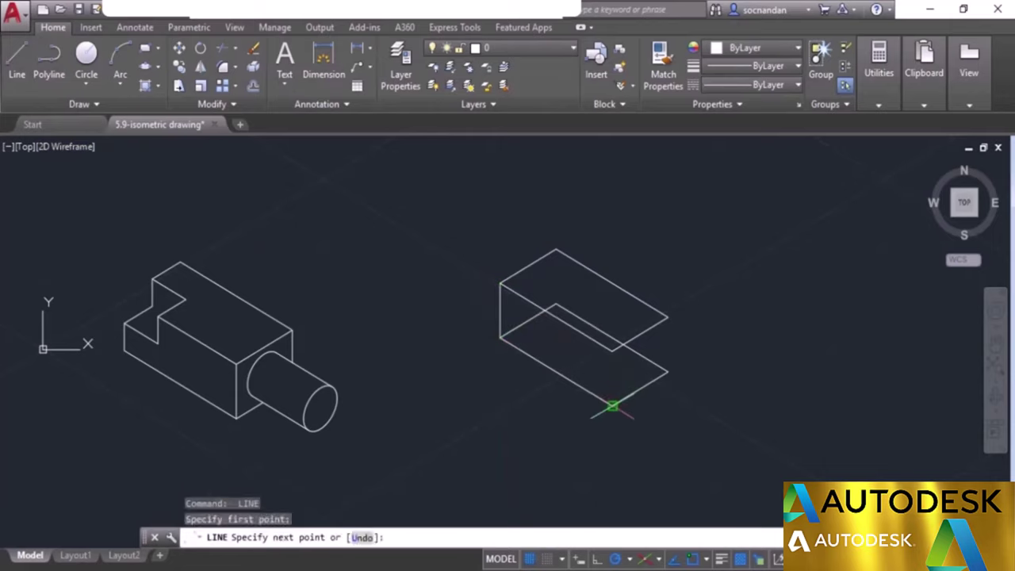
pyautogui.click(612, 350)
pyautogui.press('Return')
pyautogui.press('Return')
pyautogui.click(668, 371)
pyautogui.click(668, 317)
pyautogui.press('Return')
pyautogui.press('Return')
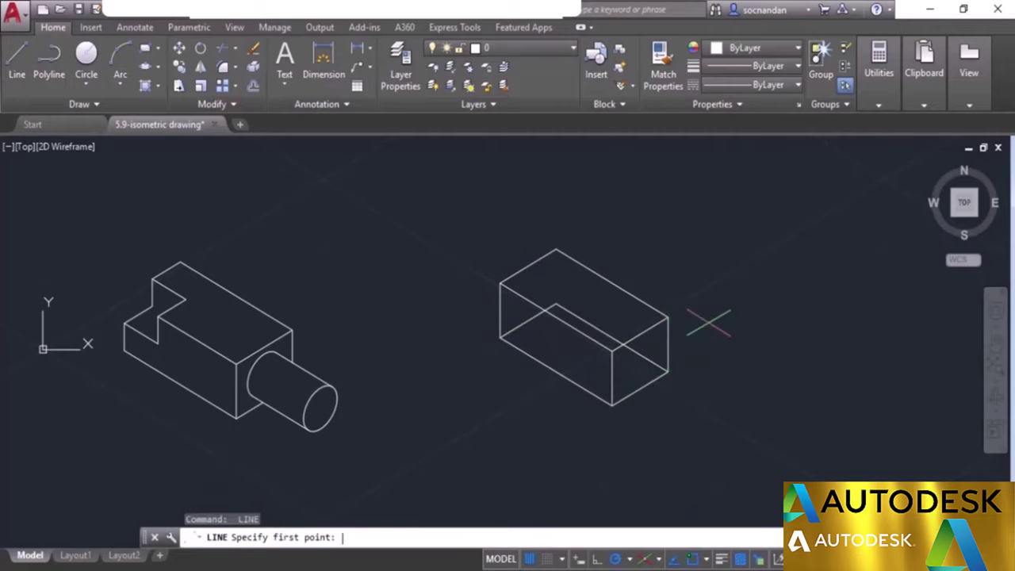
pyautogui.press('Escape')
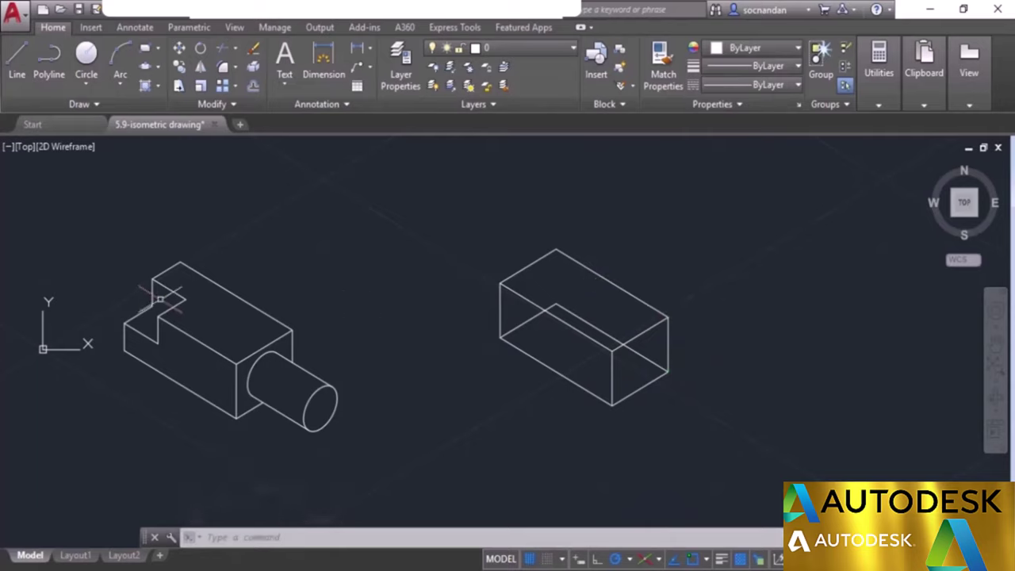
# Step: Draw a 30-unit line along the top and a 20-unit drop from the box's top-left corner to outline the notch
pyautogui.click(16, 59)
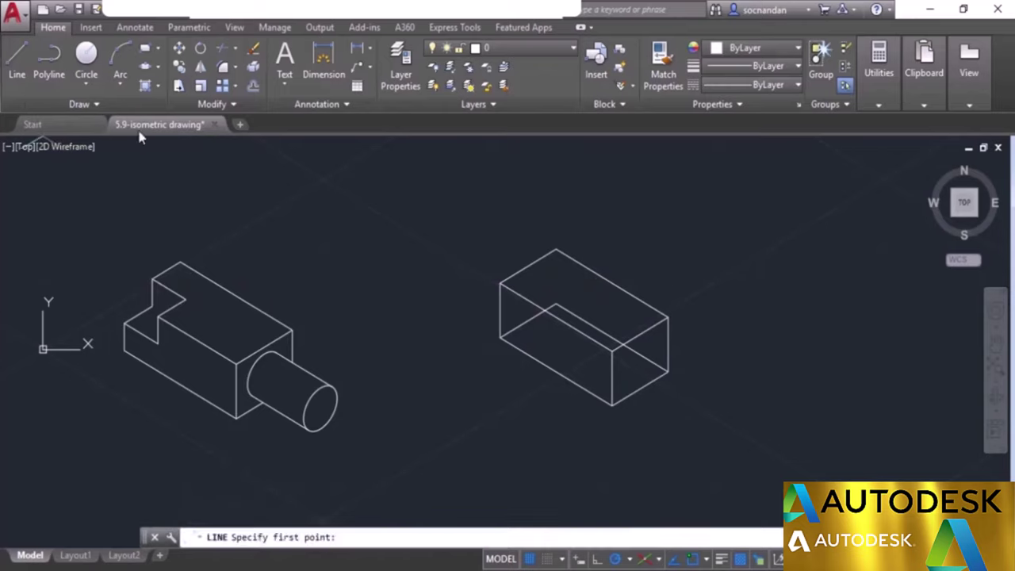
pyautogui.click(528, 267)
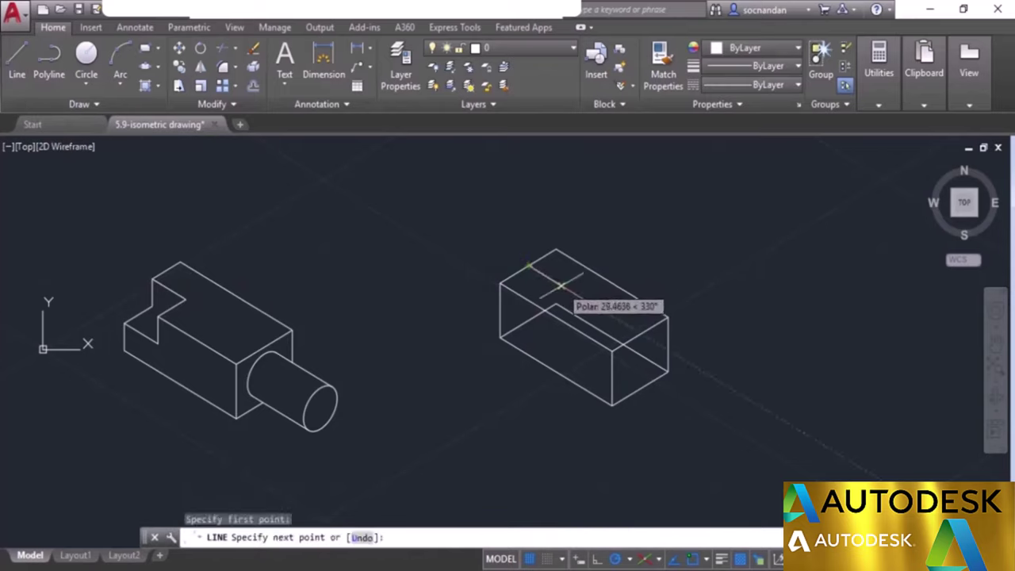
pyautogui.write('30')
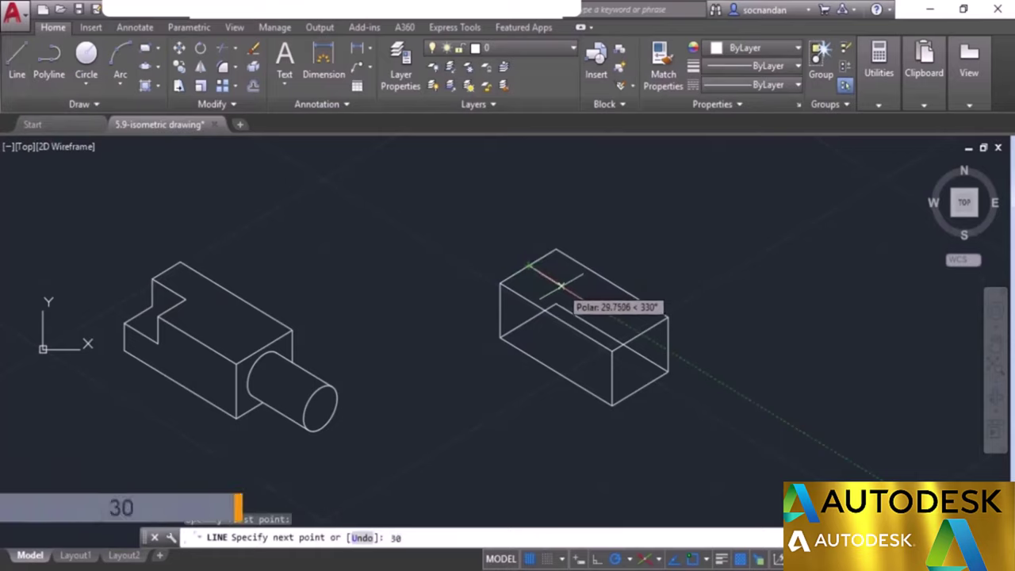
pyautogui.press('Return')
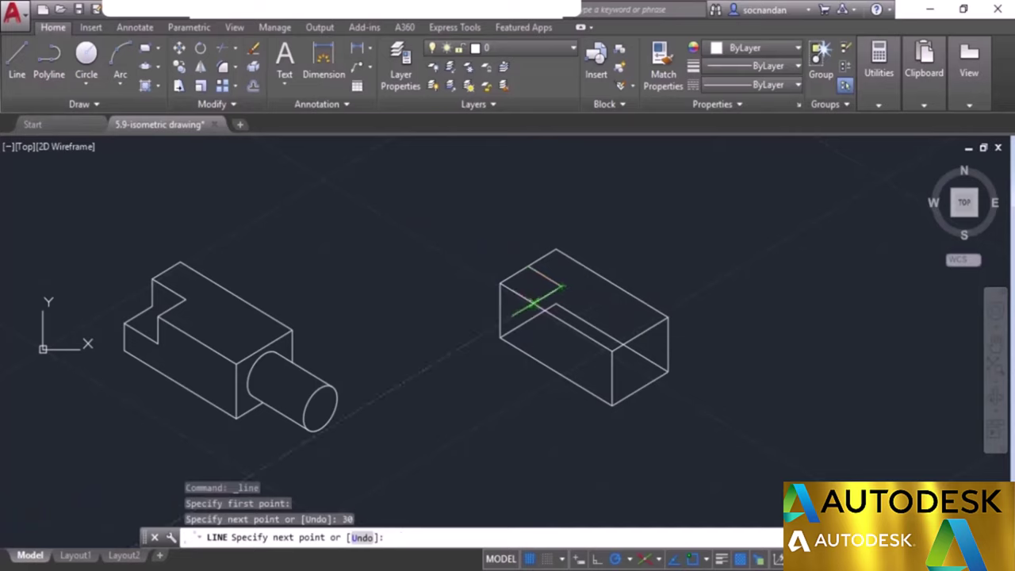
pyautogui.click(532, 302)
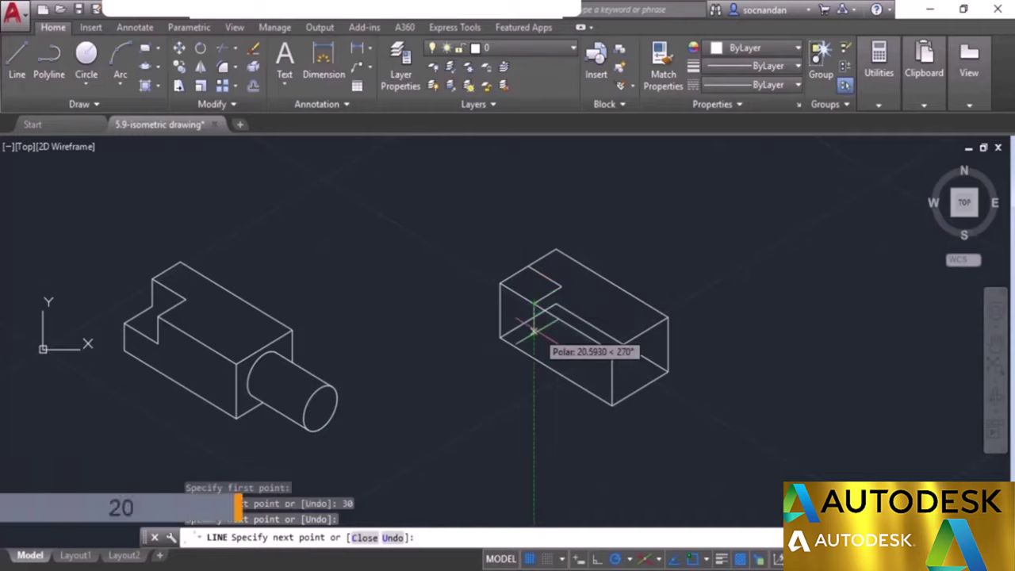
pyautogui.press('Return')
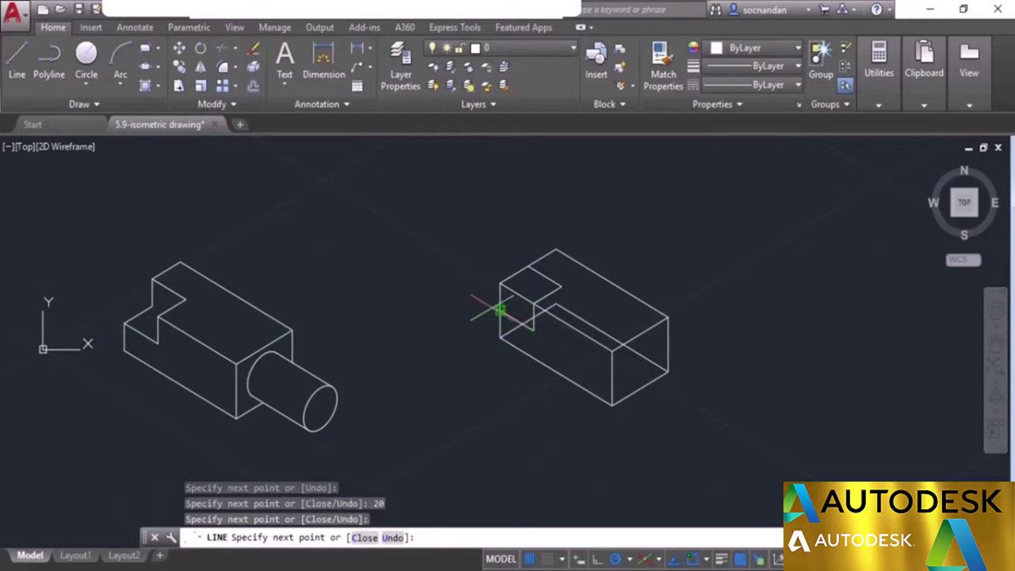
pyautogui.rightClick(465, 290)
pyautogui.click(484, 305)
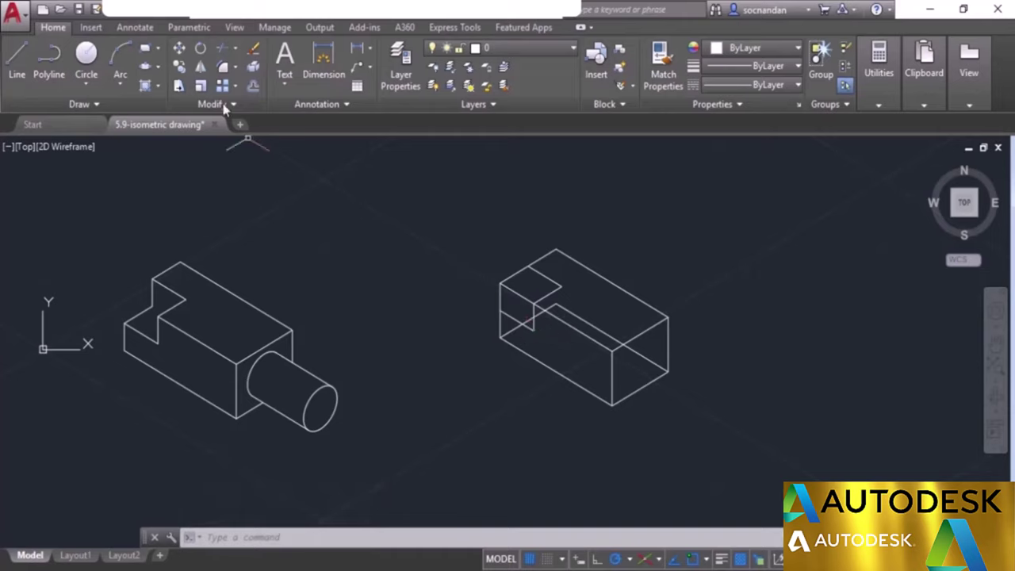
# Step: Trim the five leftover edge segments inside the notch and on the end face
pyautogui.click(223, 51)
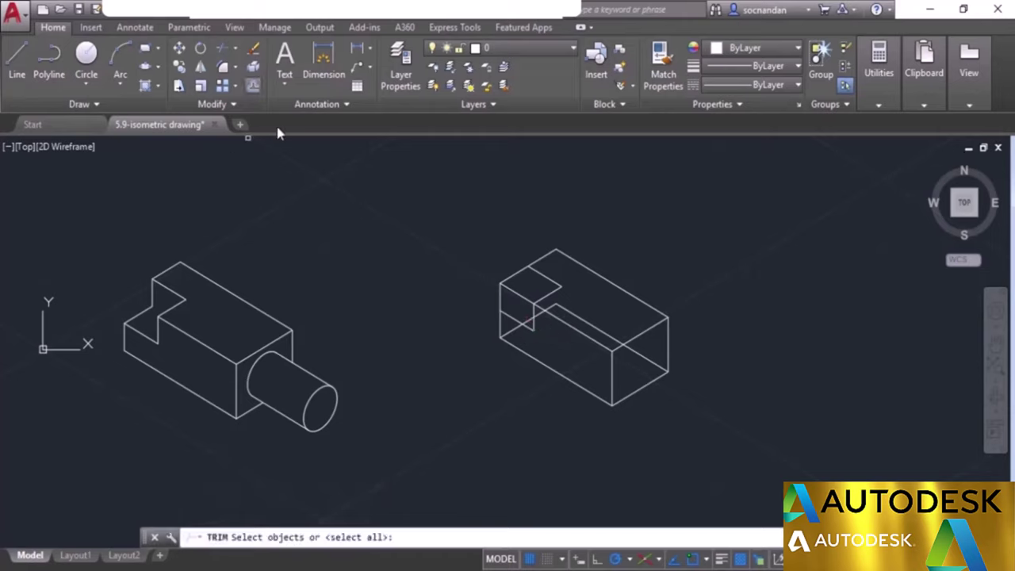
pyautogui.click(516, 274)
pyautogui.click(499, 289)
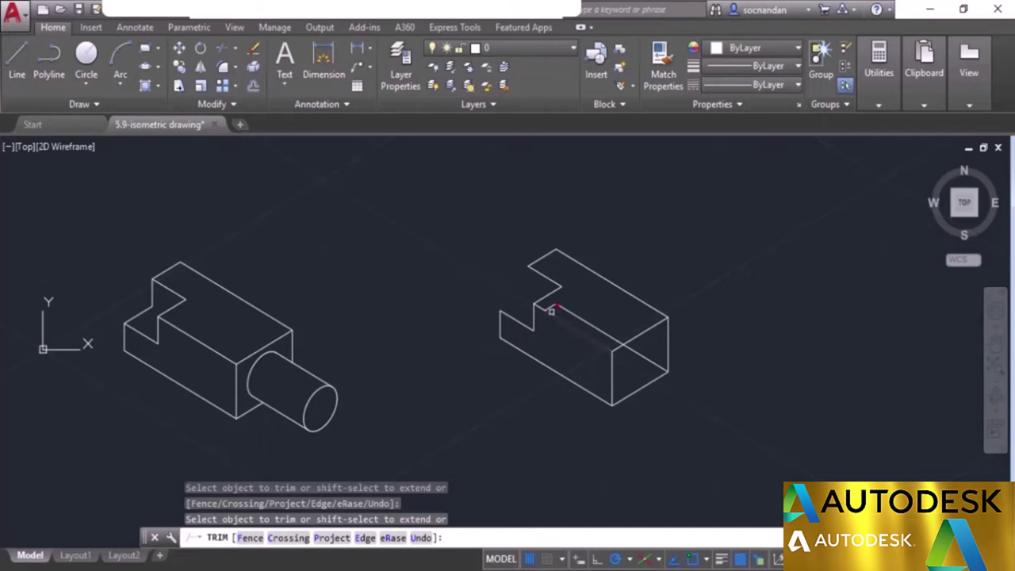
pyautogui.click(554, 309)
pyautogui.click(627, 355)
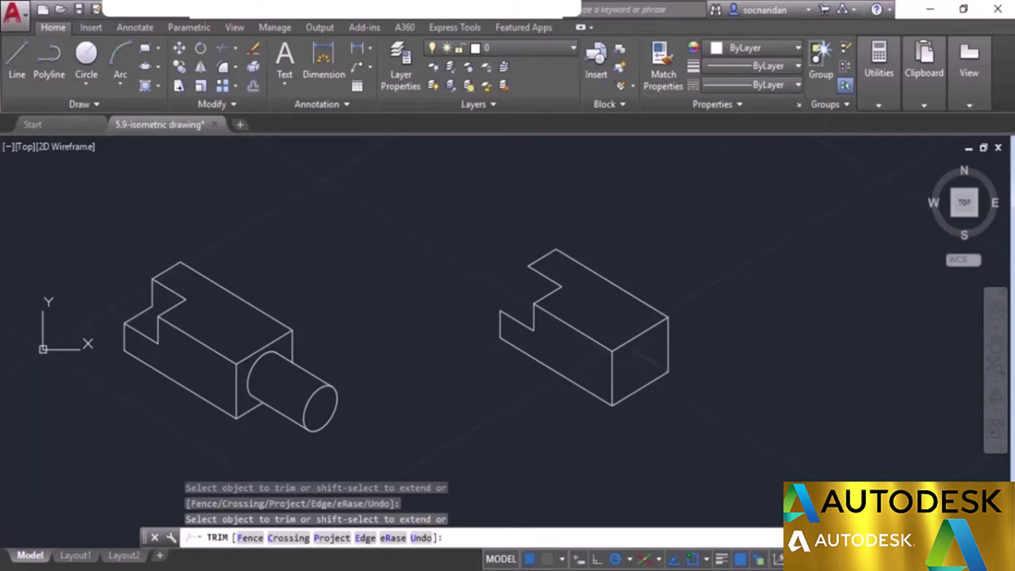
pyautogui.click(678, 319)
pyautogui.rightClick(700, 263)
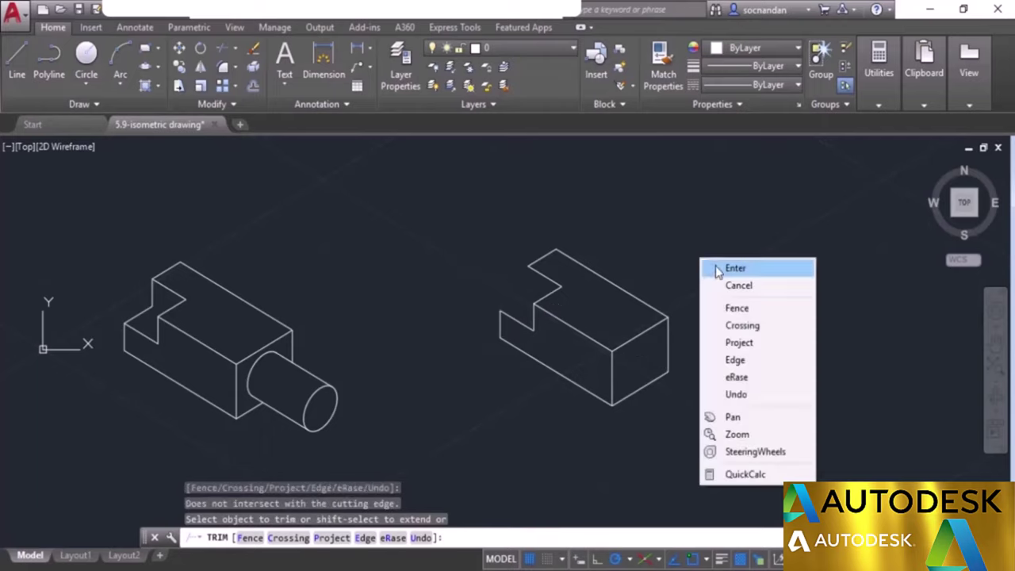
pyautogui.click(707, 268)
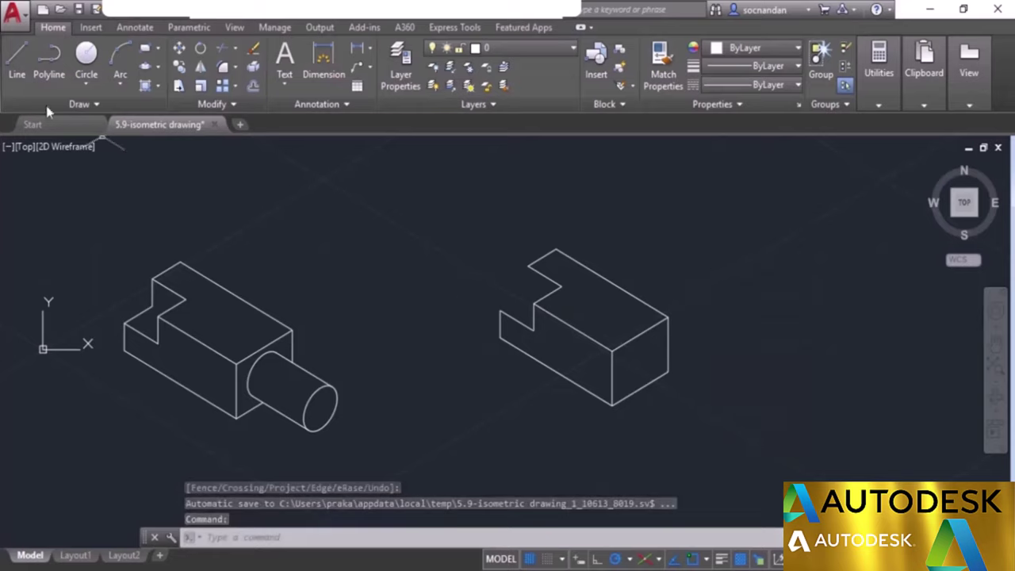
pyautogui.click(23, 73)
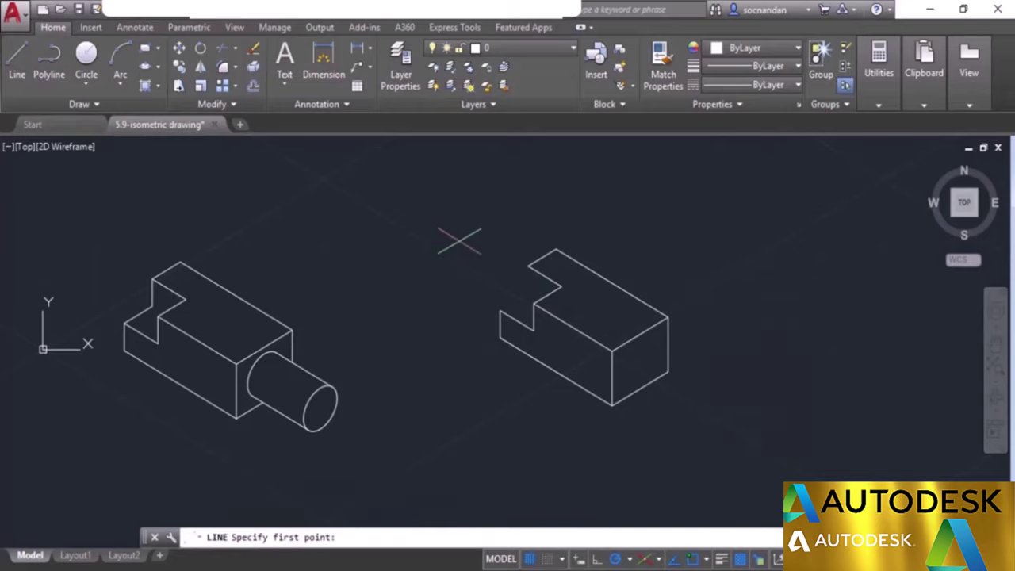
# Step: Close the notch with its vertical edge line and a line to the lower-left corner
pyautogui.click(528, 264)
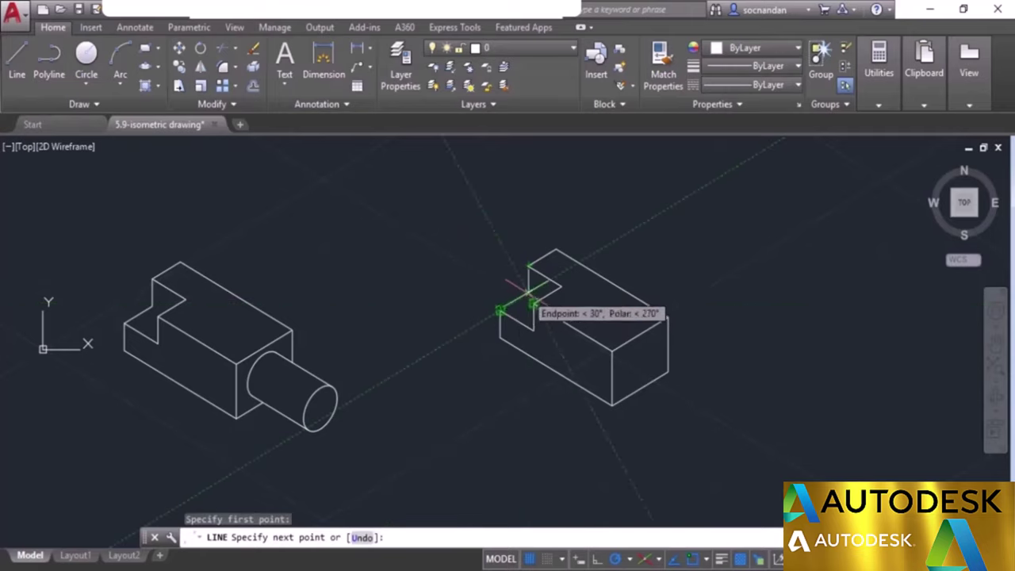
pyautogui.scroll(2, 523, 293)
pyautogui.scroll(2, 525, 292)
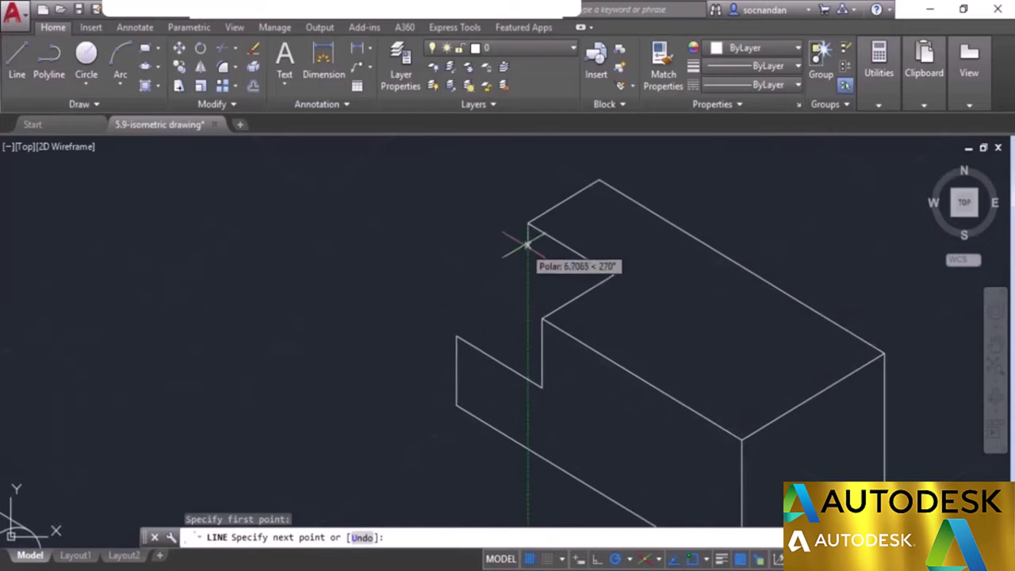
pyautogui.moveTo(455, 336)
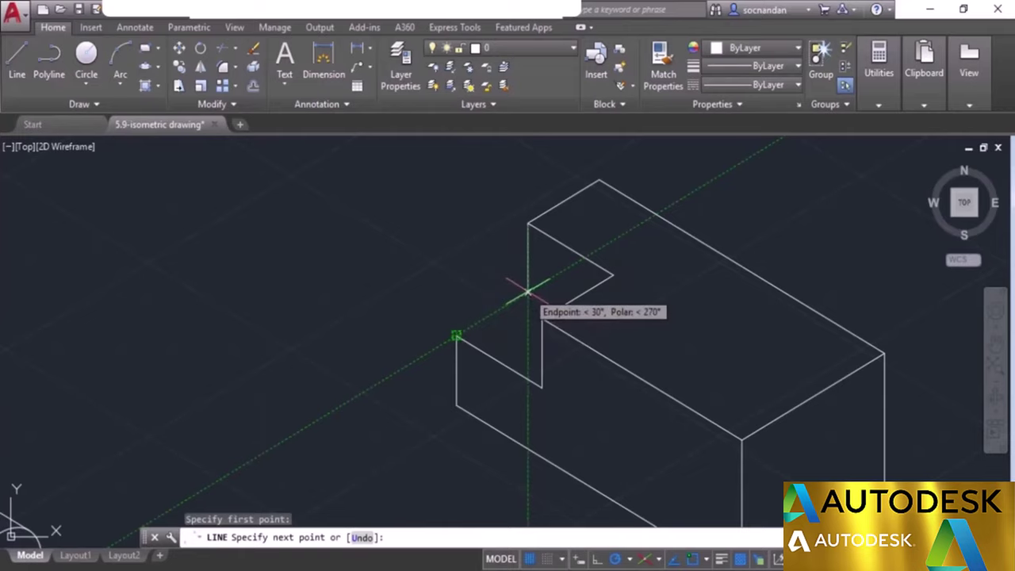
pyautogui.click(527, 292)
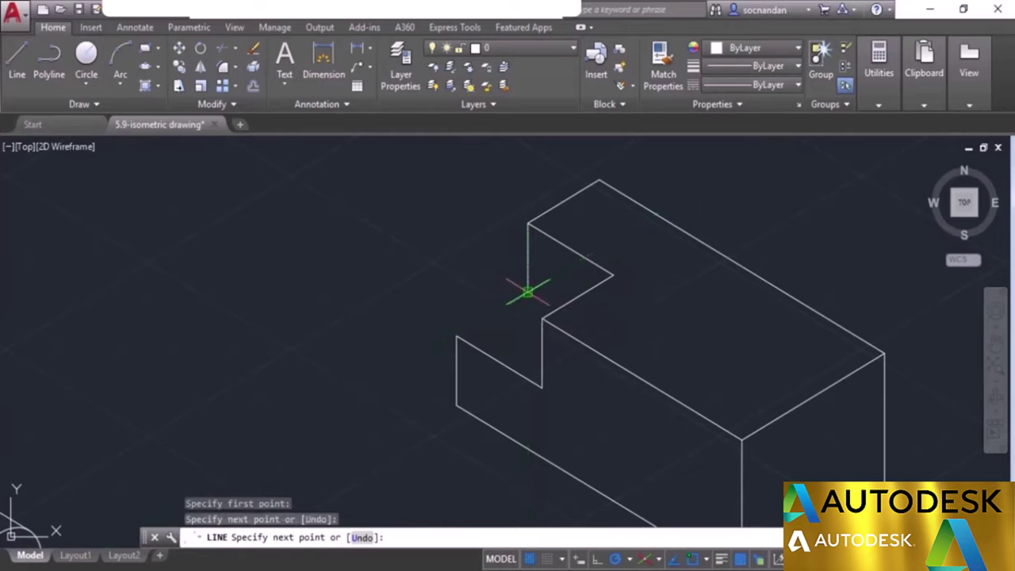
pyautogui.click(455, 336)
pyautogui.rightClick(434, 276)
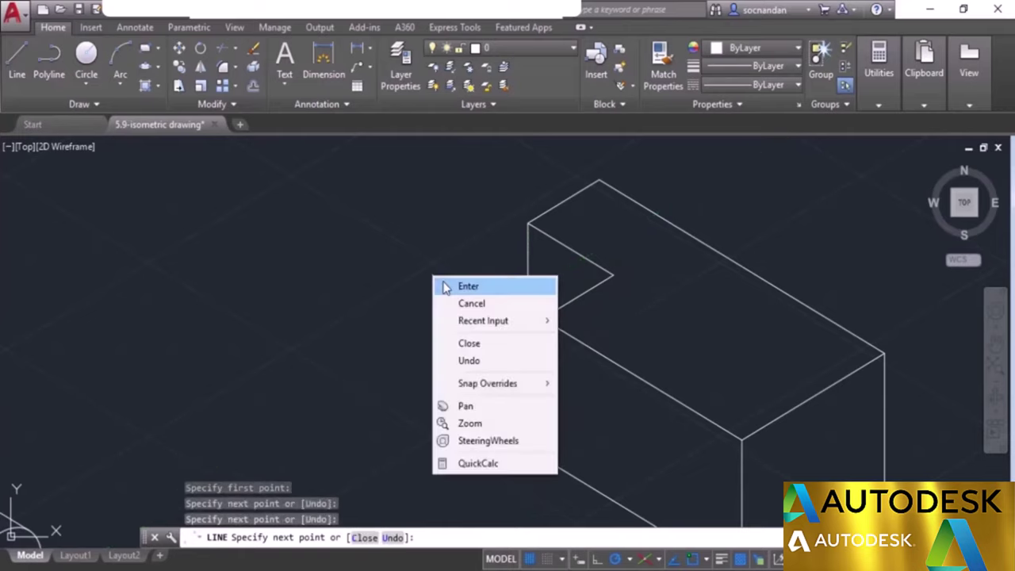
pyautogui.click(453, 285)
pyautogui.scroll(-5, 539, 291)
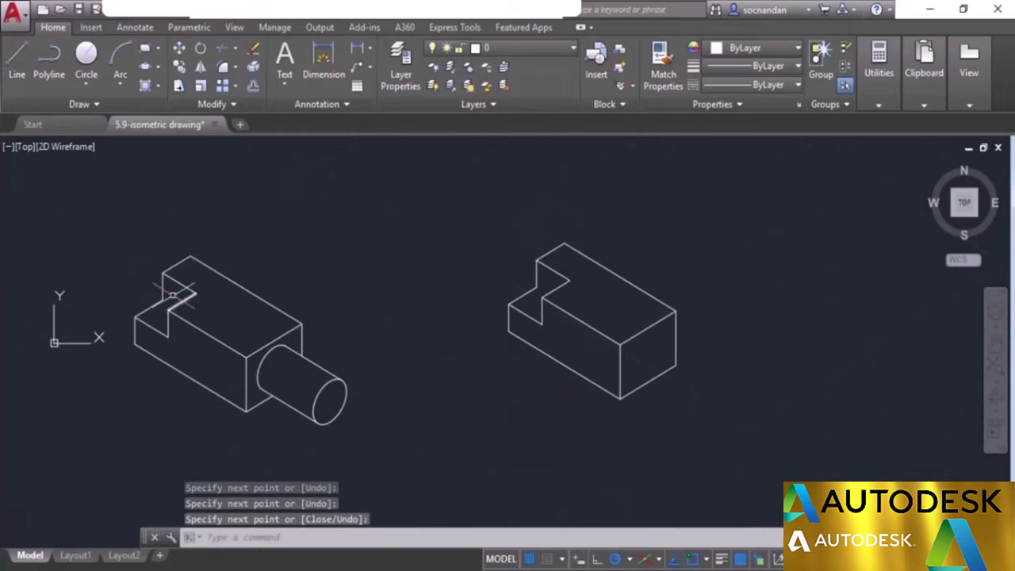
pyautogui.moveTo(545, 400); pyautogui.dragTo(559, 395, button='middle')
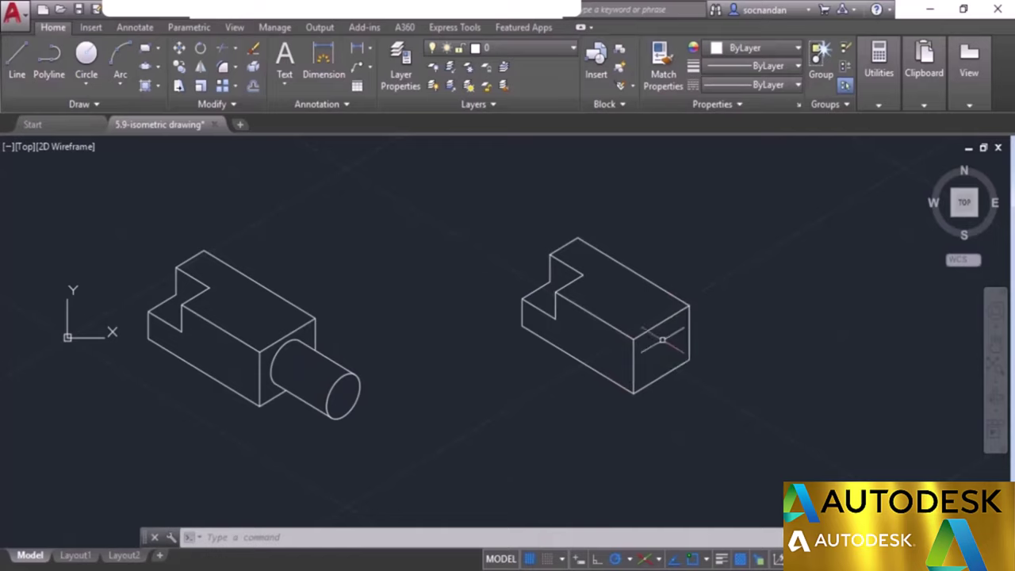
pyautogui.press('F5')
pyautogui.press('F5')
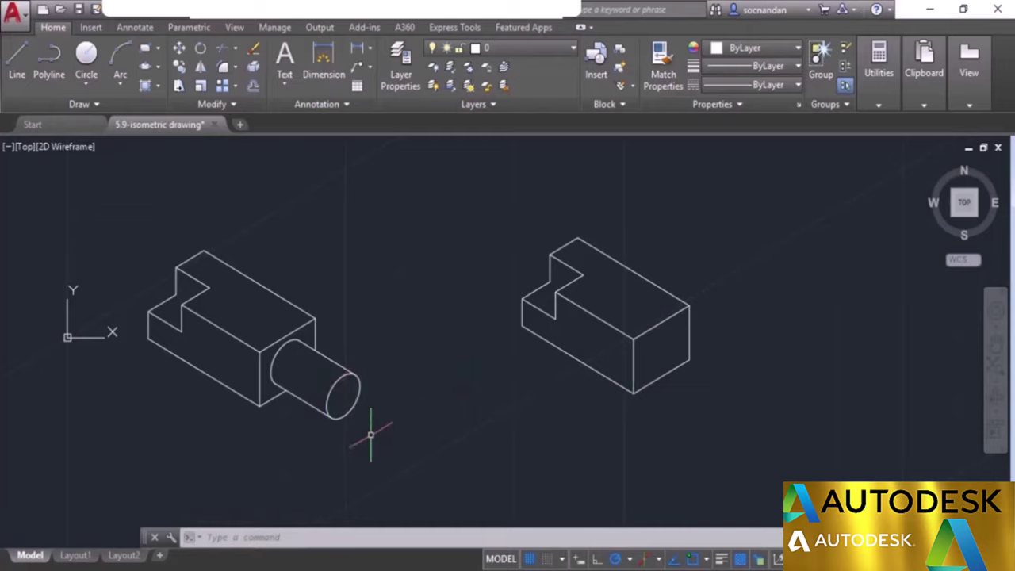
# Step: Draw a radius-15 isocircle centred on the right block's end face
pyautogui.click(159, 67)
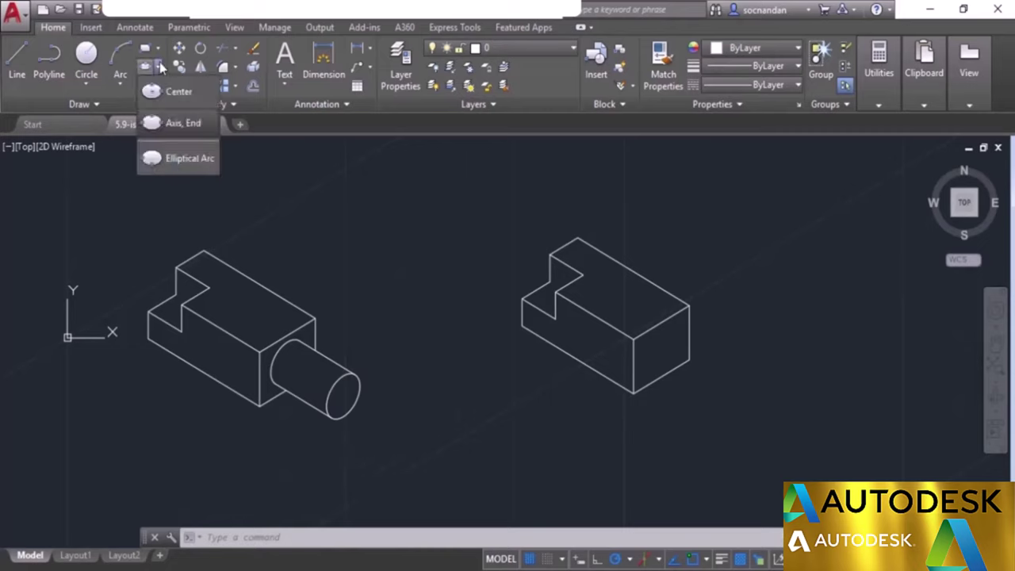
pyautogui.click(182, 127)
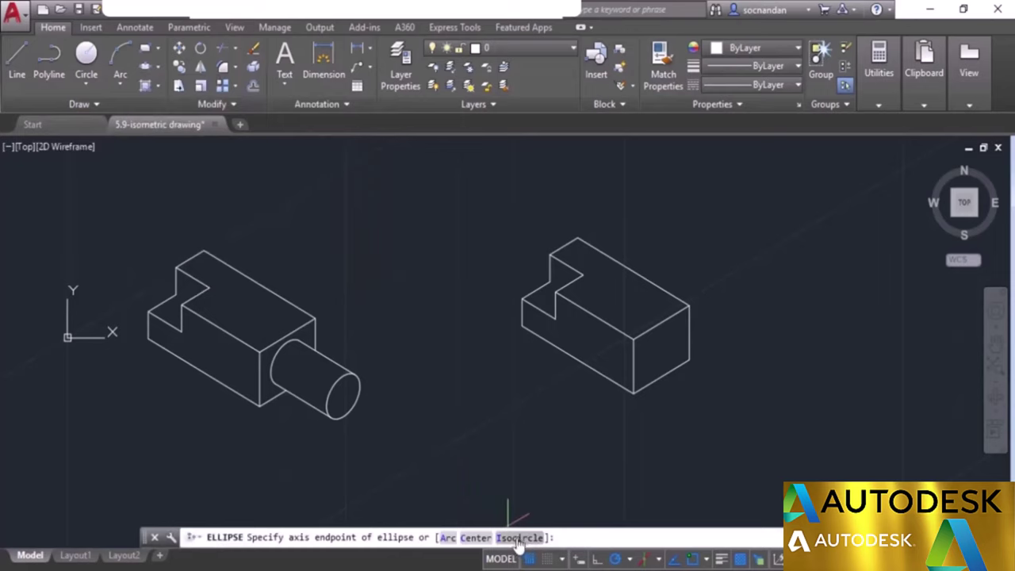
pyautogui.click(519, 537)
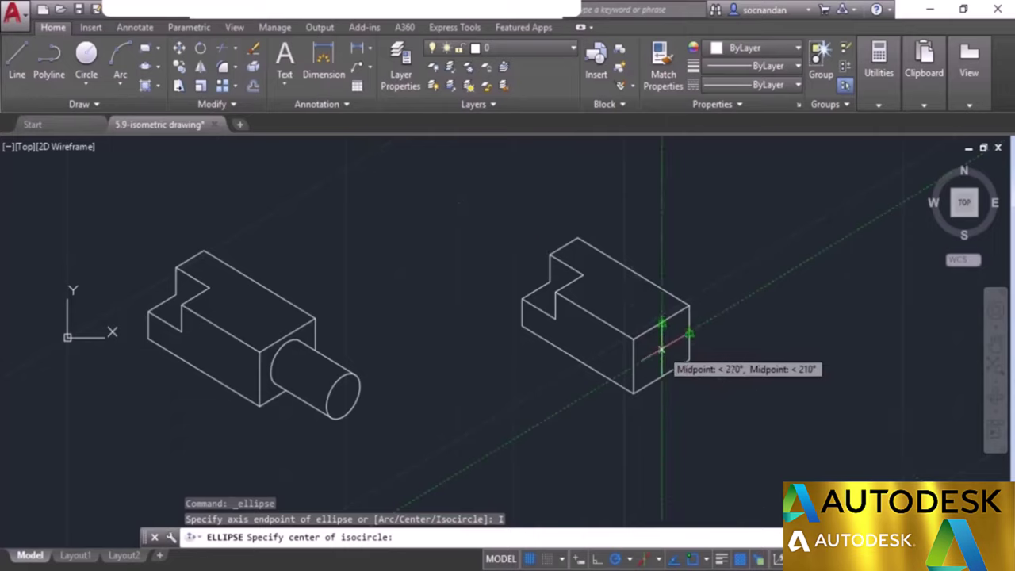
pyautogui.click(661, 347)
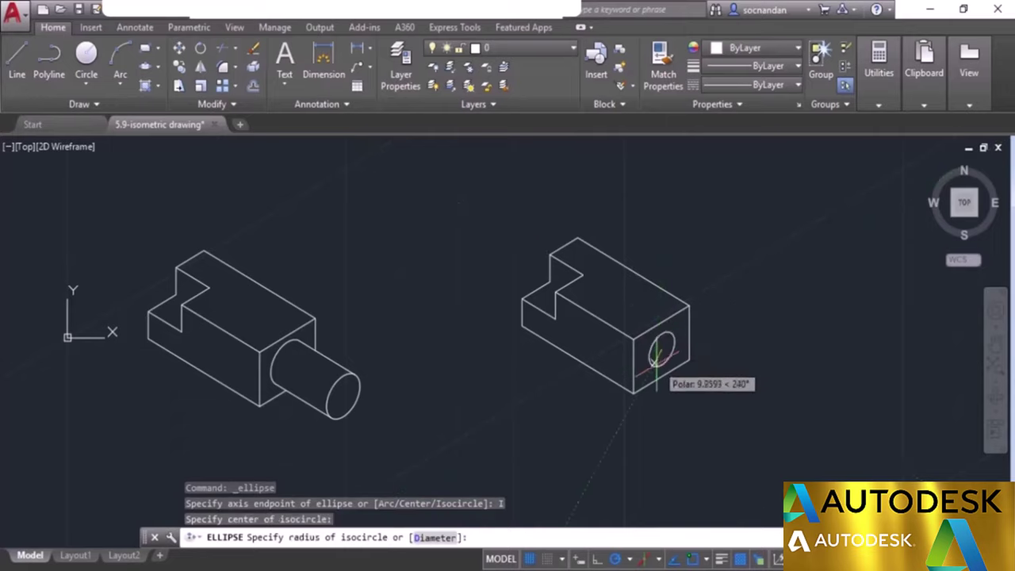
pyautogui.write('15')
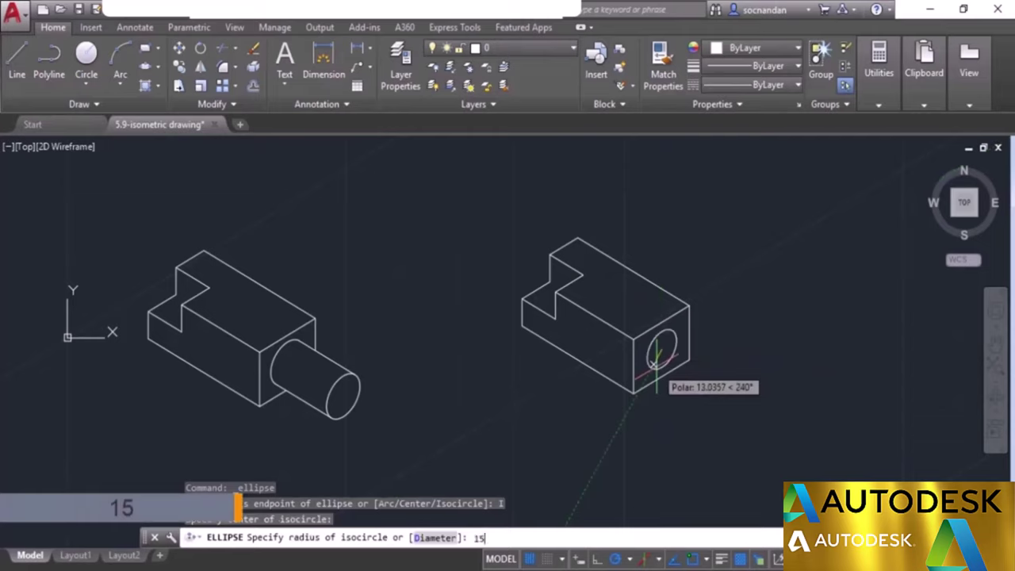
pyautogui.press('Return')
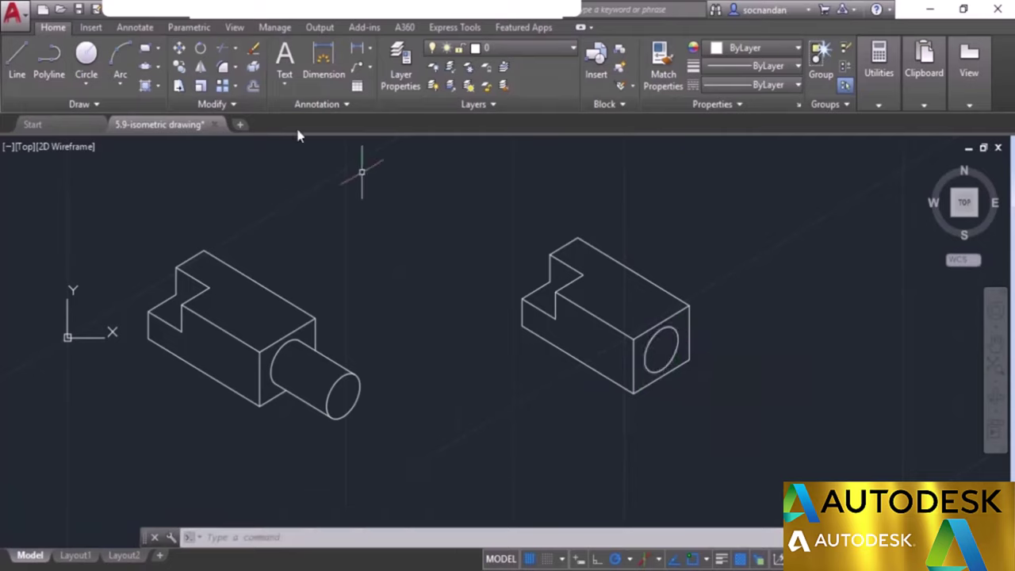
# Step: Copy the end-face isocircle 50 units out along the isometric axis from its centre
pyautogui.click(180, 68)
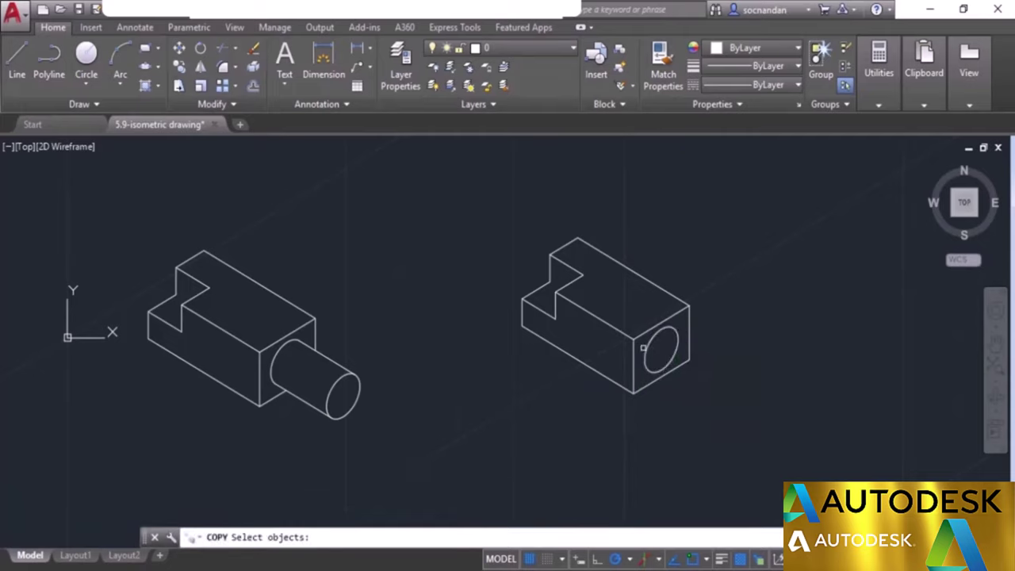
pyautogui.click(644, 350)
pyautogui.press('Return')
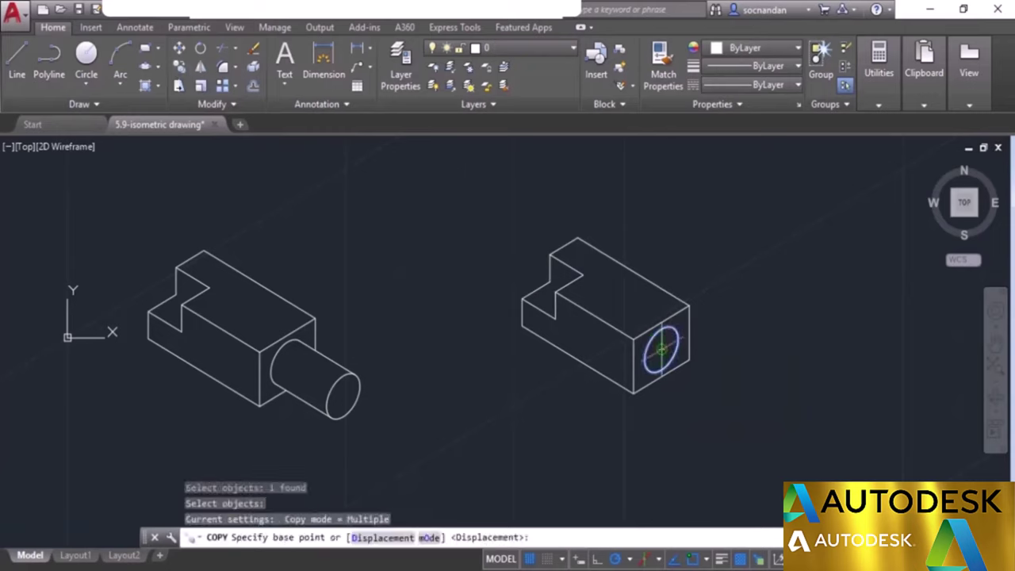
pyautogui.click(668, 341)
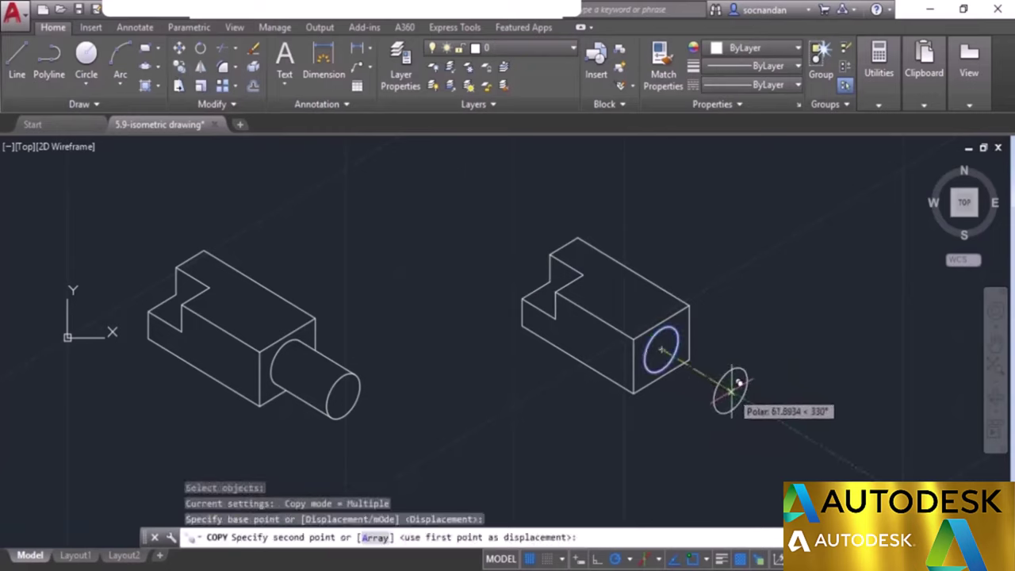
pyautogui.write('50')
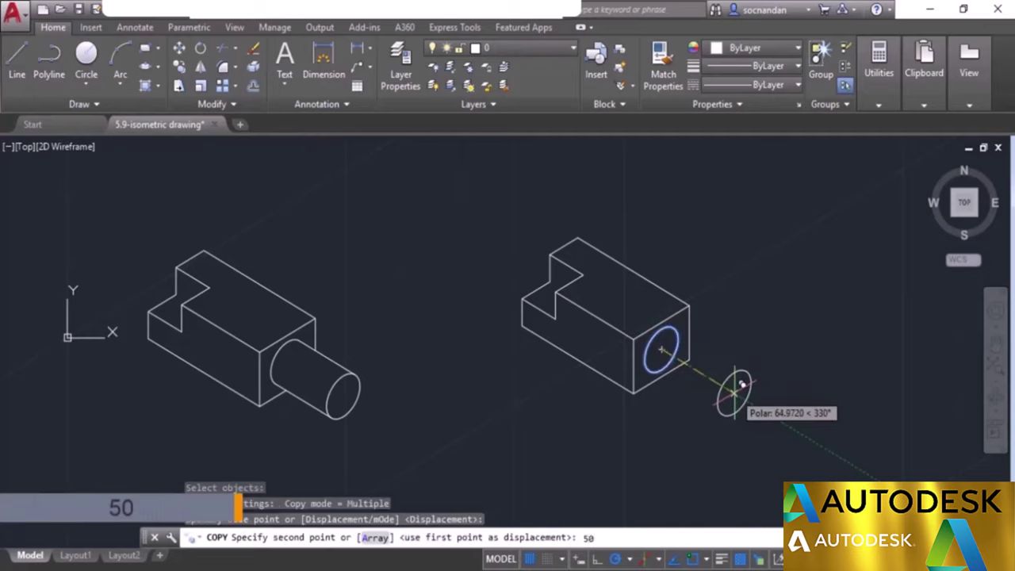
pyautogui.press('Return')
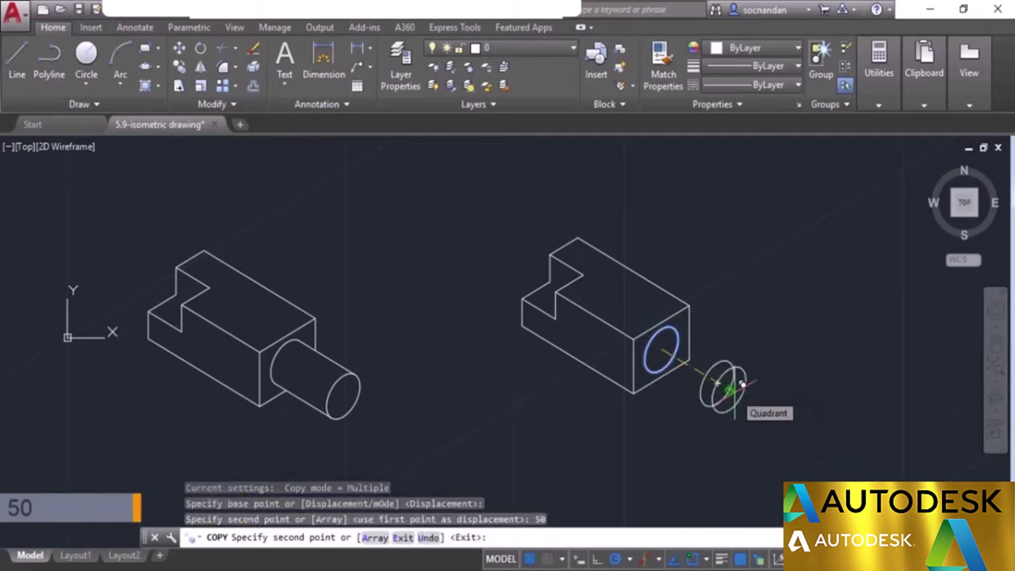
pyautogui.press('Return')
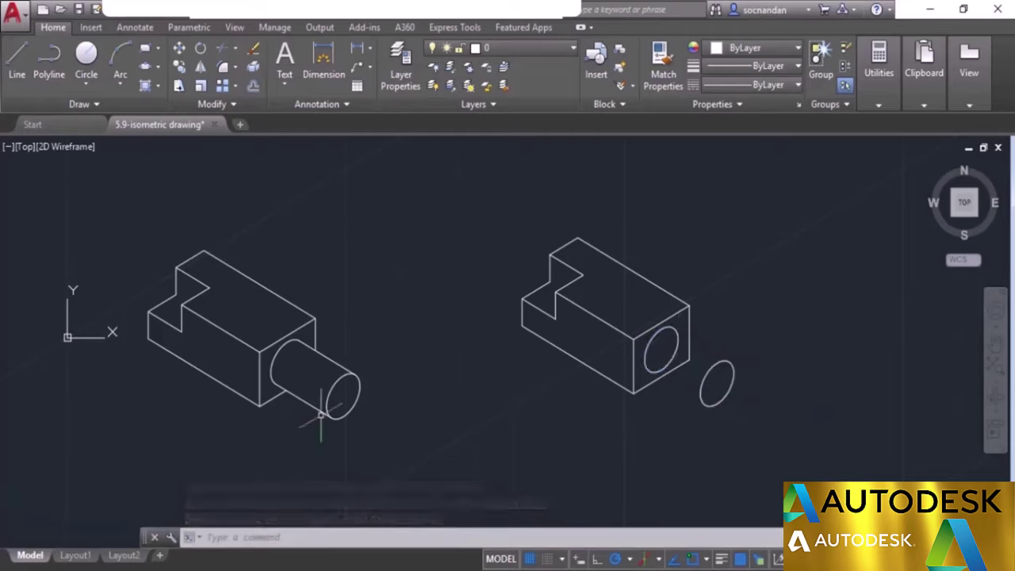
# Step: Connect the face circle and its copy with two lines between matching quadrants, using Quadrant snap
pyautogui.click(17, 59)
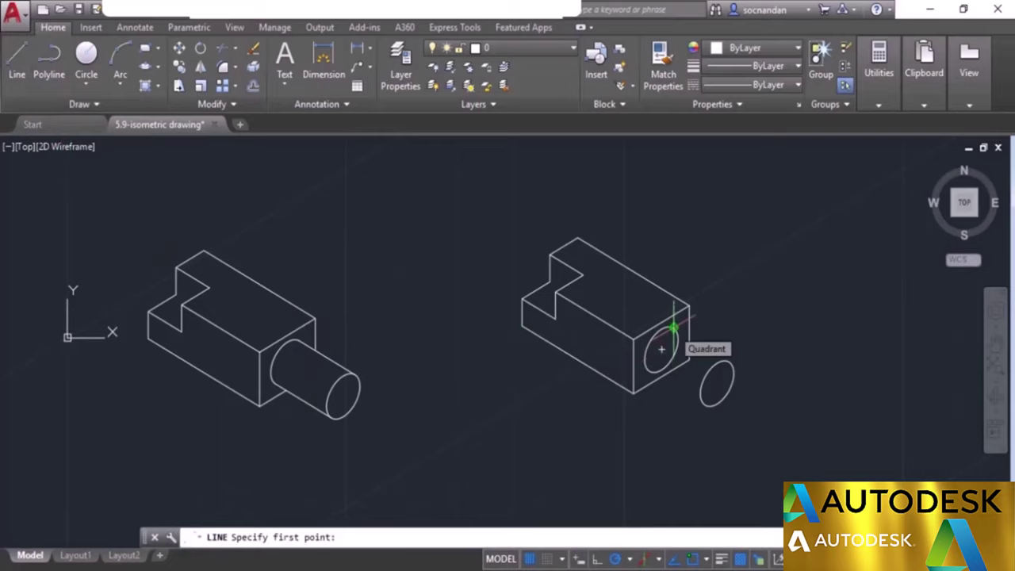
pyautogui.click(709, 558)
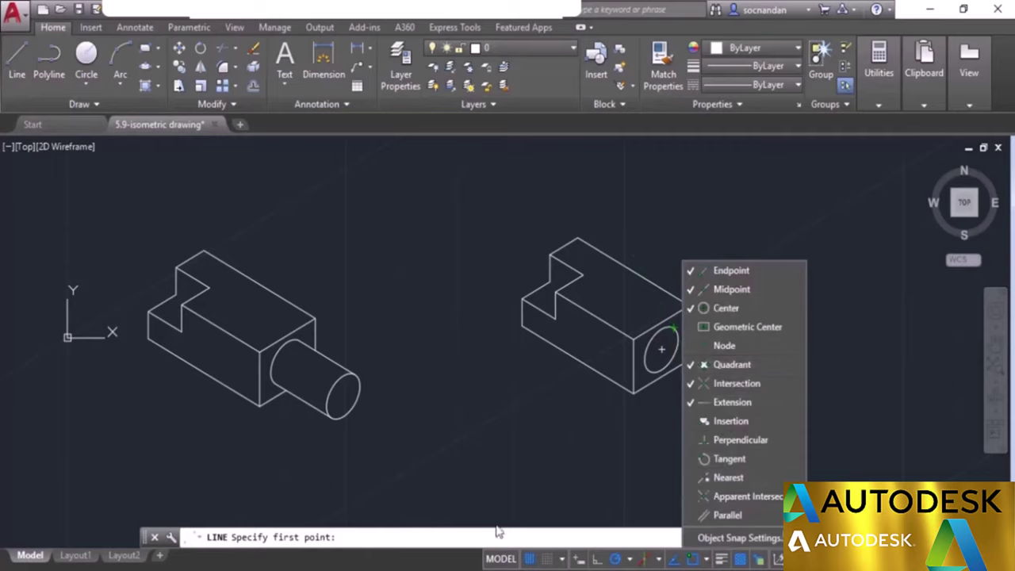
pyautogui.click(444, 561)
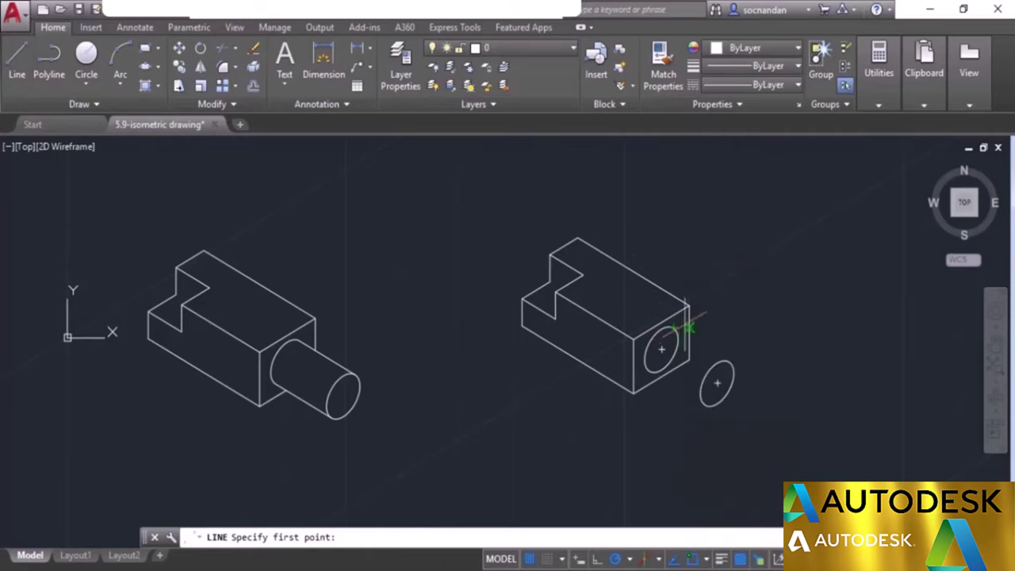
pyautogui.click(673, 327)
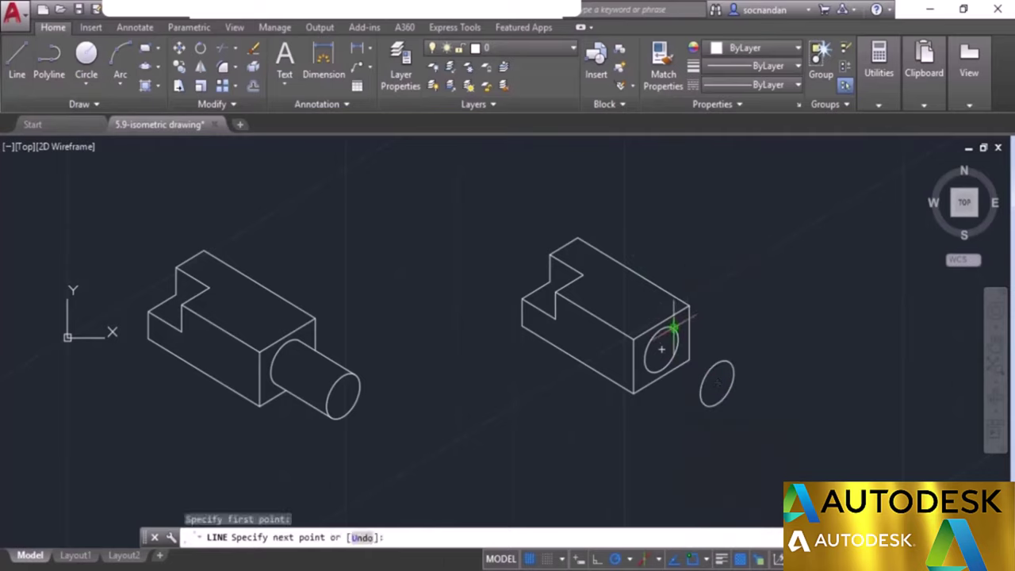
pyautogui.click(727, 362)
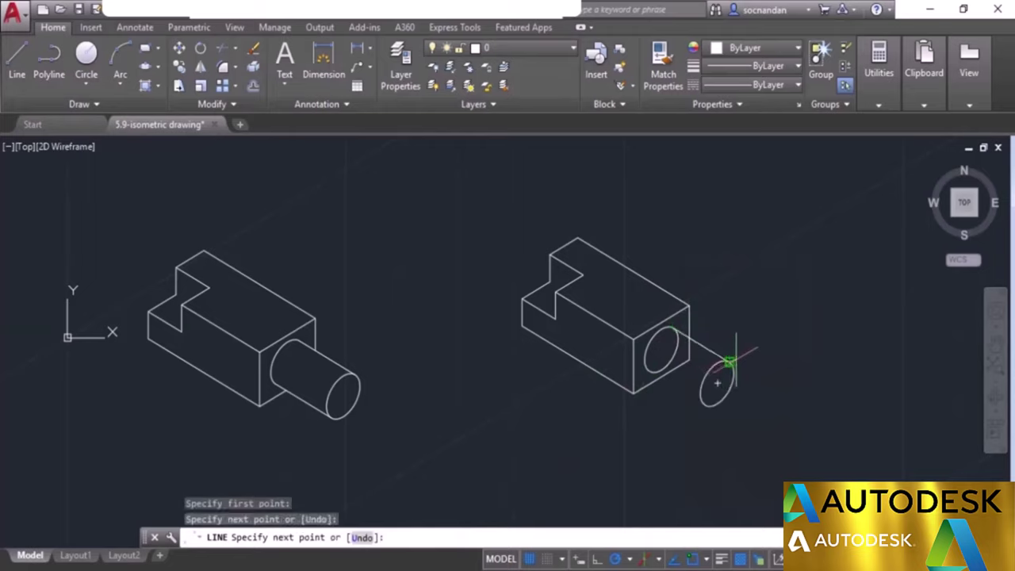
pyautogui.press('Return')
pyautogui.press('Return')
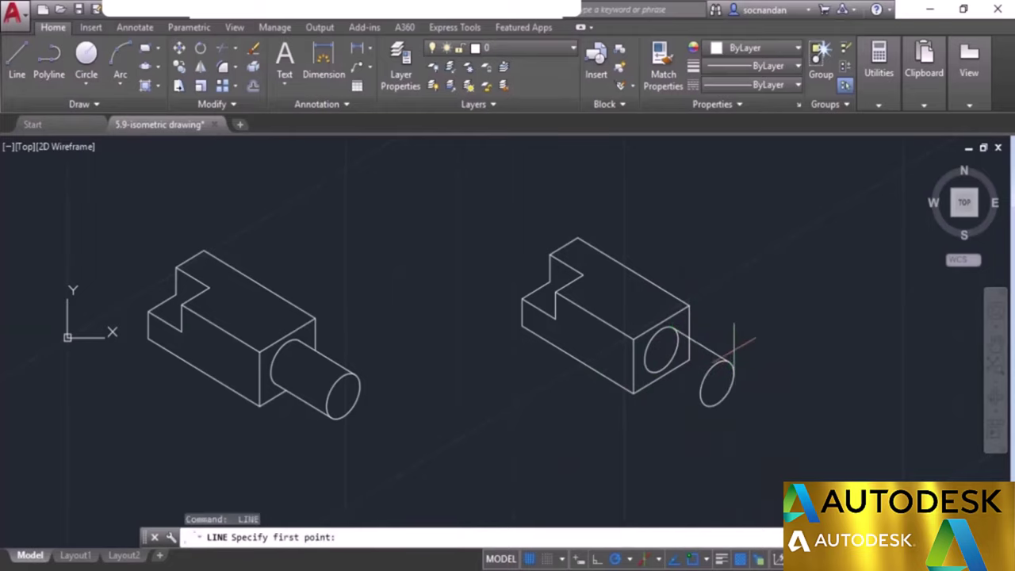
pyautogui.click(650, 370)
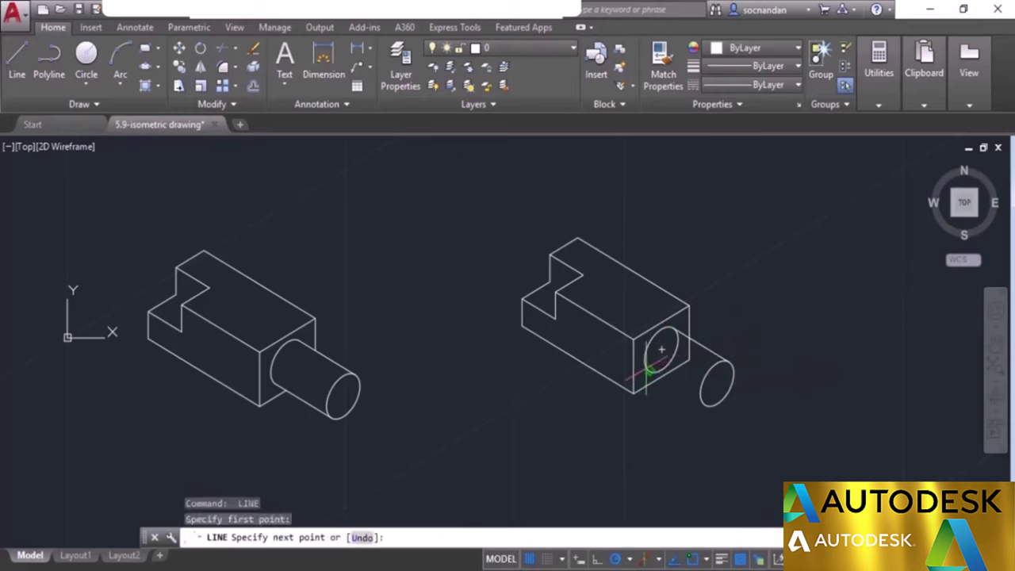
pyautogui.click(704, 406)
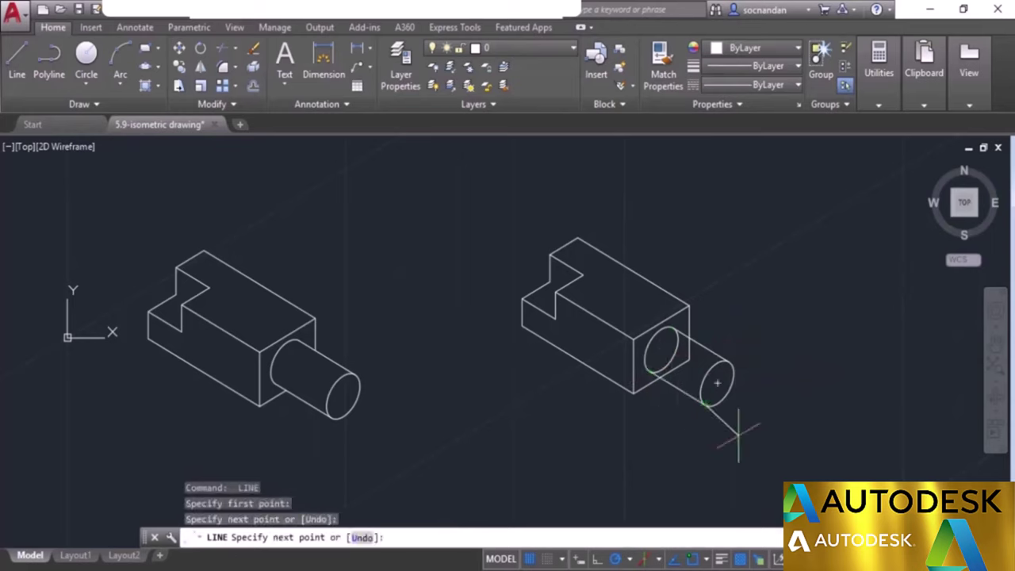
pyautogui.press('Return')
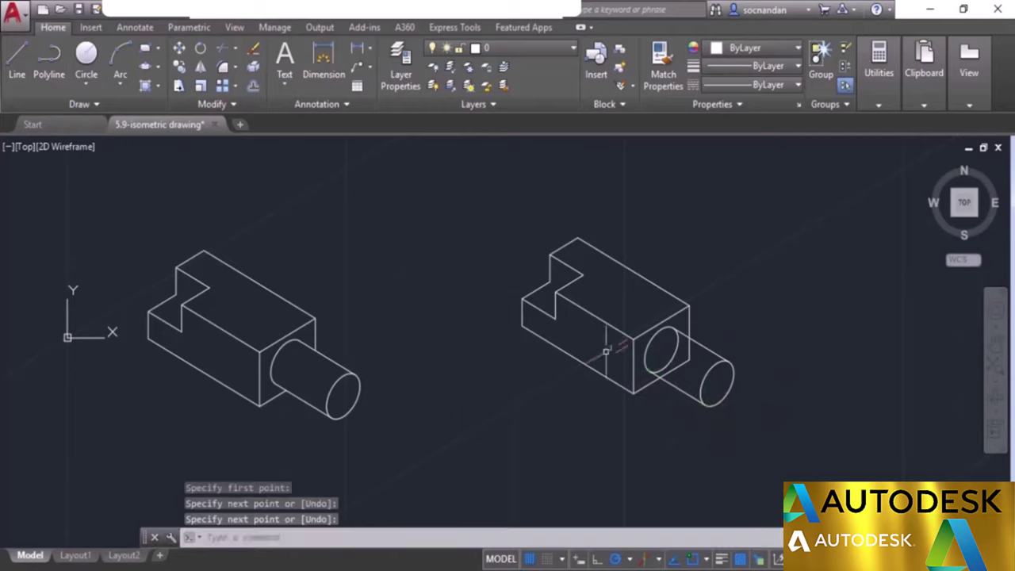
pyautogui.click(226, 49)
# Step: Trim away the two hidden arc portions of the face circle, using all objects as cutting edges
pyautogui.press('Return')
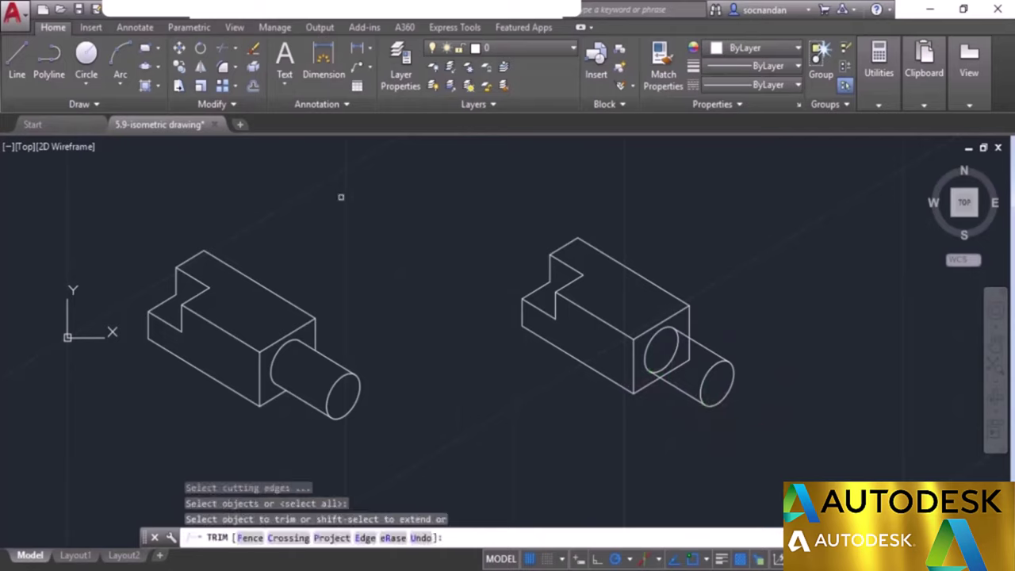
pyautogui.click(632, 341)
pyautogui.click(668, 356)
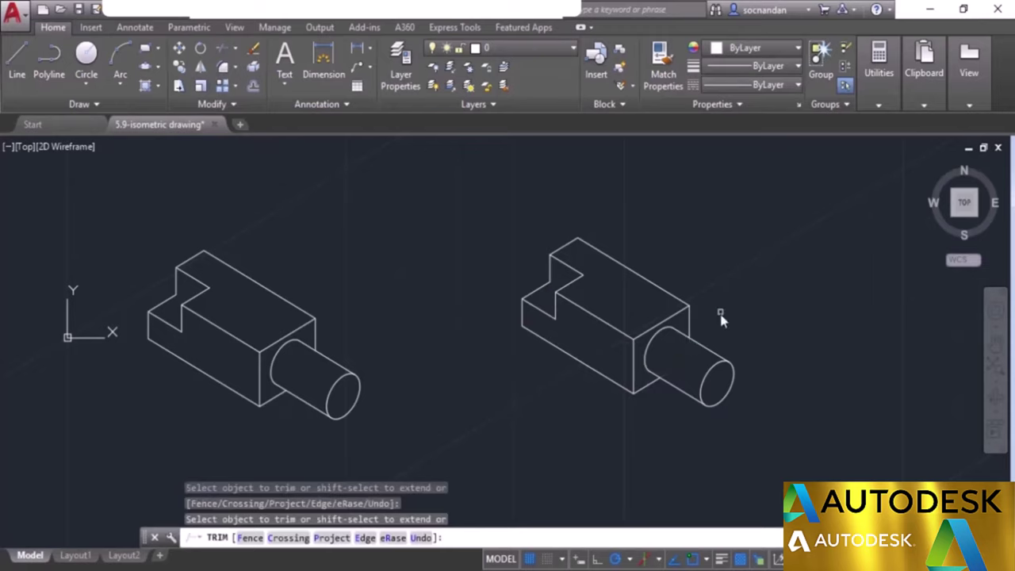
pyautogui.rightClick(721, 319)
pyautogui.click(749, 324)
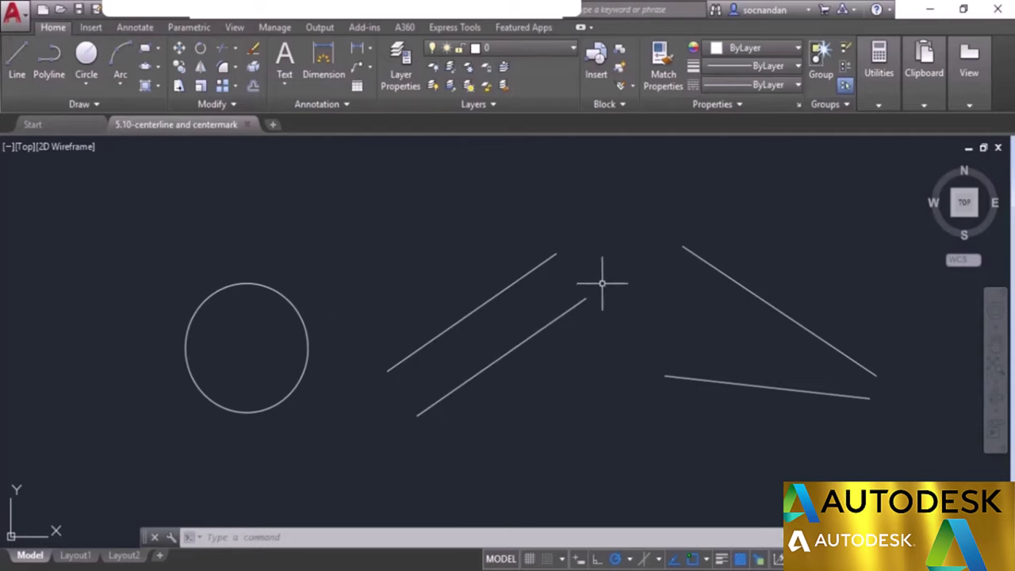
# Step: Pan the 5.10 circle-and-lines drawing into view and bring up the Annotate tools
pyautogui.moveTo(258, 325)
pyautogui.mouseDown(button='middle')
pyautogui.moveTo(336, 326)
pyautogui.moveTo(445, 301)
pyautogui.mouseUp(button='middle')
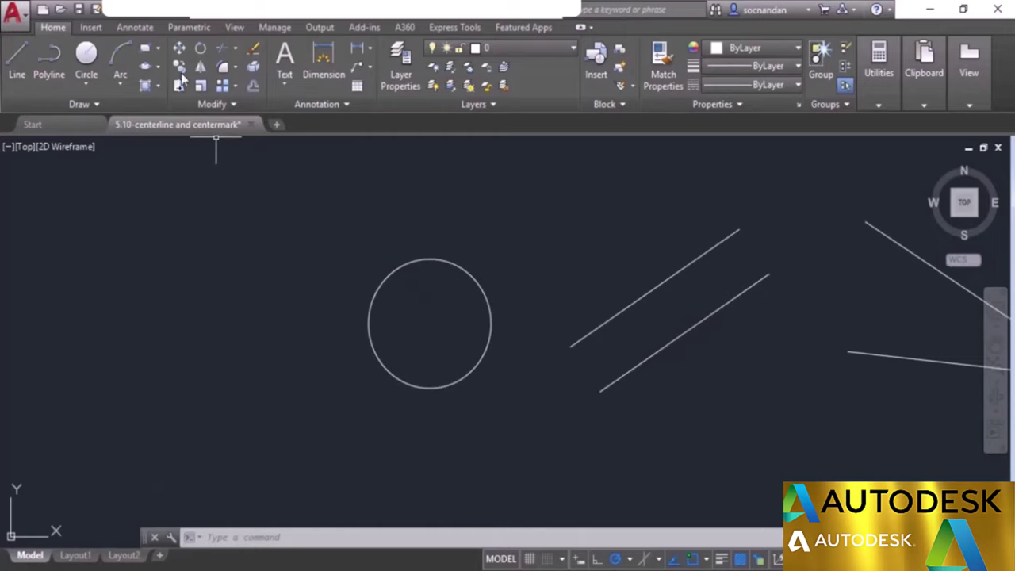
pyautogui.click(136, 29)
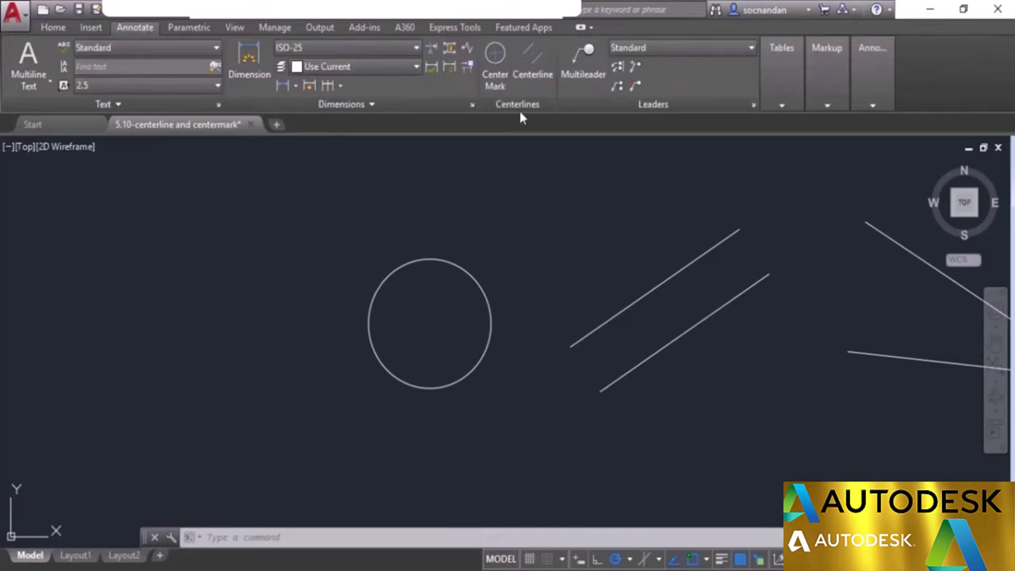
# Step: Place a Center Mark on the circle and recentre the view on it
pyautogui.click(497, 62)
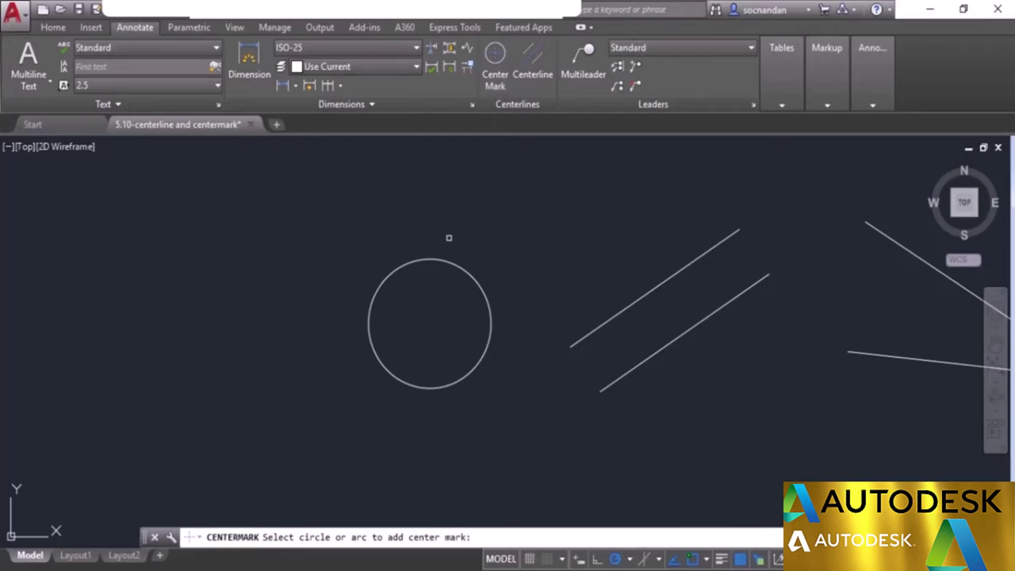
pyautogui.click(445, 261)
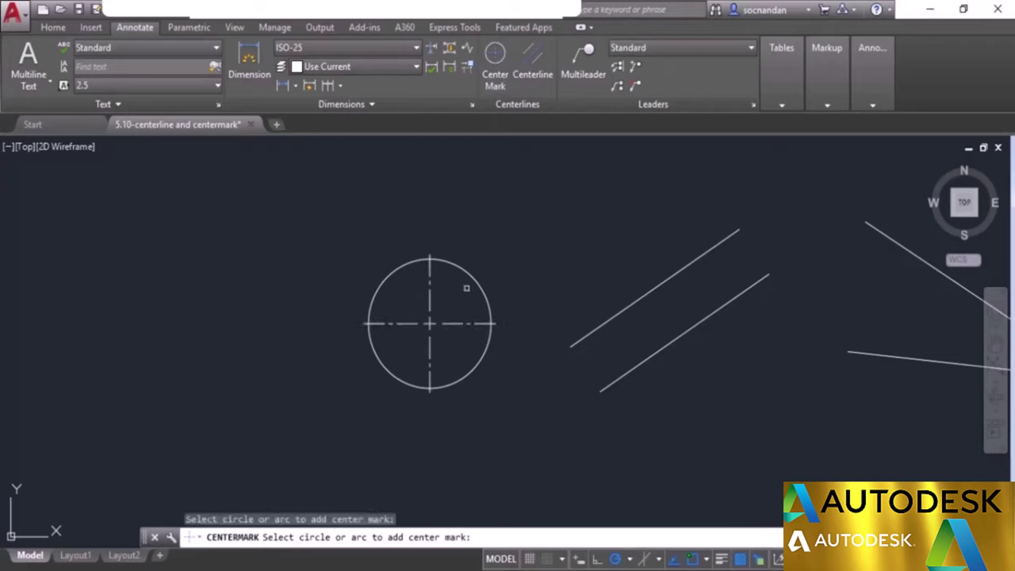
pyautogui.press('Return')
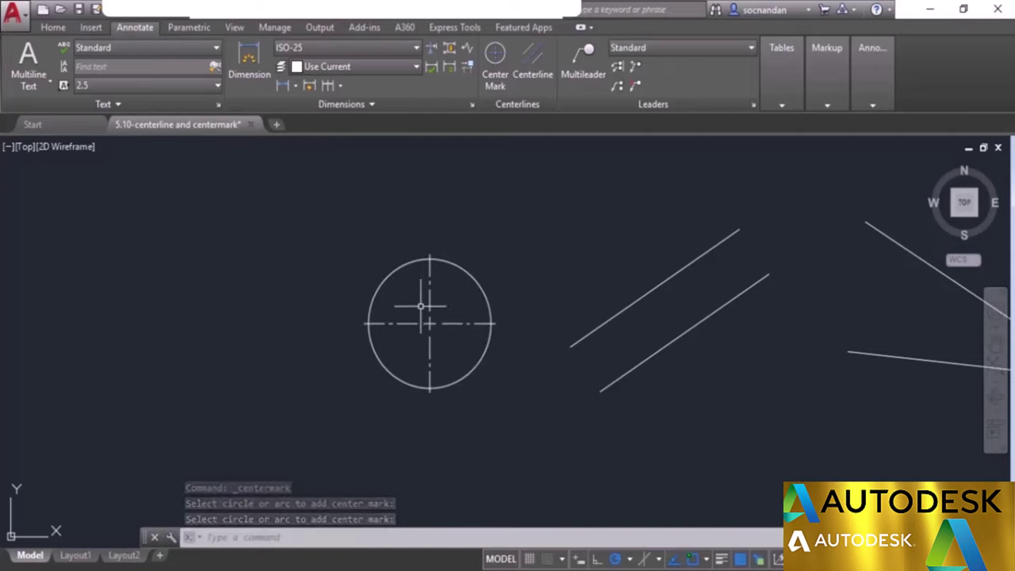
pyautogui.scroll(2, 420, 306)
pyautogui.moveTo(462, 296); pyautogui.dragTo(453, 308, button='middle')
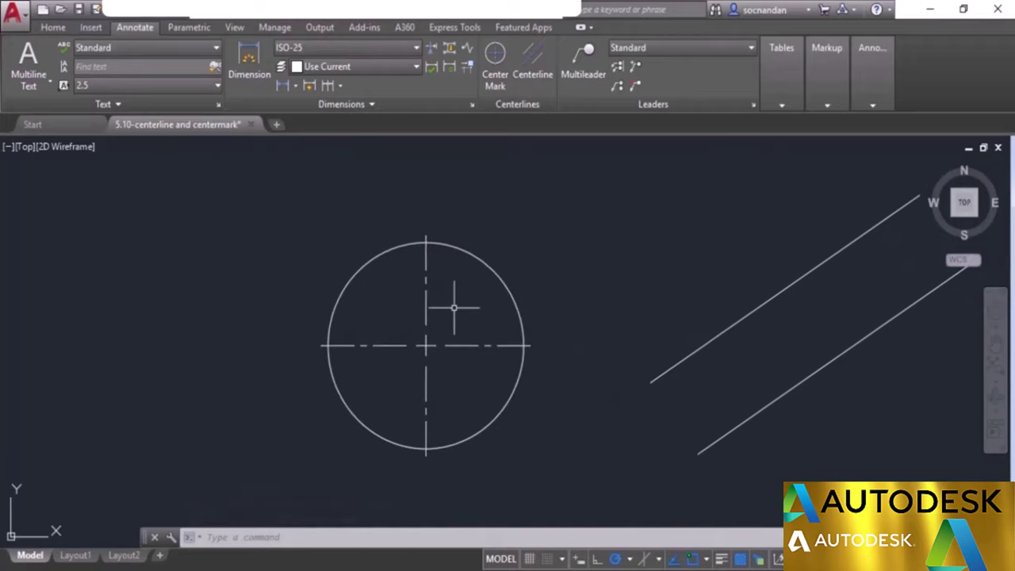
# Step: Extend the center mark's right, top, left and bottom arms well past the circle
pyautogui.click(463, 345)
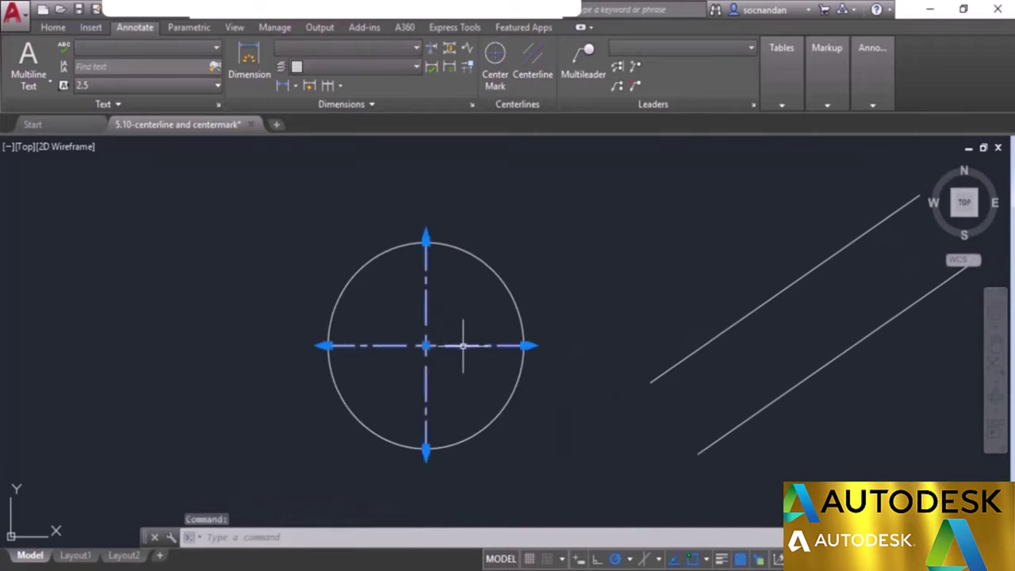
pyautogui.click(528, 344)
pyautogui.click(583, 345)
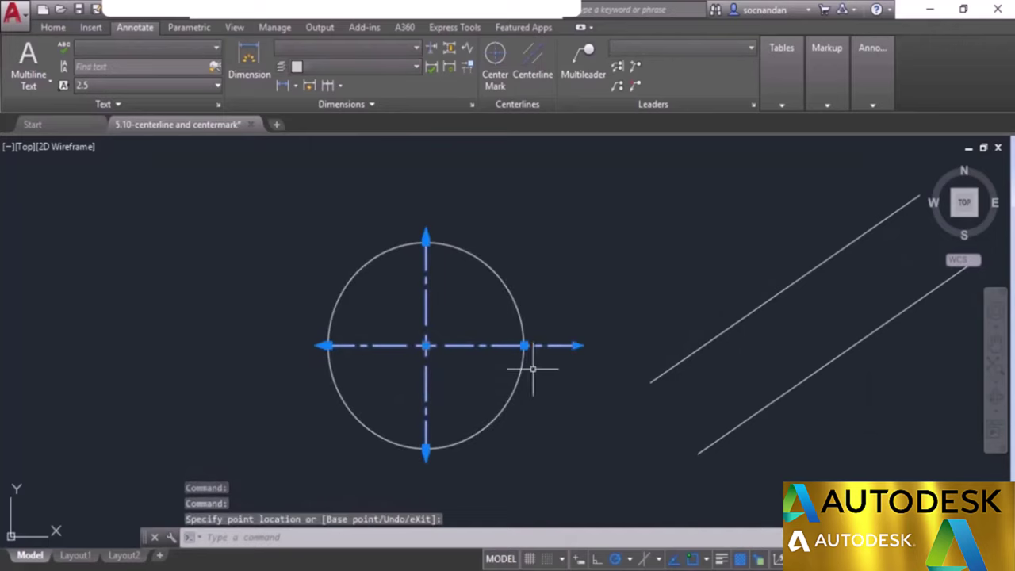
pyautogui.click(426, 239)
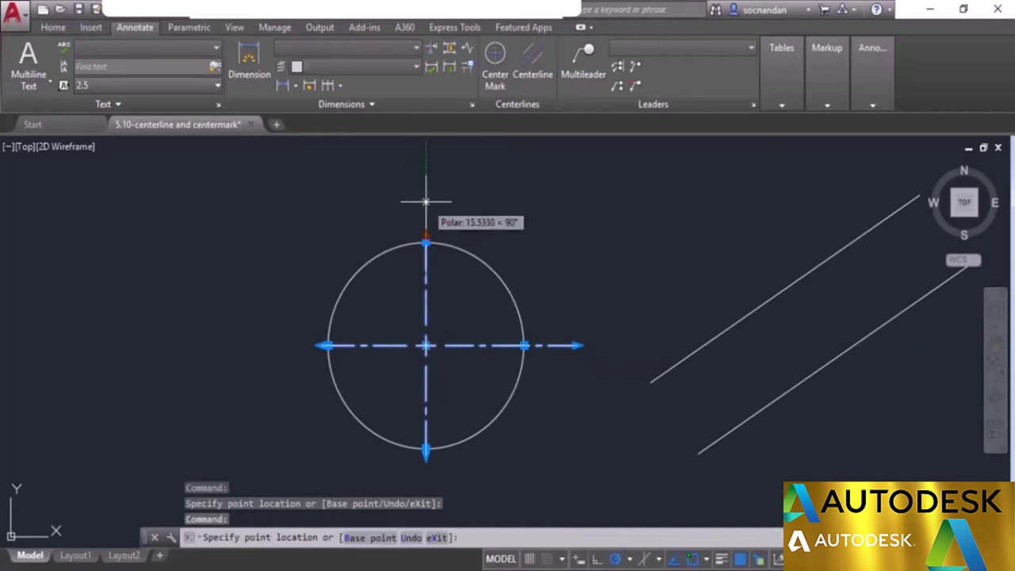
pyautogui.click(421, 213)
pyautogui.click(323, 345)
pyautogui.click(289, 345)
pyautogui.click(426, 451)
pyautogui.click(425, 479)
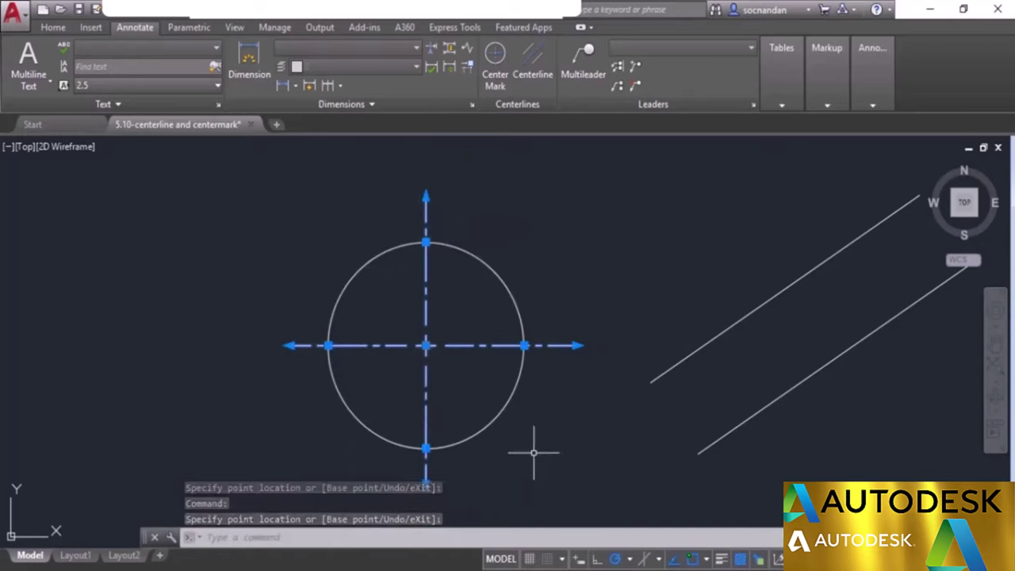
pyautogui.press('Escape')
# Step: Resize the circle smaller then larger by its top quadrant grip, the mark following
pyautogui.click(495, 273)
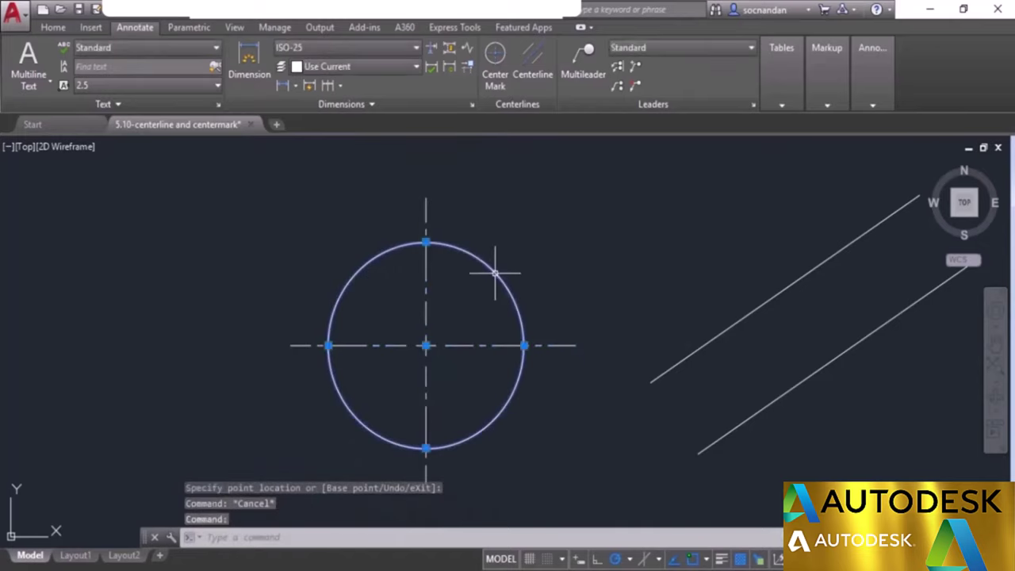
pyautogui.click(426, 242)
pyautogui.click(426, 275)
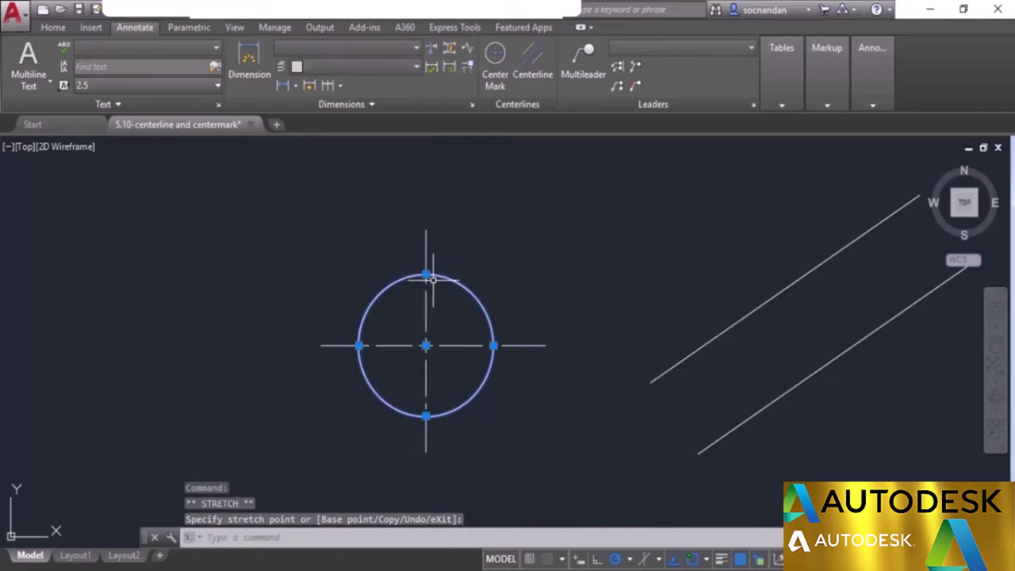
pyautogui.click(425, 275)
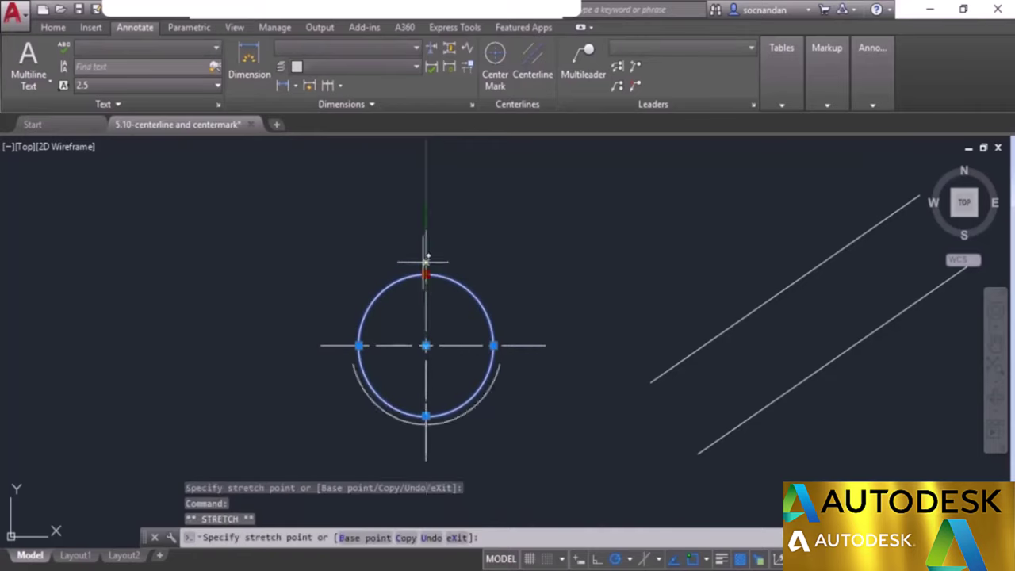
pyautogui.click(426, 199)
pyautogui.press('Escape')
pyautogui.scroll(-2, 469, 420)
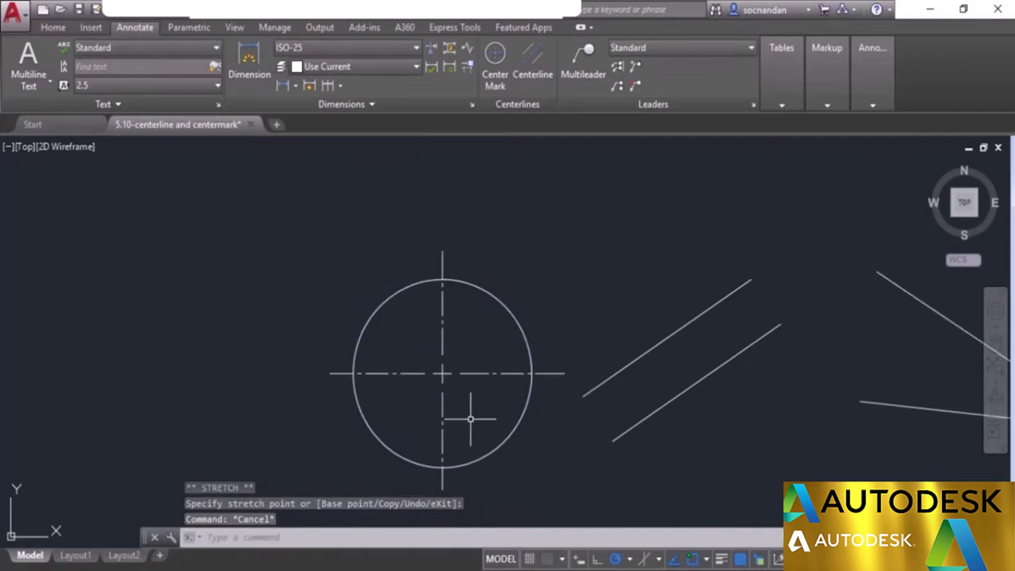
# Step: Draw a Centerline between the upper and lower parallel slanted lines
pyautogui.moveTo(550, 421); pyautogui.dragTo(320, 401, button='middle')
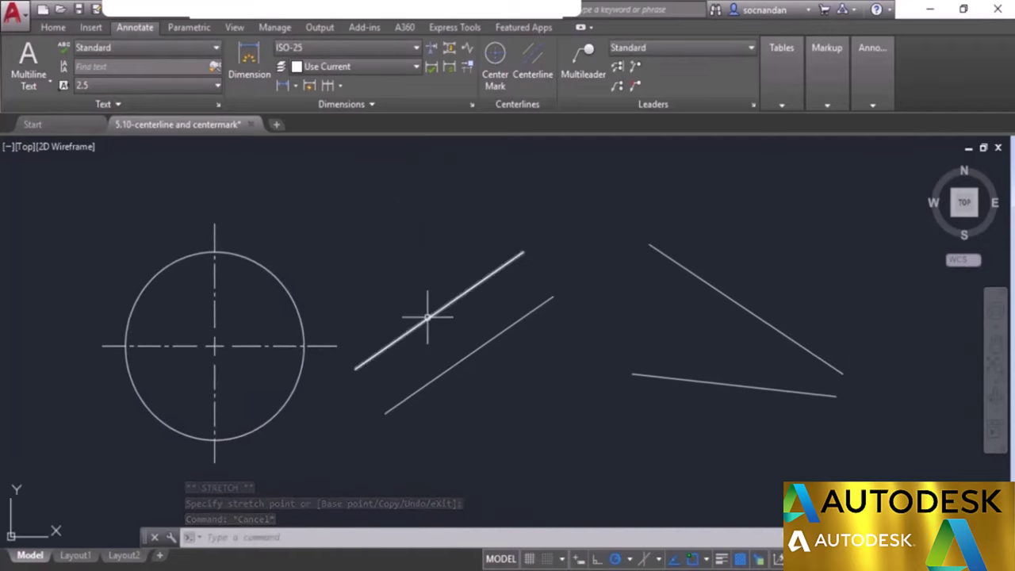
pyautogui.click(532, 68)
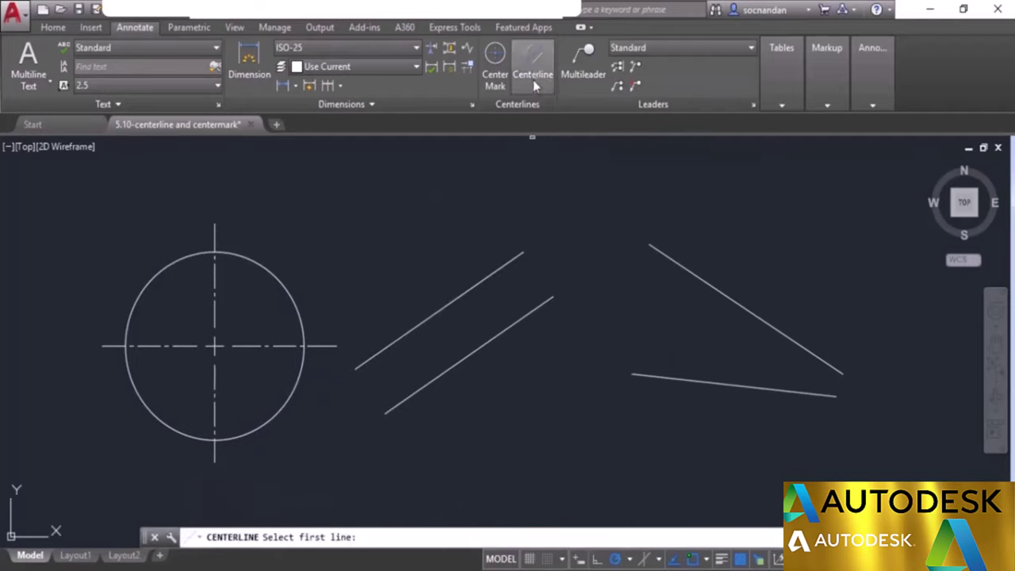
pyautogui.click(452, 301)
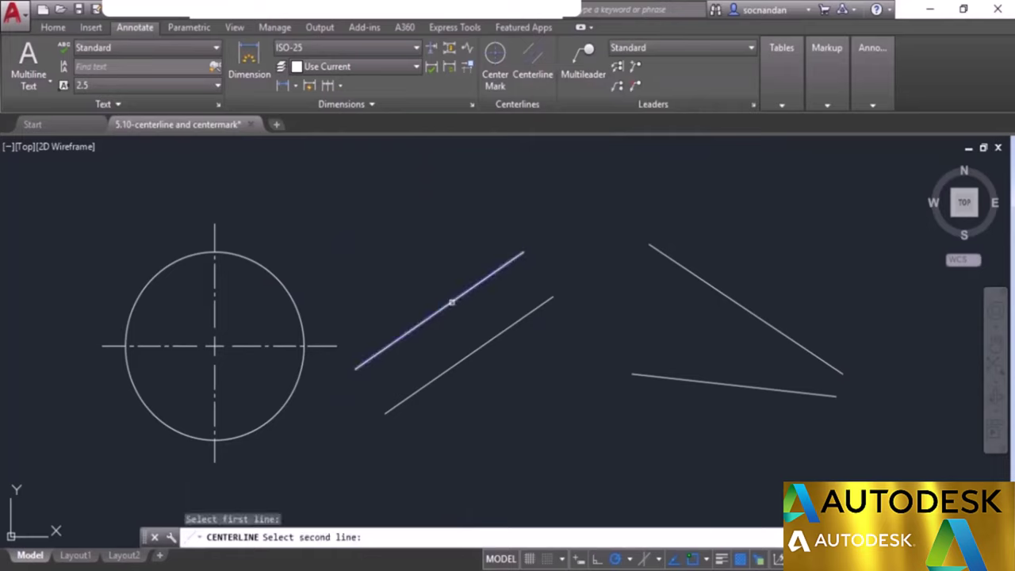
pyautogui.click(474, 353)
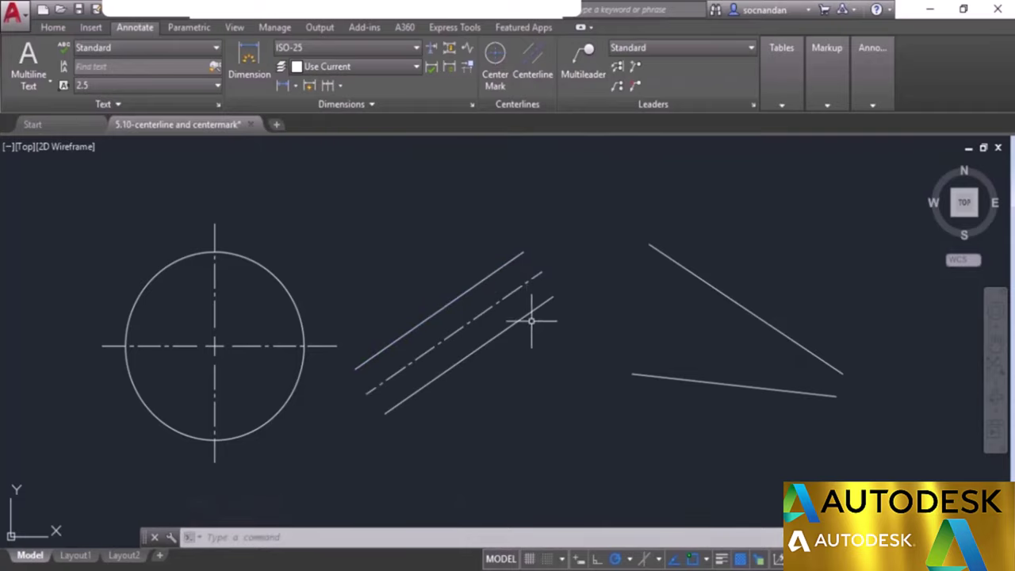
# Step: Test-stretch the upper line's endpoint up-left to see the centerline follow, then undo it
pyautogui.click(519, 256)
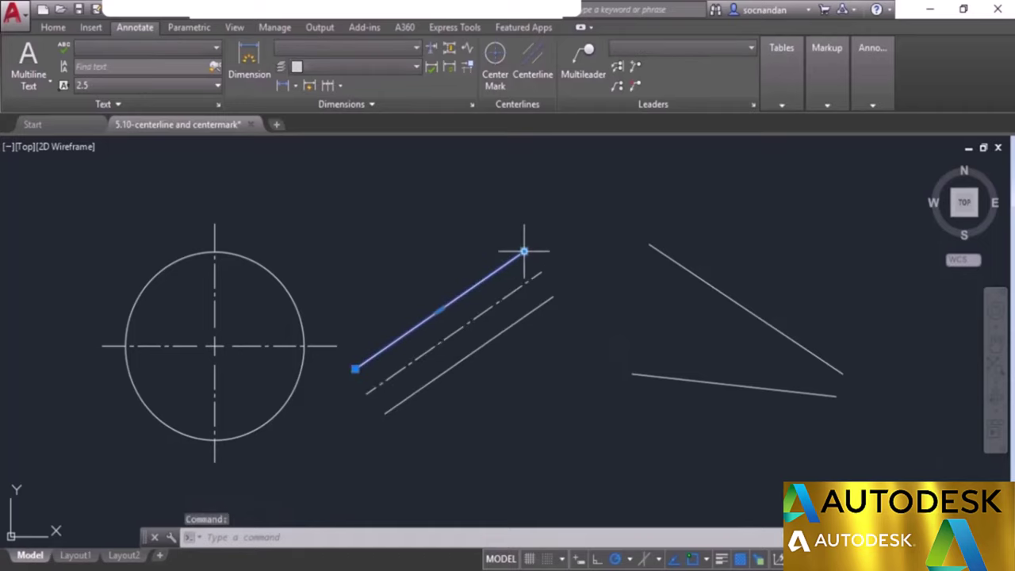
pyautogui.click(523, 251)
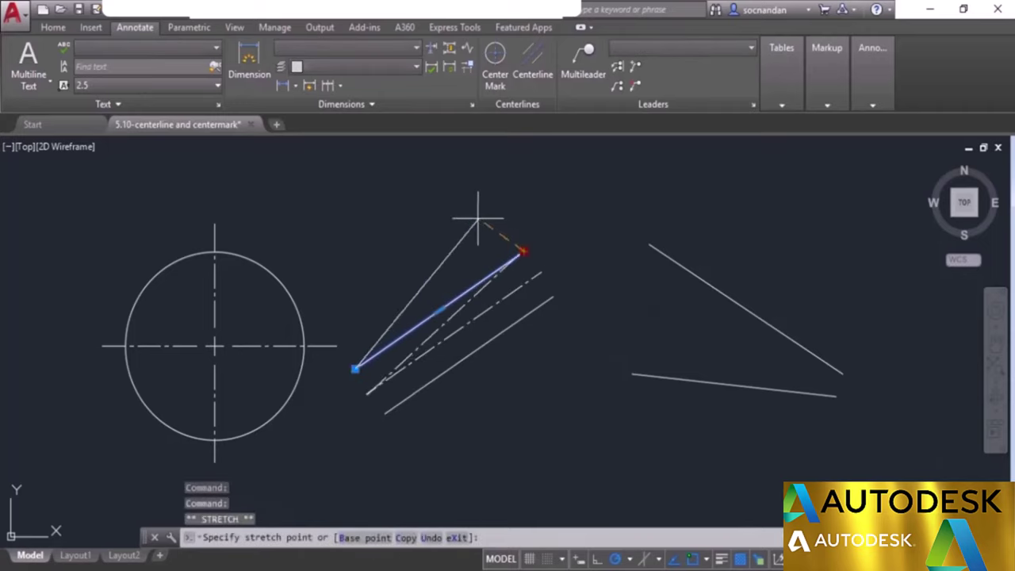
pyautogui.click(395, 197)
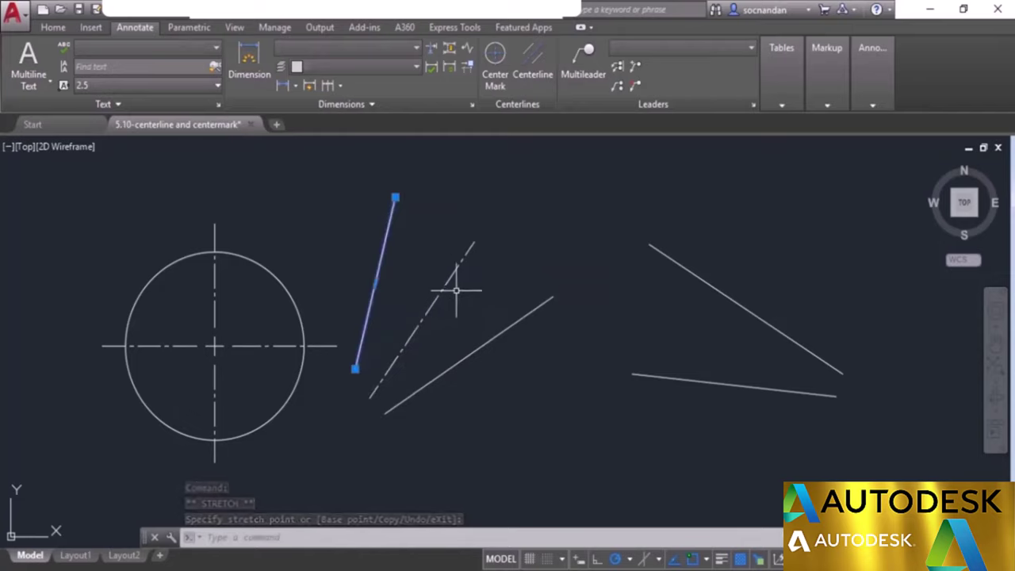
pyautogui.hotkey('ctrl', 'z')
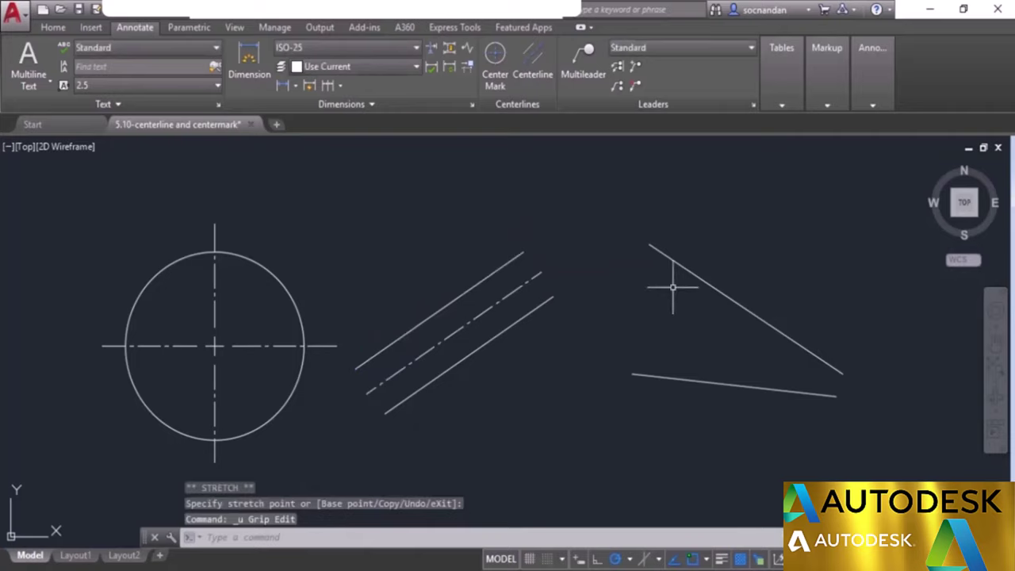
# Step: Create a centerline between the upper-right angled line and the lower line
pyautogui.click(535, 63)
pyautogui.click(657, 249)
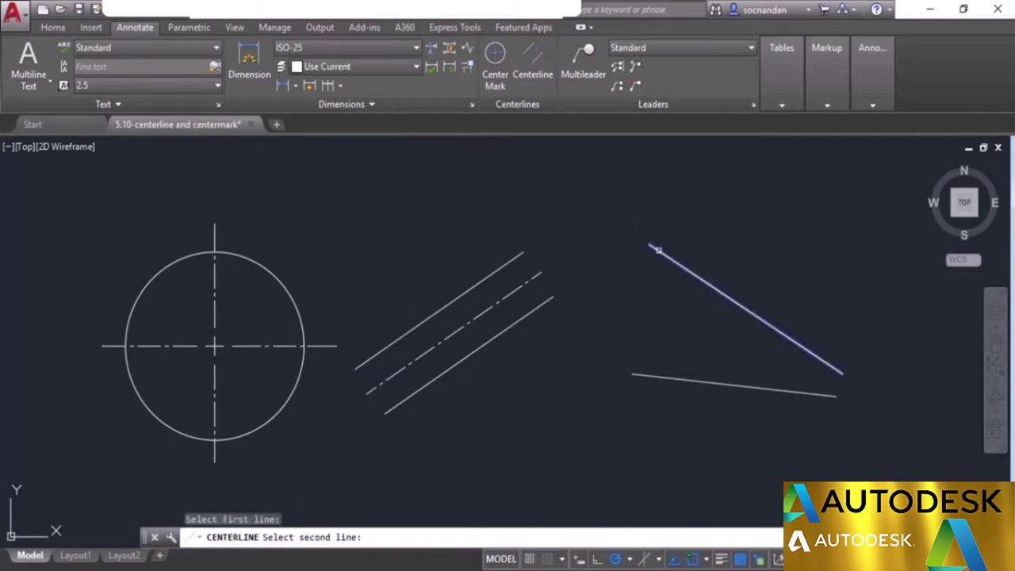
pyautogui.click(645, 374)
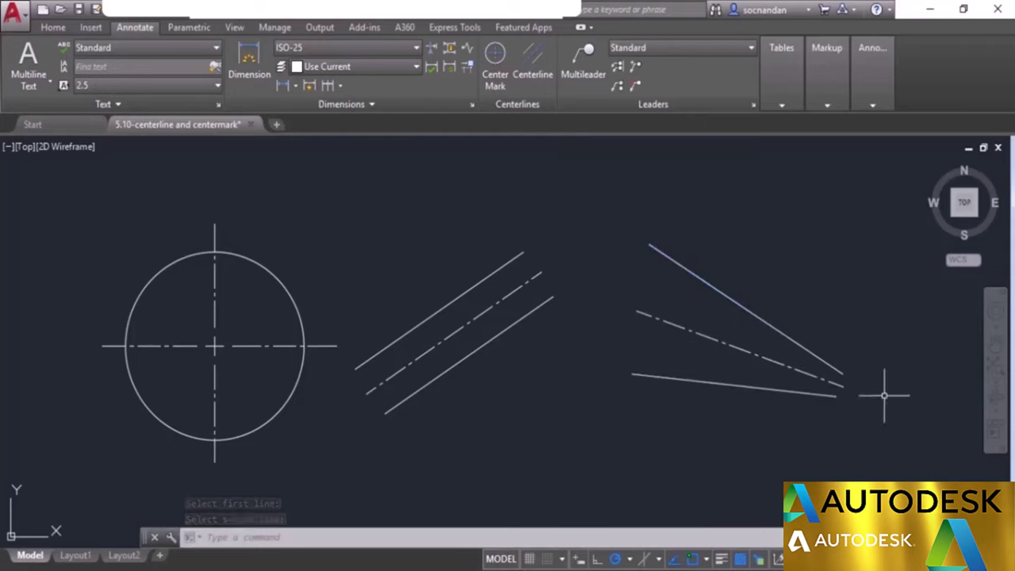
# Step: Reposition the upper angled line, stretching its top endpoint up-right and back down-left
pyautogui.click(739, 303)
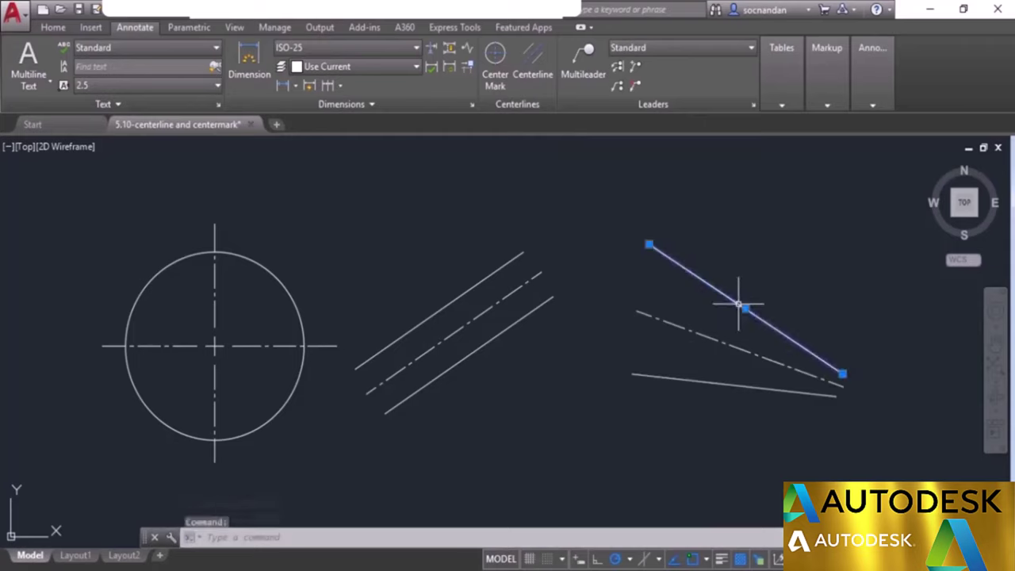
pyautogui.moveTo(745, 308); pyautogui.dragTo(756, 290)
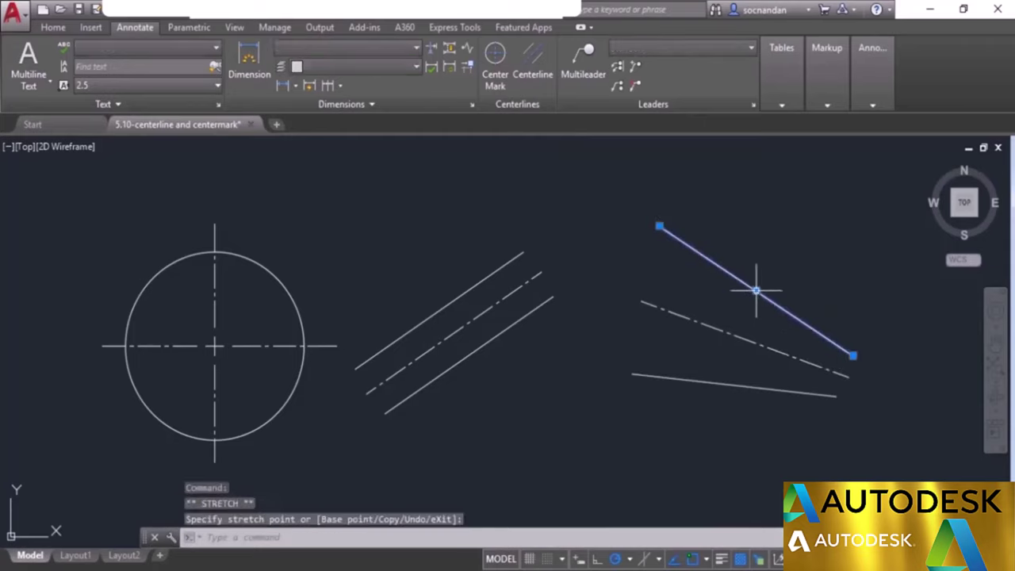
pyautogui.moveTo(655, 227); pyautogui.dragTo(757, 163)
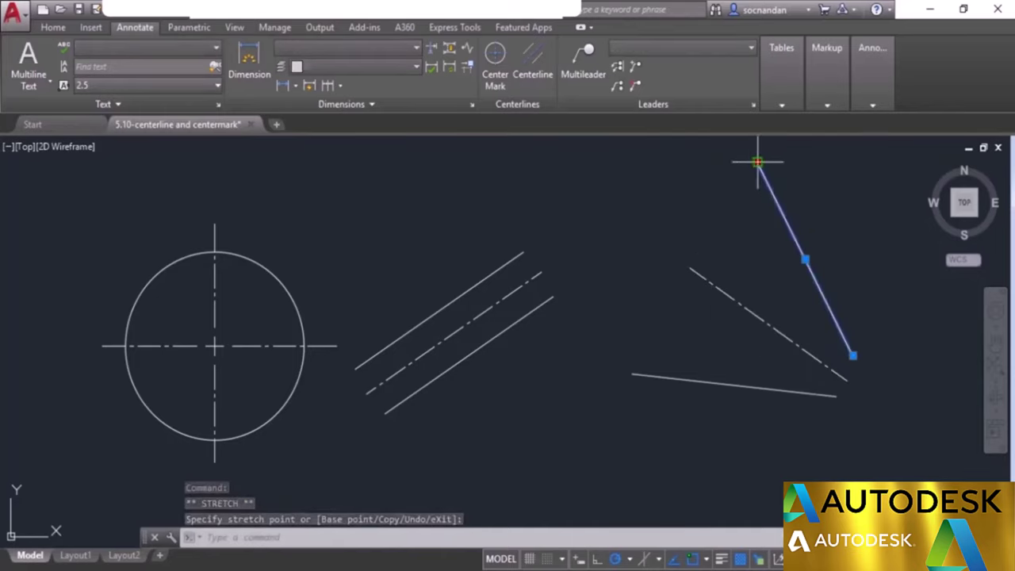
pyautogui.click(759, 161)
pyautogui.click(632, 288)
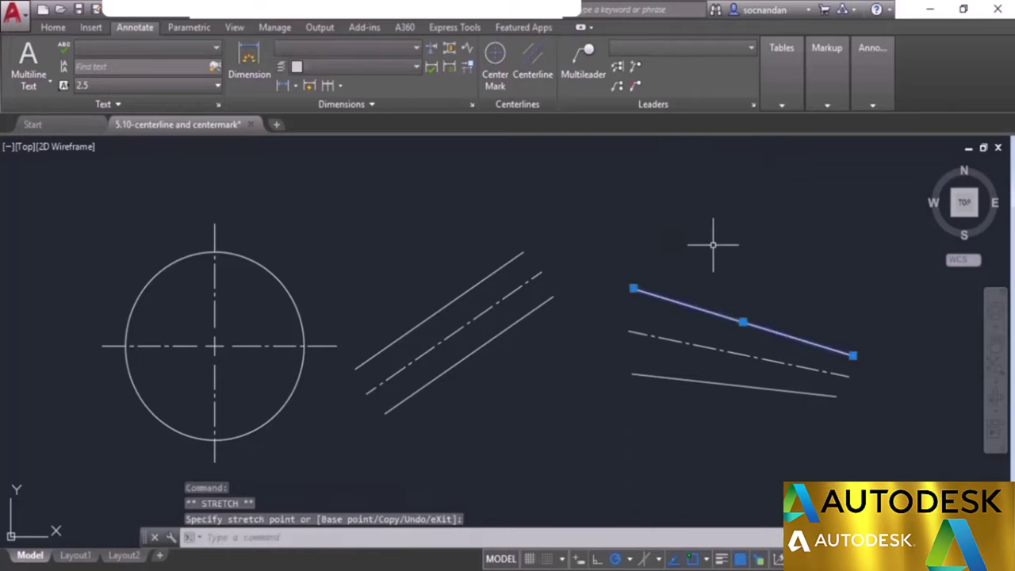
pyautogui.press('Escape')
# Step: Drag the angled centerline's left and right end grips back inside the two lines
pyautogui.click(665, 337)
pyautogui.click(632, 331)
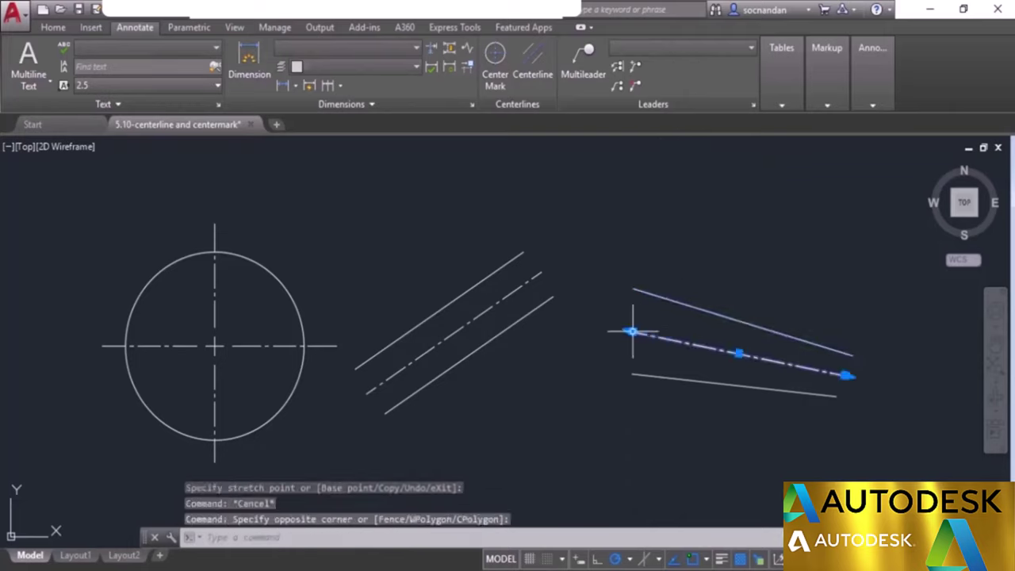
pyautogui.click(630, 331)
pyautogui.click(562, 321)
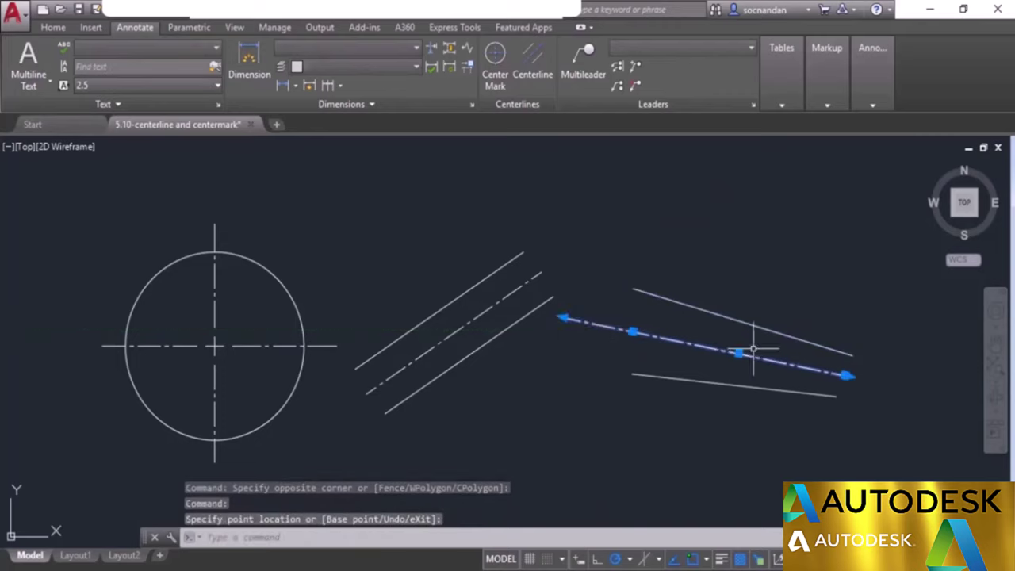
pyautogui.click(632, 331)
pyautogui.click(632, 331)
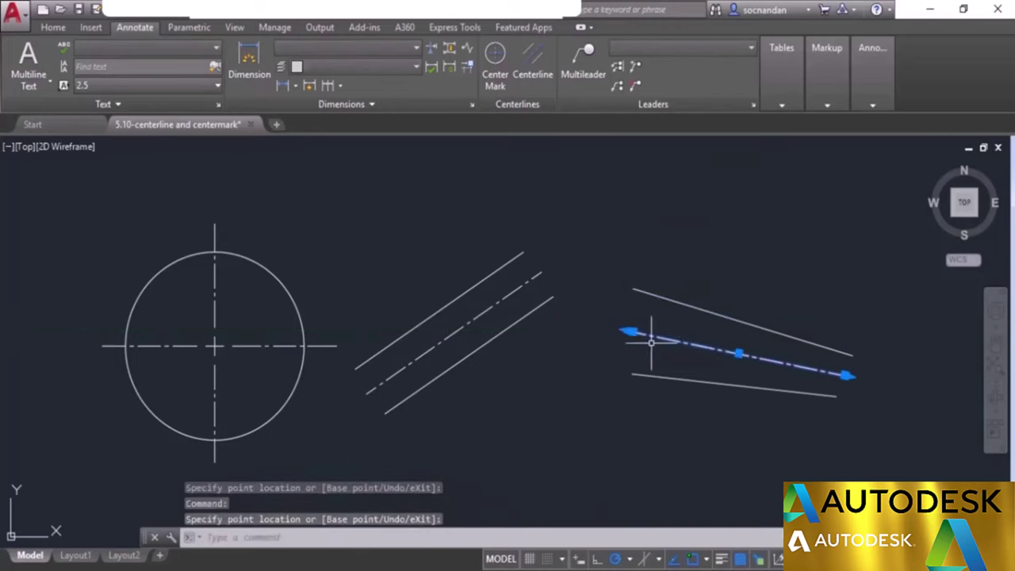
pyautogui.click(674, 341)
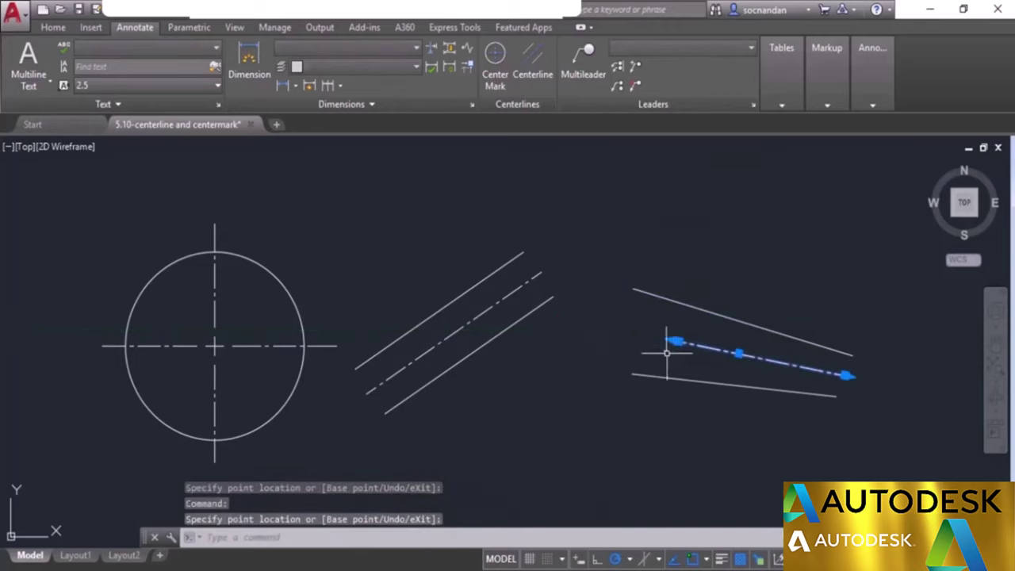
pyautogui.click(844, 374)
pyautogui.click(835, 385)
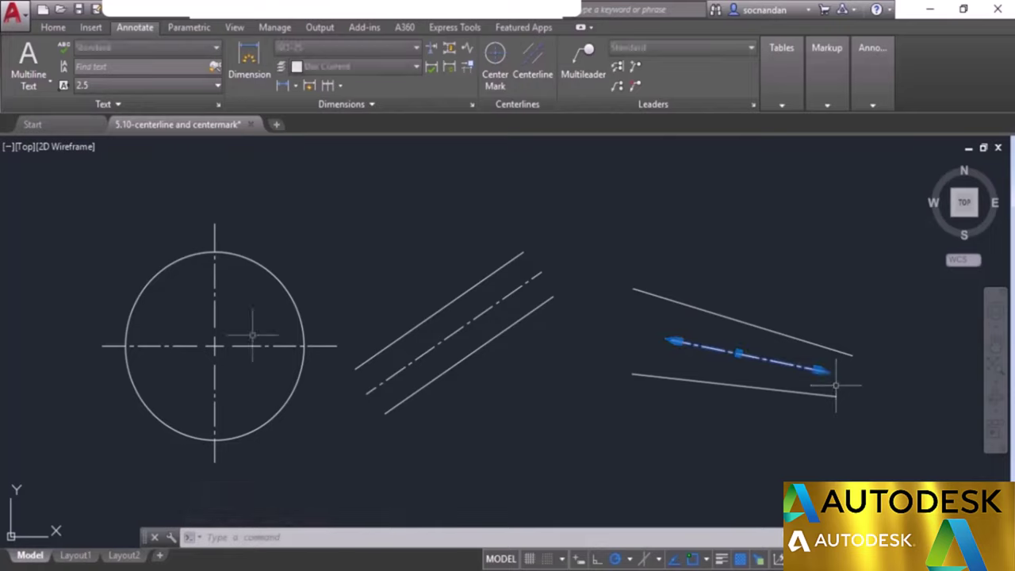
# Step: Use CHPROP to give the circle's centre mark a linetype scale of 2
pyautogui.press('Escape')
pyautogui.write('chprop')
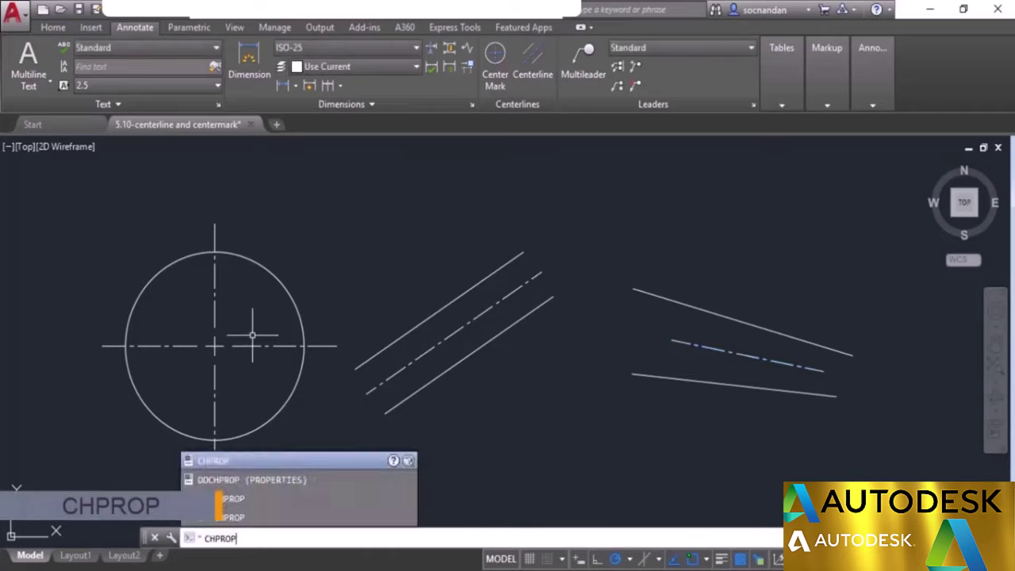
pyautogui.press('Return')
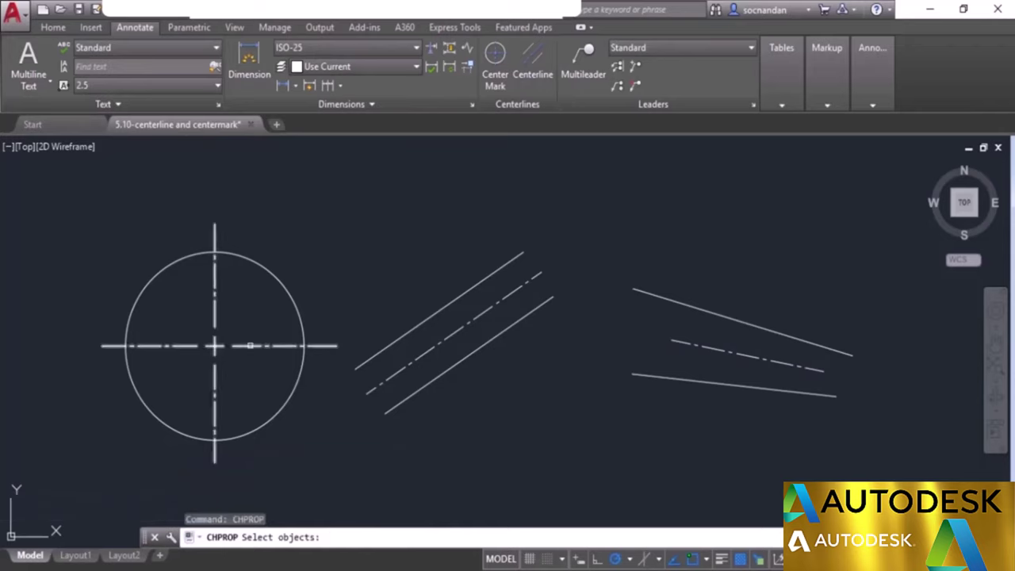
pyautogui.click(250, 346)
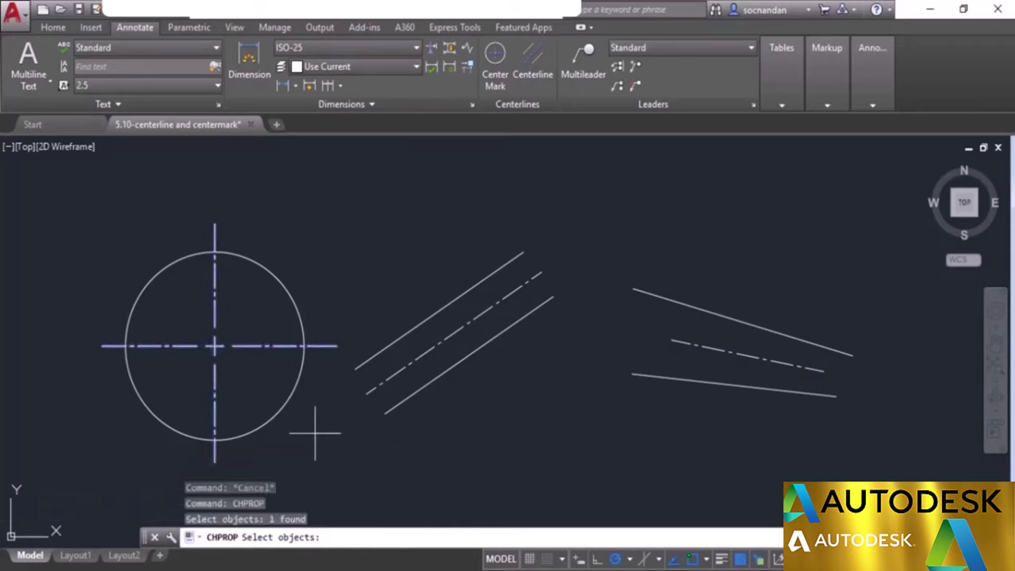
pyautogui.press('Return')
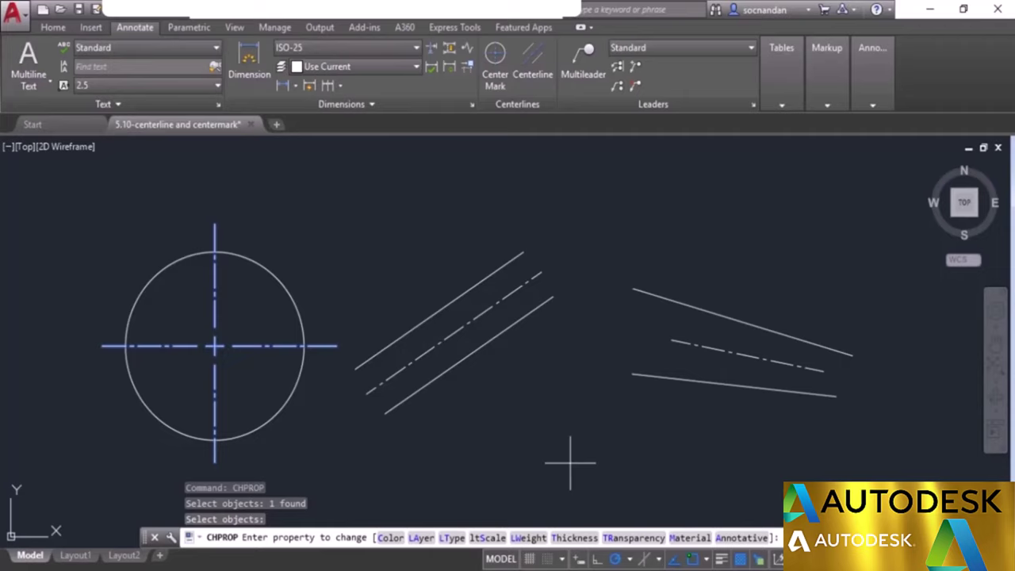
pyautogui.click(486, 541)
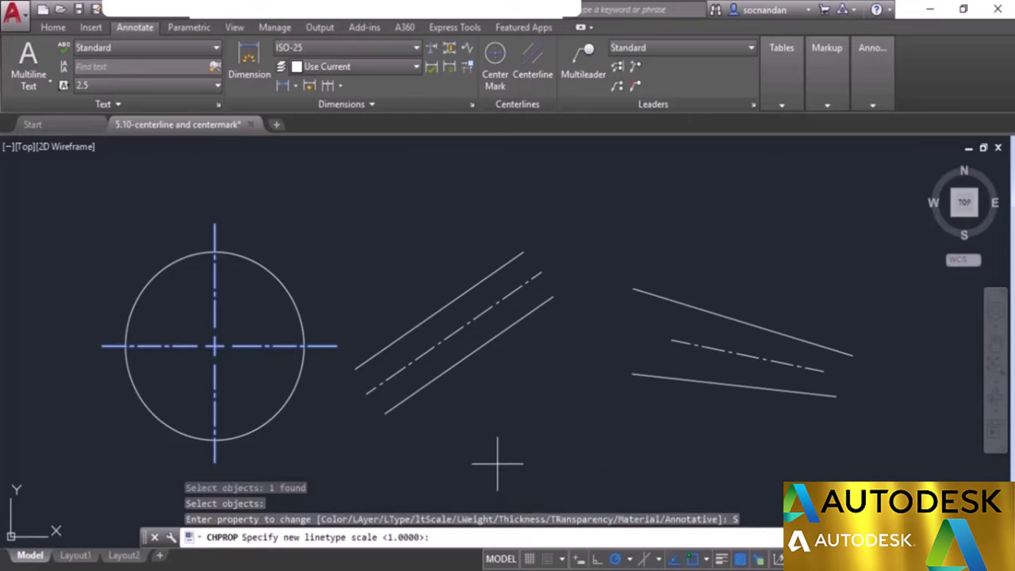
pyautogui.write('2')
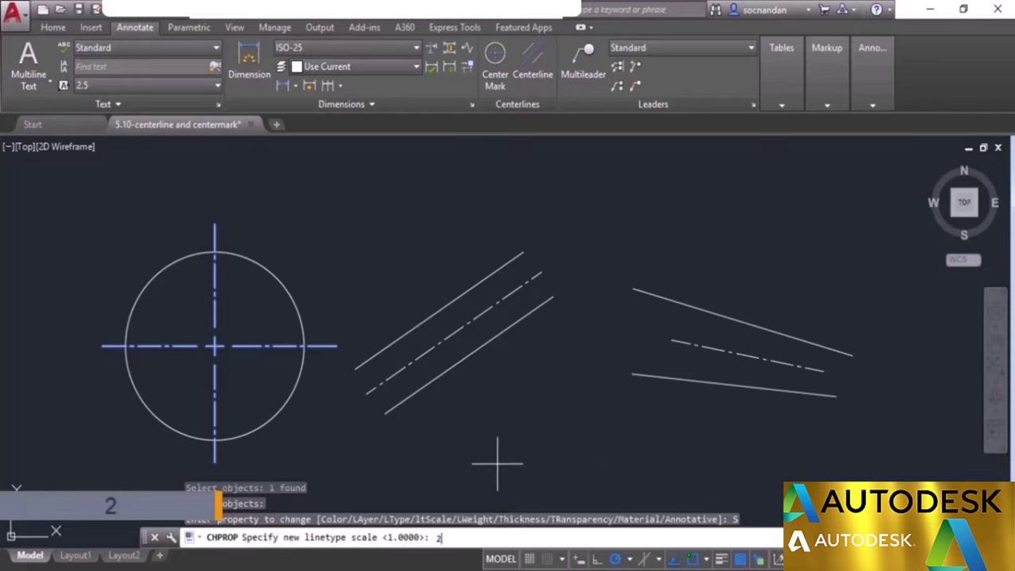
pyautogui.press('Return')
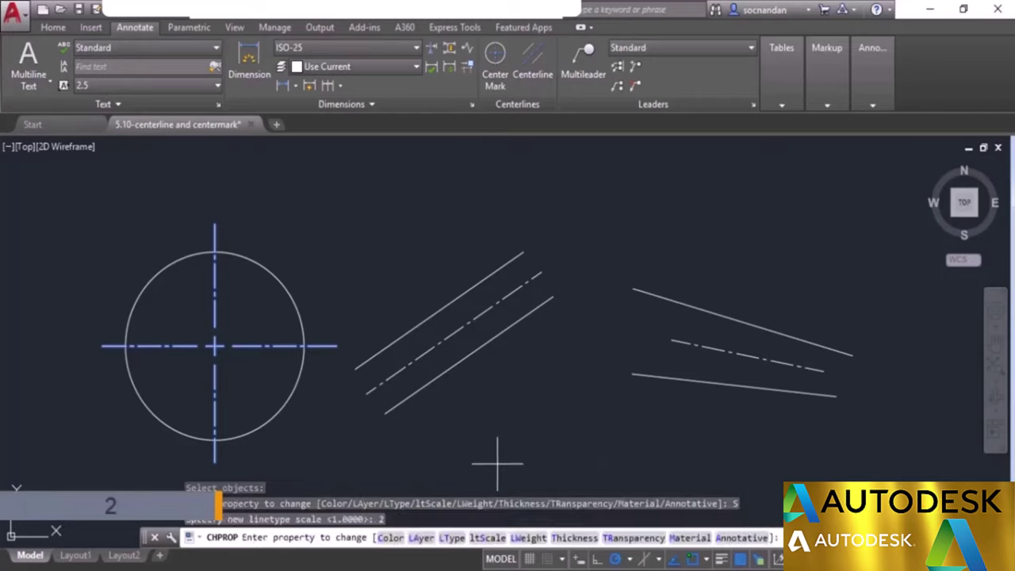
pyautogui.press('Return')
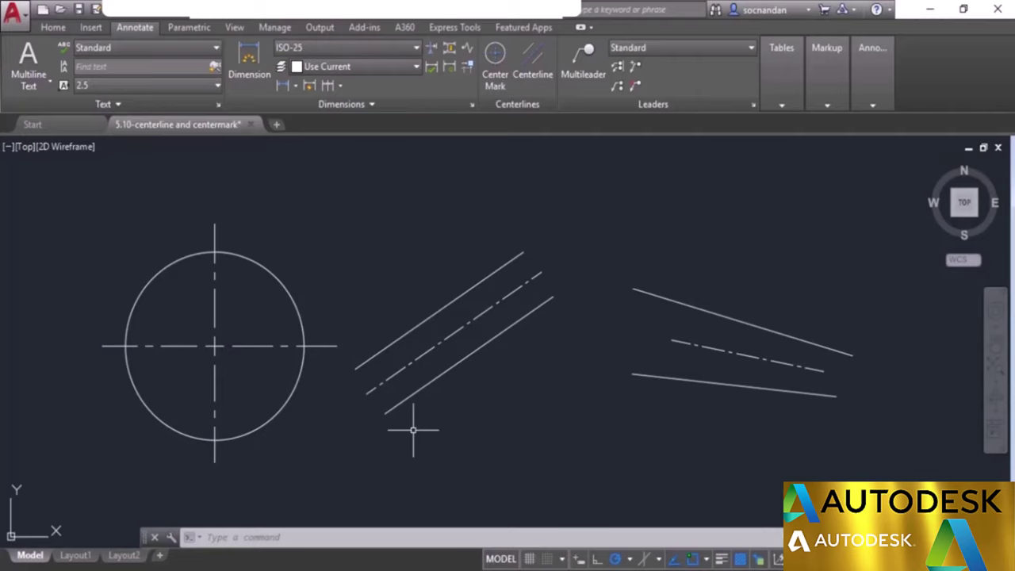
pyautogui.click(288, 346)
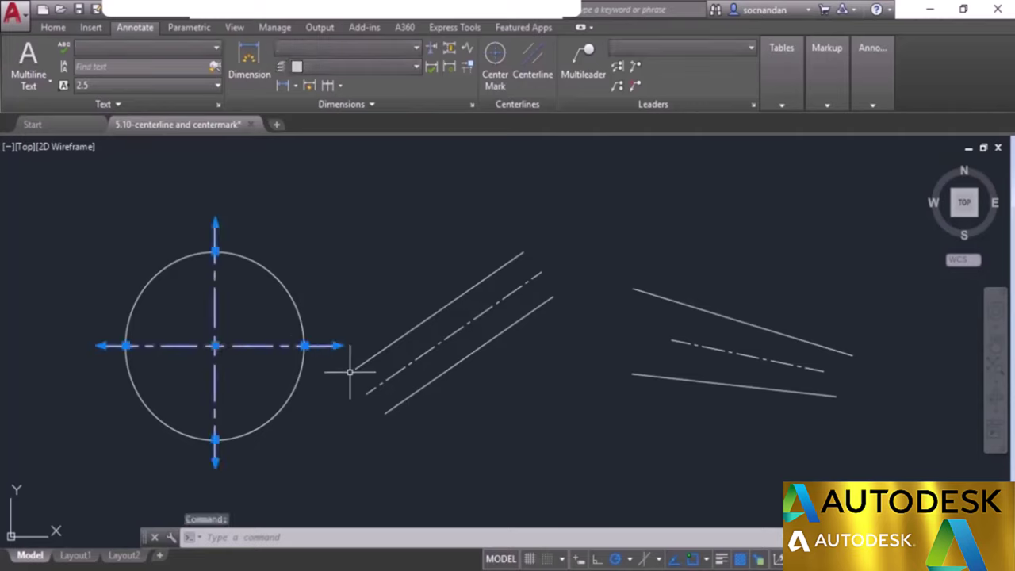
pyautogui.click(398, 370)
pyautogui.click(677, 343)
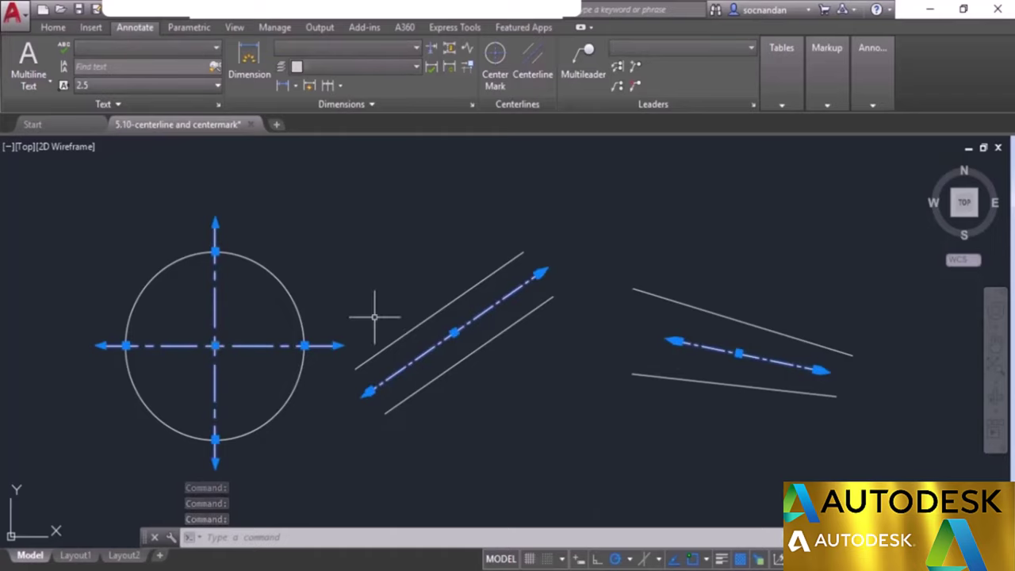
pyautogui.press('Escape')
pyautogui.click(271, 345)
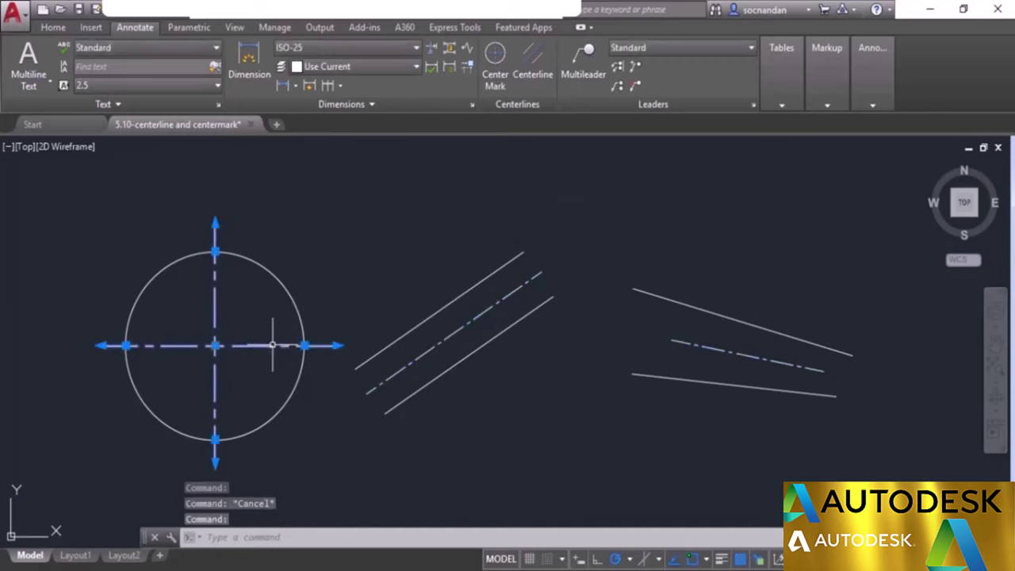
pyautogui.rightClick(341, 238)
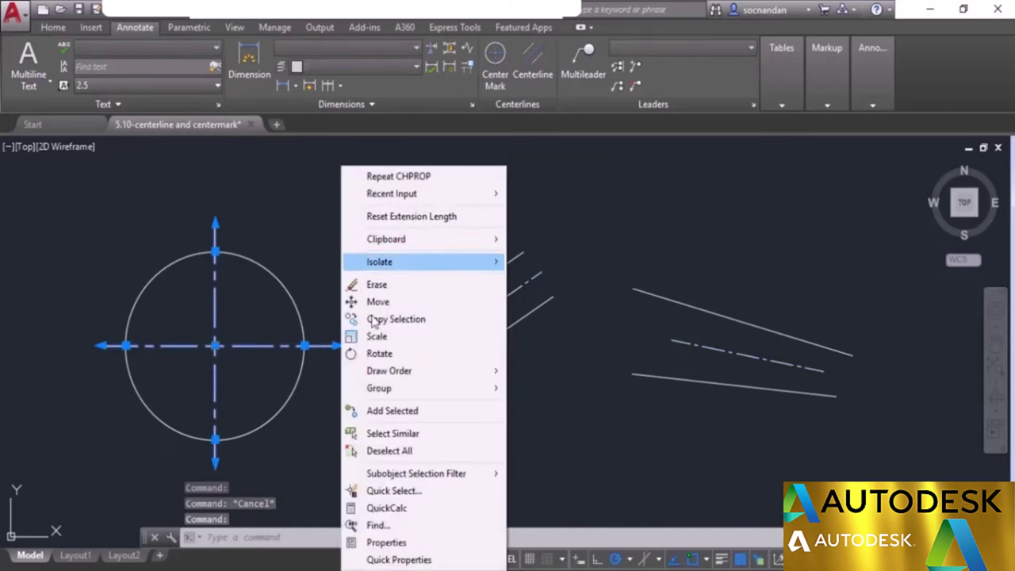
pyautogui.click(426, 543)
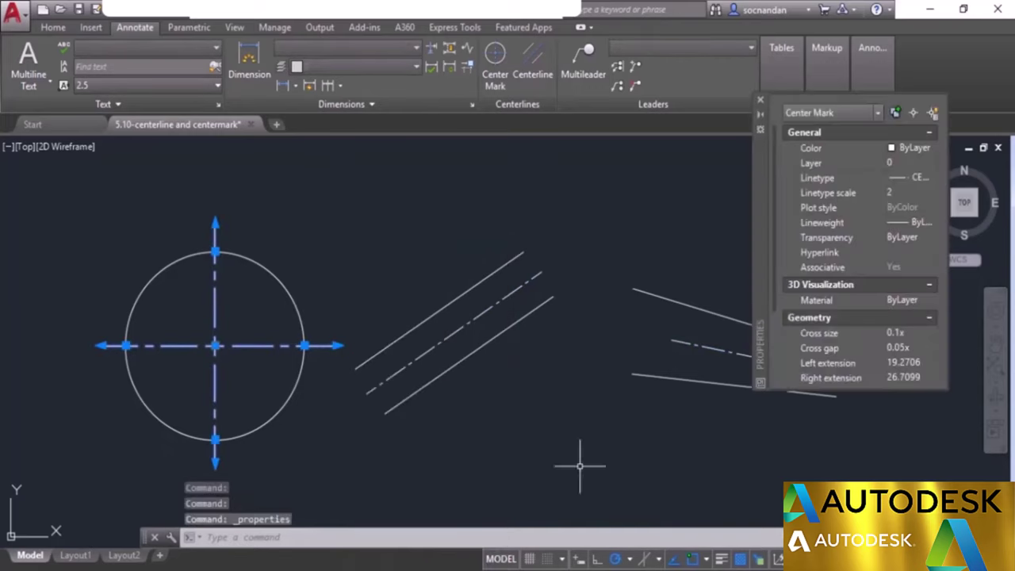
pyautogui.moveTo(775, 177)
pyautogui.mouseDown()
pyautogui.moveTo(775, 290)
pyautogui.moveTo(769, 165)
pyautogui.mouseUp()
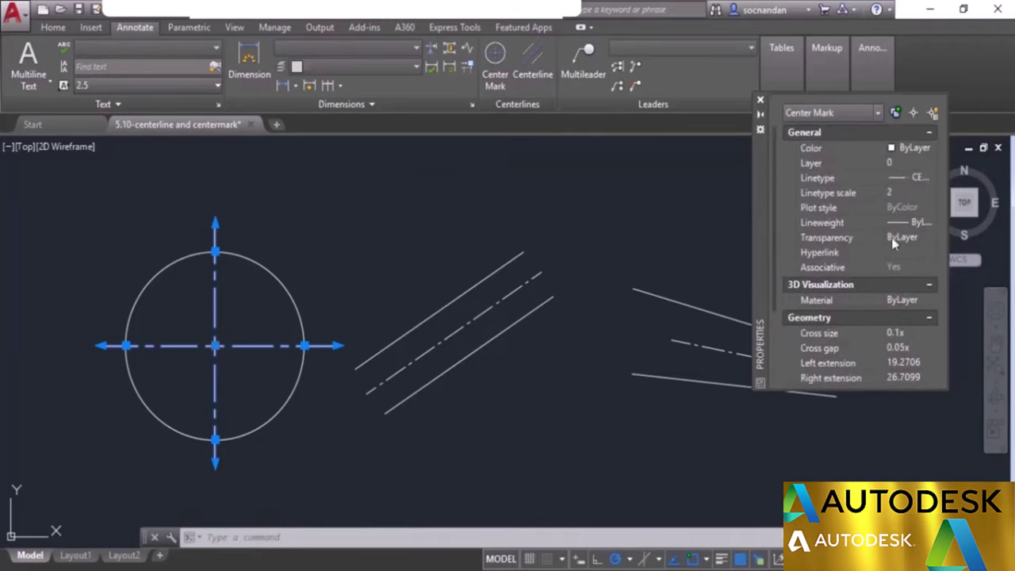
pyautogui.click(759, 100)
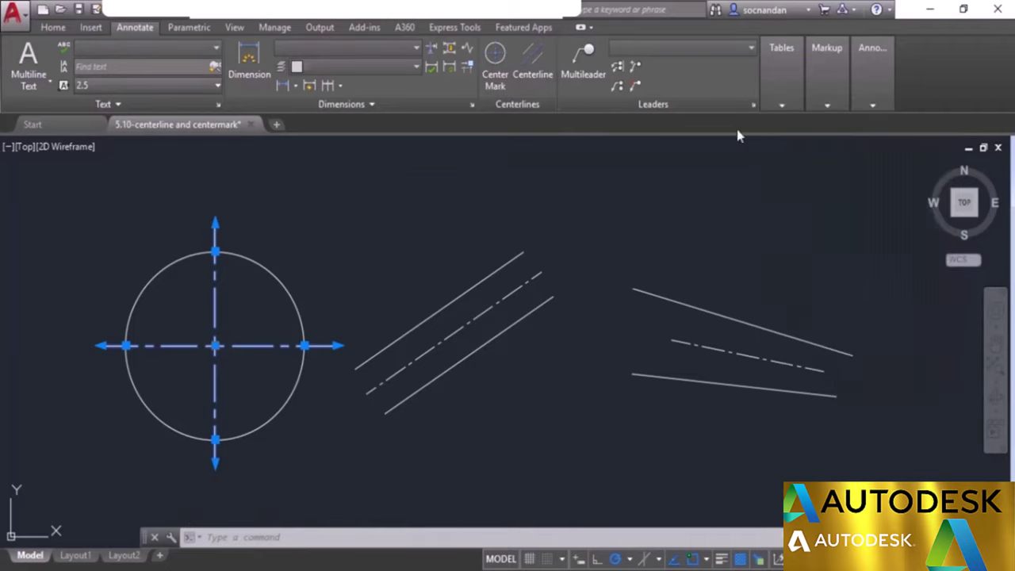
pyautogui.press('Escape')
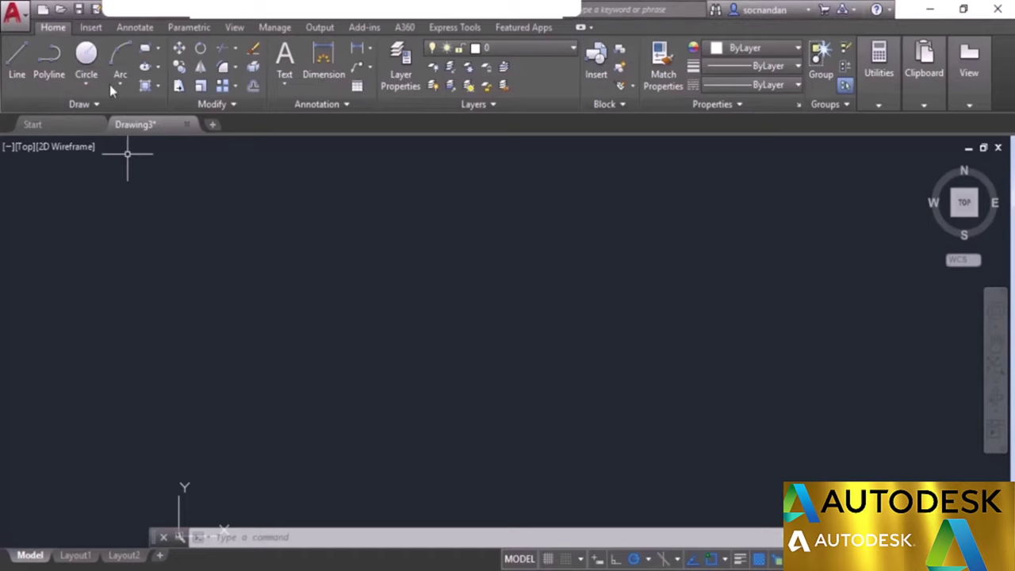
# Step: Draw a circle, then a square with its first corner on the circle's centre
pyautogui.click(86, 60)
pyautogui.click(270, 315)
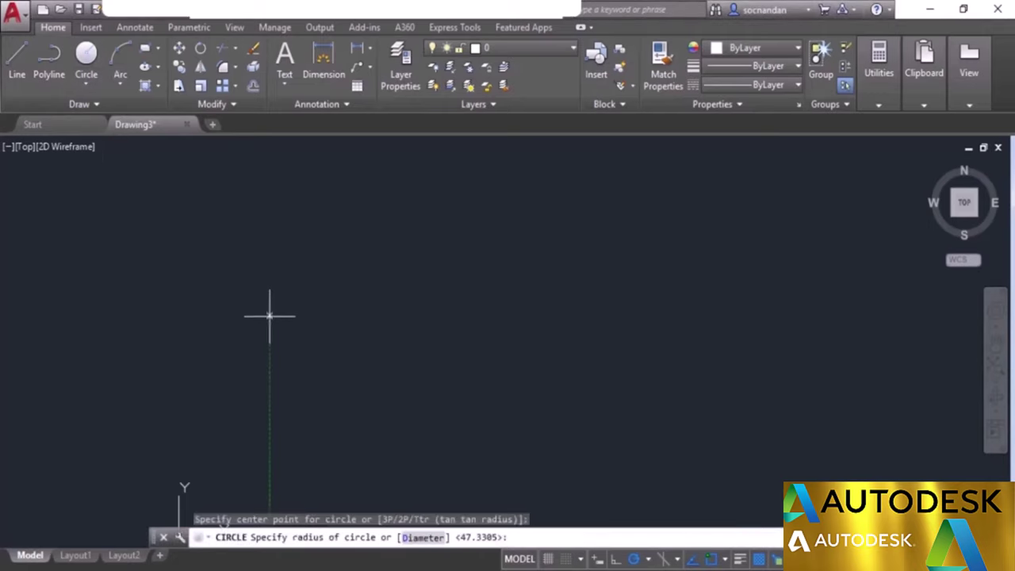
pyautogui.click(270, 372)
pyautogui.click(145, 66)
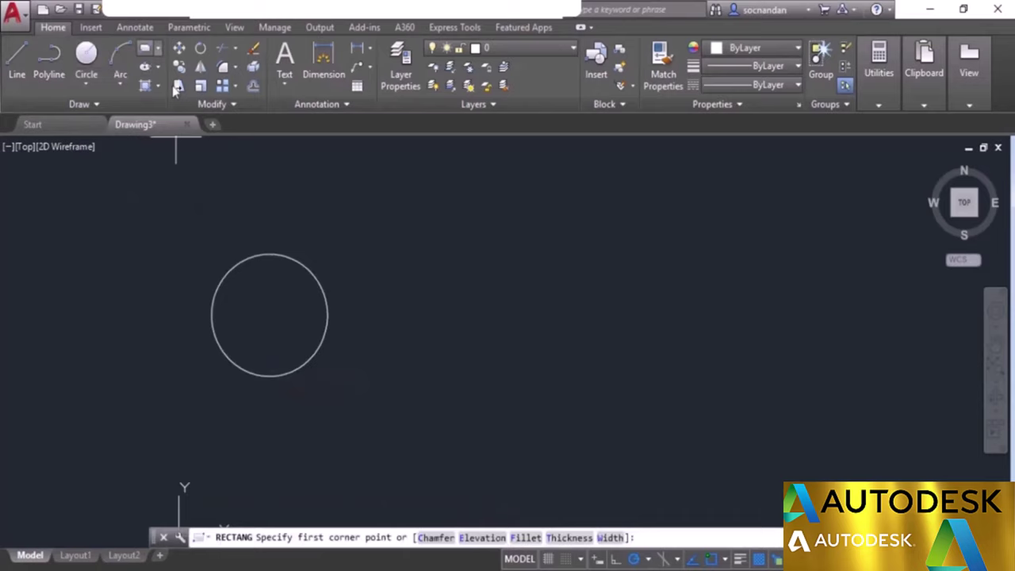
pyautogui.click(269, 314)
pyautogui.click(370, 419)
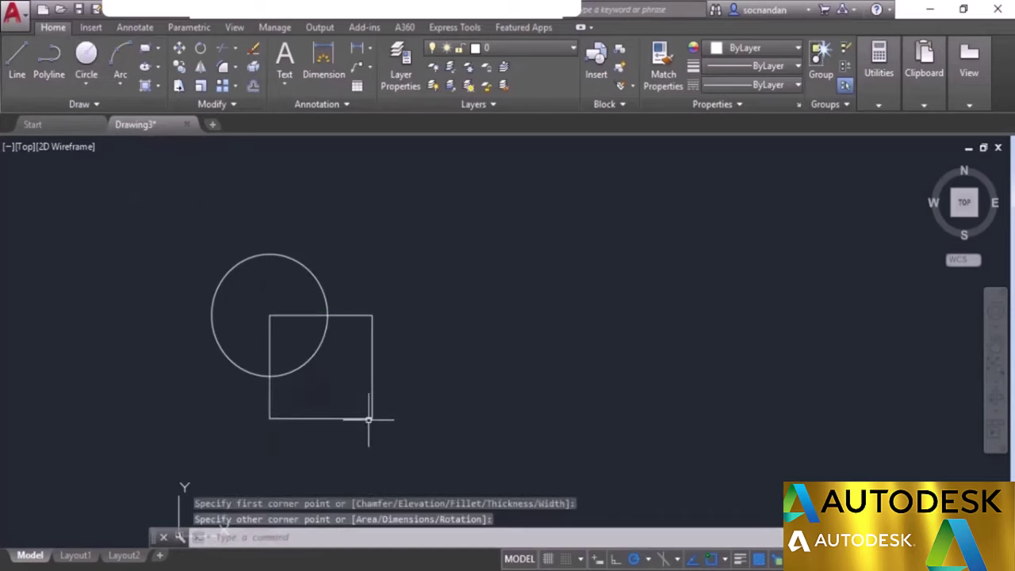
# Step: Draw a closed three-line triangle to the right of the circle and square
pyautogui.click(24, 61)
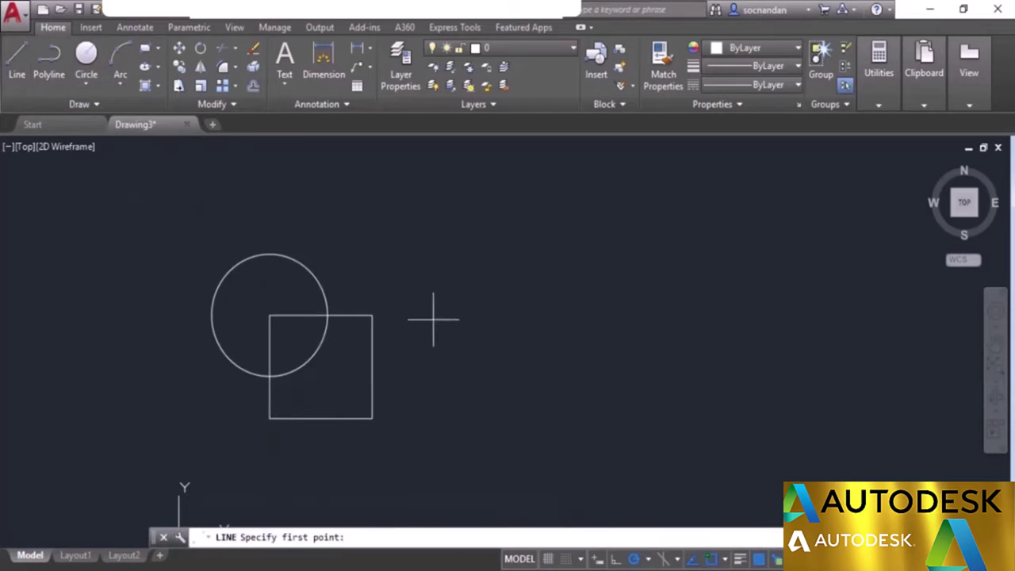
pyautogui.click(479, 320)
pyautogui.click(539, 288)
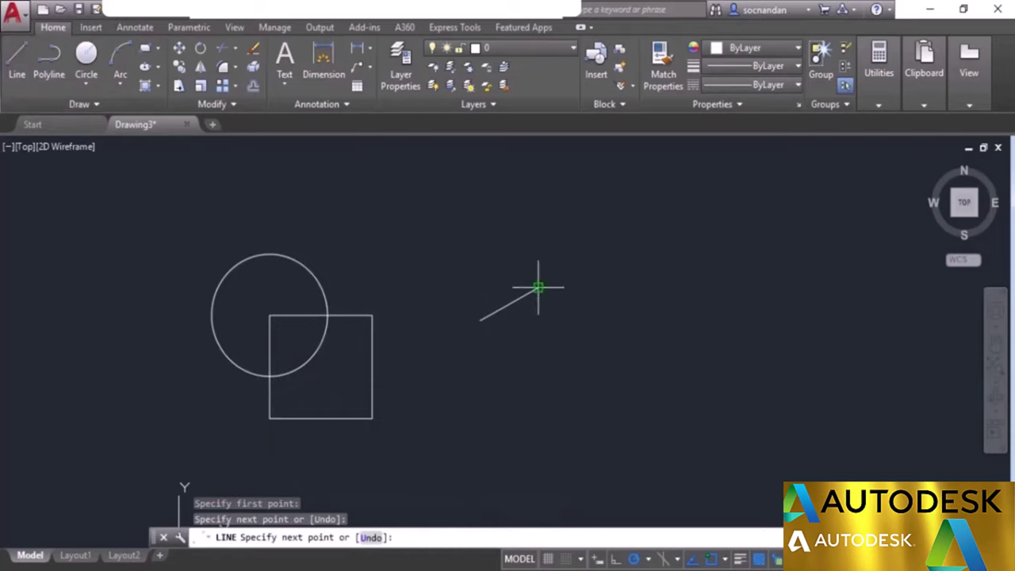
pyautogui.click(592, 371)
pyautogui.click(480, 320)
pyautogui.rightClick(467, 299)
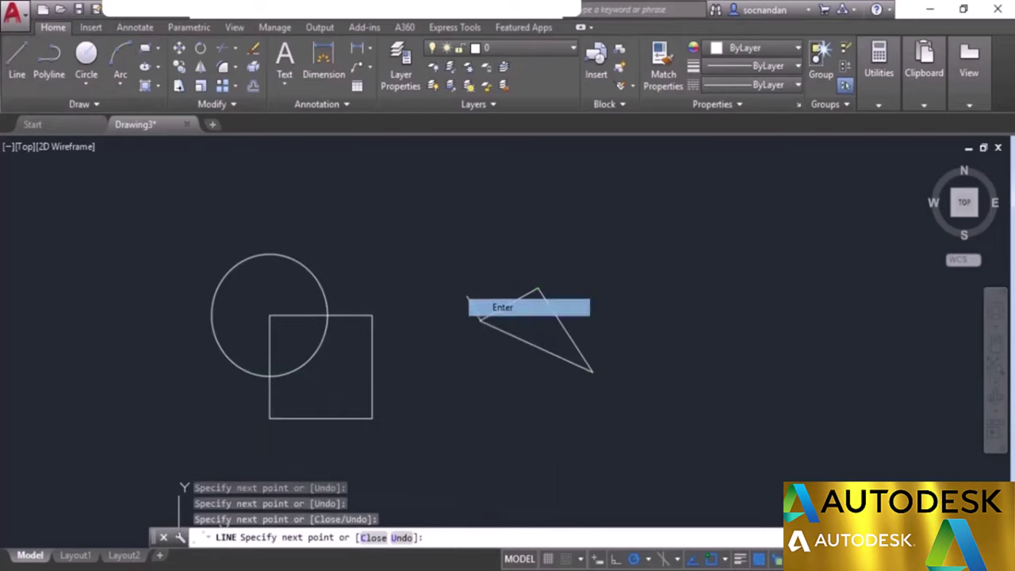
pyautogui.click(496, 307)
pyautogui.moveTo(391, 333); pyautogui.dragTo(454, 321, button='middle')
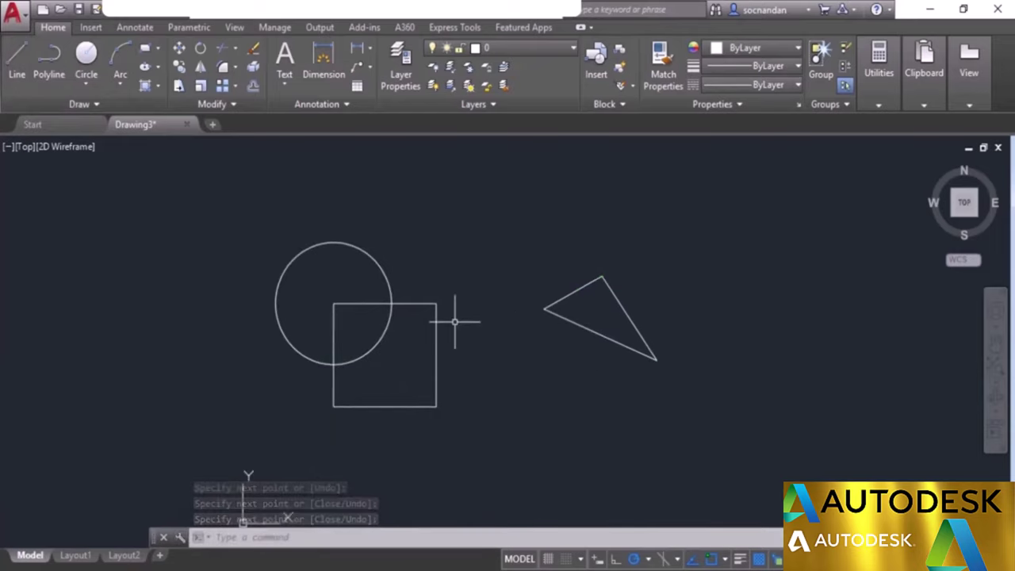
pyautogui.click(436, 321)
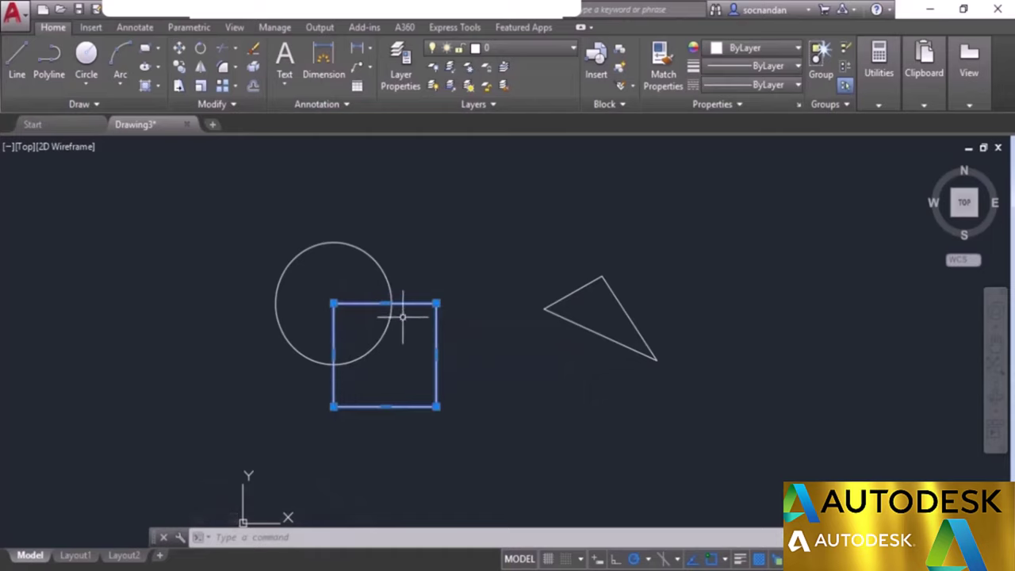
pyautogui.press('Escape')
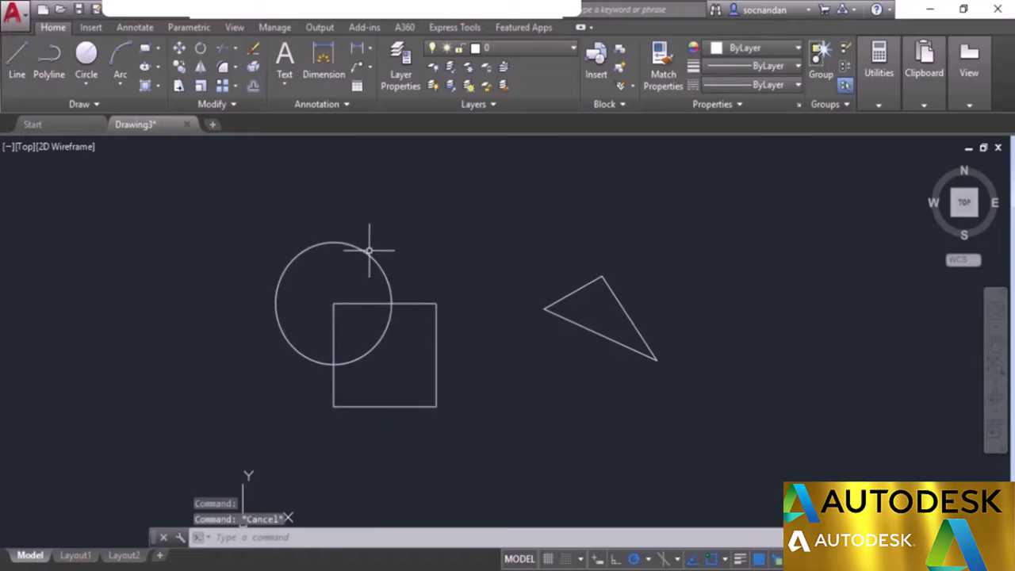
pyautogui.click(371, 259)
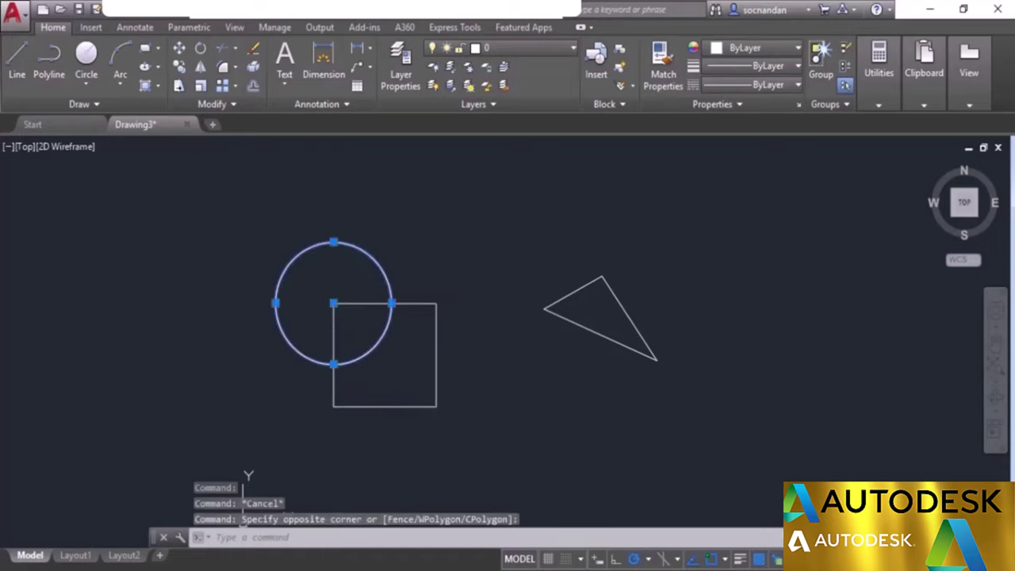
pyautogui.click(332, 242)
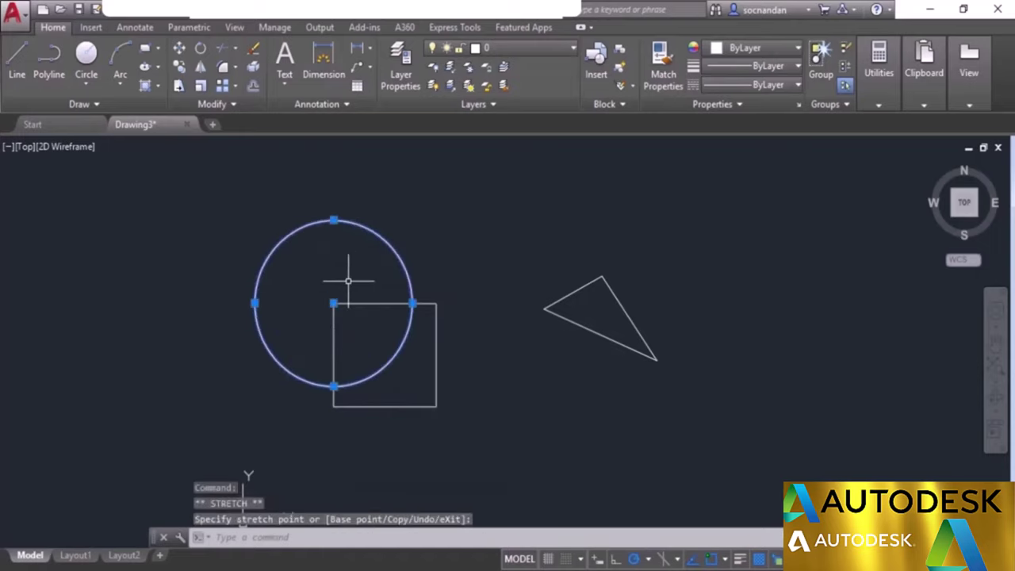
pyautogui.hotkey('ctrl', 'z')
pyautogui.click(366, 253)
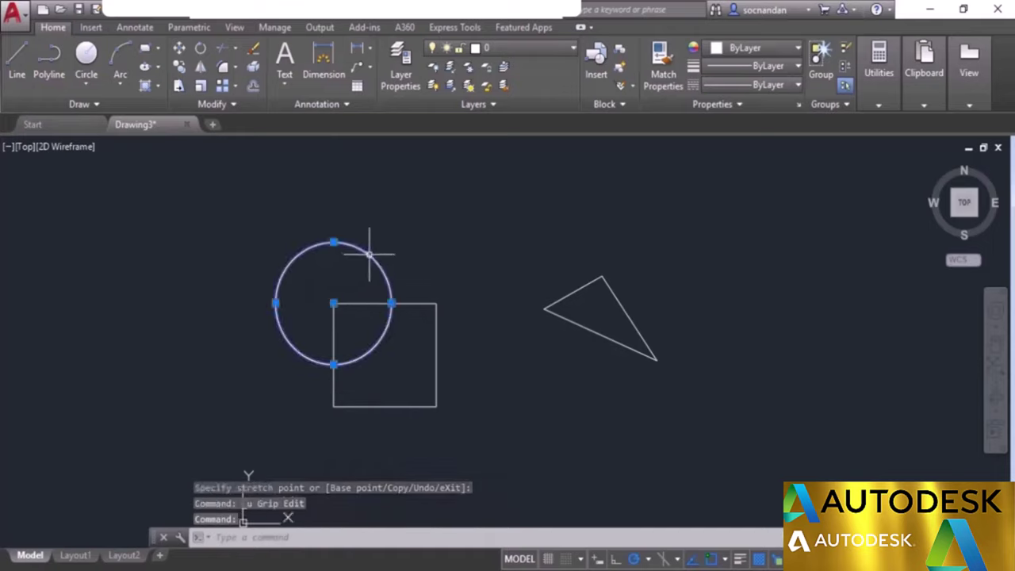
pyautogui.press('Escape')
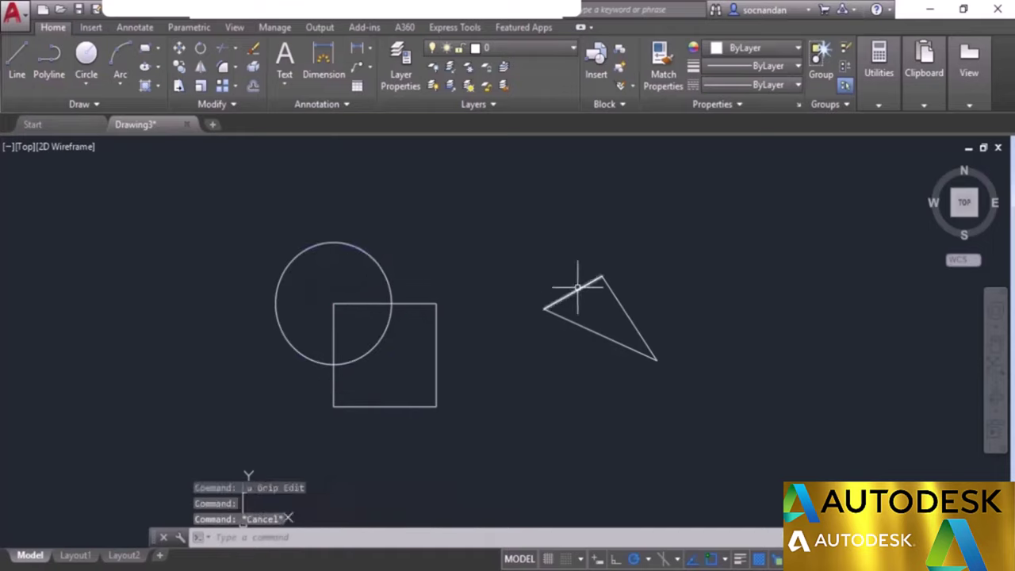
pyautogui.click(583, 286)
pyautogui.click(581, 325)
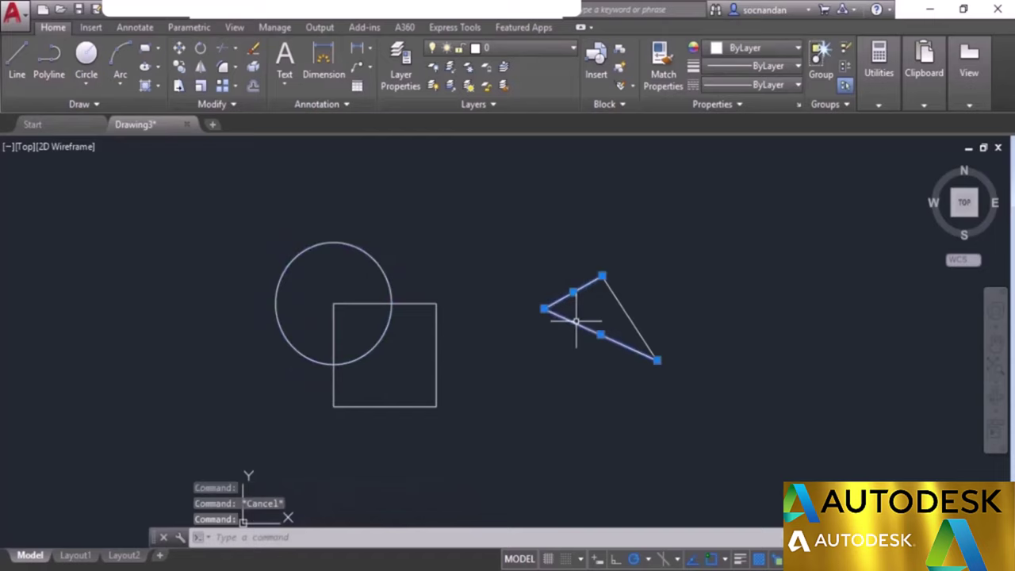
pyautogui.click(615, 295)
pyautogui.click(572, 292)
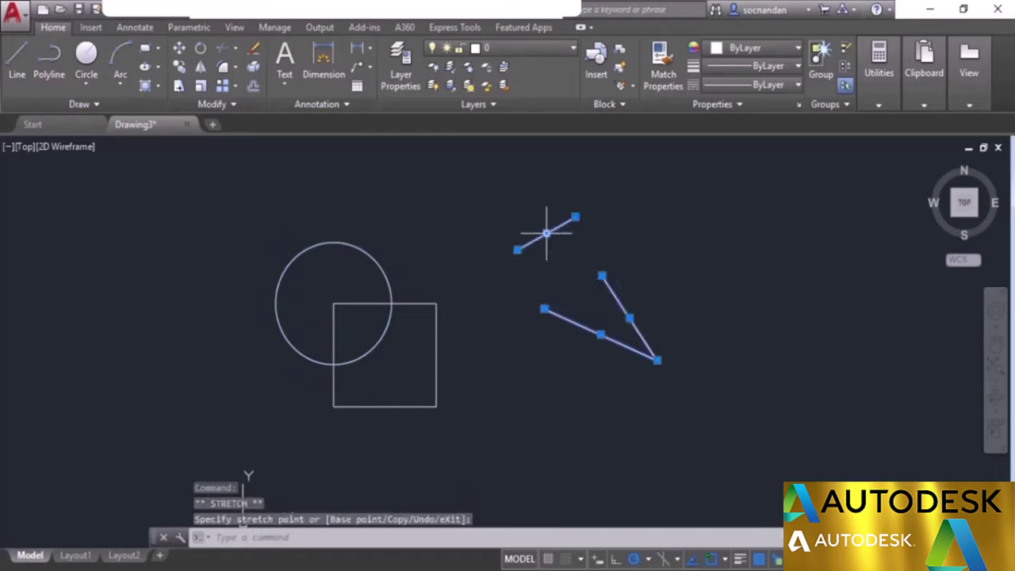
pyautogui.click(546, 233)
pyautogui.press('Escape')
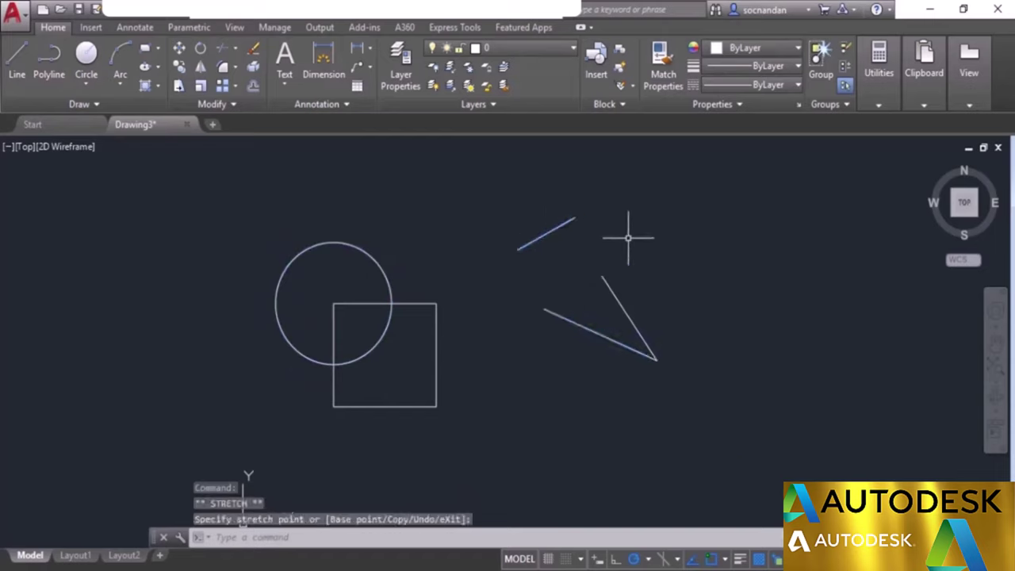
pyautogui.hotkey('ctrl', 'z')
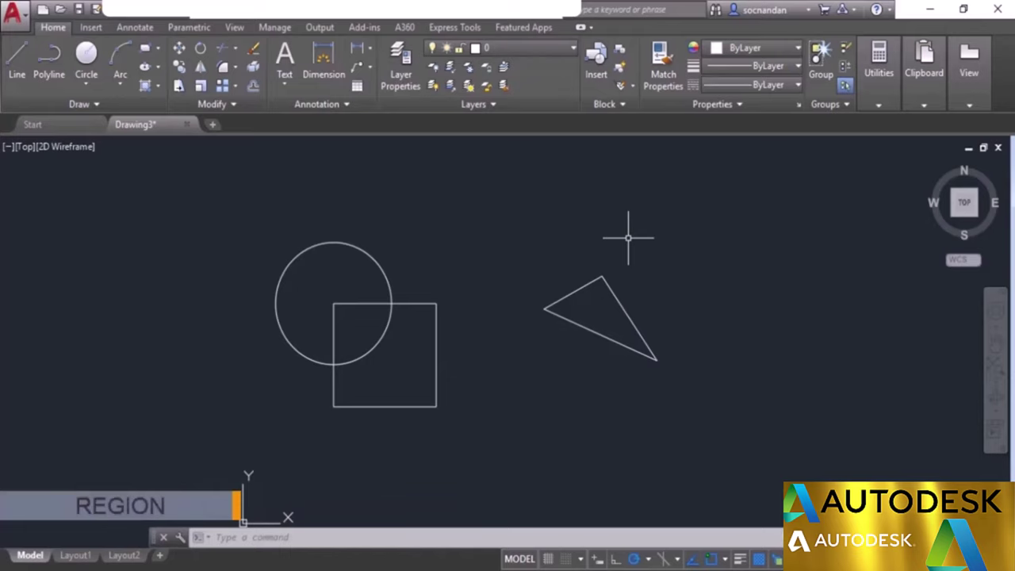
# Step: Convert the circle into a region using Region from the expanded Draw panel
pyautogui.click(134, 107)
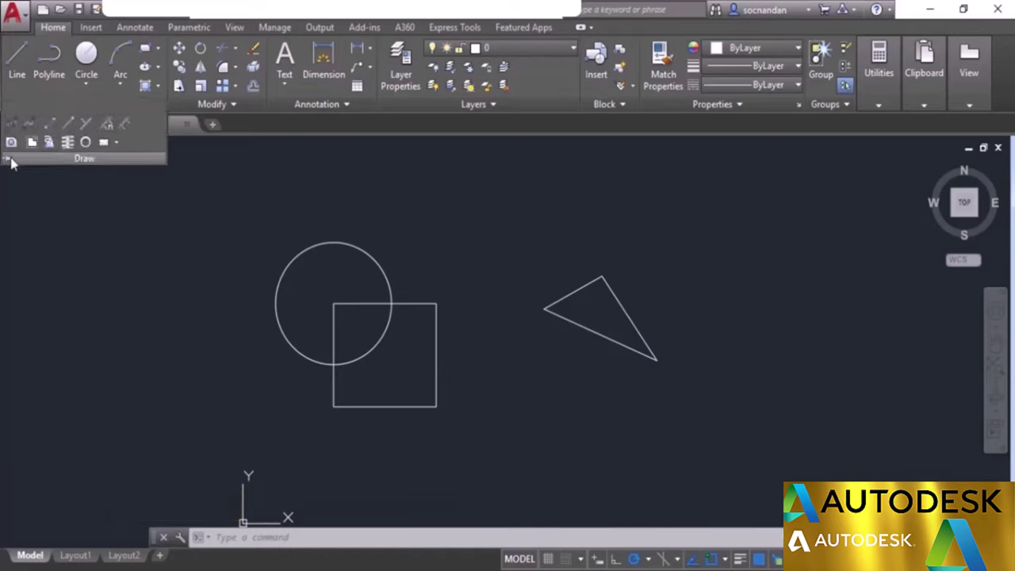
pyautogui.moveTo(11, 146)
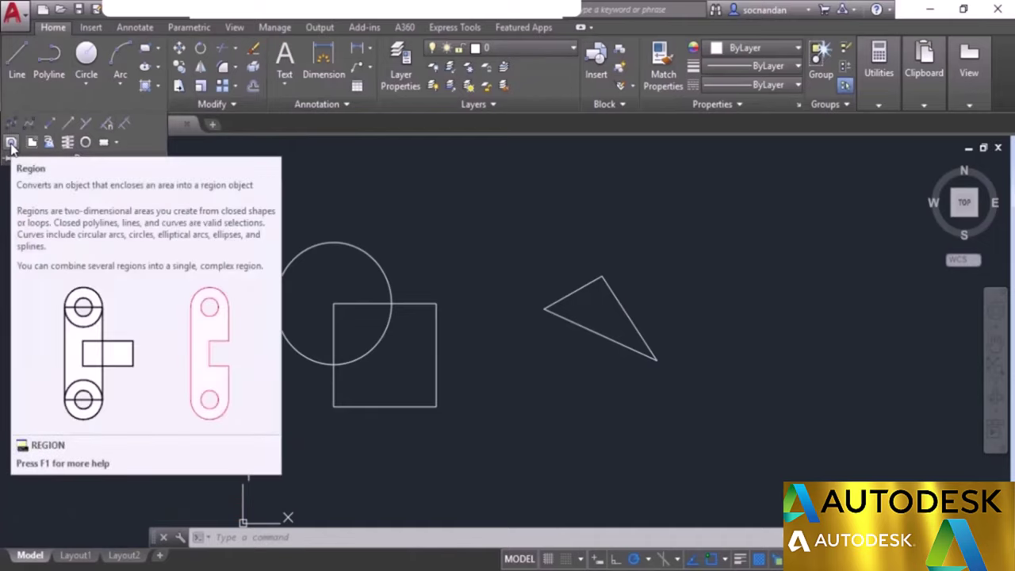
pyautogui.click(12, 142)
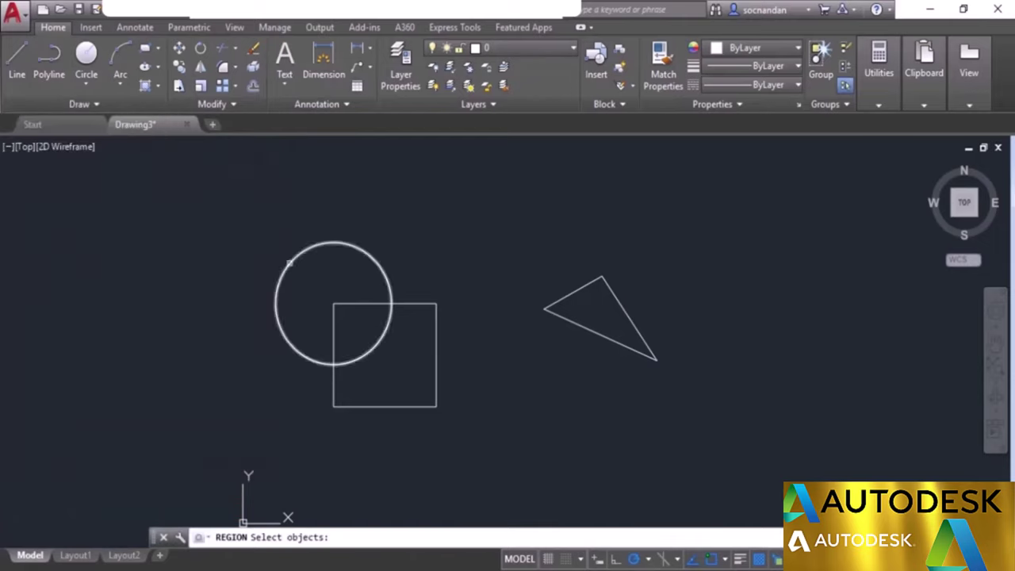
pyautogui.click(289, 263)
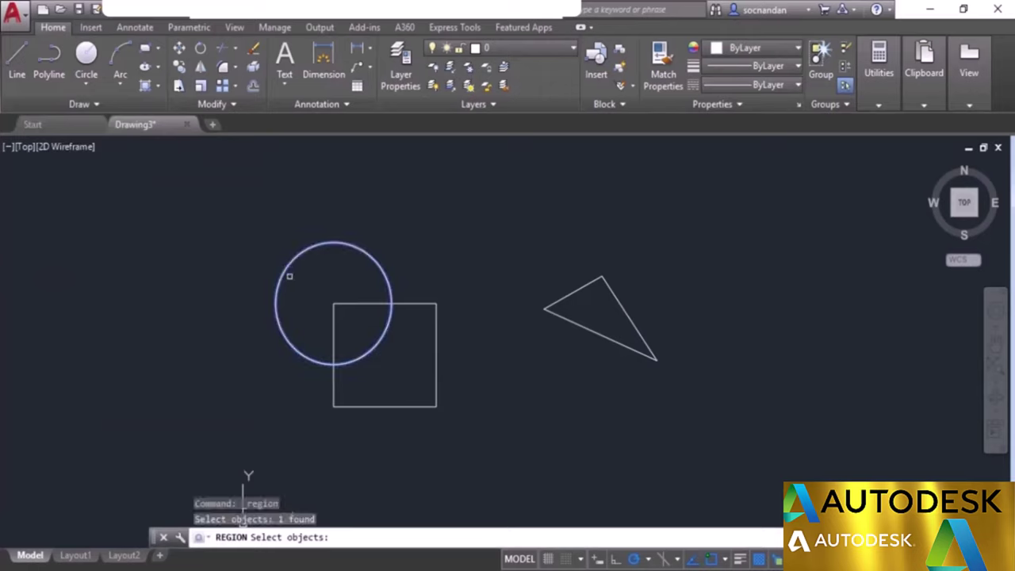
pyautogui.press('Return')
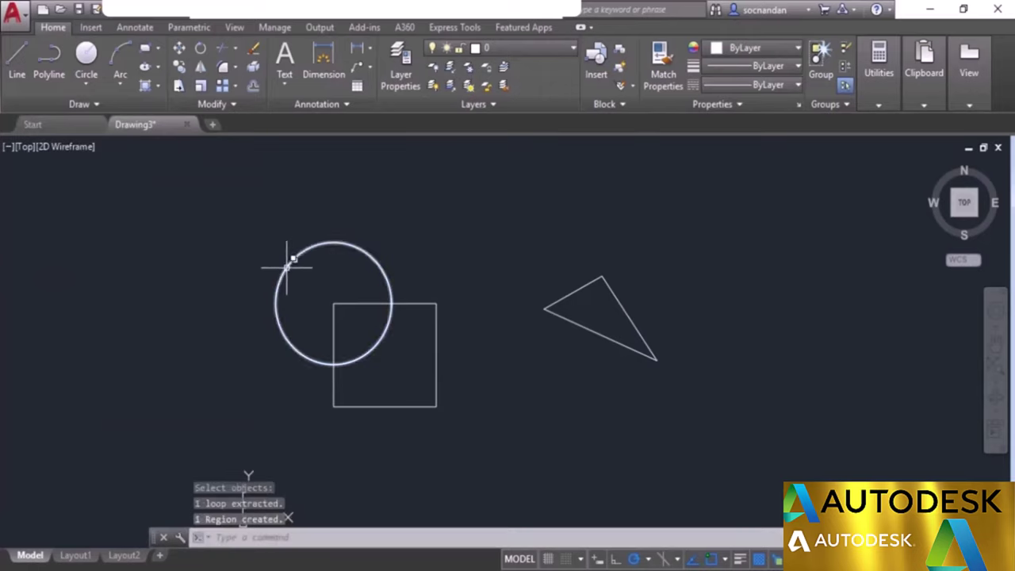
pyautogui.moveTo(298, 350)
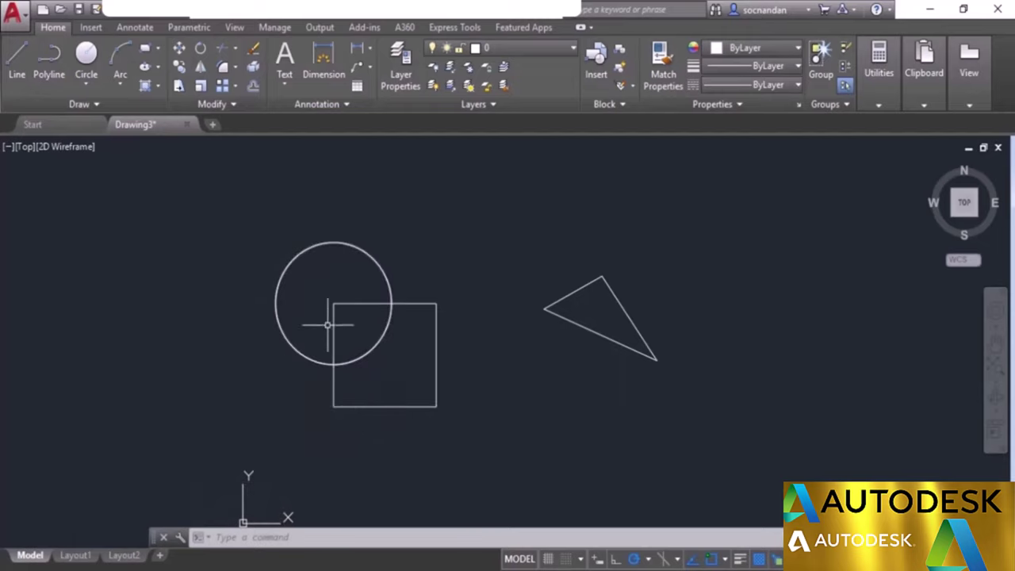
pyautogui.moveTo(353, 304)
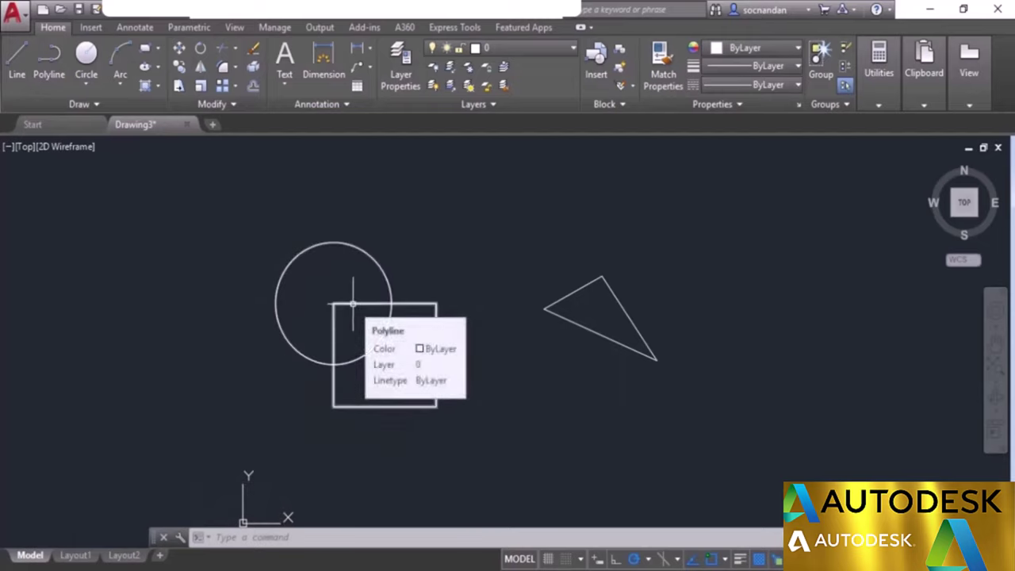
# Step: Window-select the square and convert it into a region
pyautogui.click(108, 105)
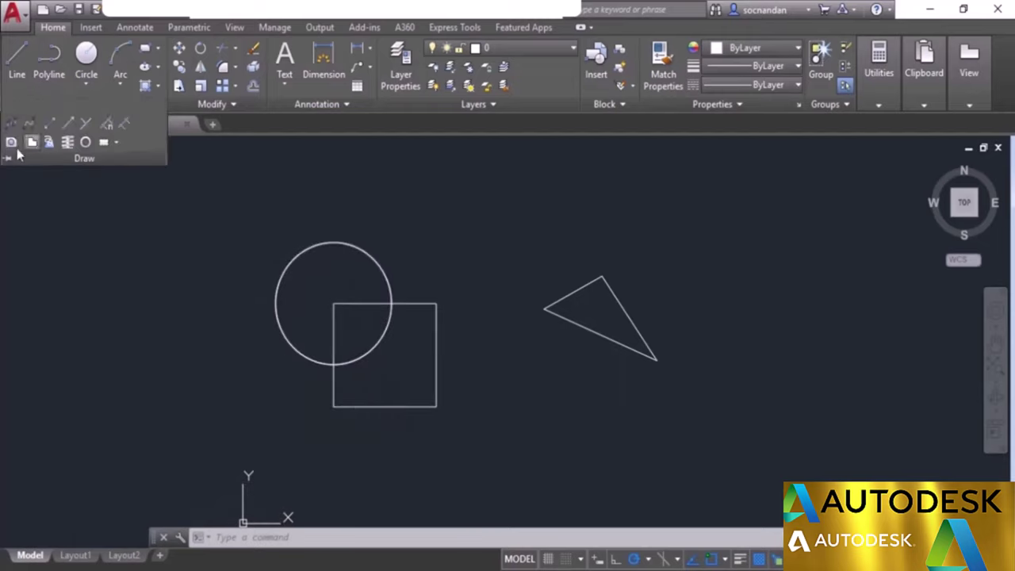
pyautogui.click(12, 144)
pyautogui.click(361, 296)
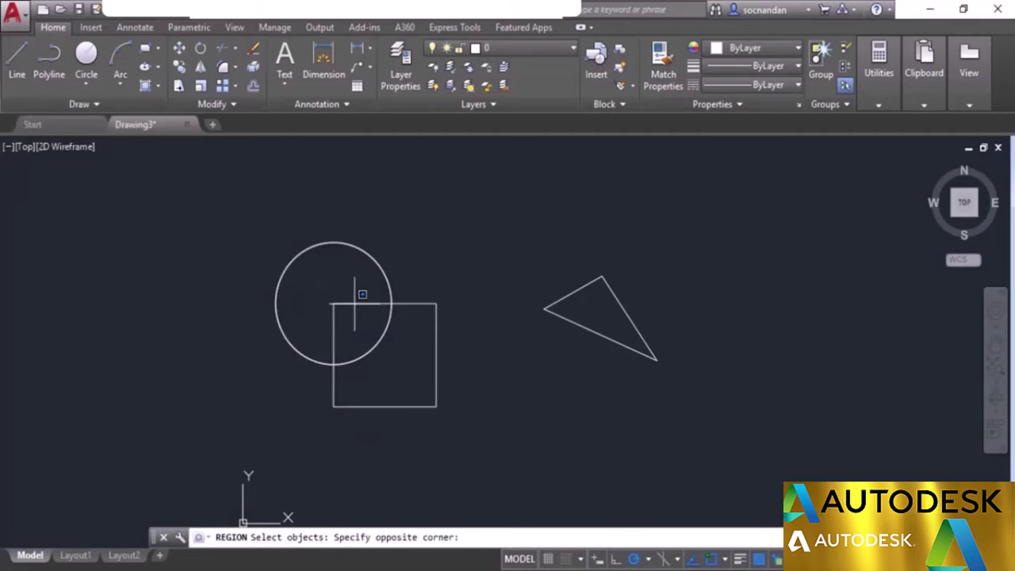
pyautogui.click(338, 288)
pyautogui.press('Return')
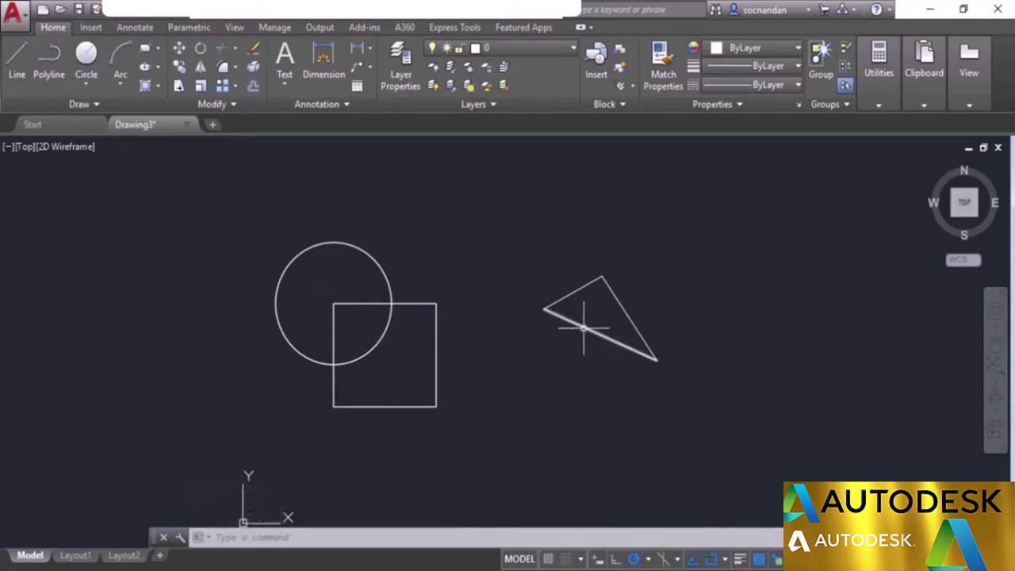
# Step: Window-select the triangle's three lines and convert them into a region
pyautogui.click(79, 104)
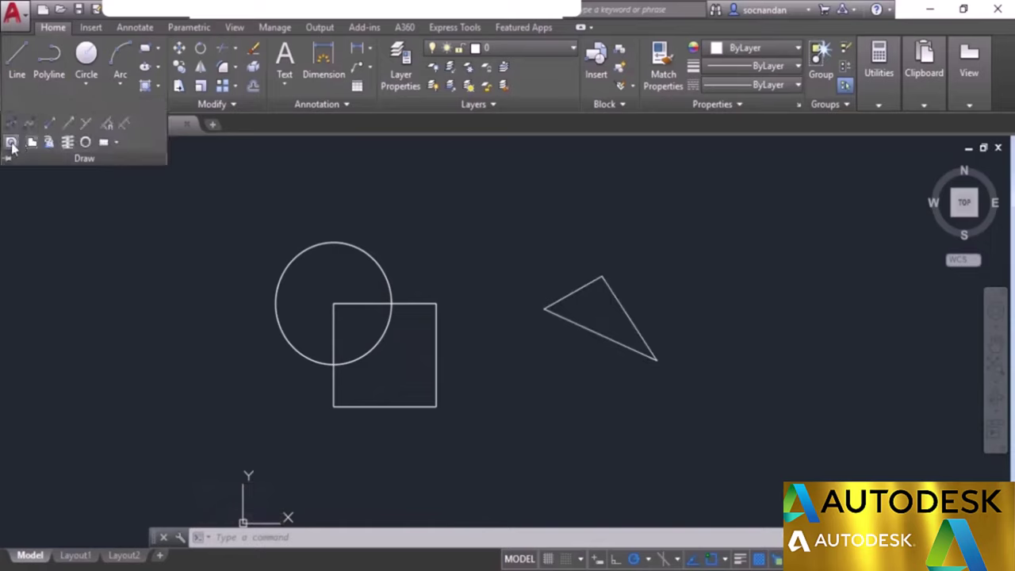
pyautogui.click(12, 148)
pyautogui.click(484, 232)
pyautogui.click(731, 391)
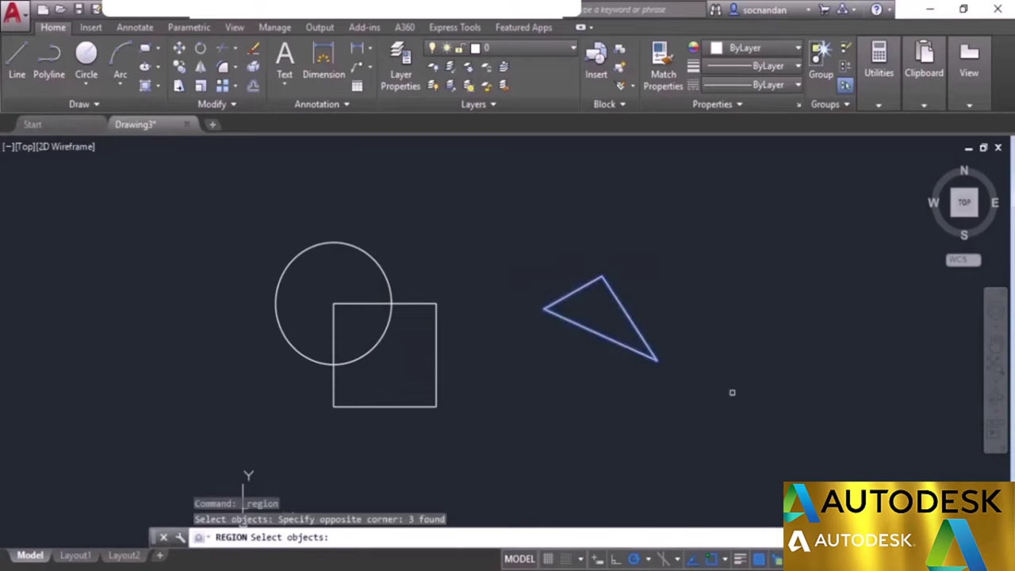
pyautogui.press('Return')
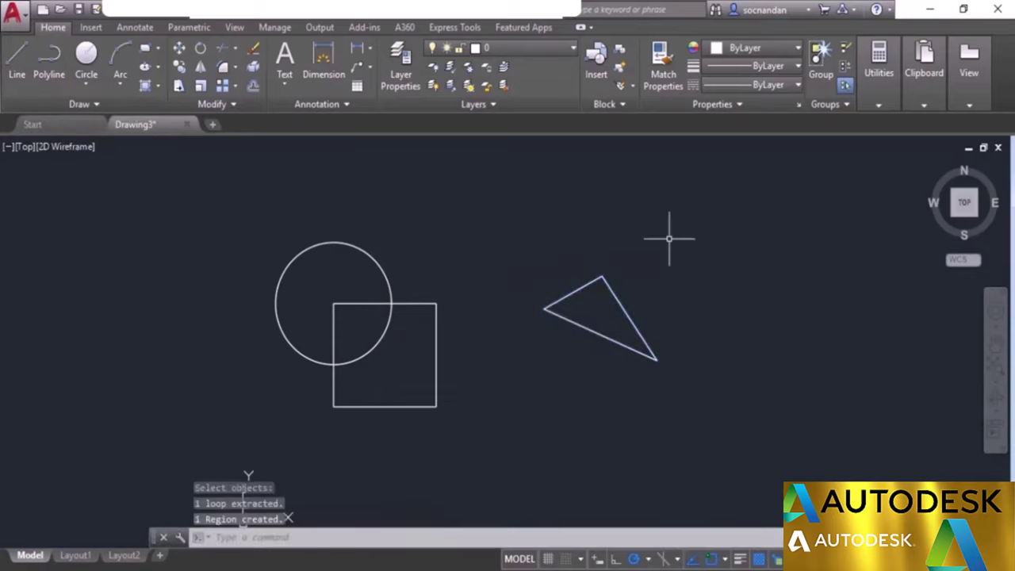
pyautogui.moveTo(613, 288)
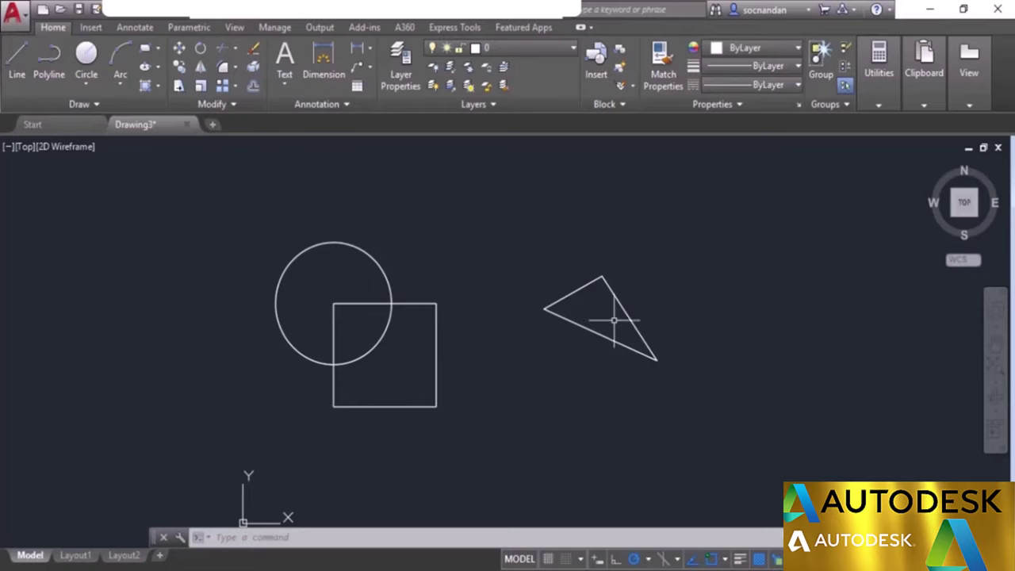
# Step: Pick the triangle region through selection cycling and move it up-right by its top vertex
pyautogui.click(610, 284)
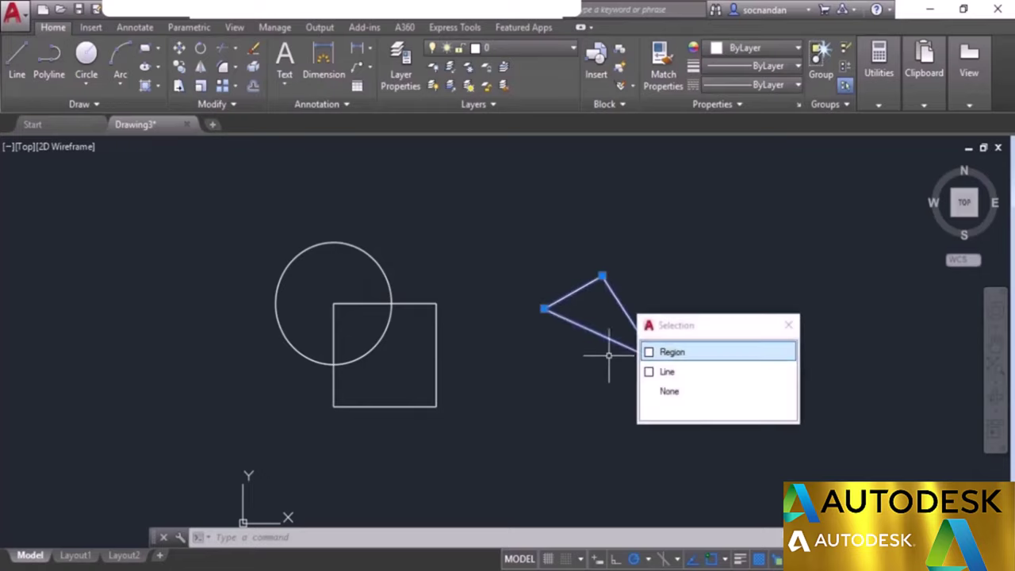
pyautogui.click(626, 301)
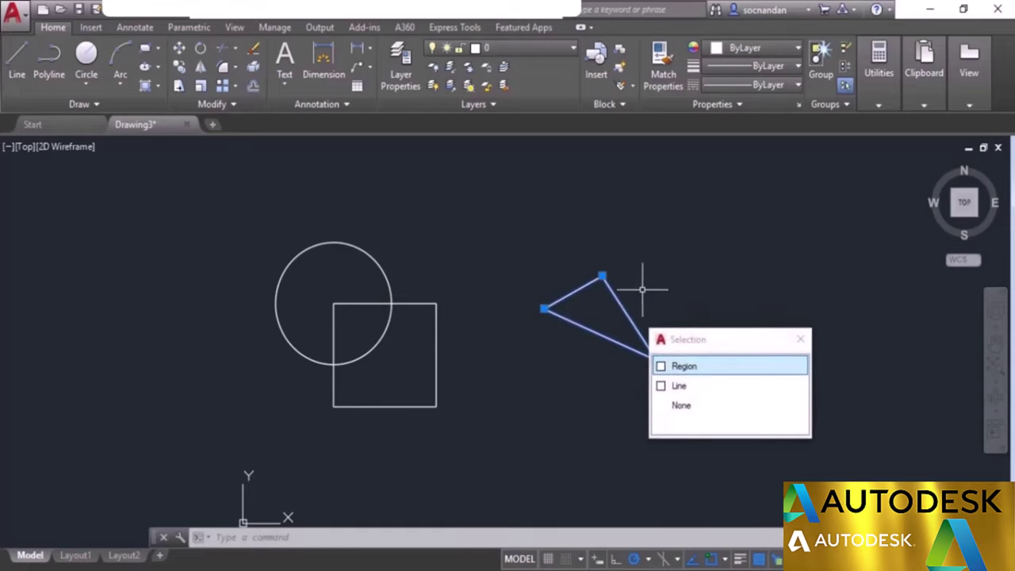
pyautogui.click(602, 276)
pyautogui.click(716, 240)
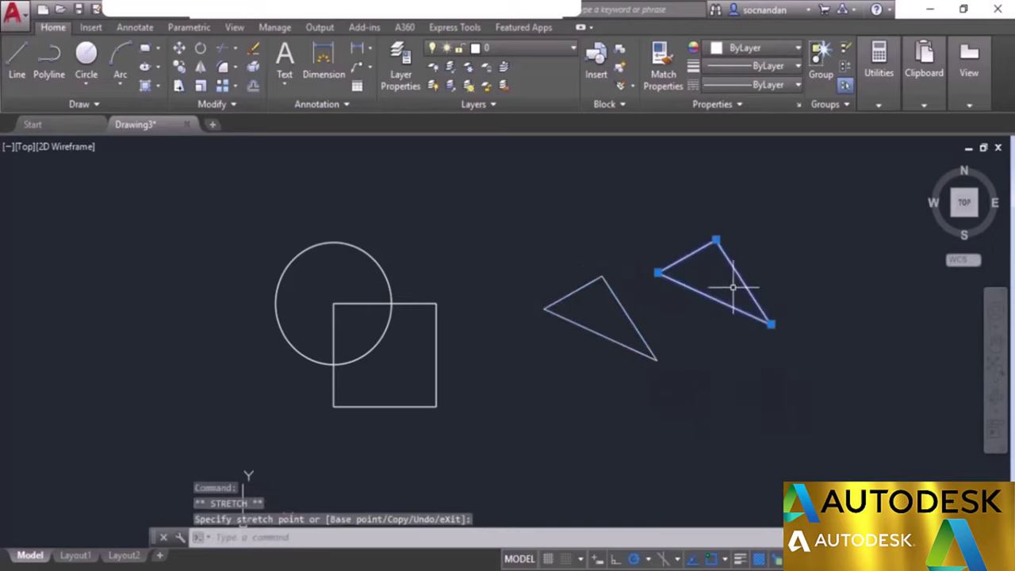
pyautogui.click(596, 332)
pyautogui.press('Escape')
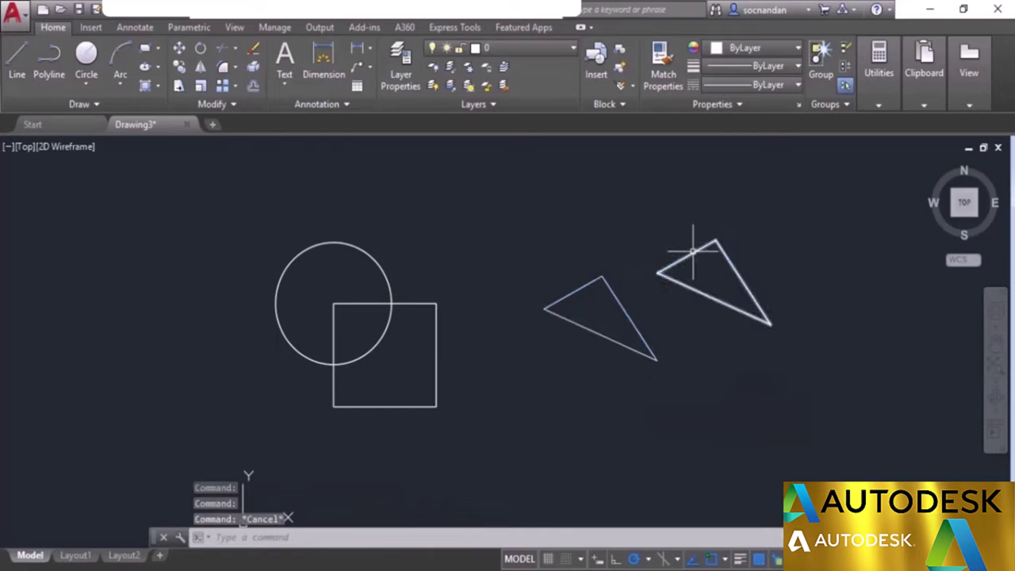
# Step: Shift the moved triangle region slightly lower and further right
pyautogui.click(683, 258)
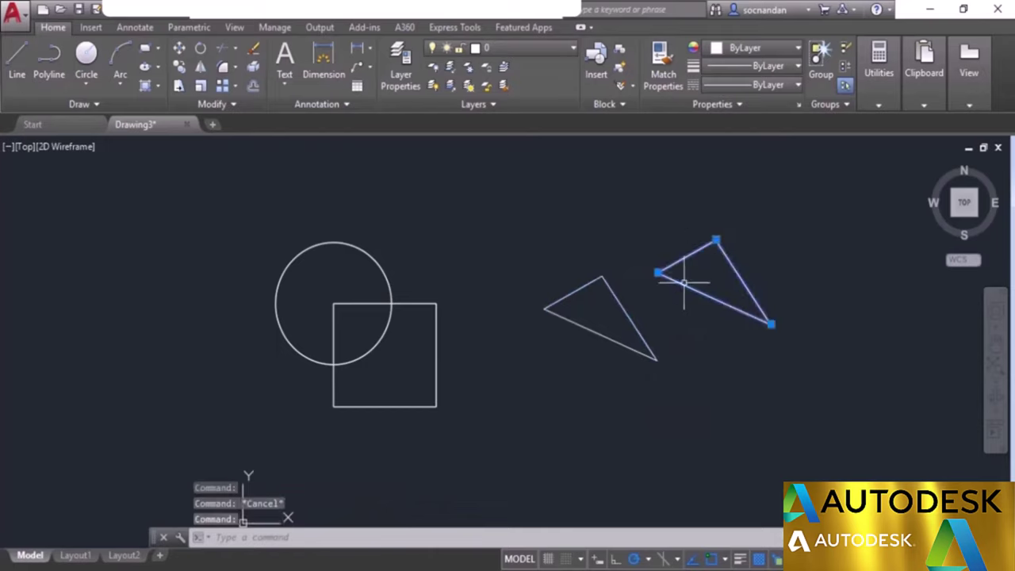
pyautogui.click(716, 240)
pyautogui.click(750, 337)
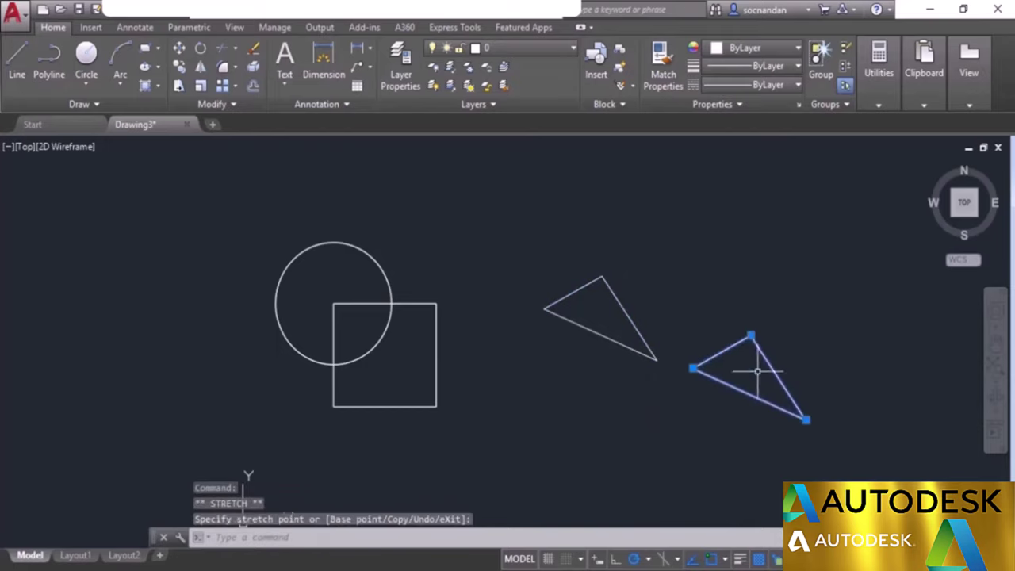
pyautogui.click(804, 418)
pyautogui.press('Escape')
pyautogui.press('Escape')
# Step: Move the square region down below the triangle by its corner grip
pyautogui.click(417, 303)
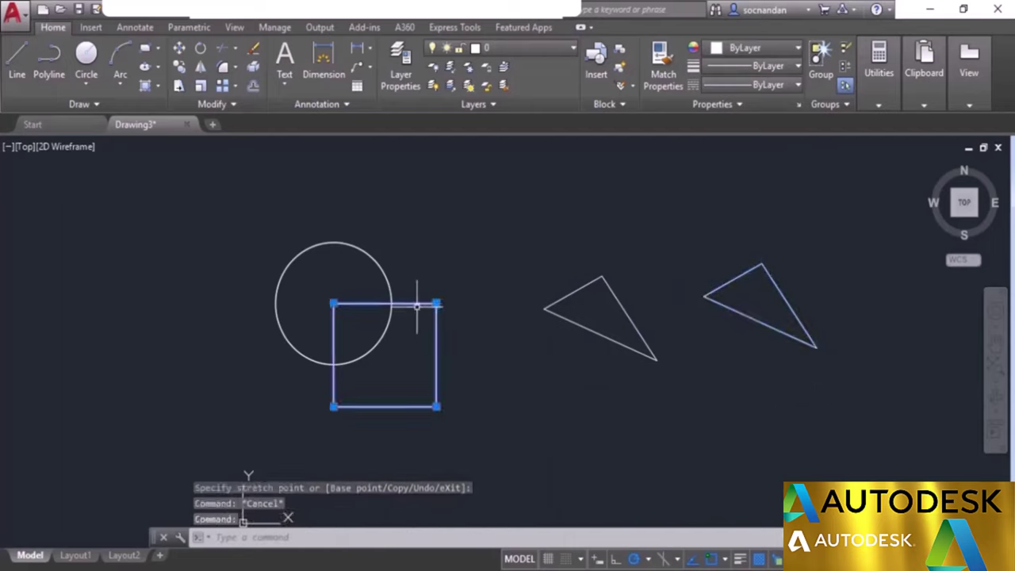
pyautogui.click(436, 302)
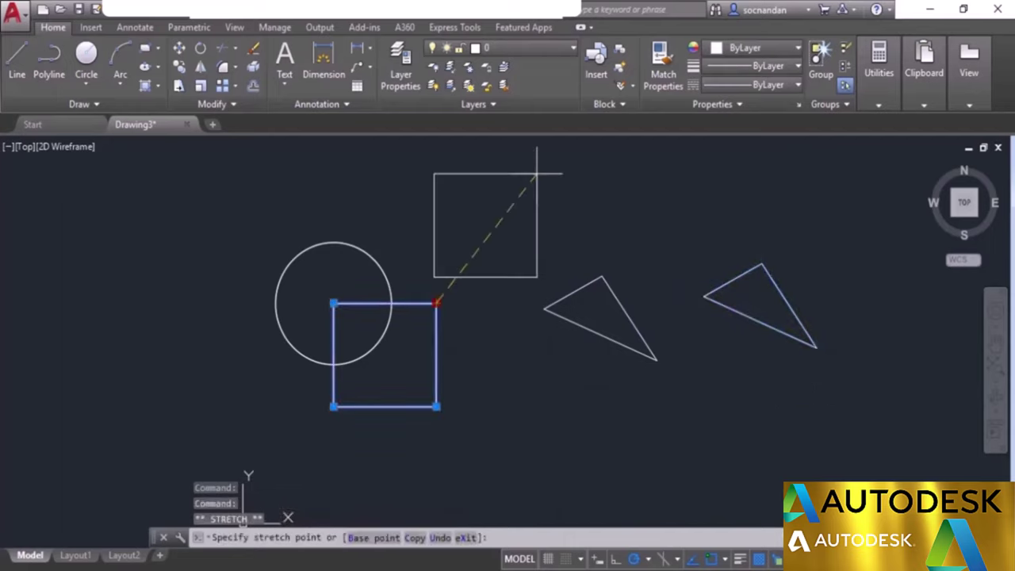
pyautogui.click(536, 171)
pyautogui.click(536, 276)
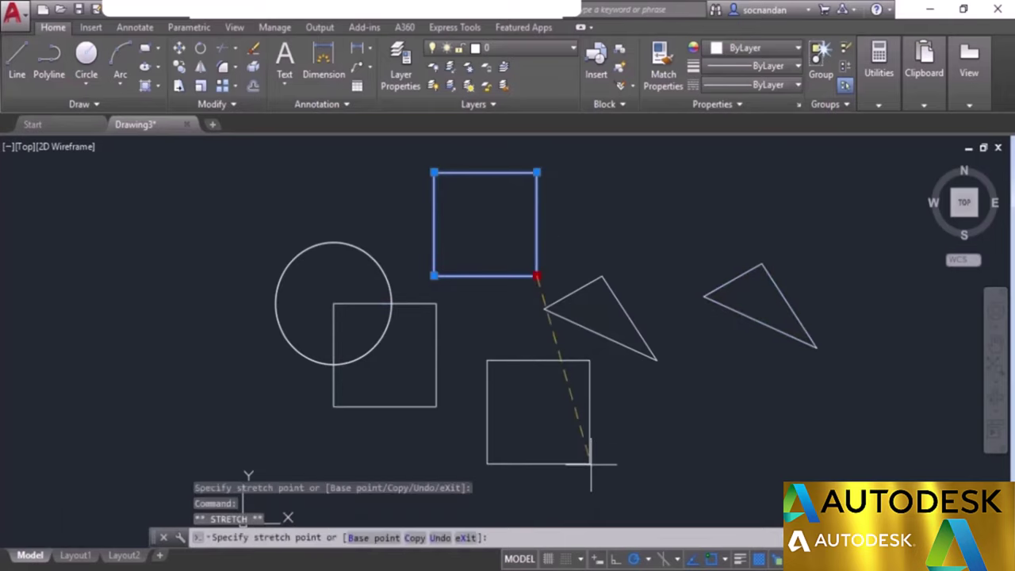
pyautogui.click(591, 463)
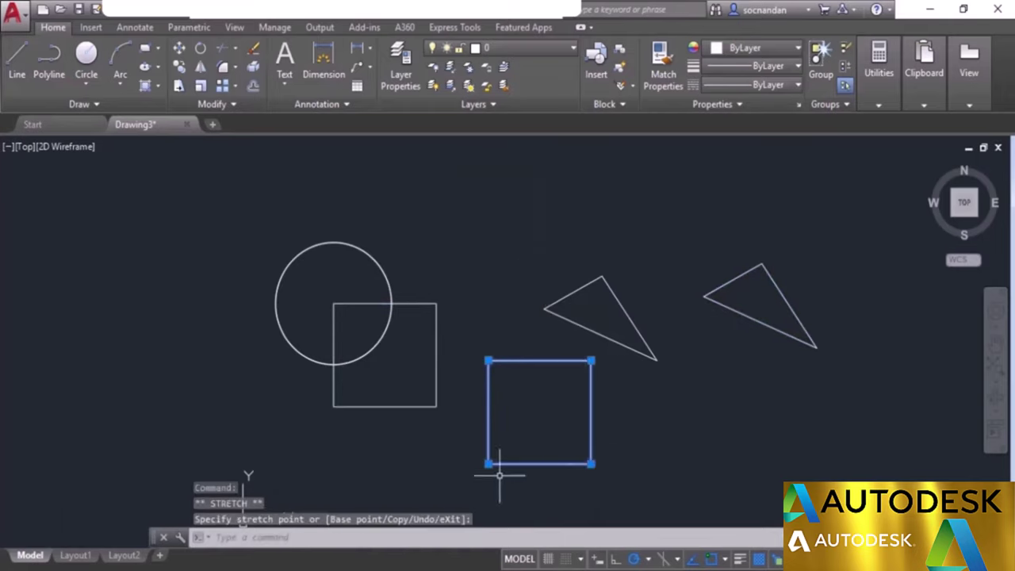
# Step: Stretch the leftover square's top-right corner up-right, then undo it
pyautogui.click(421, 303)
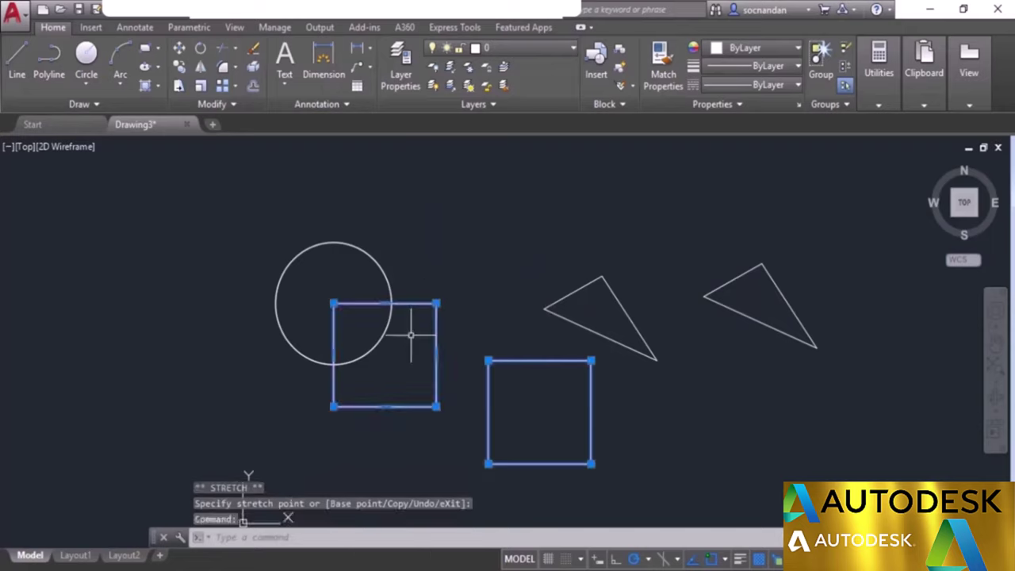
pyautogui.click(436, 304)
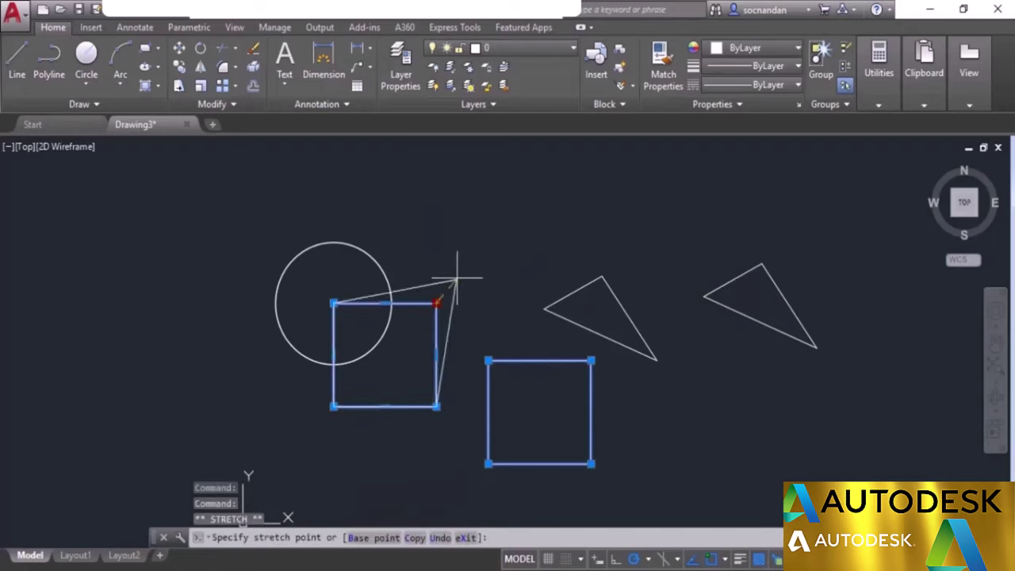
pyautogui.click(504, 214)
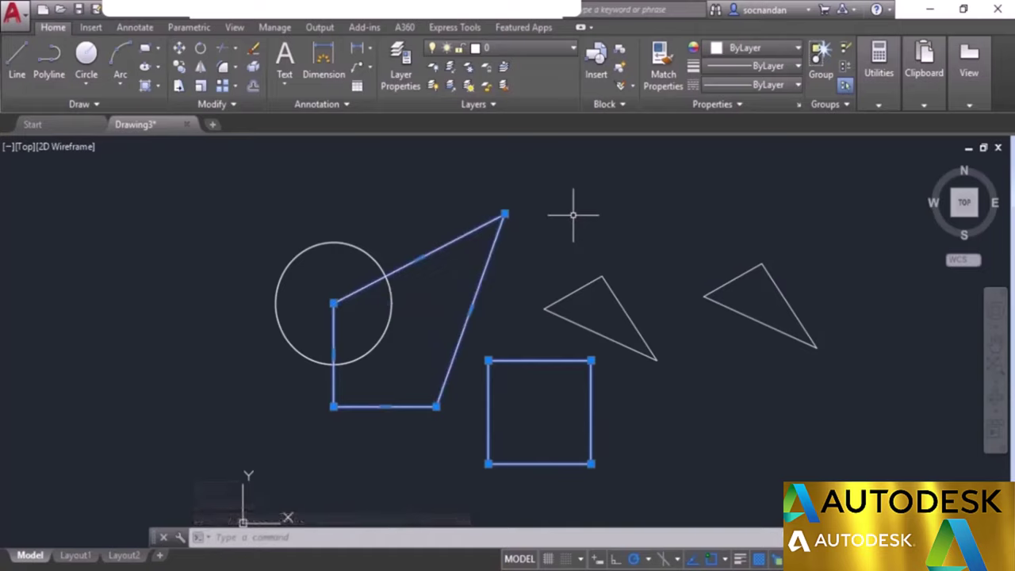
pyautogui.hotkey('ctrl', 'z')
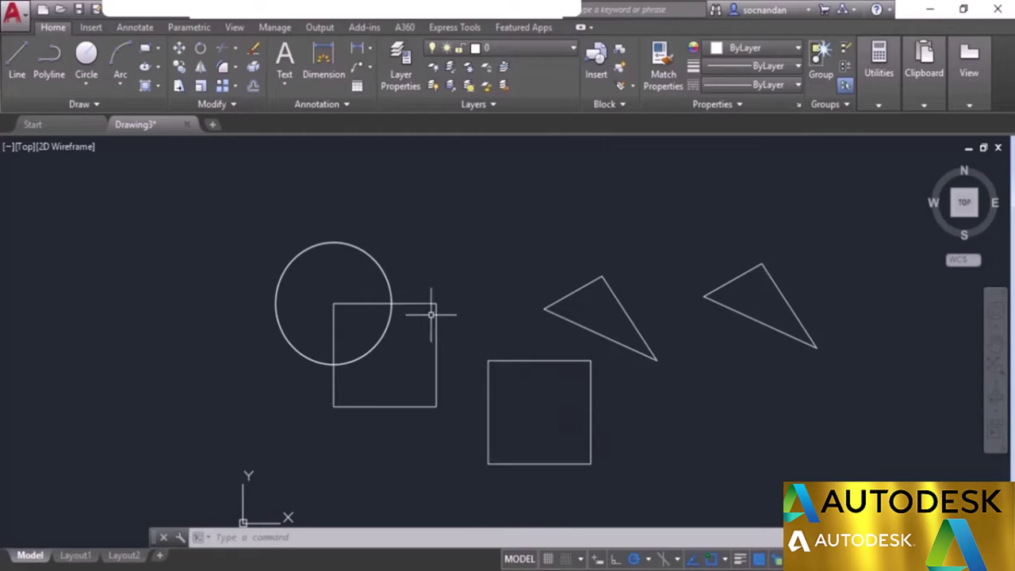
# Step: Move the circle up near the top of the drawing
pyautogui.click(382, 266)
pyautogui.click(334, 302)
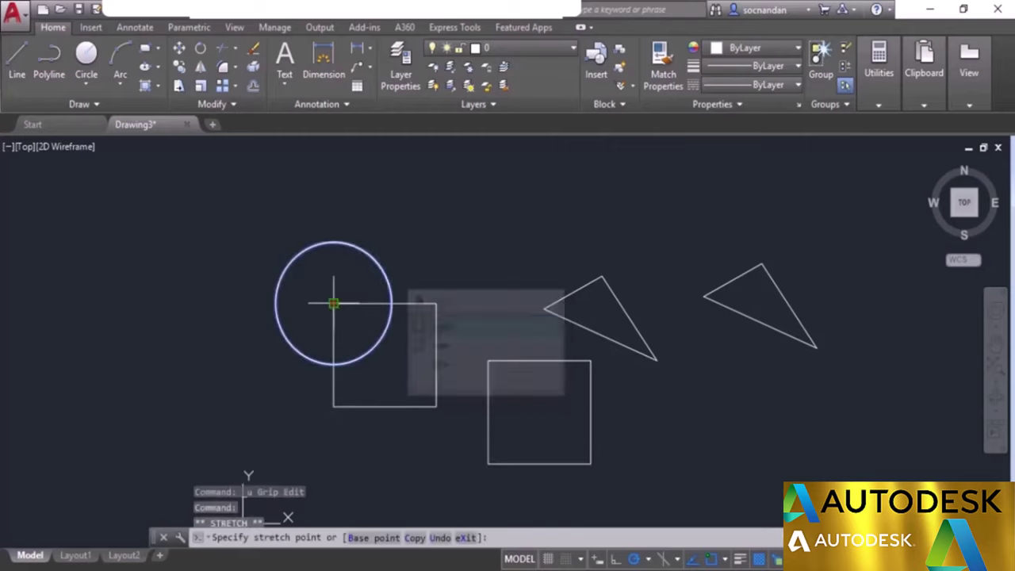
pyautogui.click(493, 220)
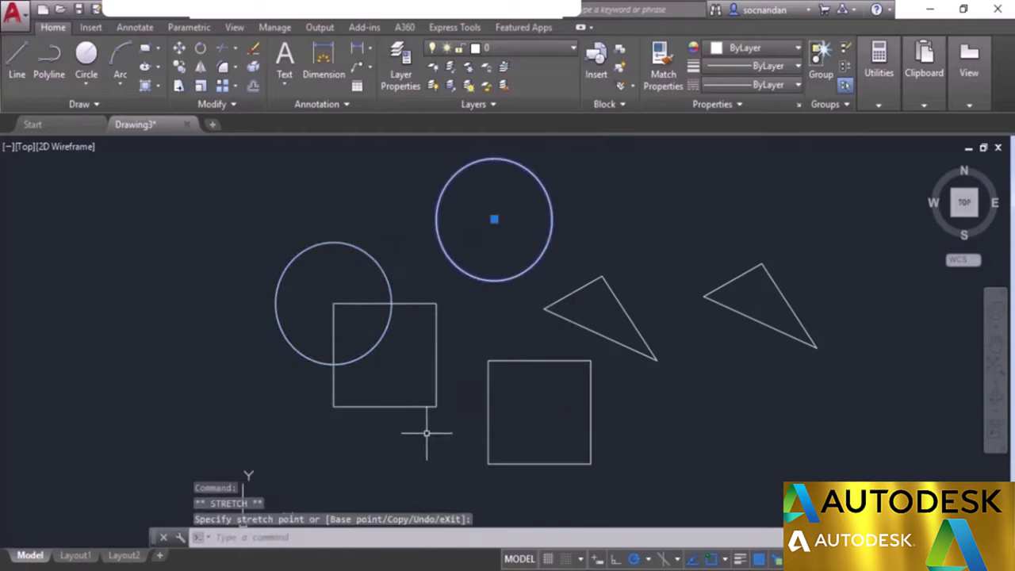
pyautogui.press('Escape')
# Step: Select the left circle and square plus both triangles and erase all six objects
pyautogui.click(412, 356)
pyautogui.click(333, 286)
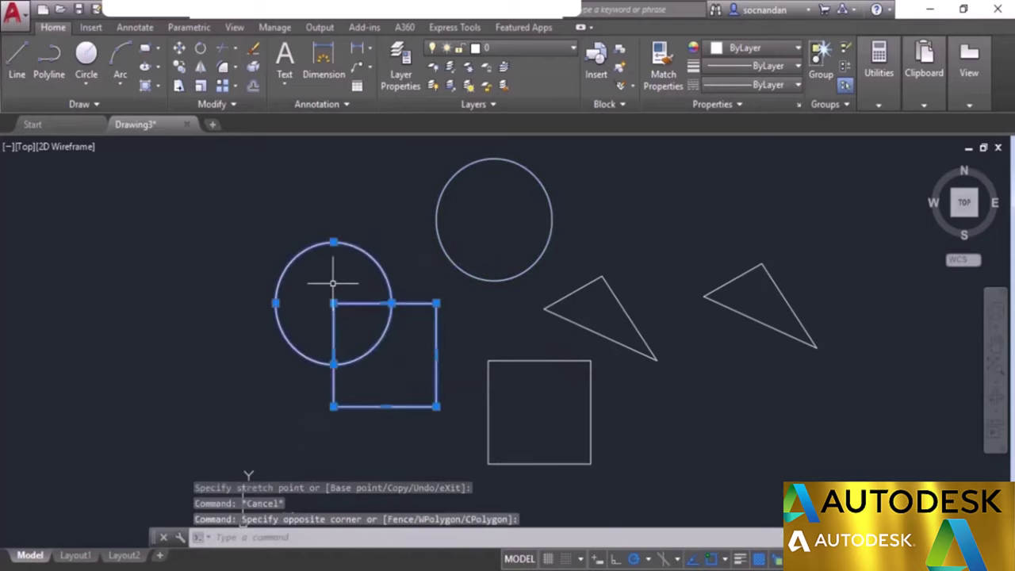
pyautogui.click(810, 381)
pyautogui.click(611, 239)
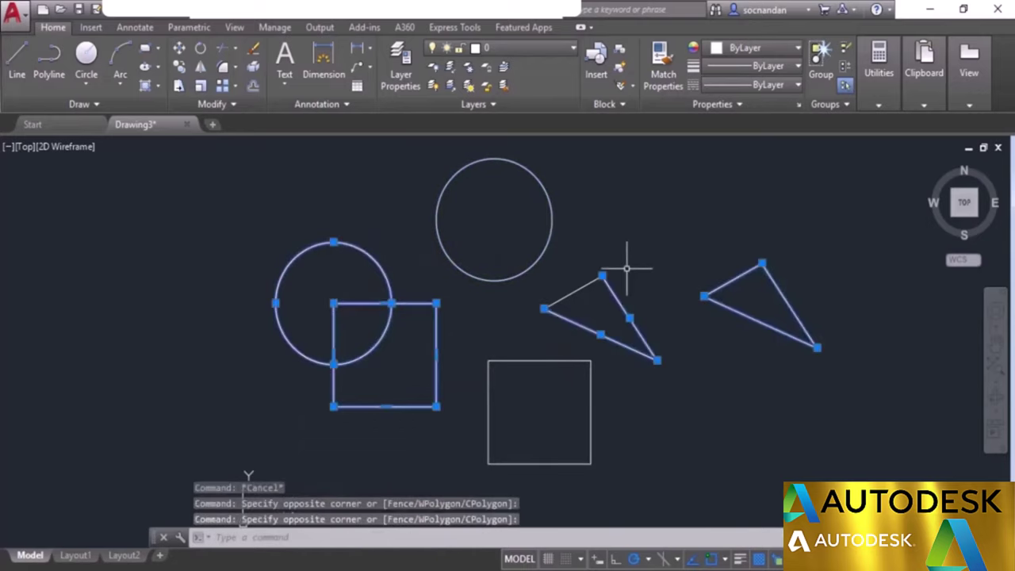
pyautogui.click(588, 311)
pyautogui.click(581, 272)
pyautogui.click(666, 306)
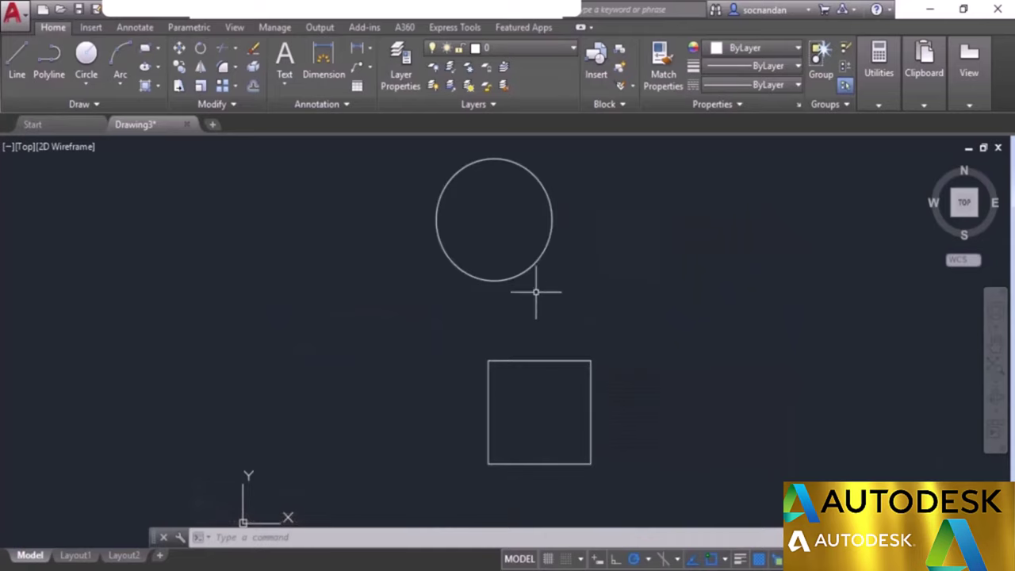
# Step: Move the circle left and place the square's top-left corner on its centre
pyautogui.click(523, 269)
pyautogui.click(494, 219)
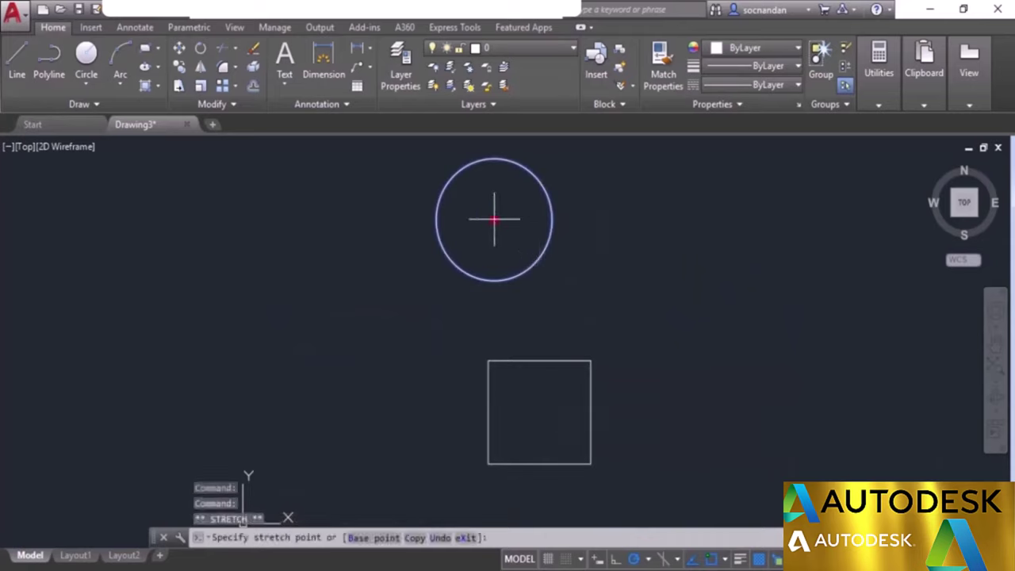
pyautogui.click(287, 301)
pyautogui.click(499, 360)
pyautogui.click(489, 463)
pyautogui.click(285, 403)
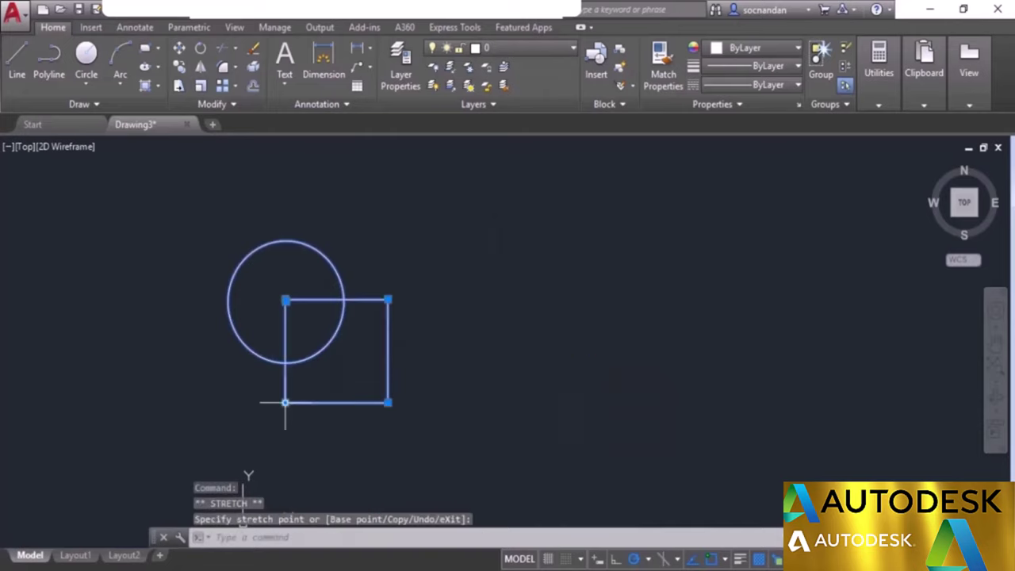
pyautogui.press('Escape')
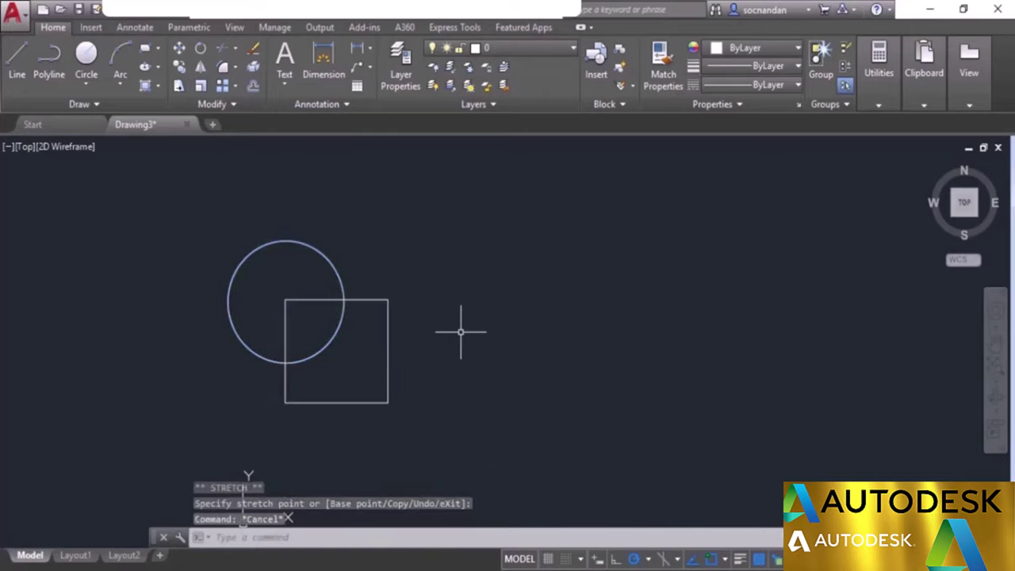
# Step: Copy the circle-square pair twice to the right and recentre the view
pyautogui.click(359, 347)
pyautogui.click(327, 310)
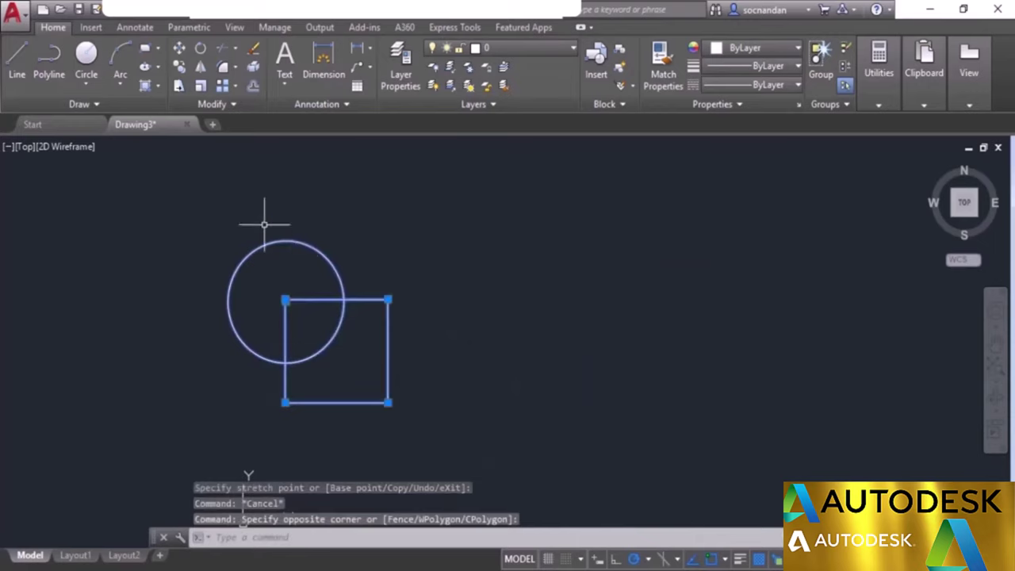
pyautogui.click(180, 67)
pyautogui.click(305, 194)
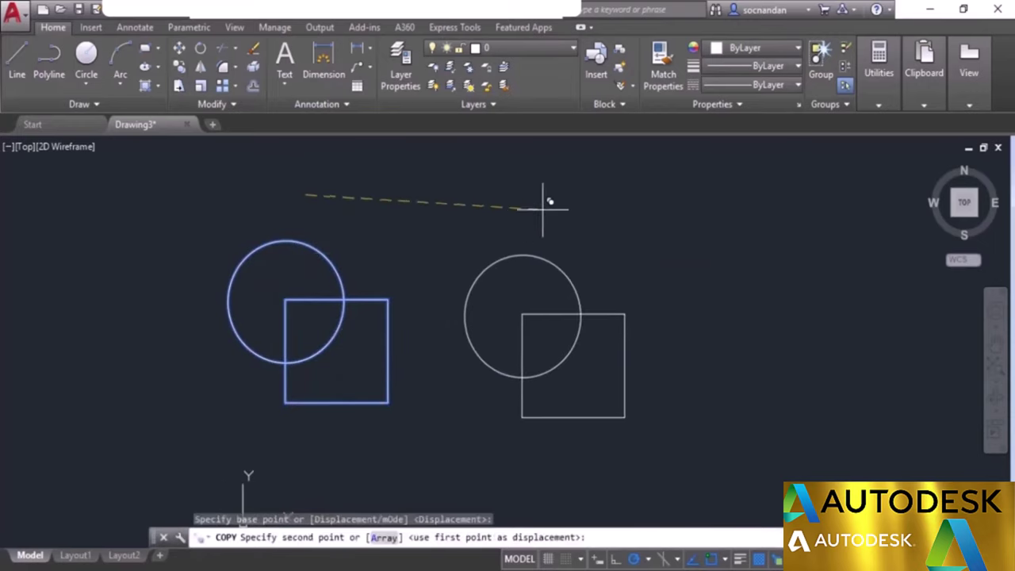
pyautogui.click(533, 194)
pyautogui.click(768, 194)
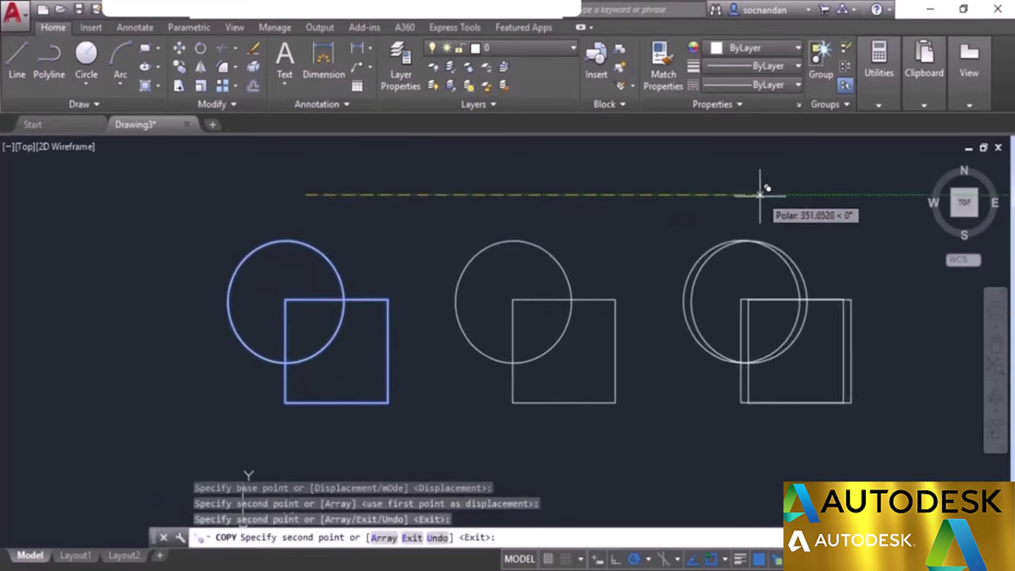
pyautogui.press('Escape')
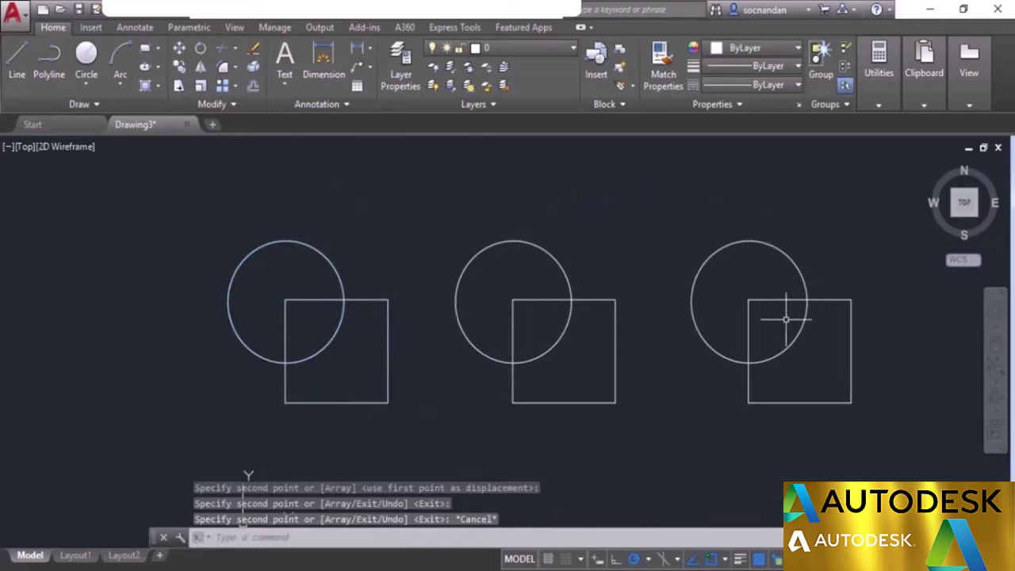
pyautogui.moveTo(442, 366); pyautogui.dragTo(403, 367, button='middle')
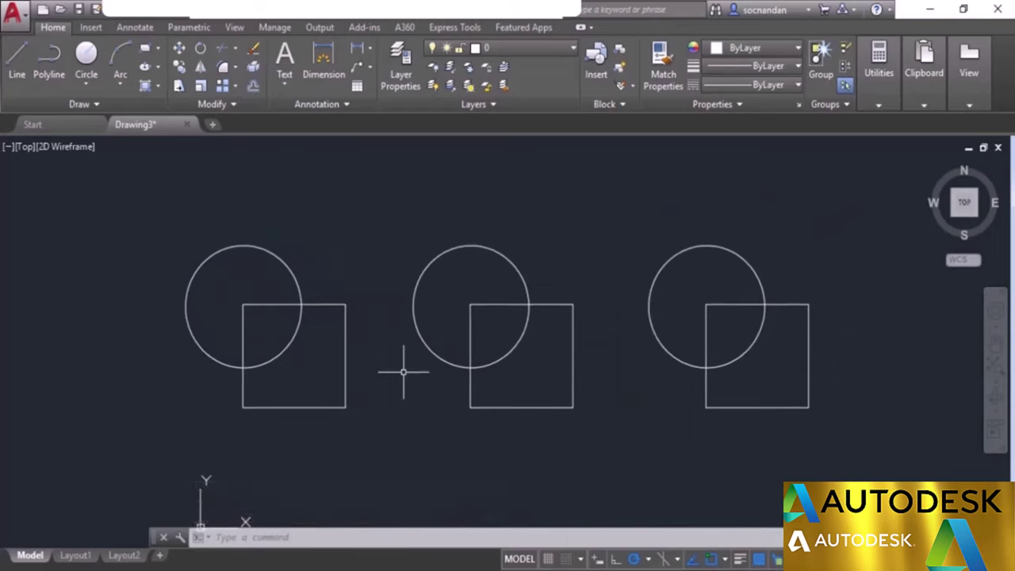
# Step: UNION the left circle and square into one combined region
pyautogui.write('union')
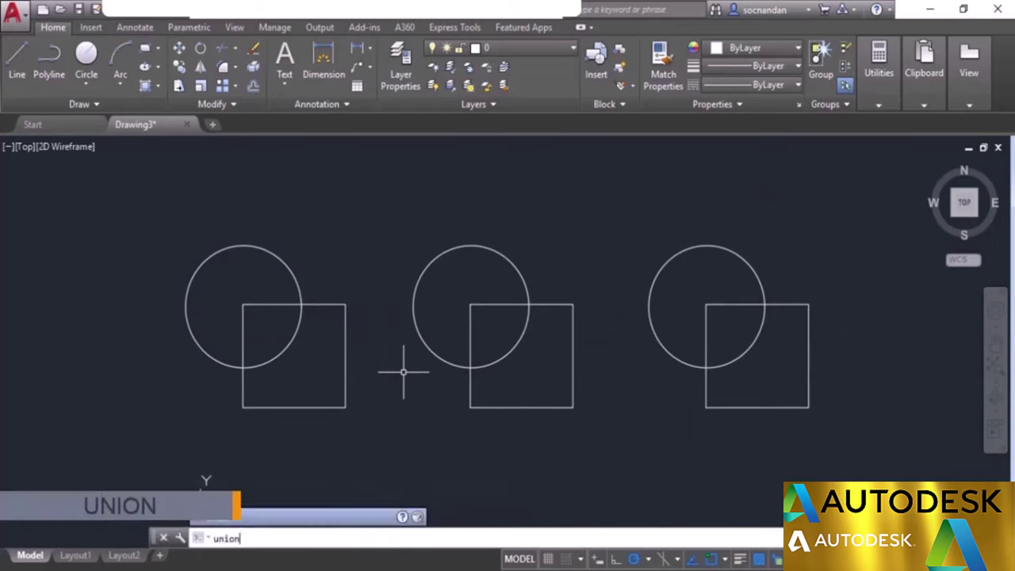
pyautogui.press('Return')
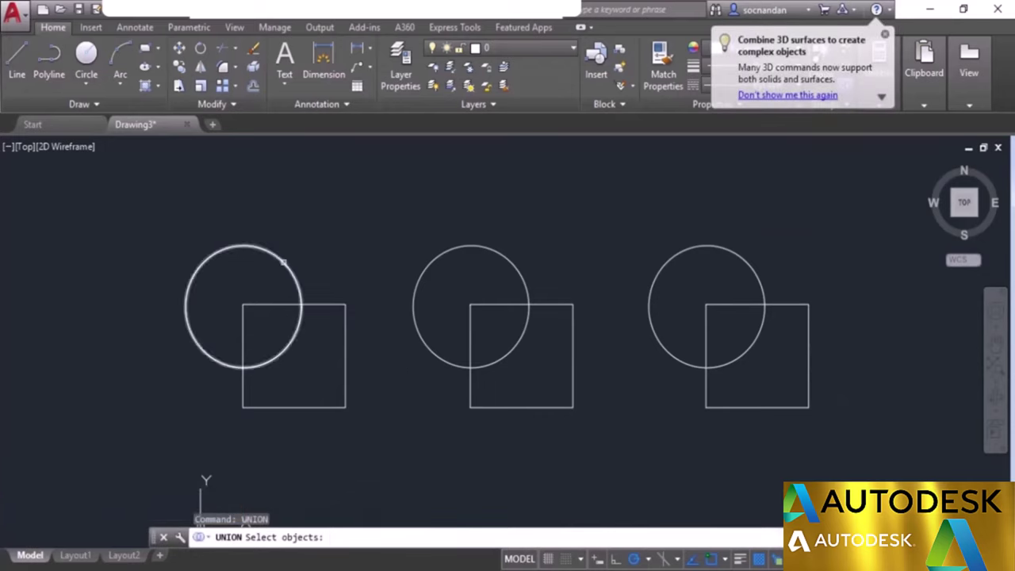
pyautogui.click(285, 263)
pyautogui.click(318, 304)
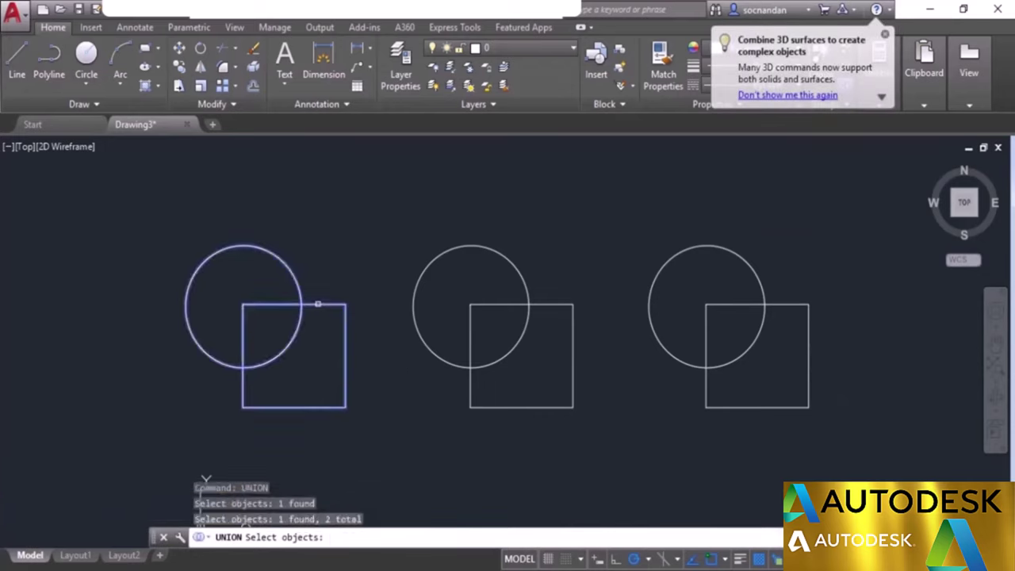
pyautogui.press('Return')
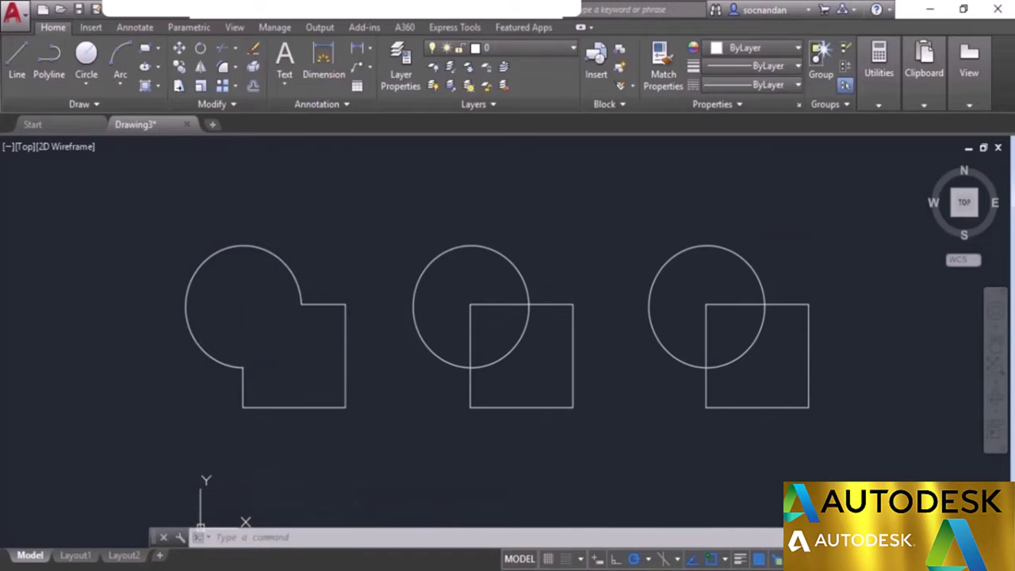
# Step: Move the merged circle-square shape slightly down and left by its bottom-left corner
pyautogui.click(289, 275)
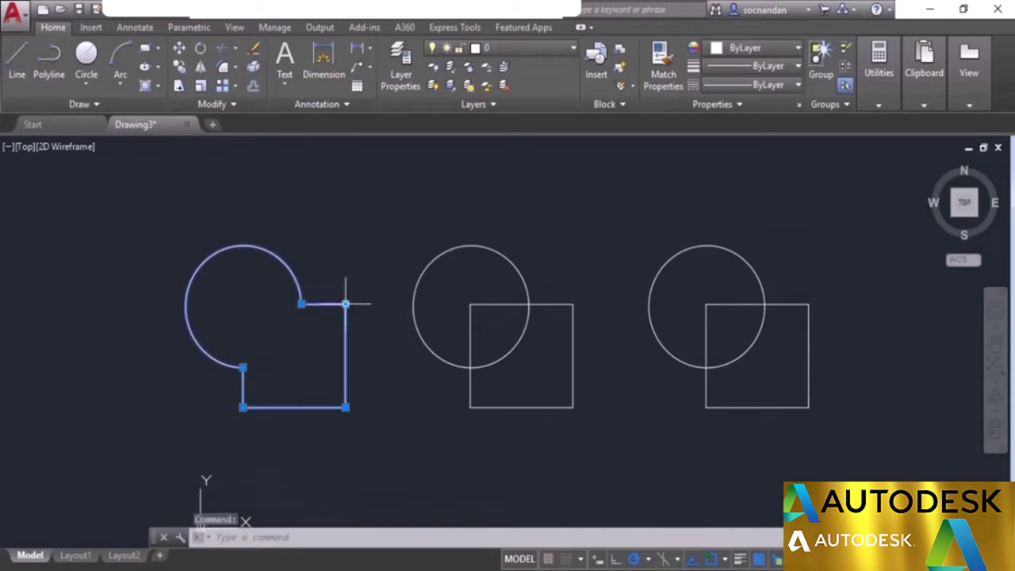
pyautogui.click(345, 304)
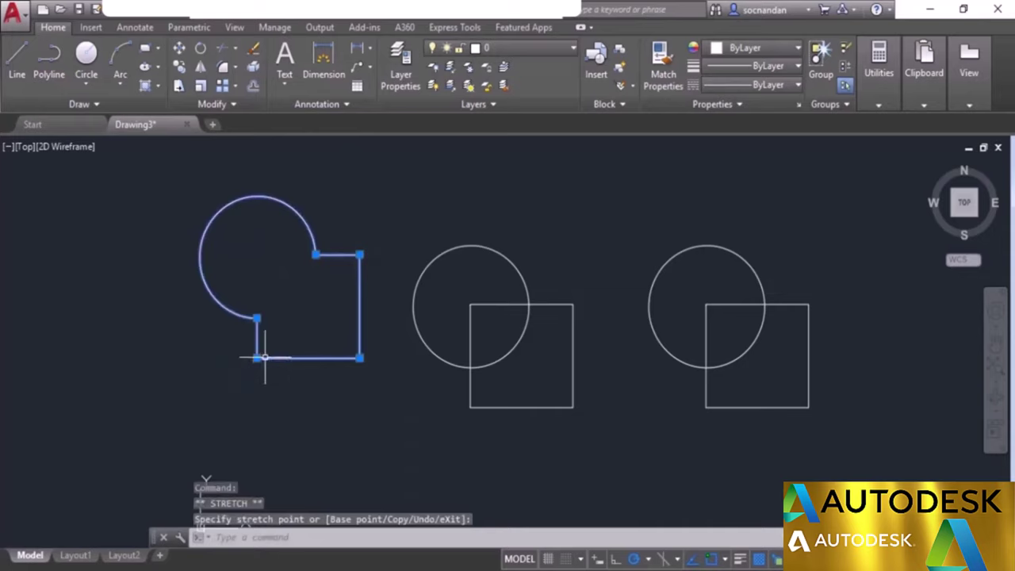
pyautogui.click(257, 356)
pyautogui.click(200, 410)
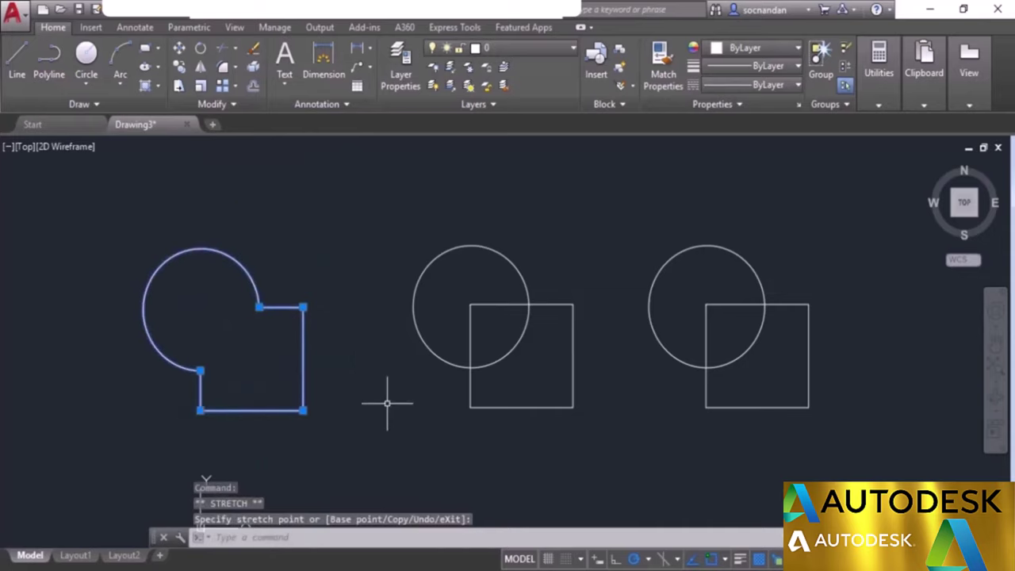
pyautogui.press('Escape')
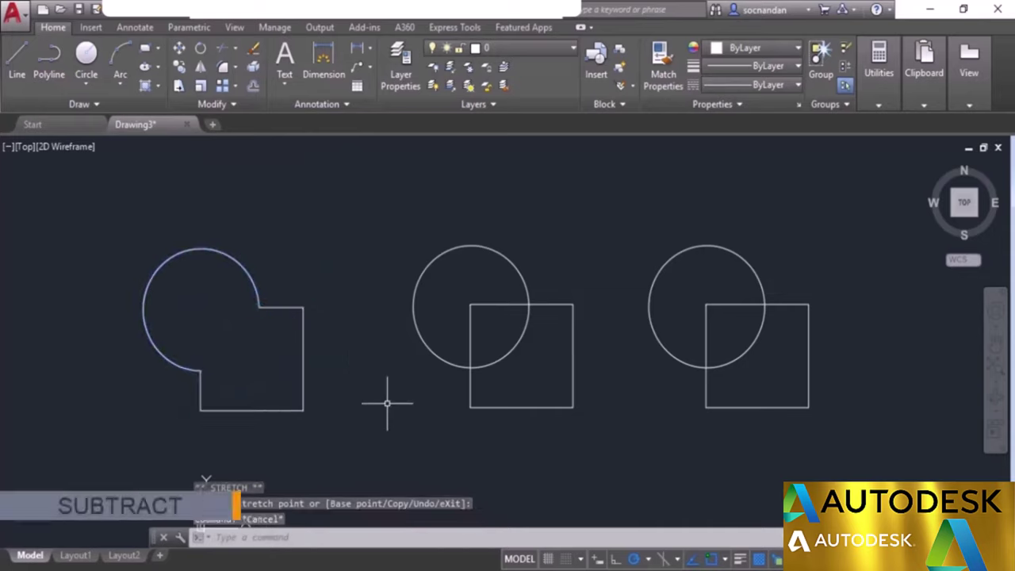
# Step: Subtract the middle square from the middle circle, then undo that wrong-way result
pyautogui.write('subtract')
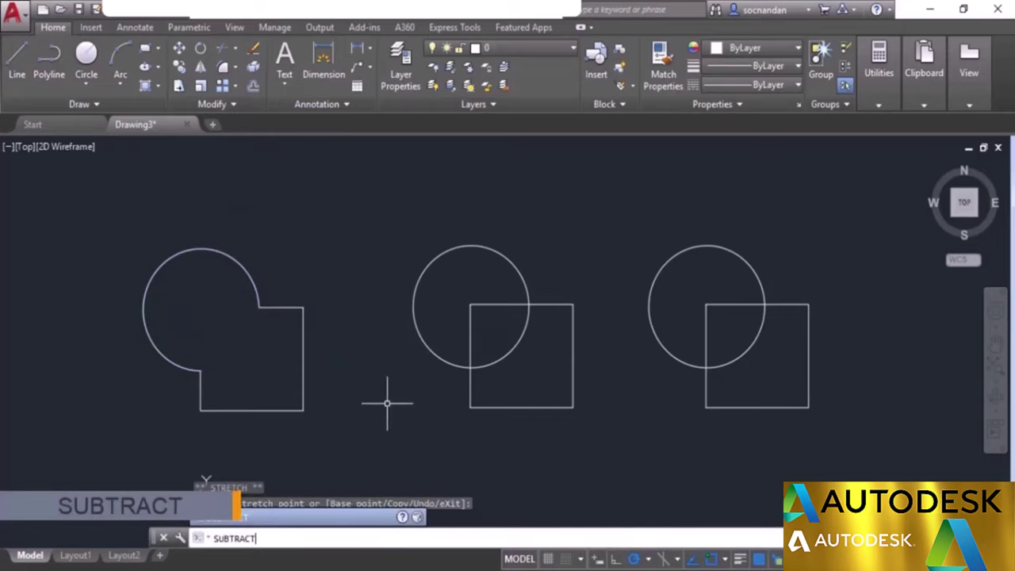
pyautogui.press('Return')
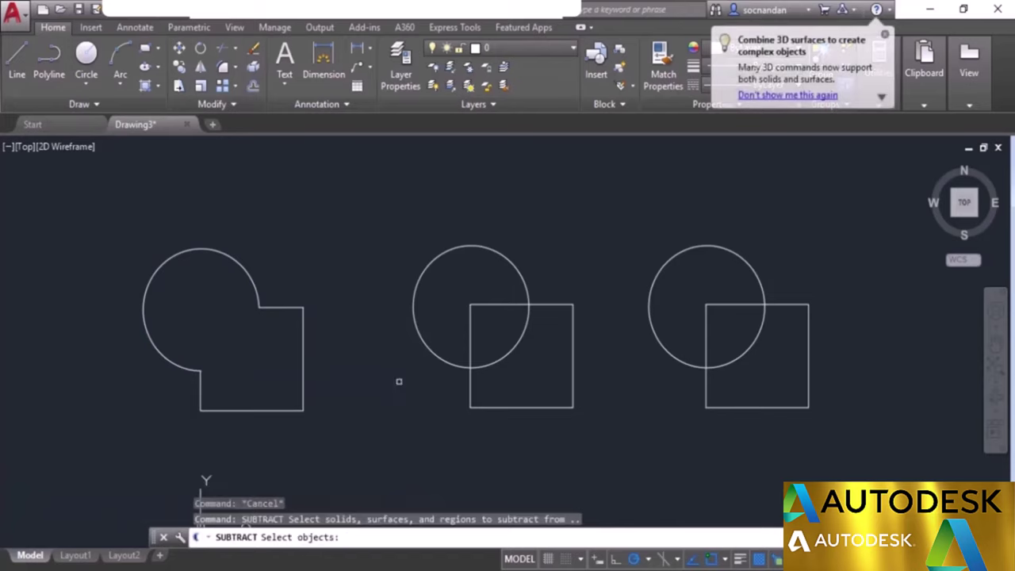
pyautogui.click(415, 333)
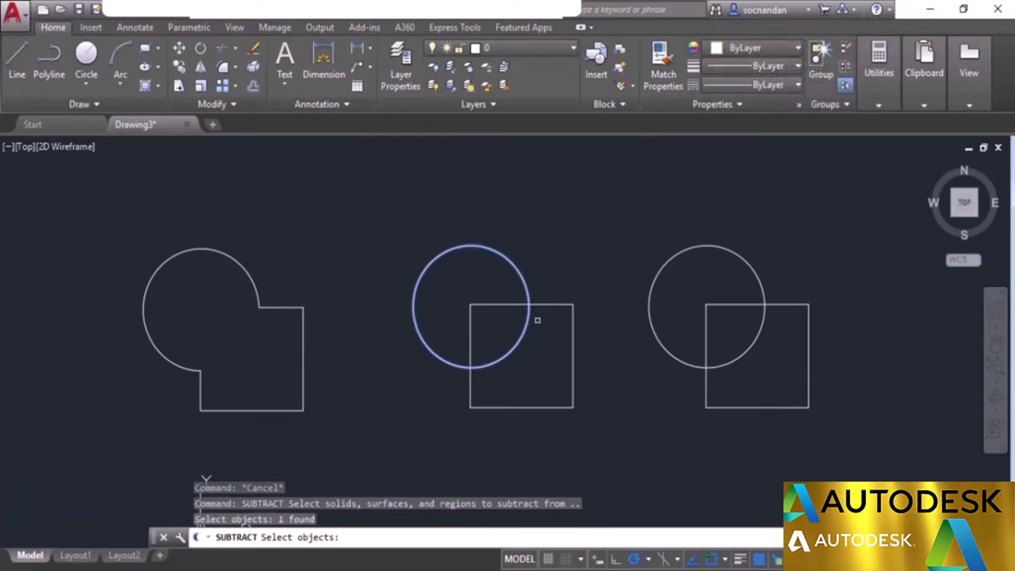
pyautogui.press('Return')
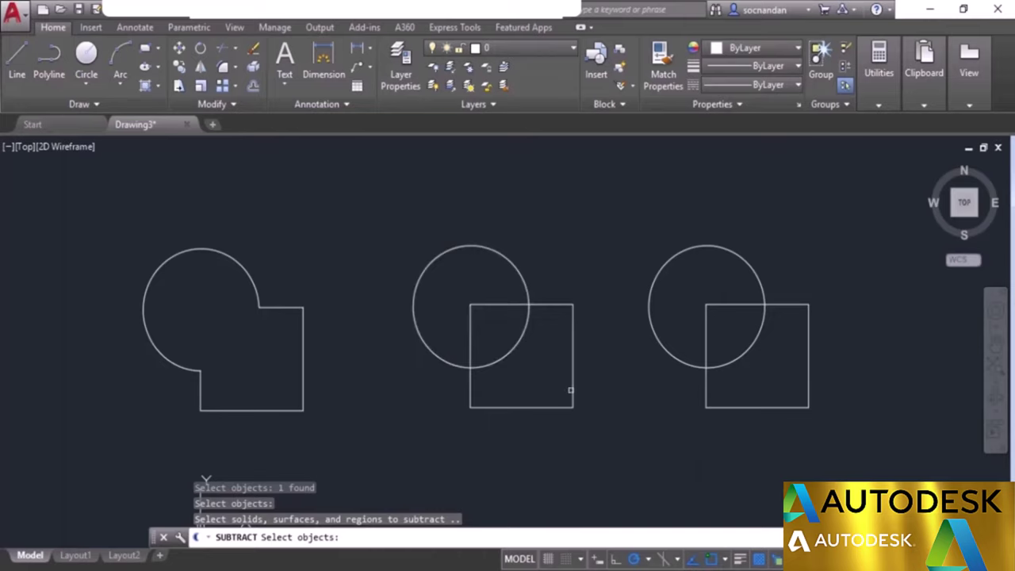
pyautogui.click(570, 384)
pyautogui.press('Return')
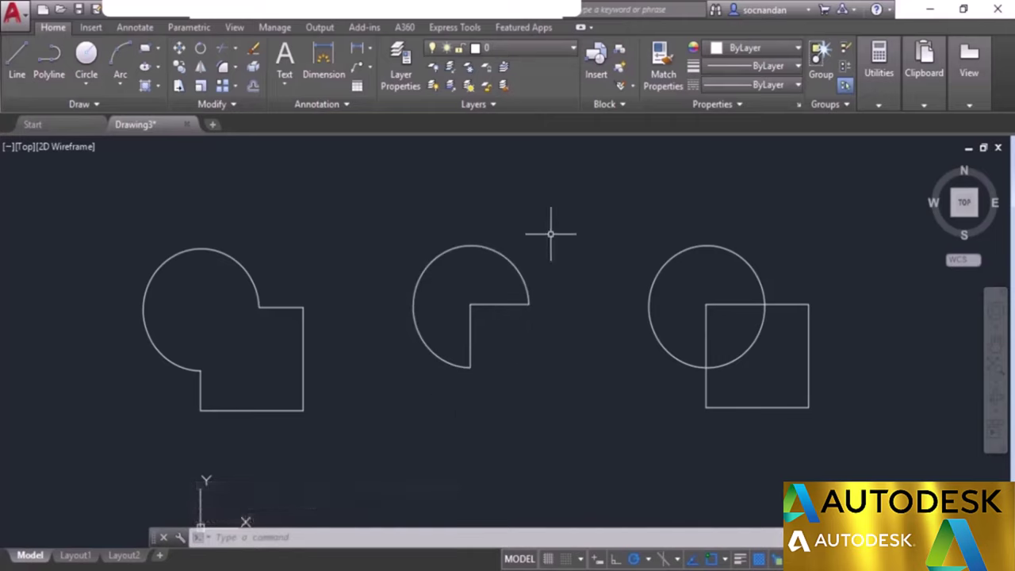
pyautogui.hotkey('ctrl', 'z')
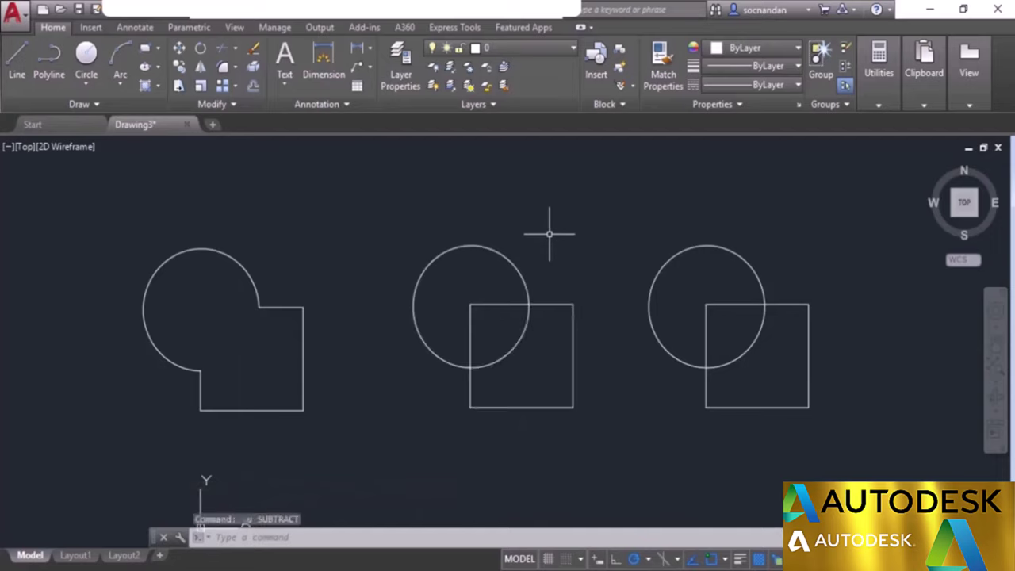
# Step: Subtract the middle circle from the middle square, leaving a square with a corner notch
pyautogui.write('sub')
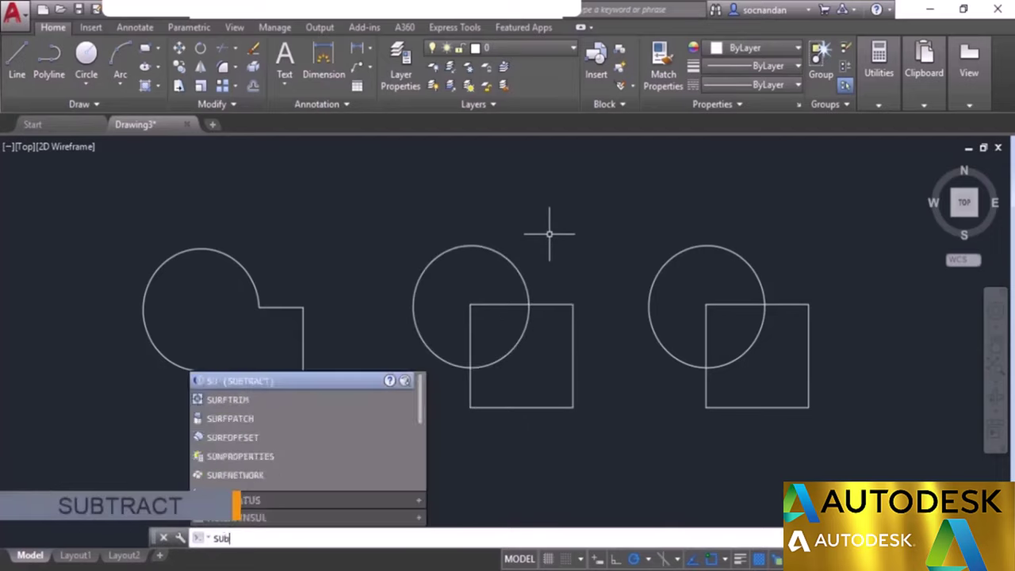
pyautogui.press('Return')
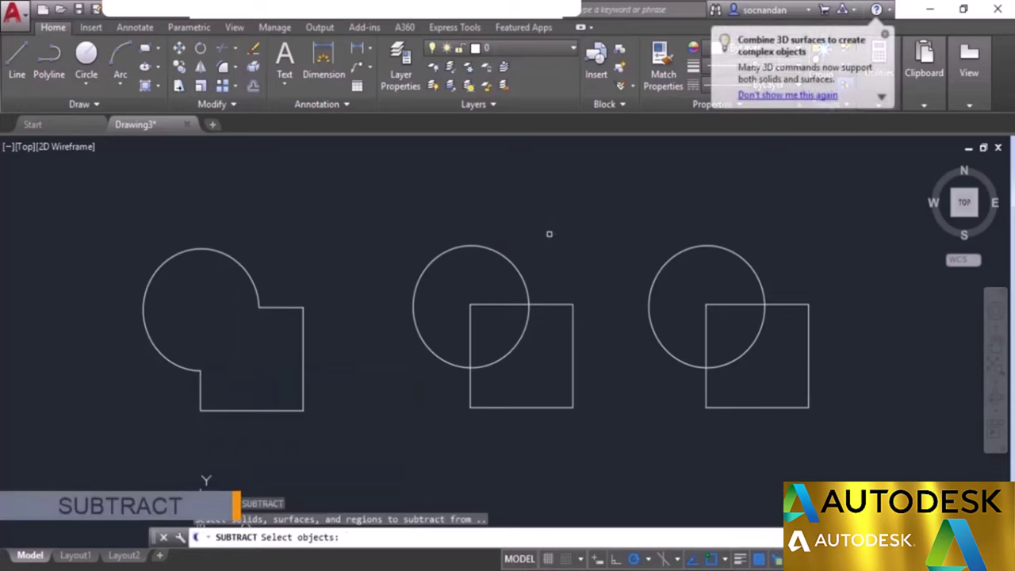
pyautogui.click(552, 303)
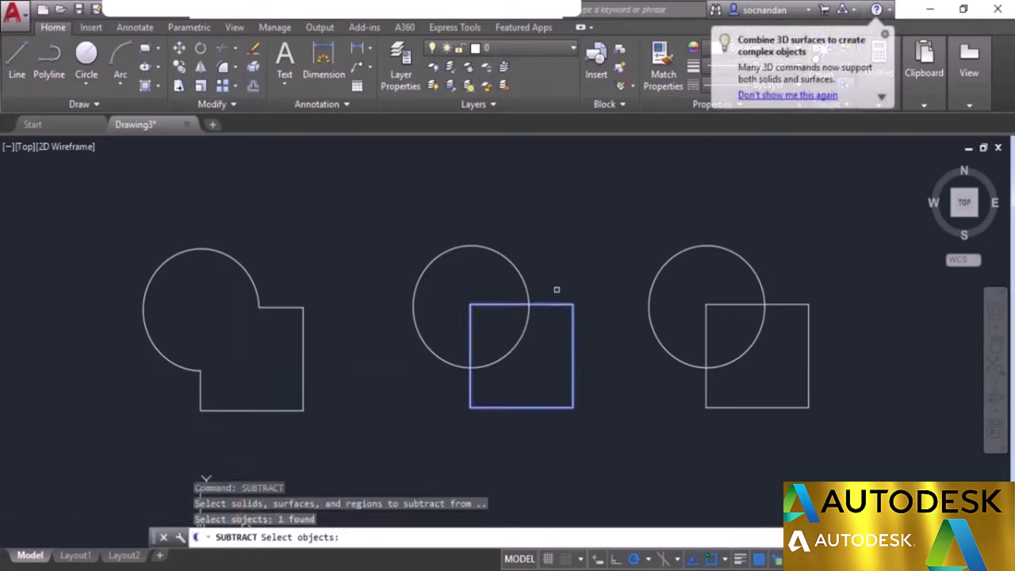
pyautogui.press('Return')
pyautogui.click(501, 252)
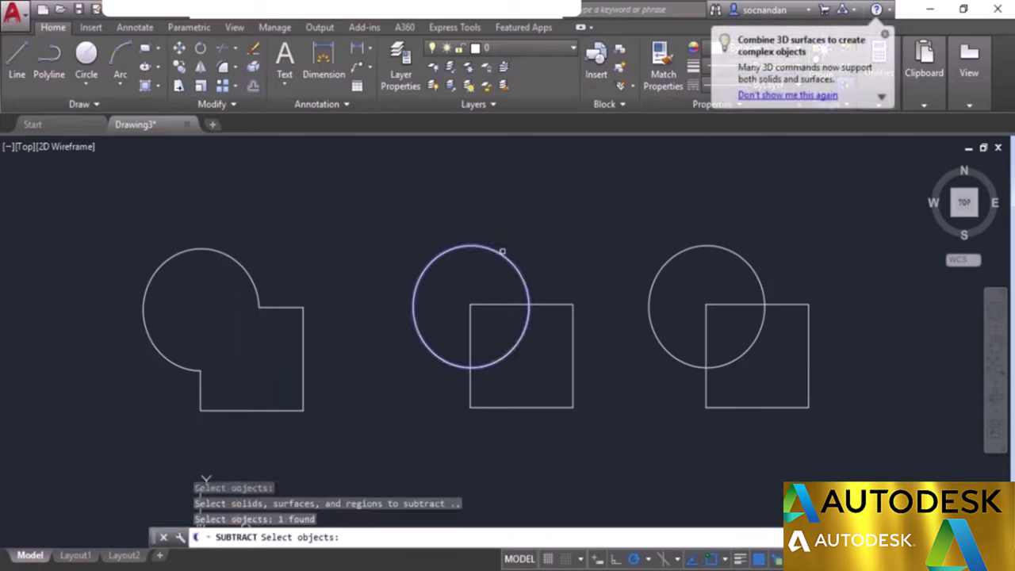
pyautogui.press('Return')
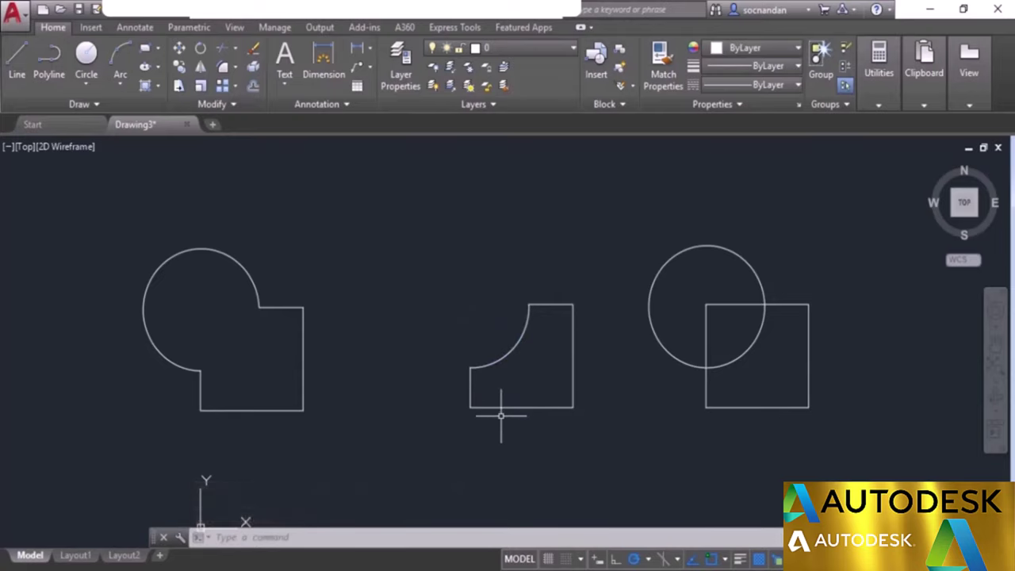
pyautogui.moveTo(617, 392); pyautogui.dragTo(534, 400, button='middle')
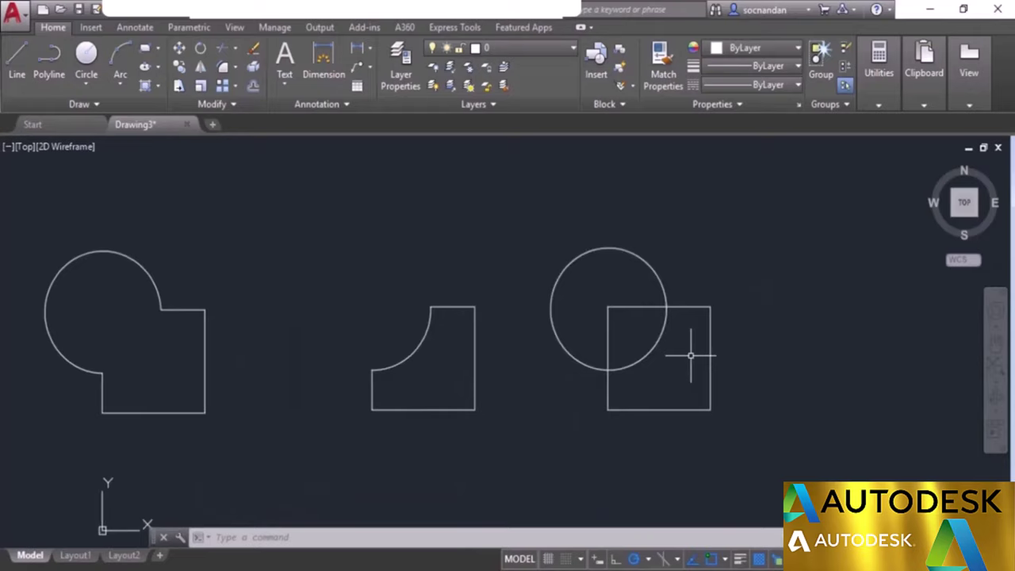
# Step: Intersect the right-hand circle and square with INTERSECT, keeping only their overlap
pyautogui.write('i')
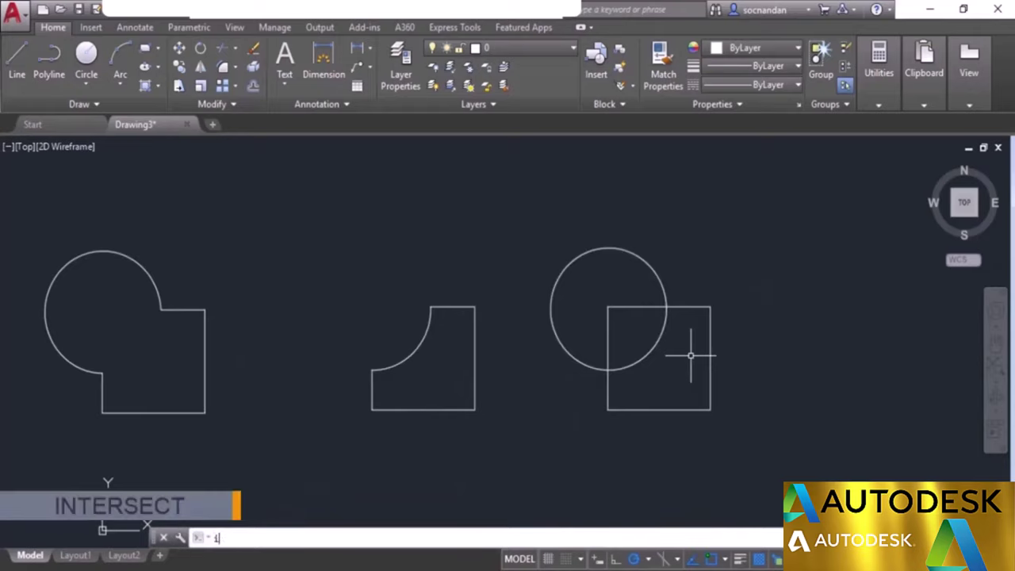
pyautogui.write('ntersect')
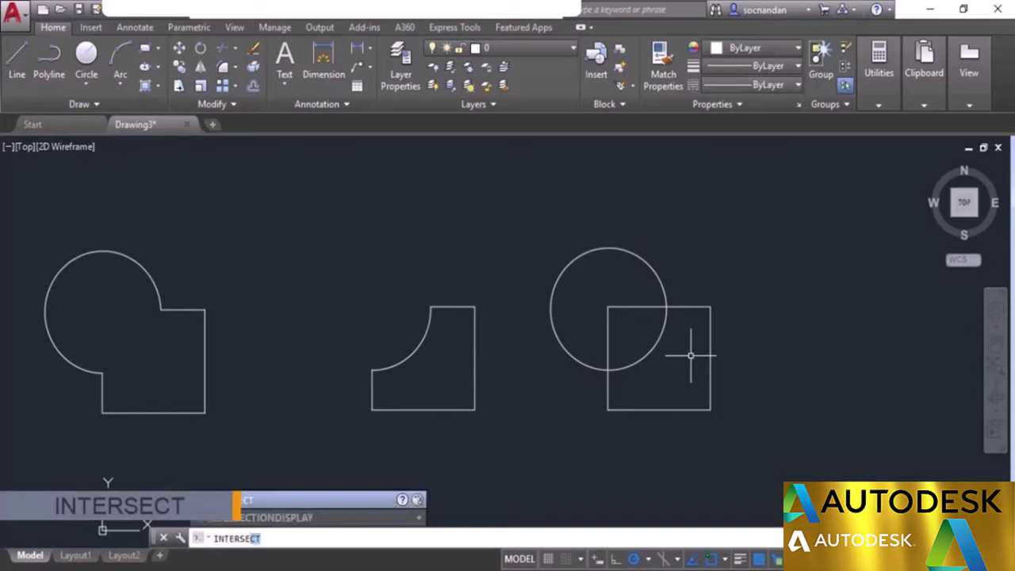
pyautogui.press('Return')
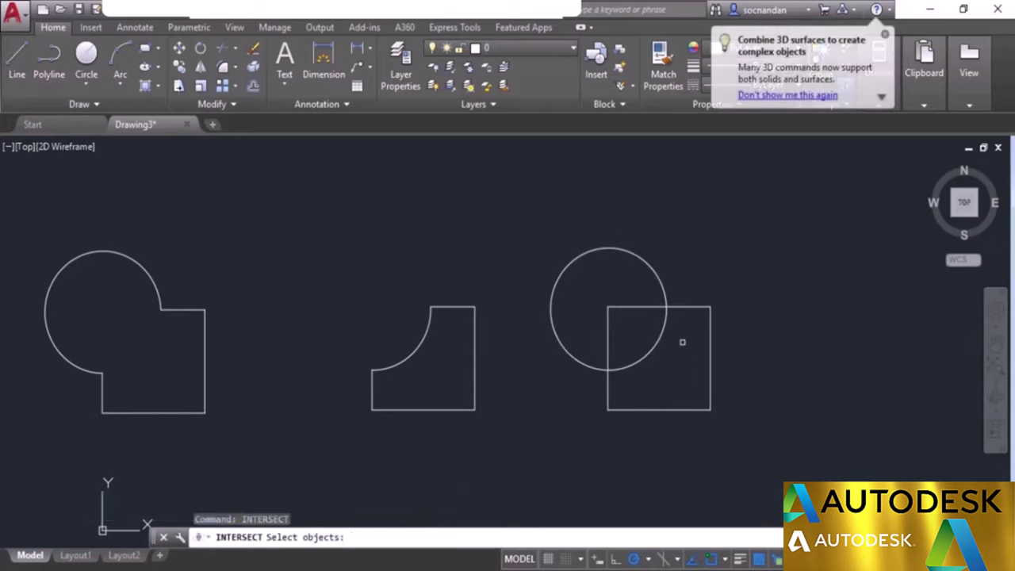
pyautogui.click(657, 277)
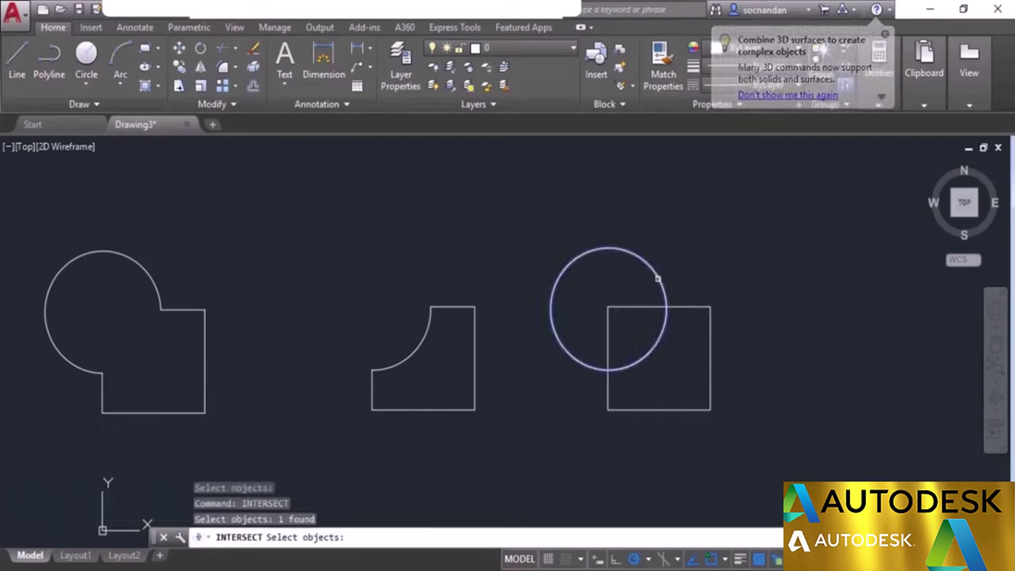
pyautogui.click(681, 306)
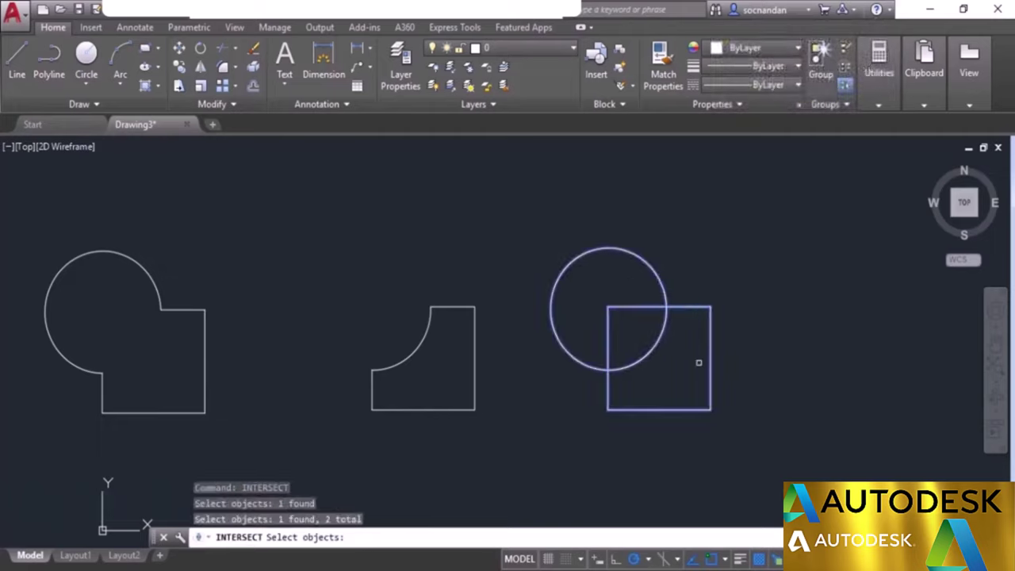
pyautogui.press('Return')
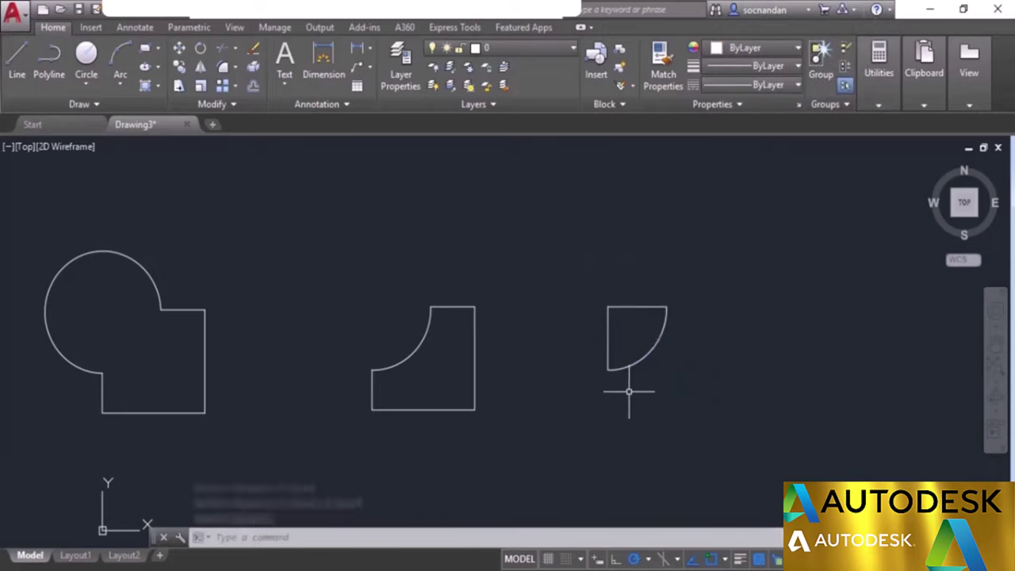
# Step: Pan the drawing view to the right
pyautogui.moveTo(627, 340); pyautogui.dragTo(713, 344, button='middle')
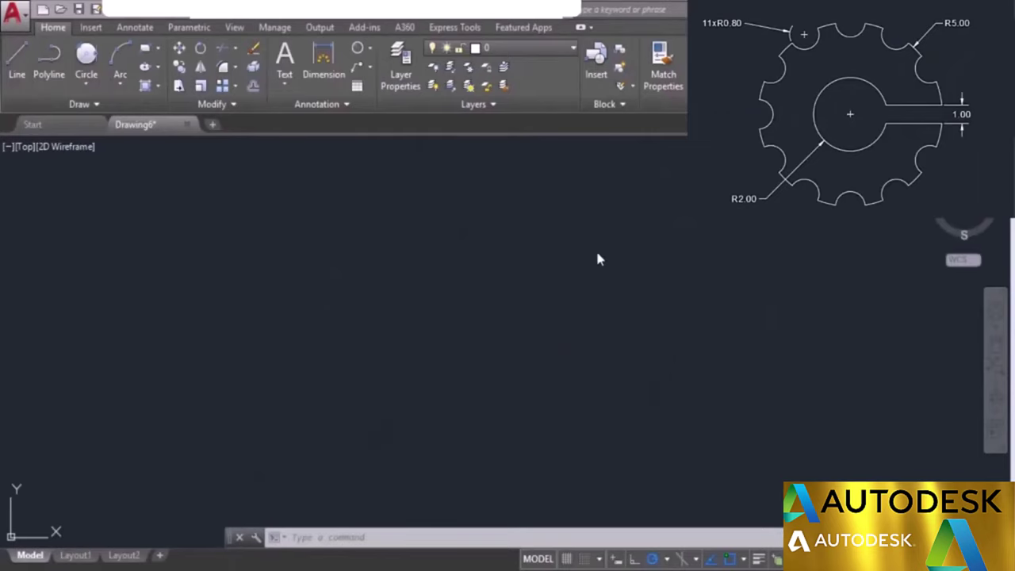
# Step: Draw concentric centre-radius circles of radius 2 for the bore and 5 for the rim
pyautogui.click(88, 84)
pyautogui.click(127, 115)
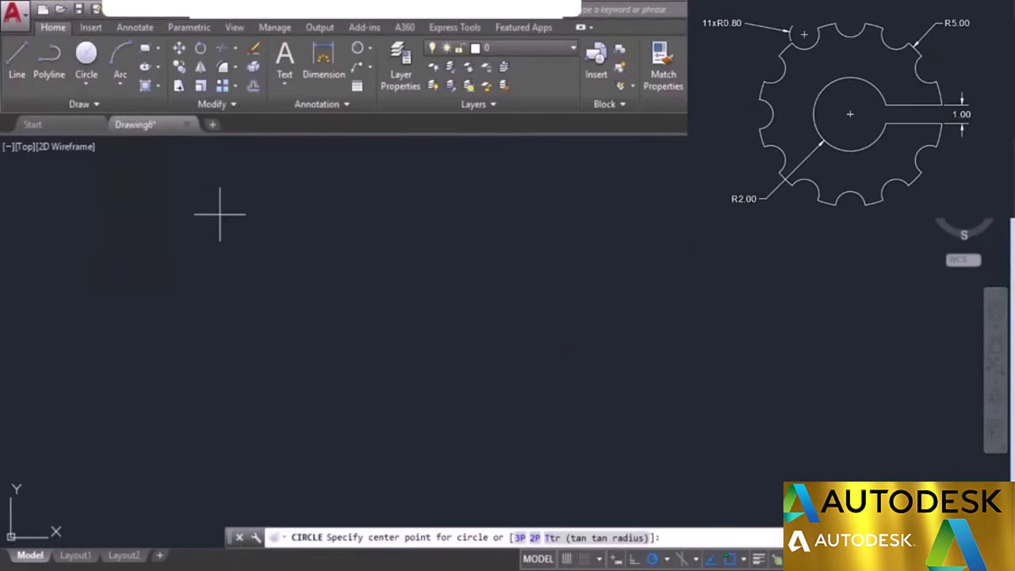
pyautogui.click(449, 321)
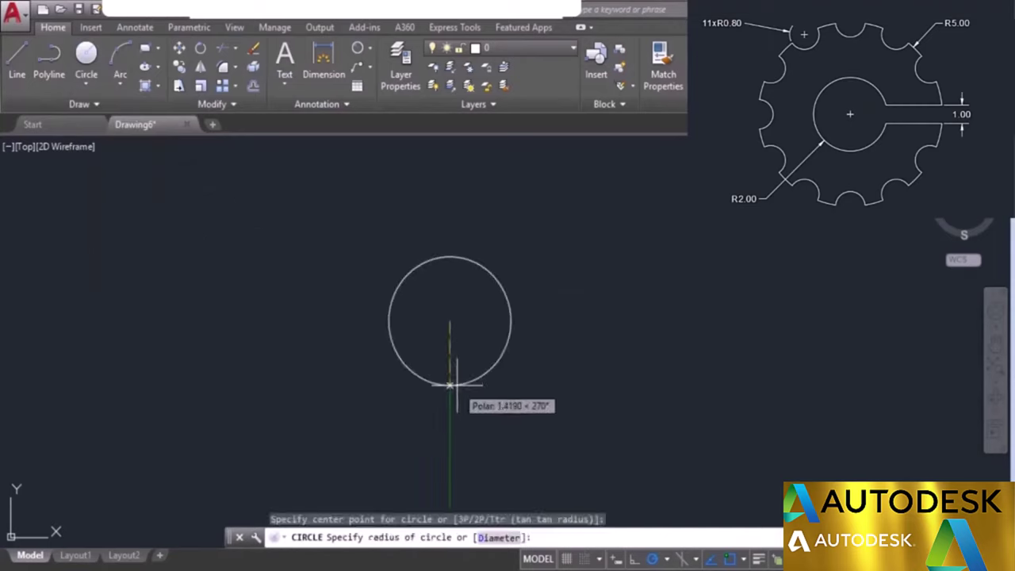
pyautogui.write('2')
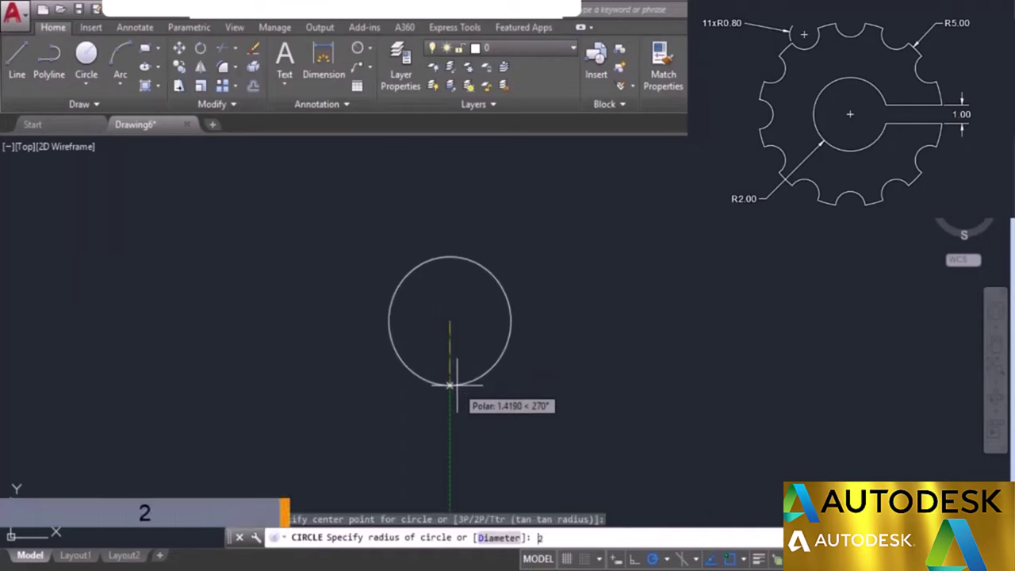
pyautogui.press('Return')
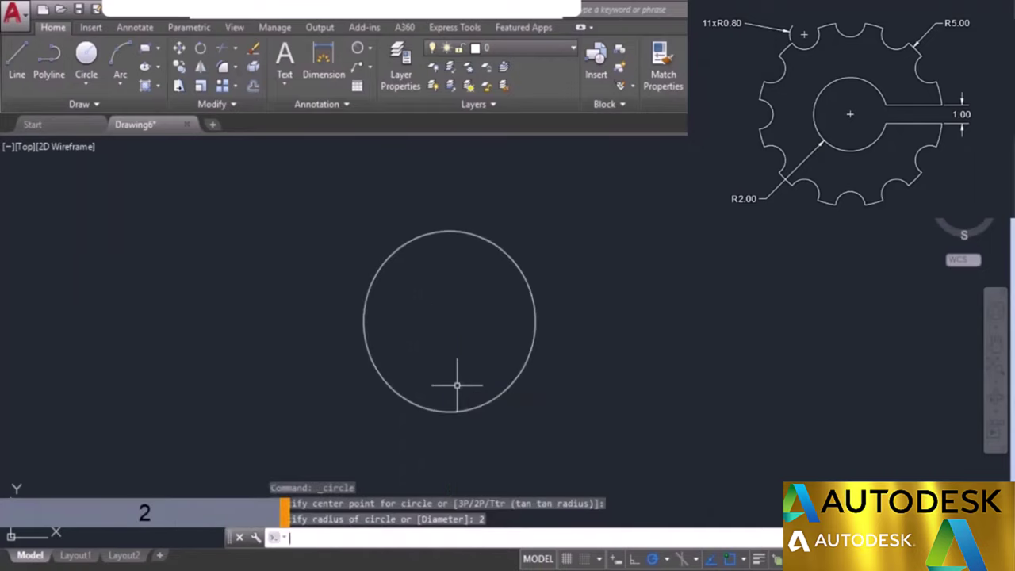
pyautogui.press('Return')
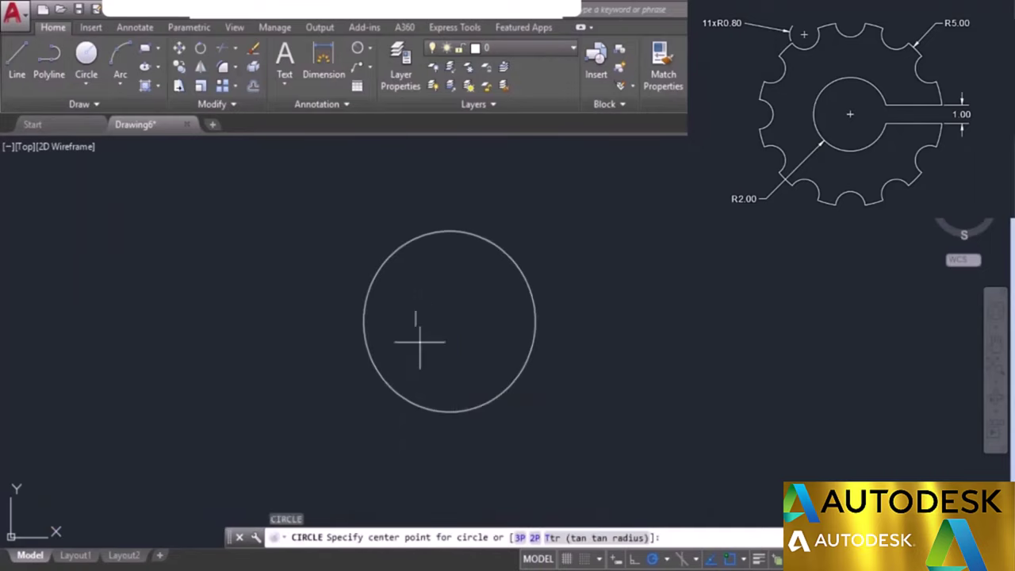
pyautogui.click(449, 321)
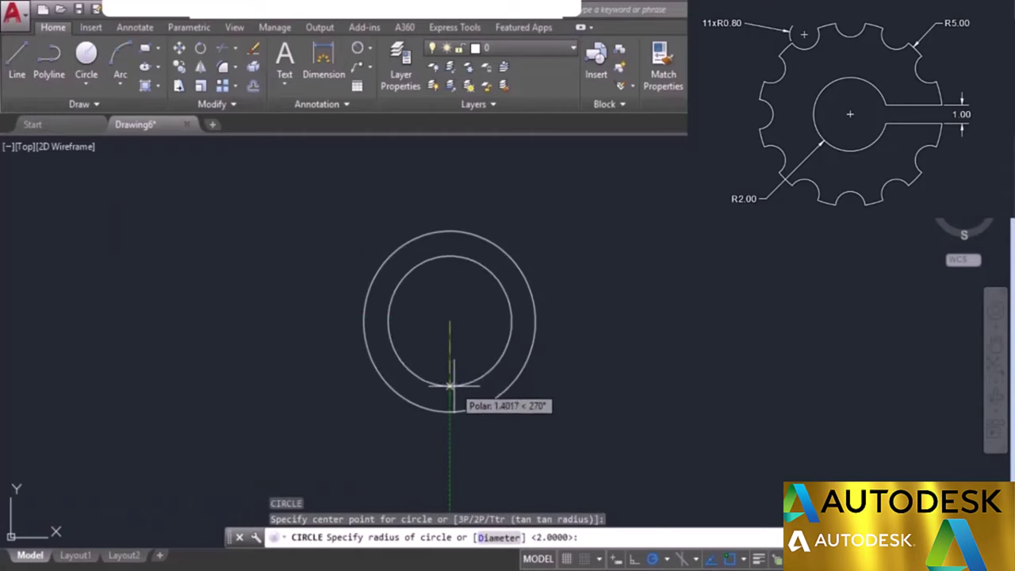
pyautogui.write('5')
pyautogui.press('Return')
# Step: Draw a radius 0.8 circle centred on the rim's top quadrant
pyautogui.scroll(-1, 451, 335)
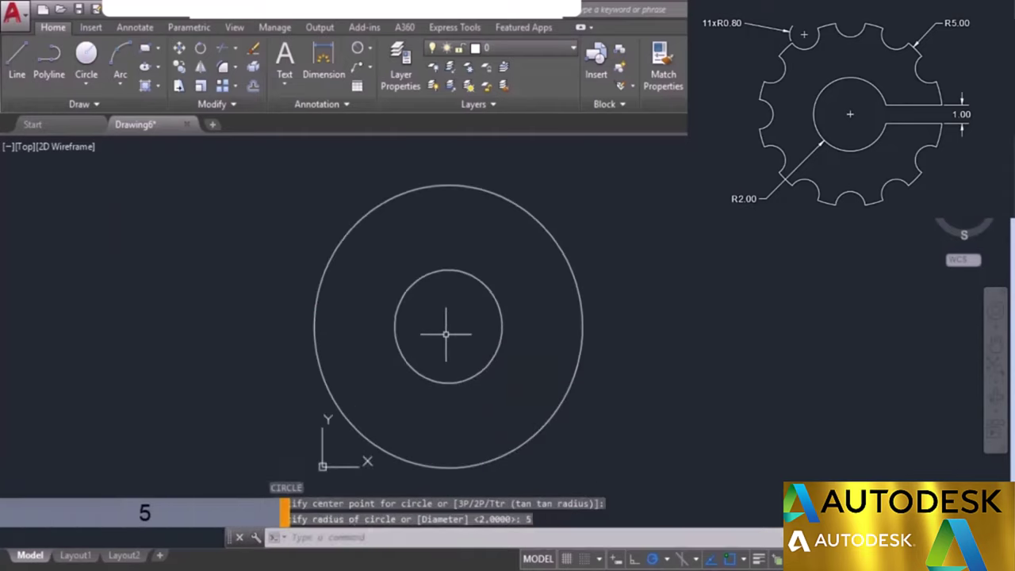
pyautogui.scroll(-1, 452, 335)
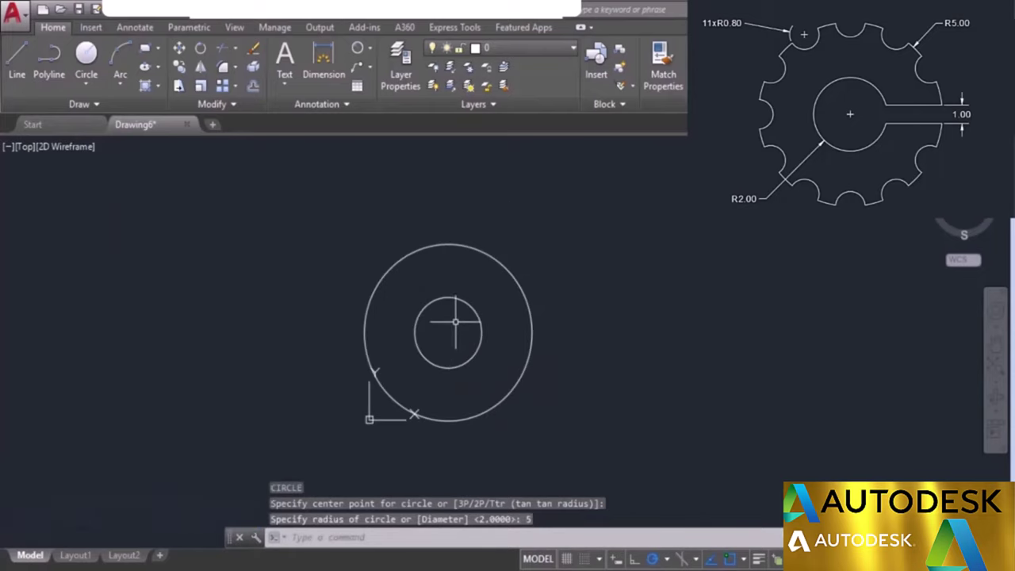
pyautogui.click(89, 57)
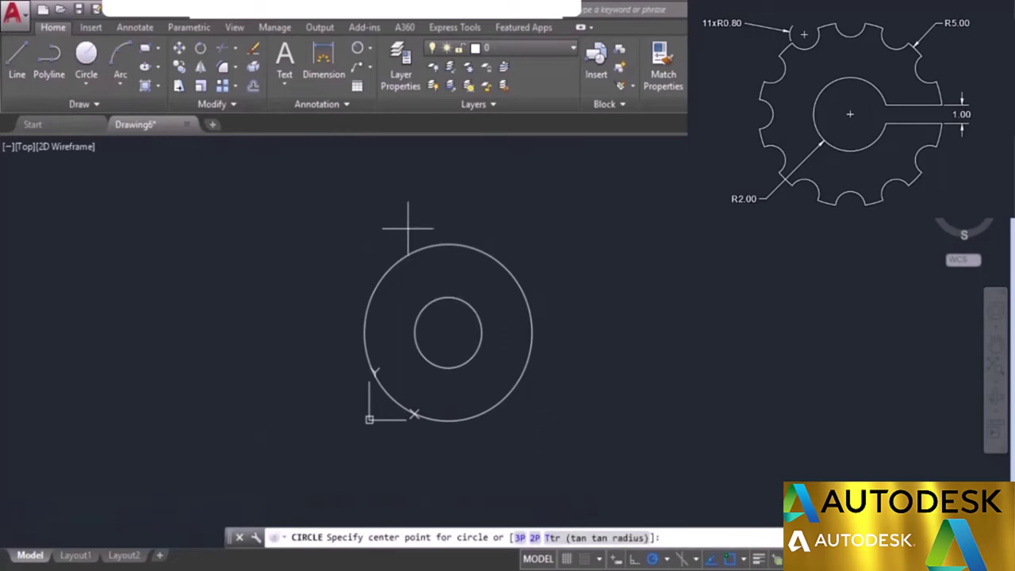
pyautogui.click(448, 245)
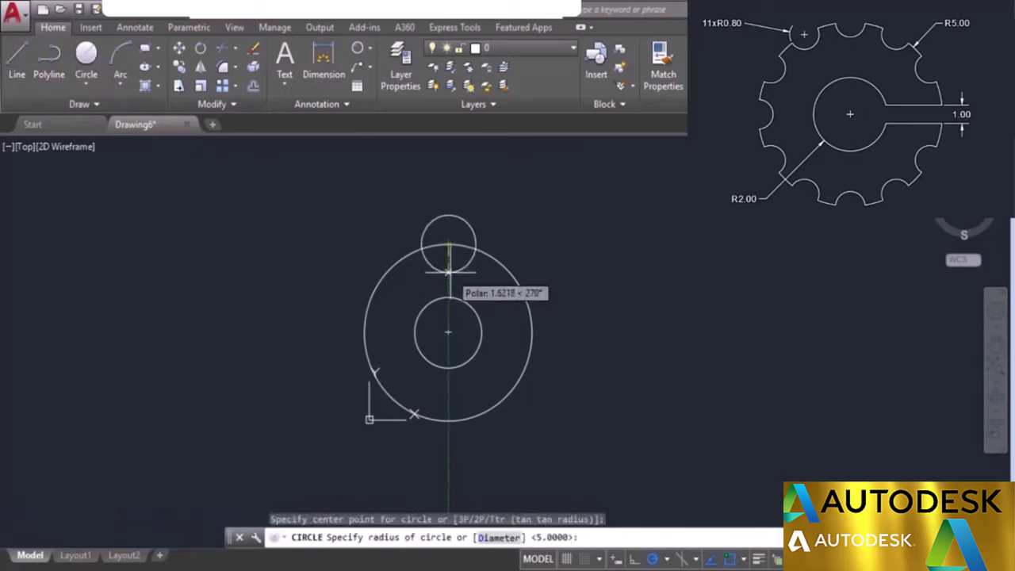
pyautogui.write('0.8')
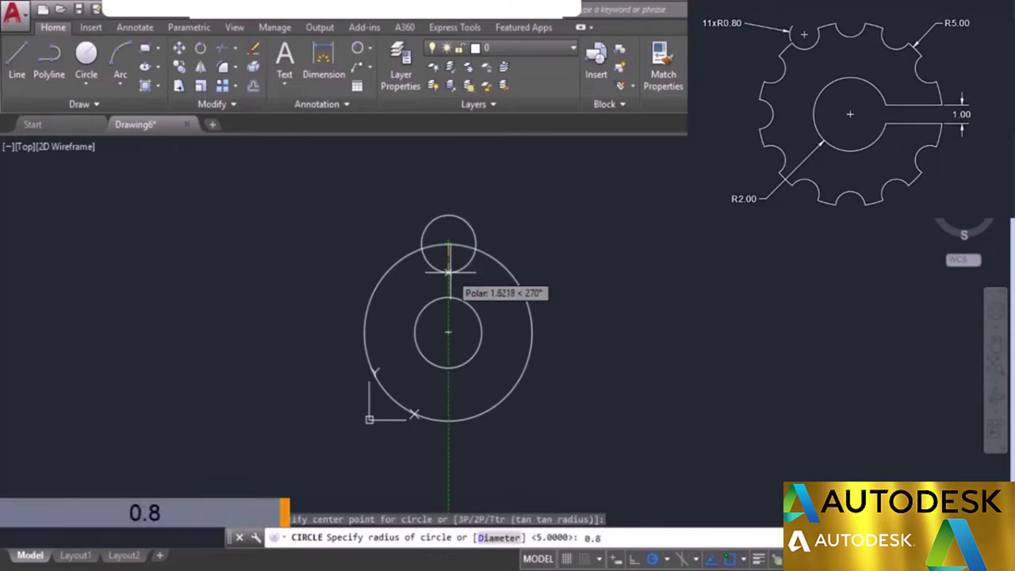
pyautogui.press('Return')
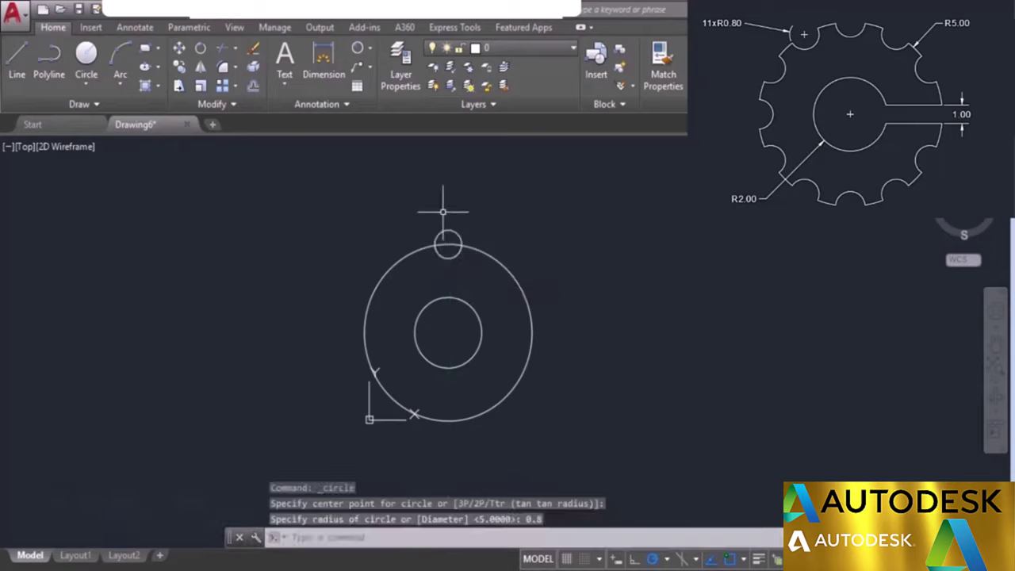
# Step: Trim the small circle's outer arc and the rim arc inside it to form one notch
pyautogui.click(221, 50)
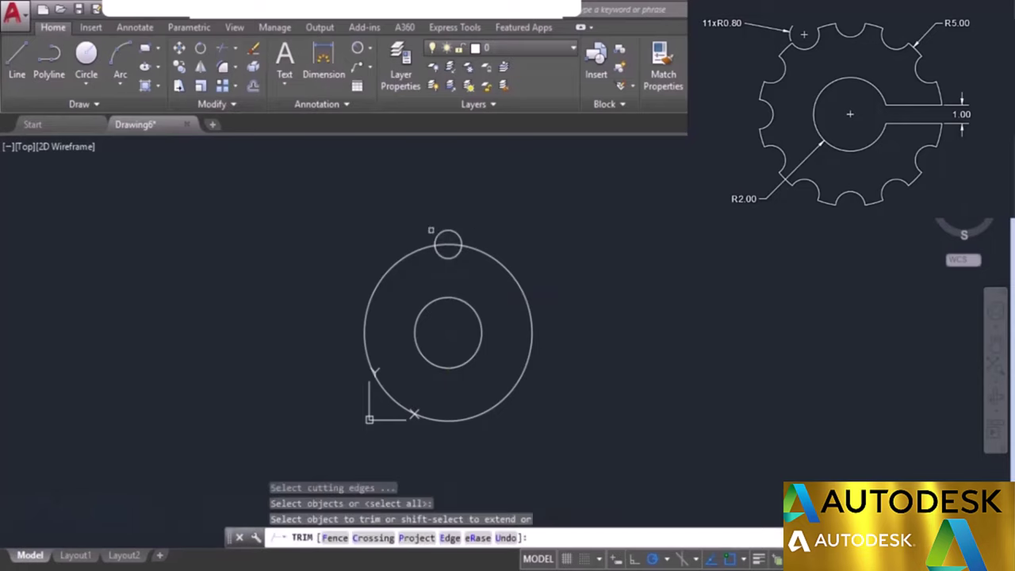
pyautogui.click(441, 231)
pyautogui.click(447, 245)
pyautogui.press('Return')
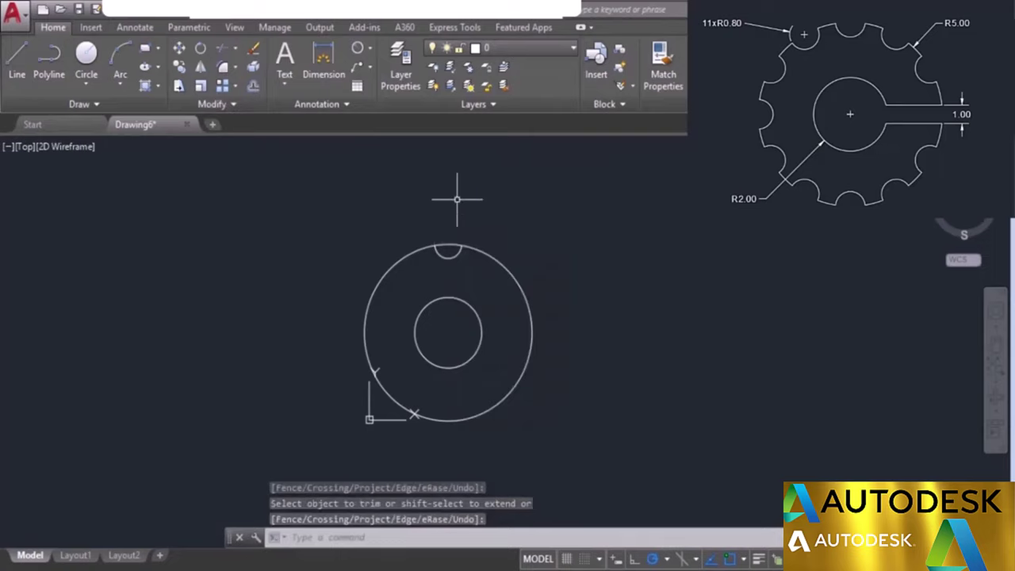
pyautogui.click(236, 87)
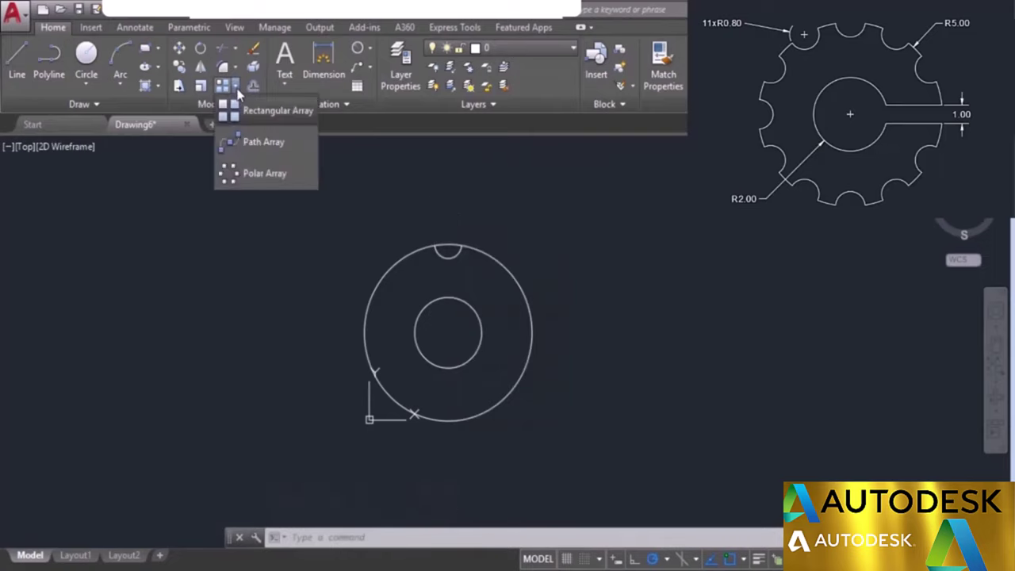
# Step: Polar-array the notch arc around the gear centre as 12 evenly spaced items
pyautogui.click(278, 171)
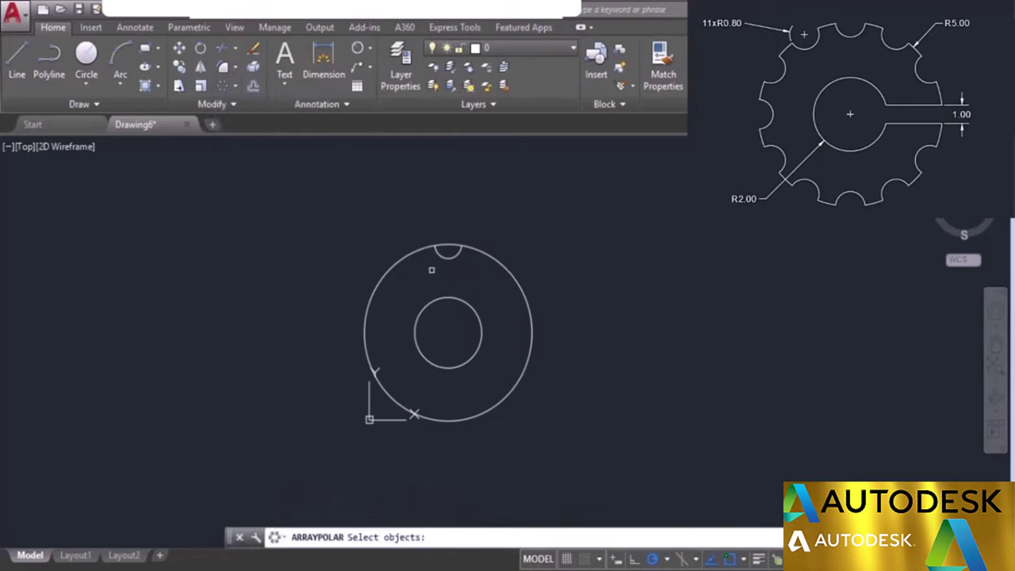
pyautogui.click(446, 258)
pyautogui.press('Return')
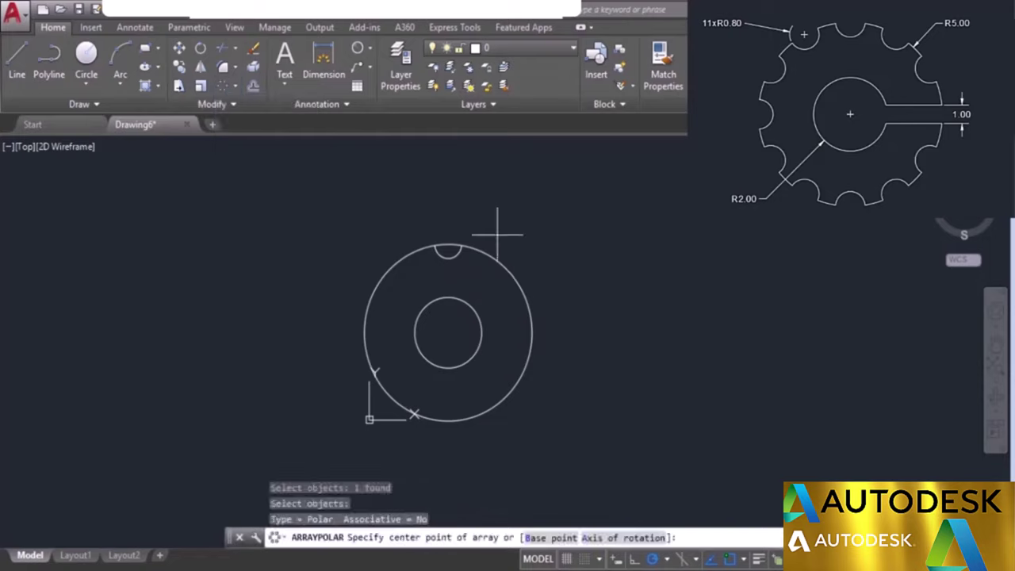
pyautogui.click(448, 332)
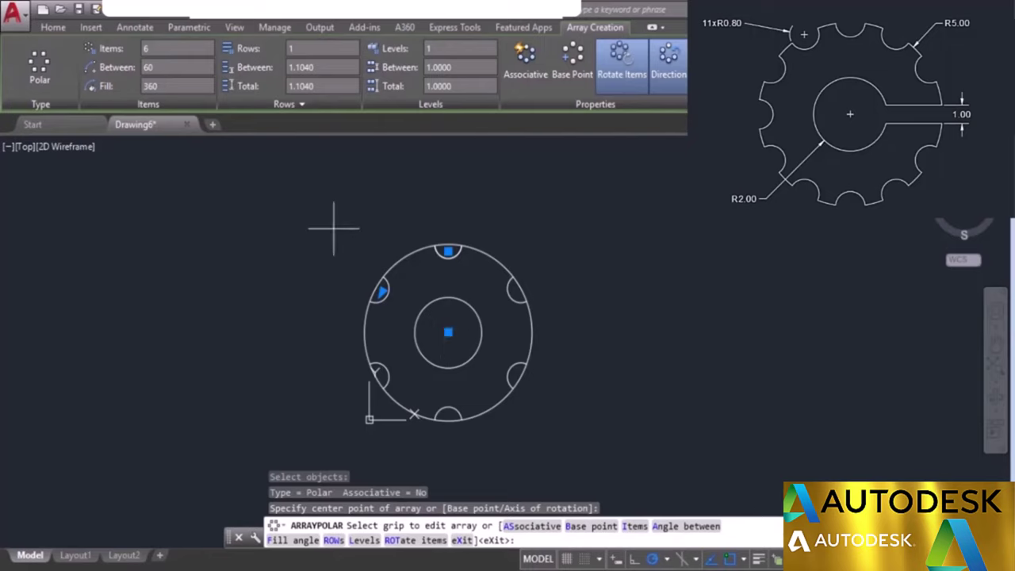
pyautogui.click(170, 49)
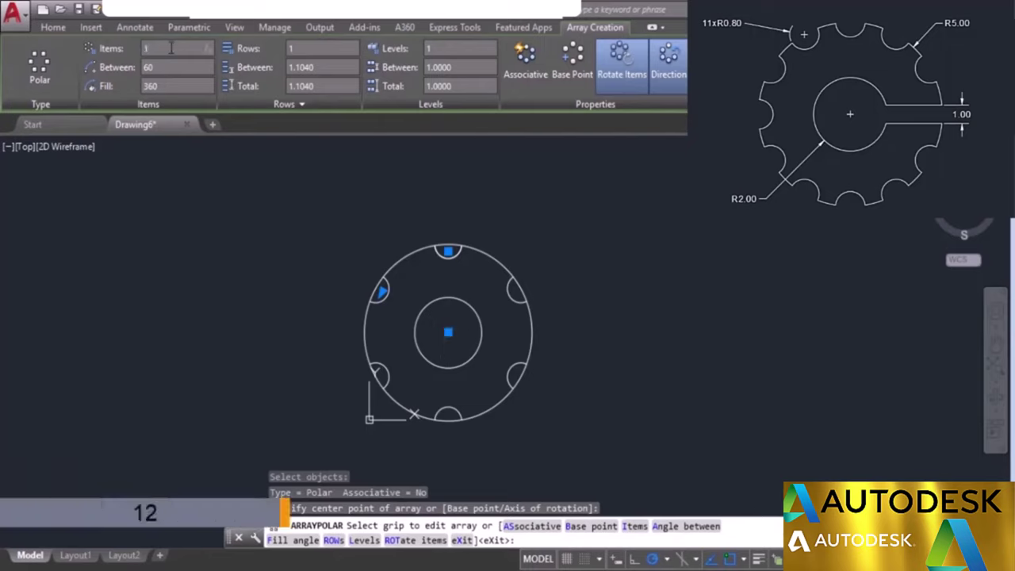
pyautogui.press('Return')
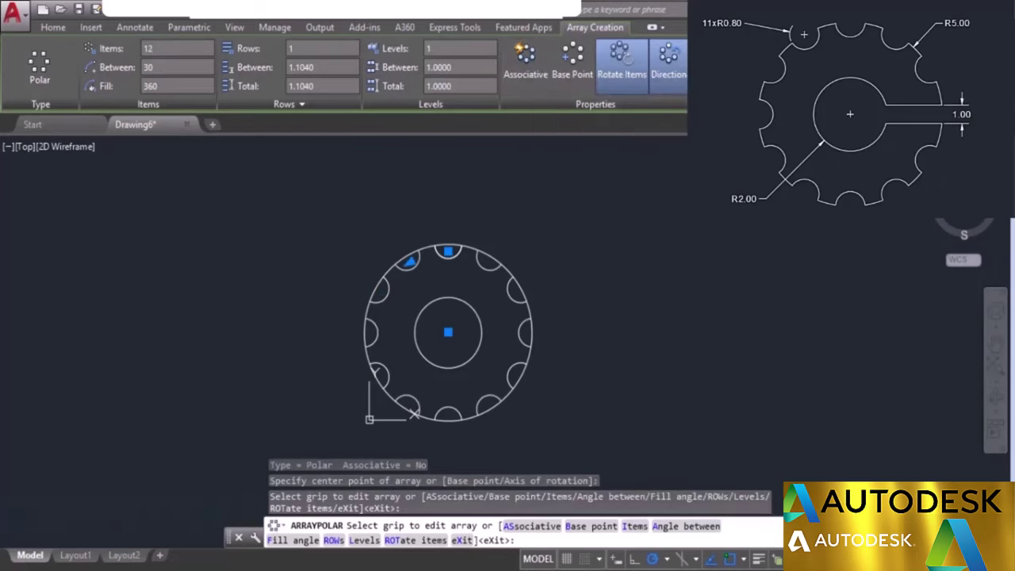
pyautogui.press('Return')
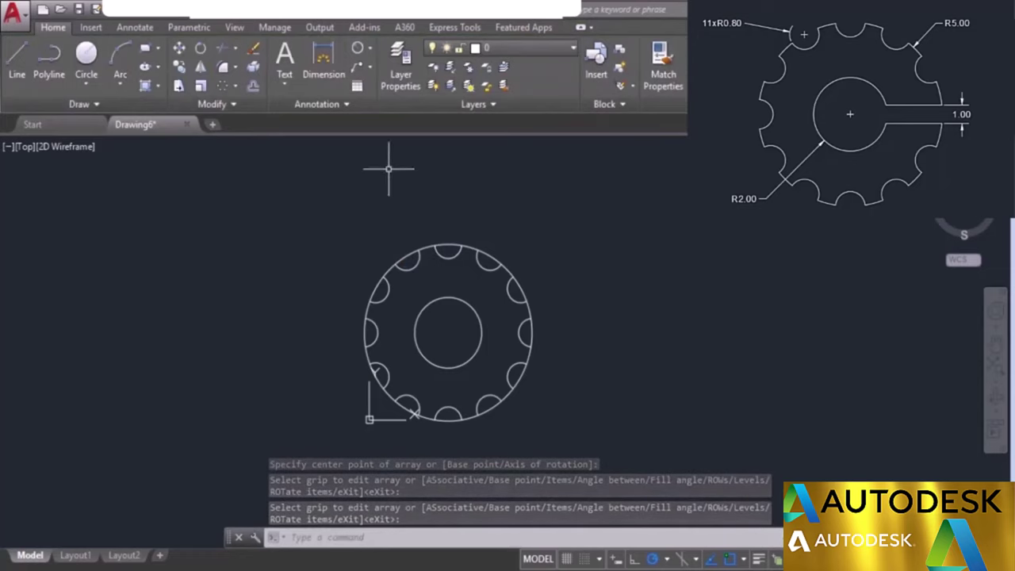
pyautogui.click(223, 48)
# Step: Trim the rim arc inside every notch to cut the notches into the gear outline
pyautogui.press('Return')
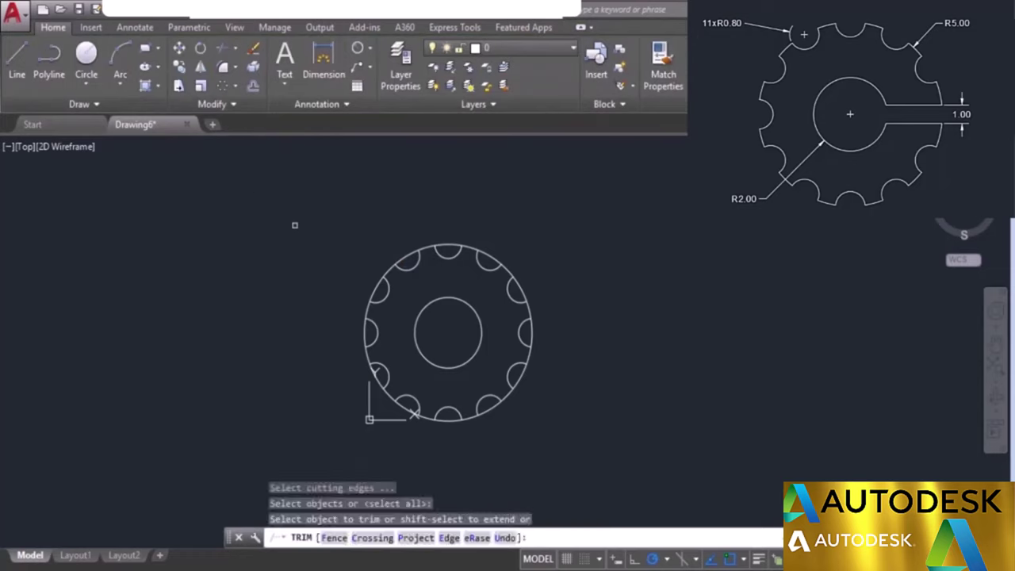
pyautogui.click(375, 286)
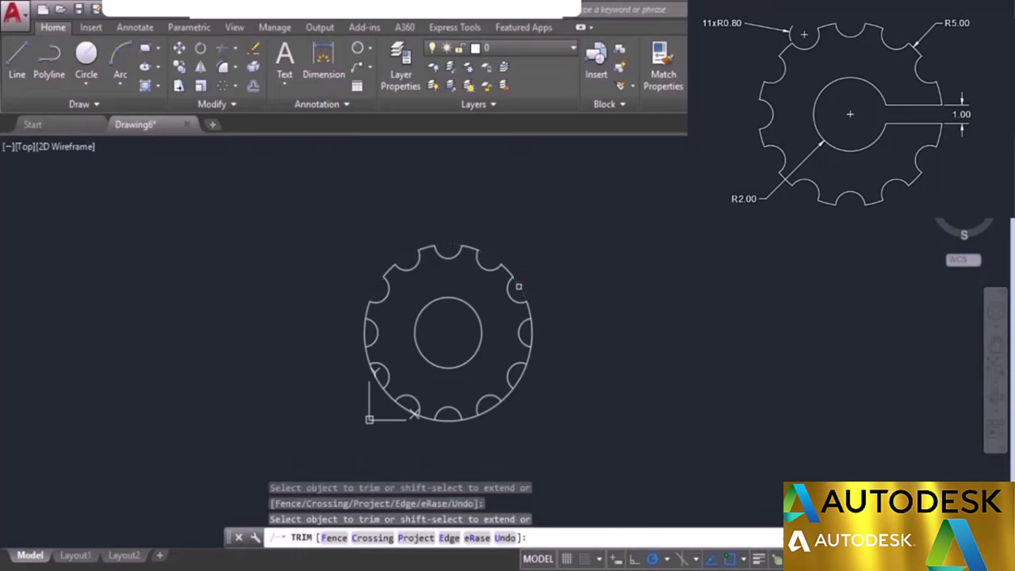
pyautogui.click(523, 361)
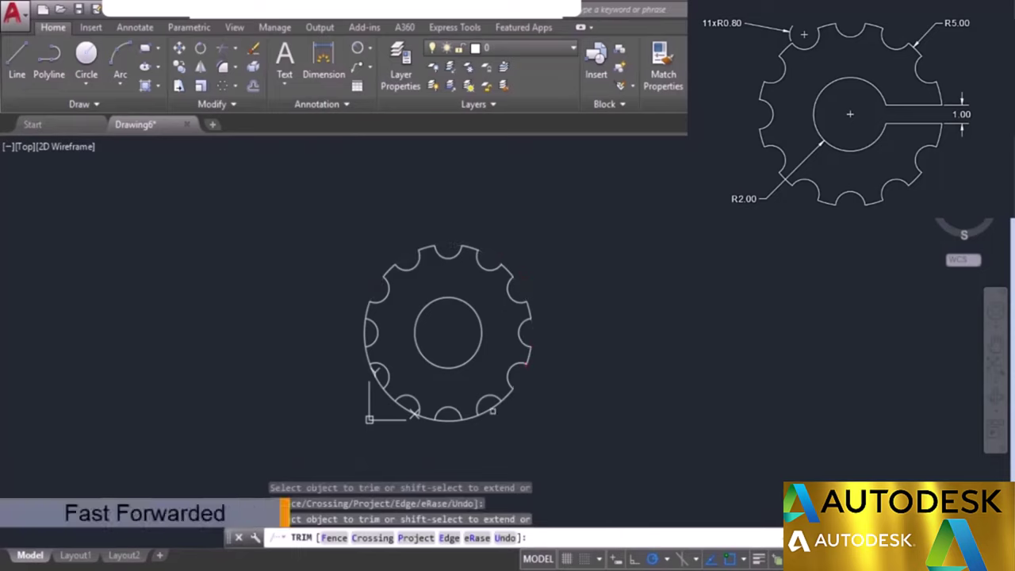
pyautogui.click(489, 406)
pyautogui.moveTo(469, 432); pyautogui.dragTo(420, 397)
pyautogui.click(406, 406)
pyautogui.click(377, 375)
pyautogui.click(366, 331)
pyautogui.press('Return')
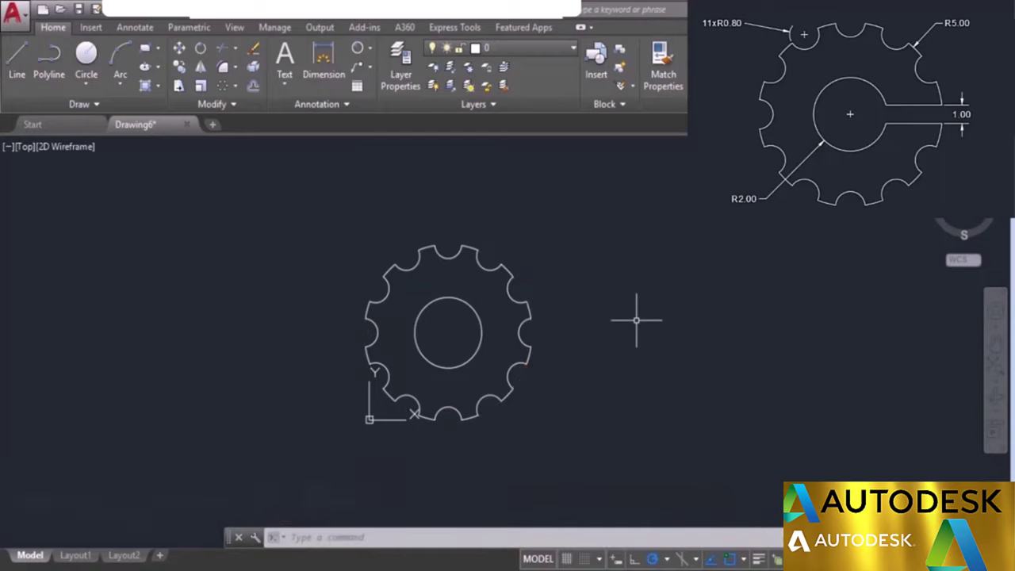
# Step: Erase the right-hand notch arc and extend the rim arc to close the gap
pyautogui.click(521, 326)
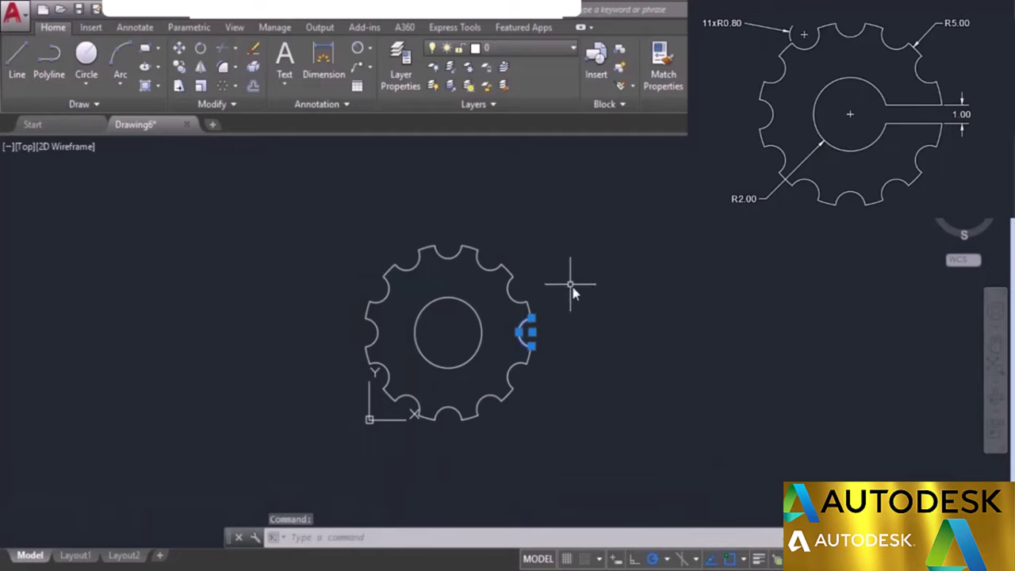
pyautogui.rightClick(571, 288)
pyautogui.click(591, 284)
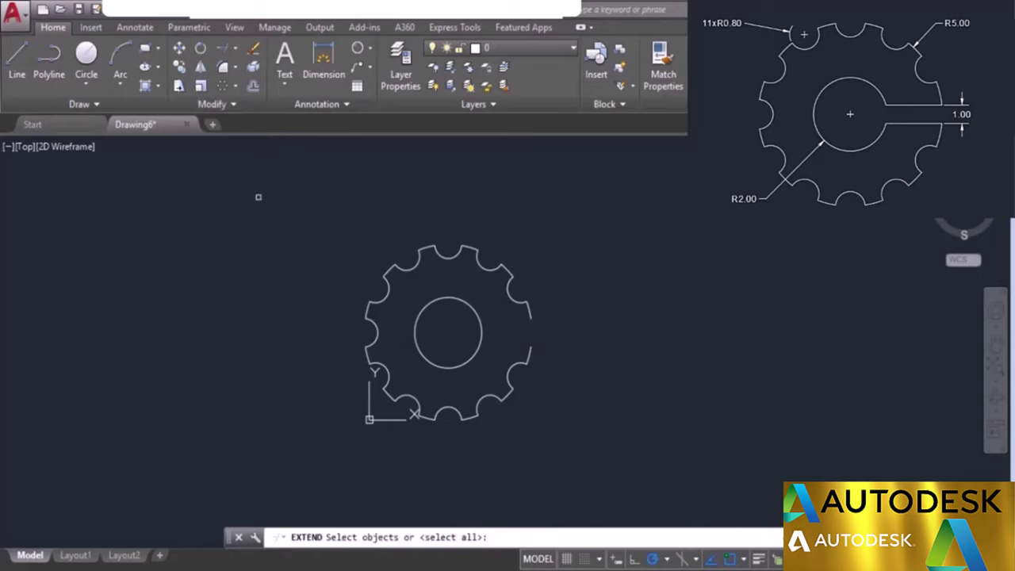
pyautogui.press('Return')
pyautogui.click(439, 248)
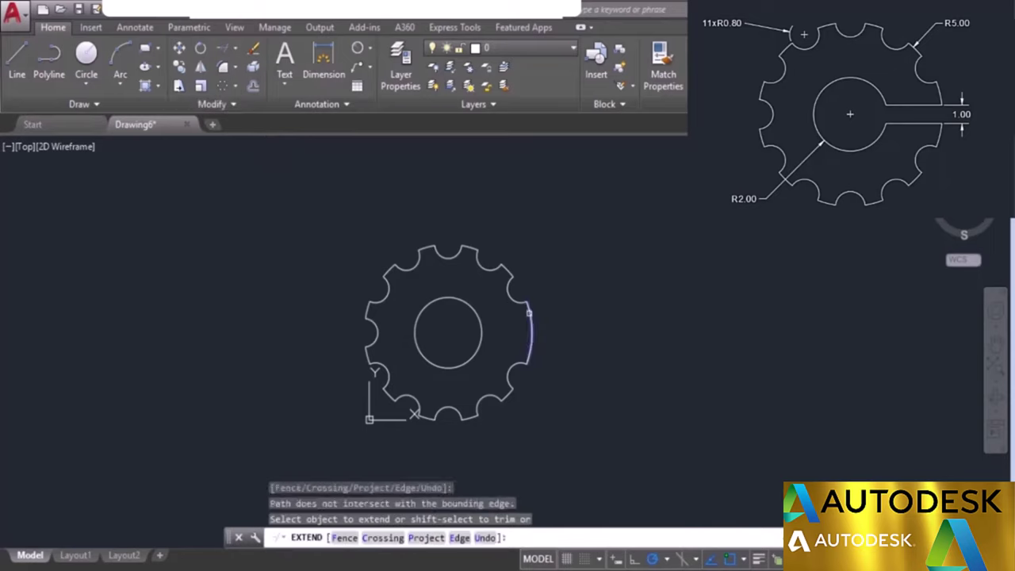
pyautogui.click(529, 313)
pyautogui.rightClick(572, 328)
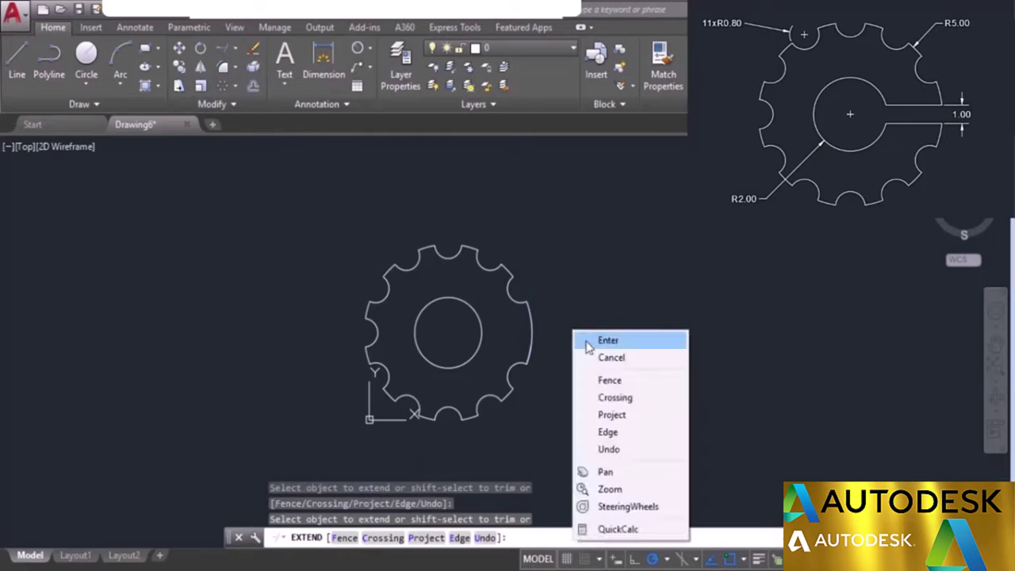
pyautogui.click(585, 338)
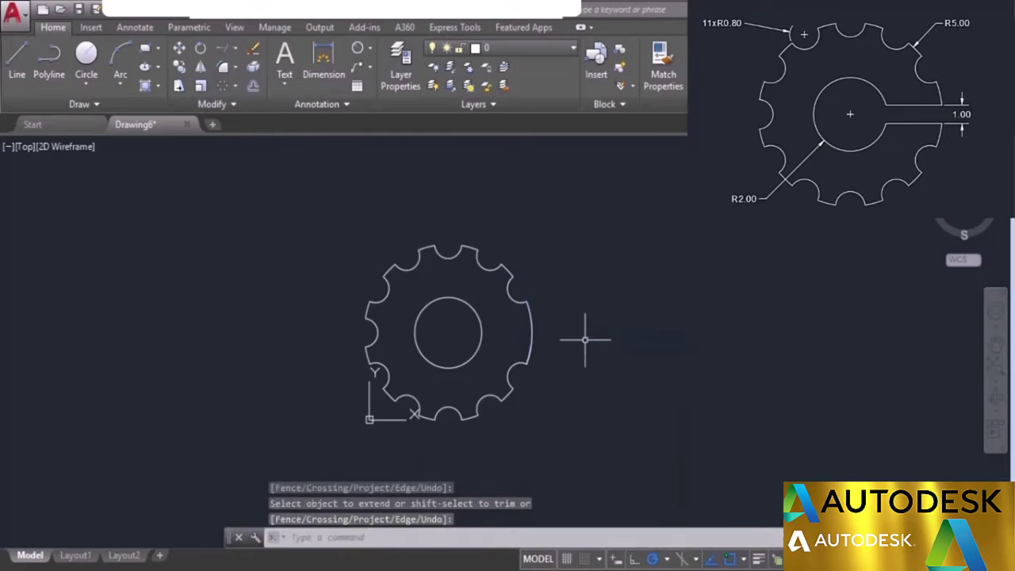
pyautogui.click(17, 59)
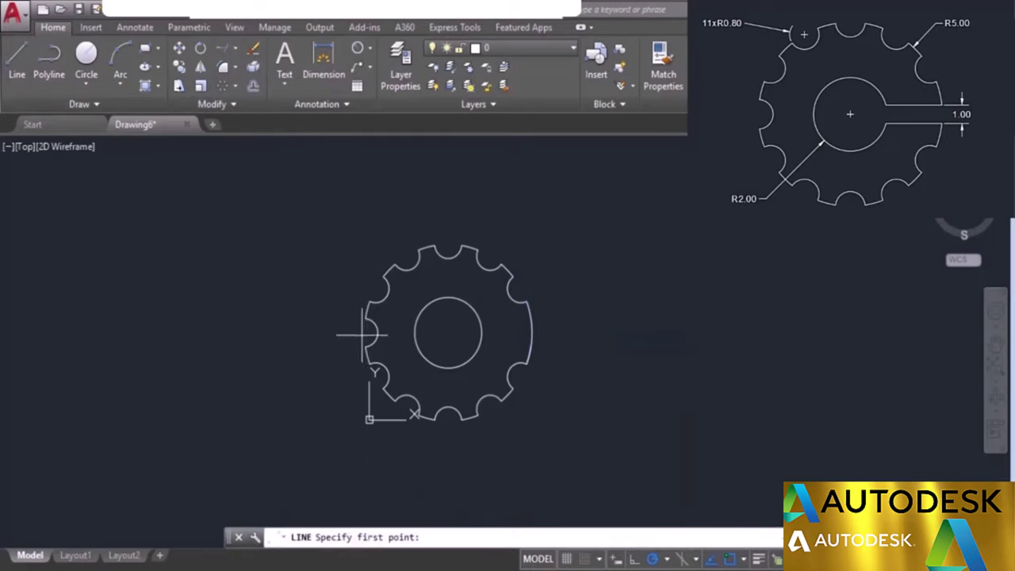
# Step: Draw a line from the bore centre rightward and offset it 0.5 above and below
pyautogui.click(448, 331)
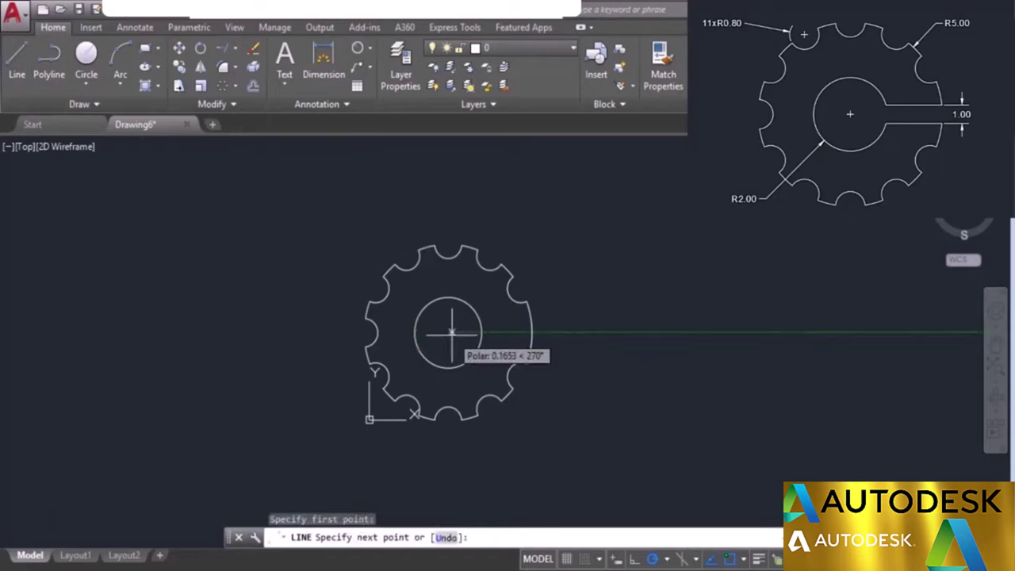
pyautogui.click(613, 331)
pyautogui.press('Return')
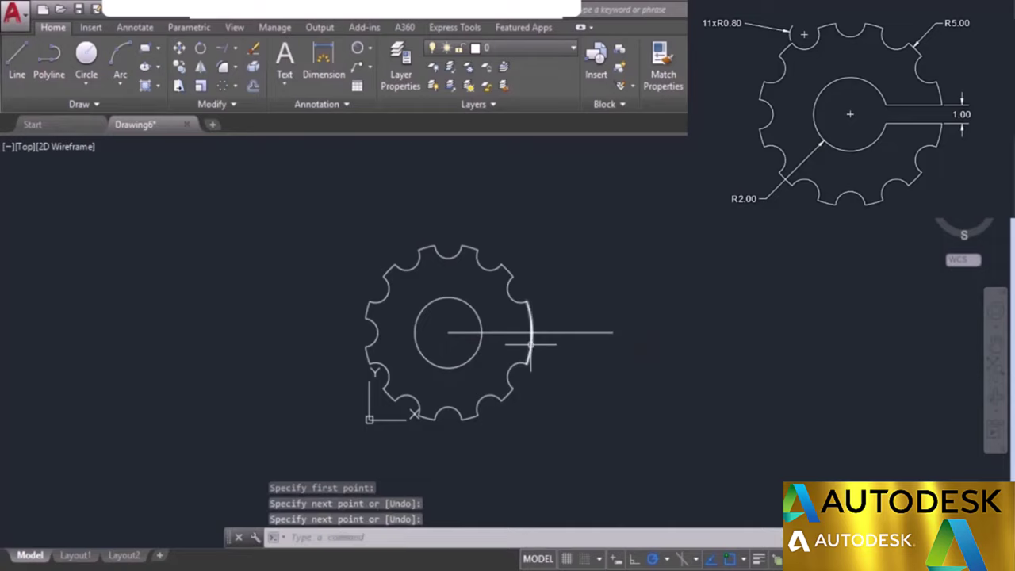
pyautogui.click(252, 86)
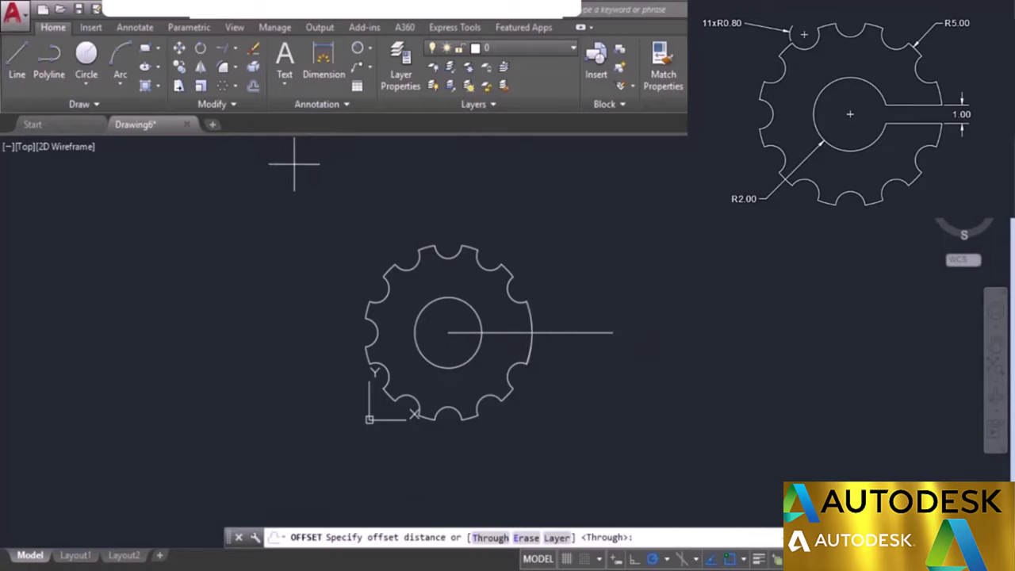
pyautogui.write('0.5')
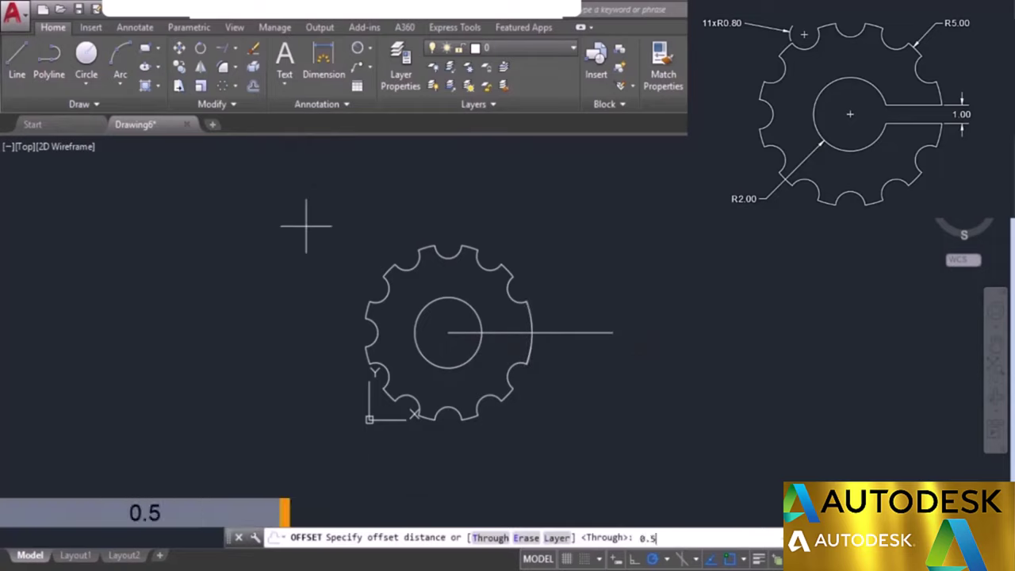
pyautogui.press('Return')
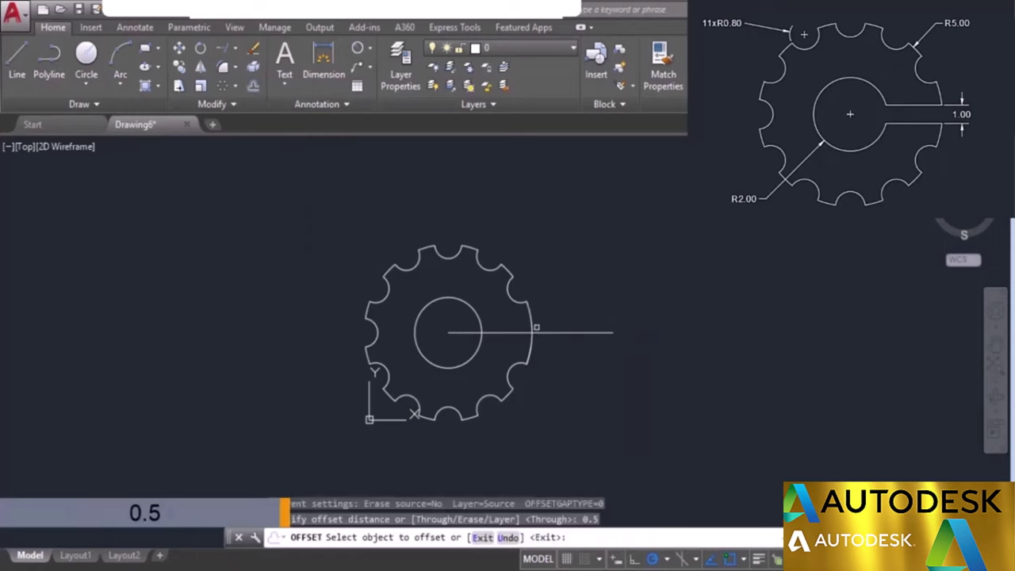
pyautogui.click(535, 332)
pyautogui.click(548, 299)
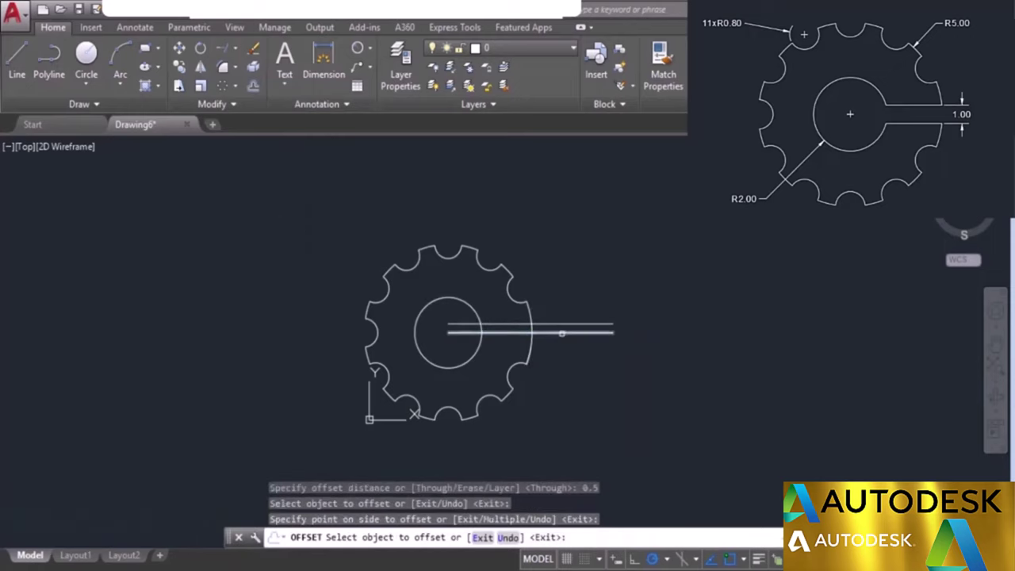
pyautogui.click(562, 332)
pyautogui.click(569, 348)
pyautogui.rightClick(559, 286)
pyautogui.click(576, 294)
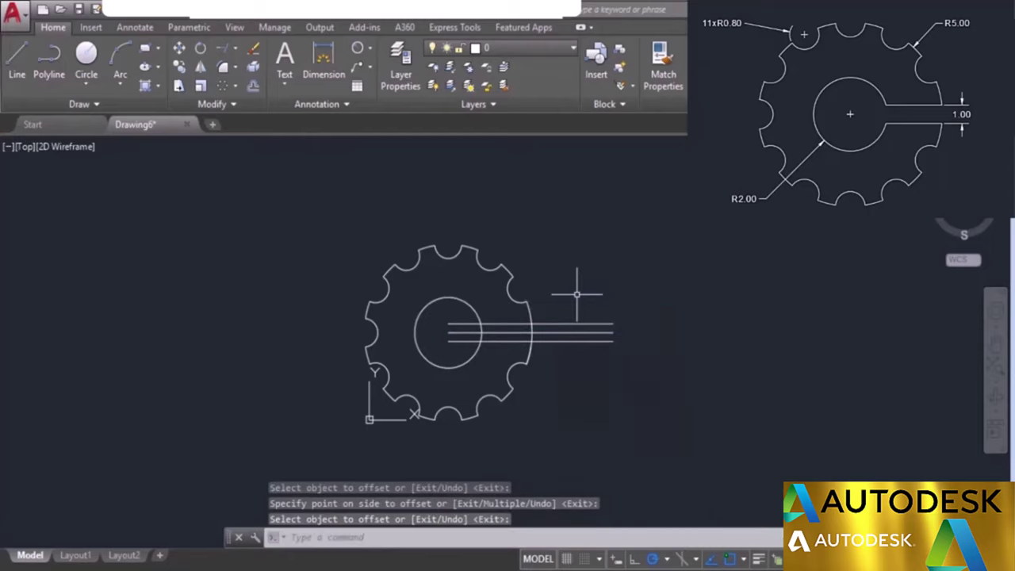
# Step: Trim the offset line ends and the bore and rim arcs between them to shape the slot
pyautogui.click(236, 49)
pyautogui.click(252, 79)
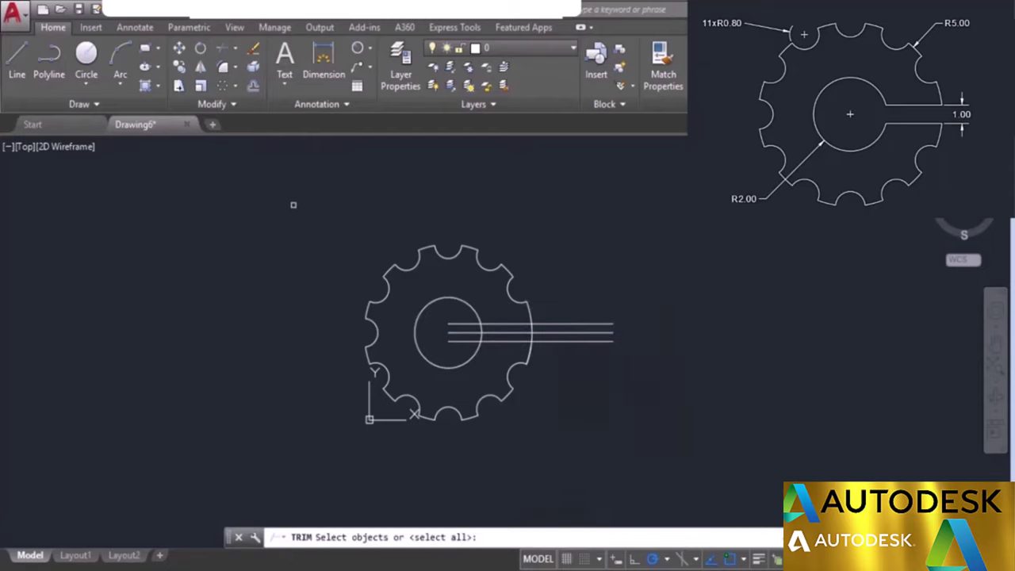
pyautogui.press('Return')
pyautogui.click(634, 368)
pyautogui.click(593, 266)
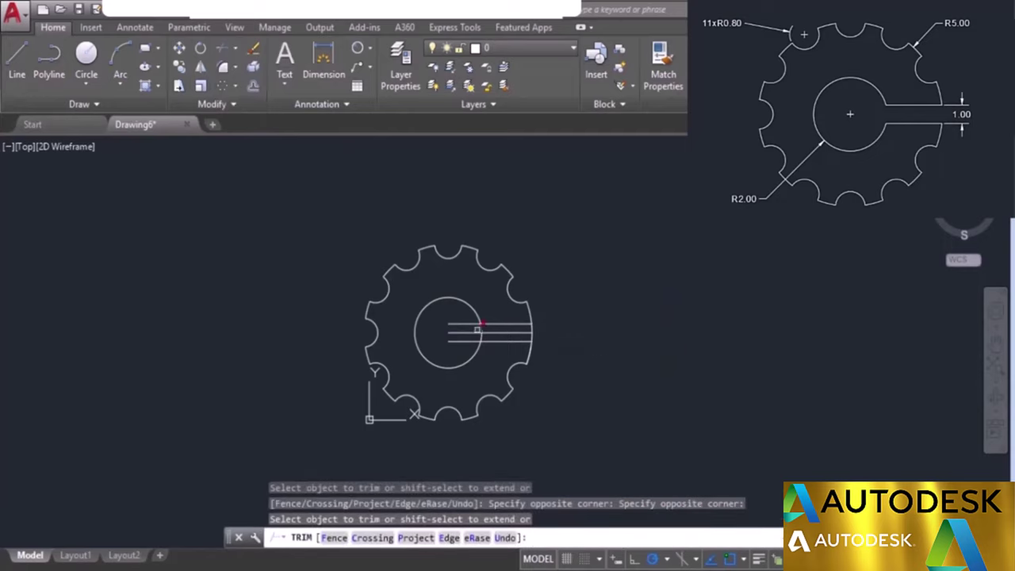
pyautogui.click(479, 351)
pyautogui.click(444, 318)
pyautogui.click(490, 339)
pyautogui.scroll(4, 490, 339)
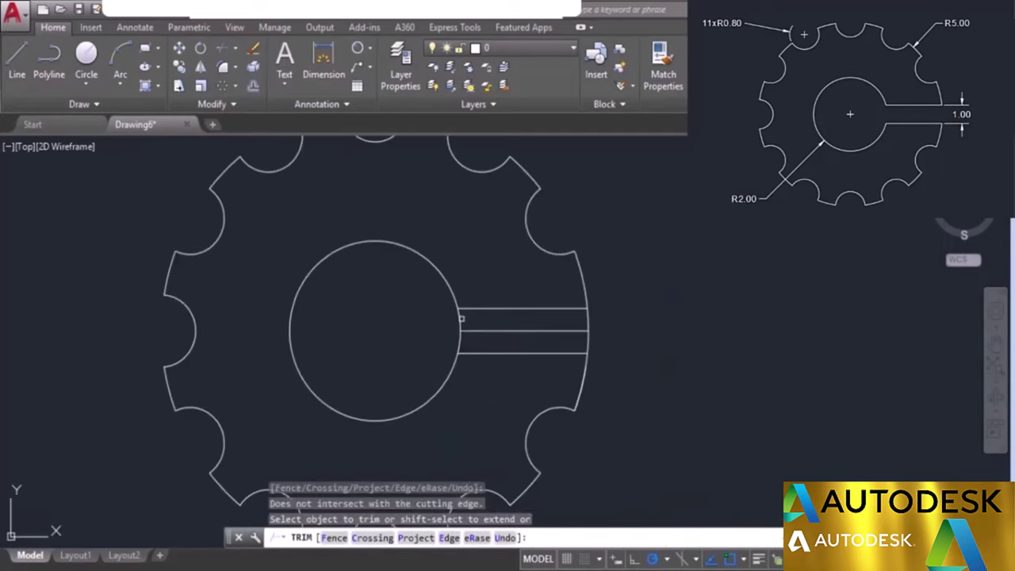
pyautogui.click(460, 341)
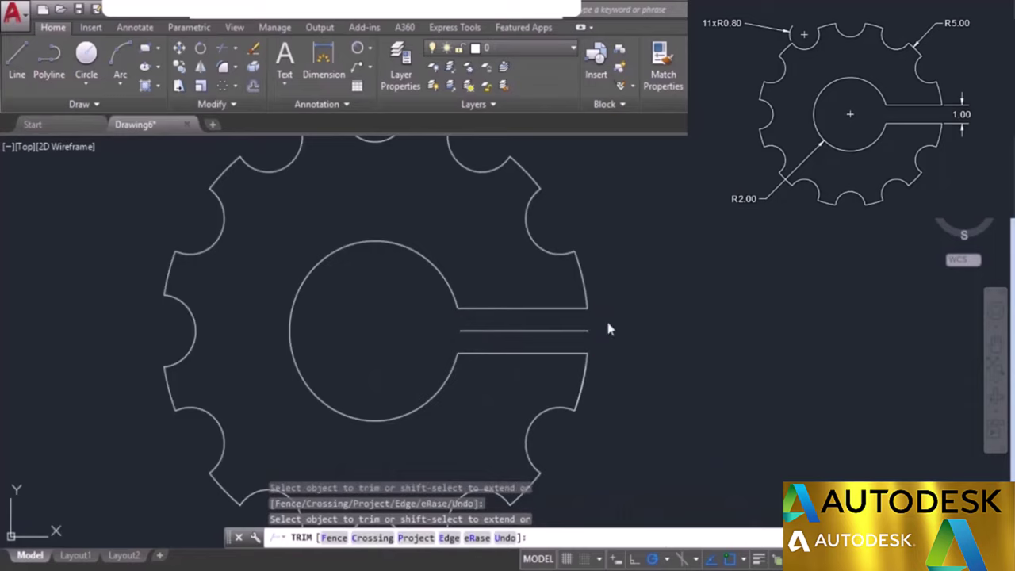
pyautogui.rightClick(607, 326)
pyautogui.click(618, 325)
# Step: Erase the middle centre line, leaving the 1-unit-wide keyway slot
pyautogui.click(578, 331)
pyautogui.rightClick(607, 290)
pyautogui.click(643, 285)
pyautogui.scroll(-2, 626, 305)
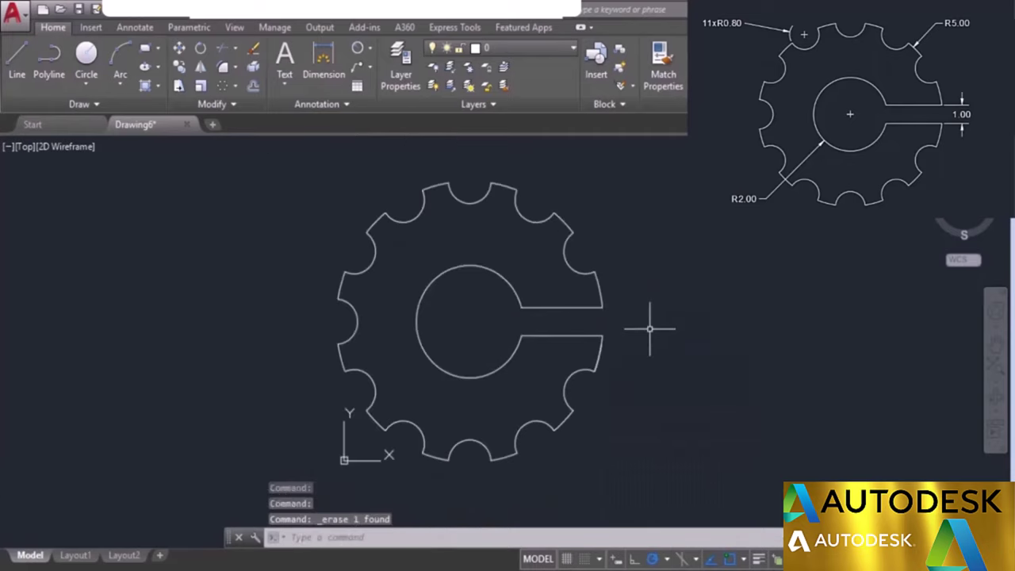